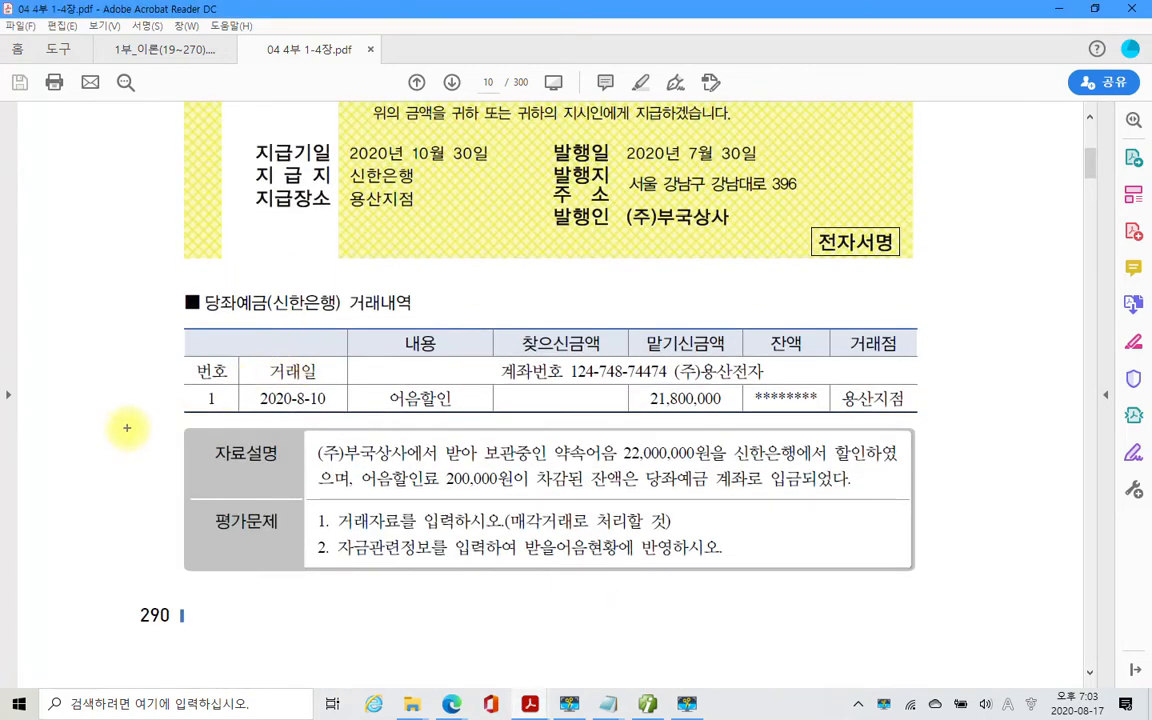
Mark the explanation box, the note's payment date and the 2020-8-10 transaction date on the exercise page, then clear the marks.
left_click_drag(129, 412, 948, 603)
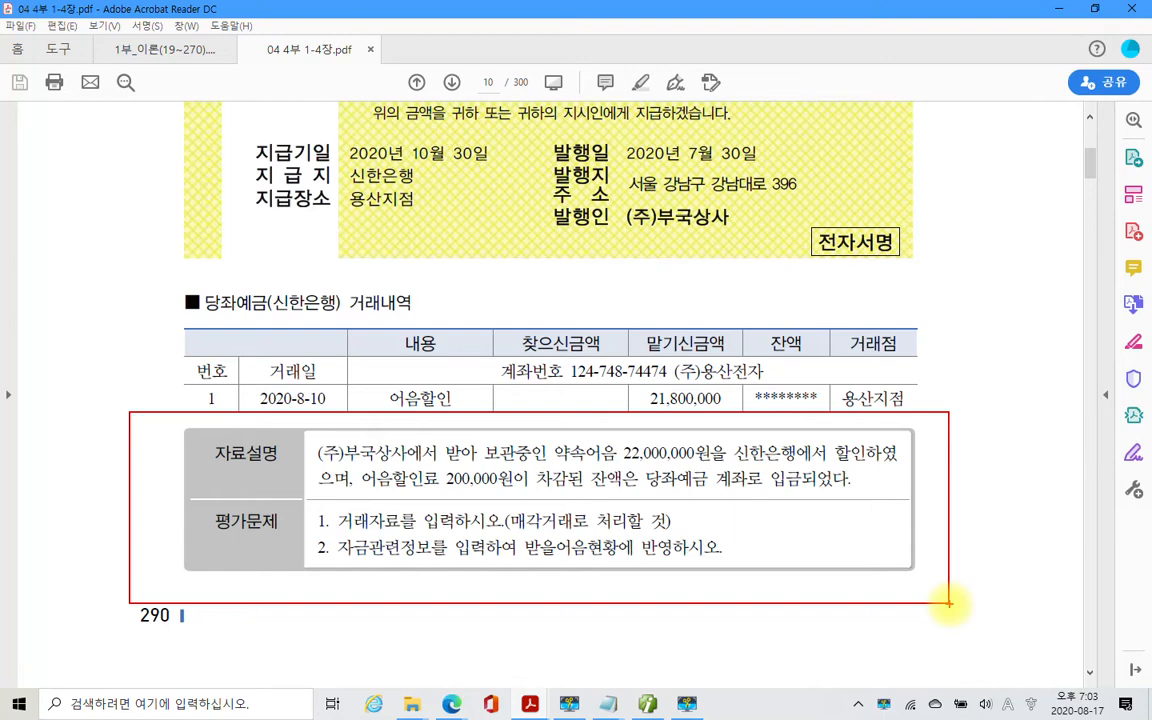
mouse_move(468, 158)
left_mouse_down()
mouse_move(470, 120)
mouse_move(490, 200)
left_mouse_up()
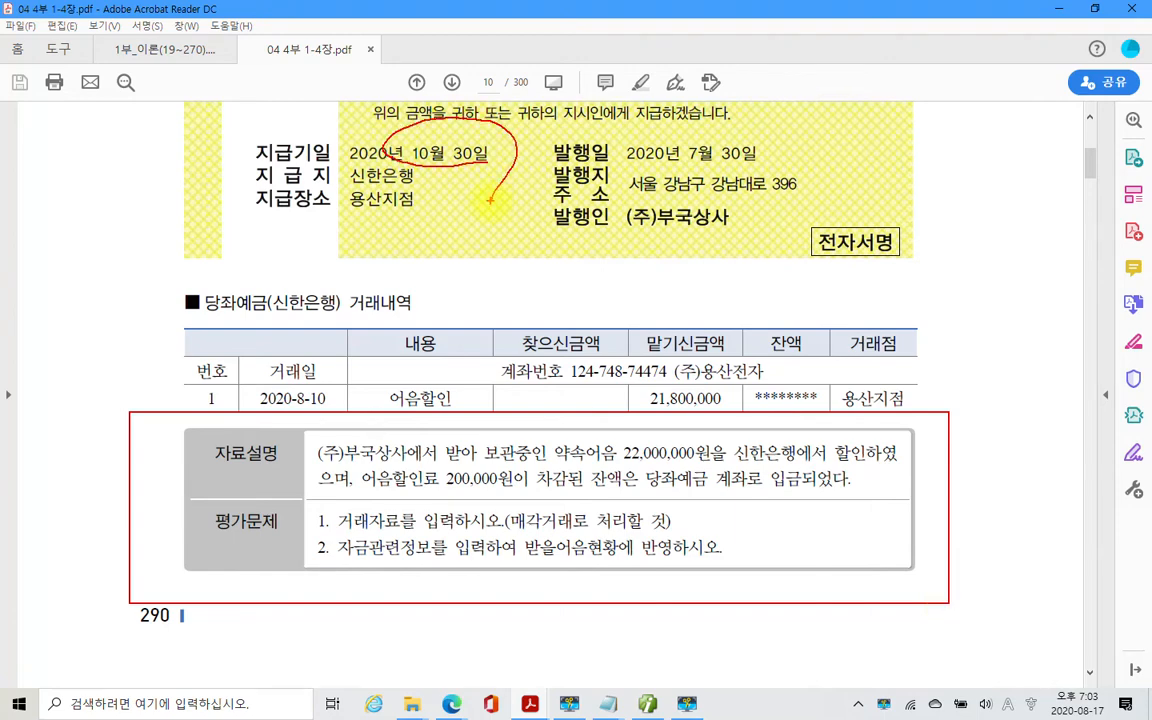
mouse_move(255, 405)
left_mouse_down()
mouse_move(245, 365)
mouse_move(288, 440)
left_mouse_up()
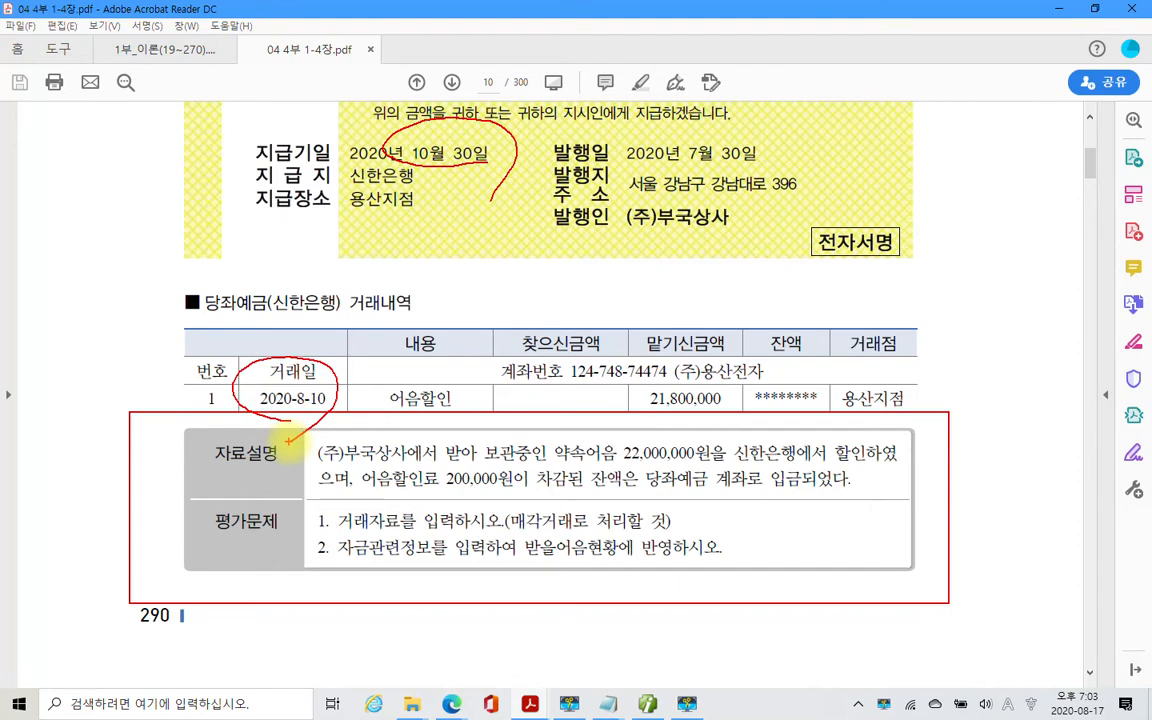
key("Escape")
Mark the 22,000,000원 note amount, due date, issuer, bank discount, 200,000원 fee and 21,800,000 deposit, with arrows relating the amounts.
scroll(330, 430, "up", 2)
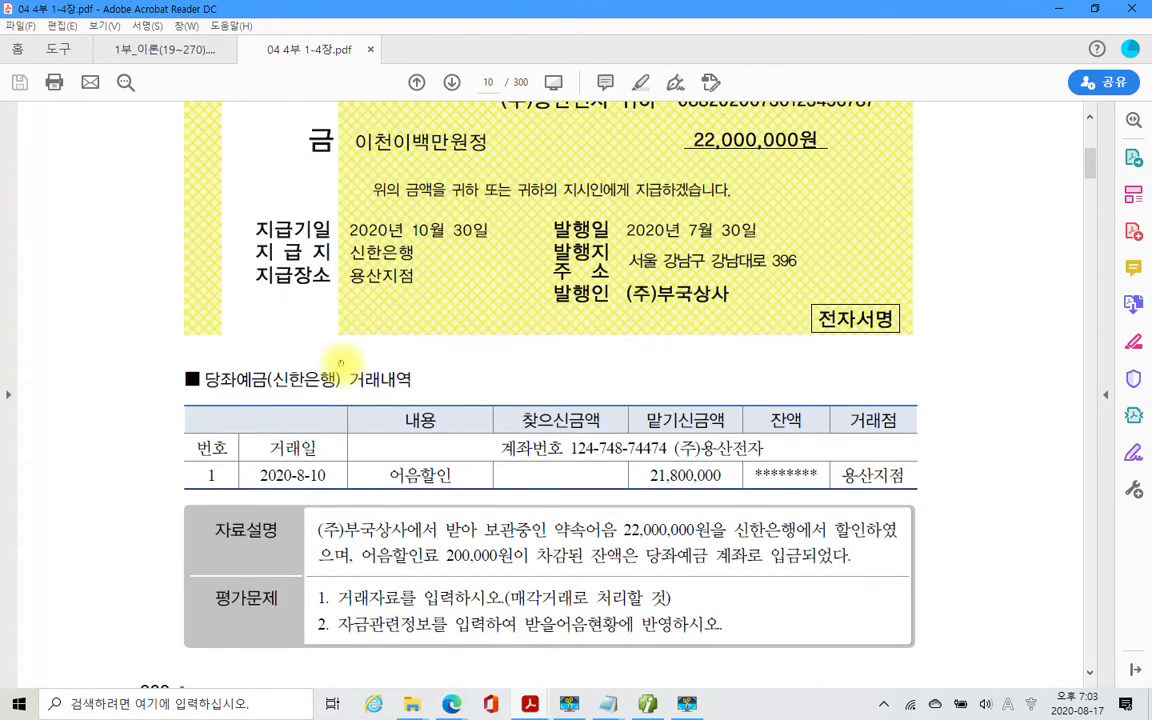
left_click_drag(626, 118, 857, 157)
left_click_drag(345, 237, 493, 238)
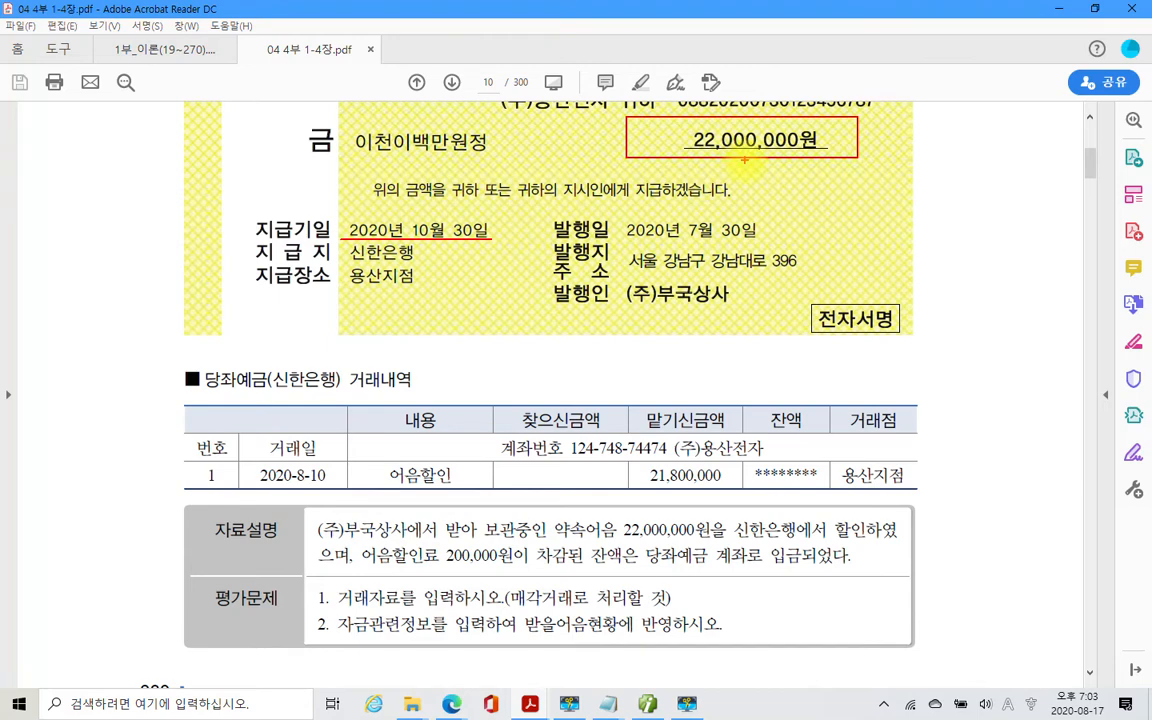
left_click_drag(333, 541, 413, 541)
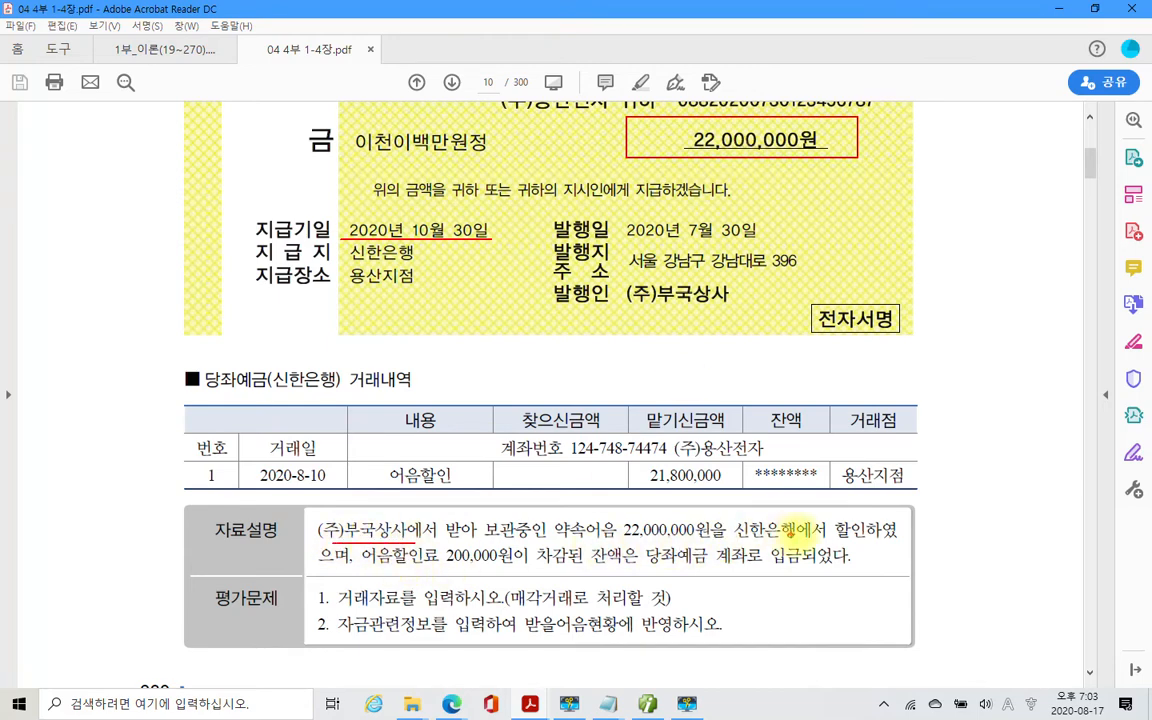
mouse_move(748, 517)
left_mouse_down()
mouse_move(768, 552)
mouse_move(893, 540)
mouse_move(748, 515)
left_mouse_up()
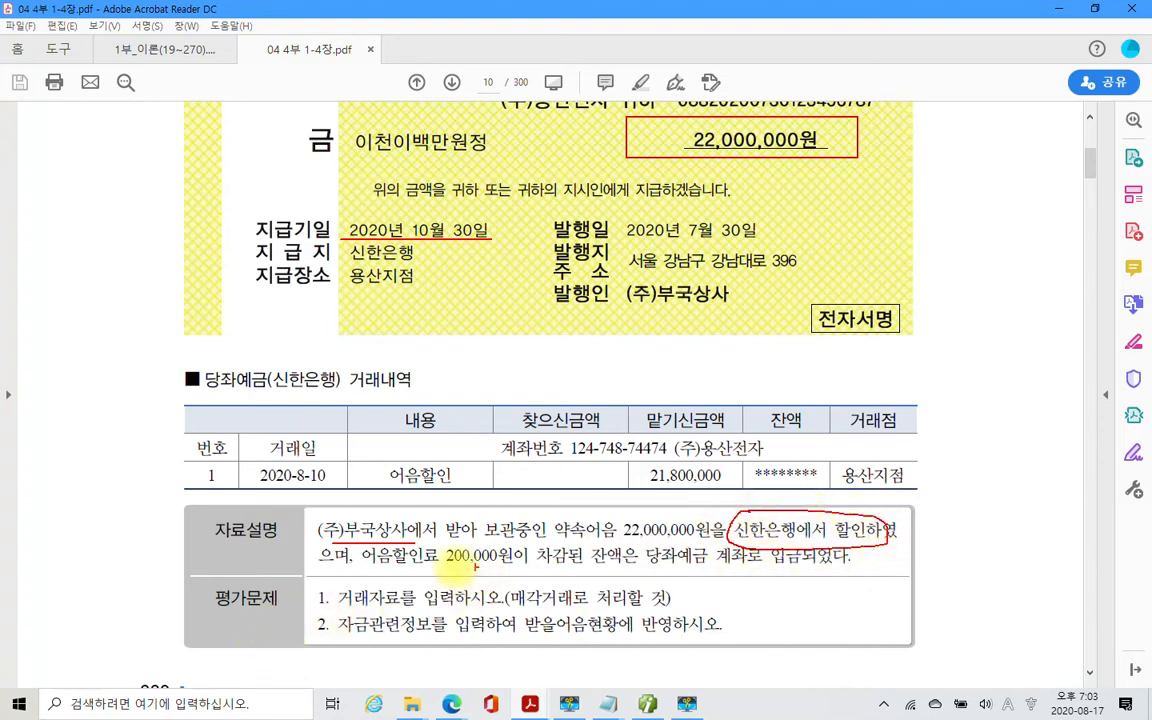
left_click_drag(380, 568, 498, 569)
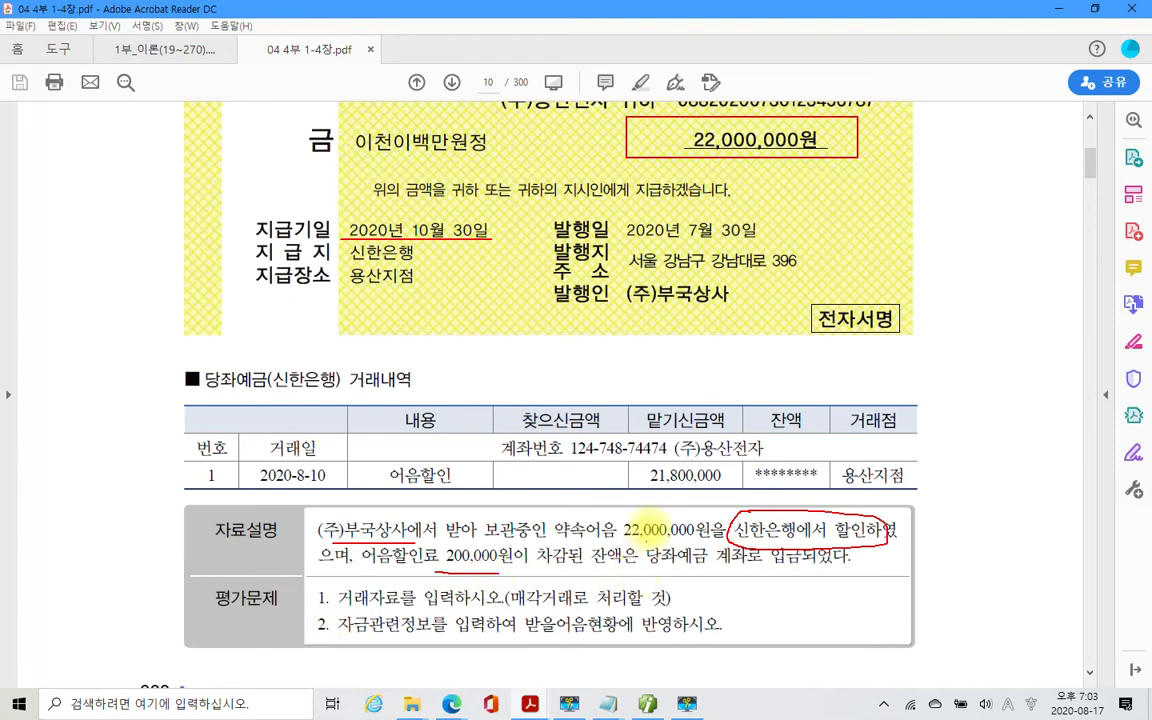
mouse_move(690, 458)
left_mouse_down()
mouse_move(735, 472)
mouse_move(668, 452)
left_mouse_up()
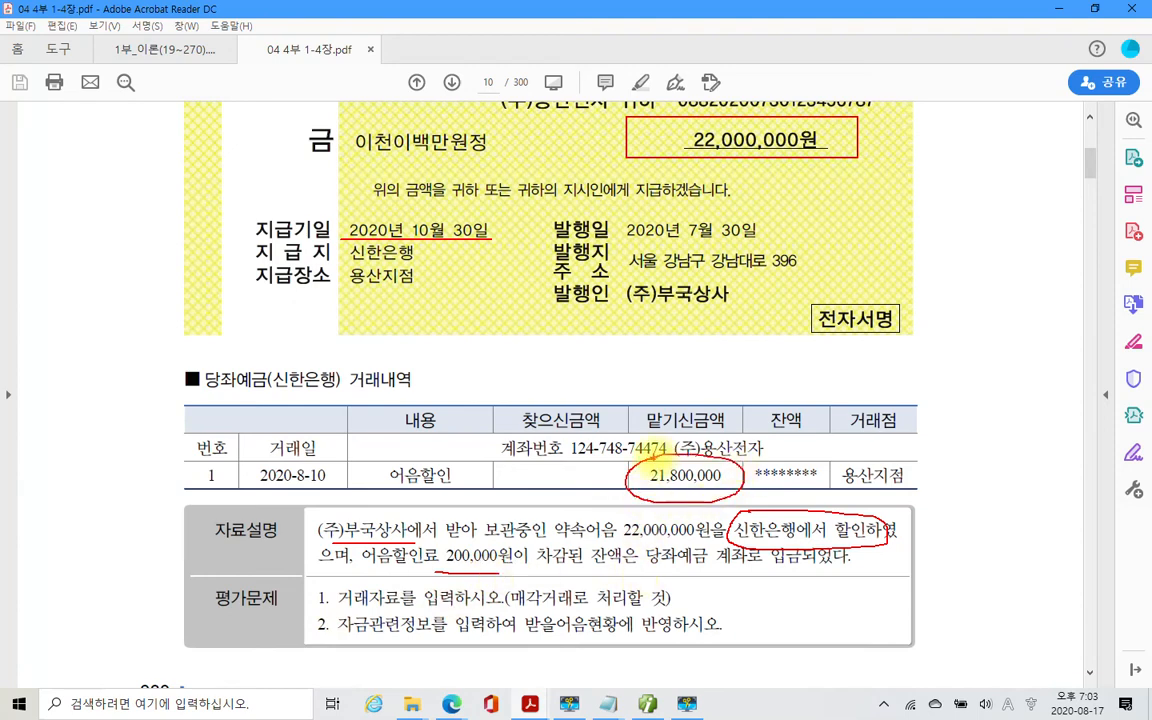
mouse_move(740, 410)
left_mouse_down()
mouse_move(812, 186)
mouse_move(784, 212)
mouse_move(830, 218)
left_mouse_up()
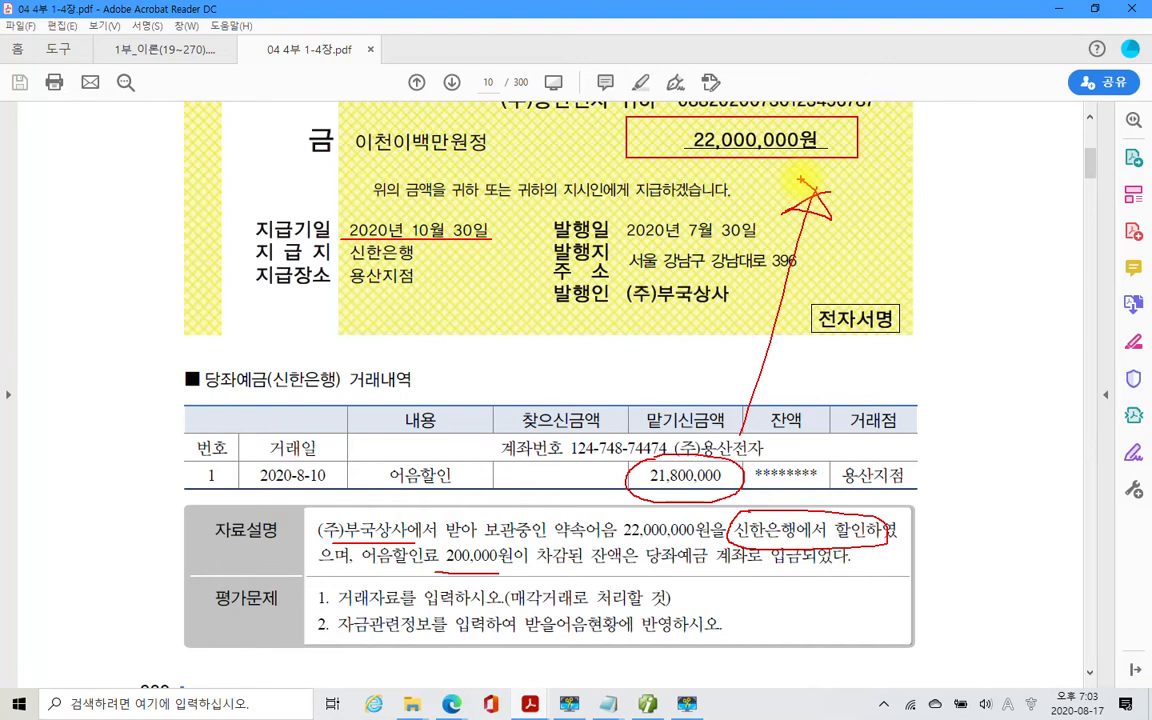
left_click_drag(495, 532, 455, 573)
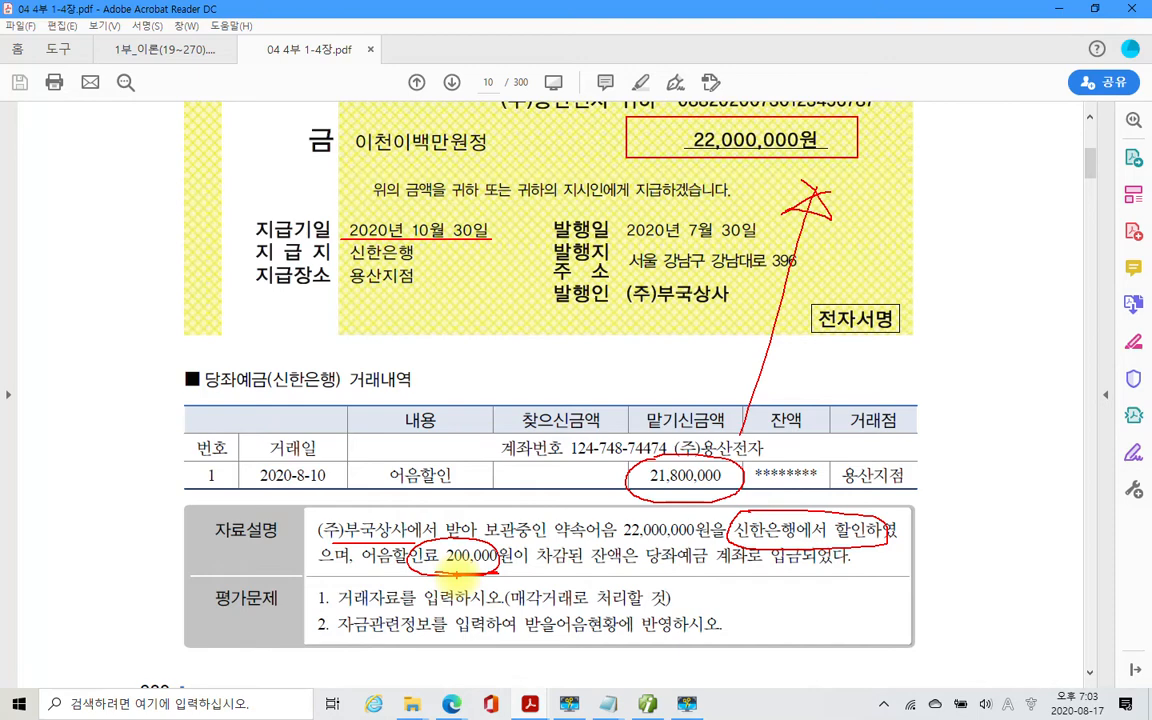
mouse_move(455, 573)
left_mouse_down()
mouse_move(427, 430)
mouse_move(447, 355)
mouse_move(452, 372)
mouse_move(443, 341)
left_mouse_up()
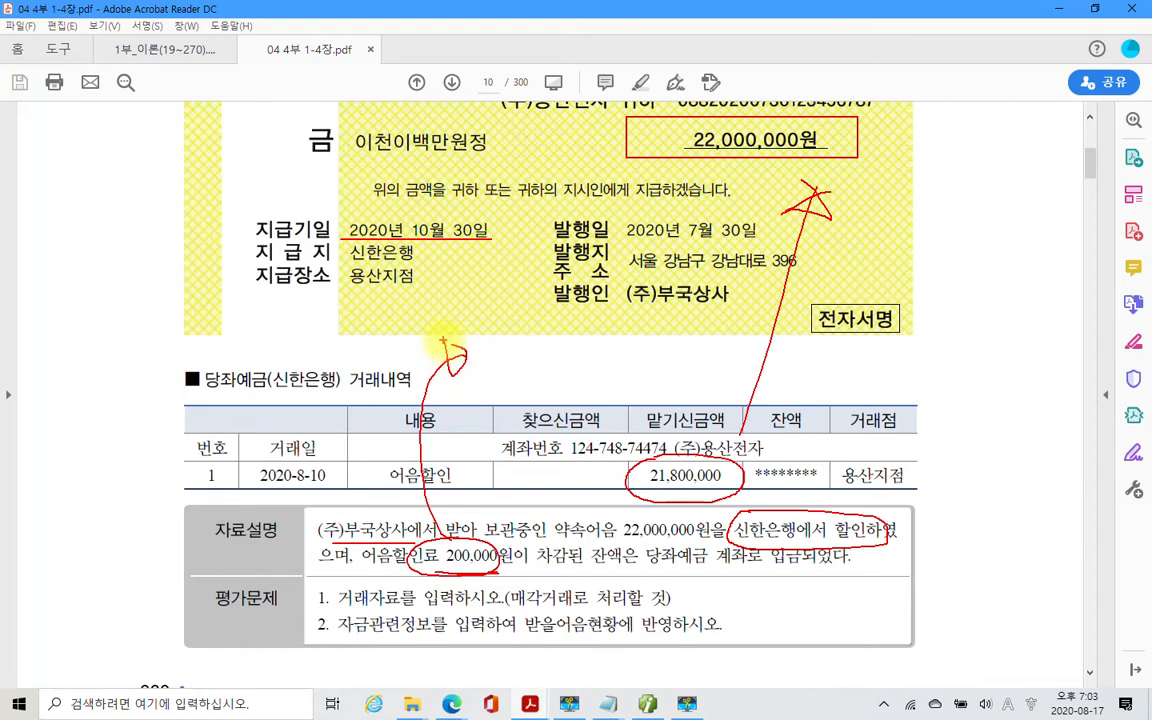
Handwrite "매출채권처분손실" in quotation marks above the transaction table as the account for the discount fee.
mouse_move(487, 342)
left_mouse_down()
mouse_move(485, 381)
mouse_move(508, 374)
mouse_move(511, 387)
mouse_move(534, 354)
left_mouse_up()
mouse_move(541, 310)
left_mouse_down()
mouse_move(527, 400)
mouse_move(548, 326)
mouse_move(562, 322)
mouse_move(575, 340)
mouse_move(553, 385)
mouse_move(578, 392)
mouse_move(590, 340)
mouse_move(633, 407)
left_mouse_up()
left_click_drag(651, 343, 697, 374)
left_click_drag(669, 378, 697, 393)
left_click_drag(713, 326, 716, 337)
mouse_move(703, 364)
left_mouse_down()
mouse_move(720, 367)
mouse_move(740, 345)
mouse_move(760, 370)
mouse_move(790, 340)
mouse_move(811, 385)
left_mouse_up()
mouse_move(848, 328)
left_mouse_down()
mouse_move(836, 356)
mouse_move(882, 358)
mouse_move(888, 386)
mouse_move(878, 338)
mouse_move(935, 396)
left_mouse_up()
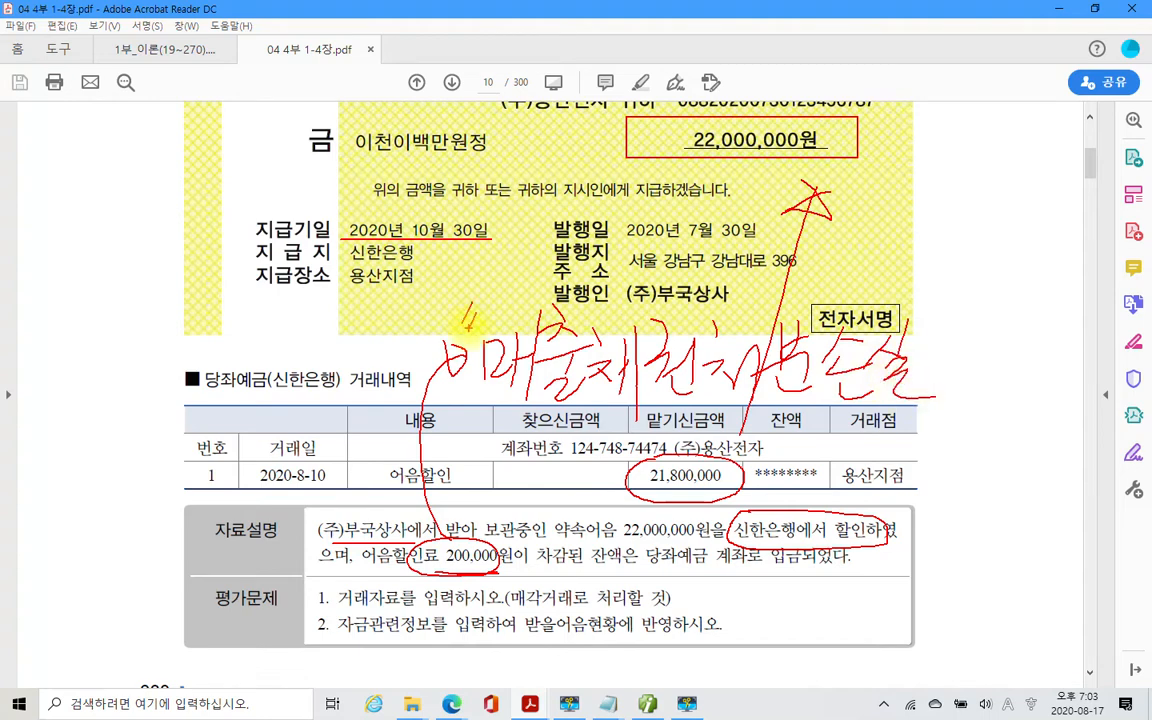
left_click_drag(466, 311, 463, 326)
left_click_drag(474, 310, 471, 324)
left_click_drag(958, 346, 957, 381)
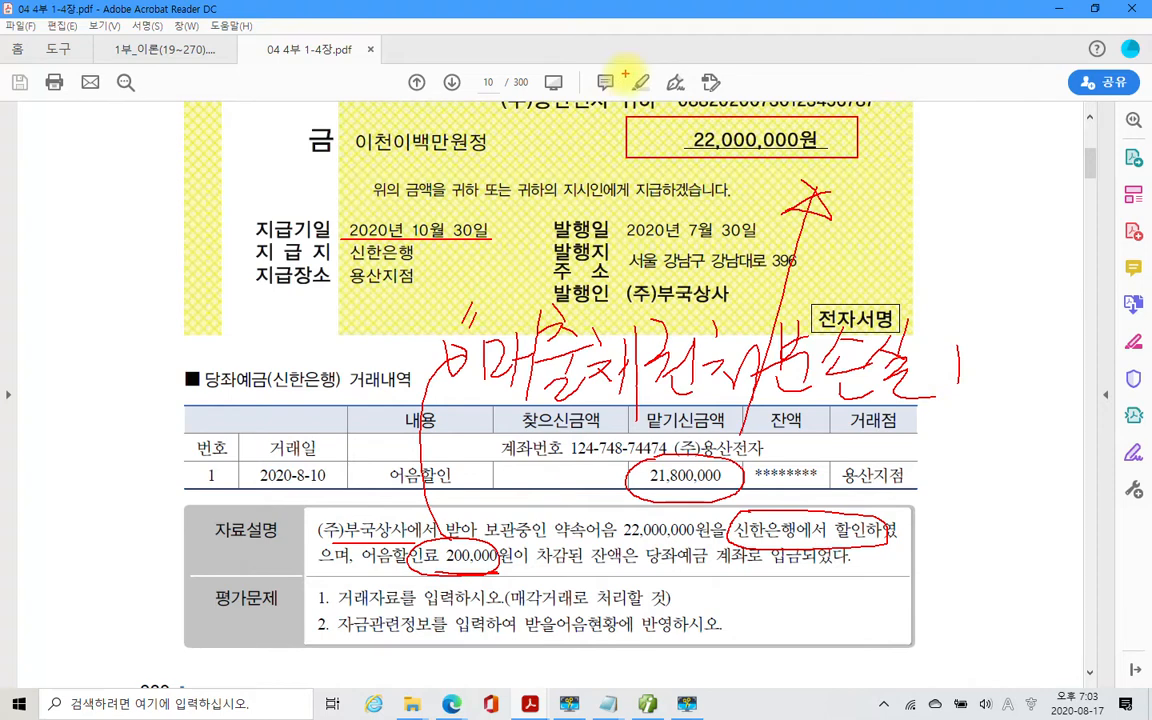
Handwrite the debit mark "차)" beside a circled 당좌예금 and underline the two tasks in the 평가문제 section.
mouse_move(189, 388)
left_mouse_down()
mouse_move(231, 411)
mouse_move(205, 414)
left_mouse_up()
mouse_move(98, 313)
left_mouse_down()
mouse_move(126, 336)
mouse_move(99, 386)
mouse_move(131, 382)
left_mouse_up()
mouse_move(132, 322)
left_mouse_down()
mouse_move(131, 388)
mouse_move(150, 390)
mouse_move(163, 356)
left_mouse_up()
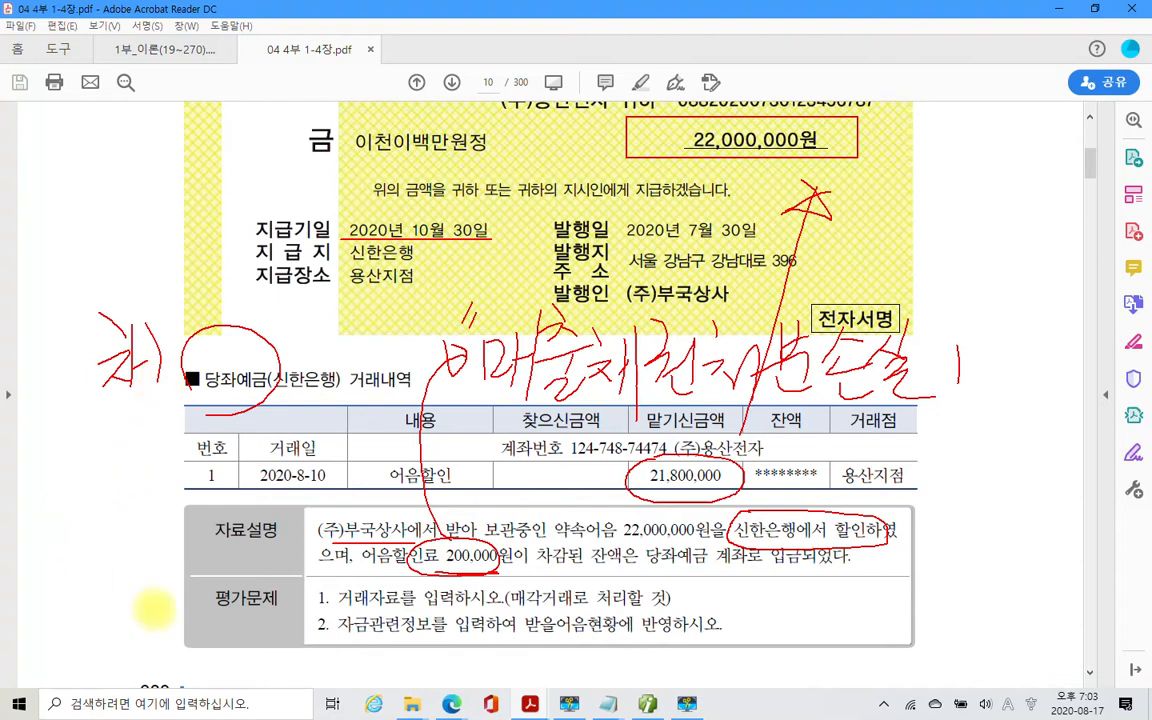
left_click_drag(337, 606, 502, 607)
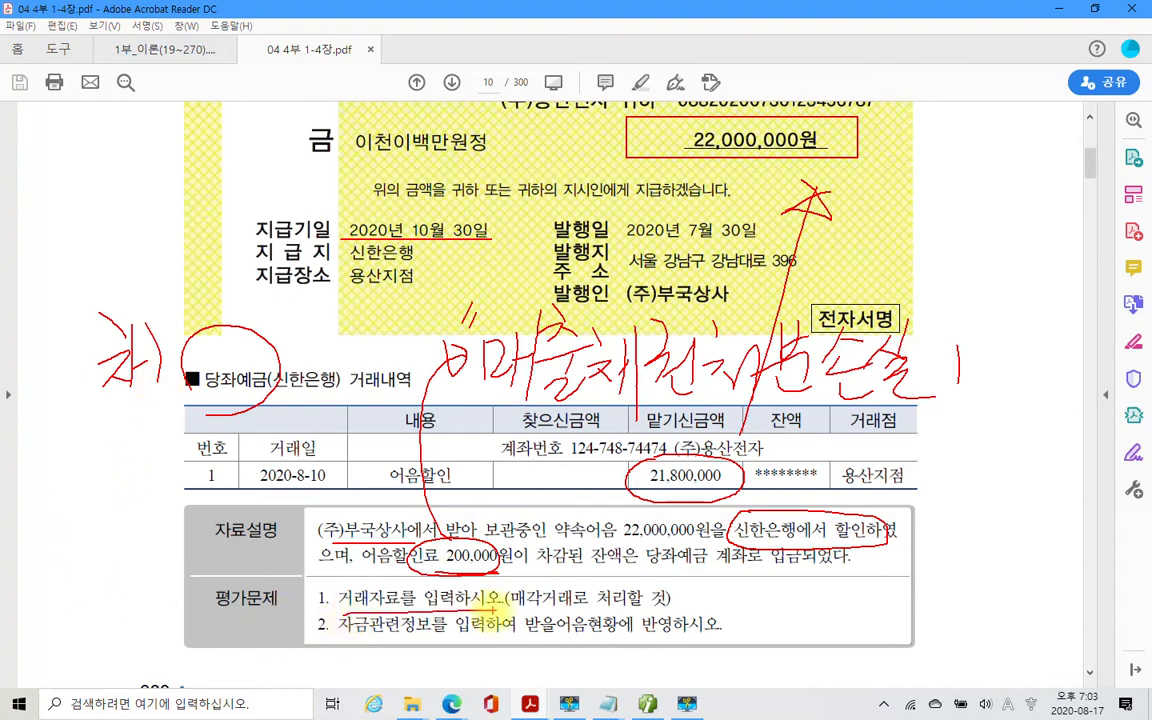
mouse_move(338, 640)
left_mouse_down()
mouse_move(562, 645)
mouse_move(522, 612)
mouse_move(598, 607)
mouse_move(626, 646)
left_mouse_up()
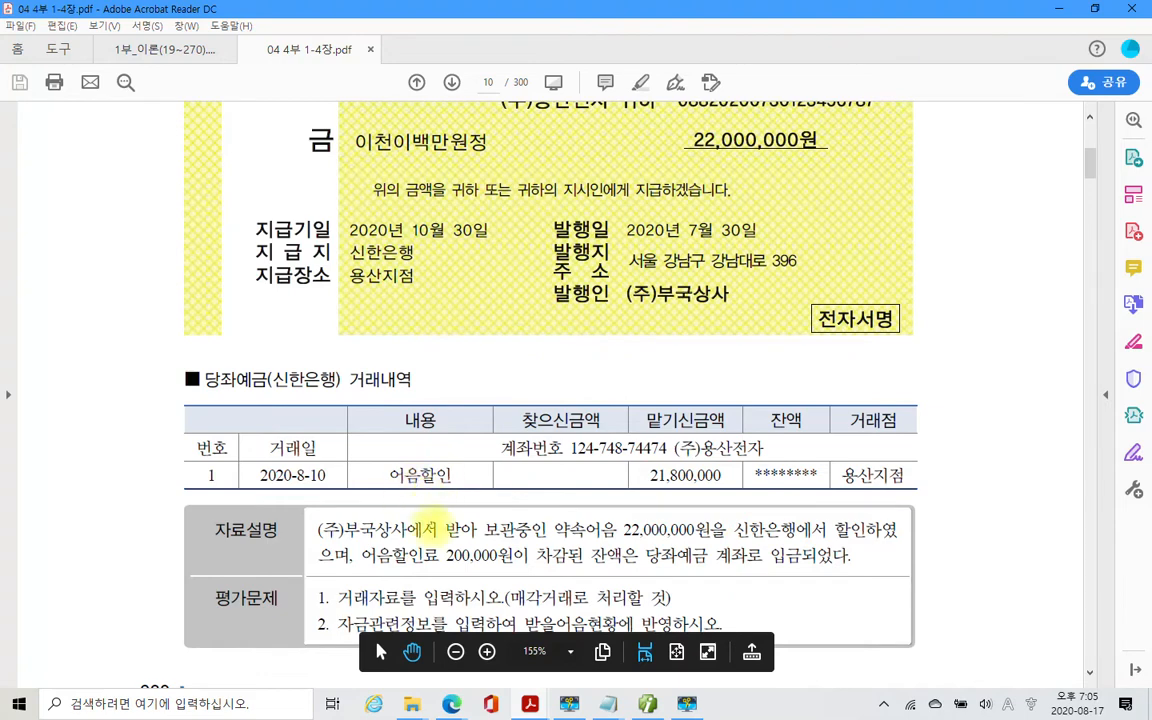
Switch to the accounting program and open 일반전표입력 for August 10, 2020.
left_click(647, 704)
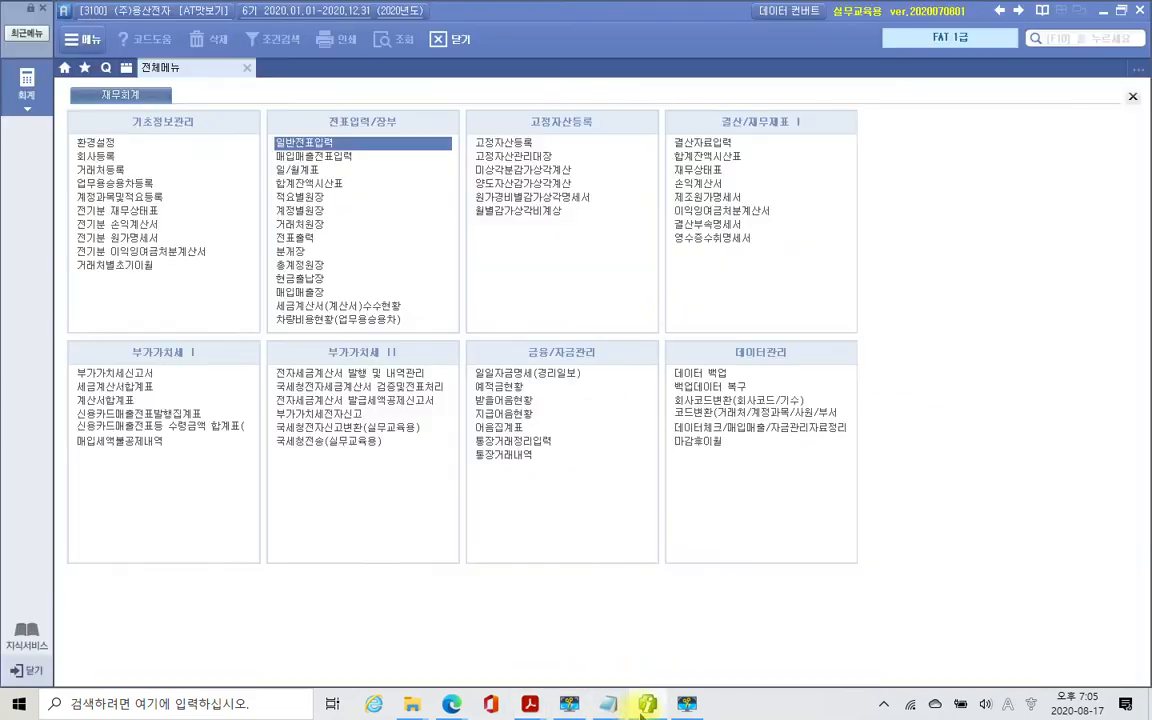
left_click(358, 144)
type("08")
key("Return")
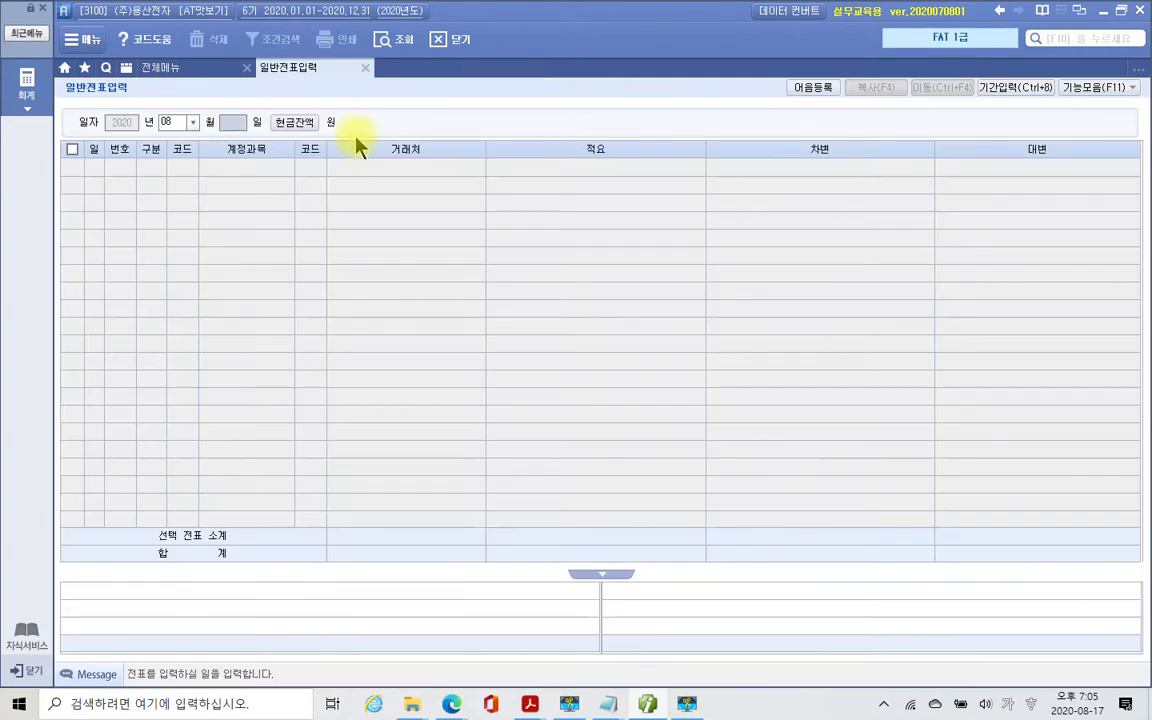
type("10")
key("Return")
Enter a credit line for account 110 받을어음 with partner (주)부국상사 and amount 22,000,000.
type("4")
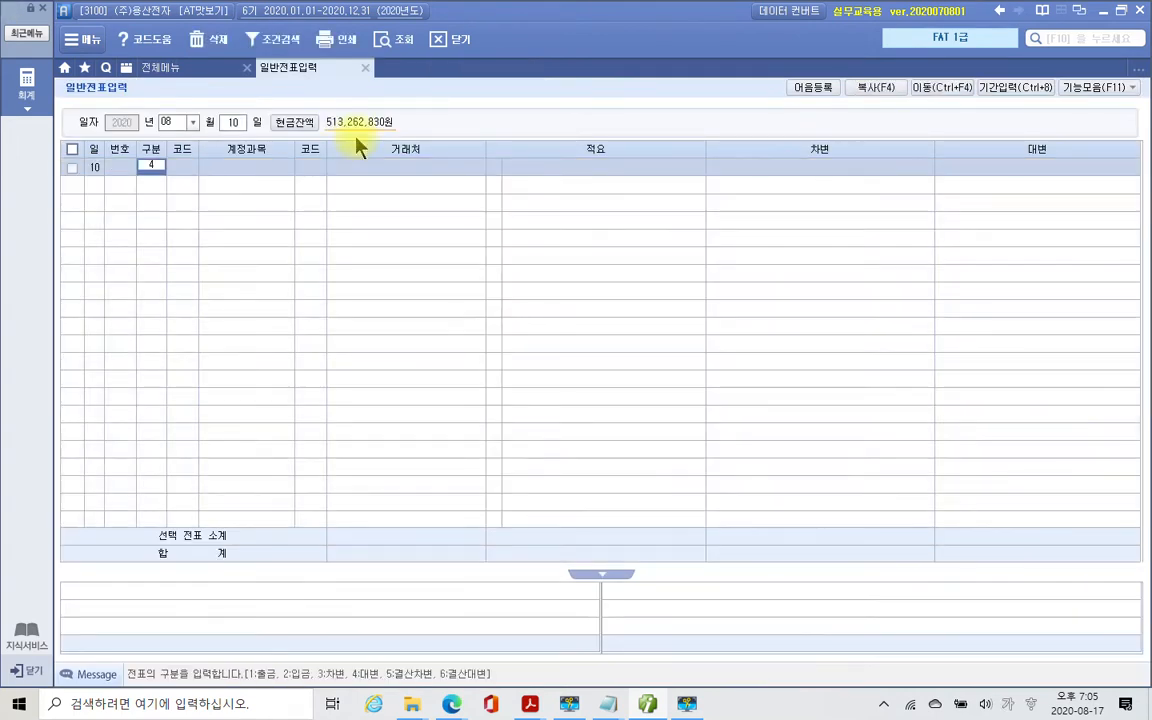
key("Return")
type("110")
key("Return")
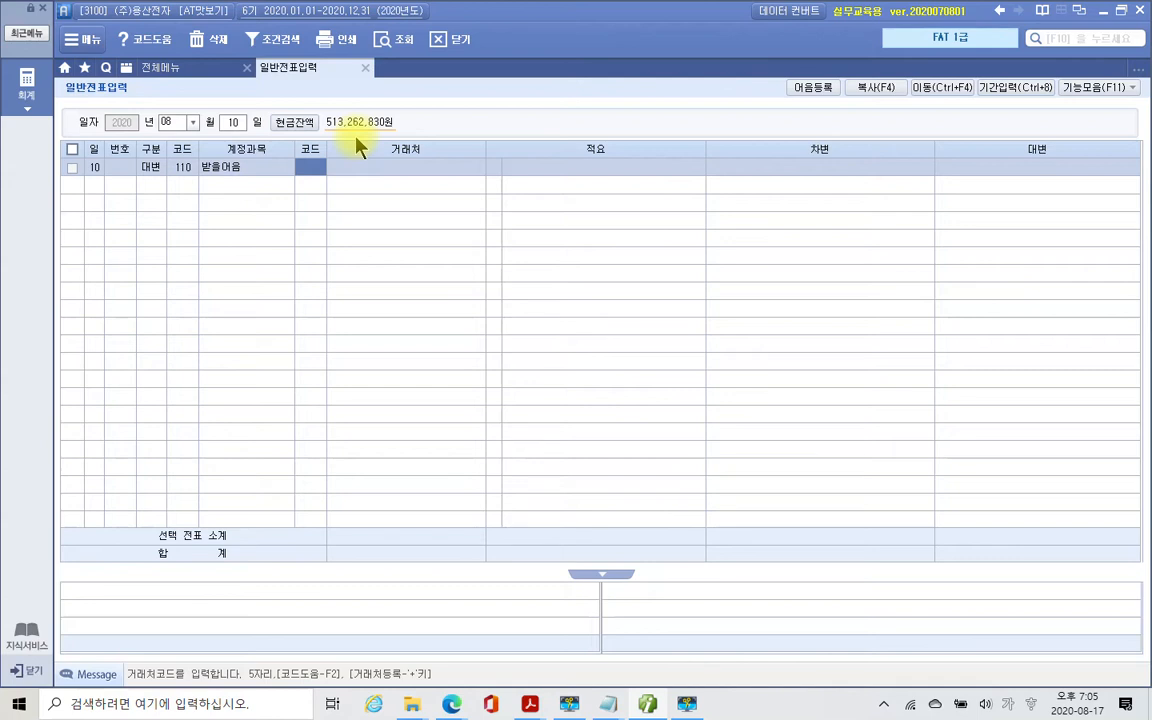
type("부국")
key("Return")
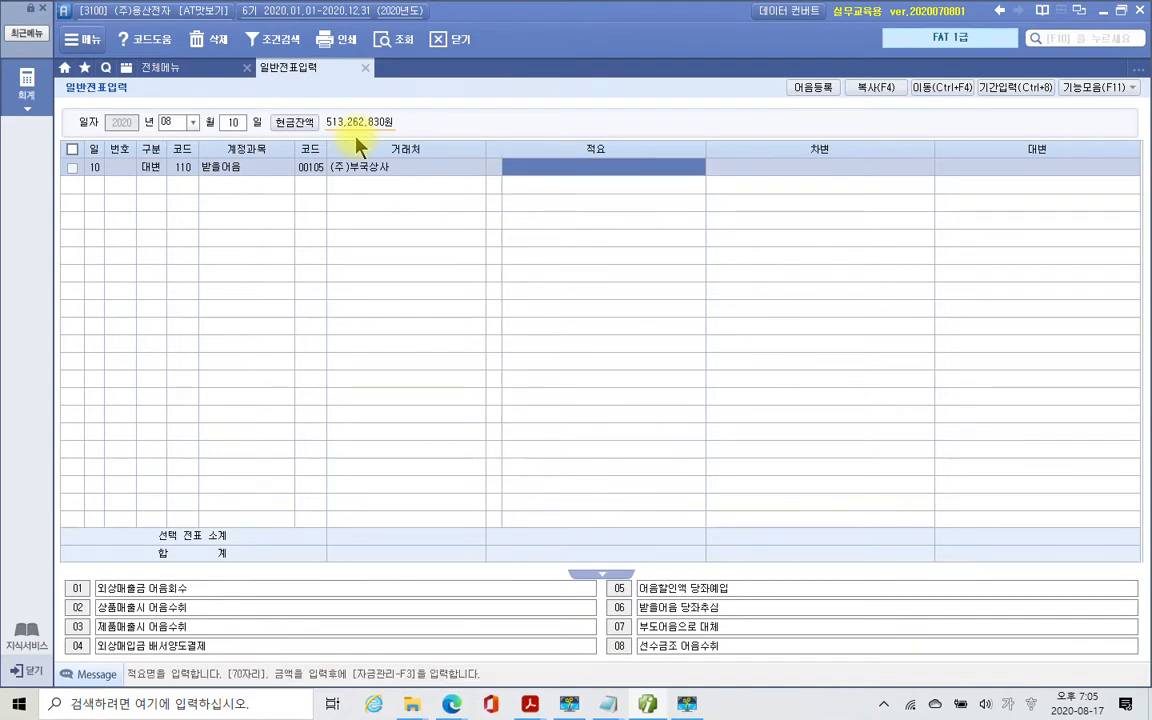
key("Return")
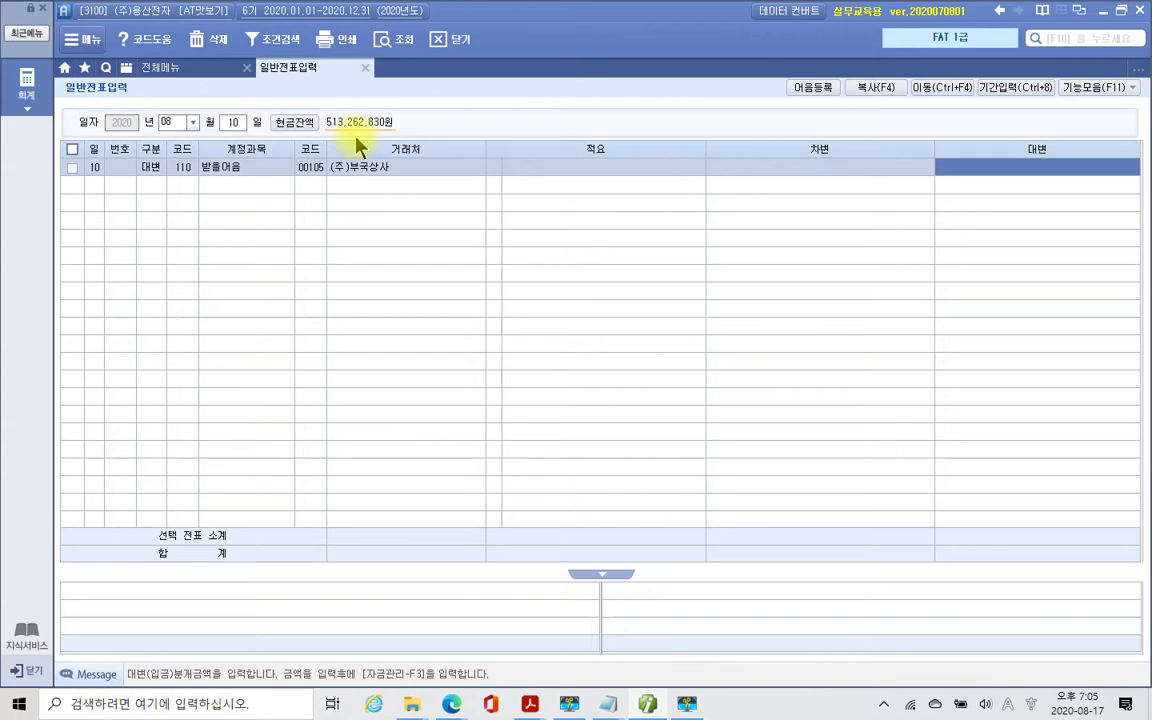
type("22000000")
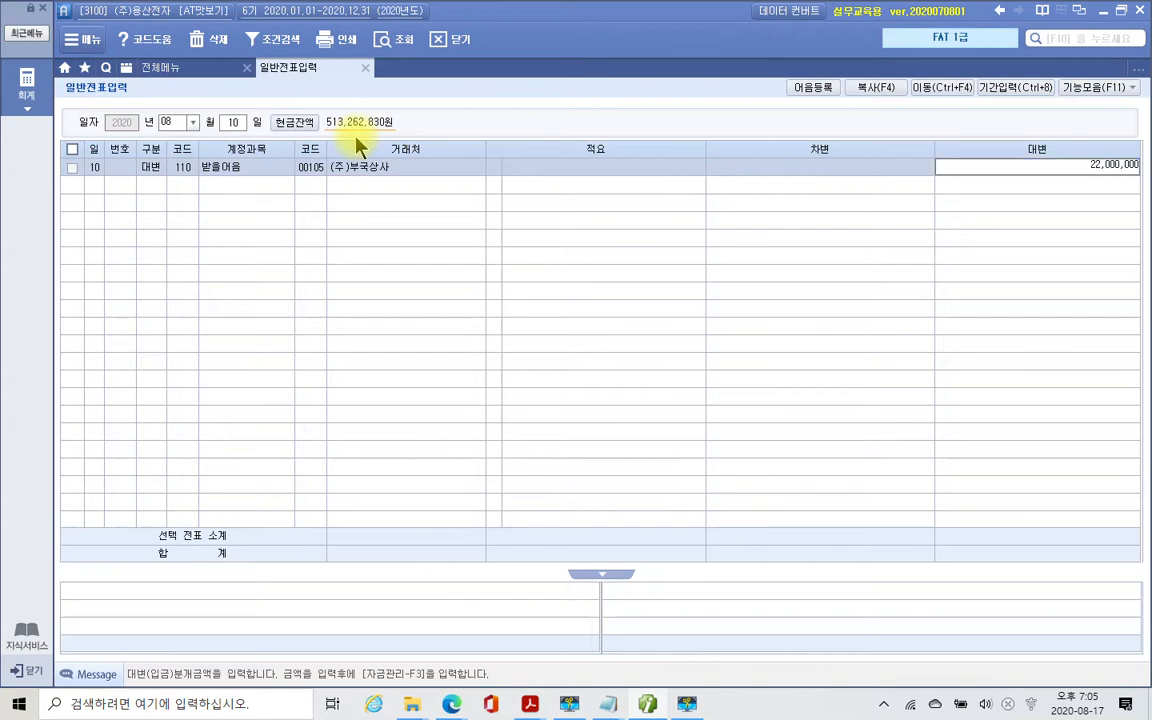
key("Return")
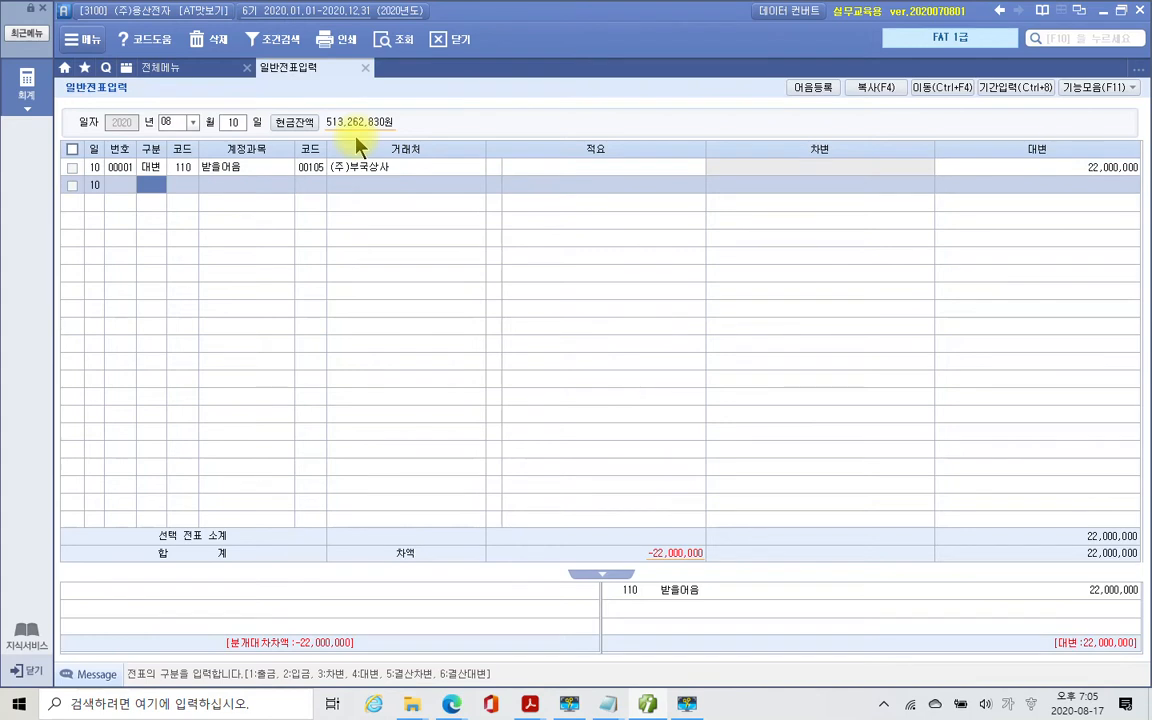
Start a debit line on the same voucher with account 102 당좌예금.
type("3")
key("Return")
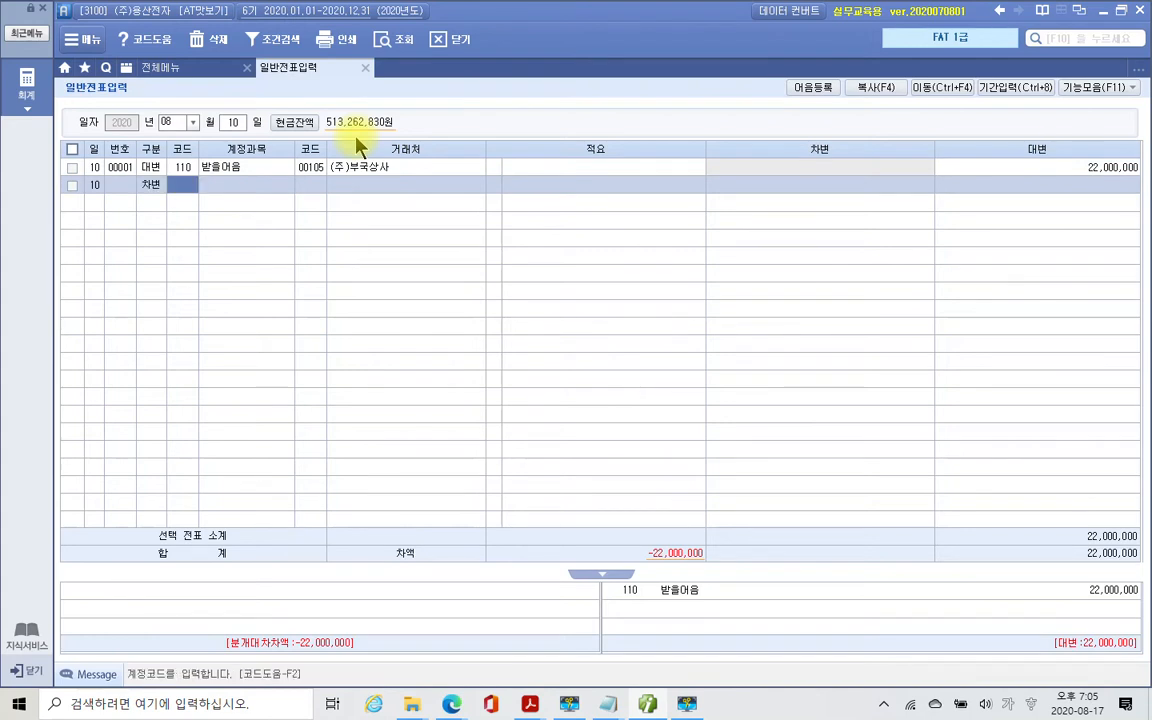
type("102")
key("Return")
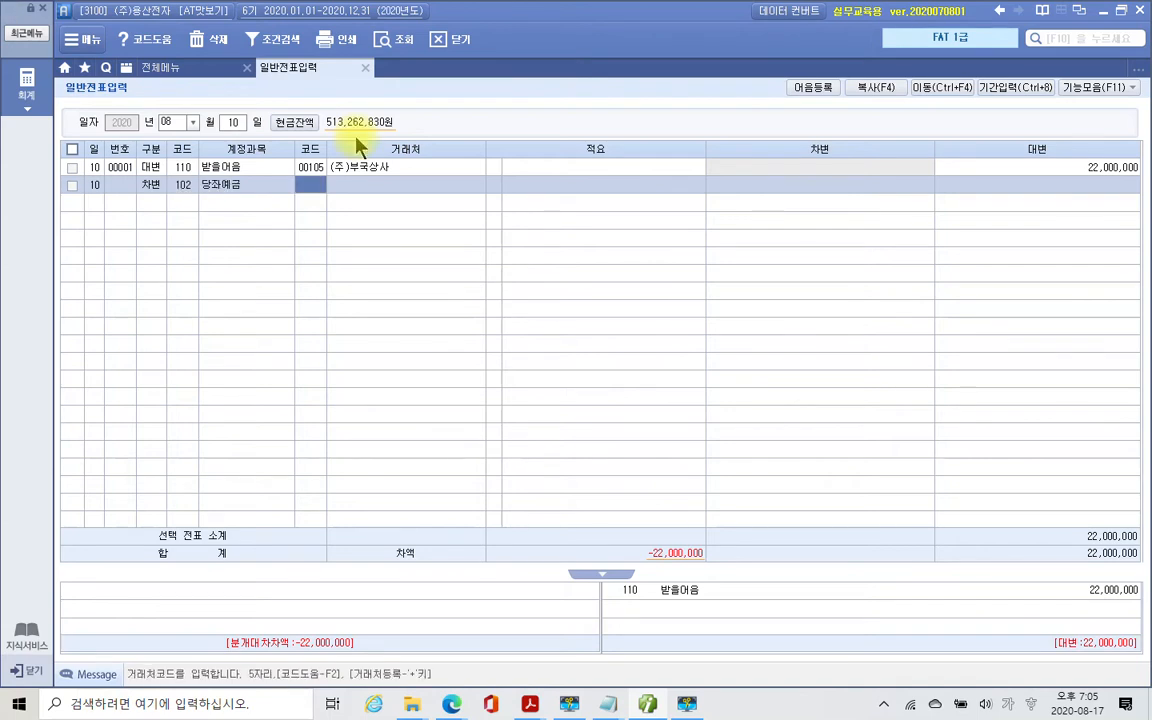
Look up "신한" as the partner of the 당좌예금 line and choose 신한은행(당좌).
type("신한")
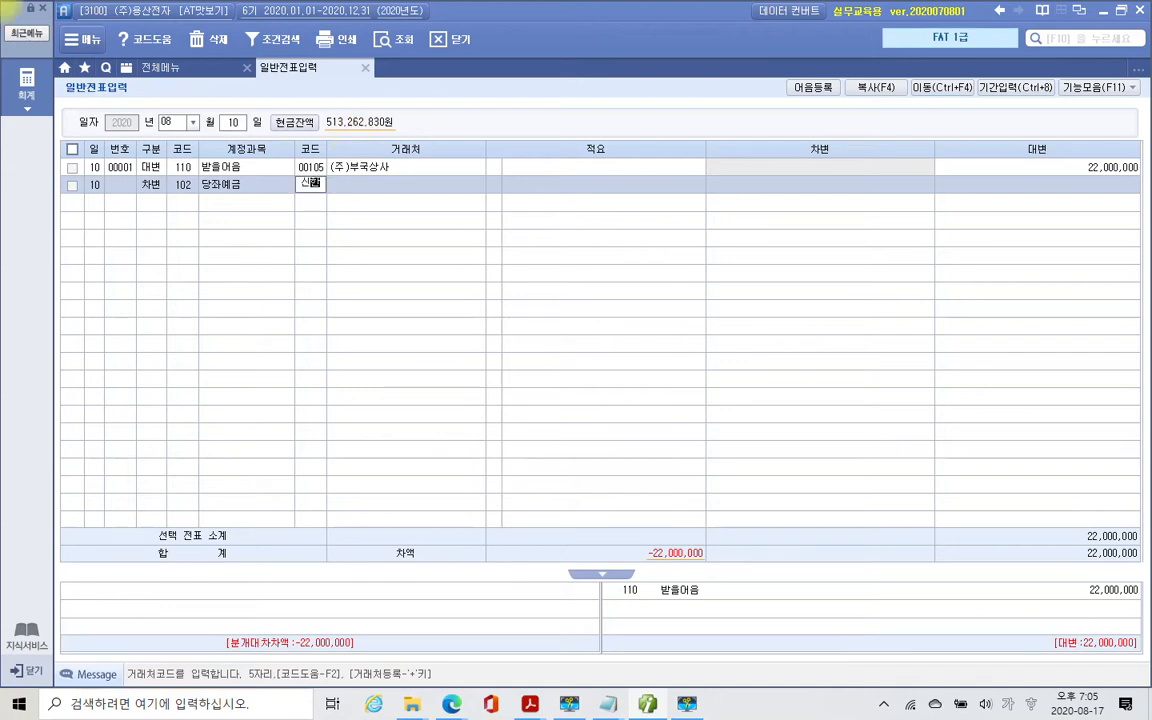
key("Return")
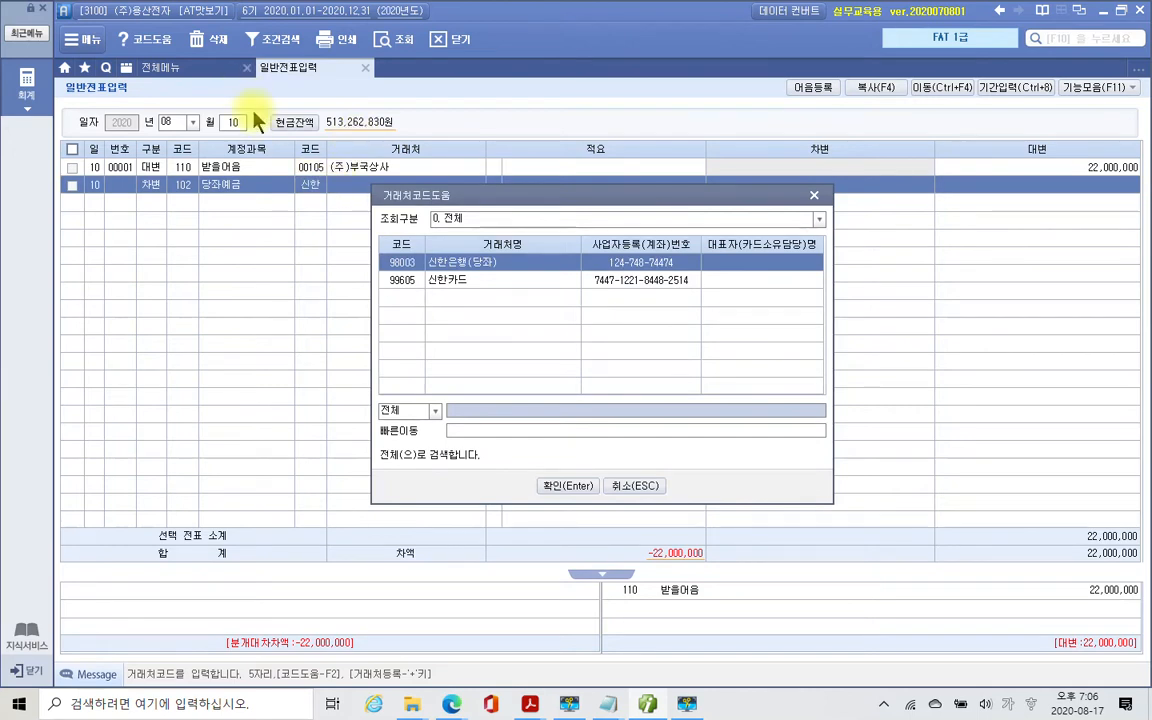
left_click(423, 279)
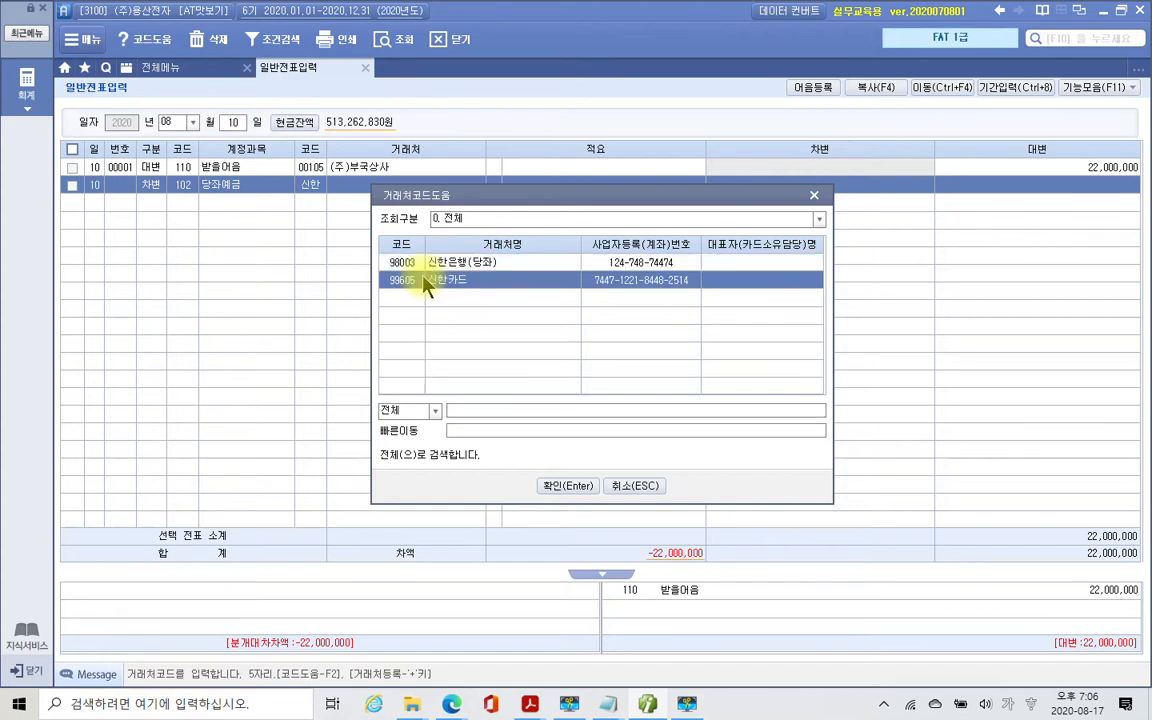
left_click(426, 263)
left_click(548, 489)
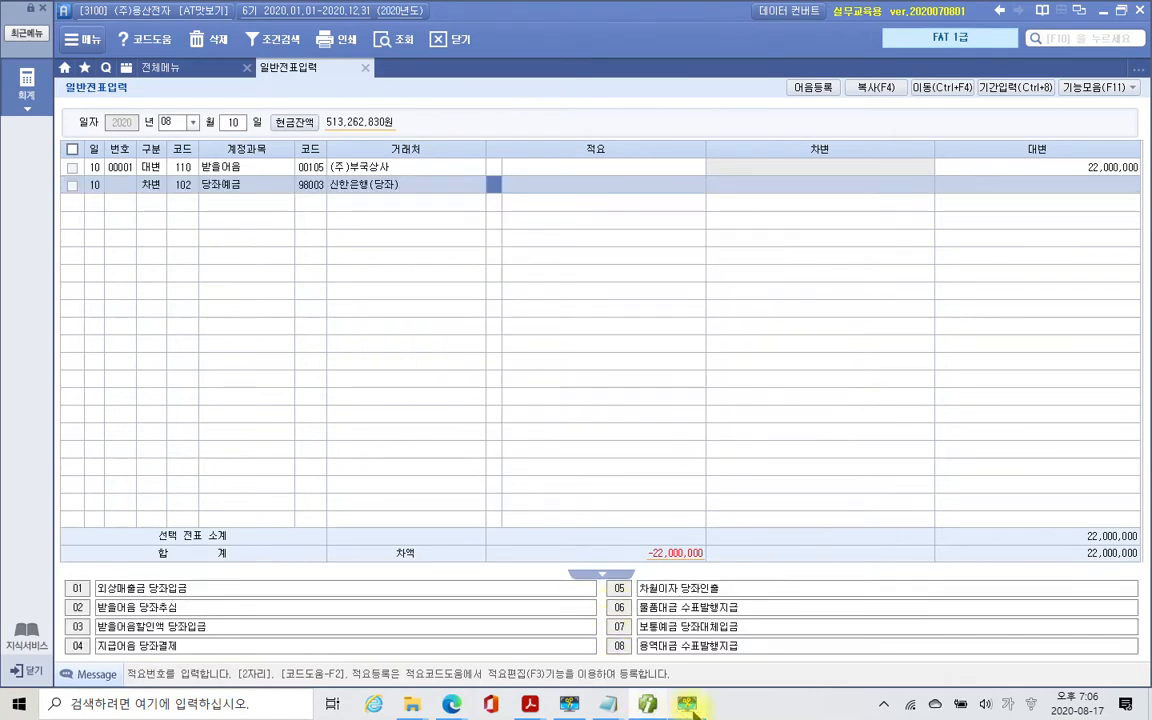
left_click(648, 708)
left_click(1028, 662)
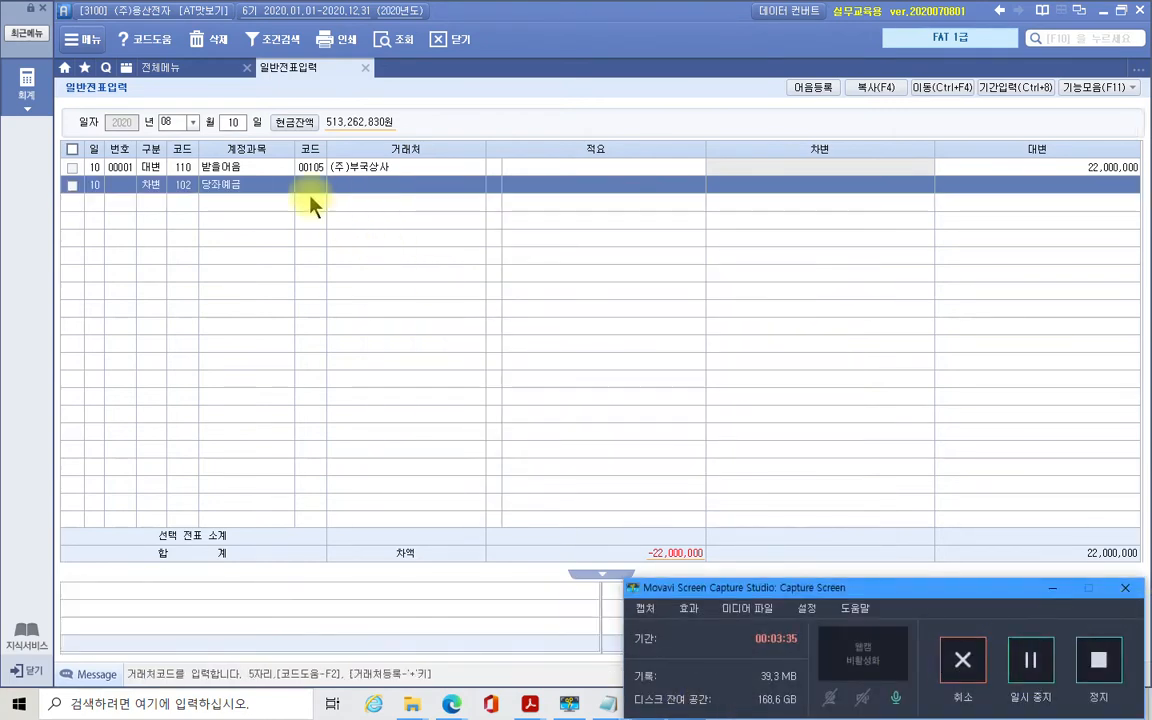
Set the 당좌예금 debit line's partner to 신한은행(당좌) and leave its description blank.
left_click(307, 190)
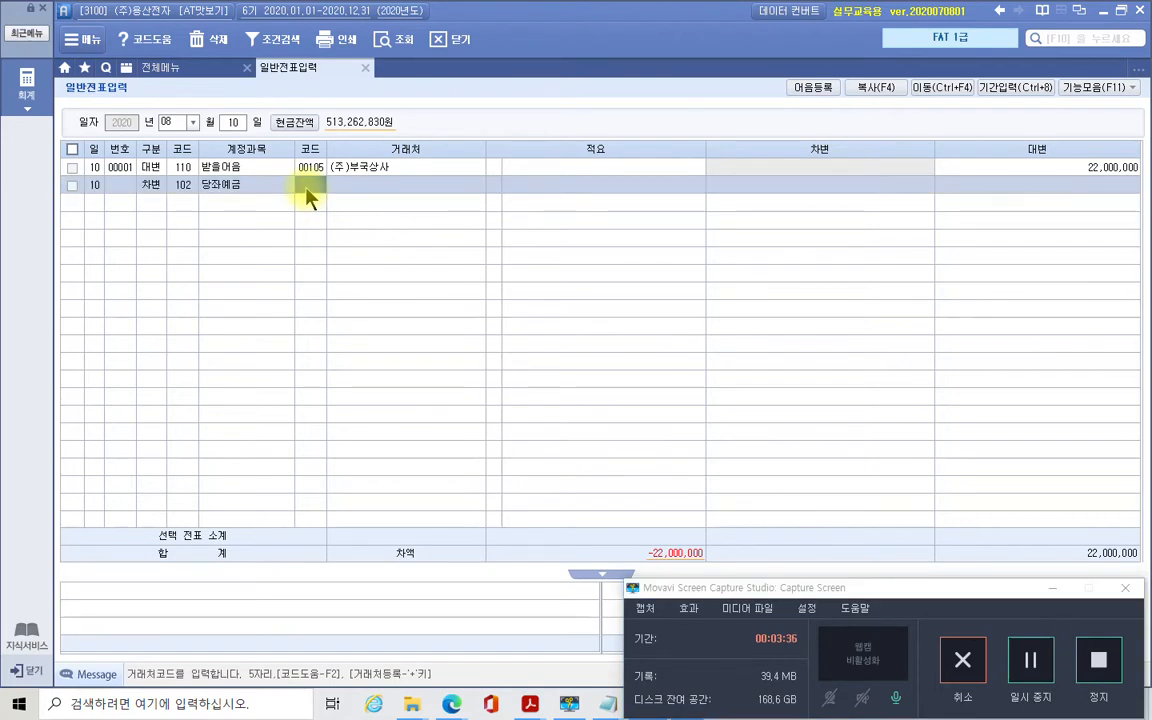
type("신한")
key("Return")
key("Return")
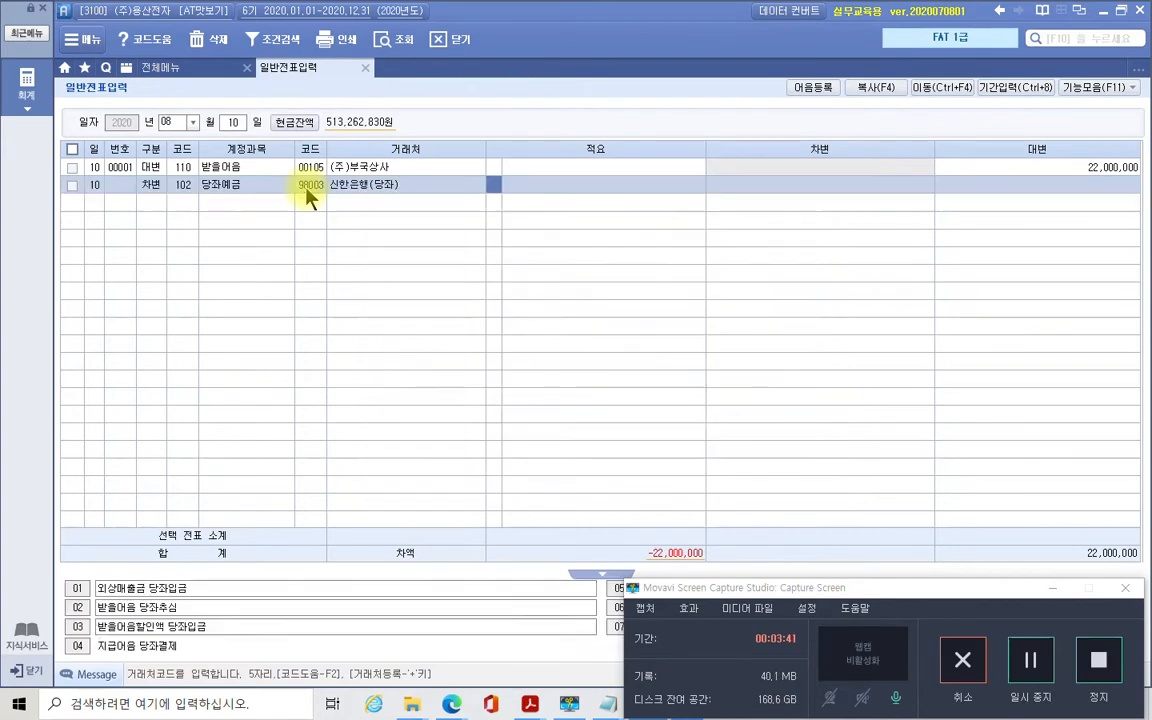
key("Return")
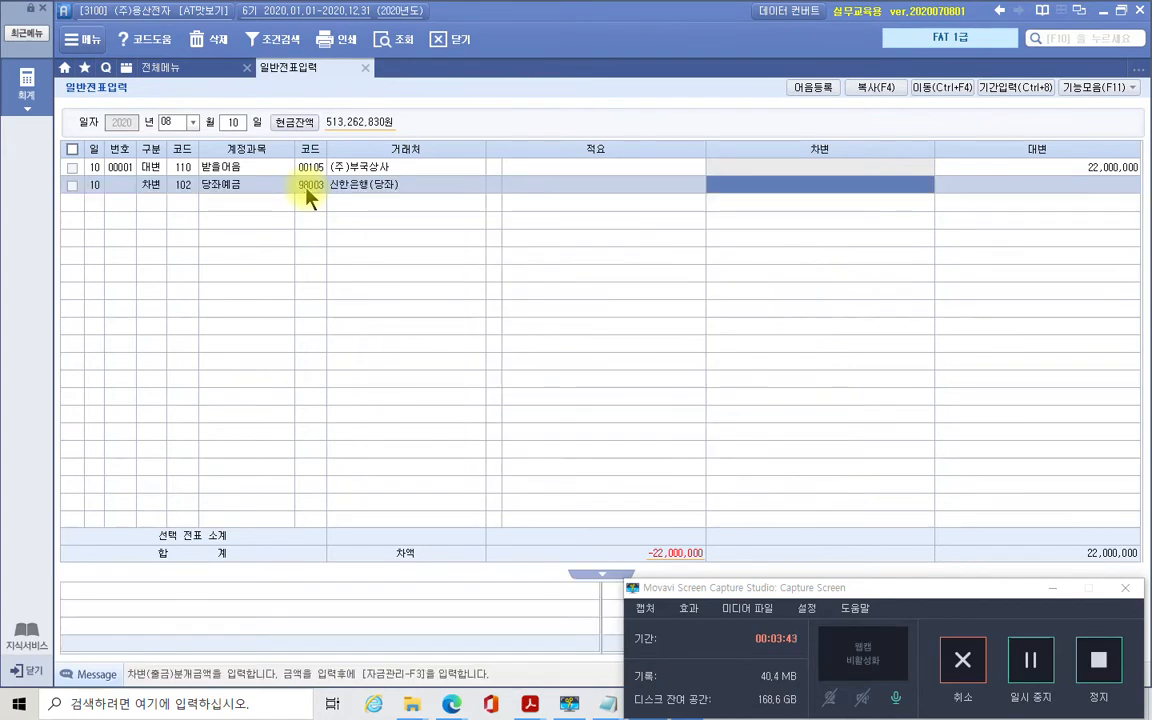
Enter 21,800,000 as the 당좌예금 debit amount and start another debit line on the same voucher.
type("21,800,000")
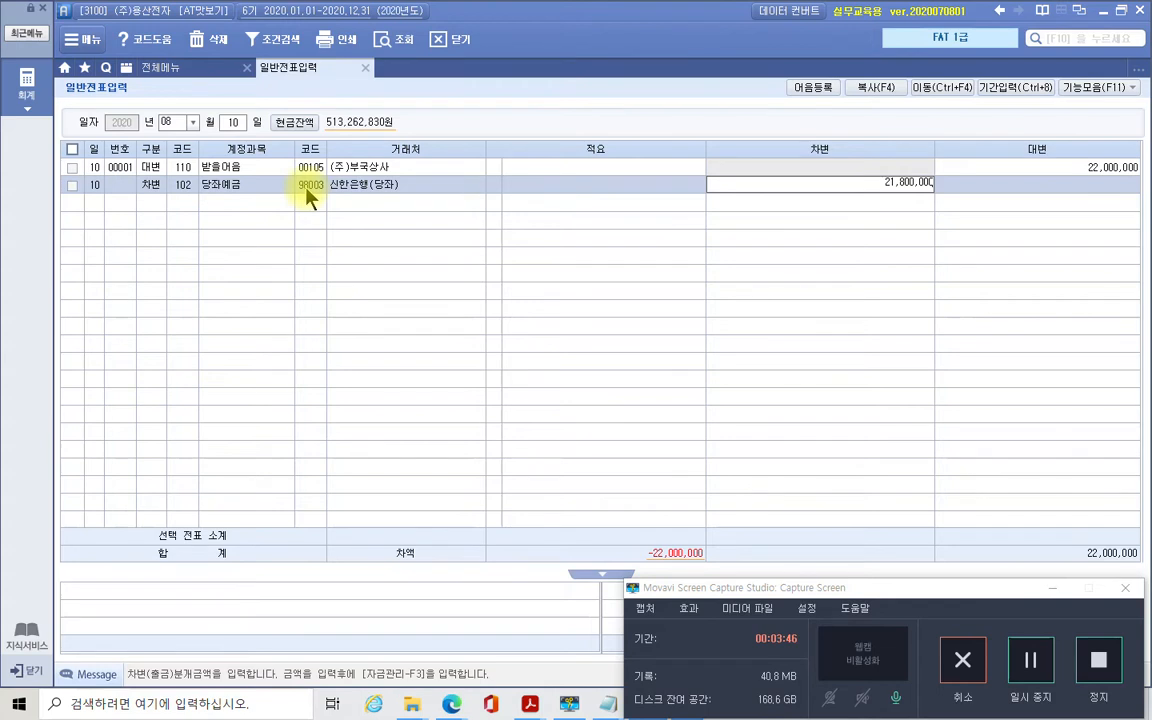
key("Return")
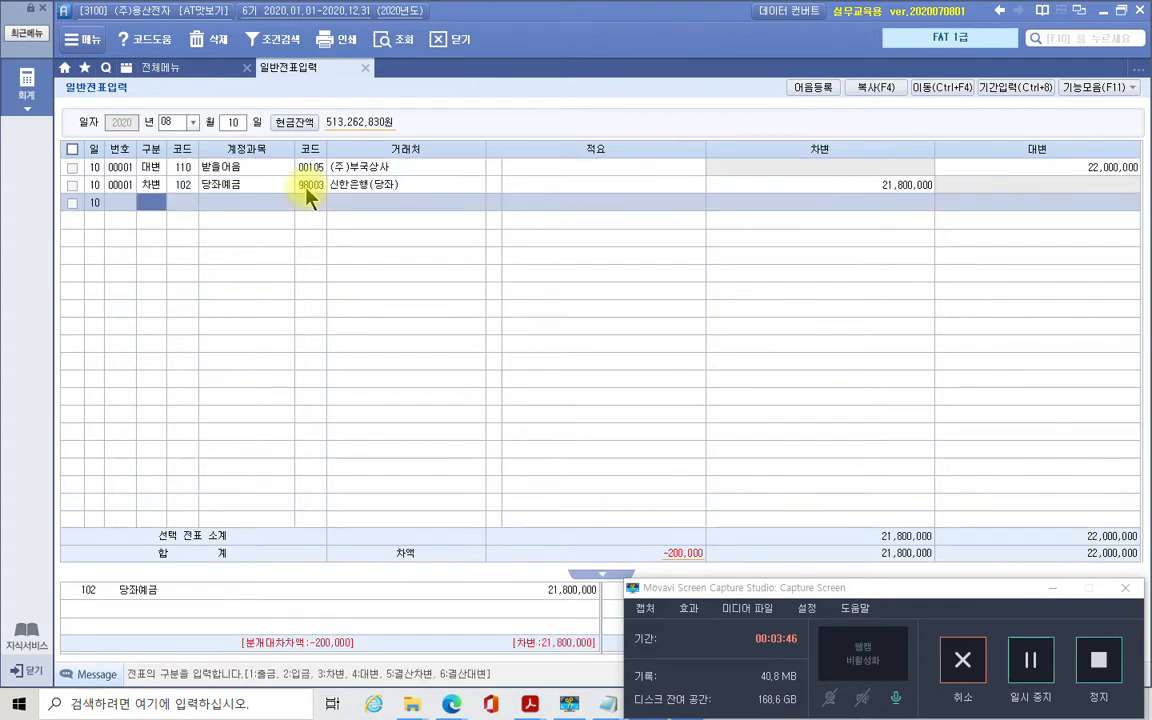
type("3")
key("Return")
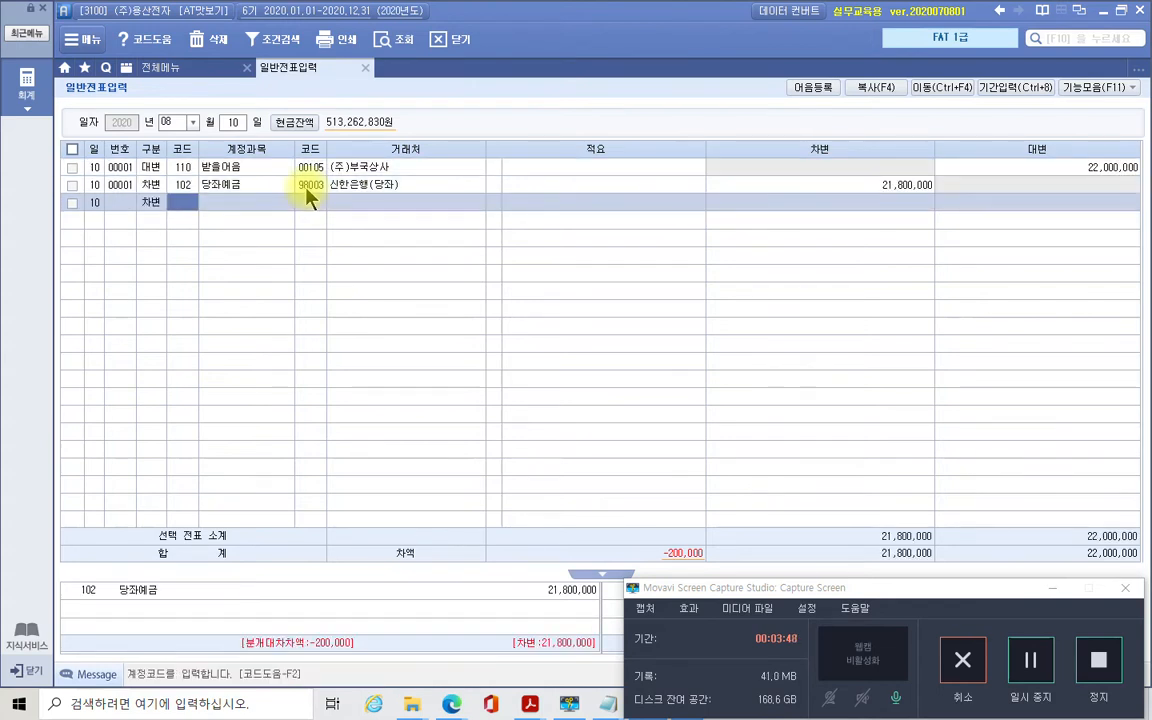
Look up "매출" among the accounts and choose 936 매출채권처분손실 for the new debit line.
type("매출")
key("Return")
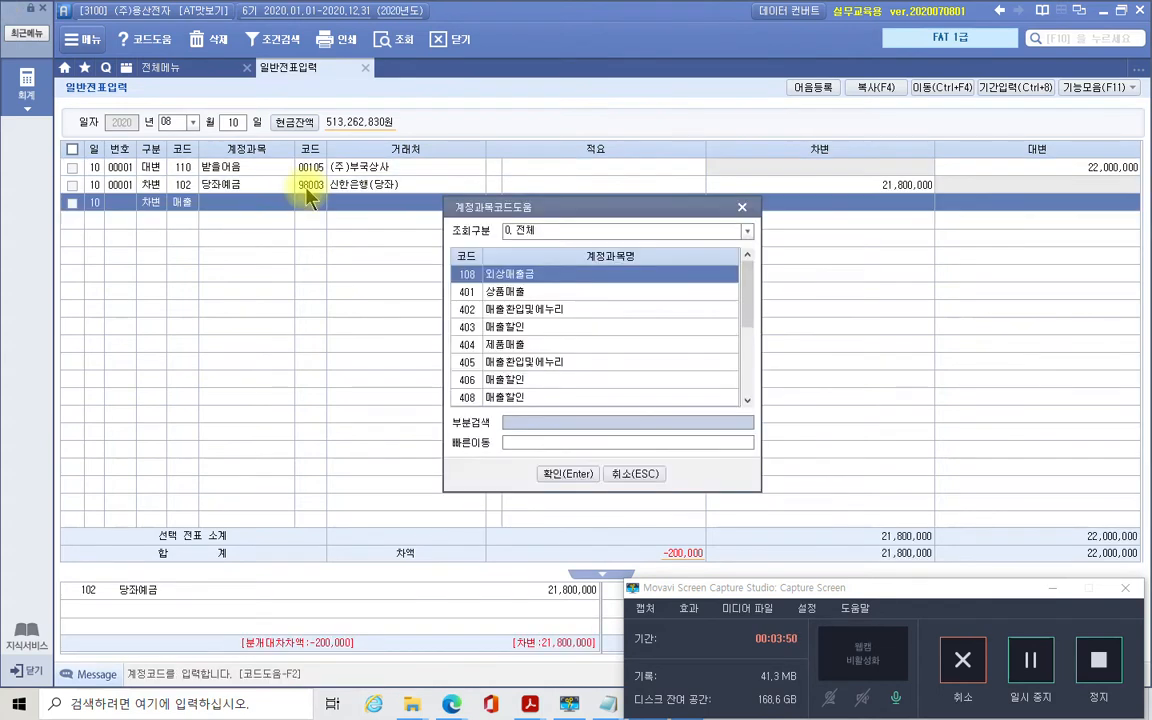
key("Down")
key("Down")
key("Down")
key("Down")
key("Down")
key("Down")
key("Down")
key("Down")
key("Down")
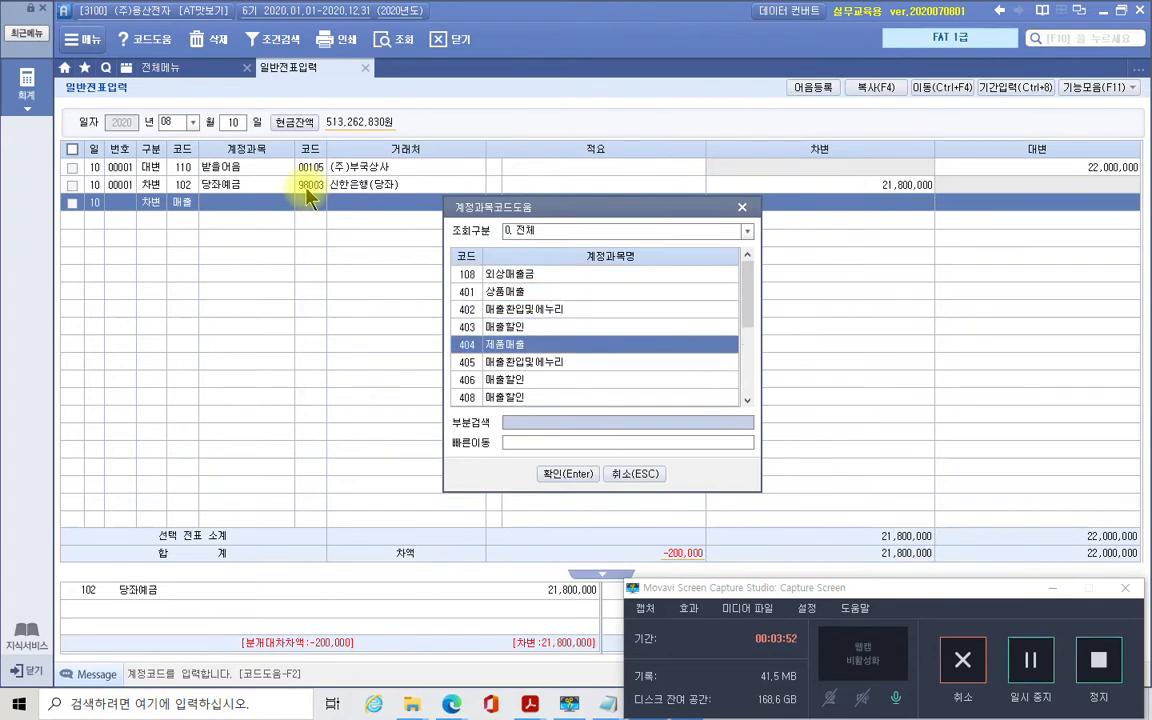
key("Down")
key("Down")
key("Down")
key("Down")
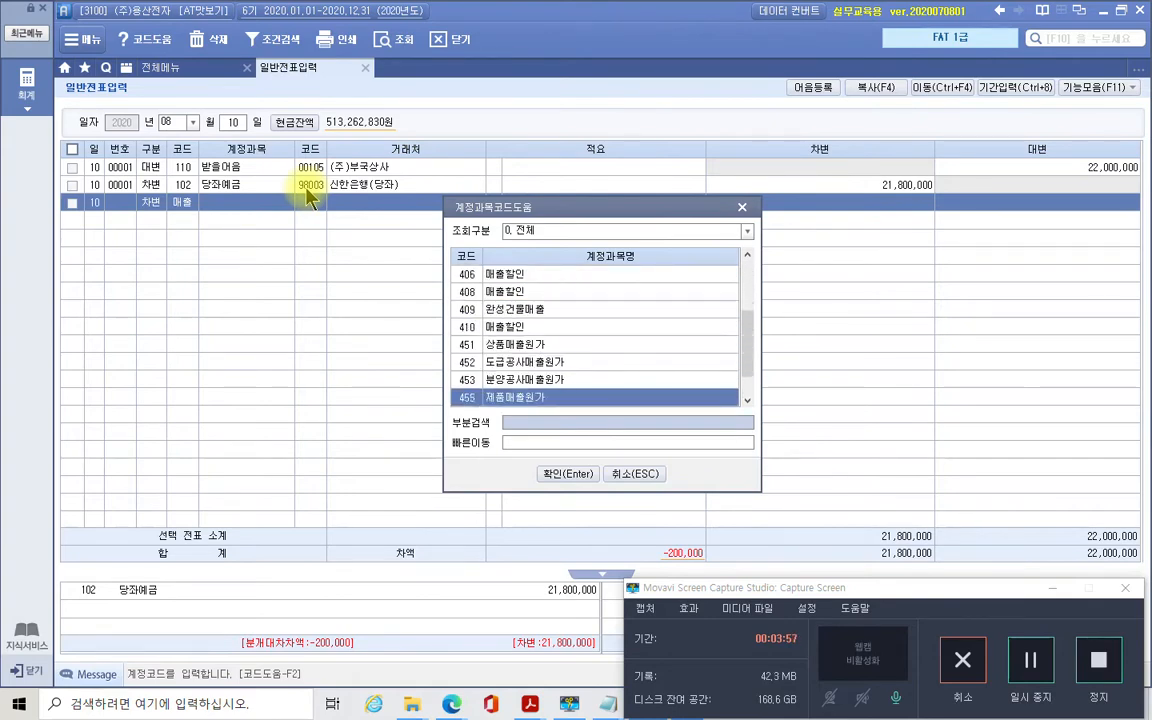
key("Down")
key("Down")
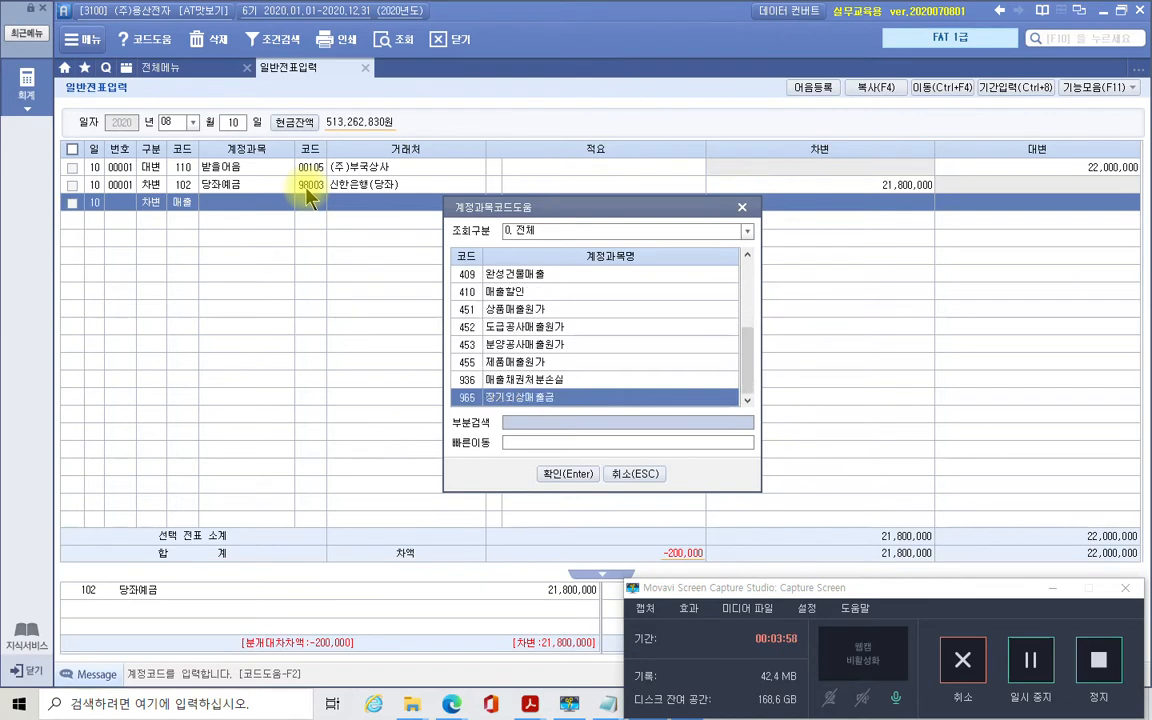
key("Up")
key("Return")
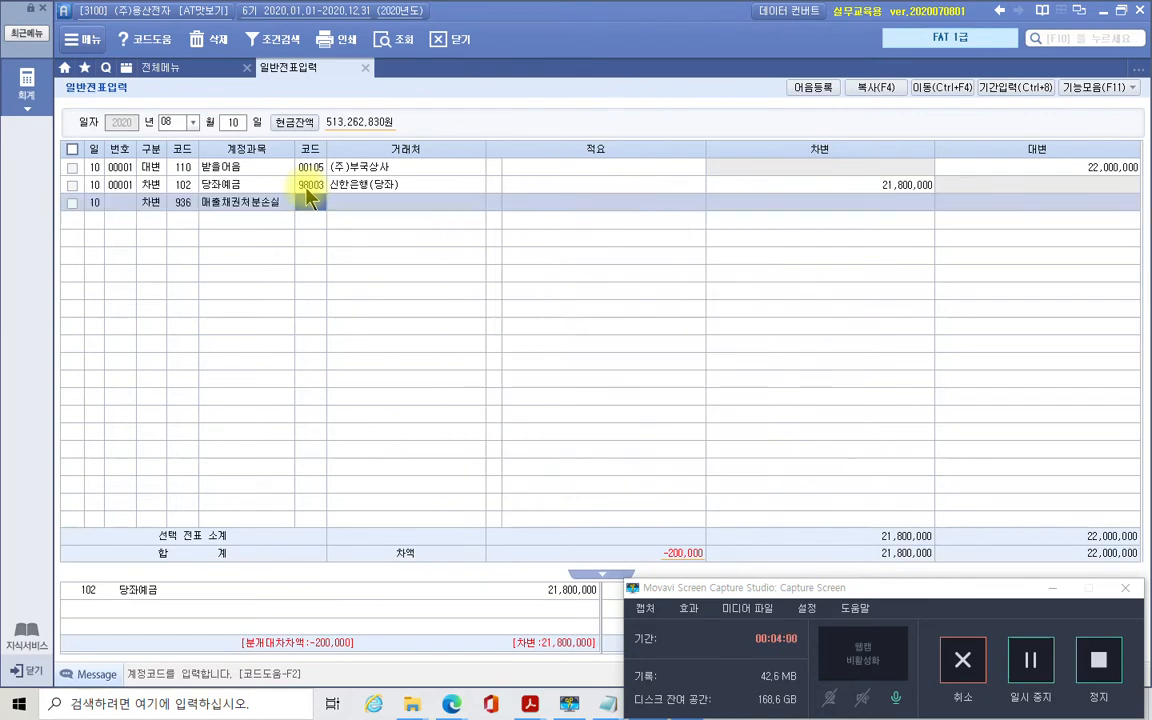
Leave the 매출채권처분손실 line's partner and description blank and enter a debit amount of 200,000.
key("Return")
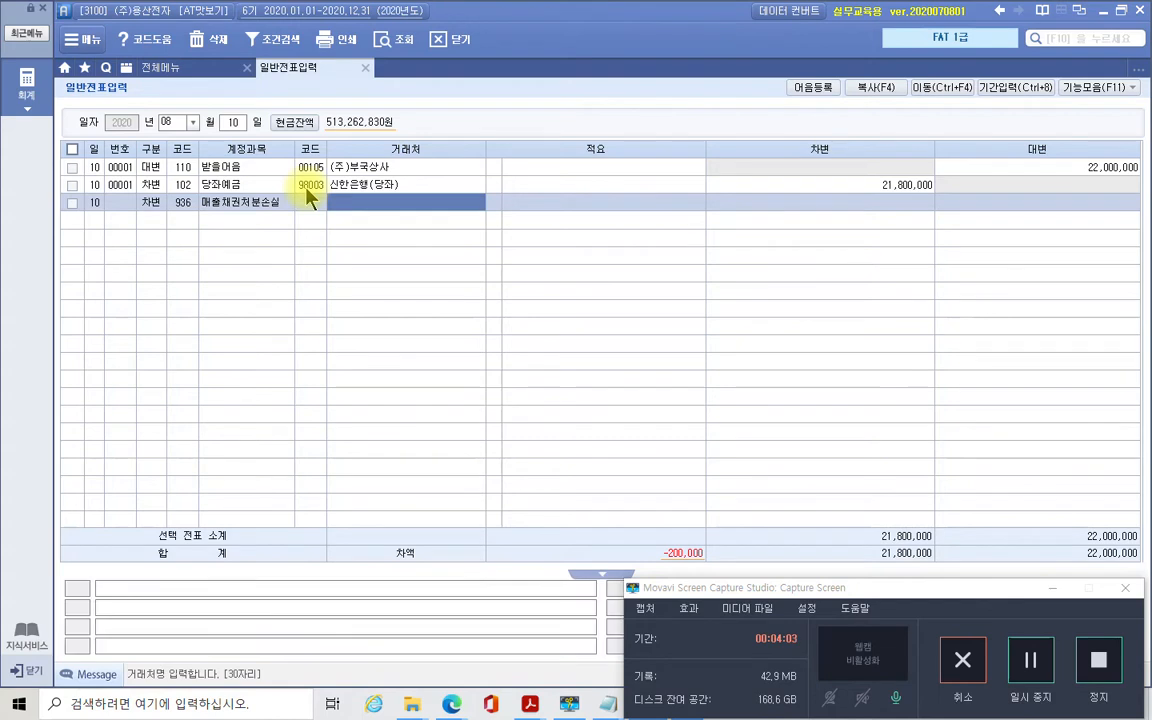
key("Return")
key("Return")
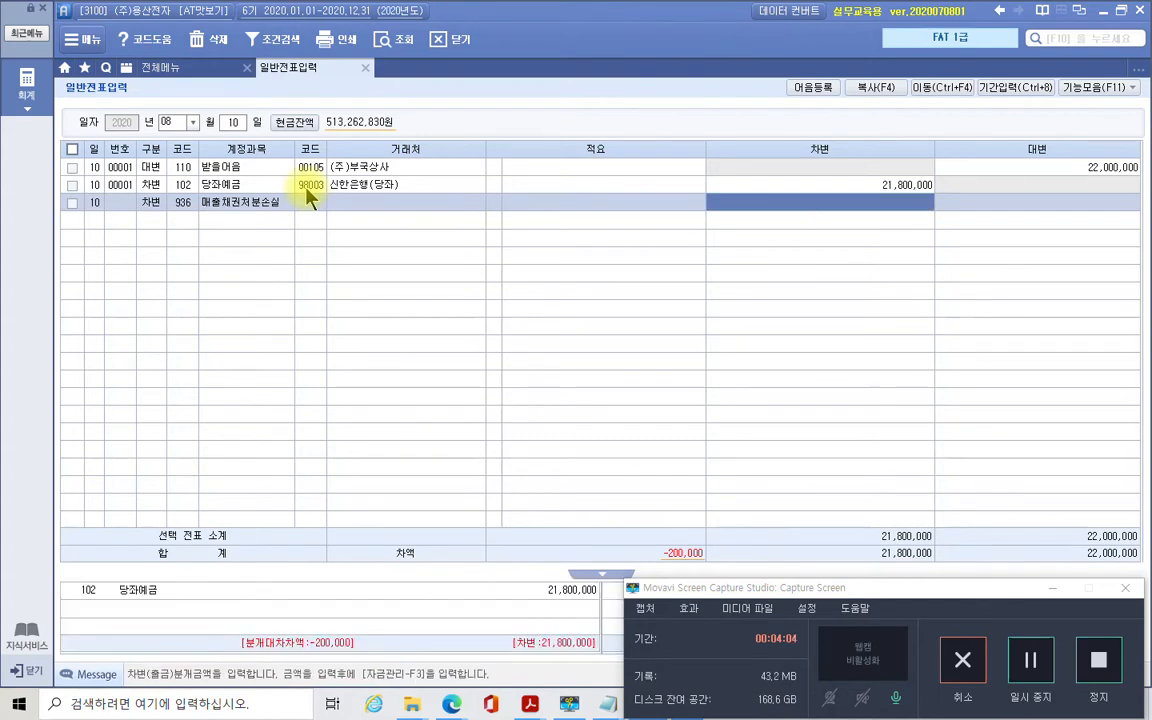
type("200,000")
key("Return")
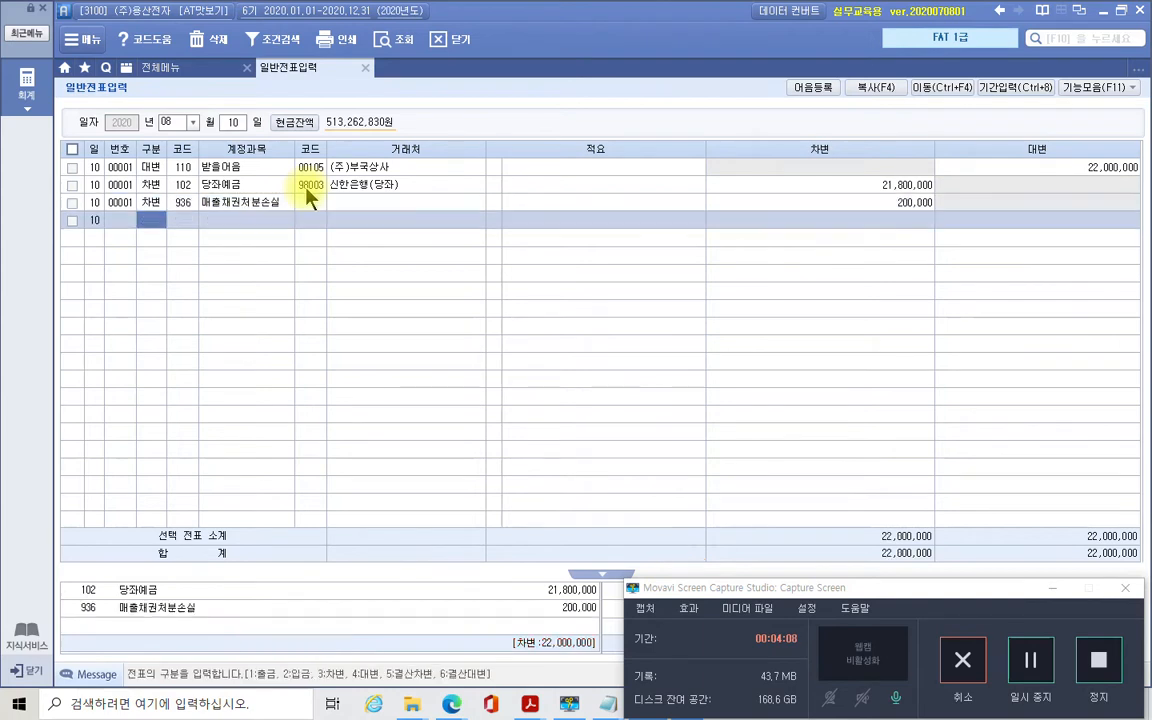
left_click(1053, 589)
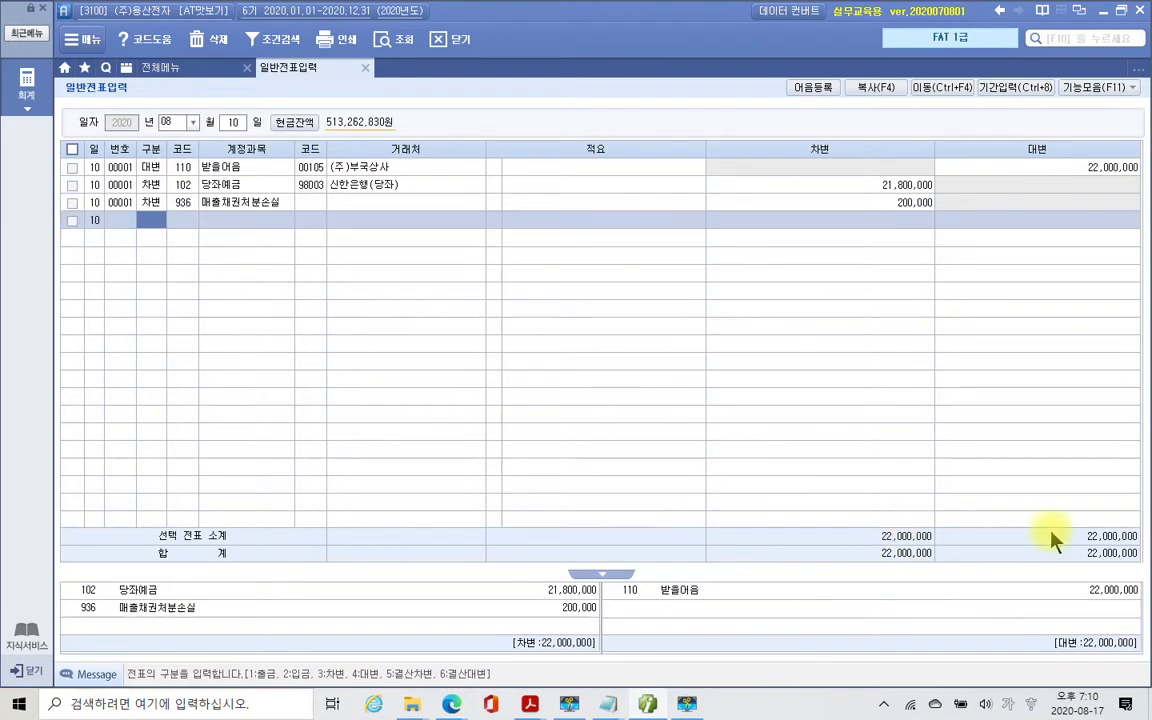
left_click(846, 208)
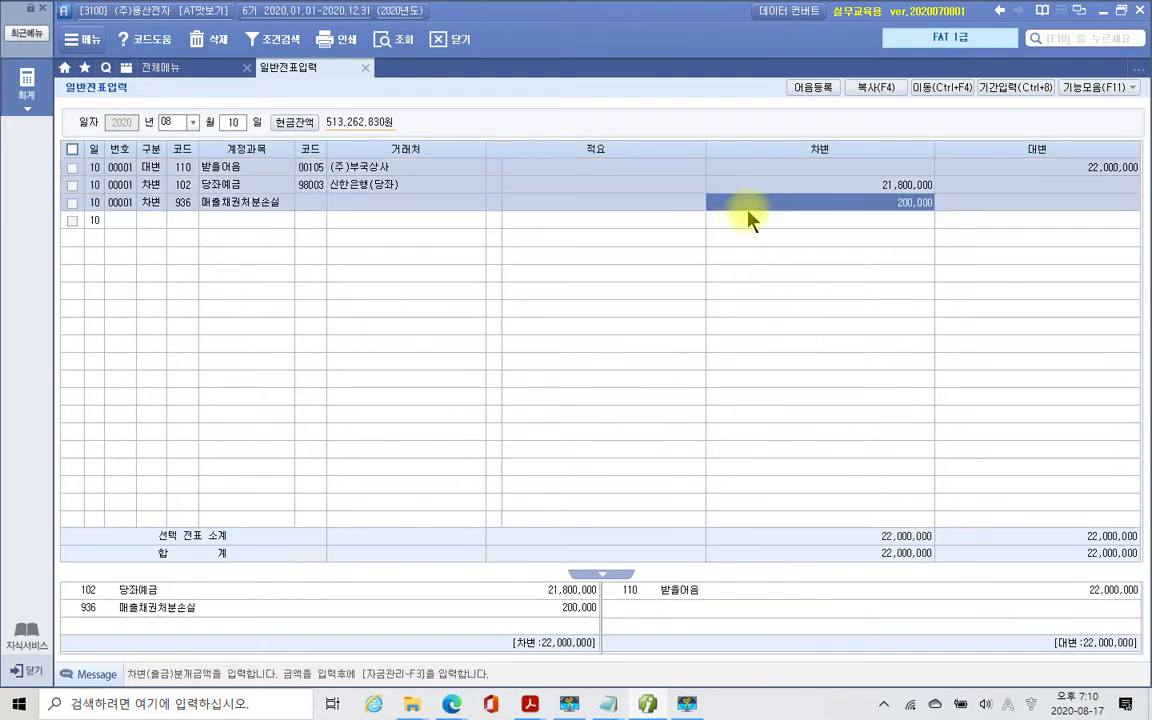
left_click_drag(140, 175, 240, 175)
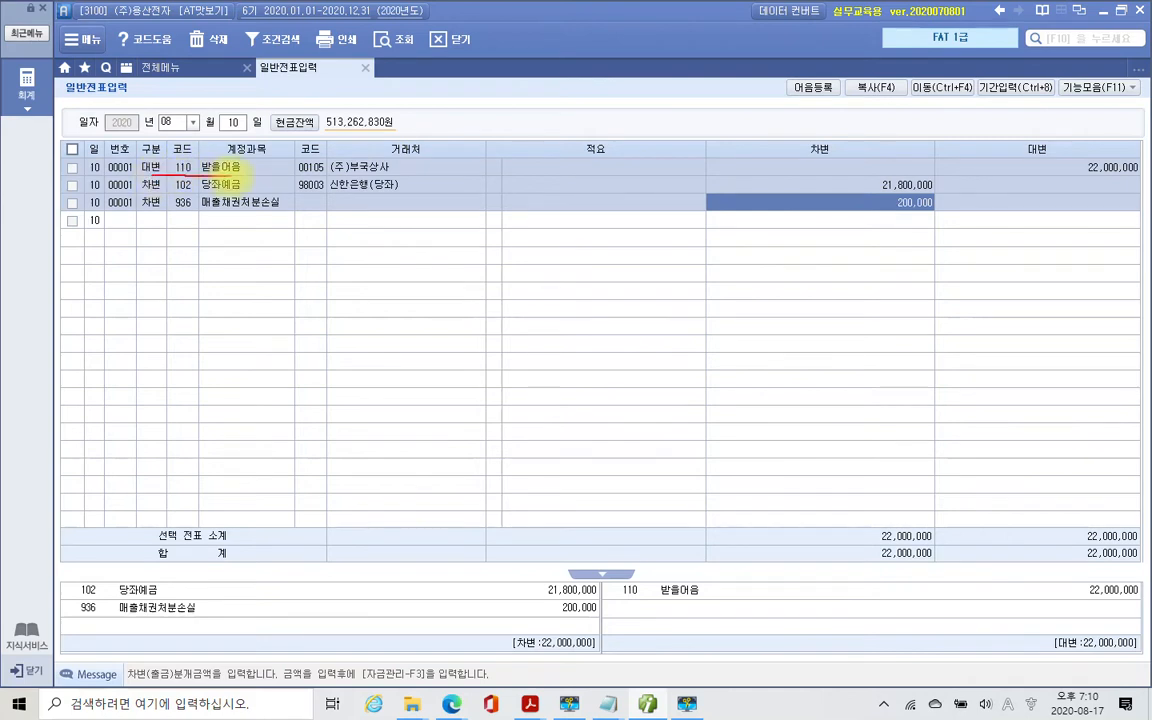
mouse_move(147, 192)
left_mouse_down()
mouse_move(262, 191)
mouse_move(278, 155)
mouse_move(278, 177)
left_mouse_up()
mouse_move(166, 212)
left_mouse_down()
mouse_move(268, 212)
mouse_move(310, 197)
left_mouse_up()
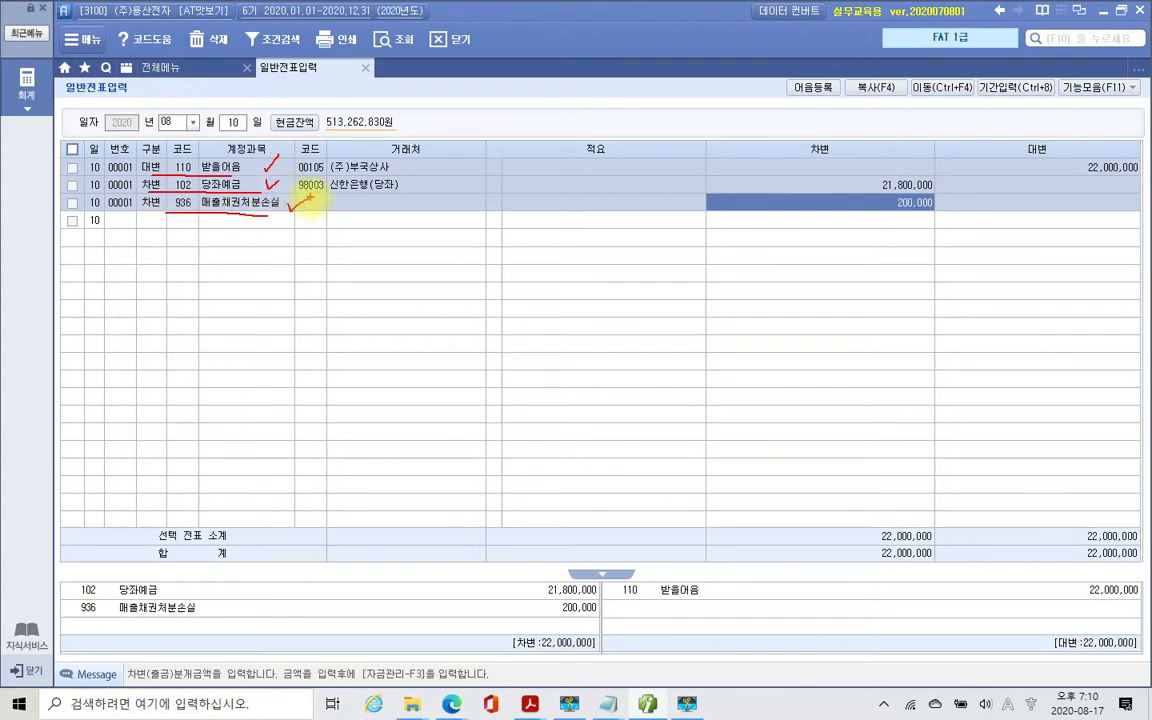
key("Escape")
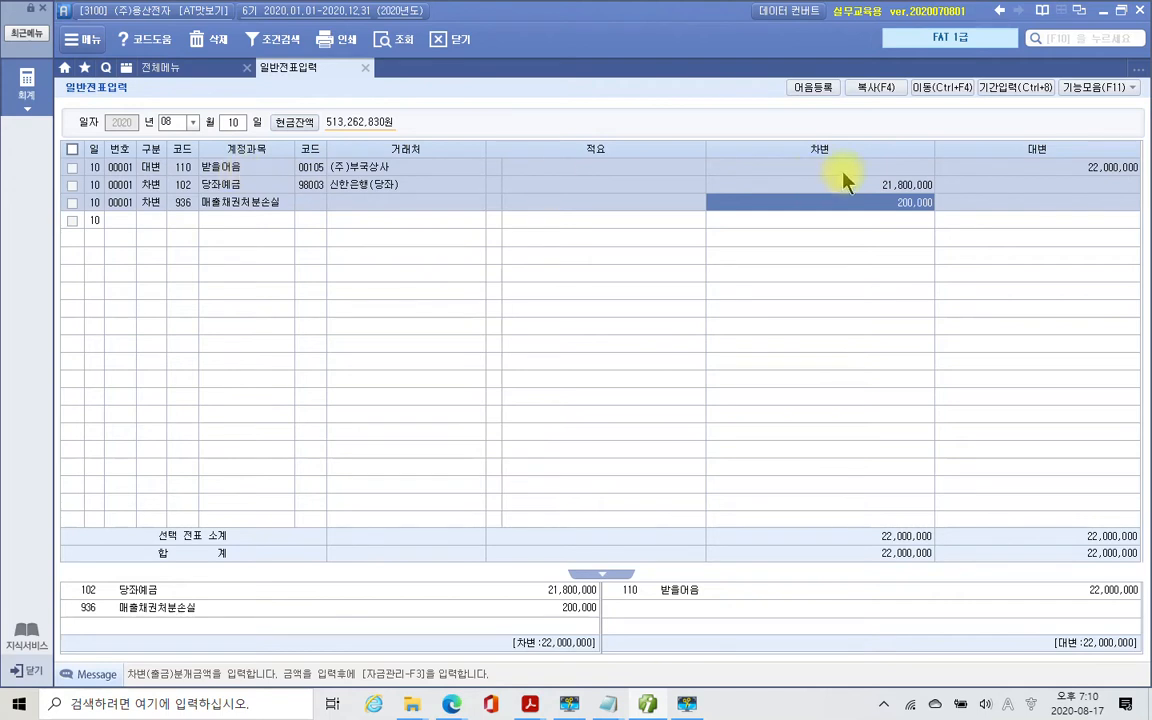
Open note management for the 받을어음 credit line, keep status 2 할인(전액), and select the stored (주)부국상사 note maturing 2020-10-30.
left_click(1107, 168)
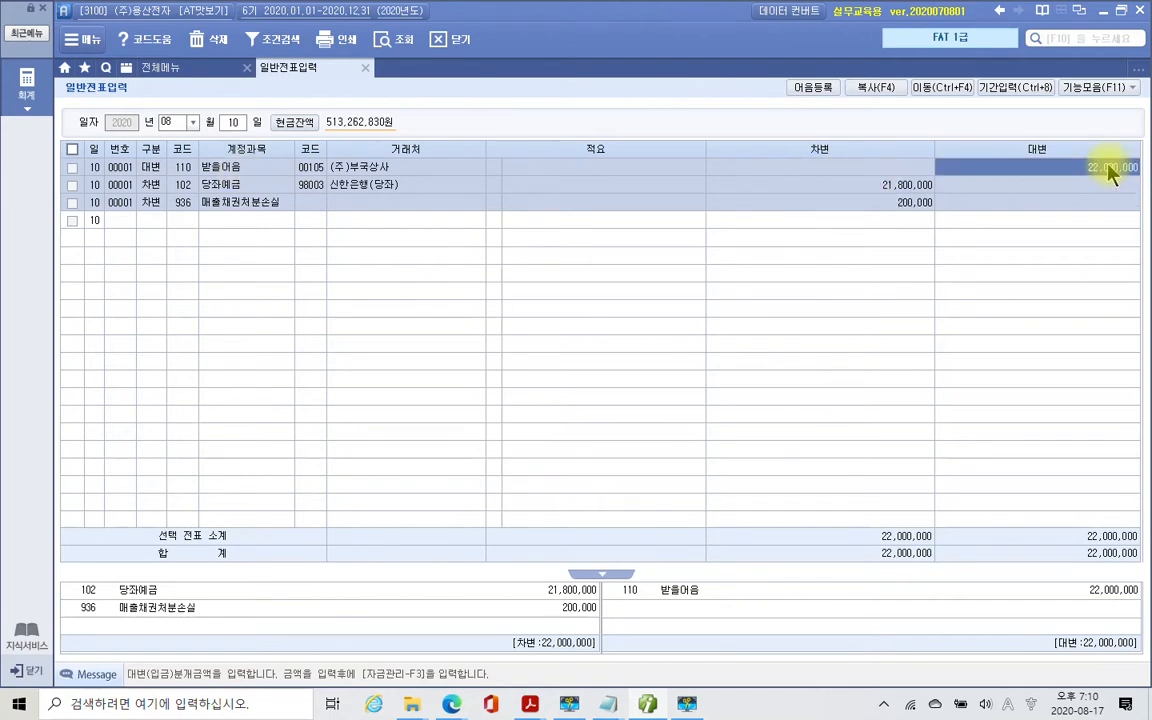
key("F3")
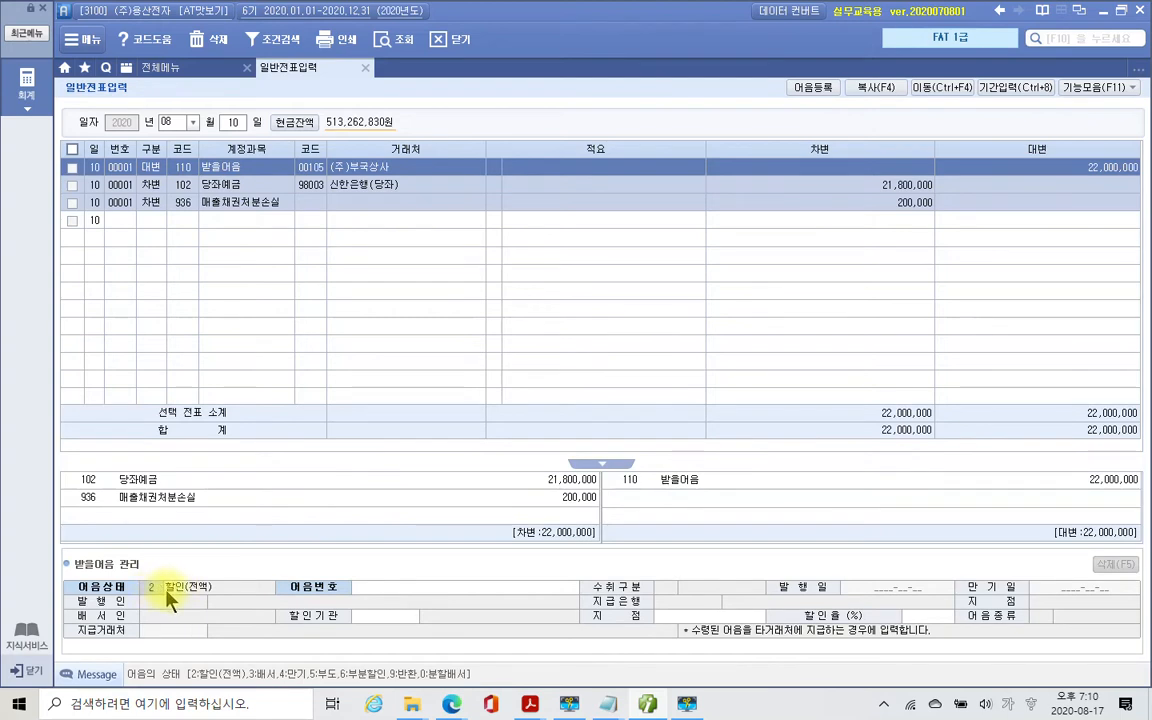
key("Return")
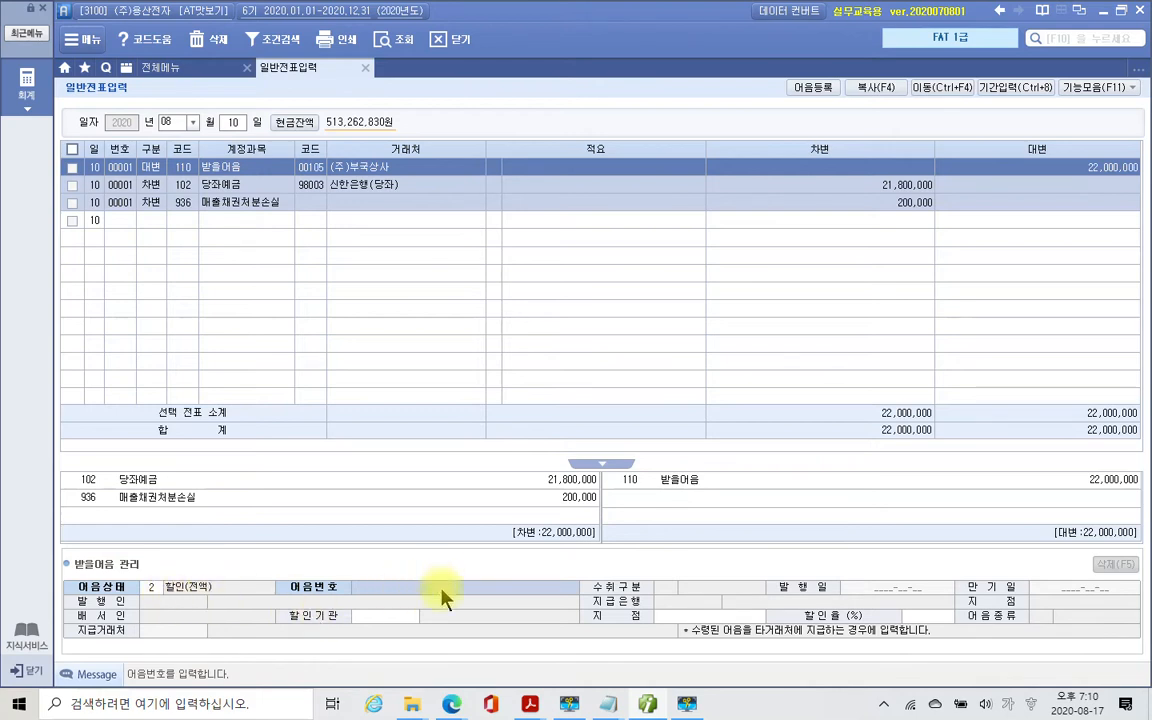
key("F2")
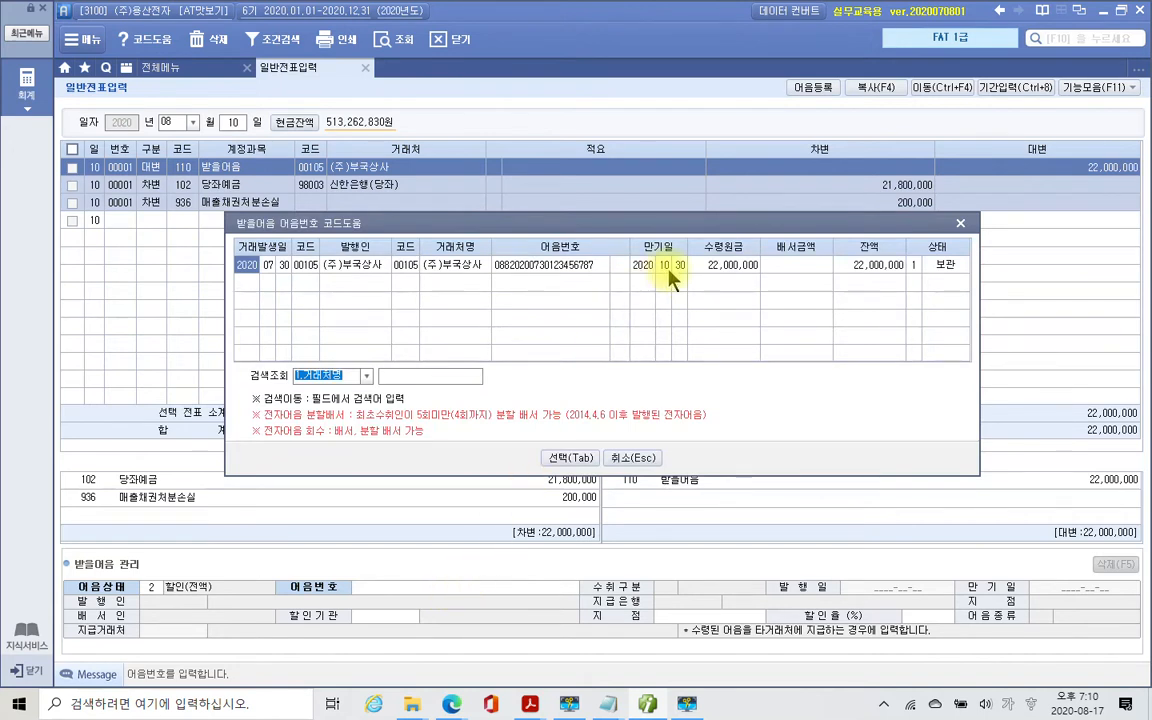
left_click(563, 458)
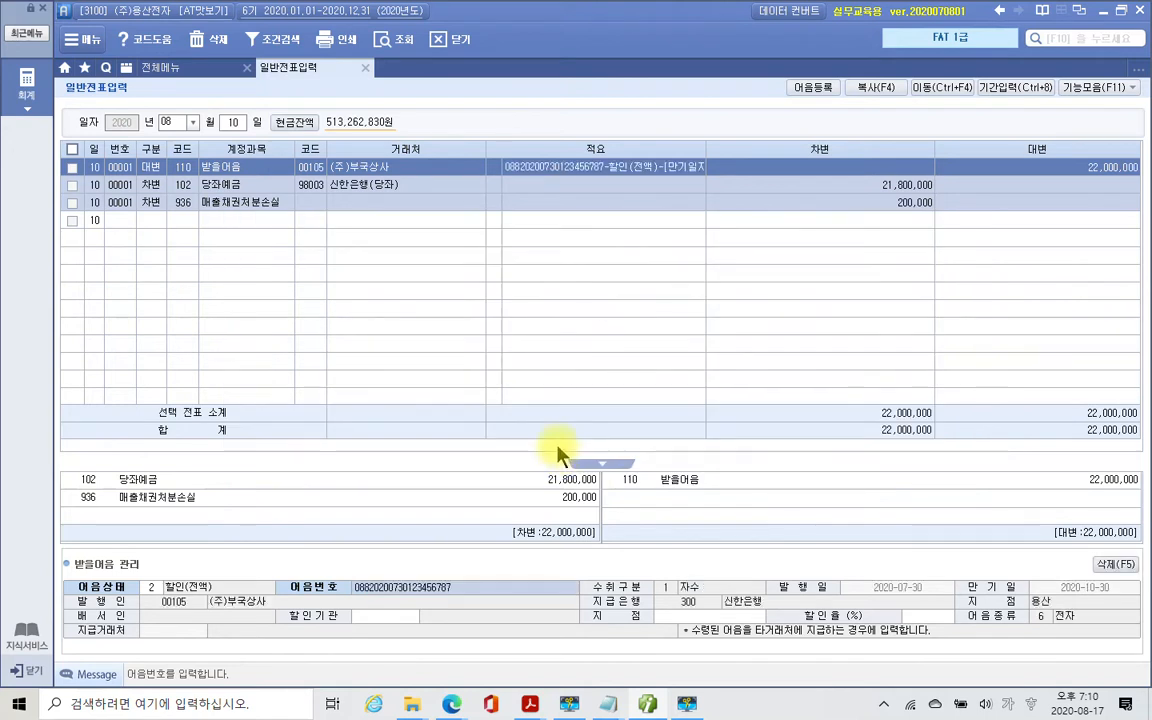
Look up the note's 할인기관 and set it to 98003 신한은행(당좌).
key("Return")
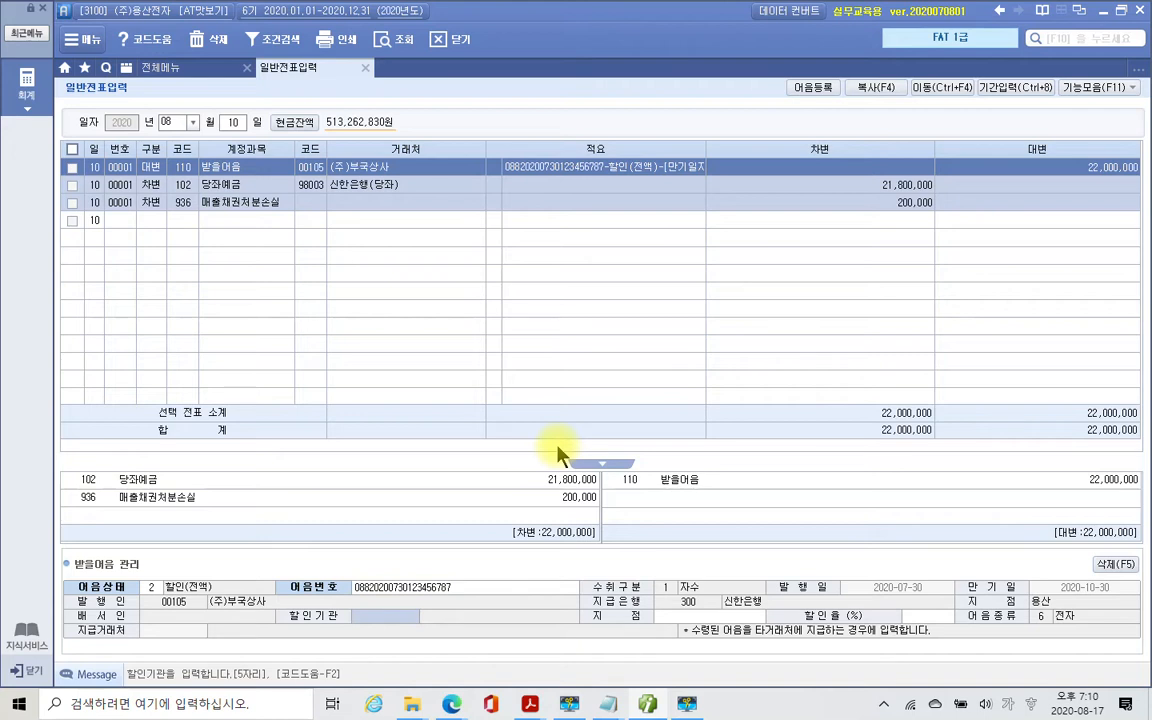
key("F2")
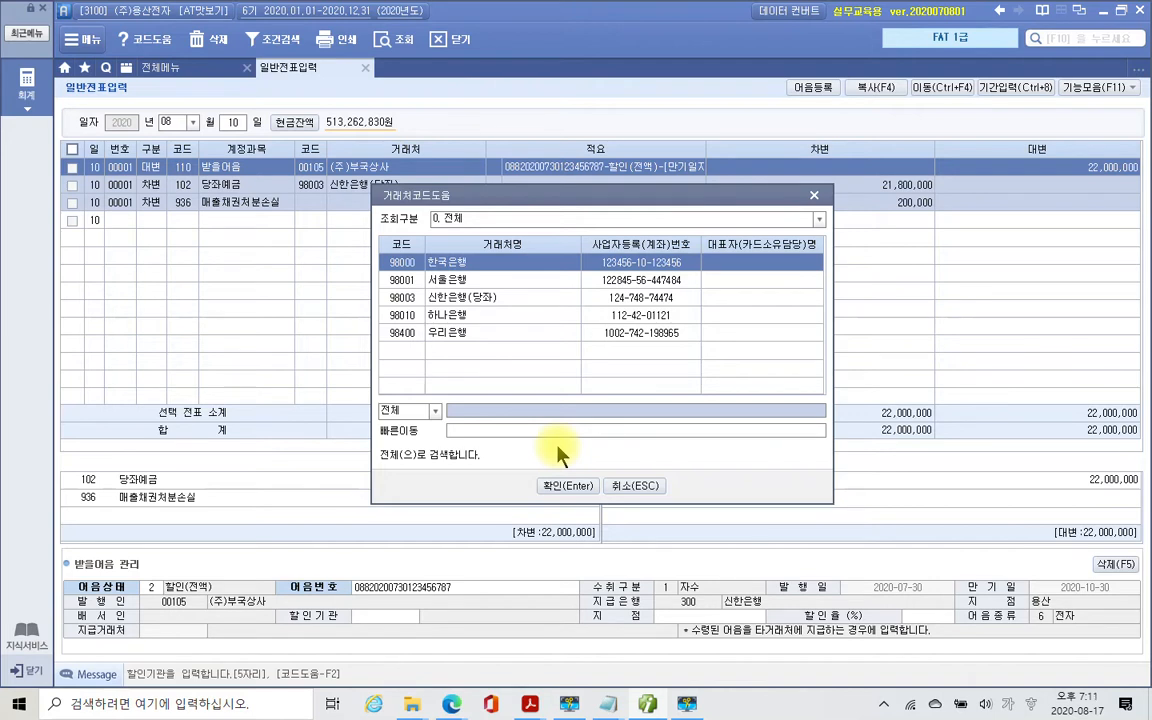
key("Down")
key("Down")
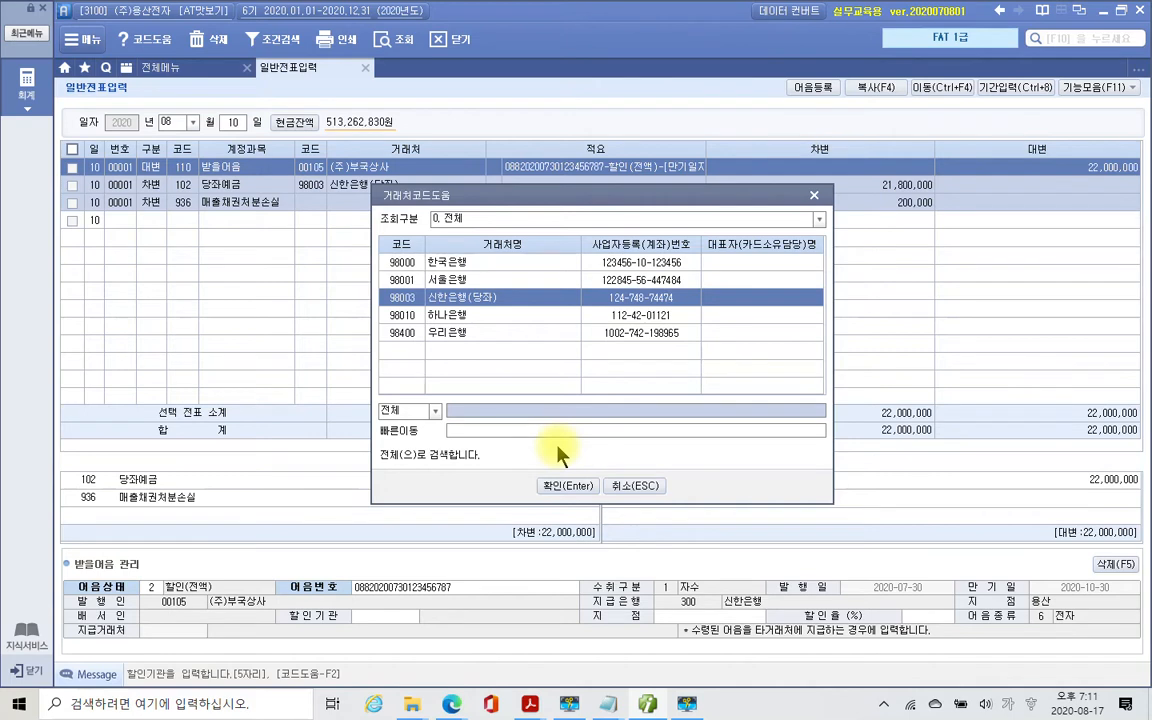
key("Return")
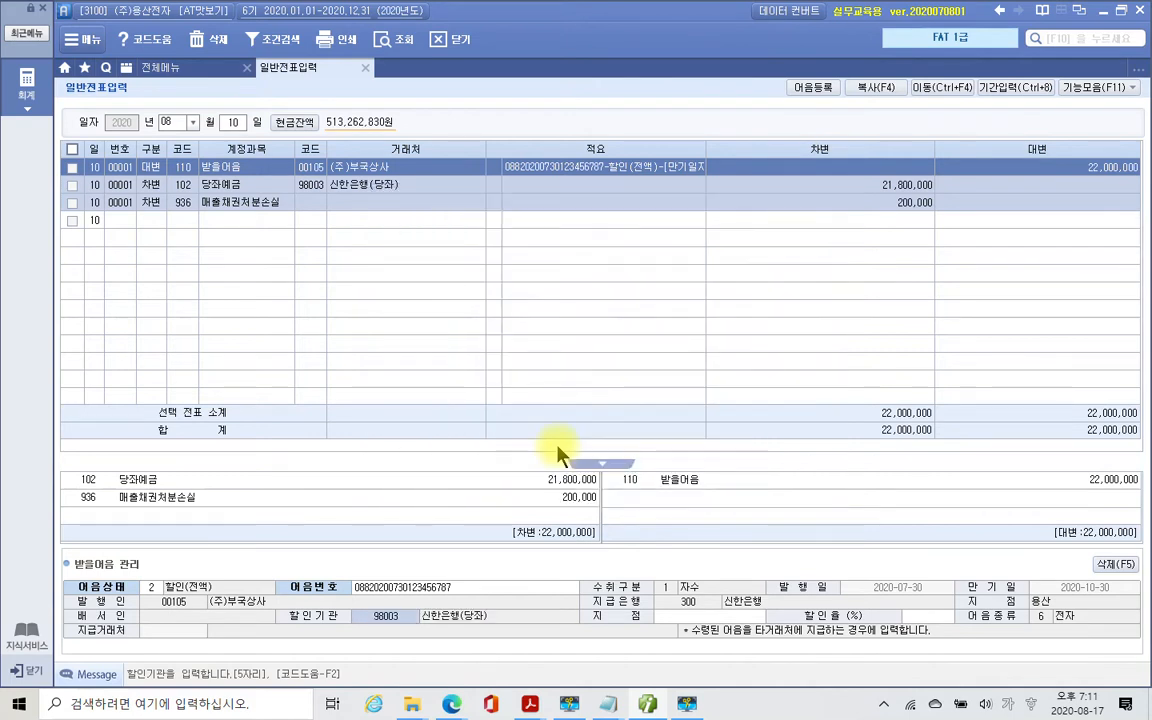
Set the discounting bank's branch to 용산지점 and leave the discount rate blank.
key("Return")
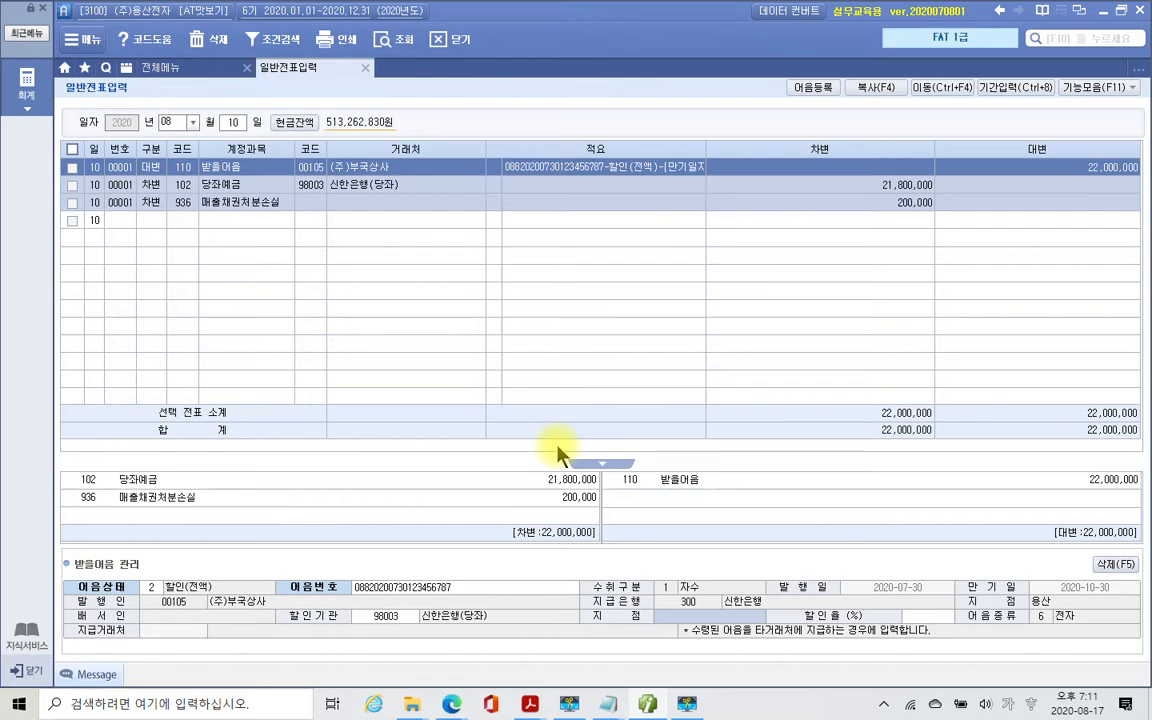
type("용산")
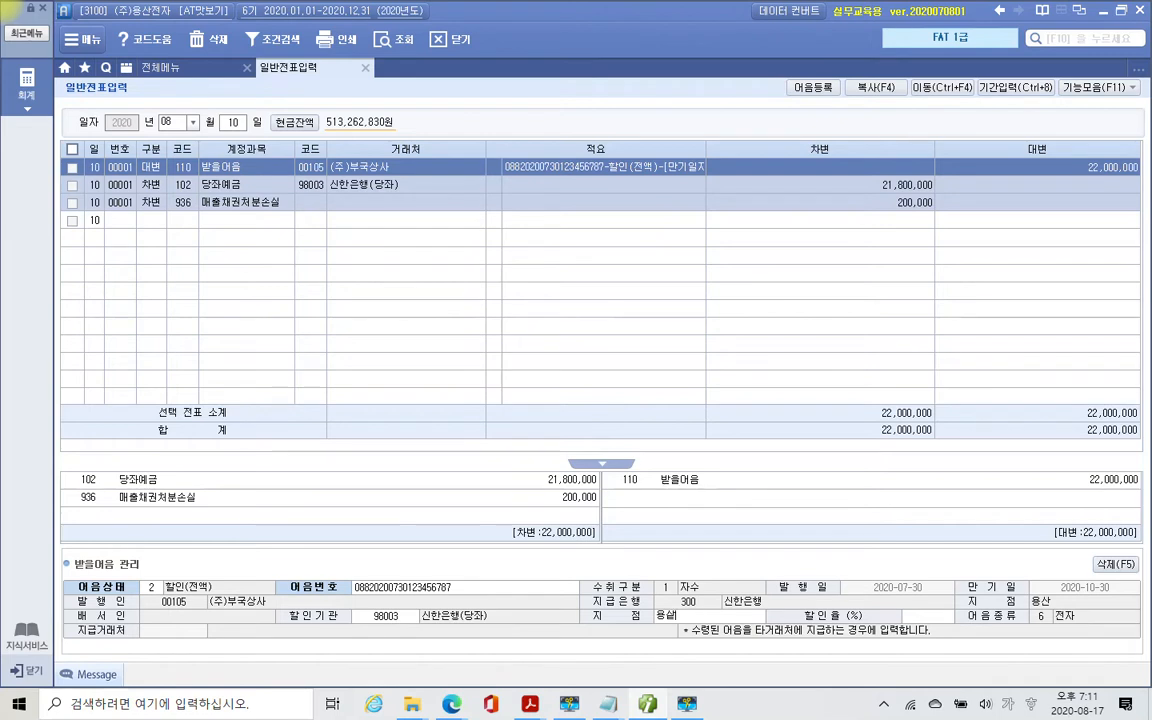
type("지점")
key("Return")
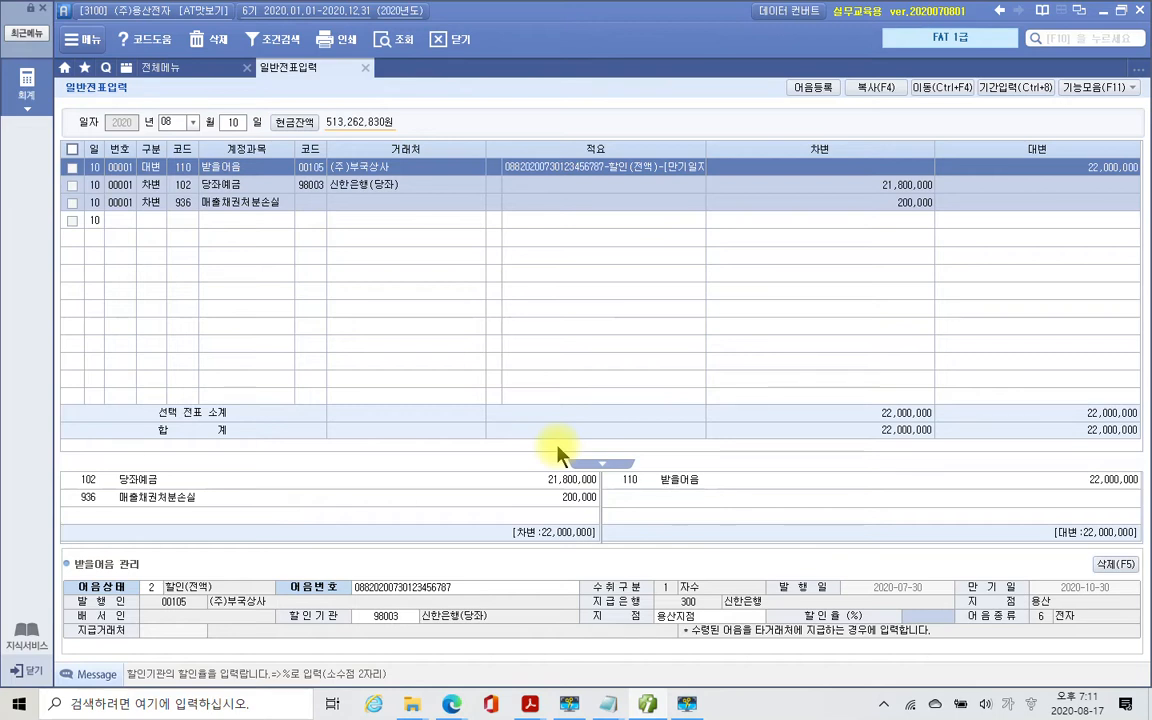
key("Return")
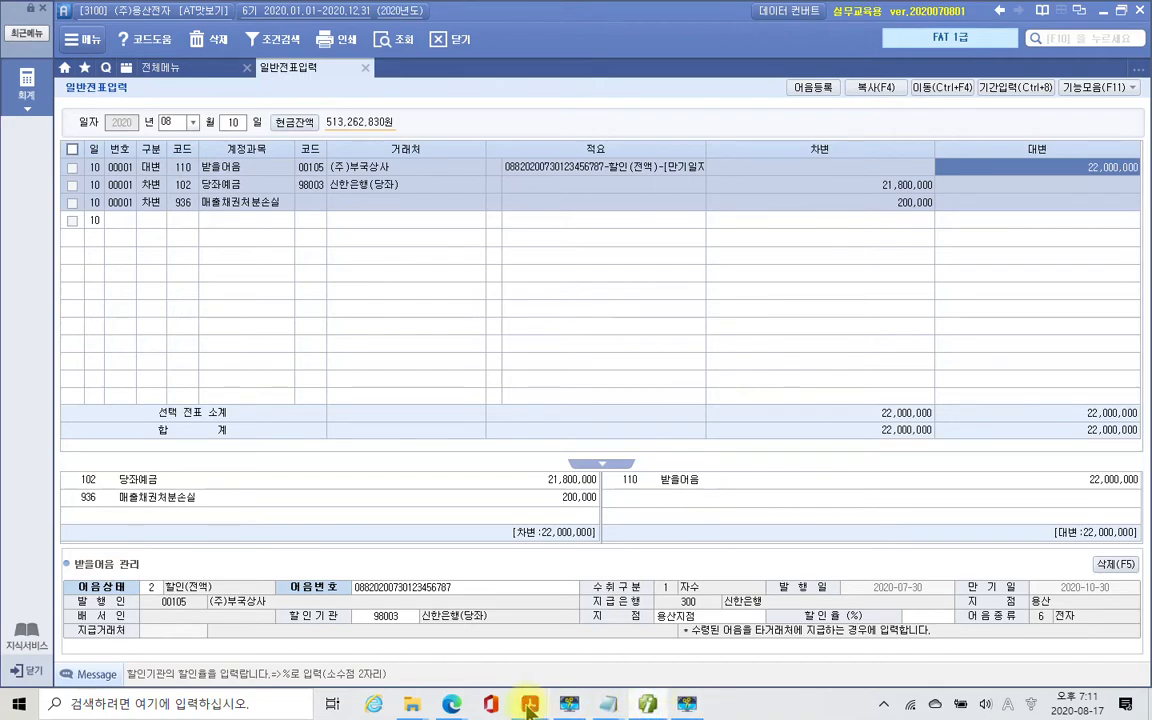
Switch to 04 4부 1-4장.pdf in Acrobat Reader and review the note-discounting solution and the 보통예금(서울은행) transaction in problem 3.
mouse_move(530, 700)
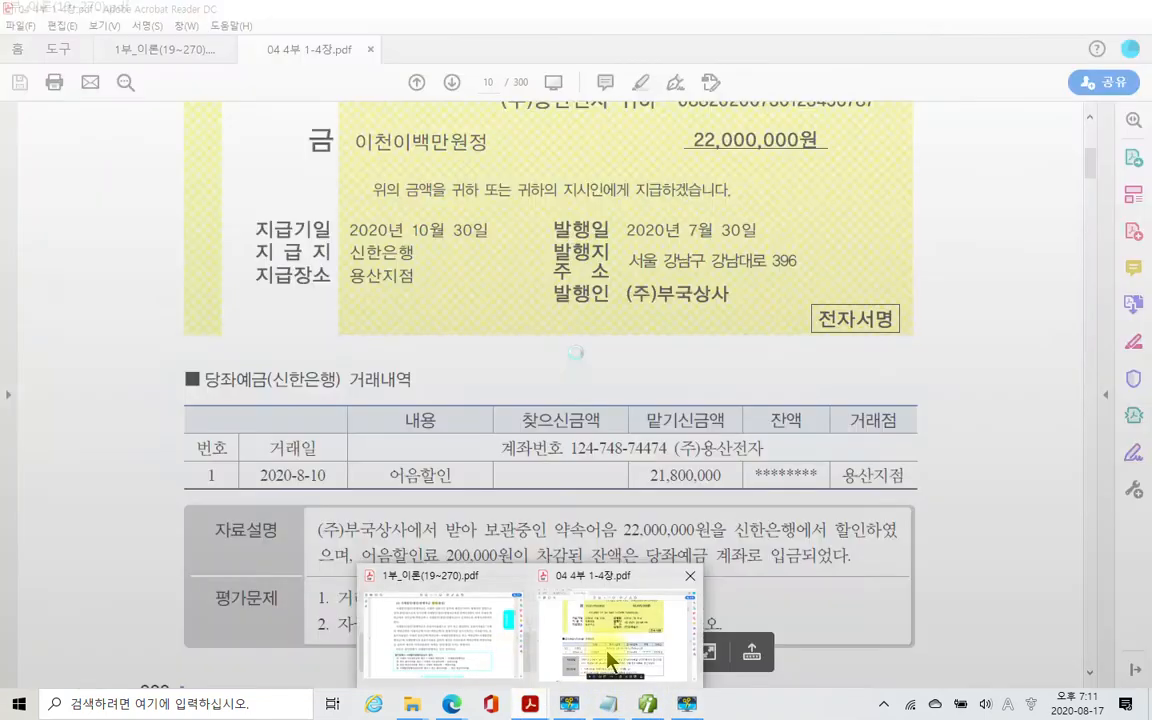
left_click(608, 658)
scroll(617, 540, "down", 10)
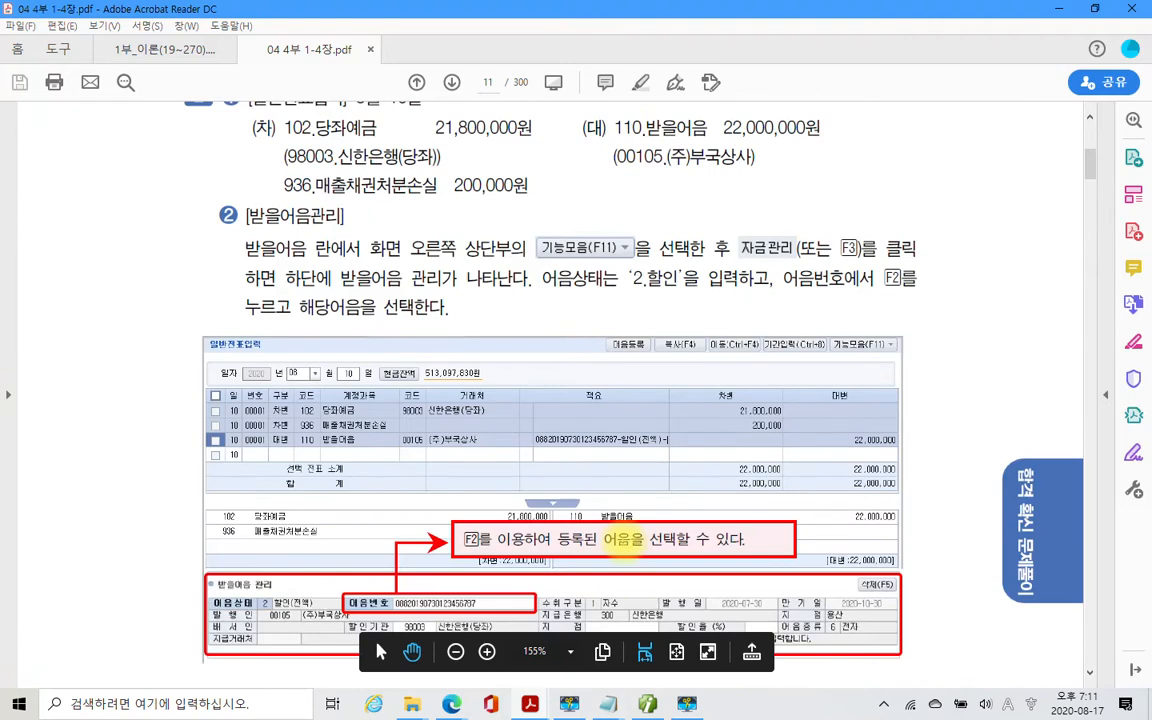
scroll(622, 540, "up", 2)
scroll(622, 540, "down", 4)
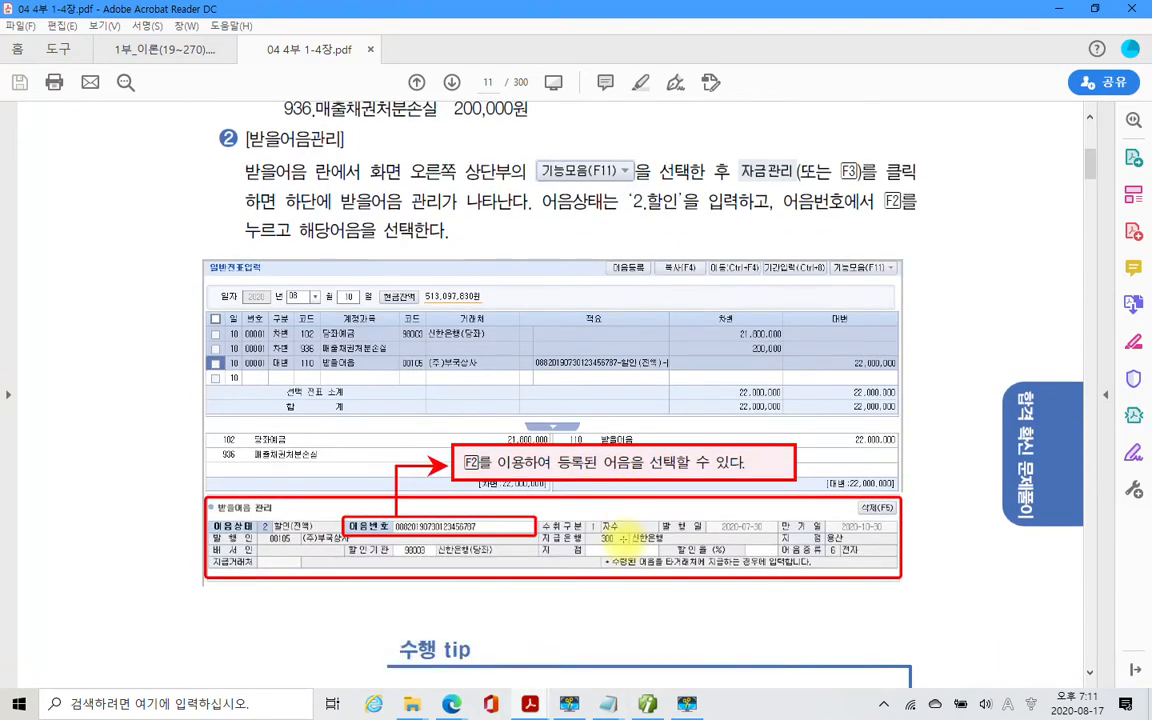
scroll(620, 540, "down", 4)
scroll(622, 540, "up", 1)
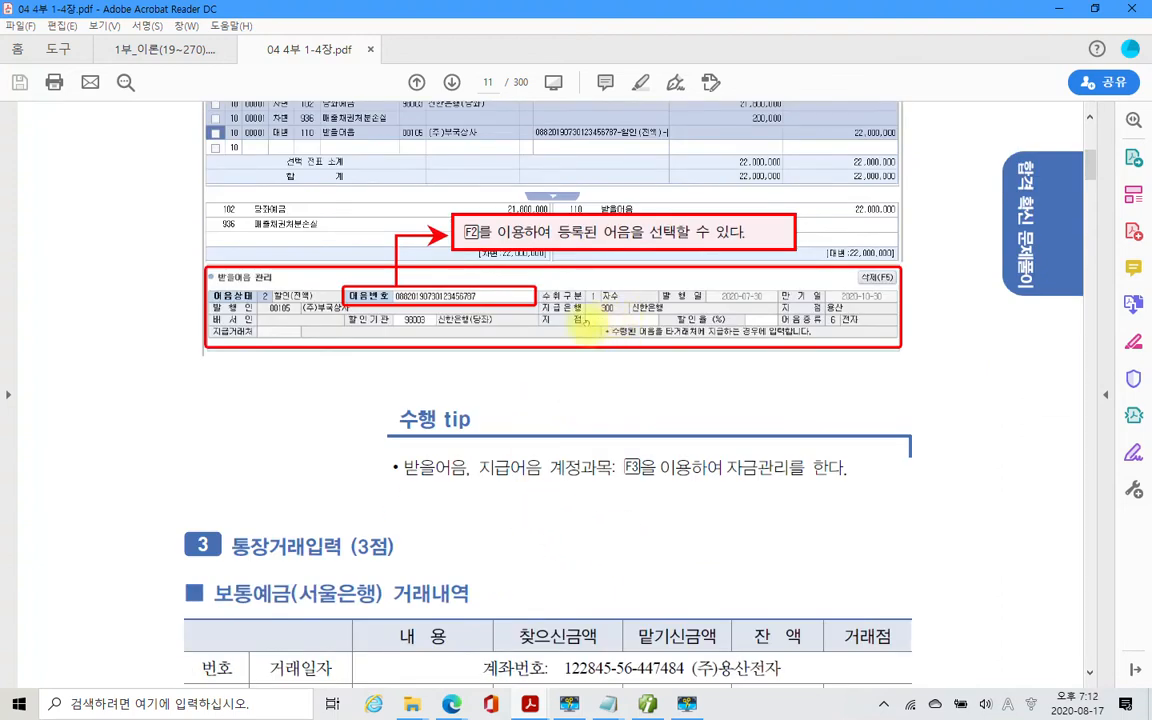
scroll(500, 448, "down", 1)
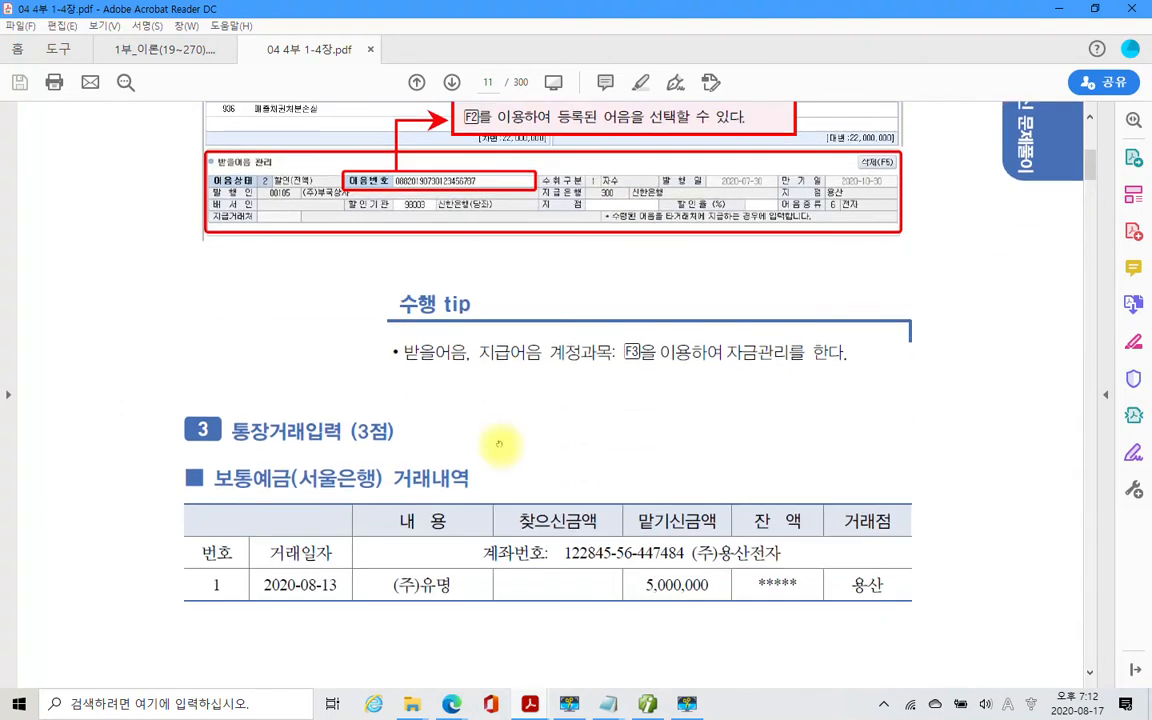
scroll(504, 442, "down", 2)
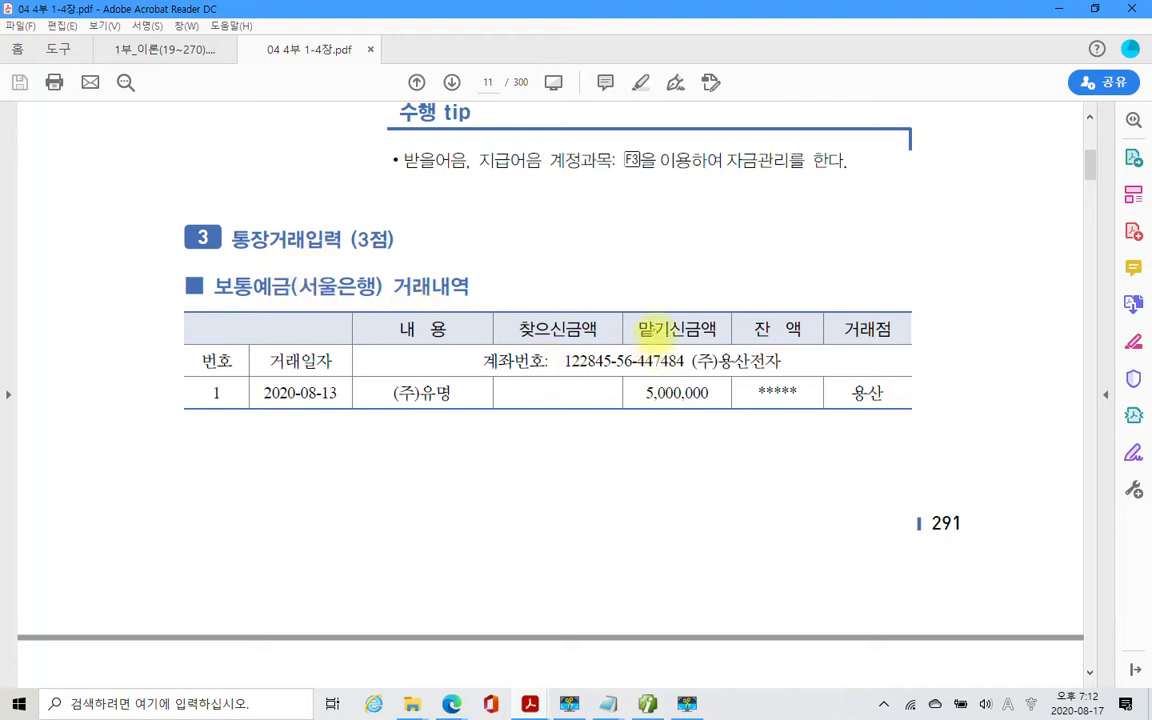
Examine the (주)유명 deposit amount in problem 3, its 자료설명 about the contract deposit, and the August 13 solution.
left_click_drag(646, 394, 698, 394)
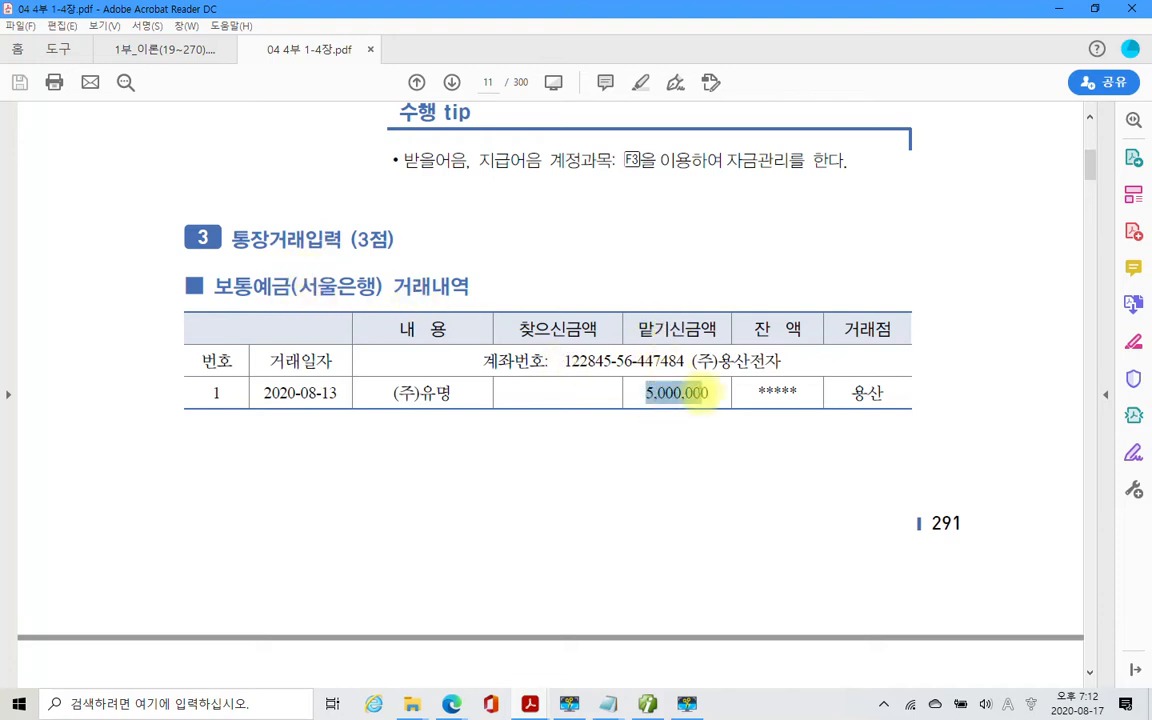
scroll(586, 426, "down", 3)
scroll(586, 426, "down", 3)
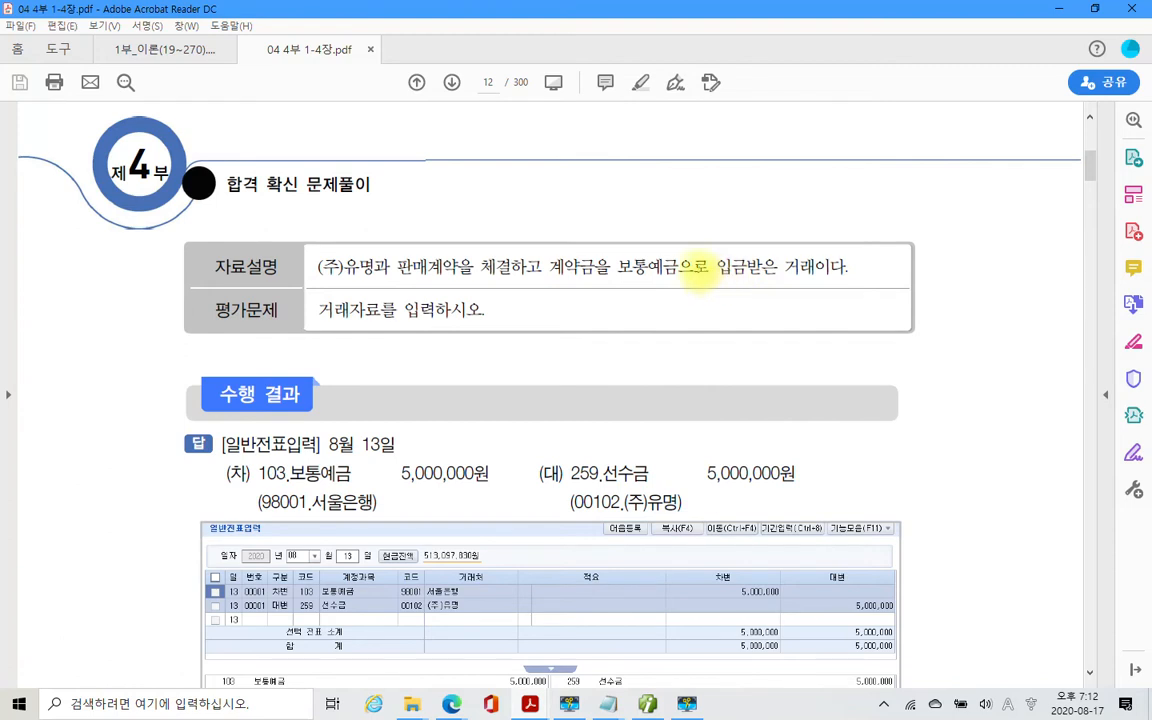
mouse_move(607, 251)
left_mouse_down()
mouse_move(691, 291)
mouse_move(630, 215)
mouse_move(625, 250)
mouse_move(666, 275)
mouse_move(651, 284)
left_mouse_up()
left_click_drag(898, 226, 946, 268)
left_click_drag(955, 212, 933, 280)
mouse_move(987, 233)
left_mouse_down()
mouse_move(995, 245)
mouse_move(1015, 220)
mouse_move(1017, 265)
mouse_move(1052, 224)
mouse_move(1068, 250)
mouse_move(1085, 222)
mouse_move(1090, 250)
mouse_move(1072, 287)
mouse_move(1099, 287)
left_mouse_up()
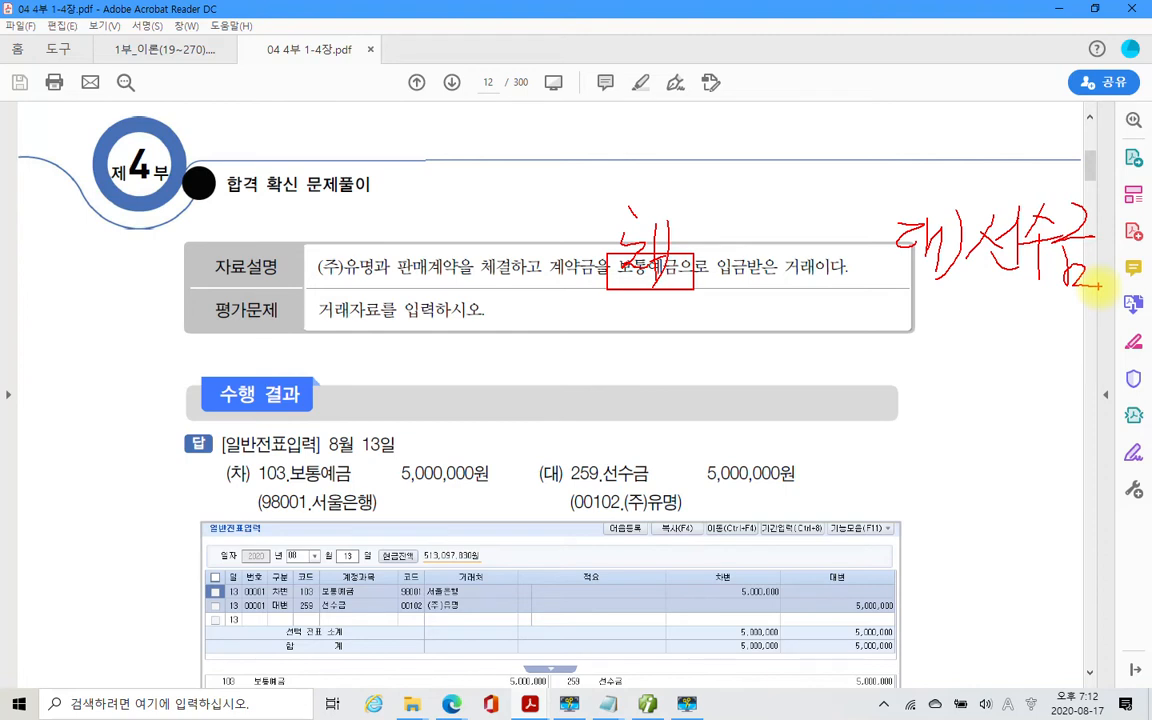
key("Escape")
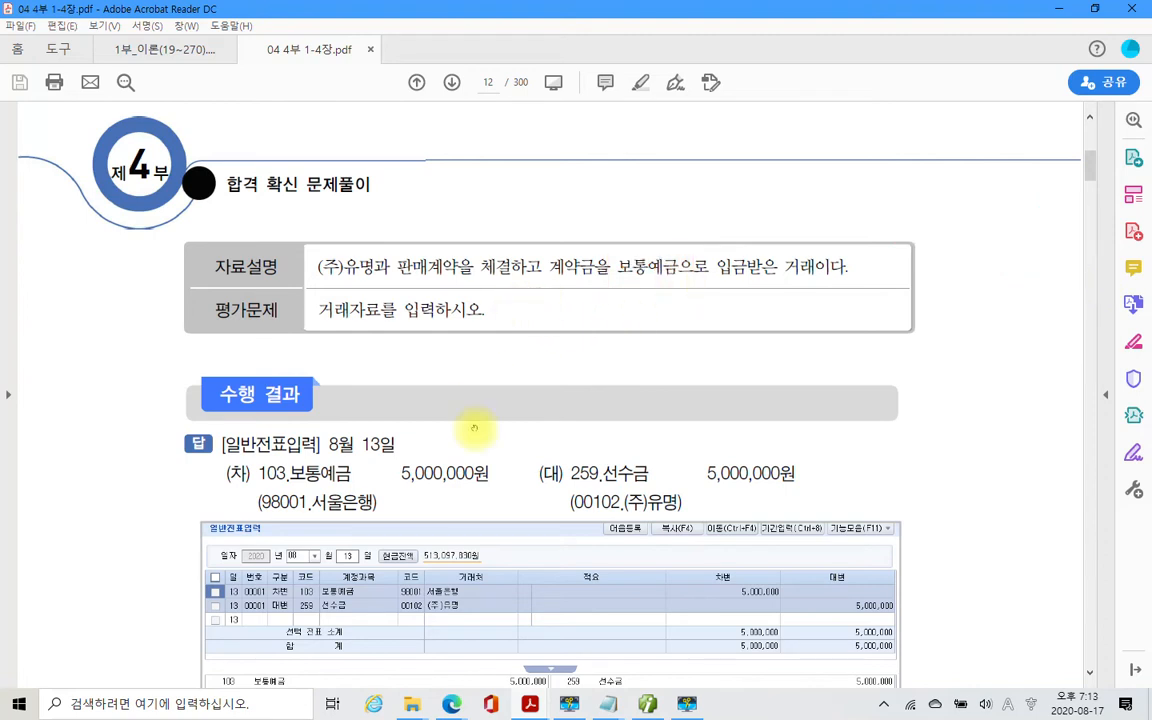
Switch to the accounting program's 일반전표입력 and open the voucher date August 13.
left_click(648, 704)
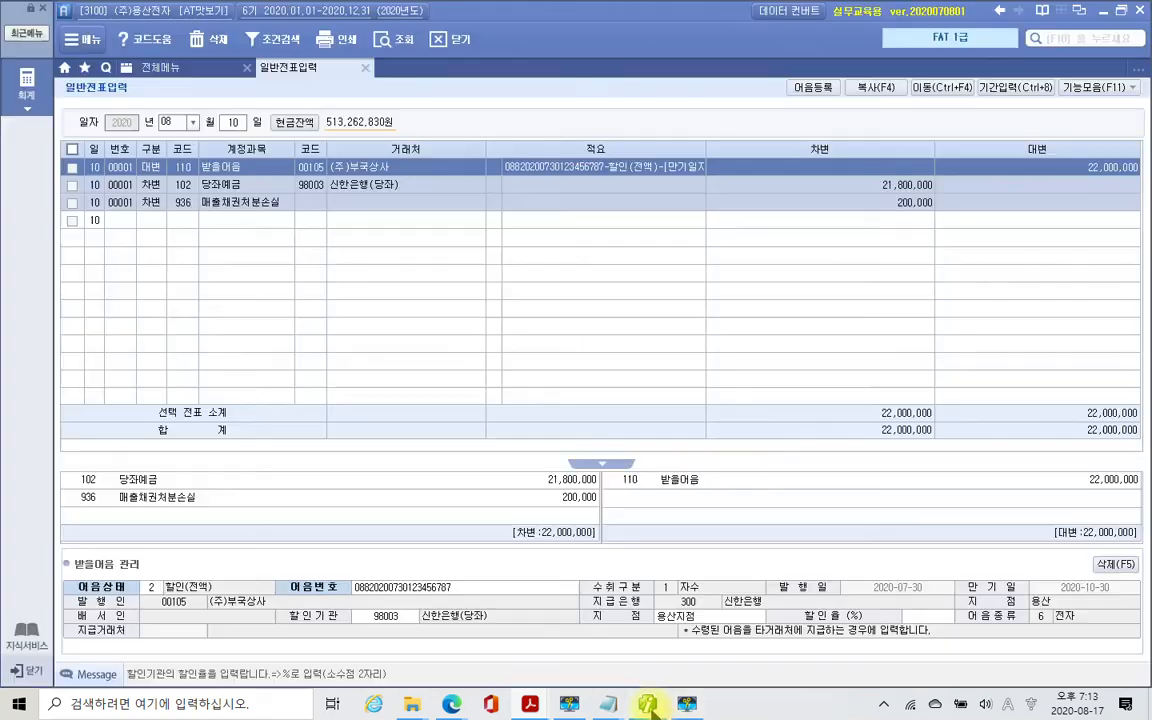
left_click(233, 123)
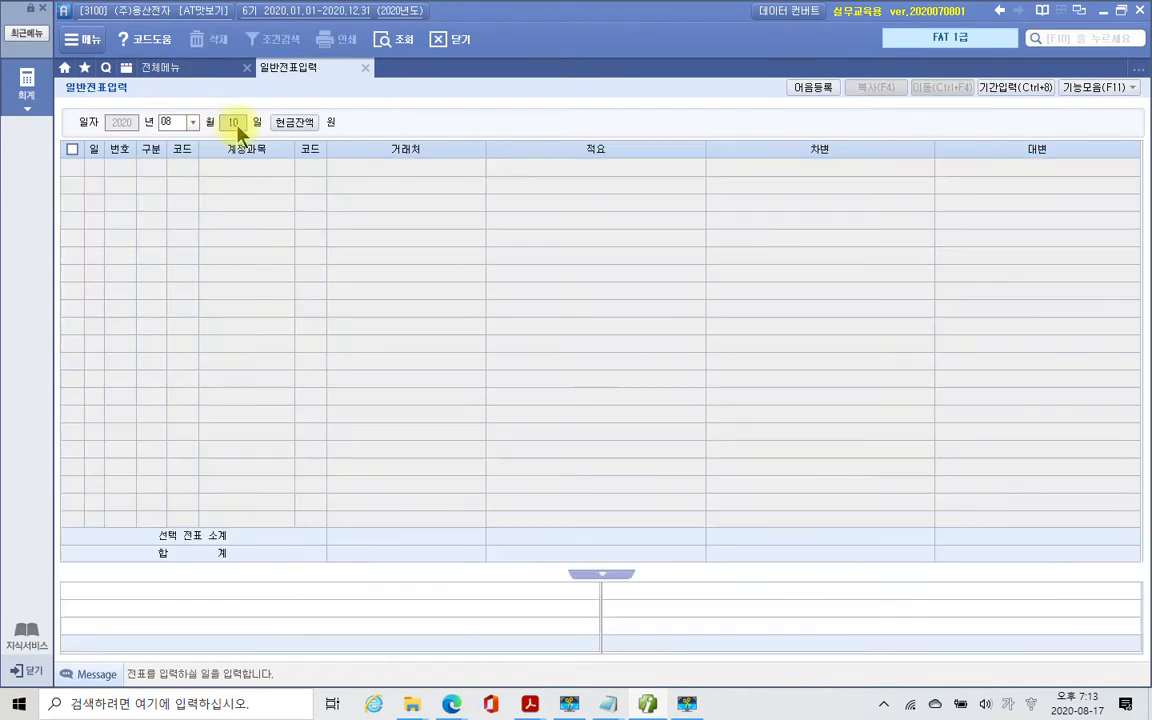
type("13")
key("Return")
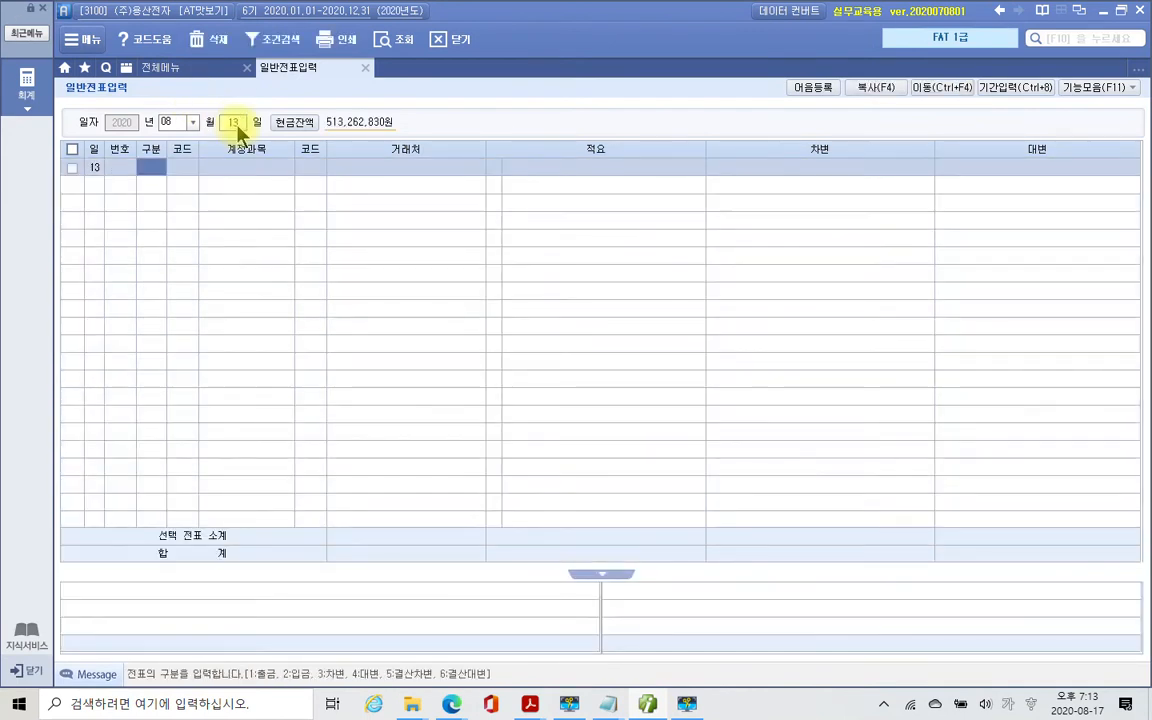
Enter a 차변 line for 103 보통예금 with 98001 서울은행 and an amount of 5,000,000.
type("3")
key("Return")
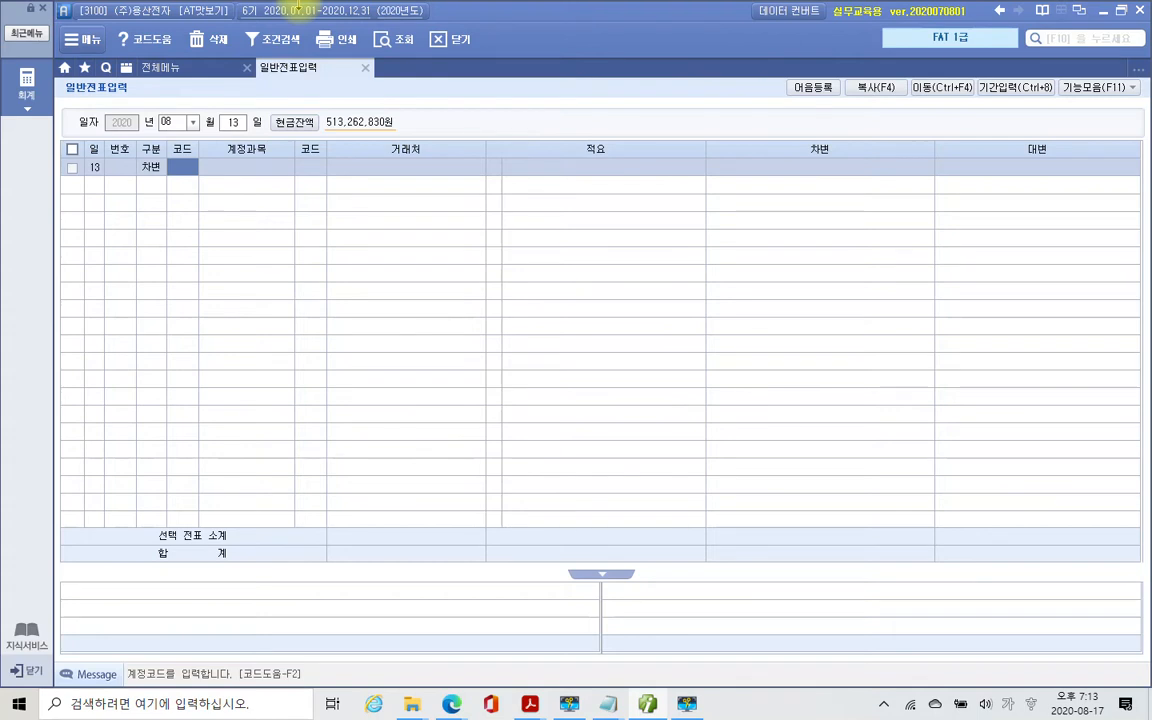
type("103")
key("Return")
type("서울")
key("Return")
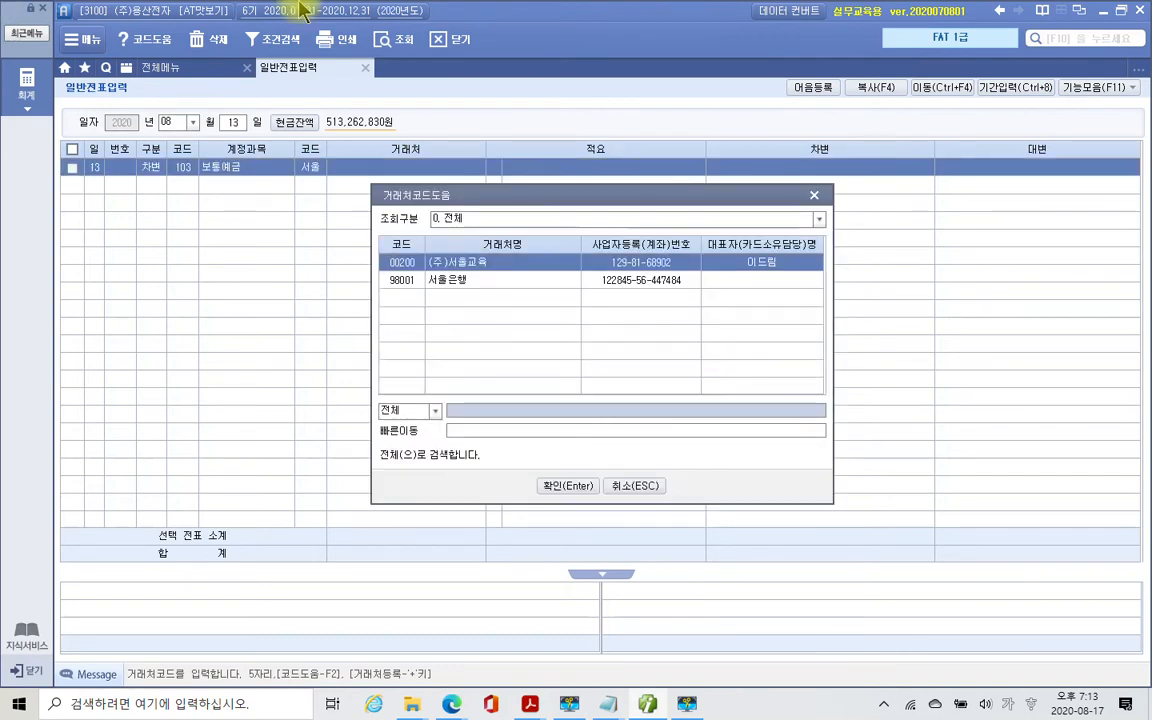
key("Down")
key("Return")
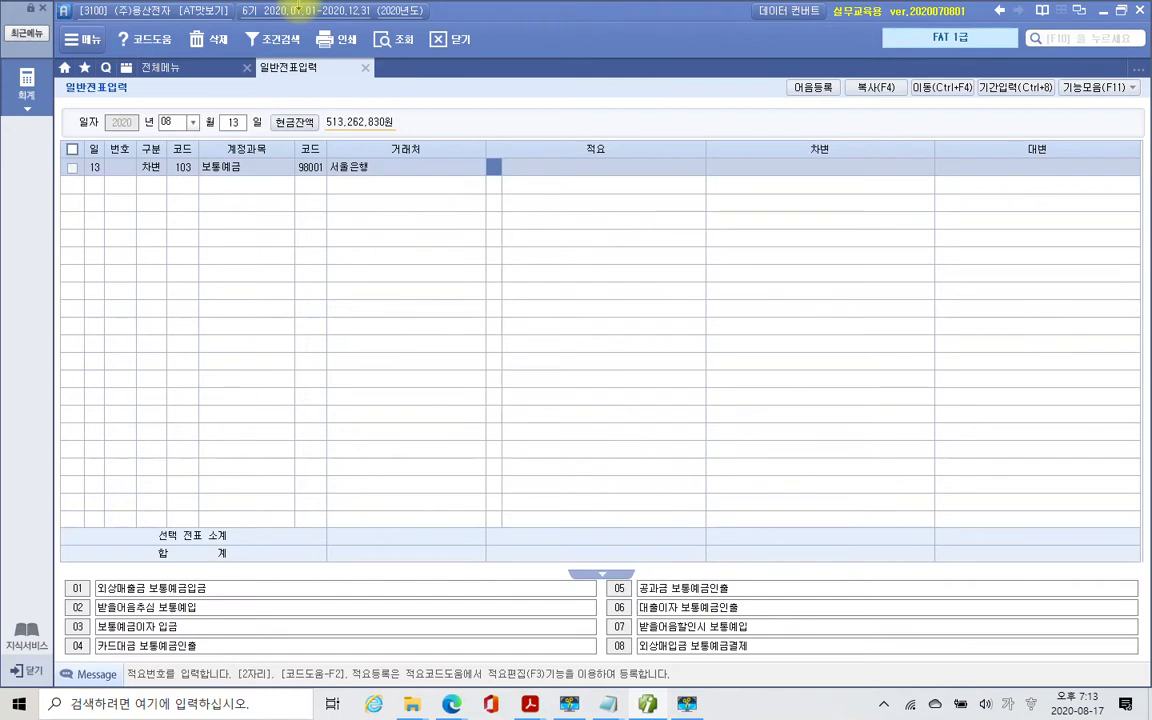
key("Return")
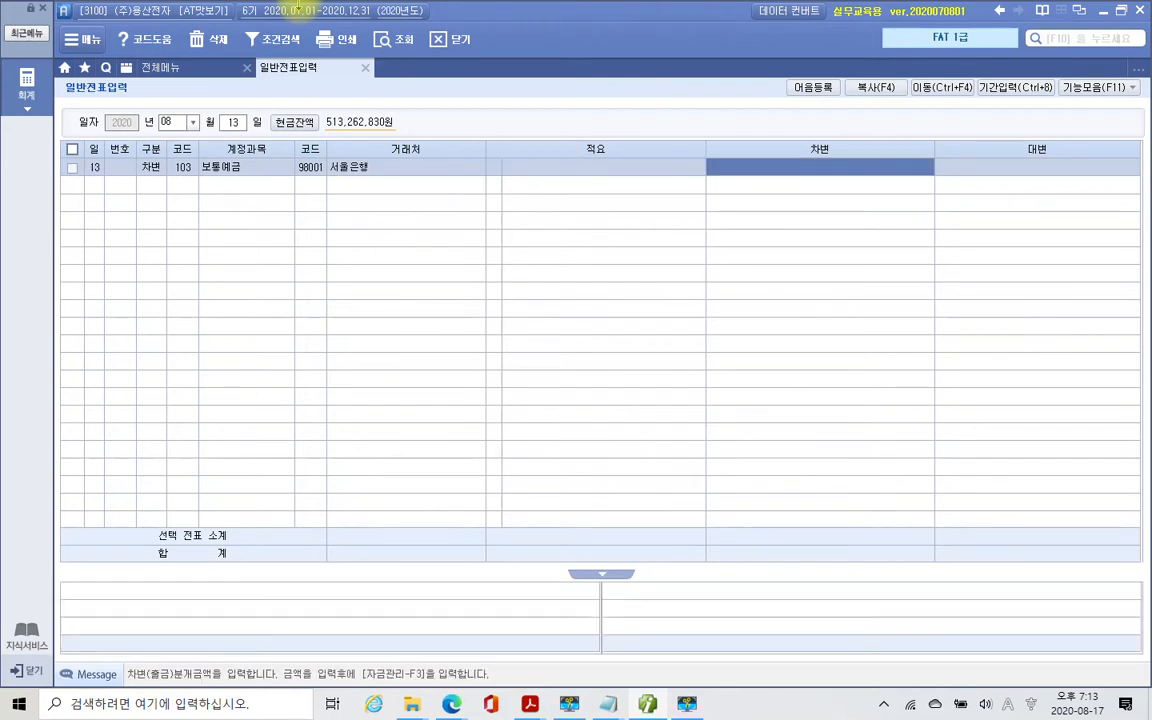
type("5000000")
key("Return")
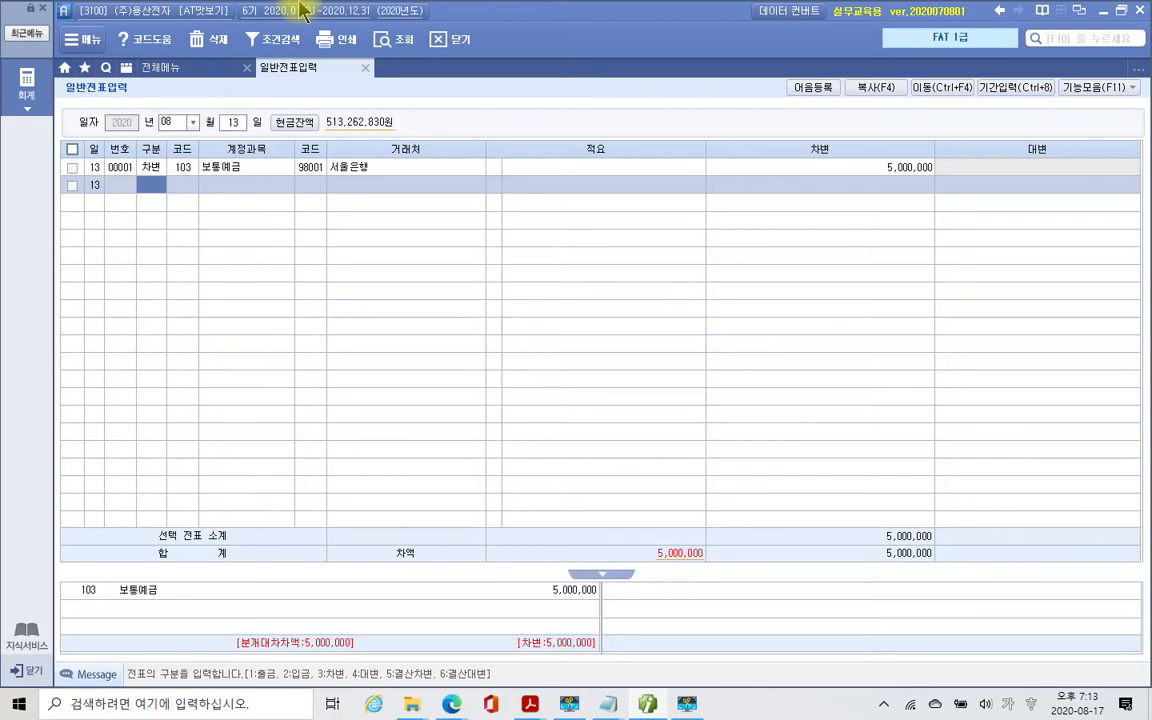
Enter the matching 대변 line for 259 선수금 with 00102 (주)유명 and an amount of 5,000,000.
type("4")
key("Return")
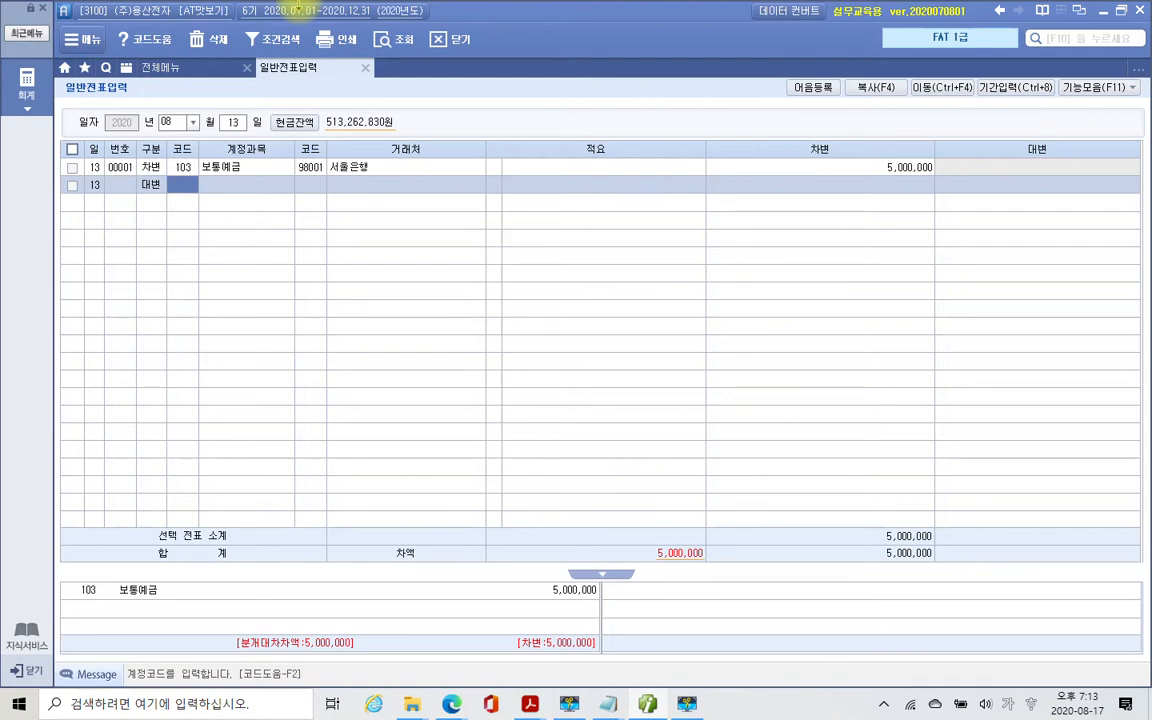
type("선수")
key("Return")
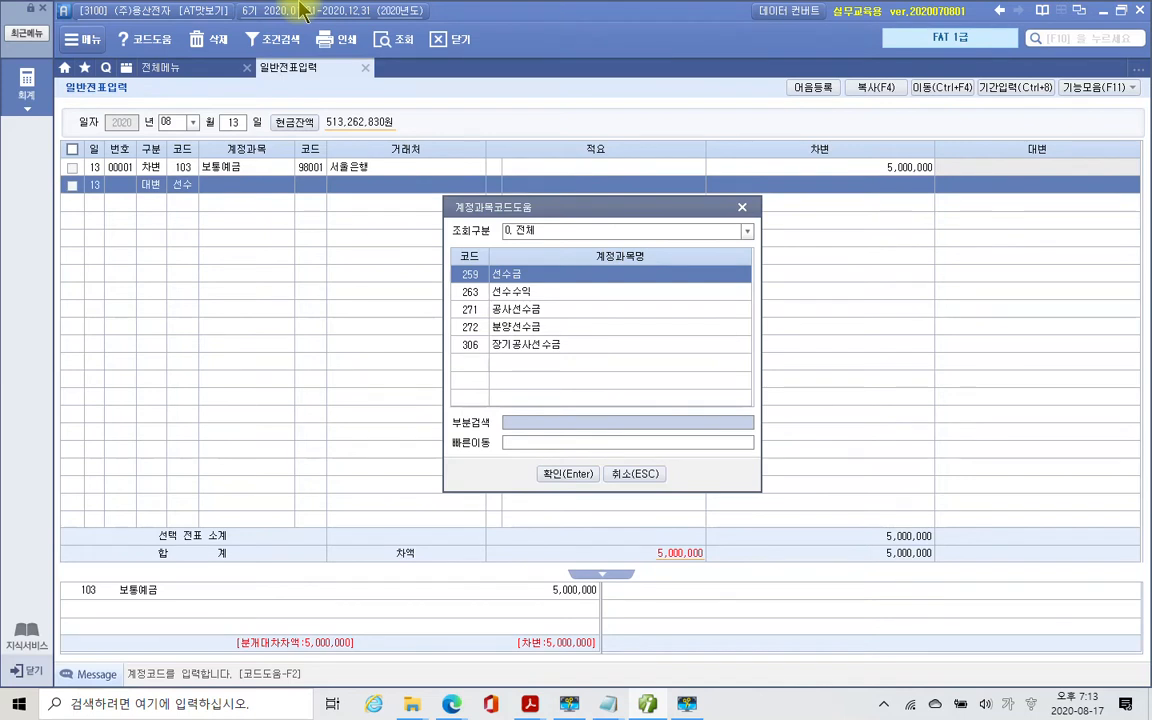
key("Return")
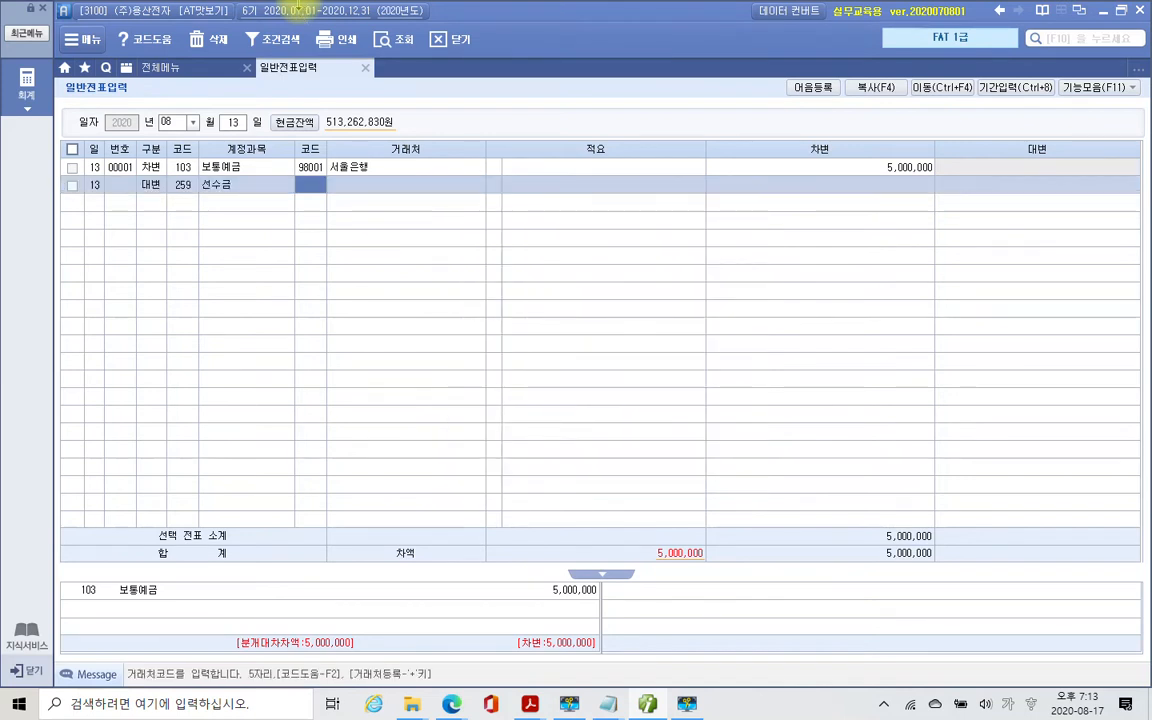
type("유명")
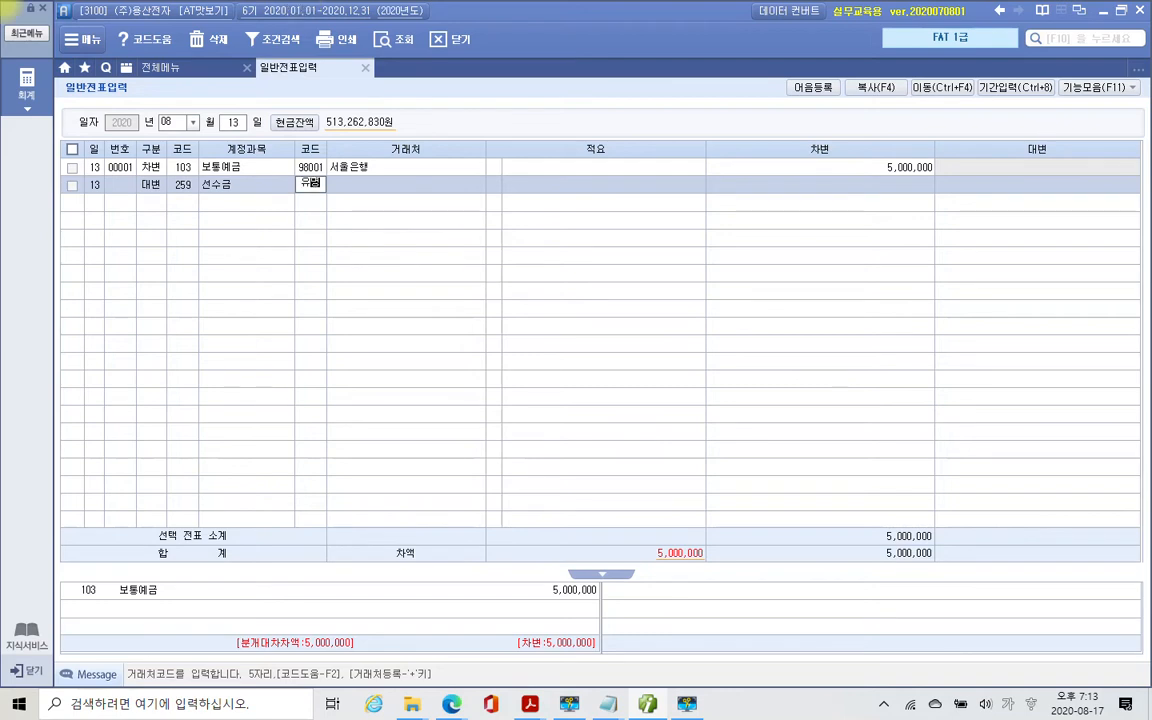
key("Return")
key("Return")
key("Return")
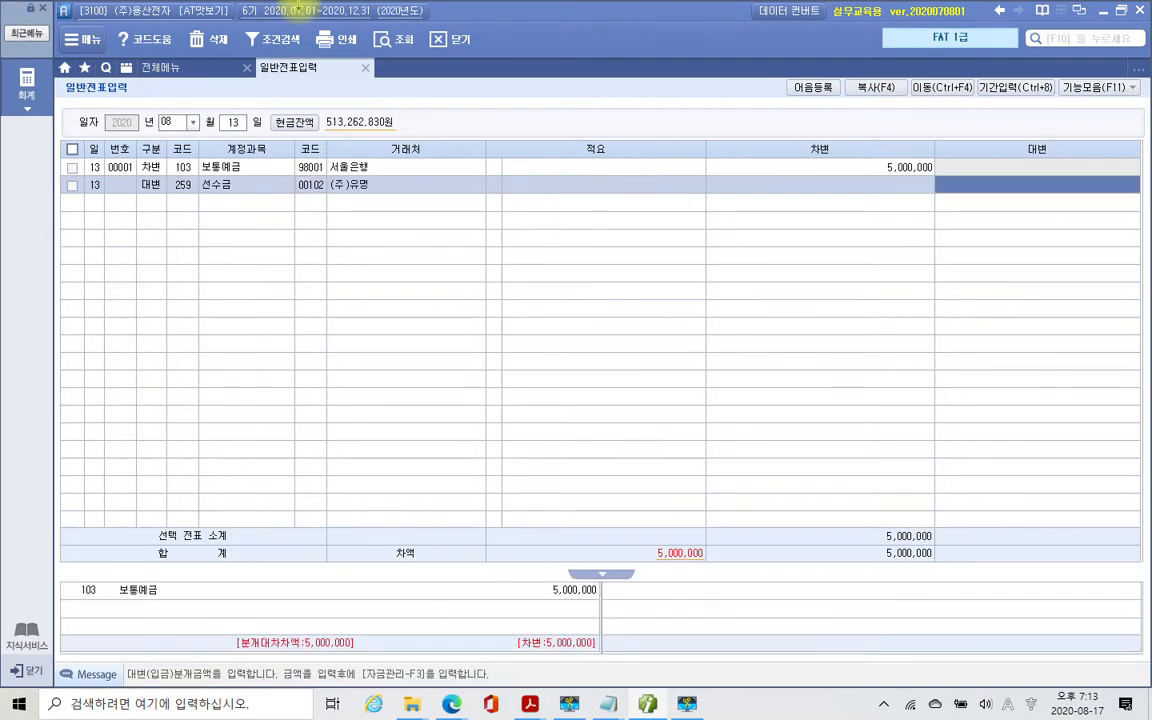
key("Return")
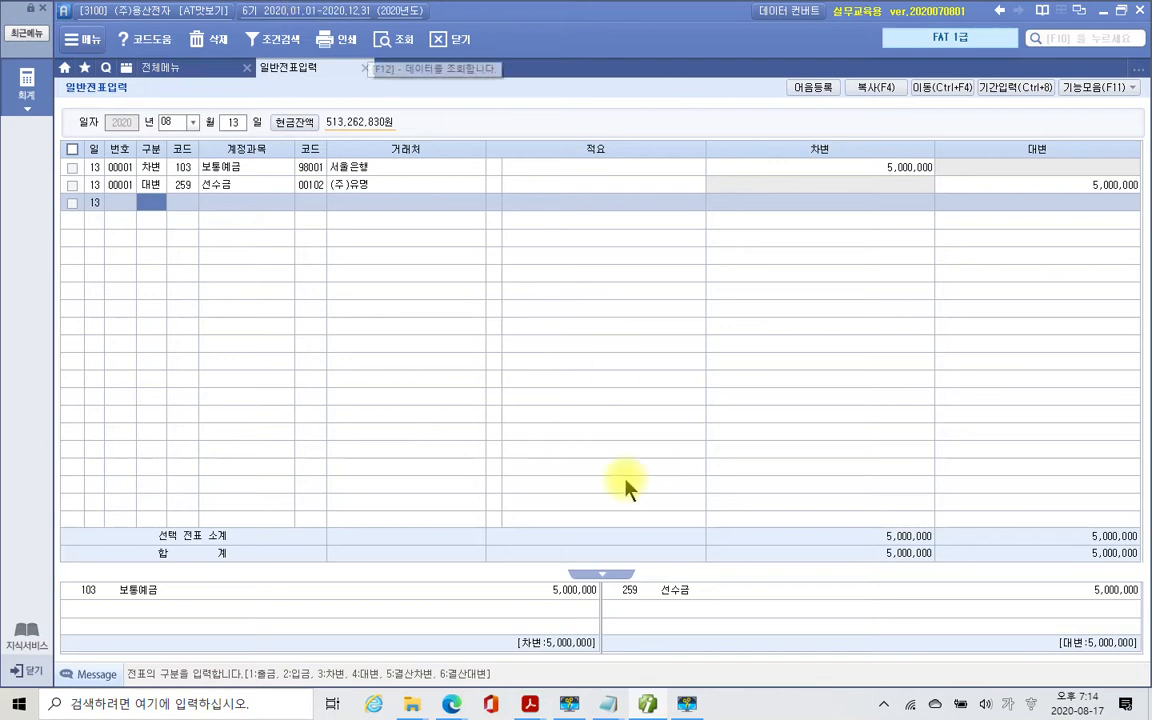
Switch to 04 4부 1-4장.pdf in Acrobat Reader and review the two 평가문제 tasks of problem 4.
mouse_move(530, 703)
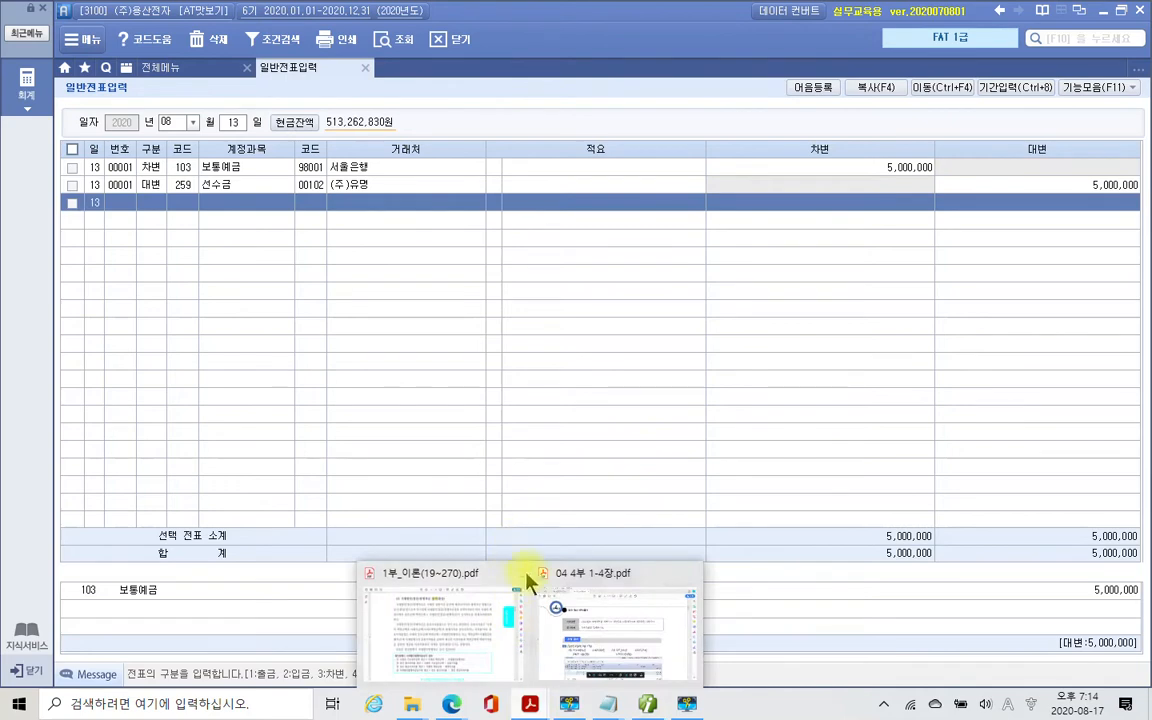
left_click(568, 622)
scroll(548, 445, "down", 4)
scroll(548, 445, "down", 3)
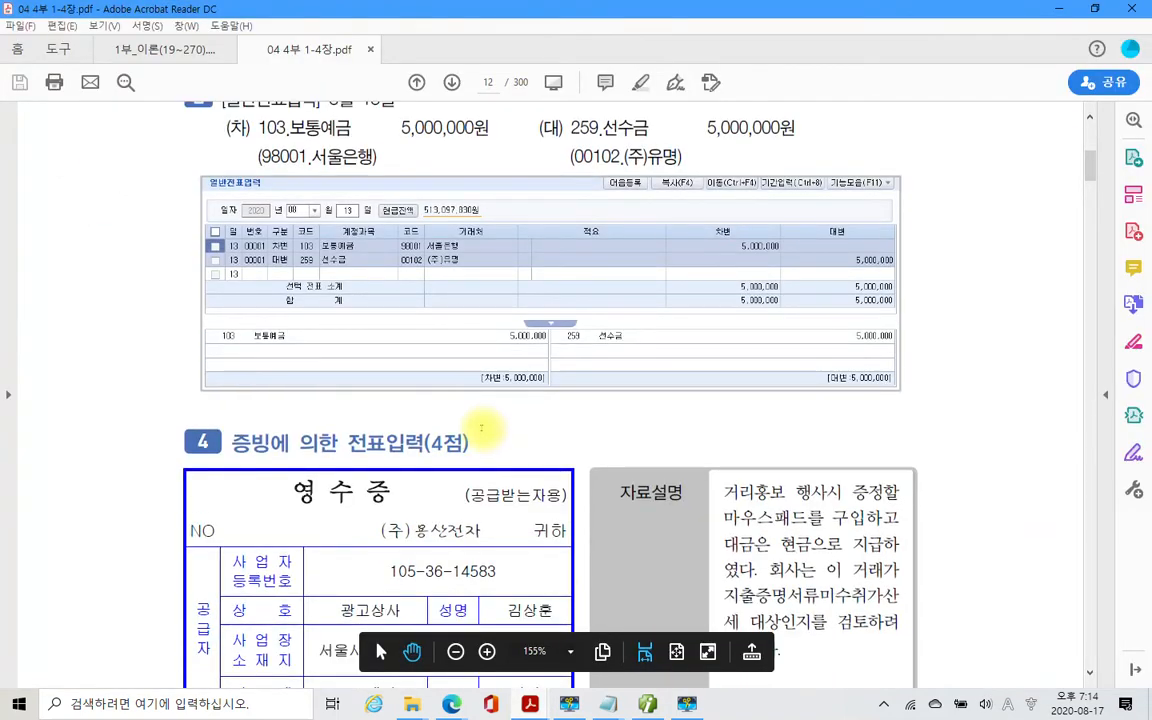
scroll(481, 428, "down", 6)
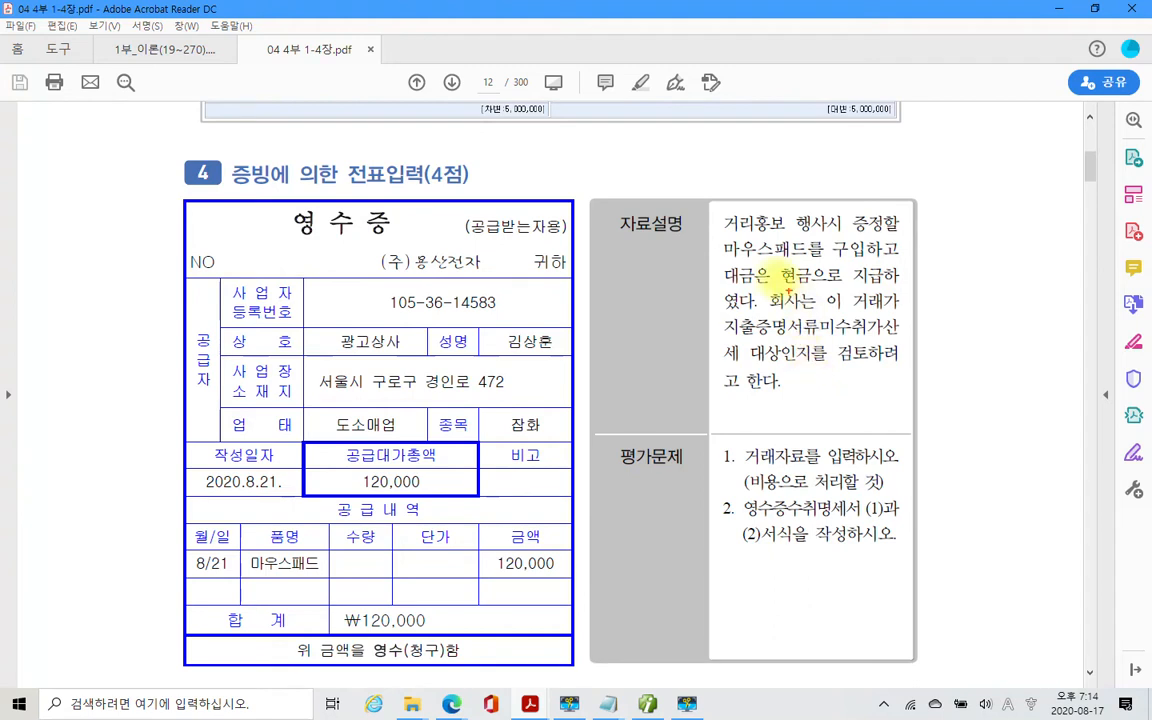
mouse_move(716, 440)
left_mouse_down()
mouse_move(719, 482)
mouse_move(908, 493)
left_mouse_up()
mouse_move(776, 491)
left_mouse_down()
mouse_move(747, 472)
mouse_move(783, 500)
left_mouse_up()
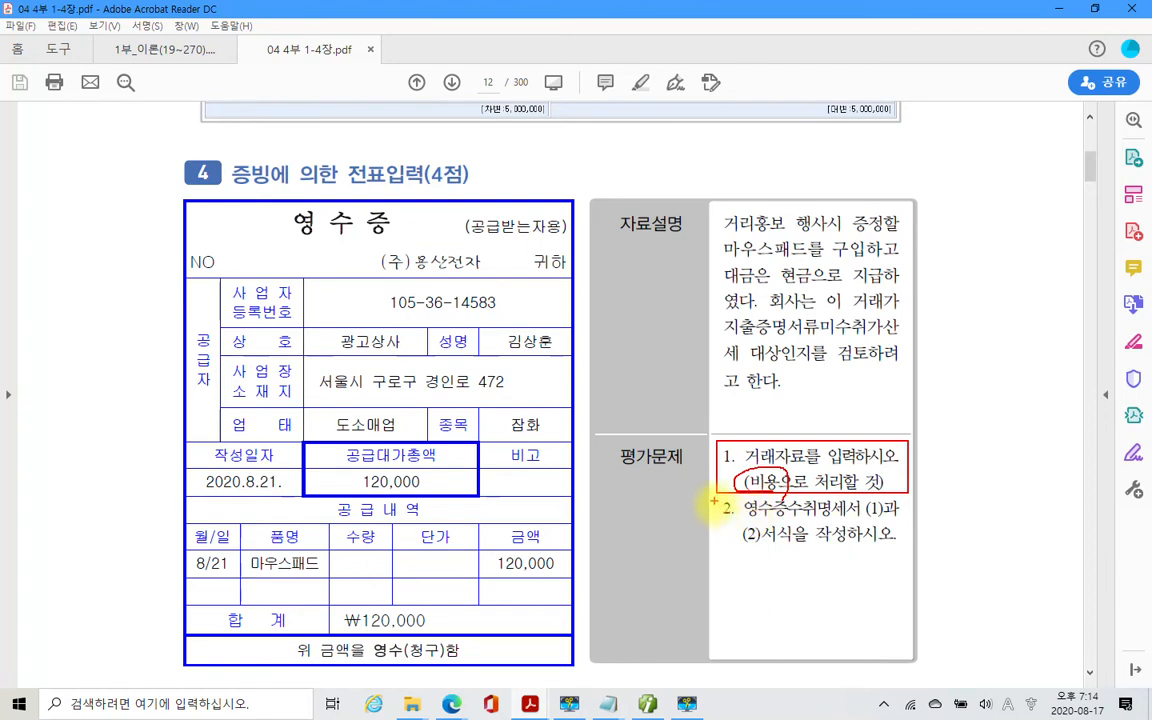
left_click_drag(728, 505, 779, 522)
left_click_drag(852, 556, 930, 563)
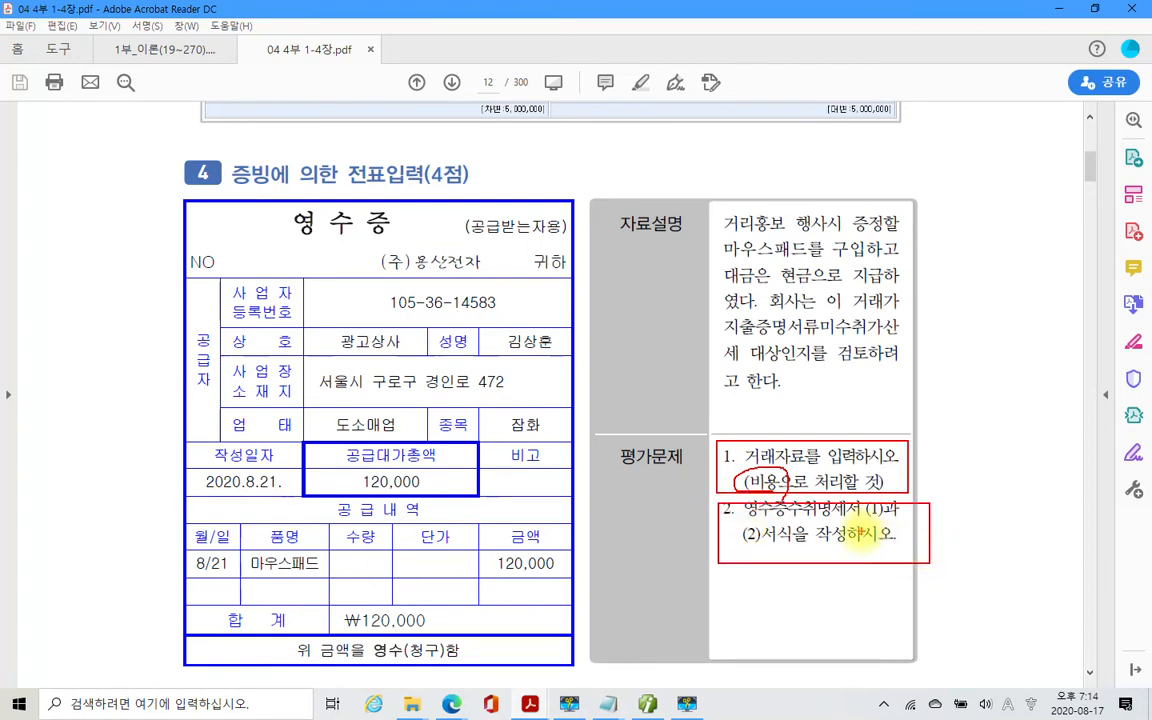
mouse_move(458, 168)
left_mouse_down()
mouse_move(402, 146)
mouse_move(438, 172)
left_mouse_up()
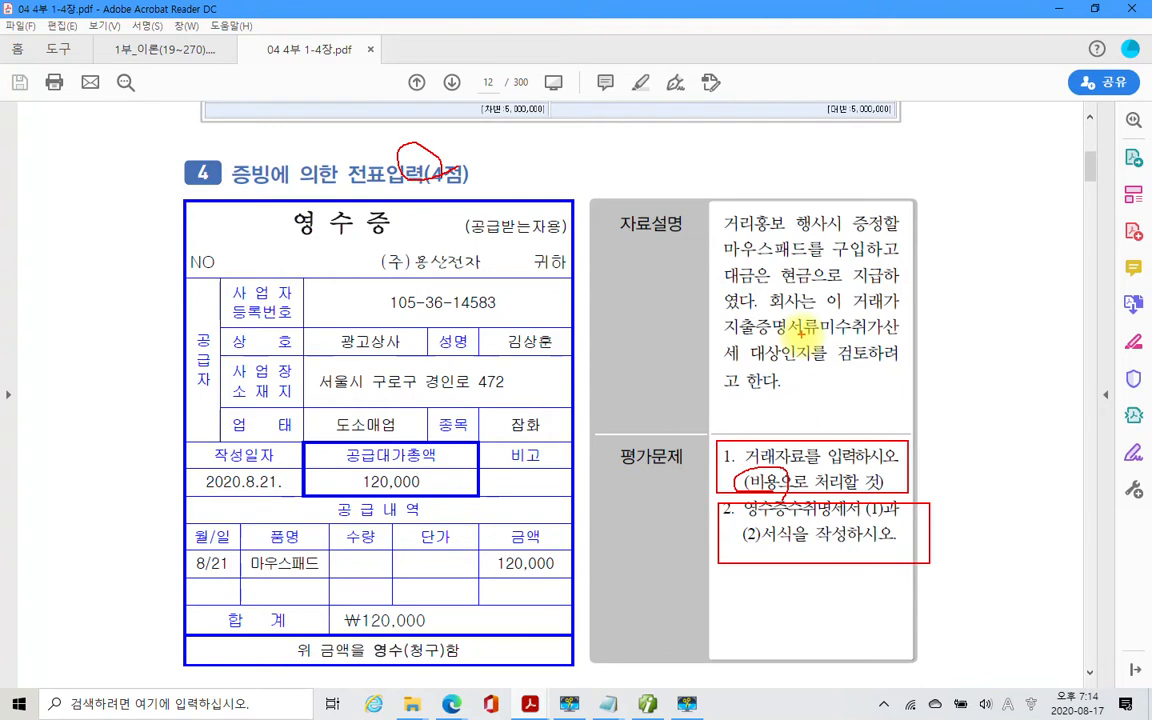
Examine problem 4's 자료설명 on the street promotion and cash payment, along with the receipt's 마우스패드 item and 작성일자.
mouse_move(700, 360)
left_mouse_down()
mouse_move(690, 245)
mouse_move(955, 370)
mouse_move(766, 399)
left_mouse_up()
left_click_drag(790, 284, 838, 270)
left_click_drag(962, 258, 952, 335)
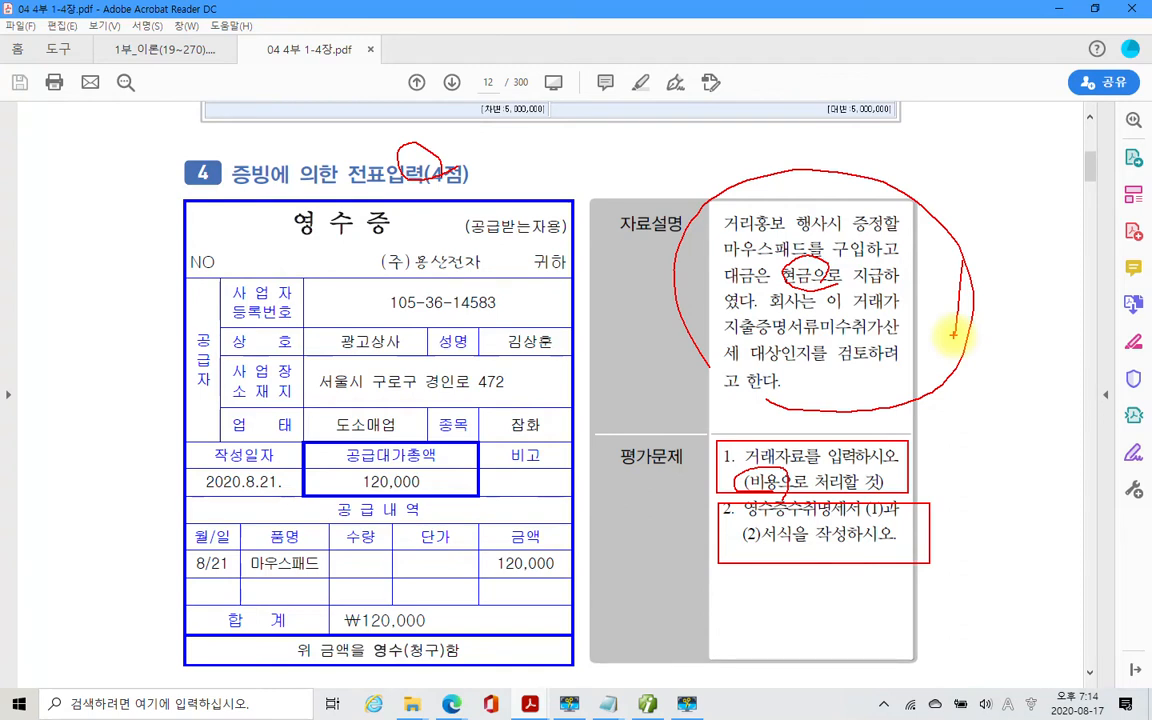
mouse_move(290, 591)
left_mouse_down()
mouse_move(272, 589)
mouse_move(324, 568)
left_mouse_up()
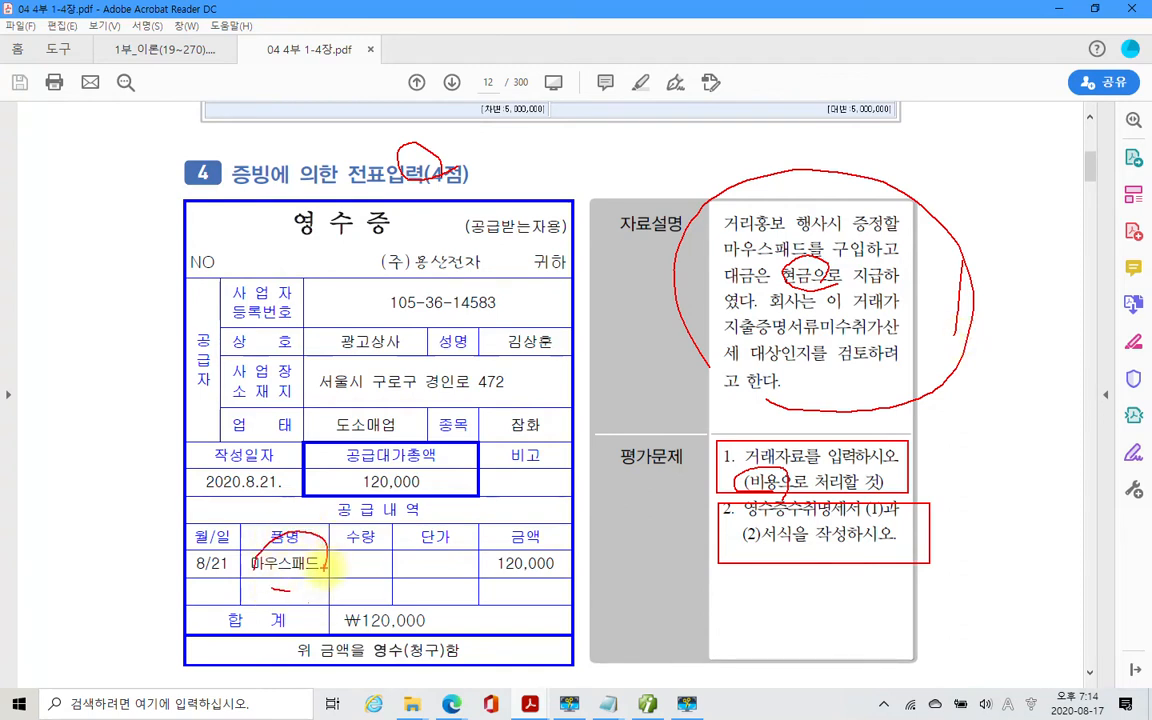
mouse_move(714, 214)
left_mouse_down()
mouse_move(945, 222)
mouse_move(712, 208)
left_mouse_up()
mouse_move(786, 112)
left_mouse_down()
mouse_move(800, 126)
mouse_move(862, 130)
left_mouse_up()
left_click_drag(827, 178, 814, 166)
mouse_move(865, 113)
left_mouse_down()
mouse_move(883, 119)
mouse_move(879, 141)
left_mouse_up()
mouse_move(860, 148)
left_mouse_down()
mouse_move(856, 172)
mouse_move(897, 176)
left_mouse_up()
mouse_move(917, 130)
left_mouse_down()
mouse_move(901, 163)
mouse_move(923, 163)
mouse_move(931, 147)
left_mouse_up()
left_click_drag(932, 122, 921, 197)
mouse_move(950, 138)
left_mouse_down()
mouse_move(952, 162)
mouse_move(973, 163)
left_mouse_up()
mouse_move(975, 152)
left_mouse_down()
mouse_move(989, 148)
mouse_move(982, 176)
left_mouse_up()
left_click_drag(958, 179, 1025, 184)
left_click_drag(1010, 170, 1020, 167)
mouse_move(1056, 122)
left_mouse_down()
mouse_move(1031, 228)
mouse_move(671, 192)
left_mouse_up()
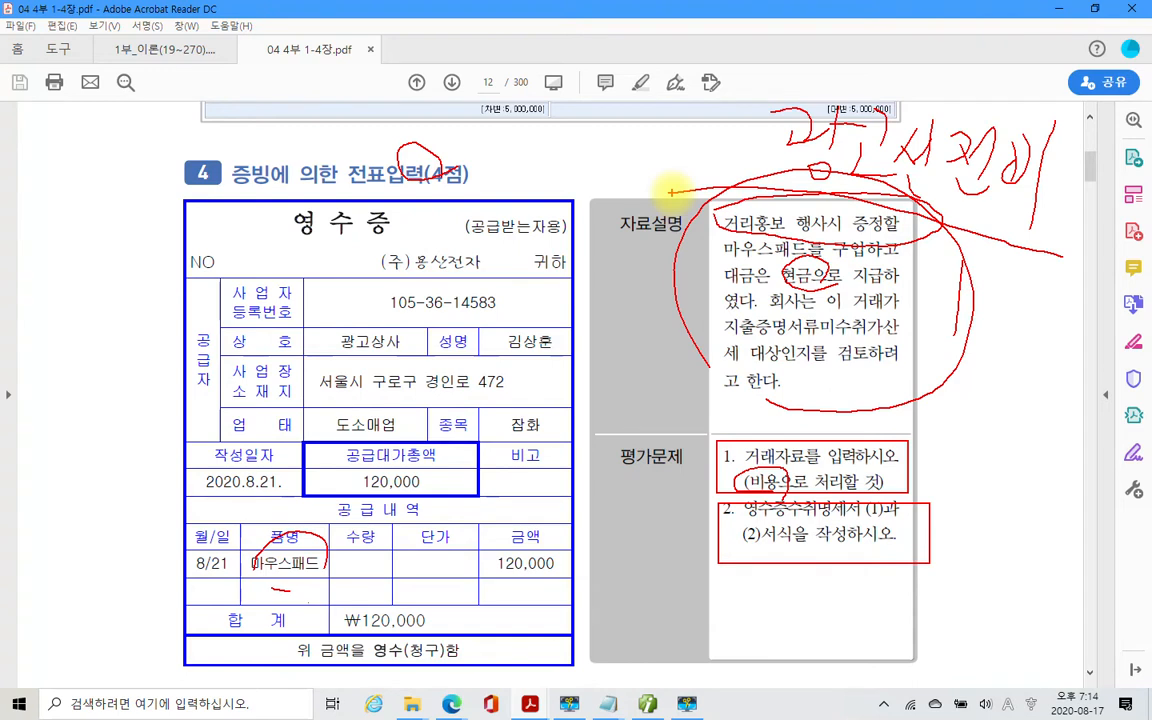
key("Escape")
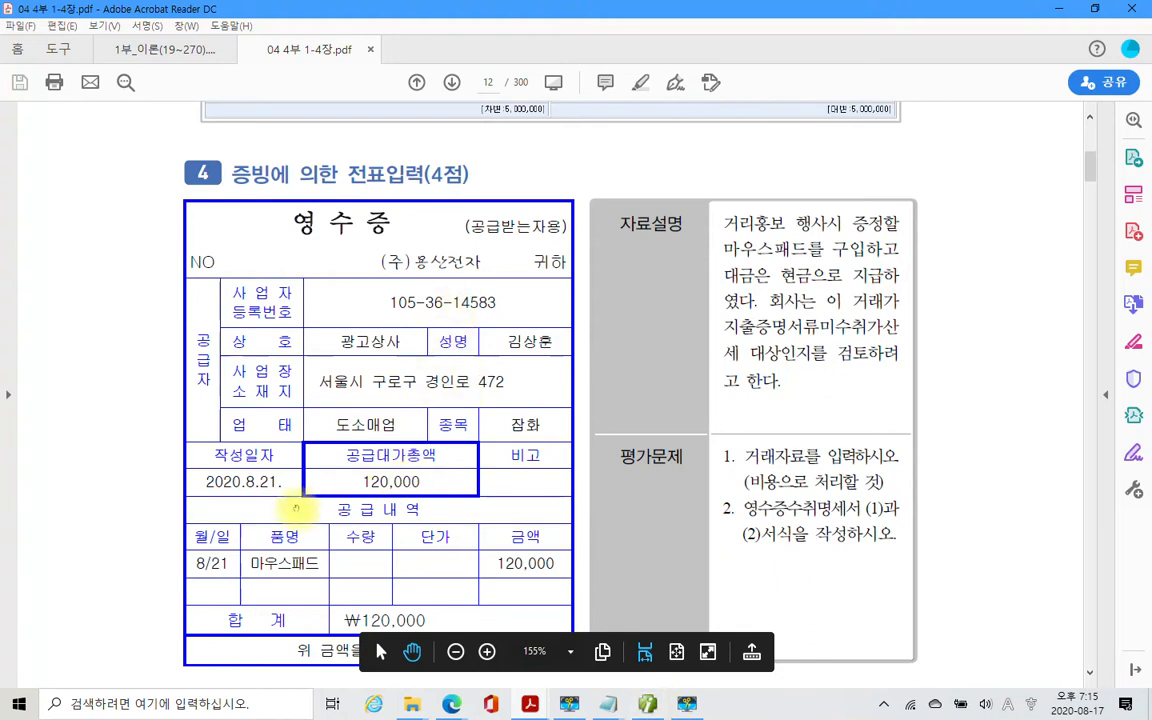
left_click_drag(279, 486, 215, 487)
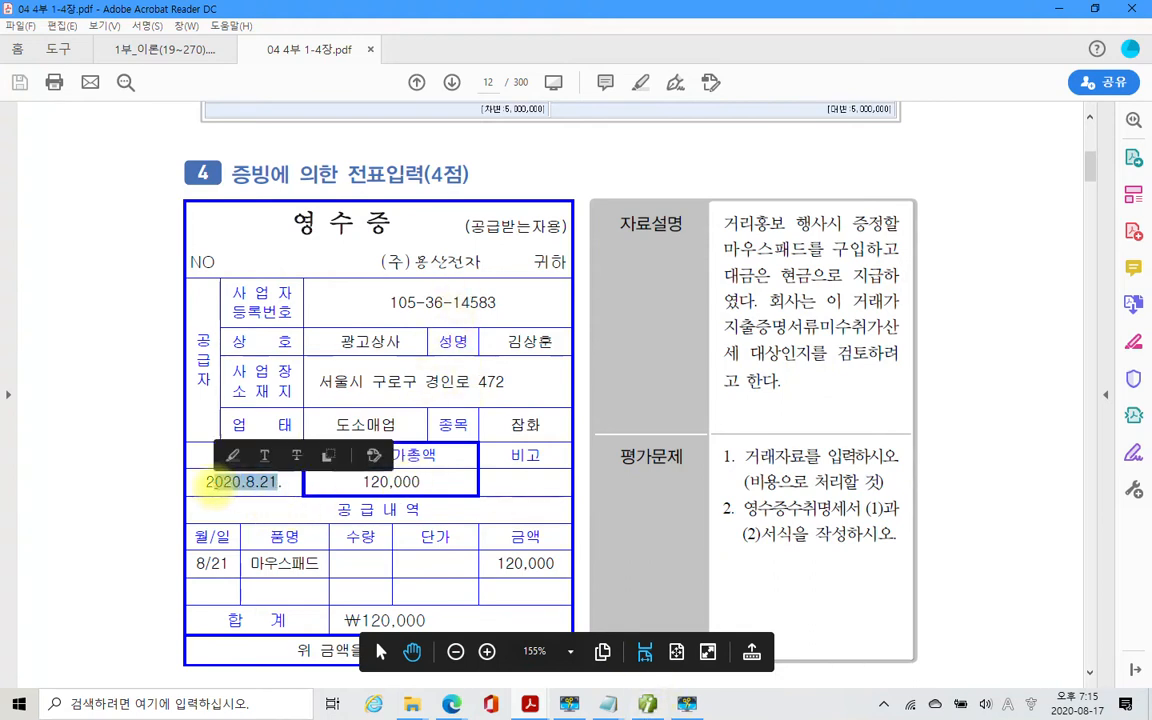
right_click(222, 482)
left_click(262, 530)
Switch back to 일반전표입력 in the accounting program and open the voucher date August 21.
left_click(648, 704)
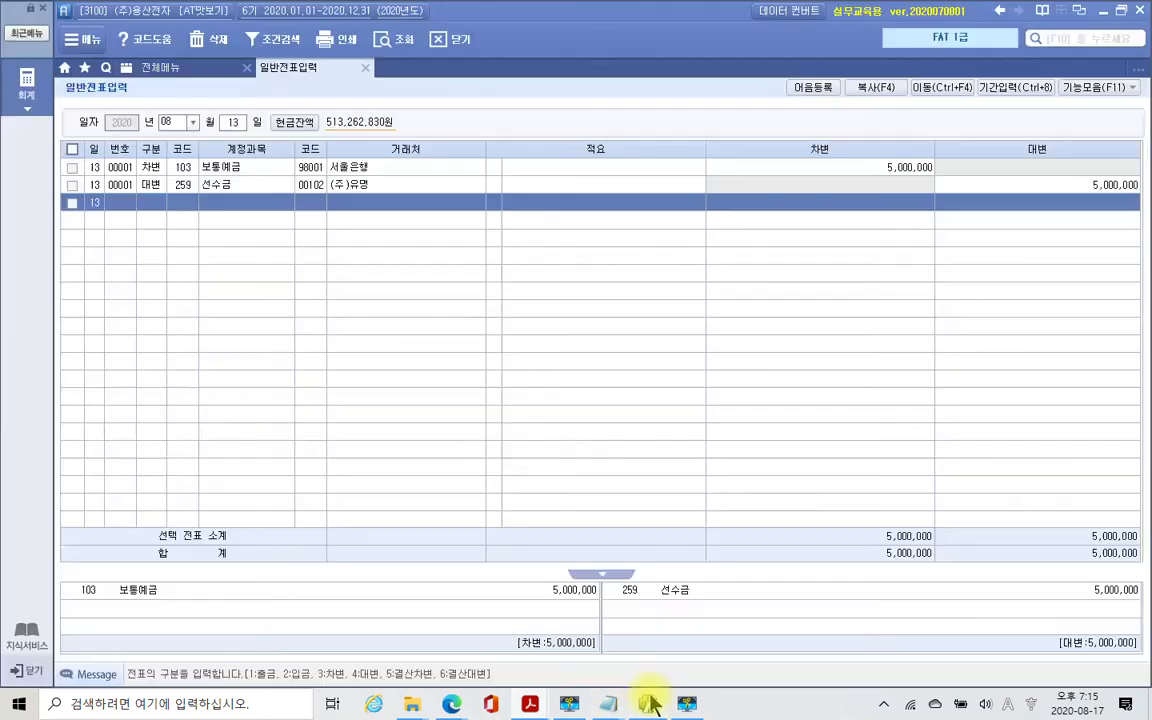
left_click(230, 124)
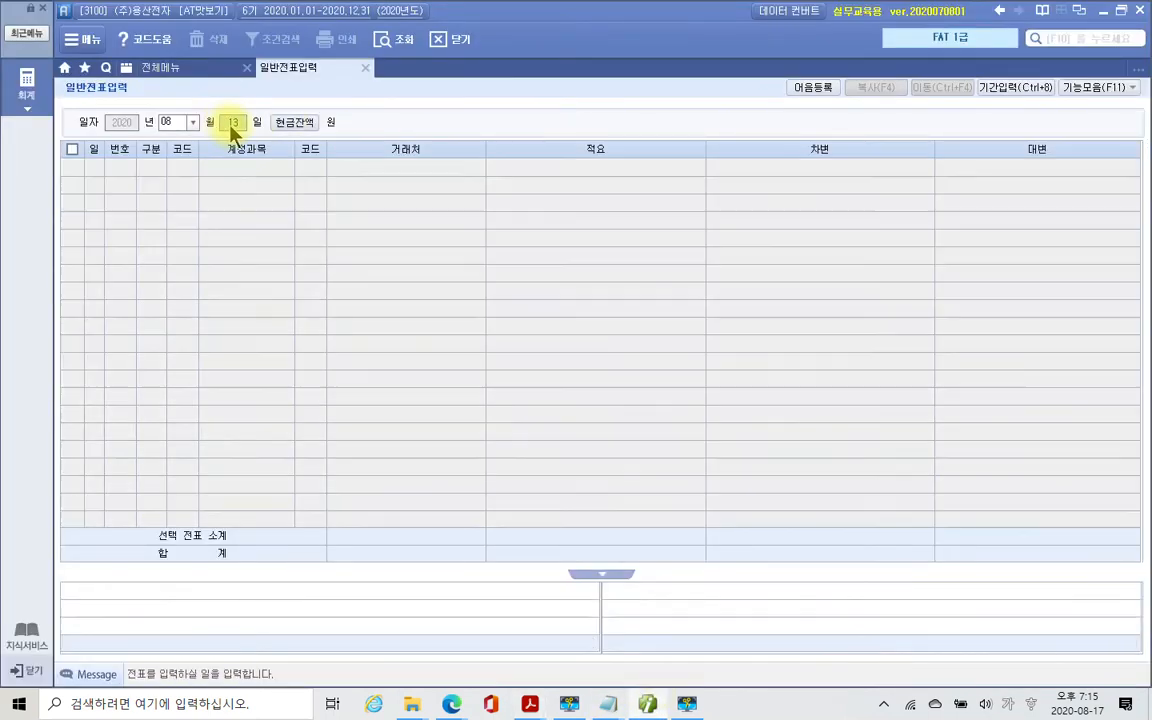
type("21")
key("Return")
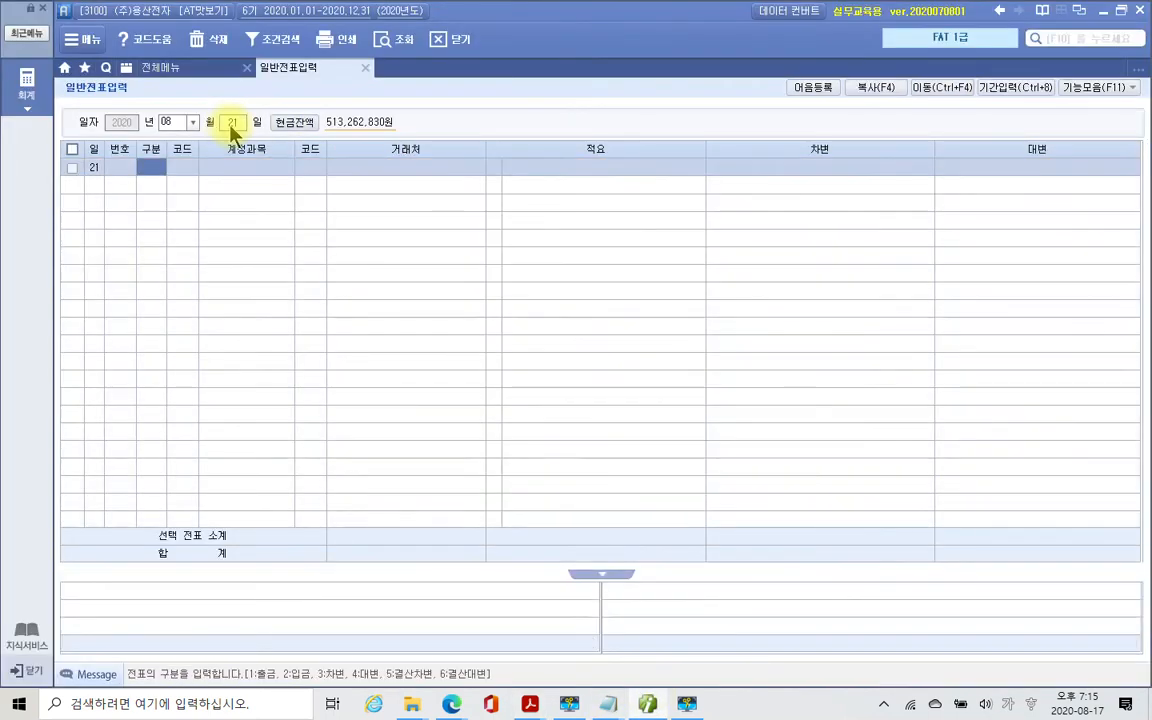
Start a 출금 voucher line on August 21 with account 833 광고선전비.
type("1")
key("Return")
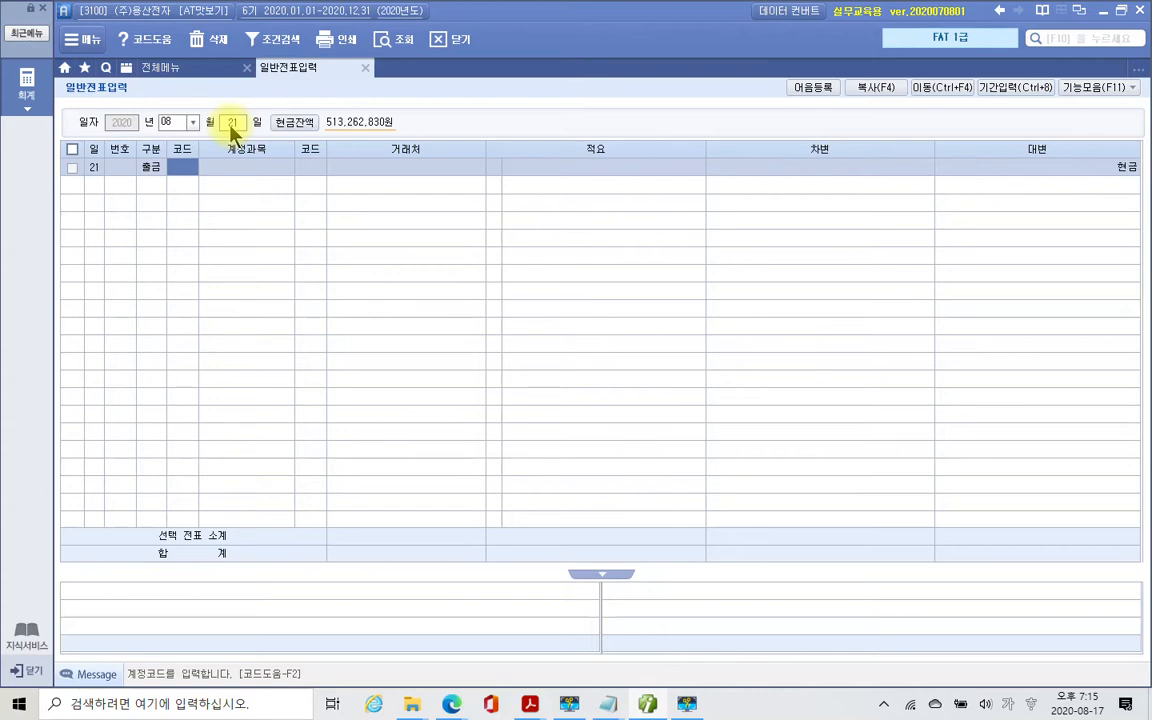
type("광고")
key("Return")
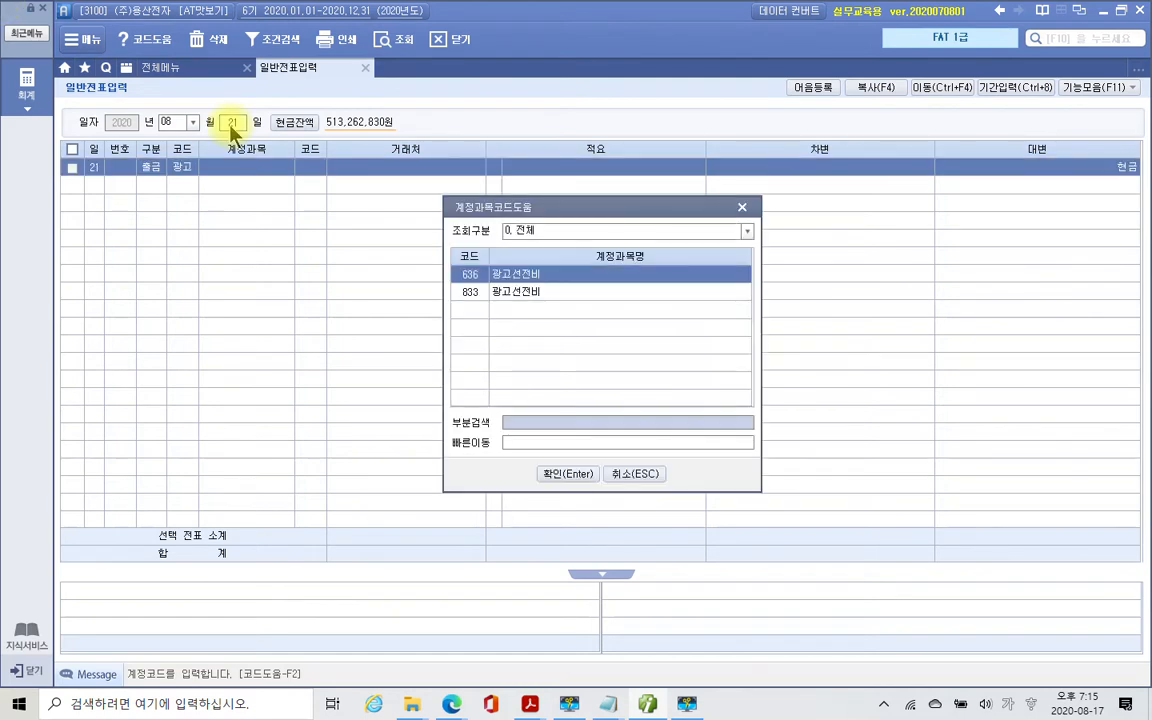
key("Down")
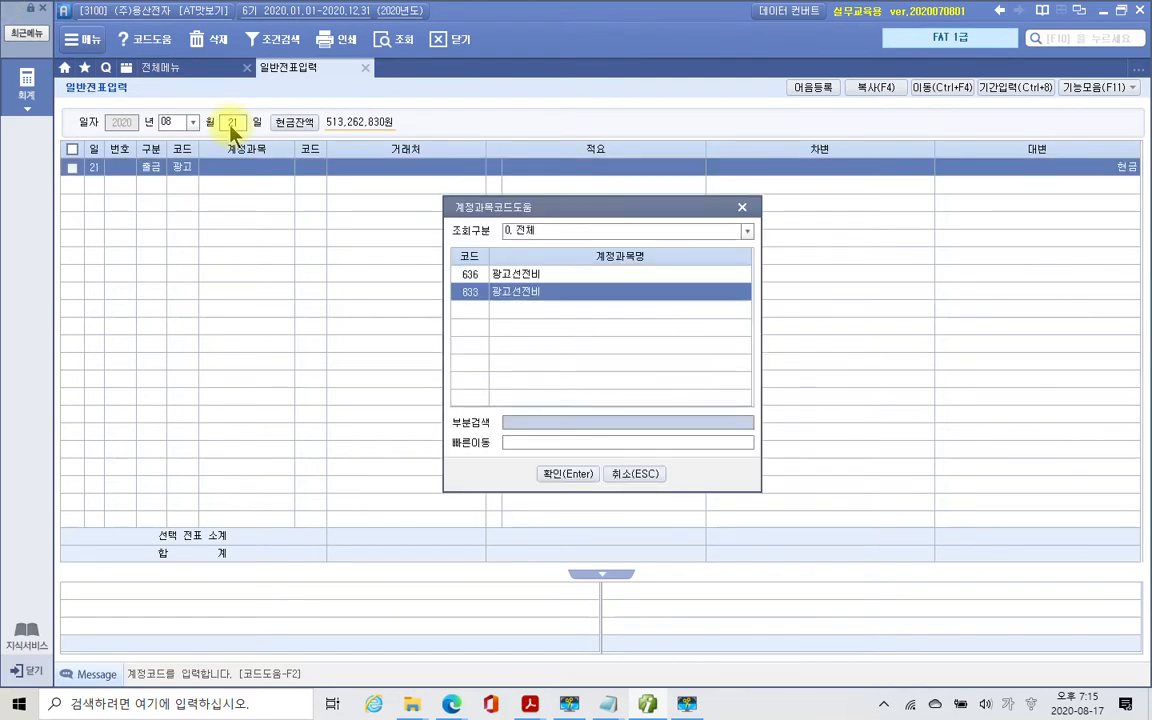
key("Return")
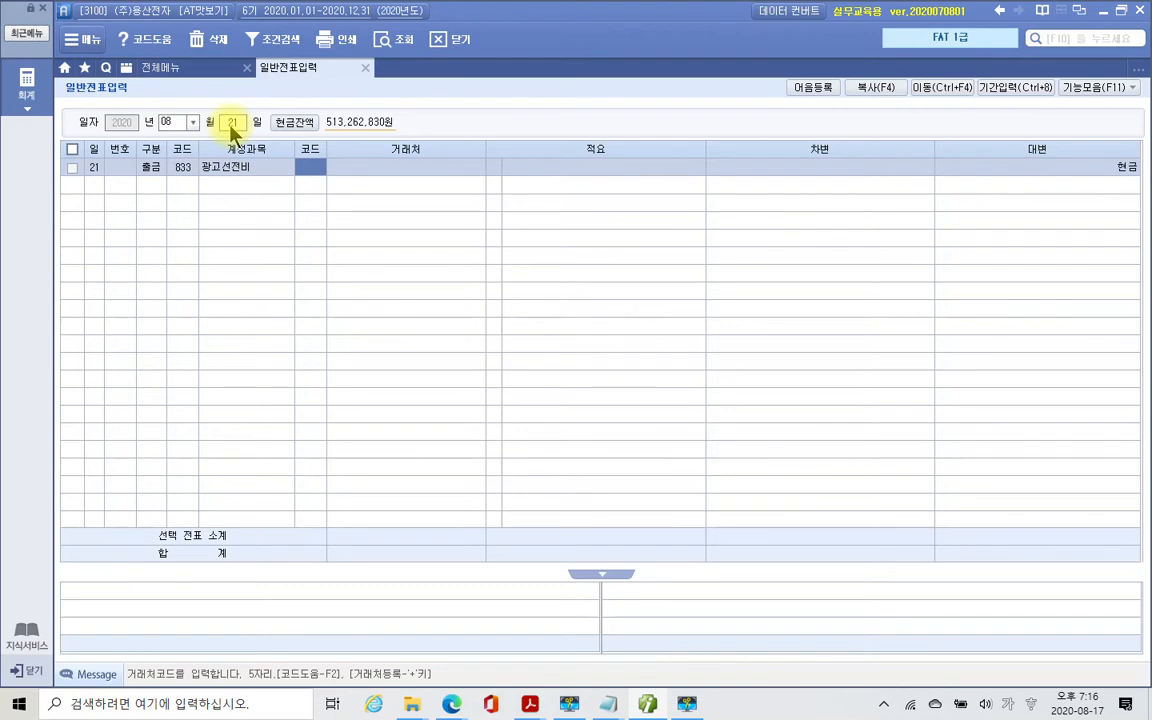
Leave the line's 거래처 and 적요 blank and enter a 차변 amount of 120,000.
key("Return")
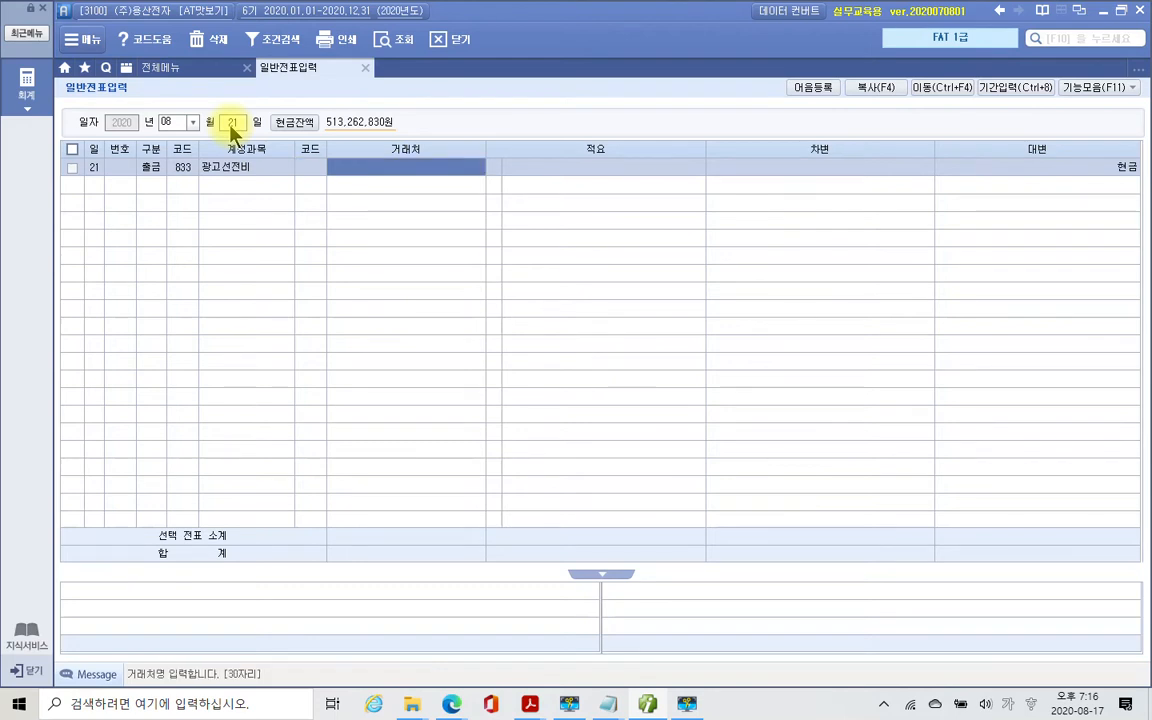
key("Return")
key("Return")
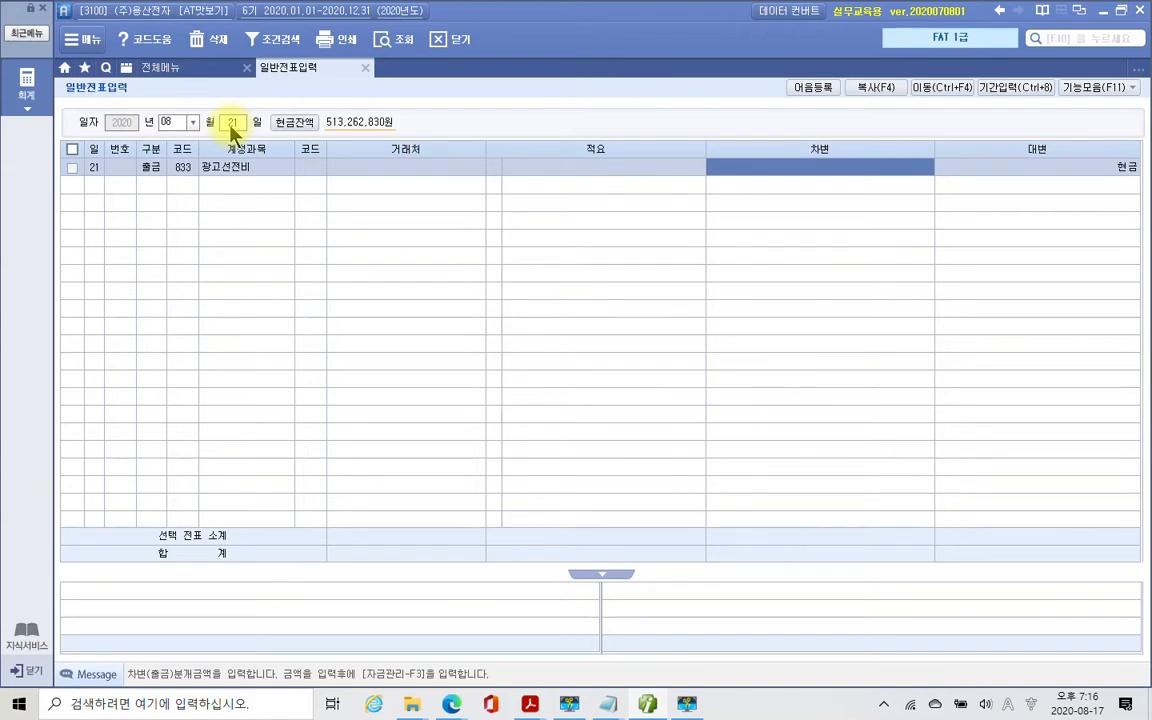
type("1,20")
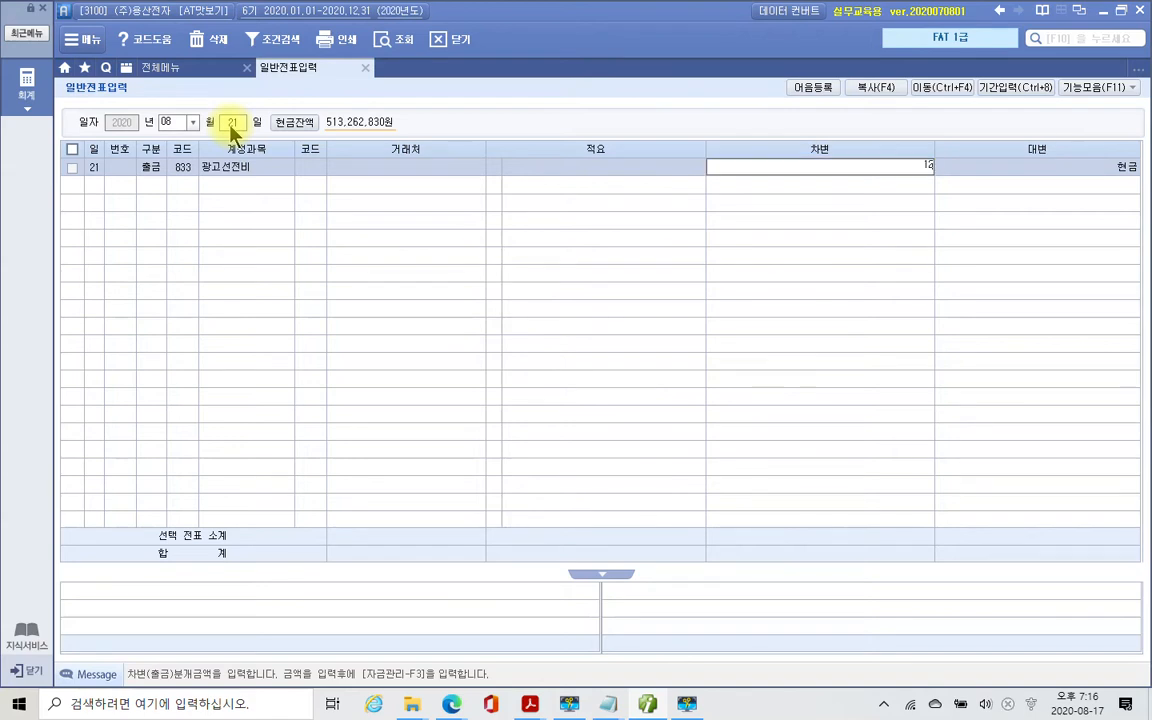
type("0,000")
key("BackSpace")
key("Return")
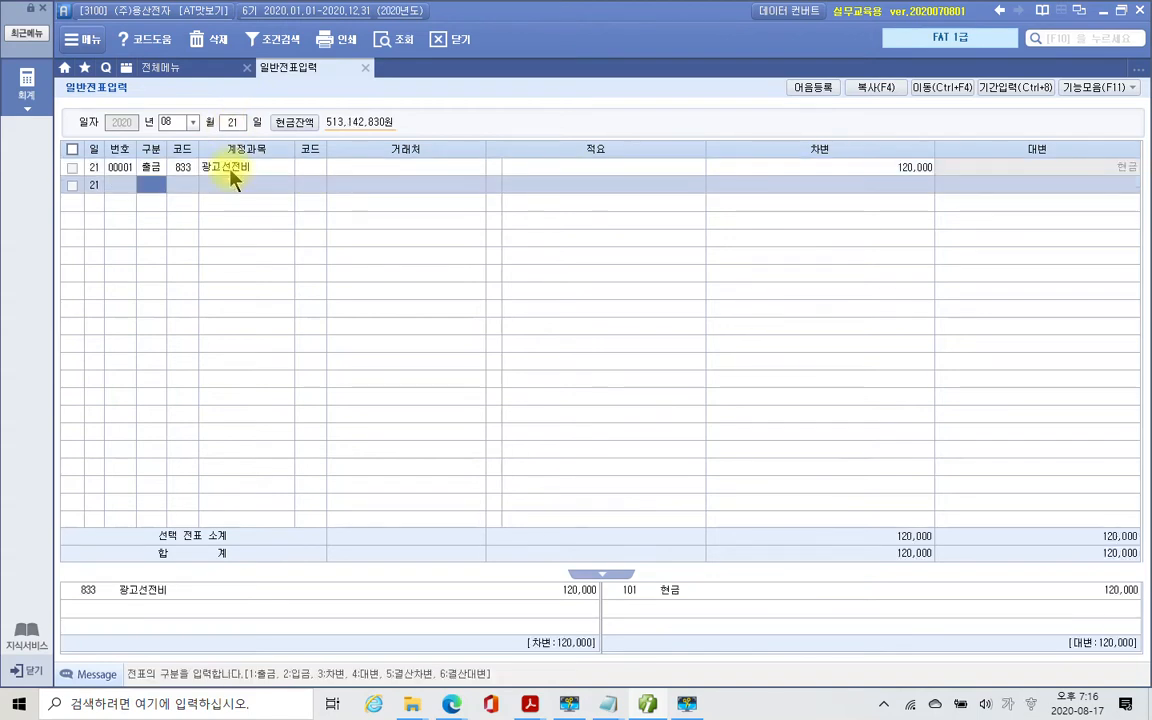
left_click(229, 168)
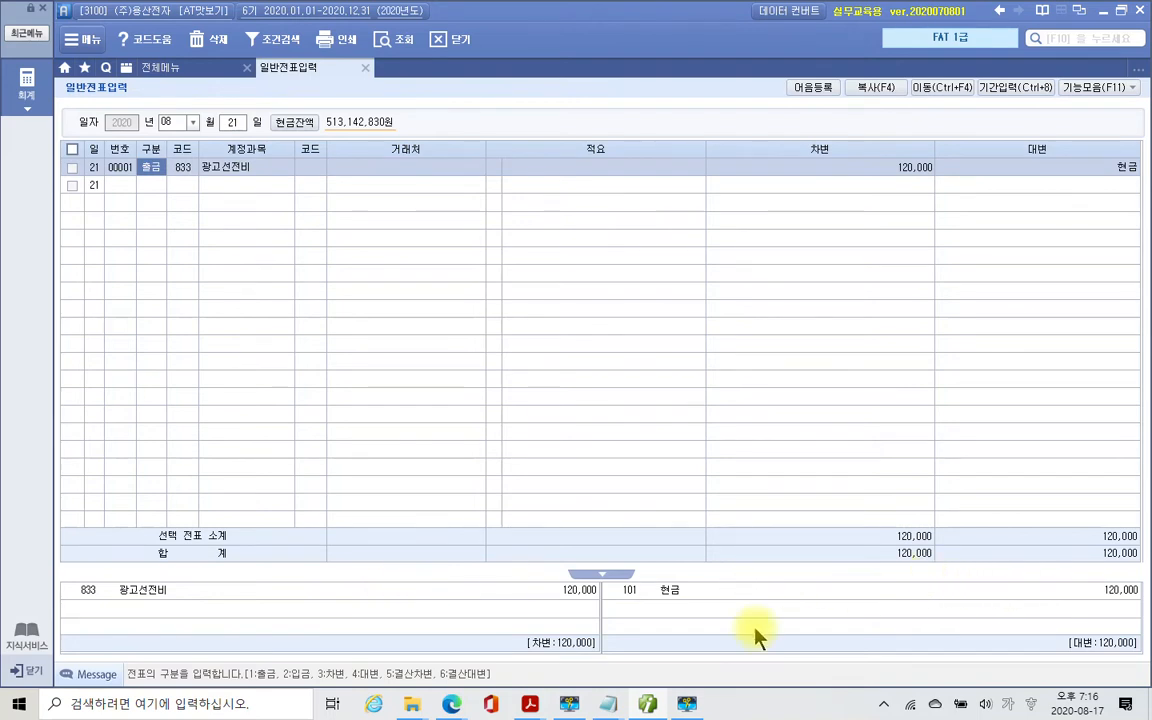
Switch to 04 4부 1-4장.pdf in Acrobat Reader and review problem 4's receipt and its 영수증수취명세서 task.
left_click(530, 704)
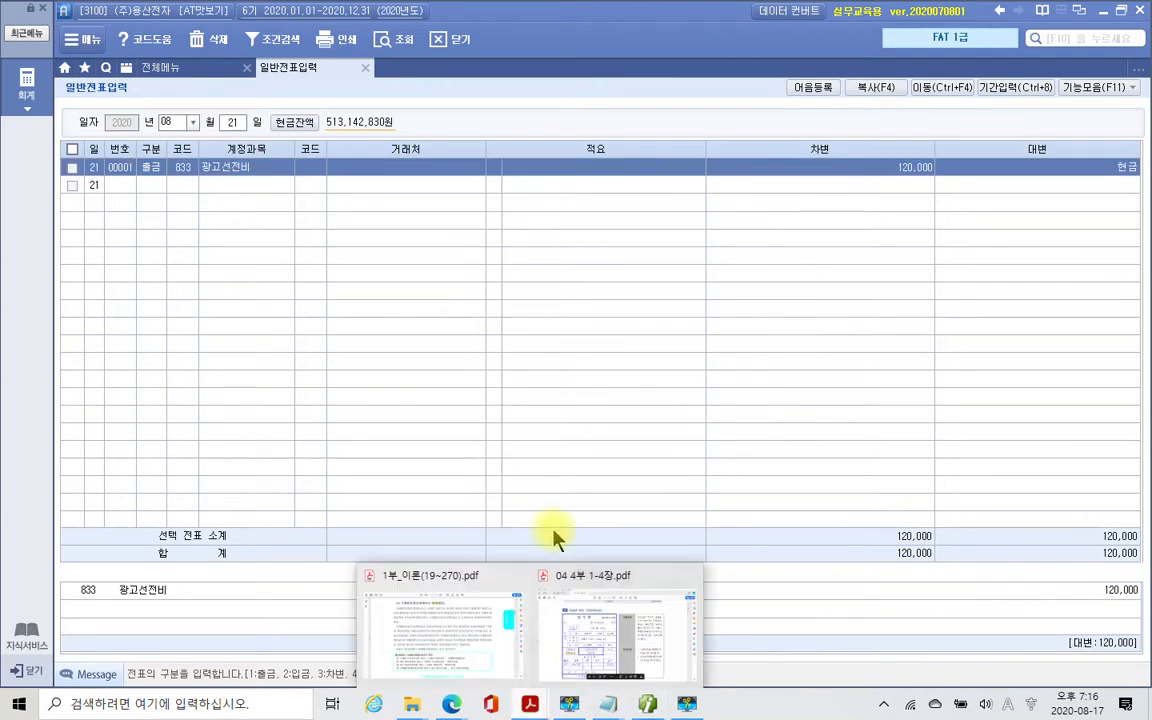
left_click(614, 663)
scroll(835, 365, "down", 3)
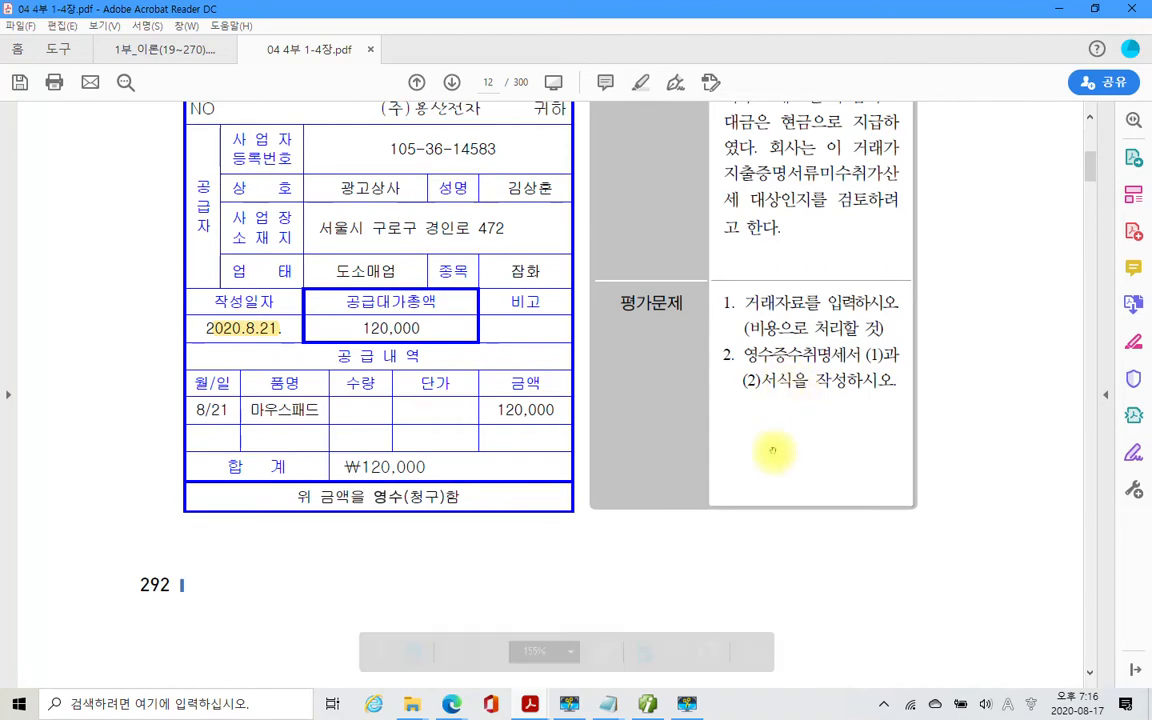
Switch back to the accounting program and open 영수증수취명세서.
left_click(650, 706)
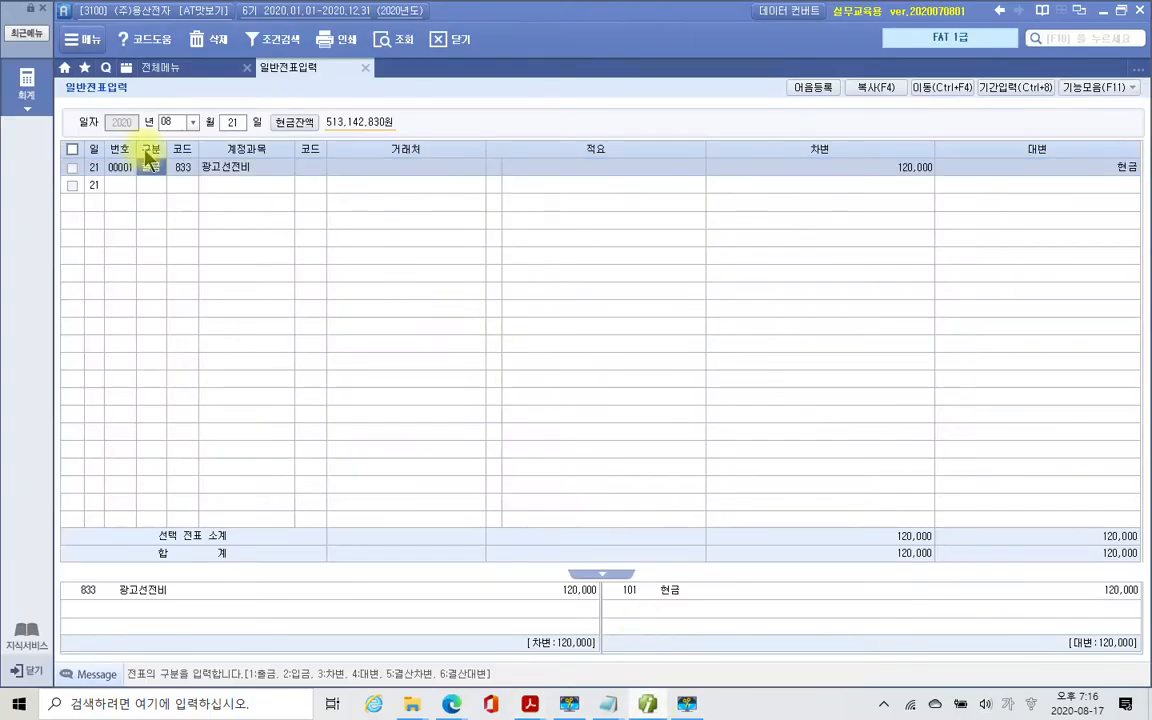
left_click(160, 70)
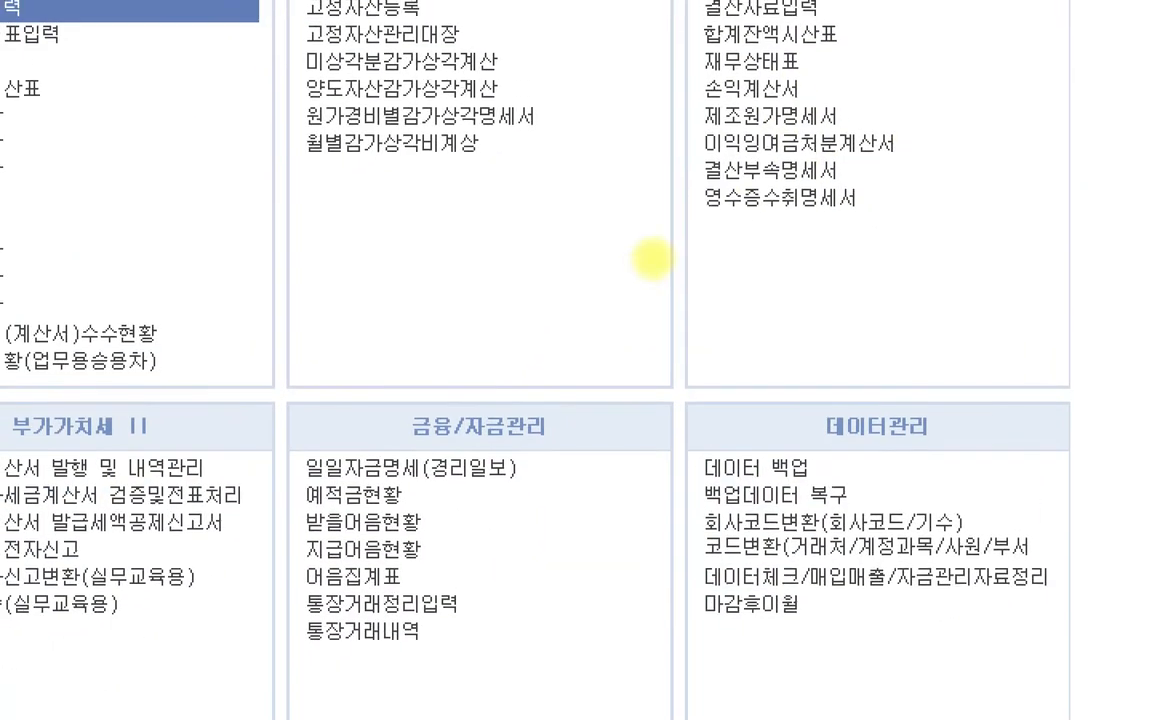
mouse_move(669, 214)
left_mouse_down()
mouse_move(784, 249)
mouse_move(849, 247)
left_mouse_up()
mouse_move(694, 303)
left_mouse_down()
mouse_move(763, 265)
mouse_move(768, 250)
mouse_move(778, 255)
left_mouse_up()
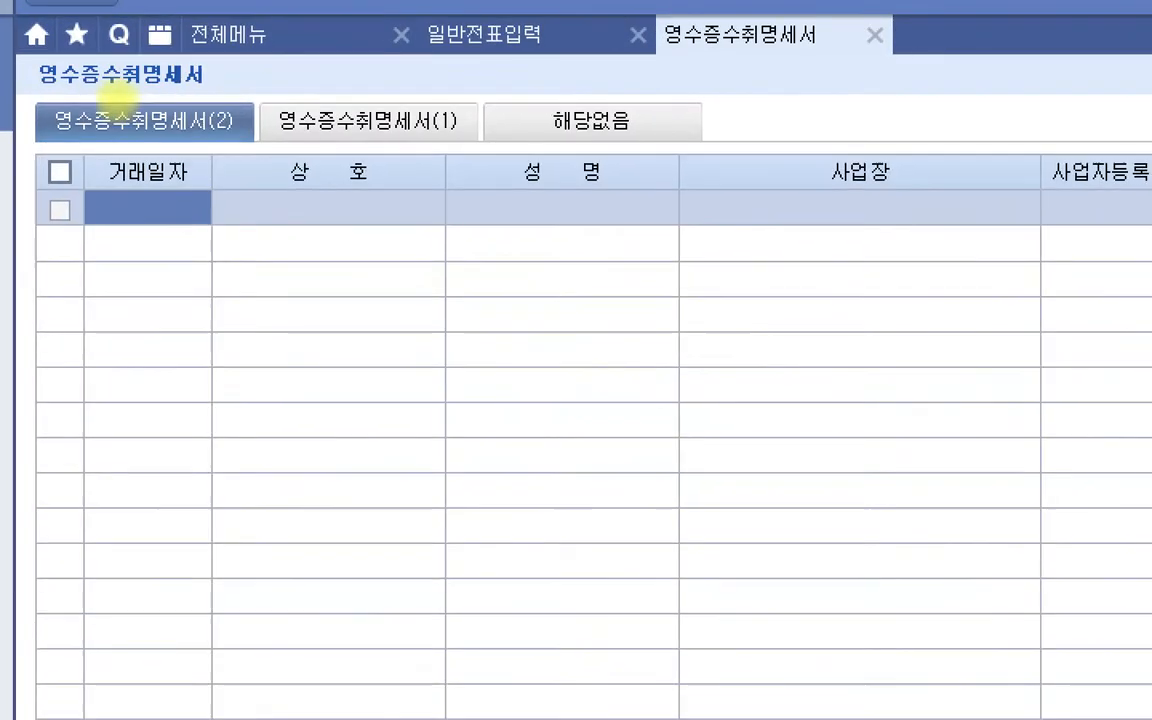
left_click_drag(208, 208, 957, 241)
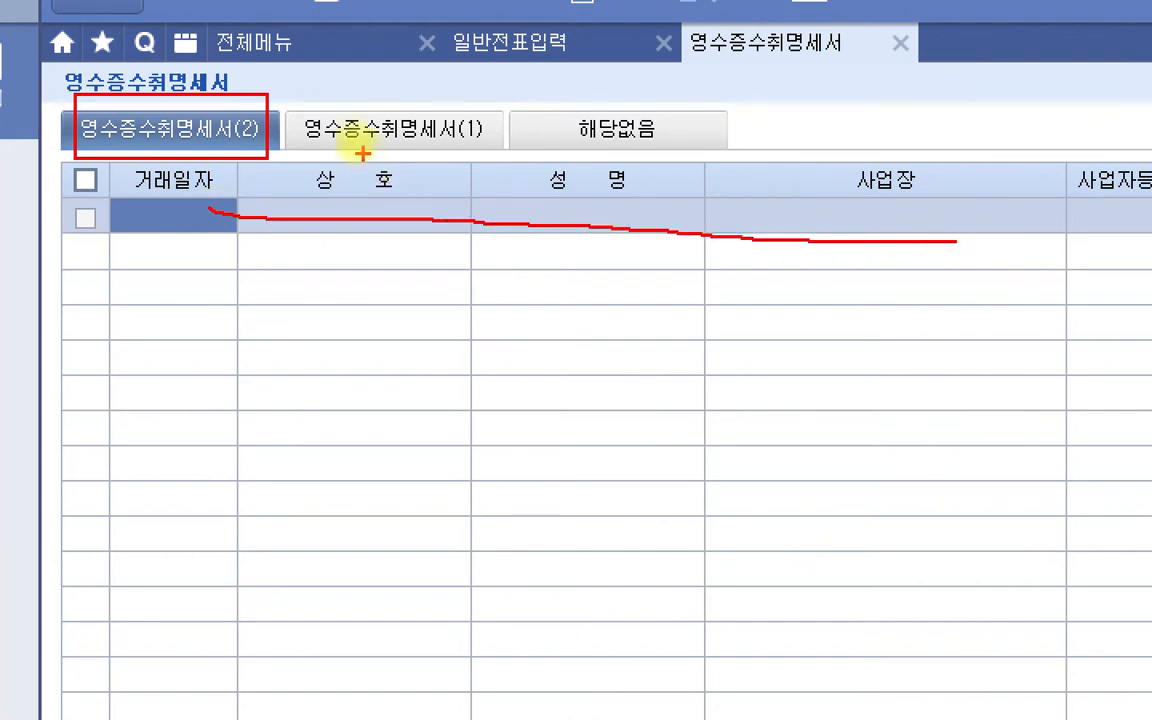
left_click_drag(392, 97, 510, 174)
mouse_move(456, 240)
left_mouse_down()
mouse_move(474, 165)
mouse_move(463, 147)
mouse_move(470, 155)
left_mouse_up()
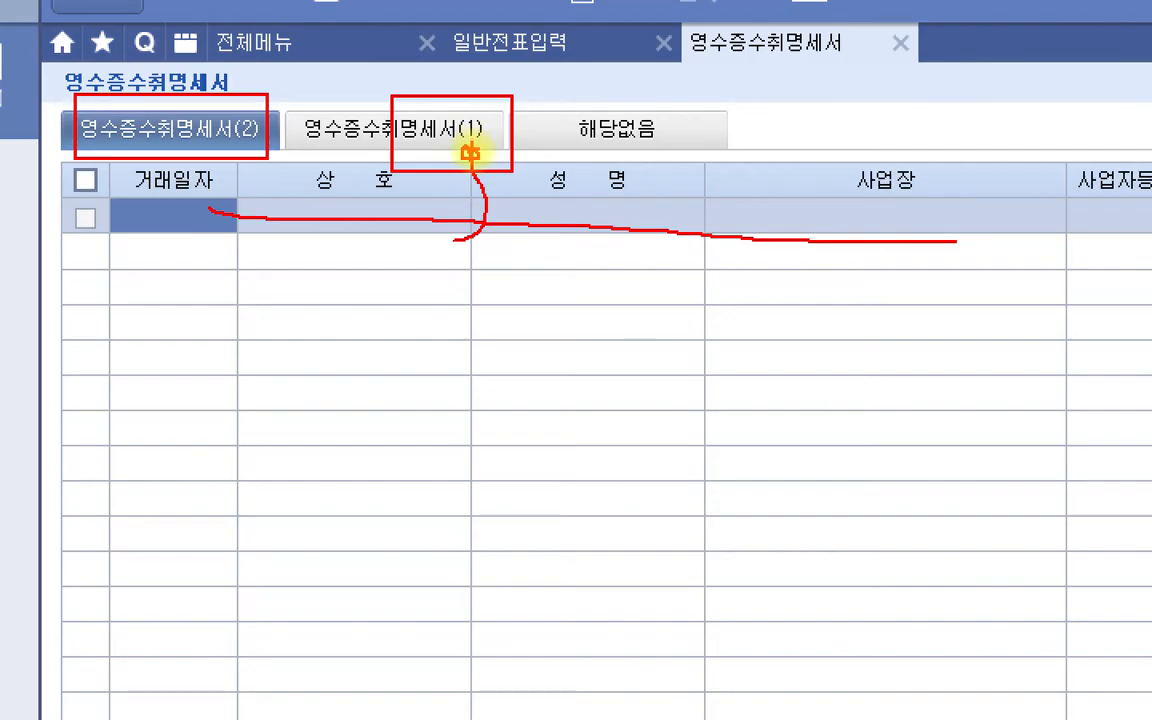
key("Escape")
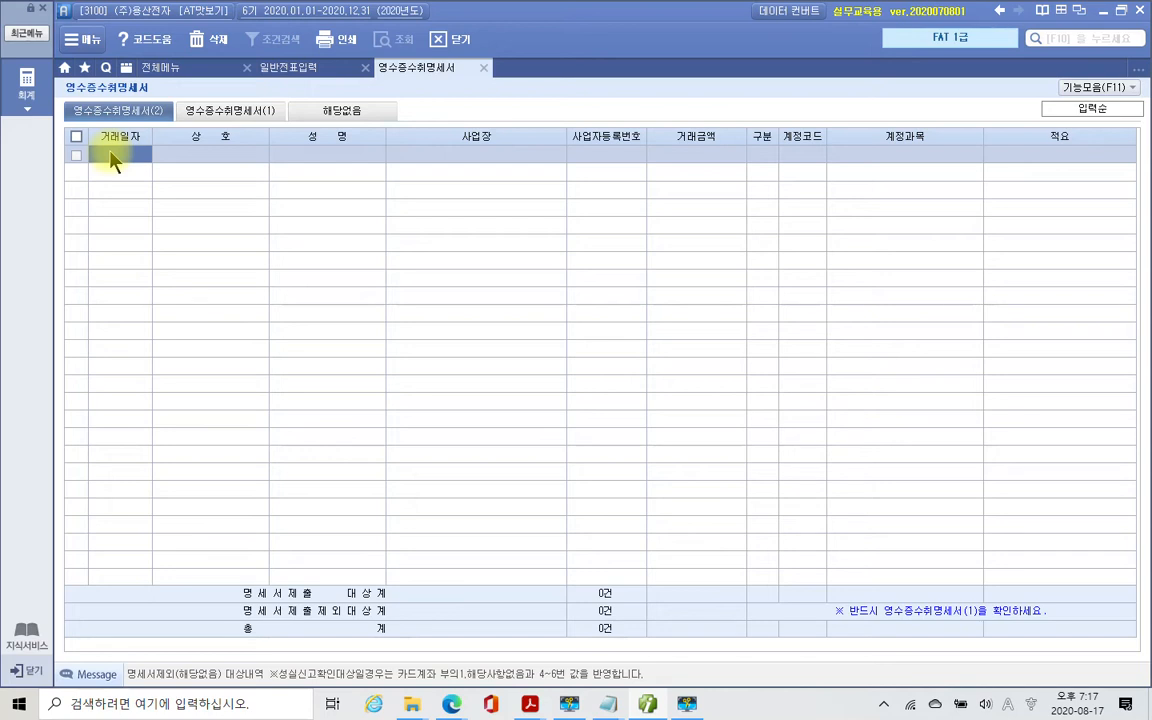
In the first row of 영수증수취명세서(2), enter 거래일자 2020-08-21 and 상호 광고상사.
left_click(110, 154)
type("08-21")
key("Return")
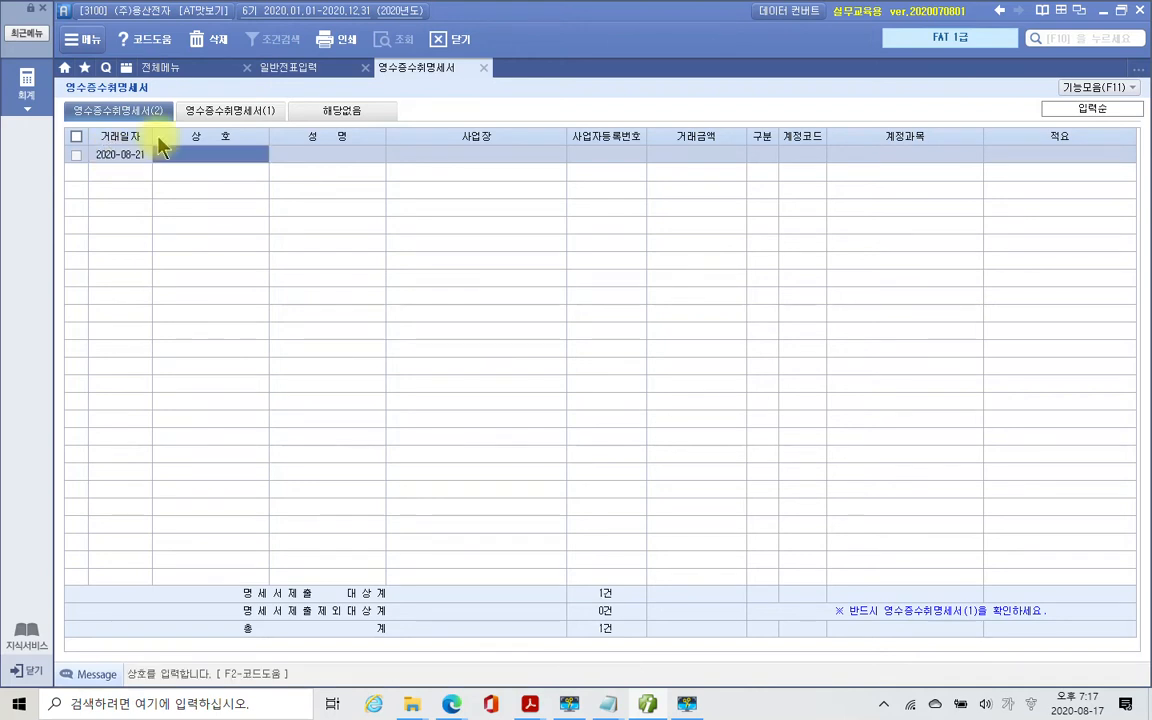
type("ㄴ")
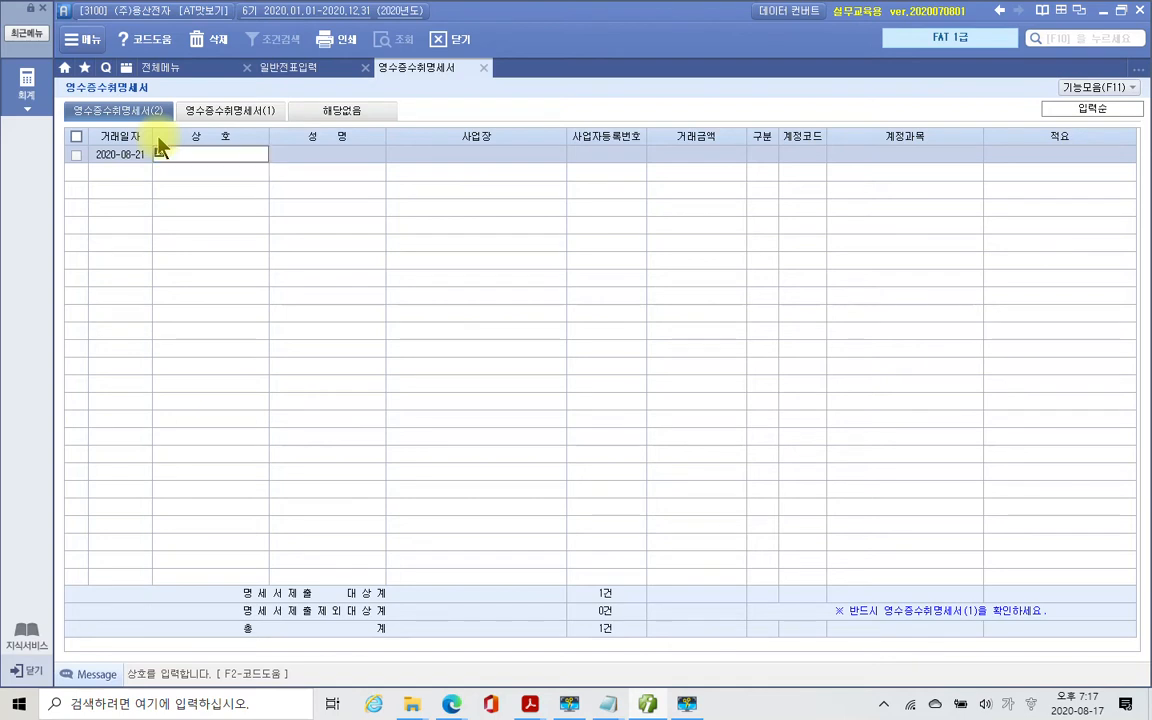
type("광고상사")
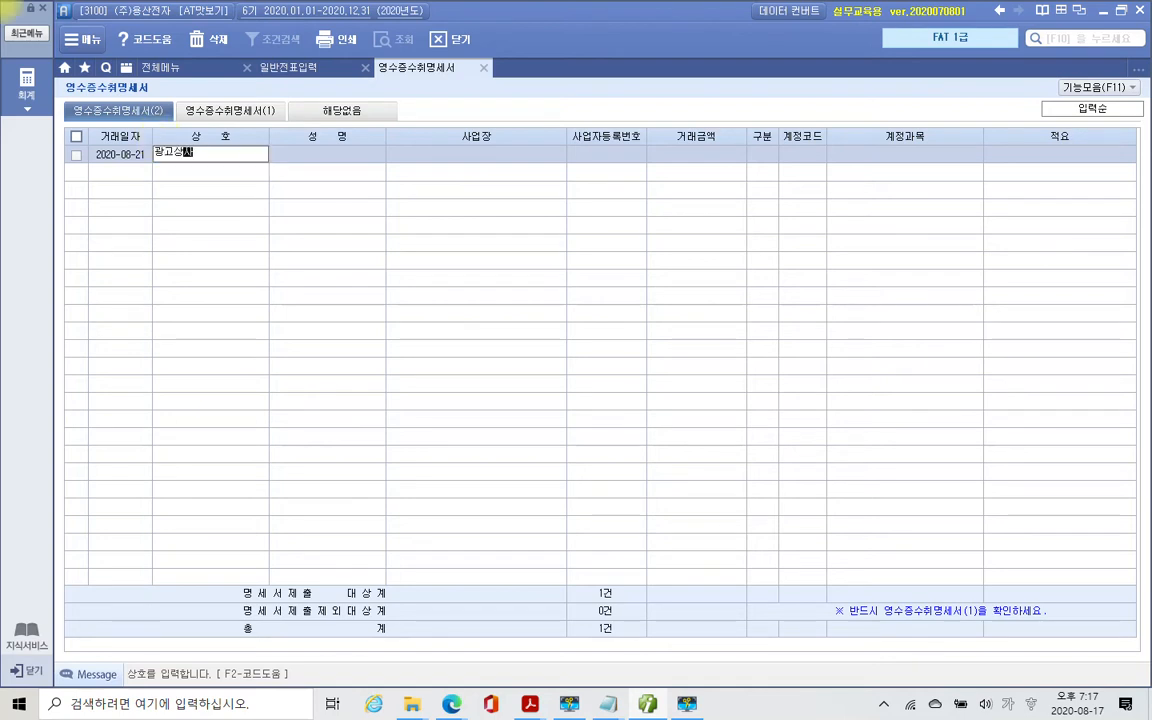
key("Return")
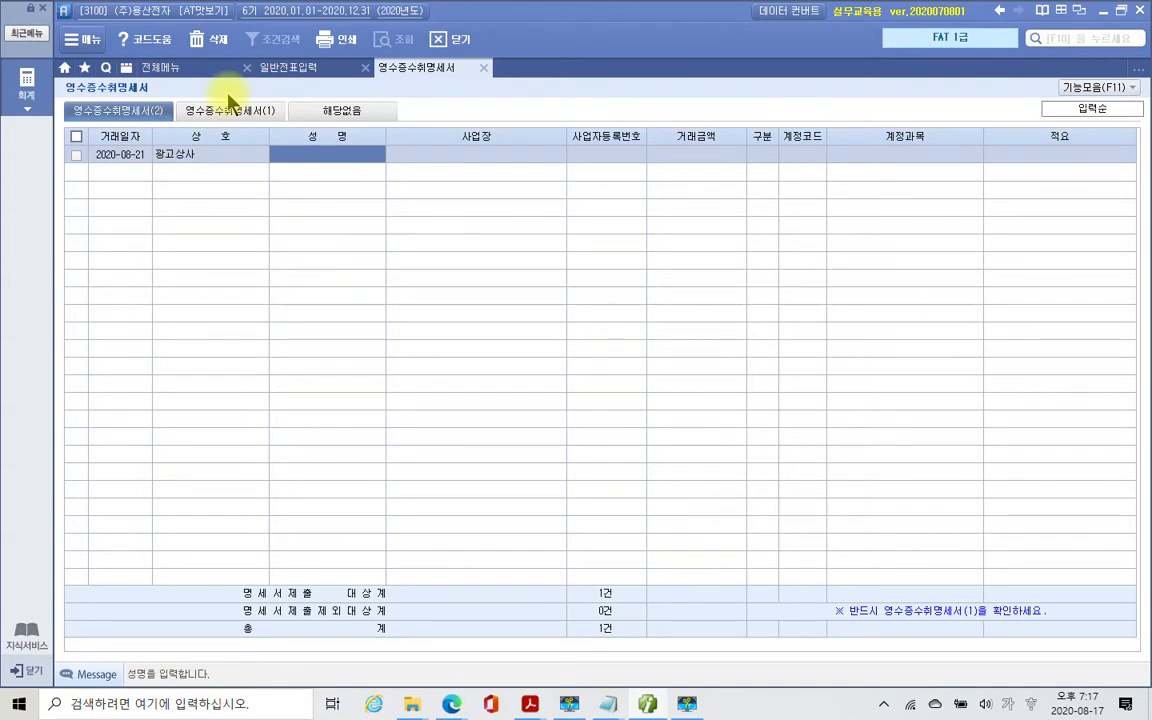
Fill in the supplier representative's name under 성명 and the business address under 사업장 from the receipt.
type("김상훈")
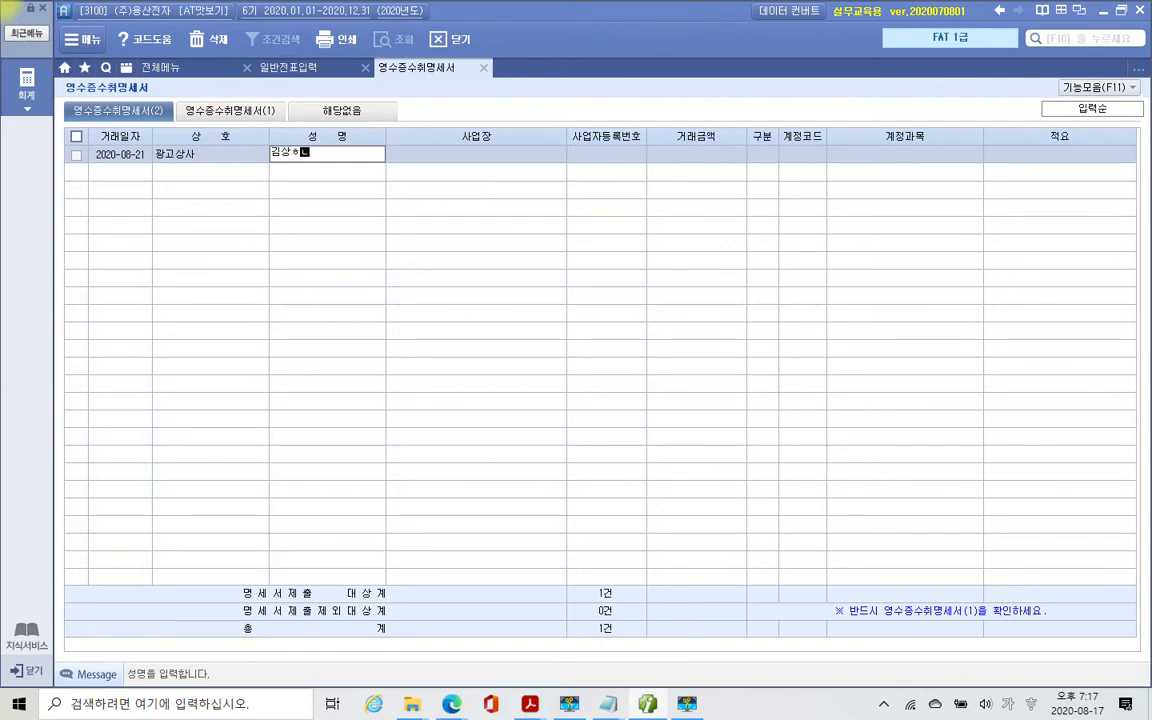
key("Return")
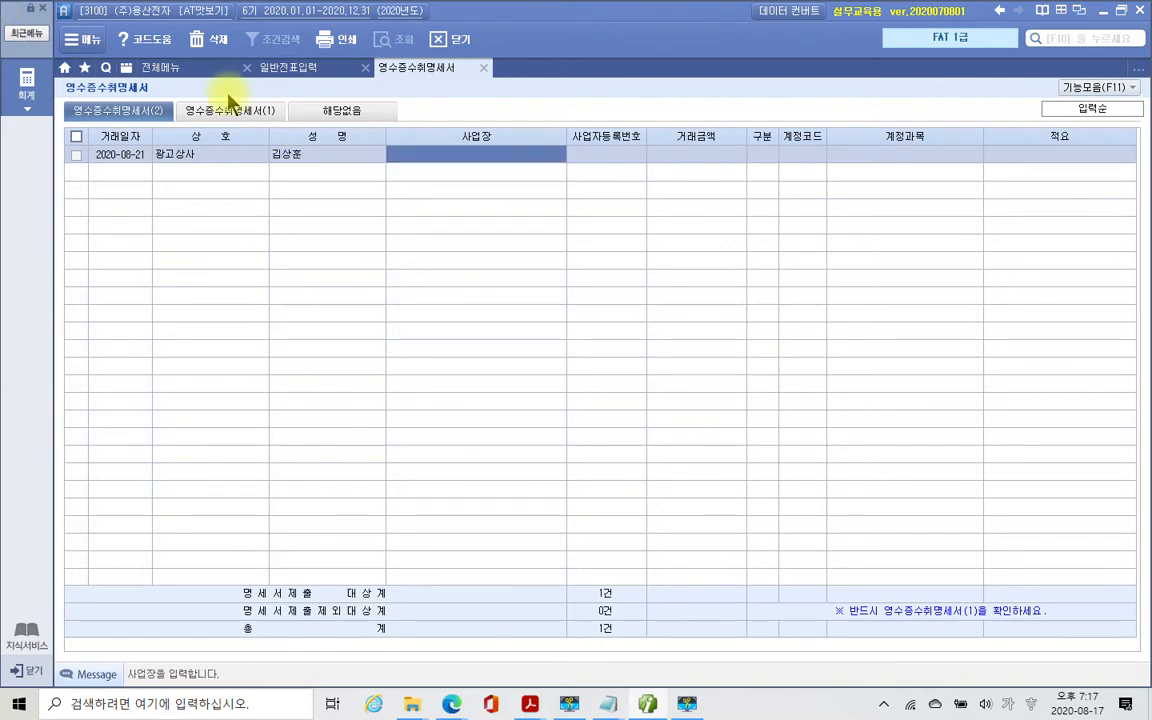
type("서울시 구로")
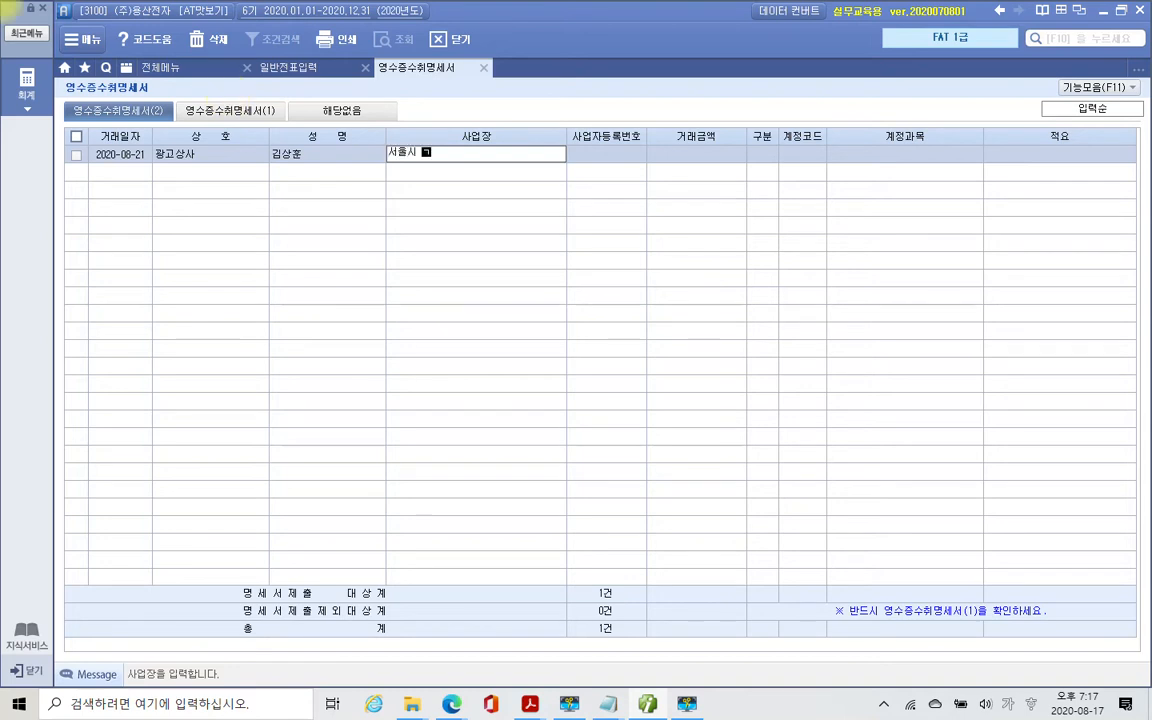
type("구 경인로 472")
key("Return")
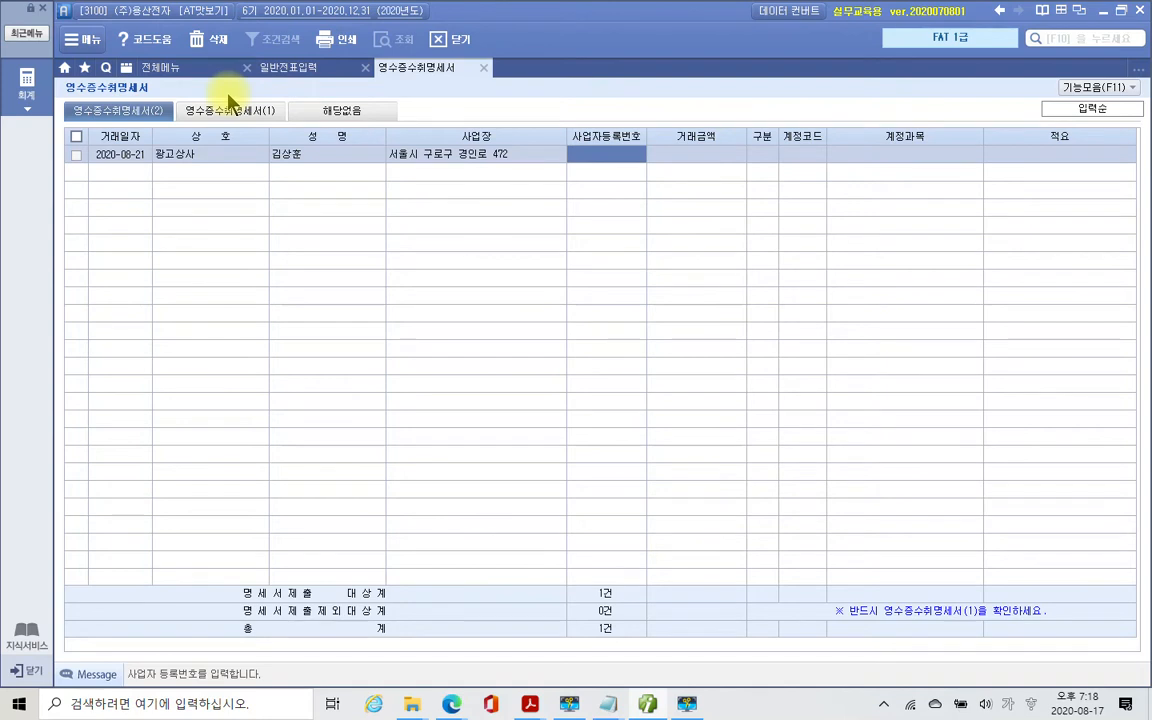
Enter the supplier's 사업자등록번호 from the receipt and a 거래금액 of 120,000.
type("10")
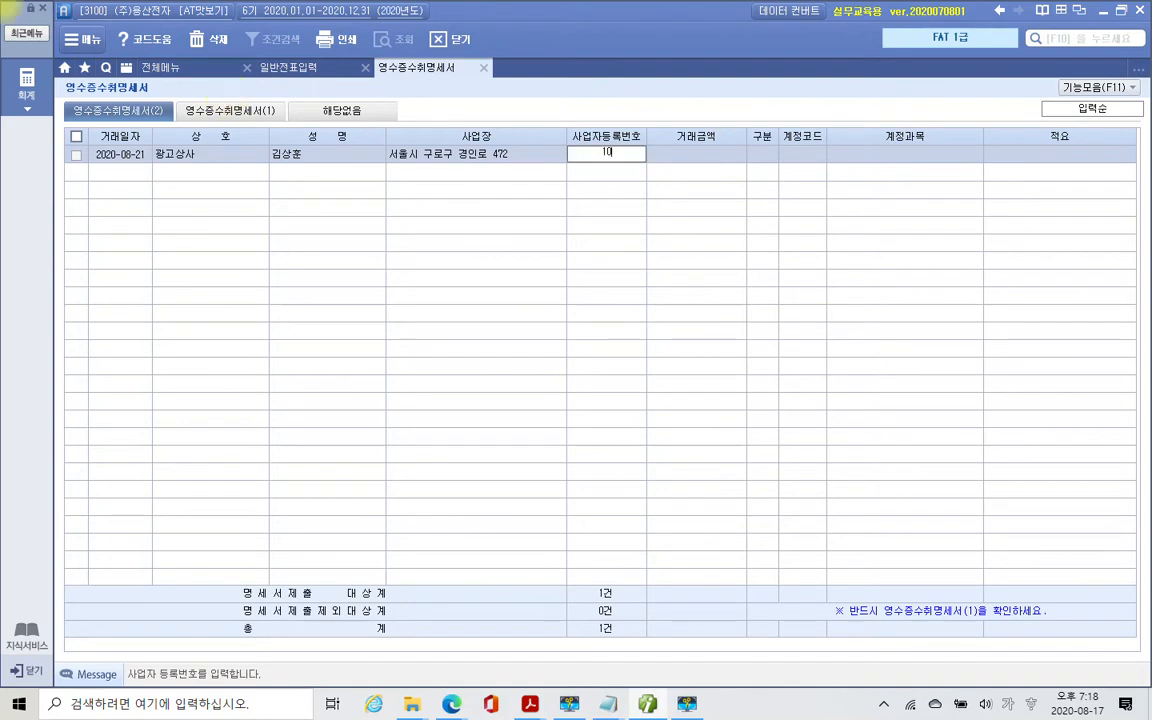
type("5-36-")
type("14583")
key("Return")
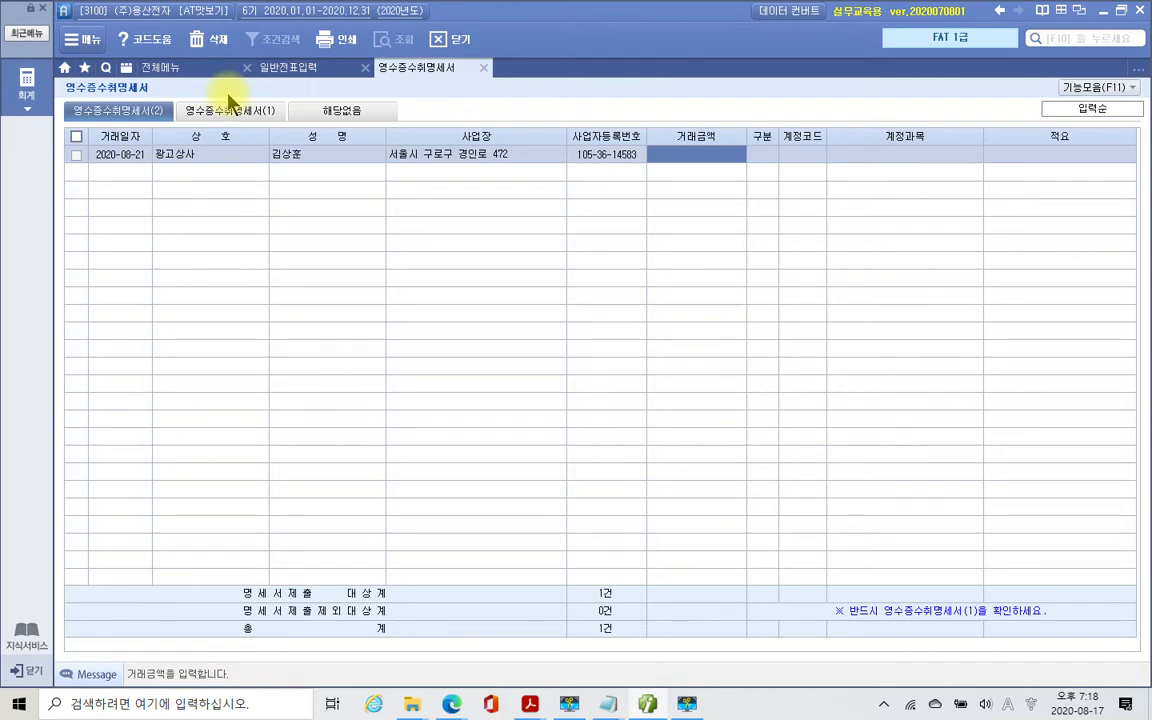
type("1200000")
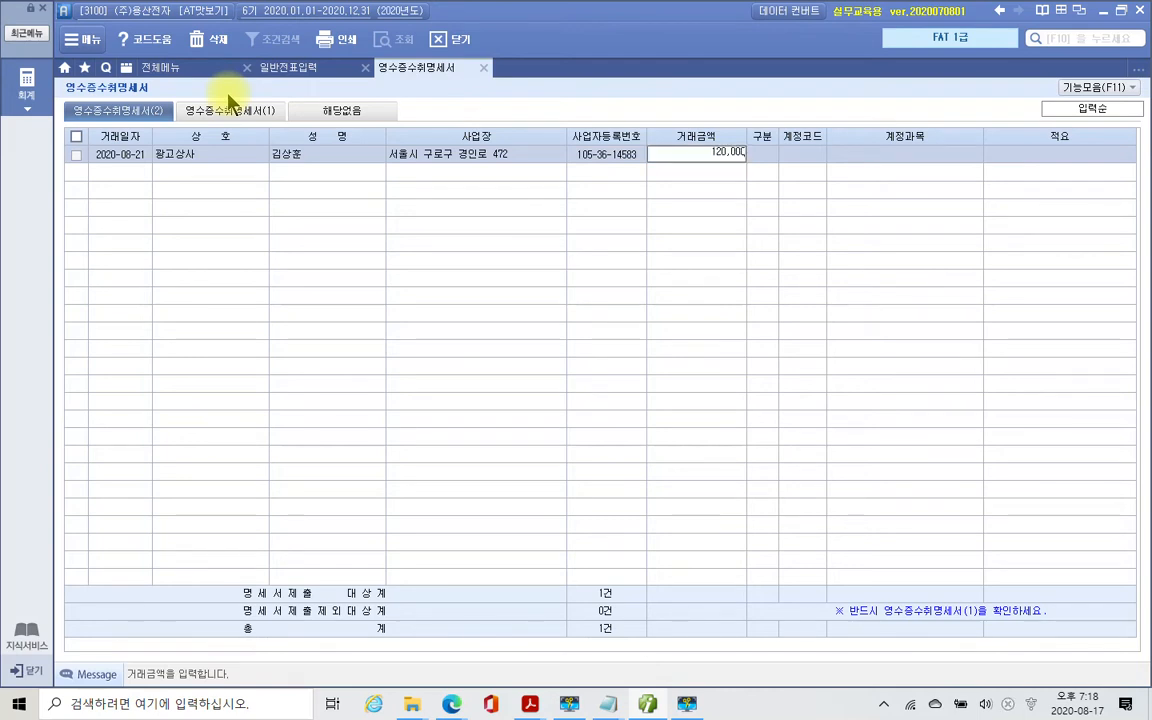
key("Return")
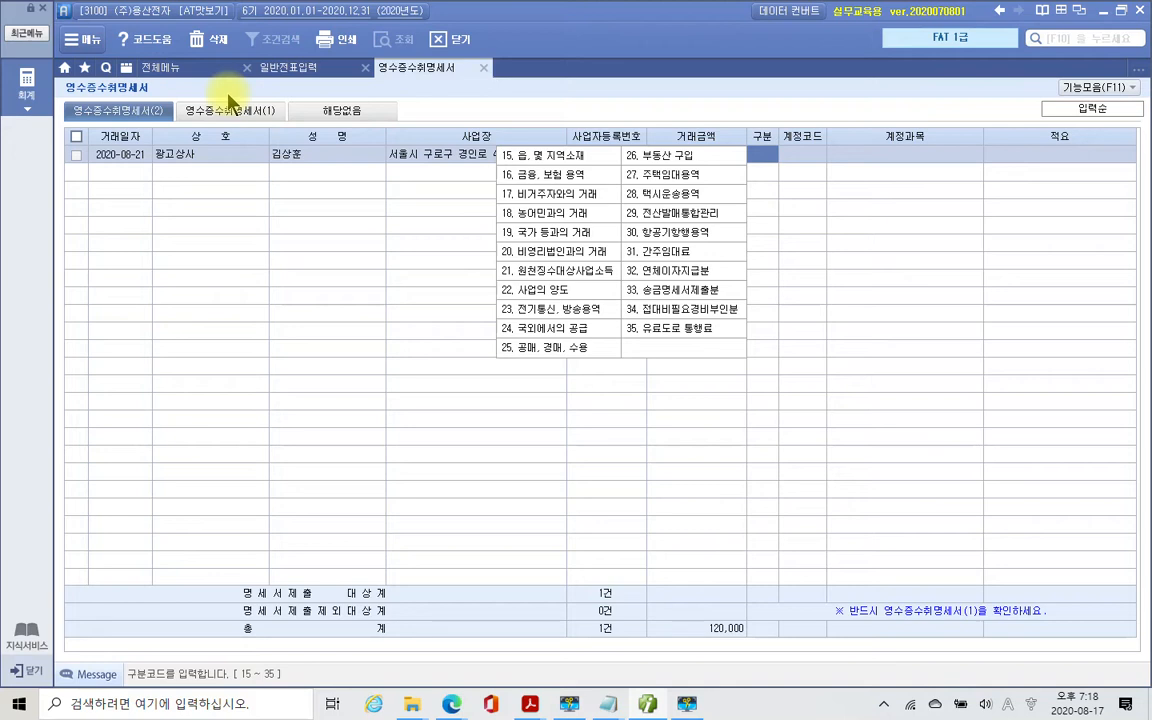
Leave 구분 blank and assign account code 833 광고선전비 to the 광고상사 row.
key("Return")
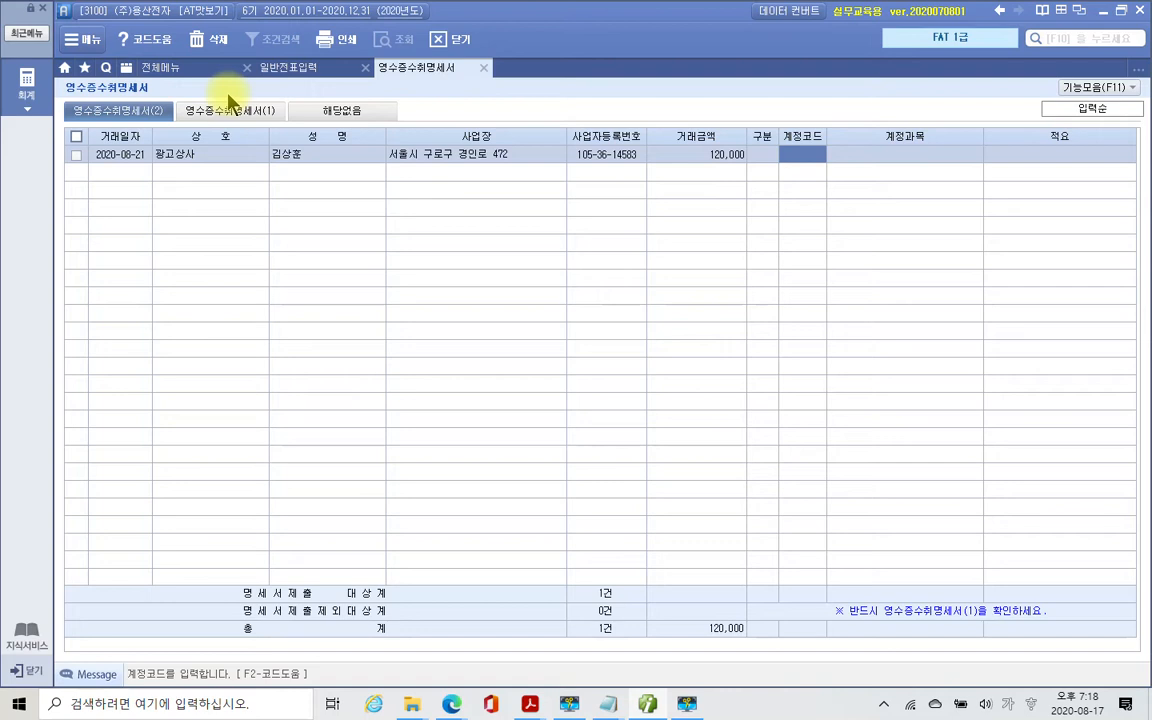
key("F2")
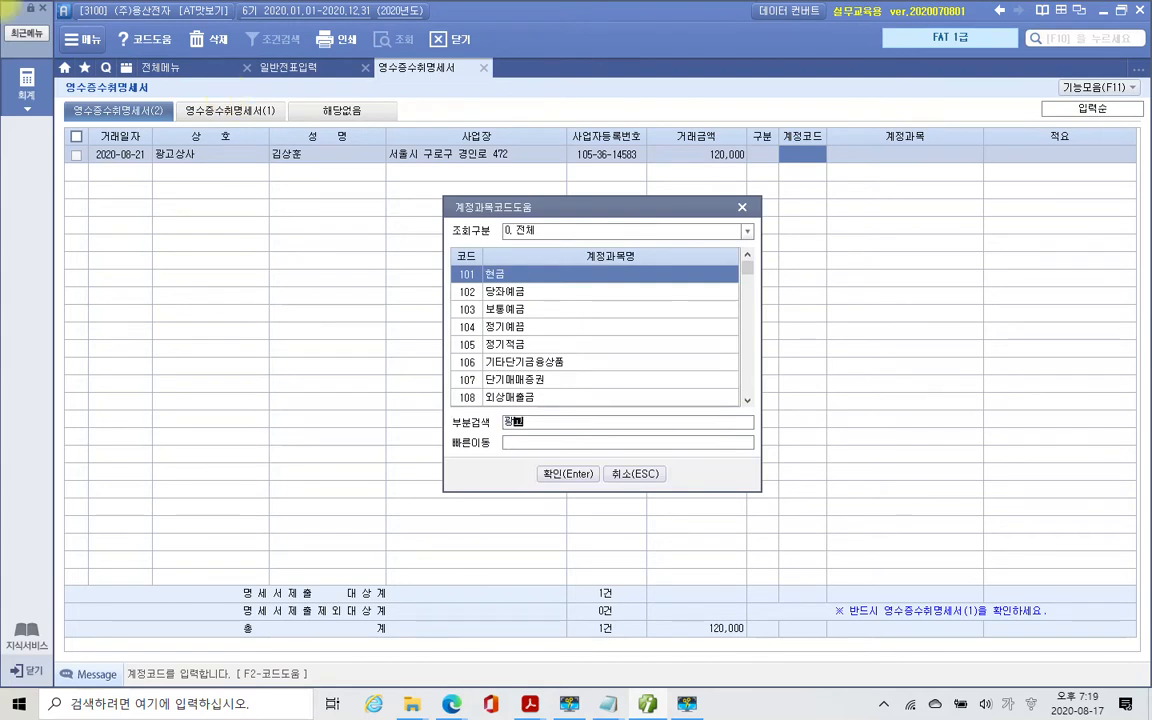
type("광고")
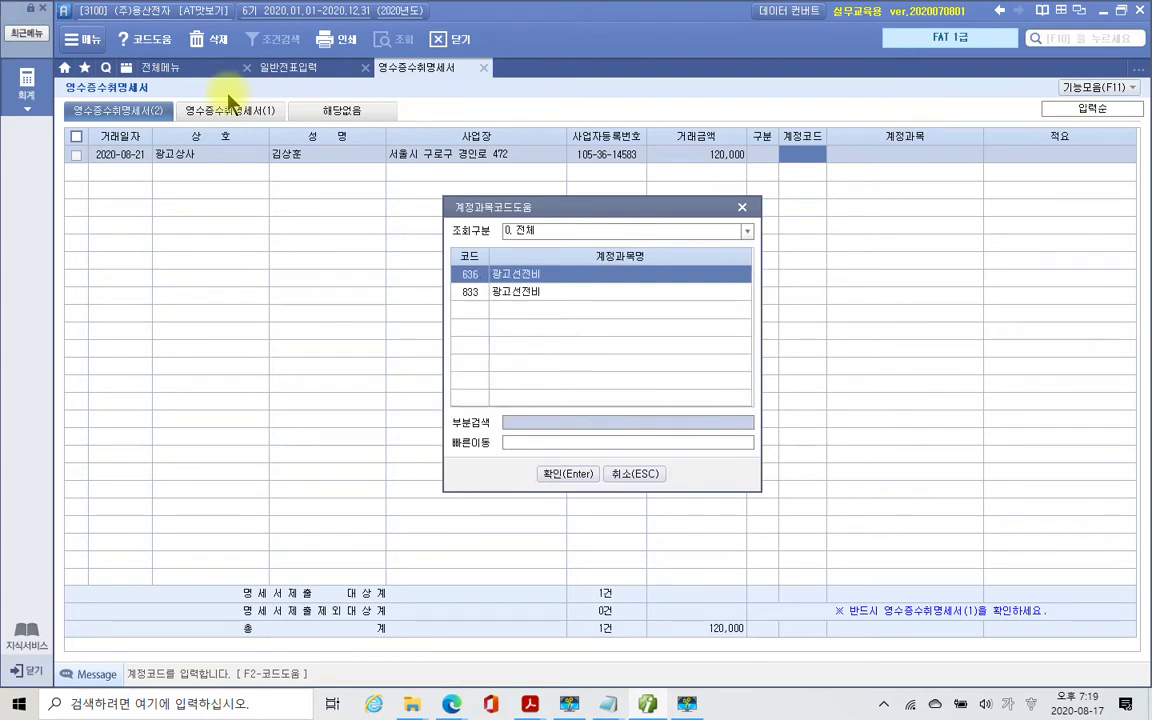
key("Down")
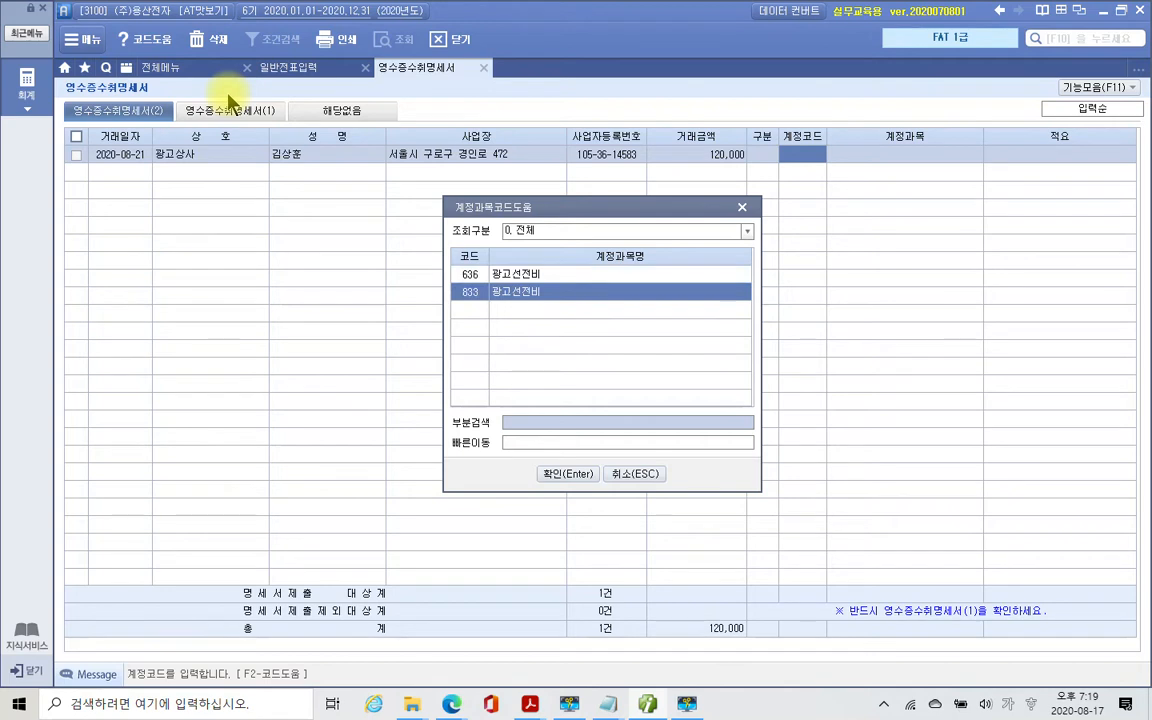
key("Return")
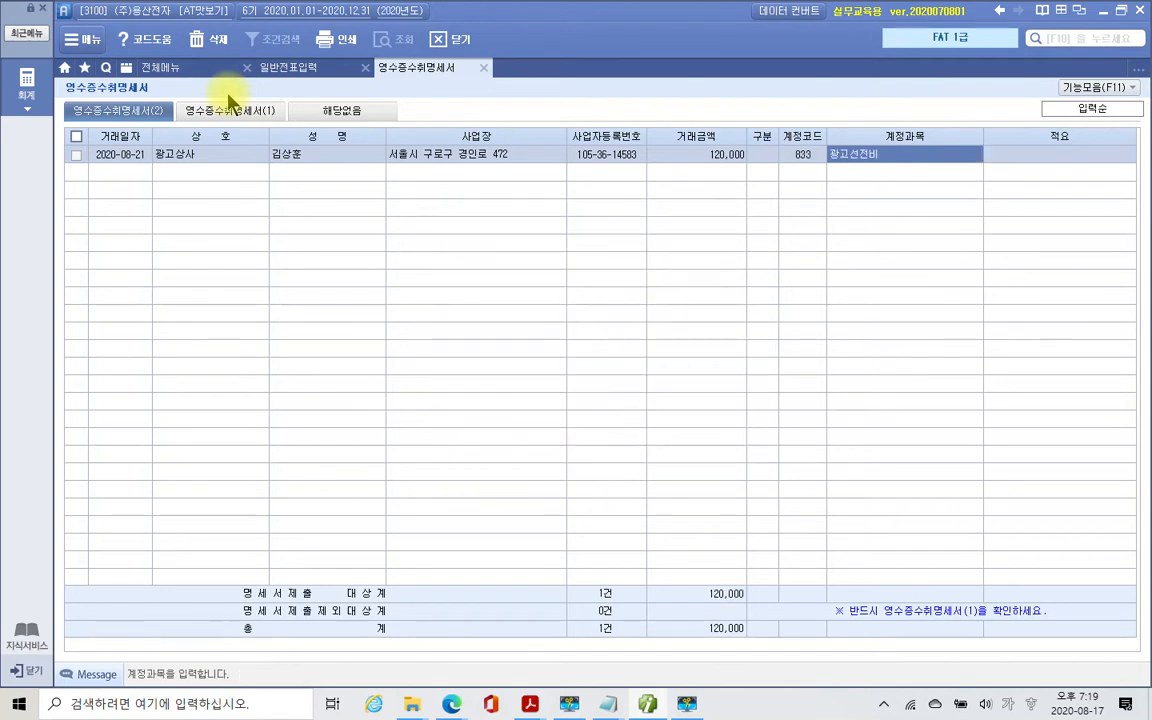
key("Return")
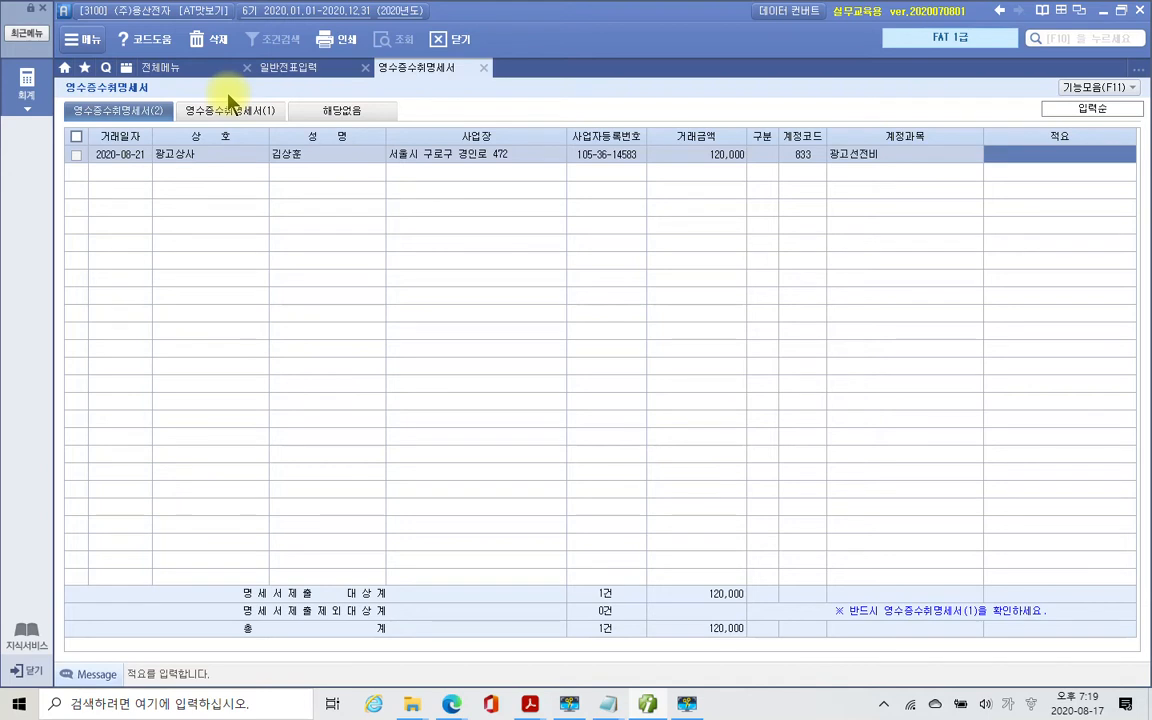
Enter 마우스패드 구입 as the 적요 of the 광고상사 row in 영수증수취명세서(2).
type("마")
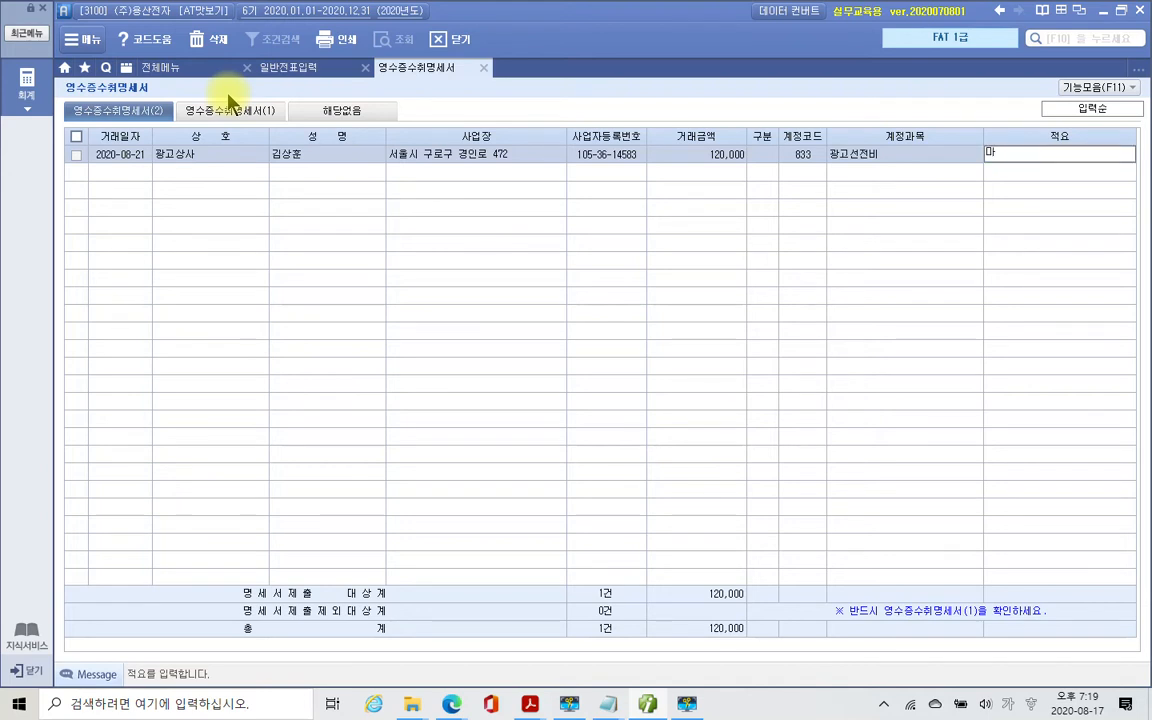
type("우스패드 구입")
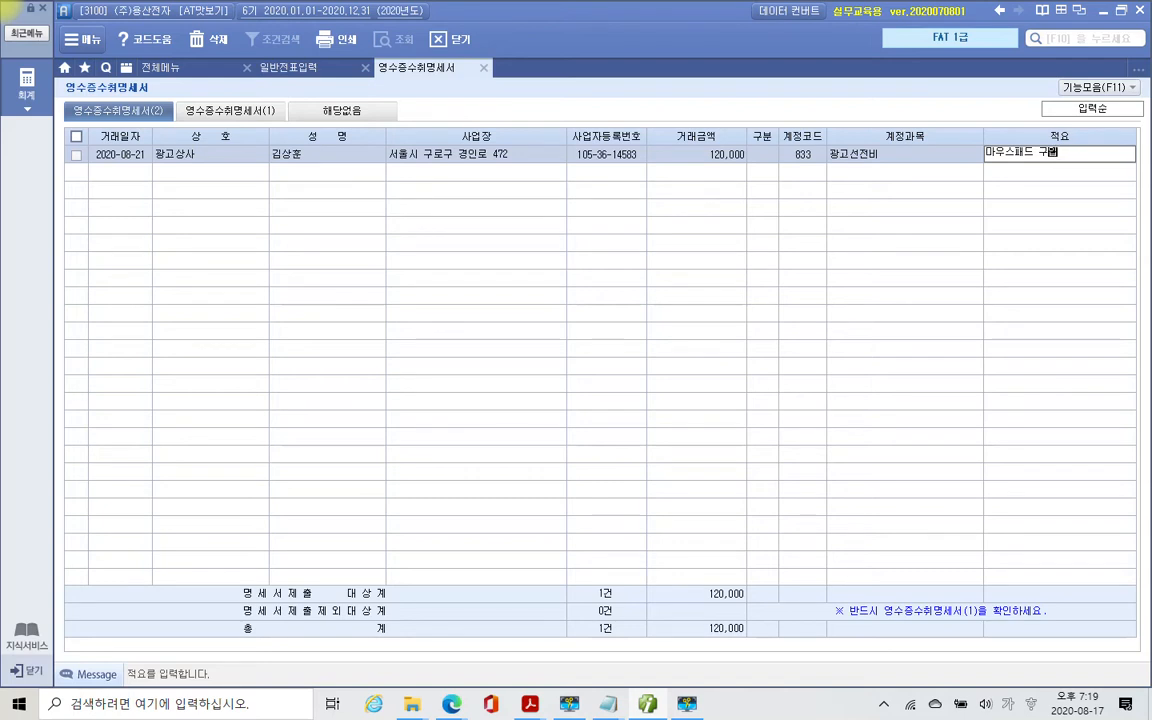
key("Return")
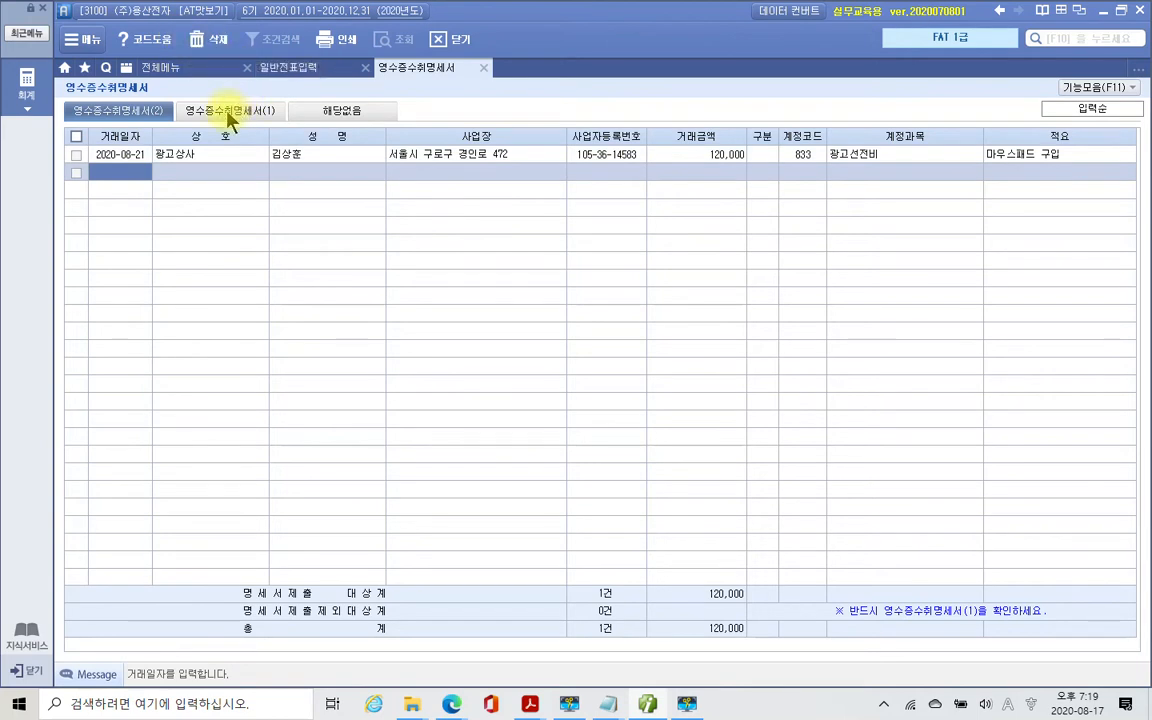
Open 영수증수취명세서(1) and check 건수 and 금액 under 총계 and 명세서제출 대상, along with the 명세서(2)불러오기 option.
left_click(228, 112)
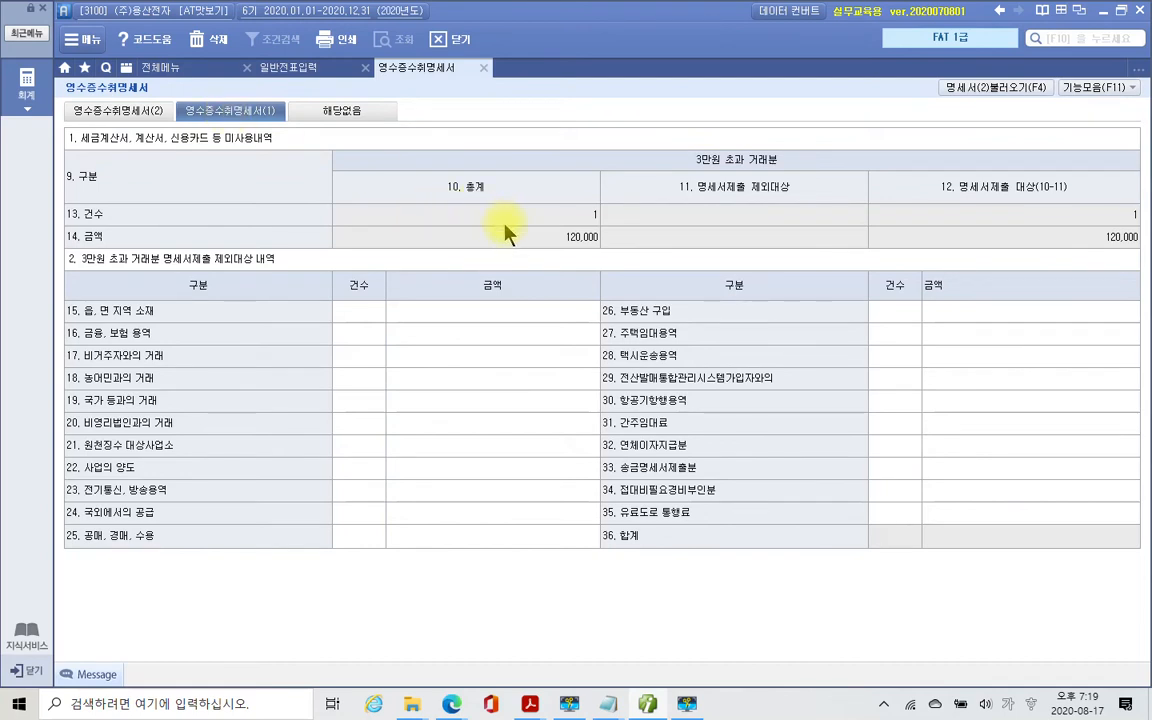
mouse_move(516, 194)
left_mouse_down()
mouse_move(587, 253)
mouse_move(613, 259)
left_mouse_up()
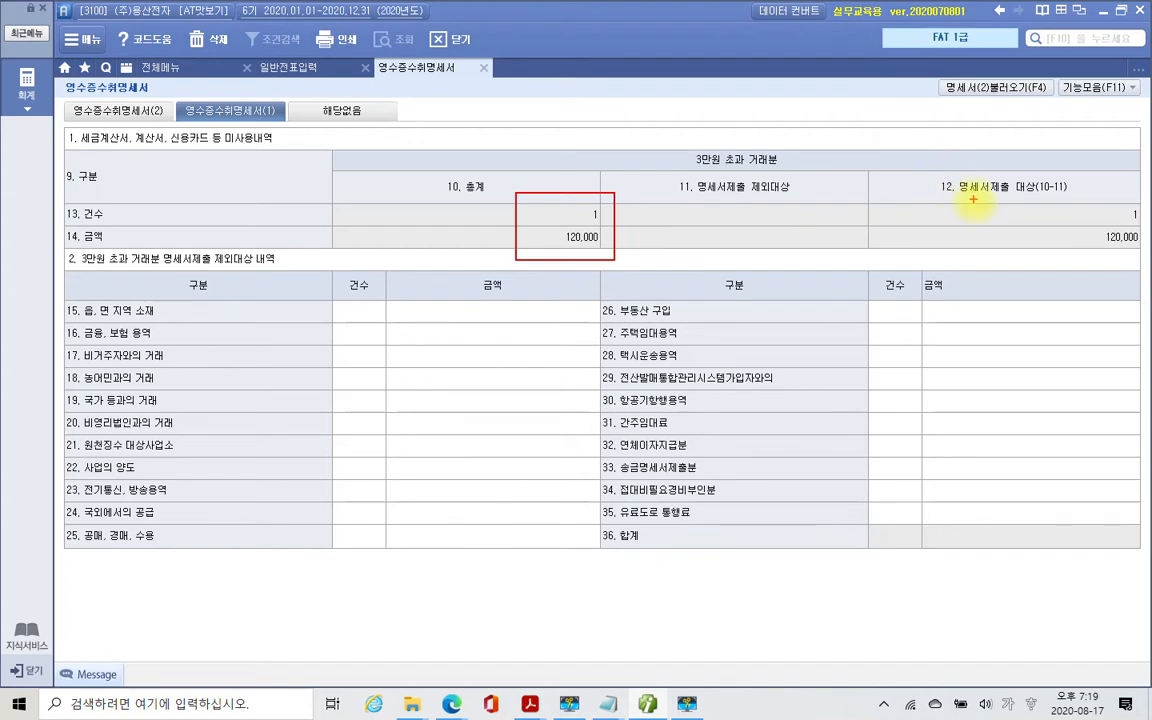
left_click_drag(1082, 200, 1146, 256)
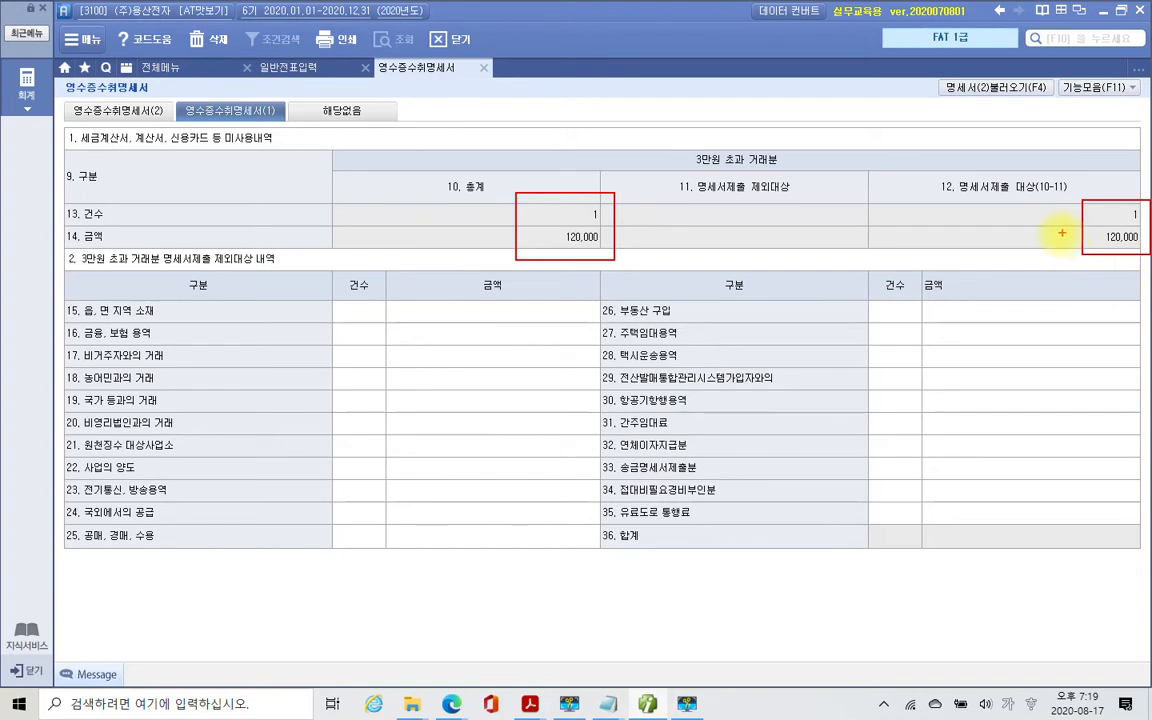
mouse_move(1040, 113)
left_mouse_down()
mouse_move(935, 100)
mouse_move(990, 64)
mouse_move(1045, 72)
left_mouse_up()
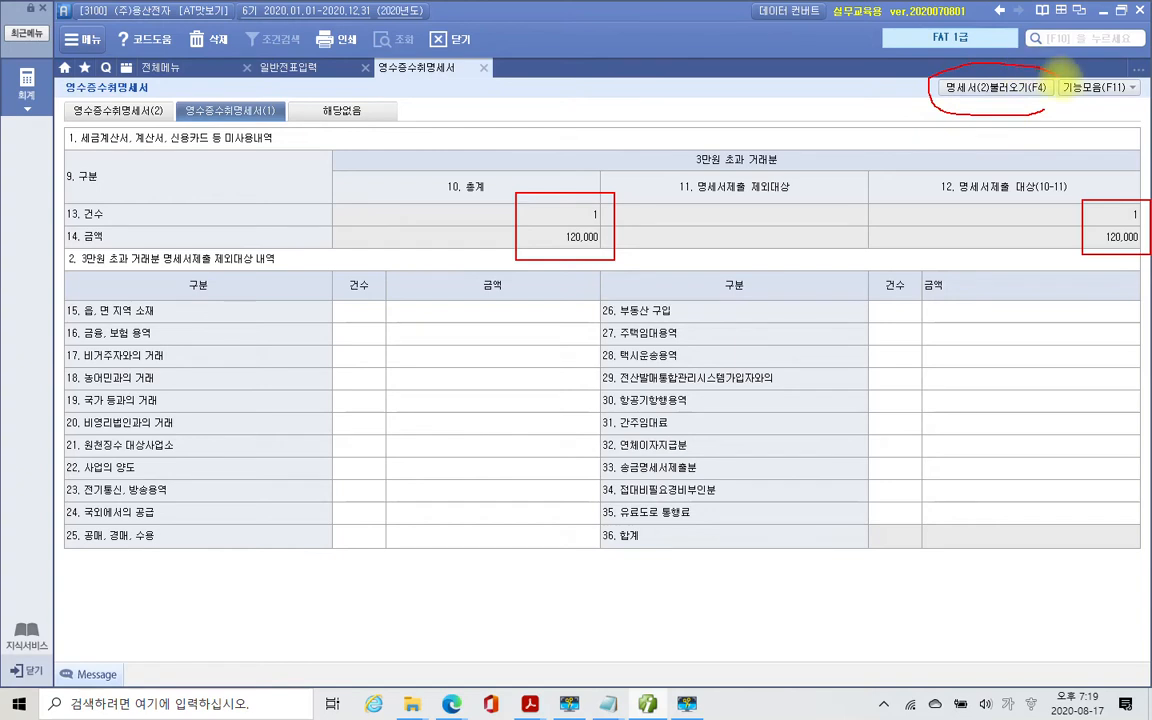
mouse_move(950, 157)
left_mouse_down()
mouse_move(997, 94)
mouse_move(1005, 108)
left_mouse_up()
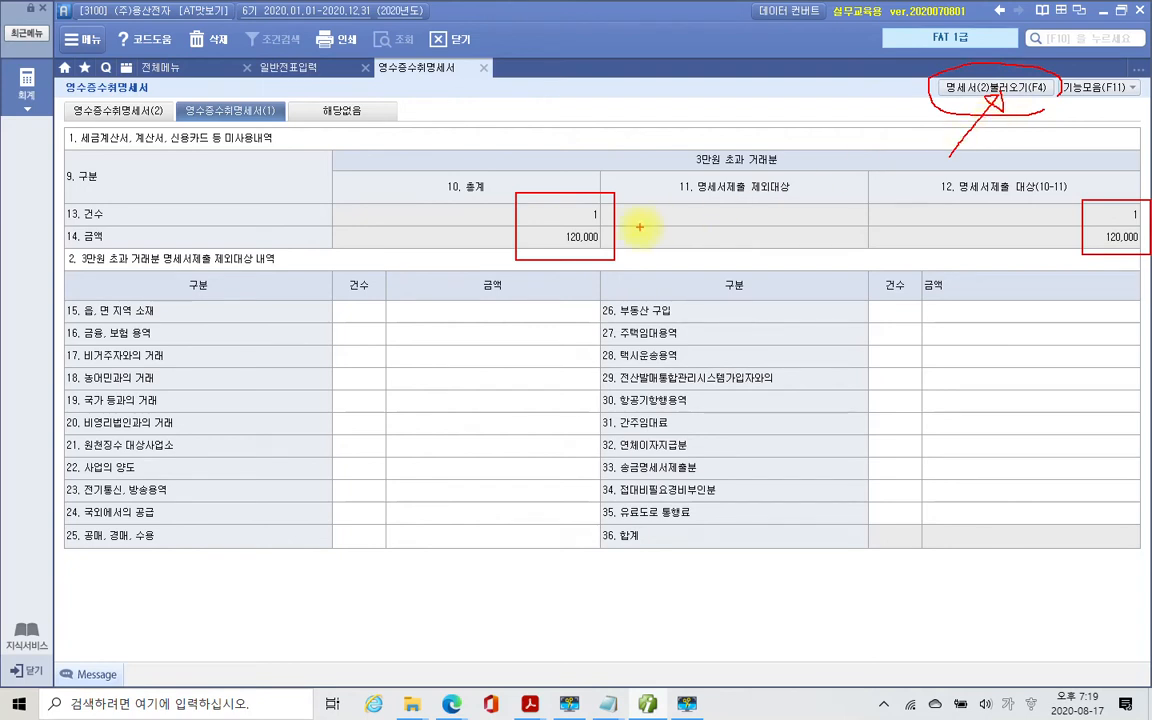
key("Escape")
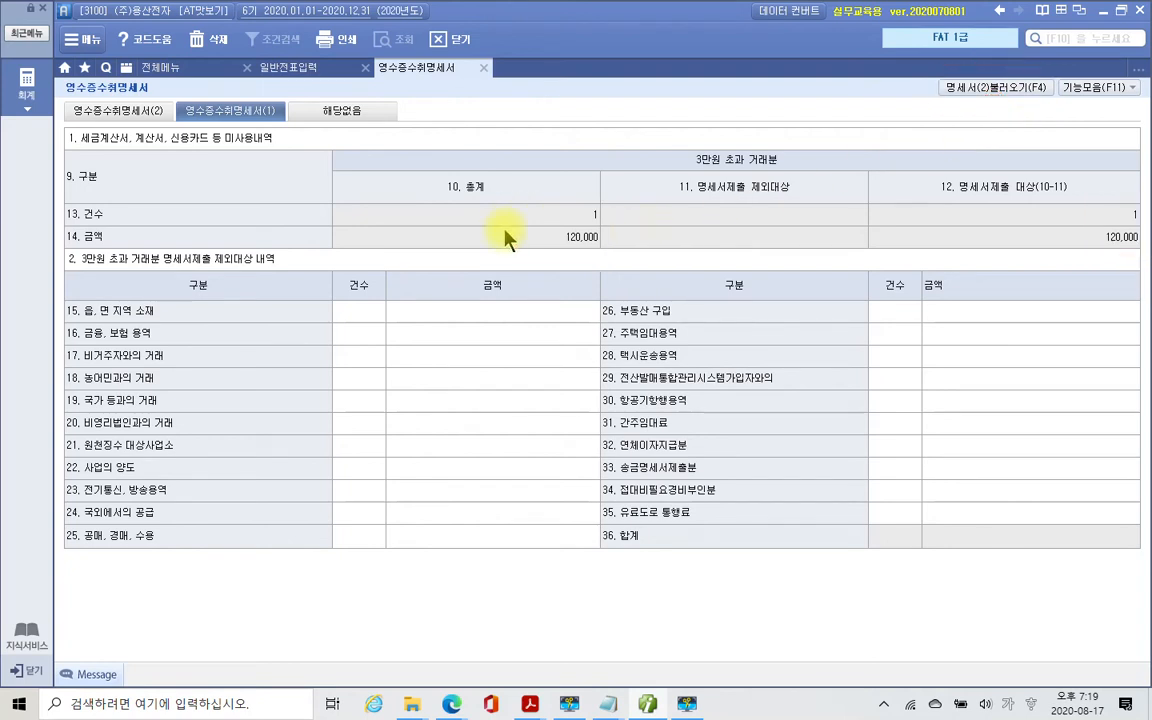
Close 영수증수취명세서 and save its contents.
left_click(483, 68)
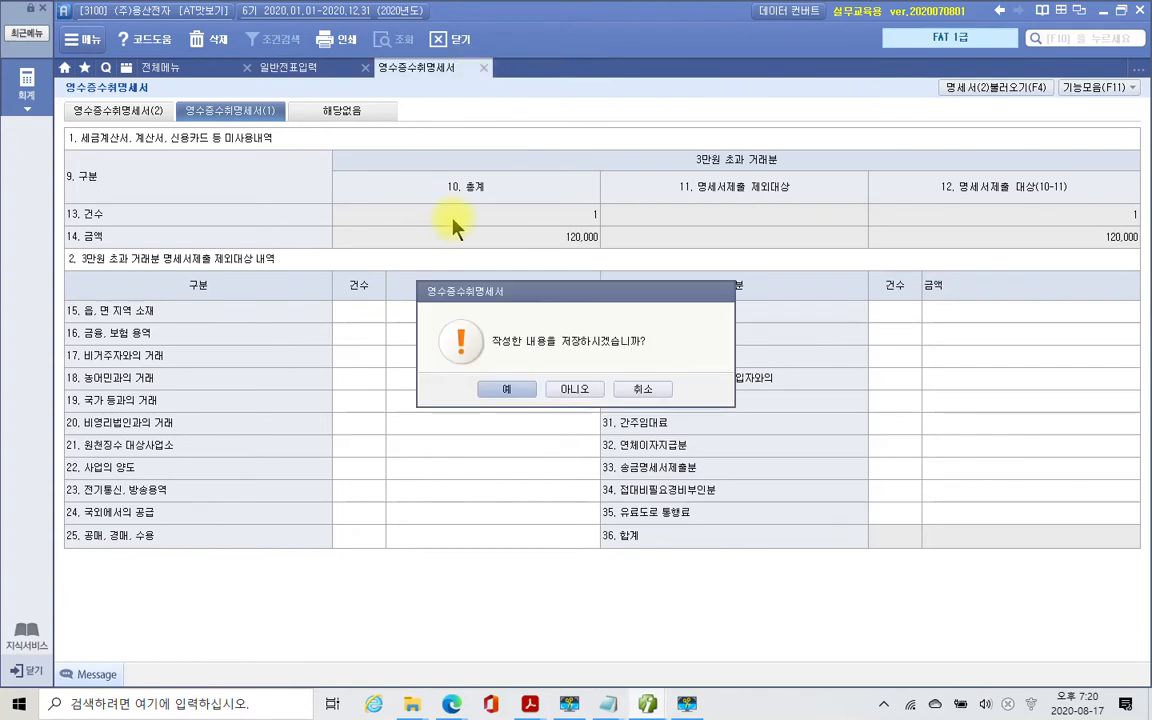
left_click_drag(520, 292, 425, 251)
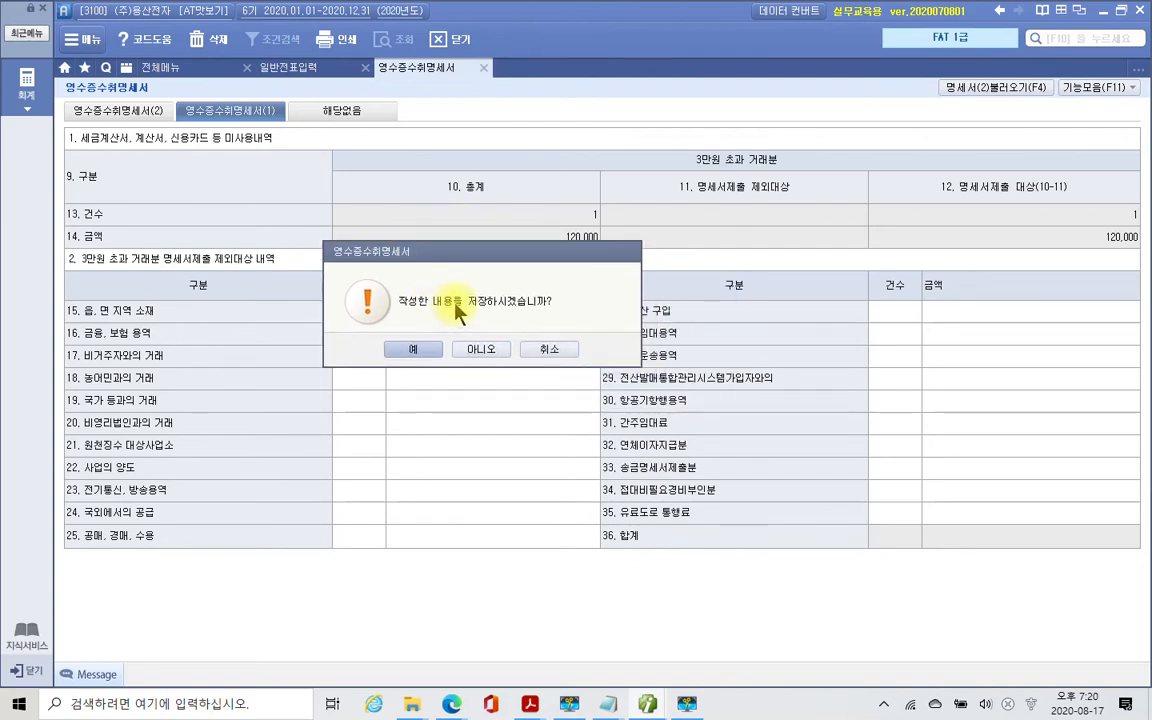
left_click_drag(452, 256, 520, 228)
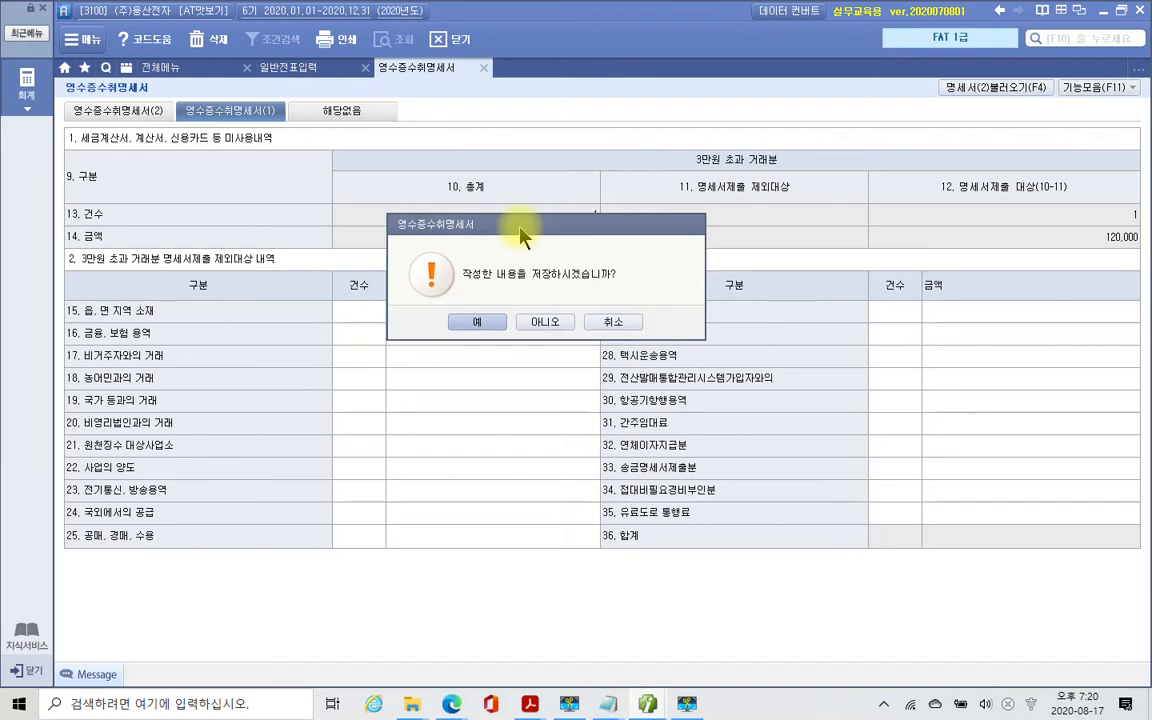
left_click(474, 320)
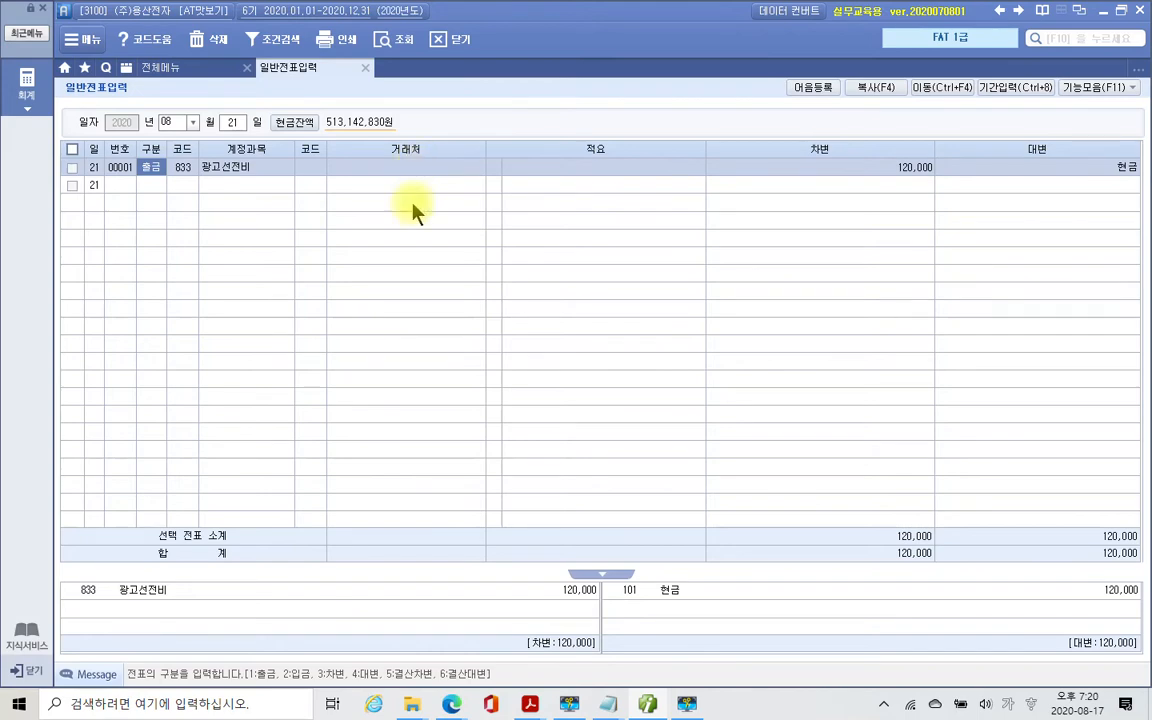
Switch to 04 4부 1-4장.pdf in Acrobat Reader and compare the work with problem 4's 수행 결과 and 수행 tip.
mouse_move(530, 704)
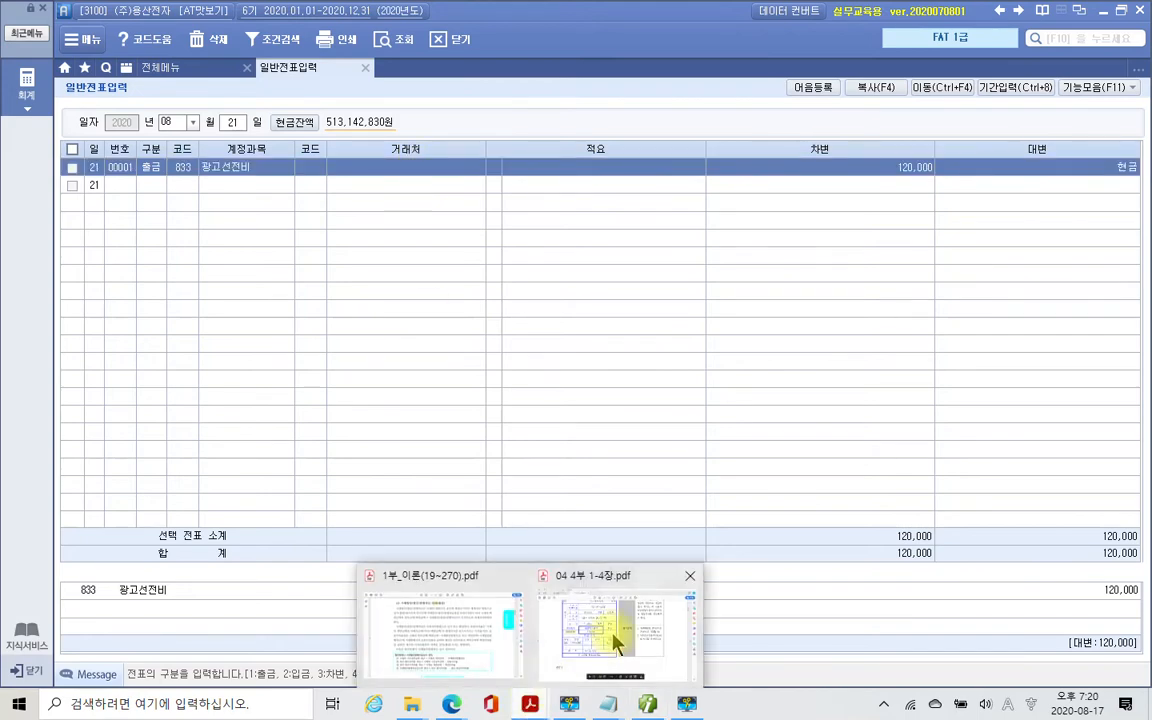
left_click(610, 620)
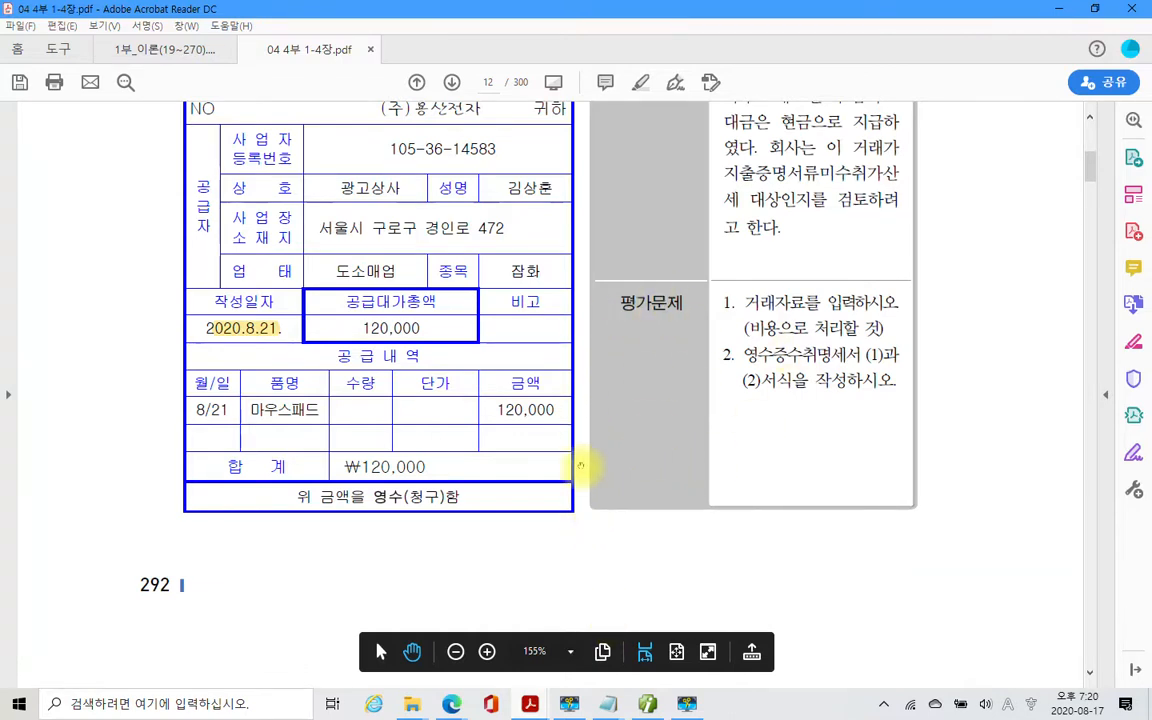
scroll(571, 483, "down", 10)
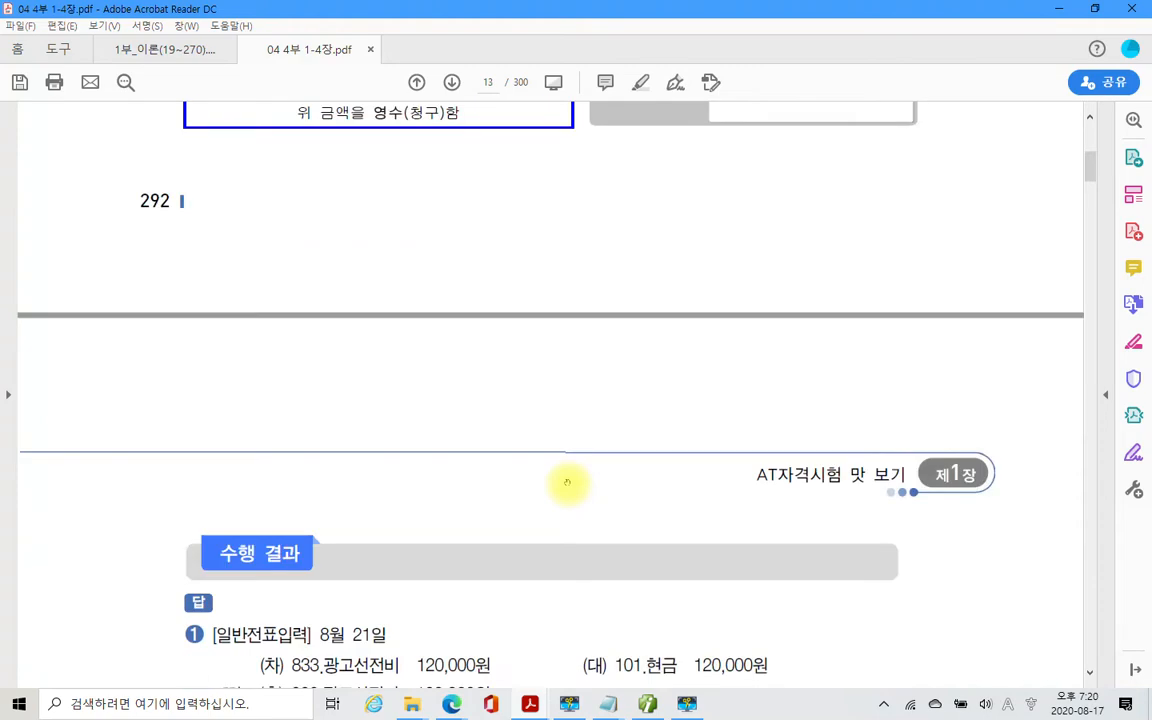
scroll(567, 483, "down", 5)
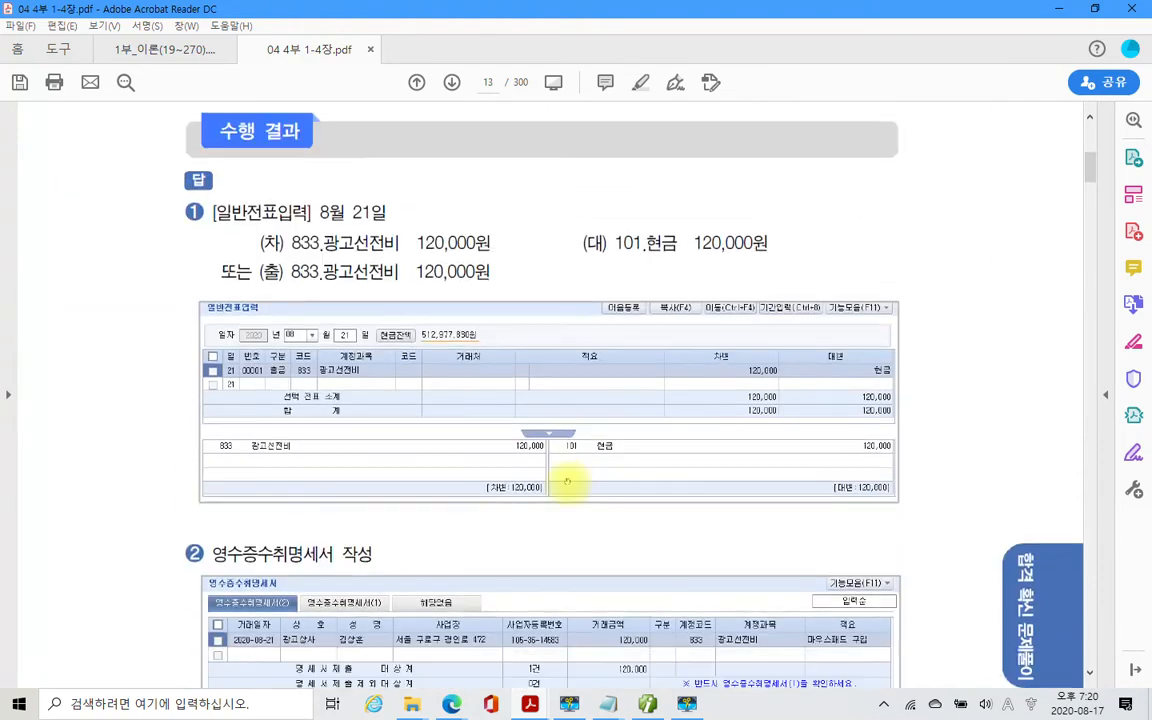
scroll(567, 477, "down", 2)
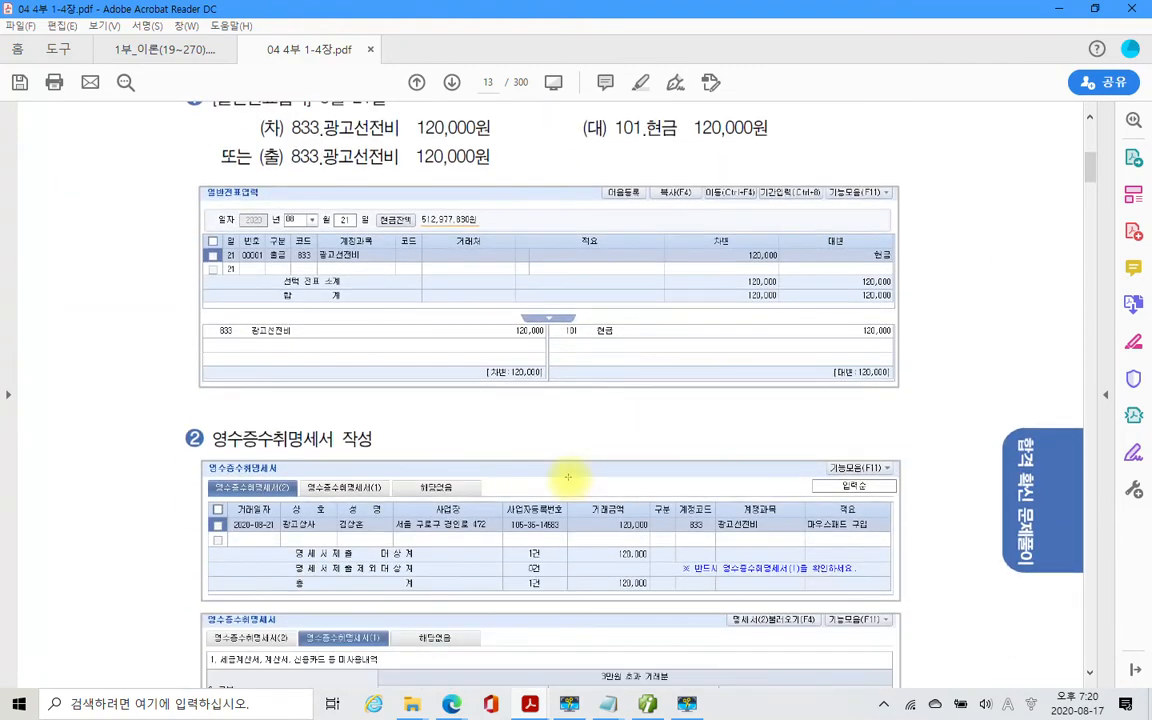
scroll(567, 477, "down", 7)
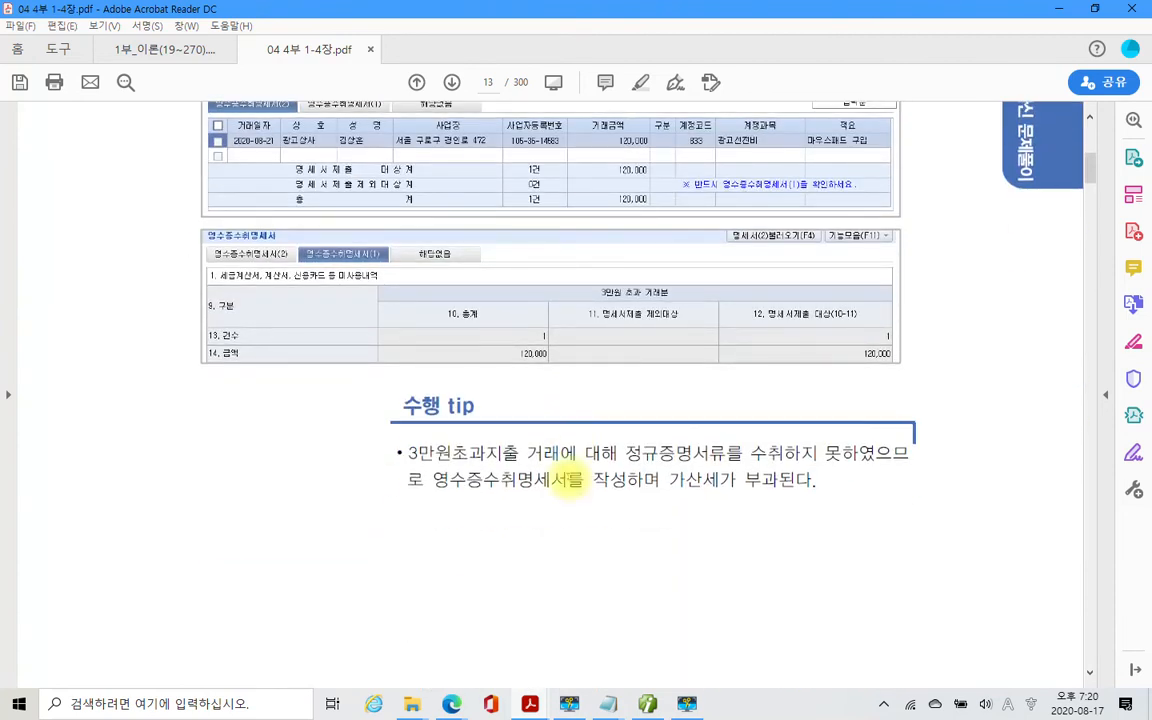
scroll(567, 481, "down", 1)
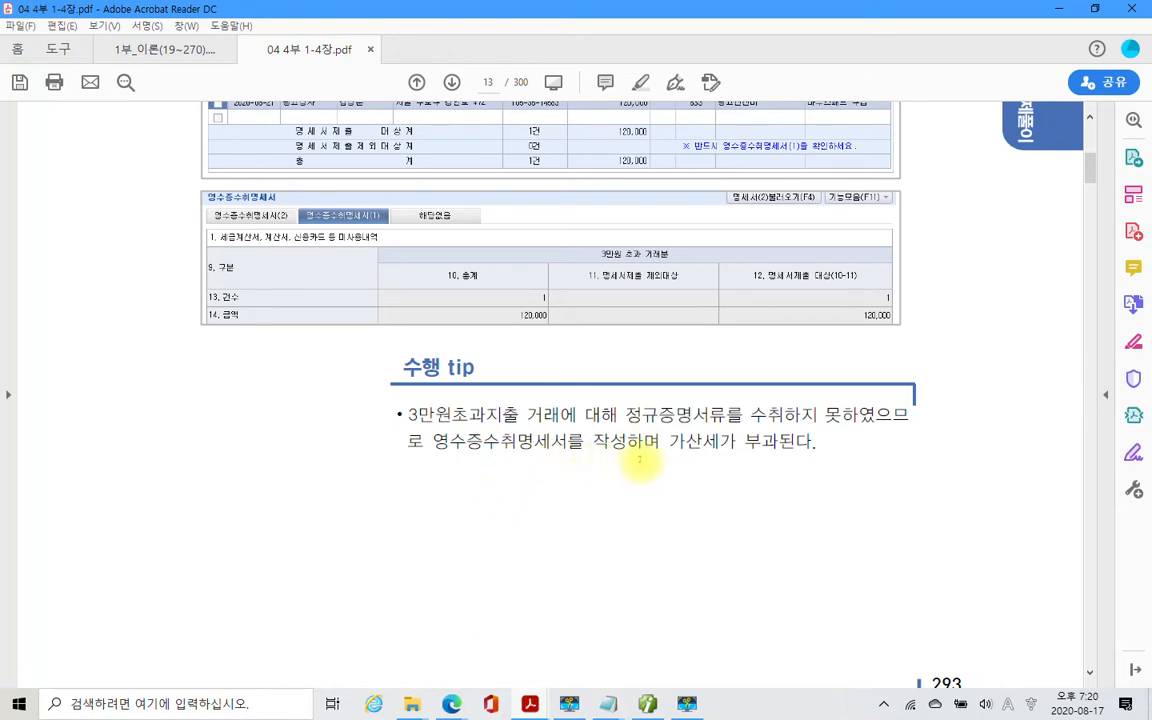
scroll(640, 460, "down", 3)
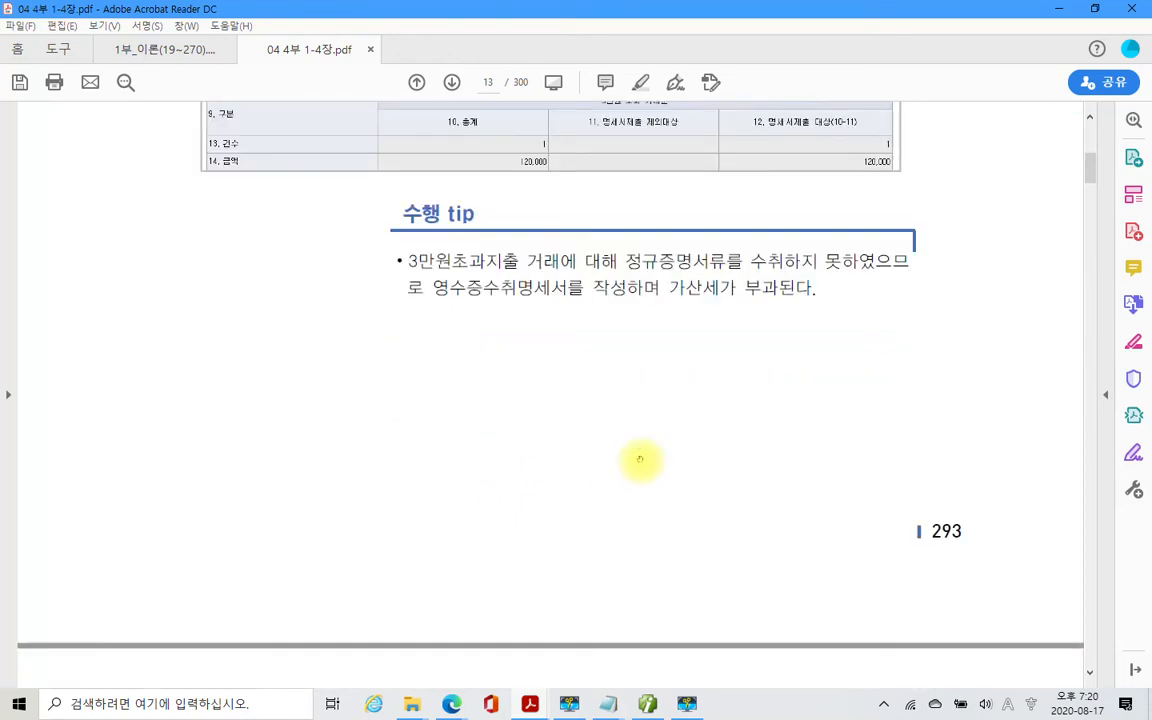
scroll(640, 460, "down", 2)
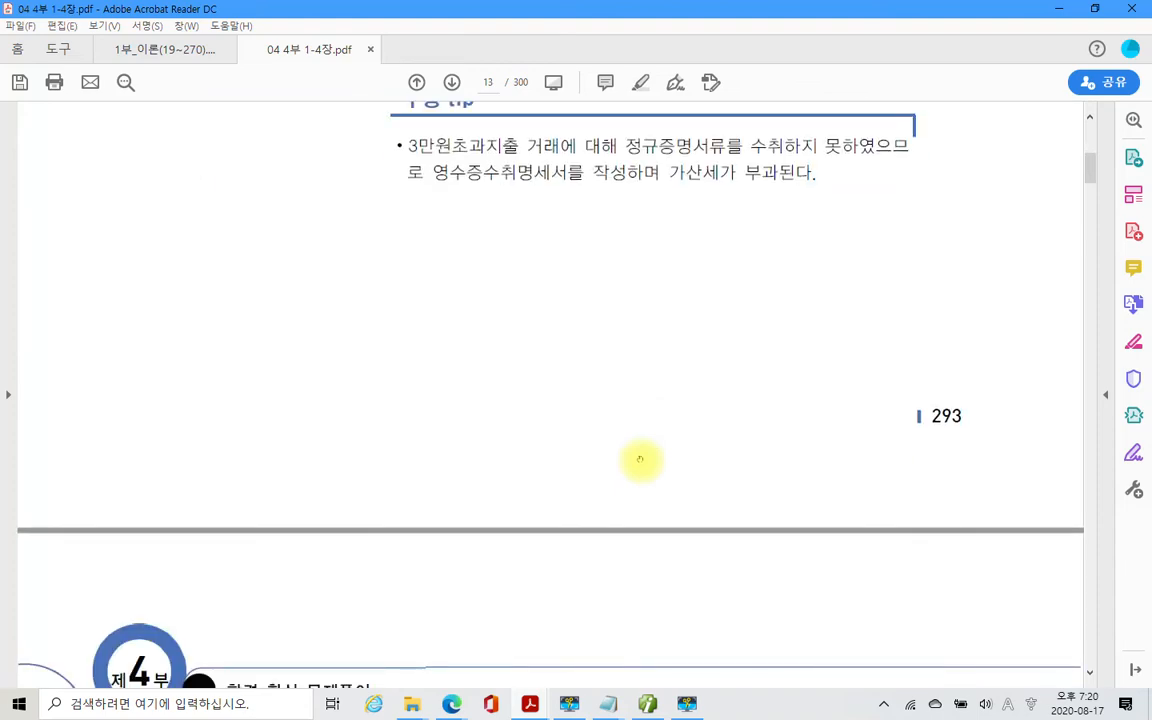
Go to problem 5, 자동차세 납부, and highlight 자동차세 in its 자료설명 text.
scroll(640, 460, "down", 10)
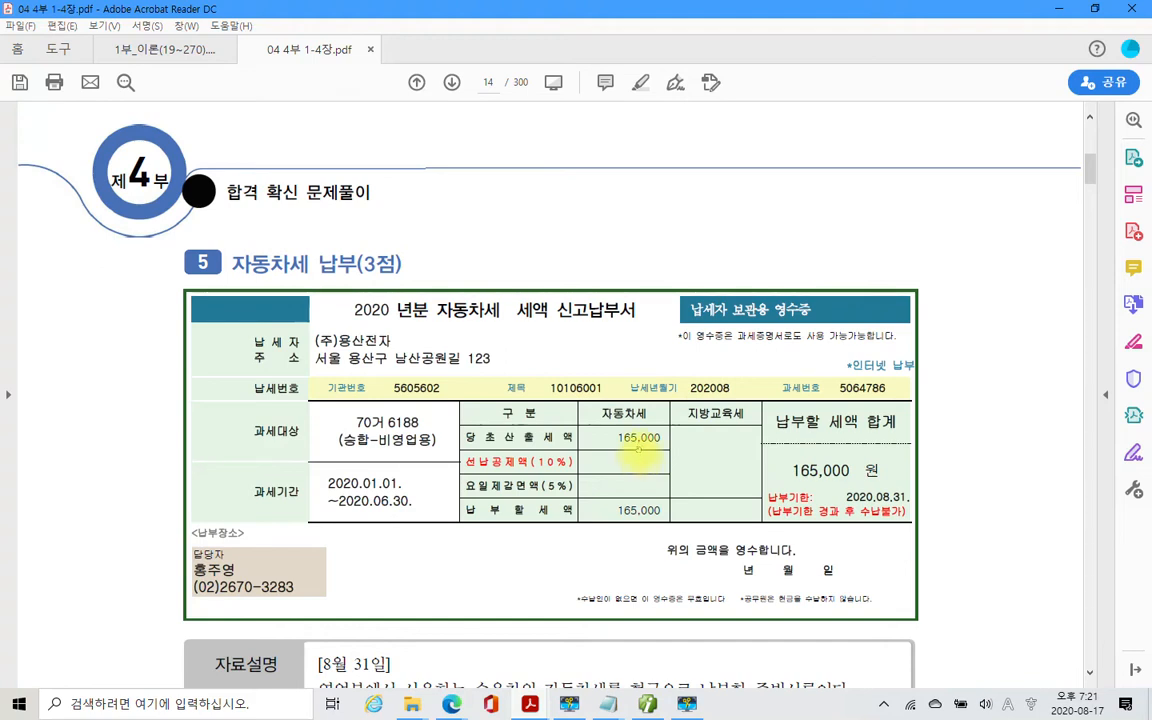
scroll(638, 450, "down", 2)
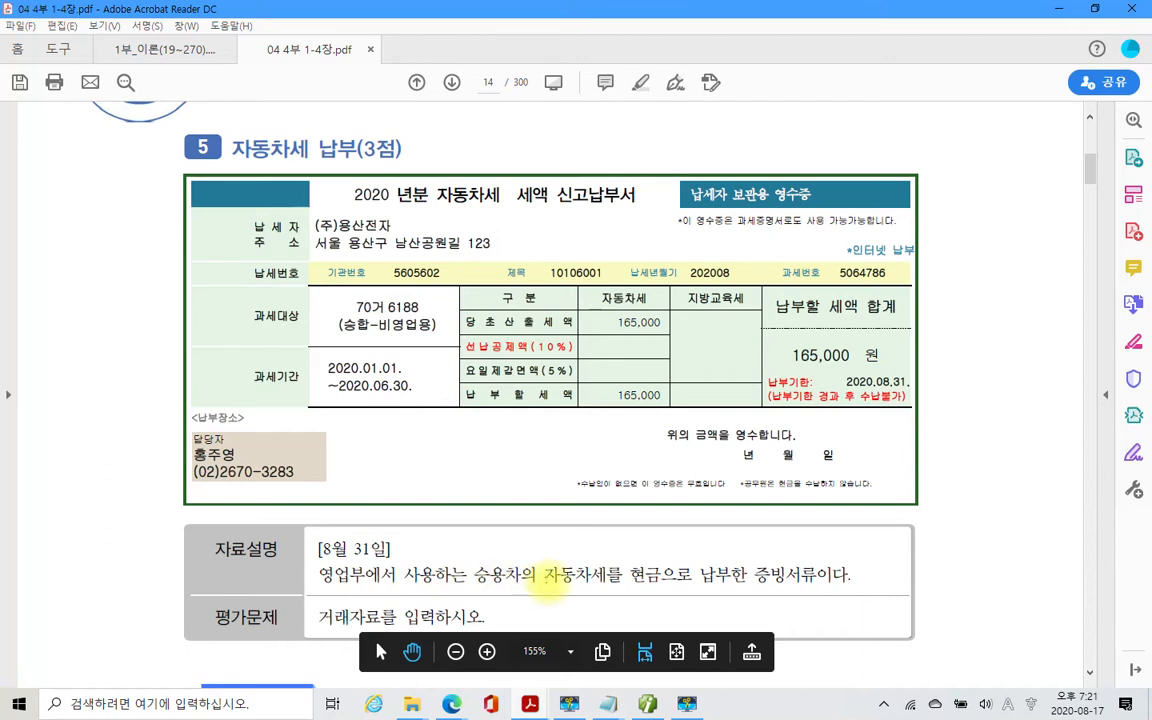
left_click_drag(544, 576, 617, 578)
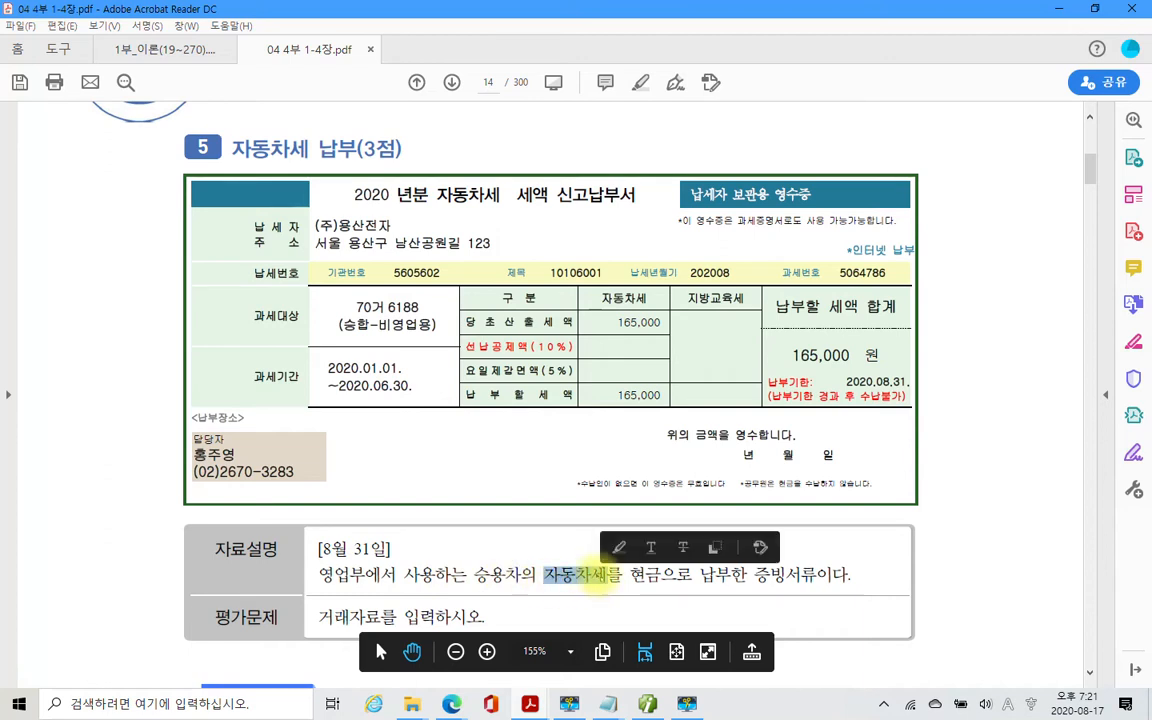
right_click(617, 590)
left_click(636, 488)
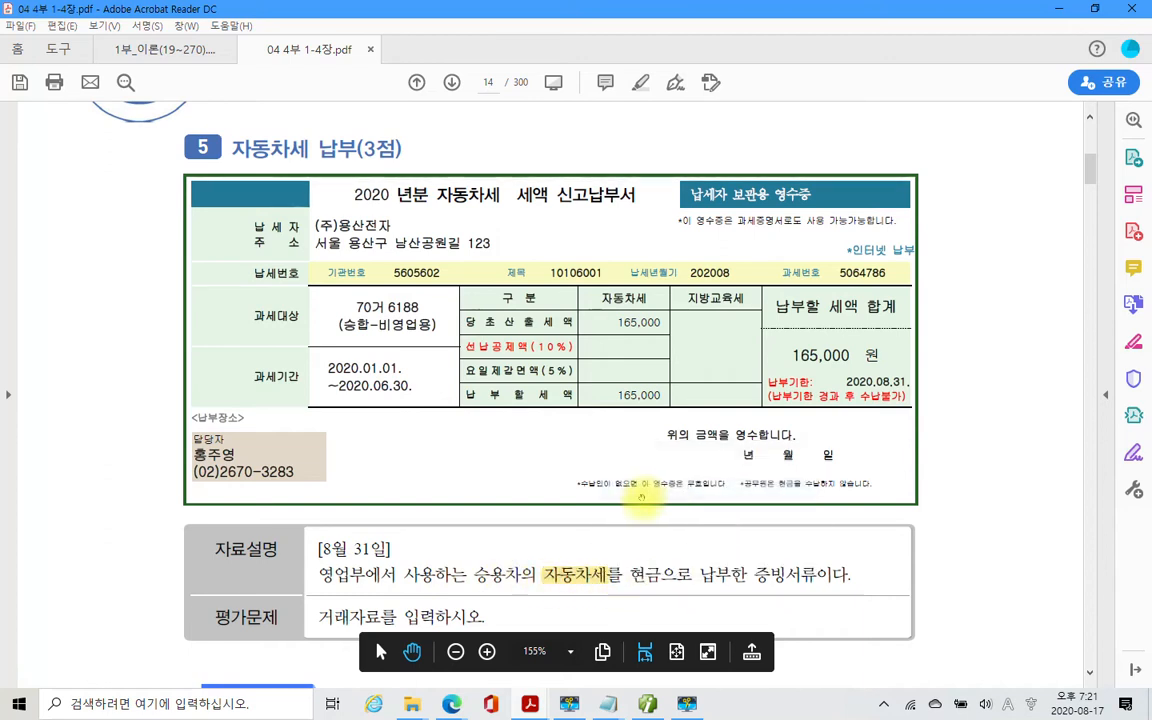
Highlight 자동차세 in the title of problem 5's 2020년분 세액 신고납부서.
scroll(496, 604, "down", 3)
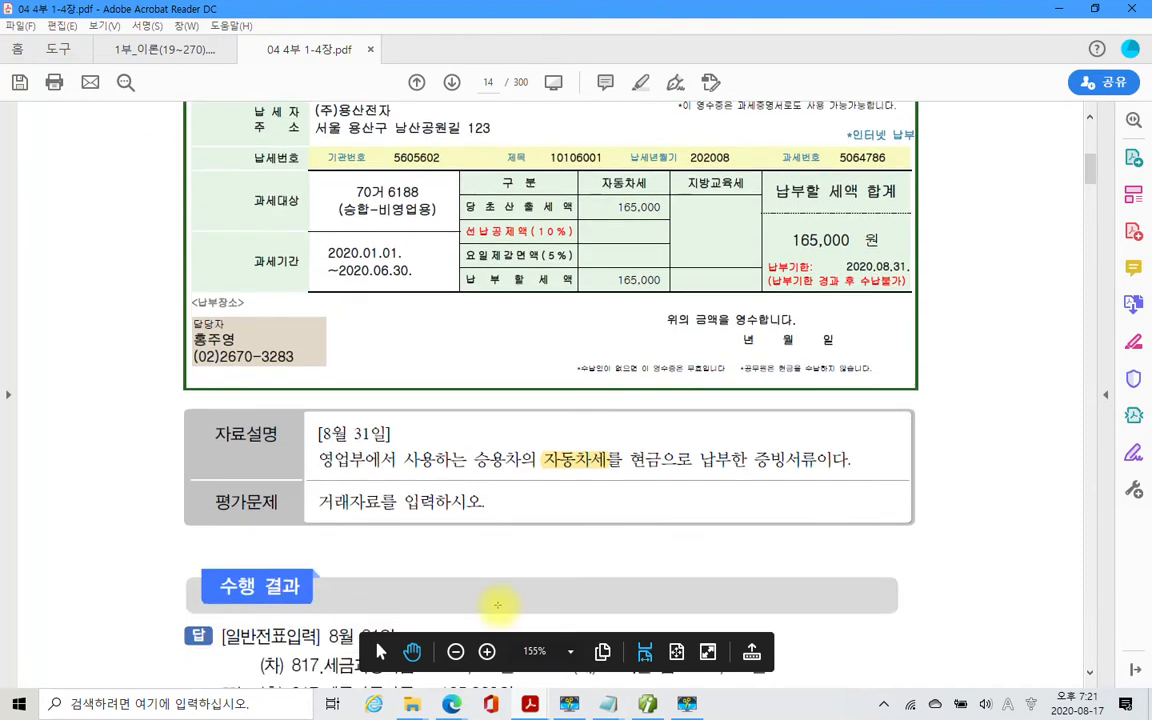
scroll(497, 605, "up", 2)
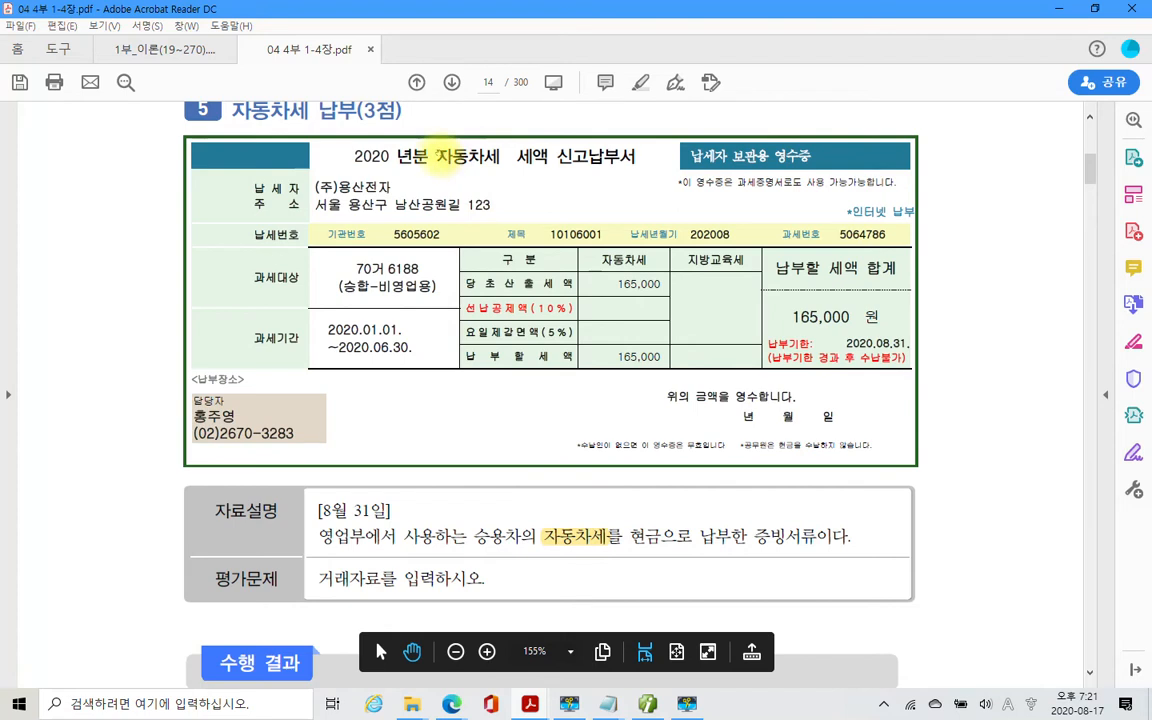
left_click_drag(437, 157, 500, 158)
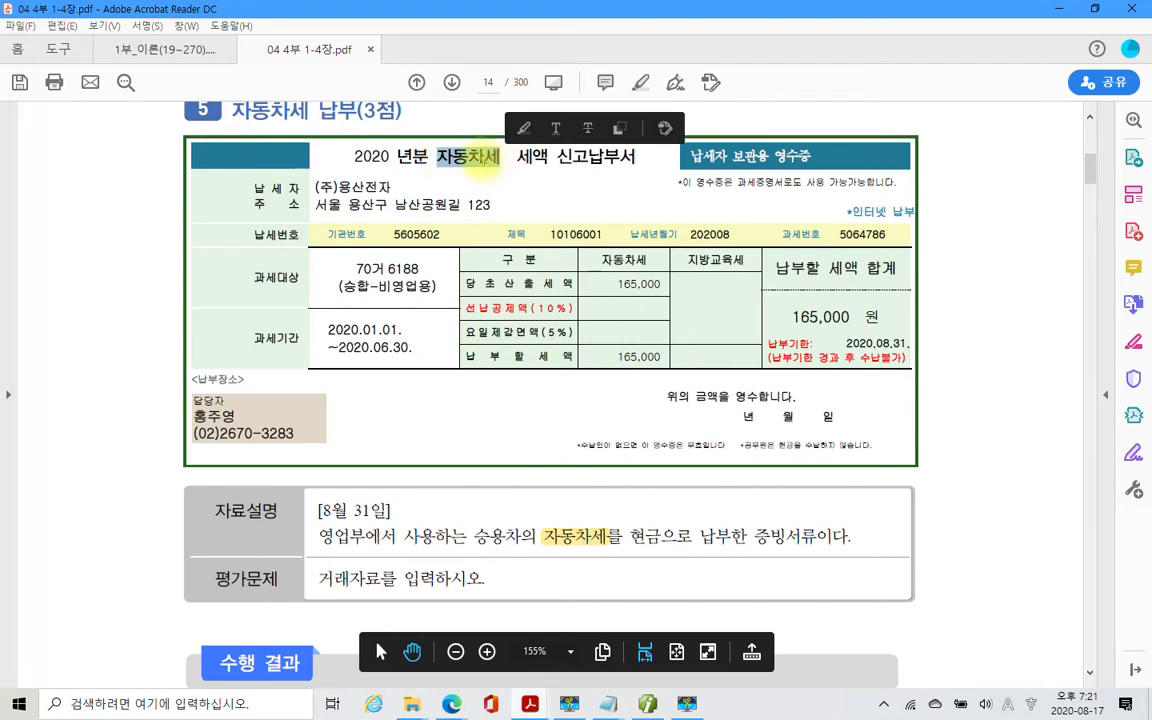
right_click(487, 160)
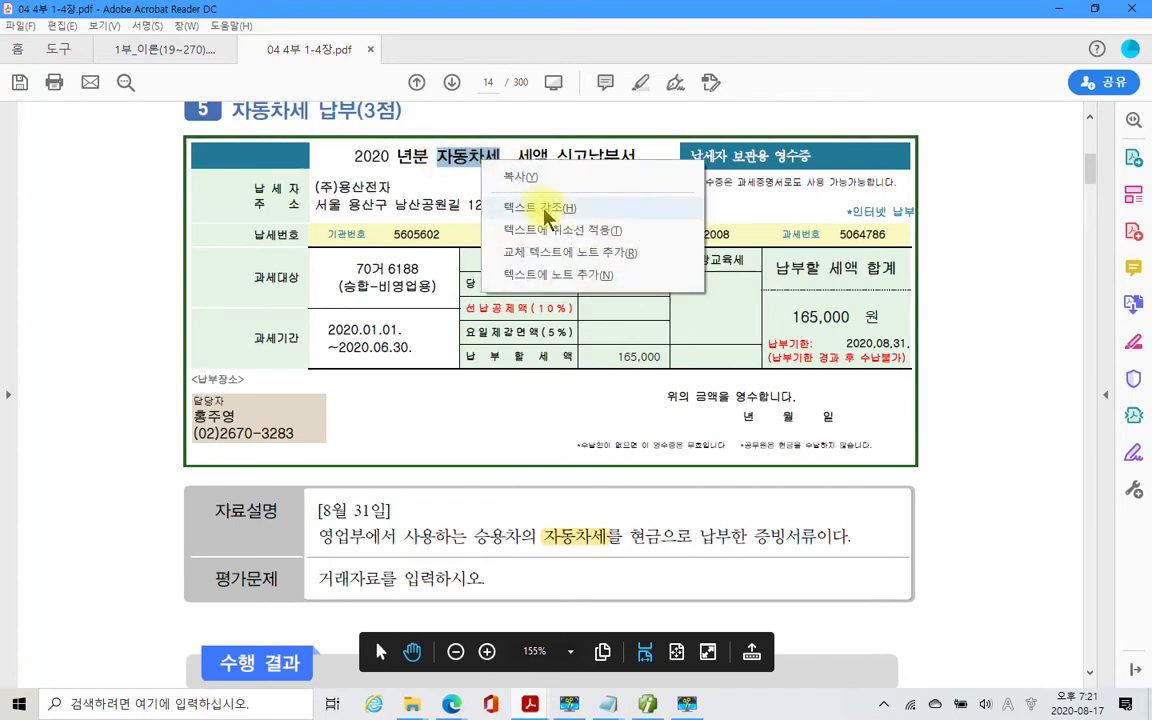
left_click(546, 209)
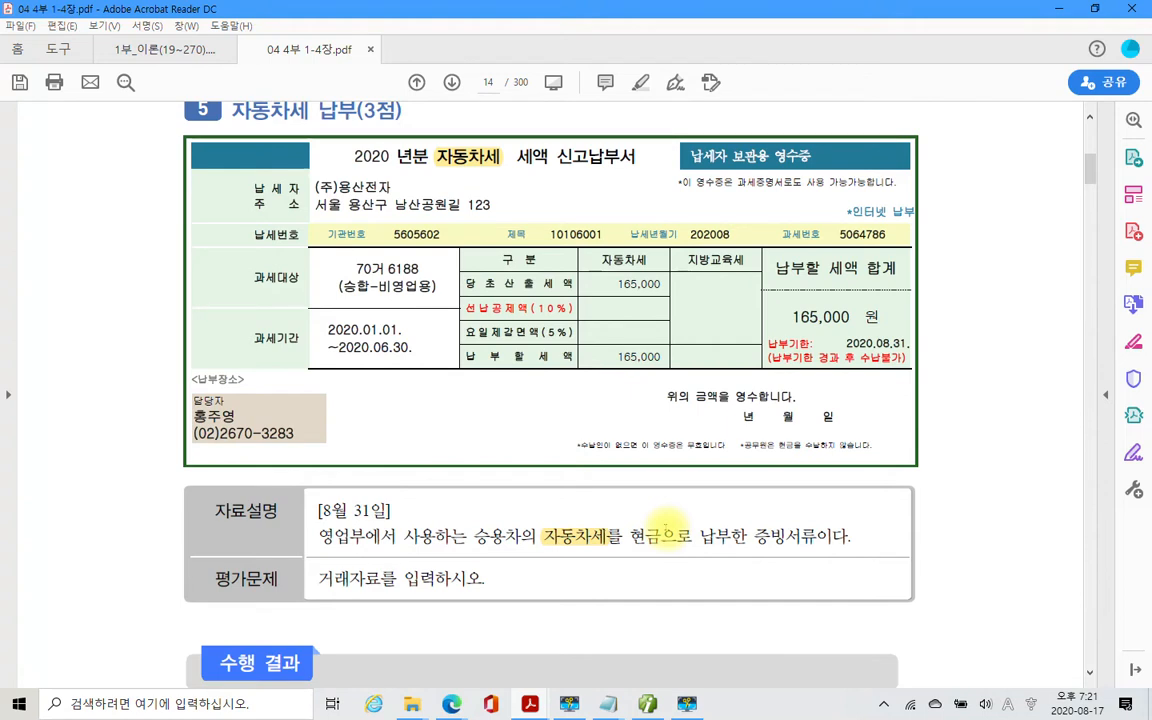
Switch back to the accounting program, set the 일반전표입력 date to August 31 and start an entry with 구분 출금.
left_click(648, 705)
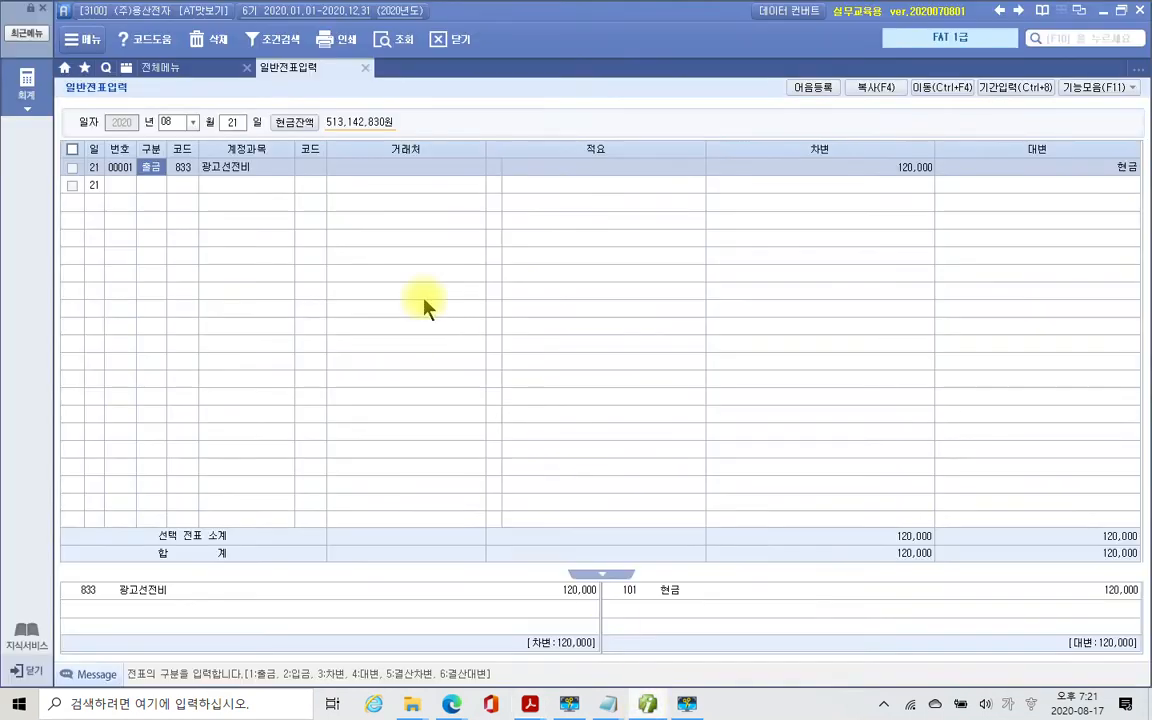
left_click(234, 123)
type("31")
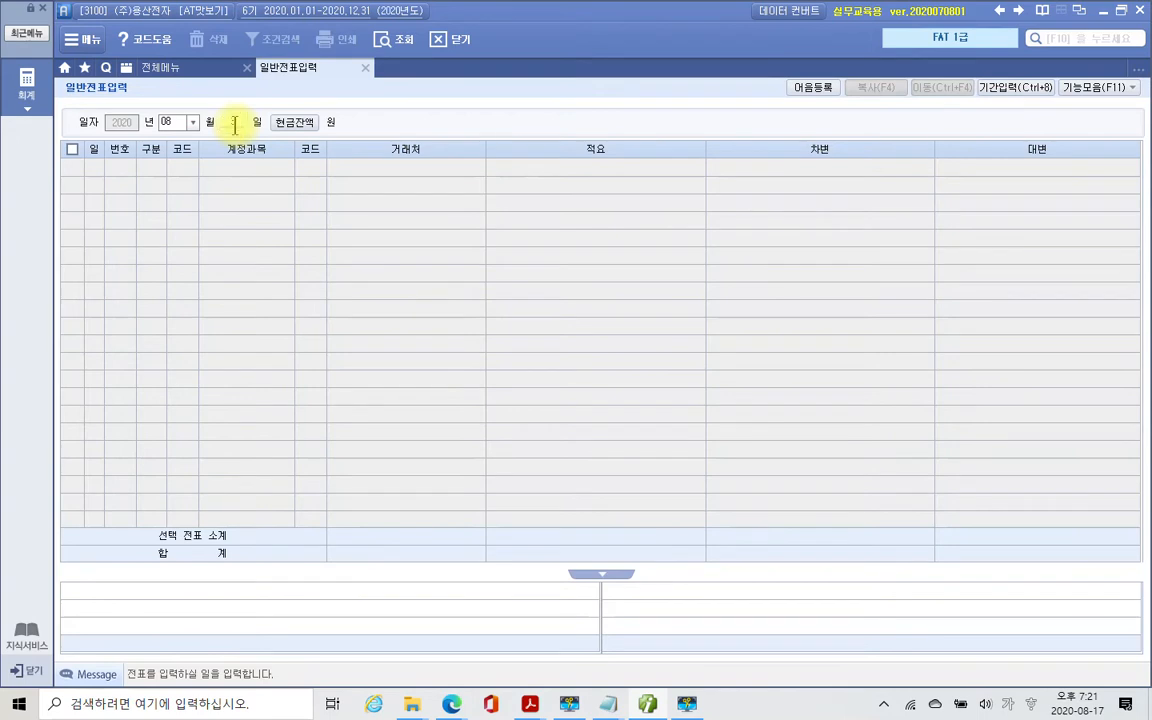
key("Return")
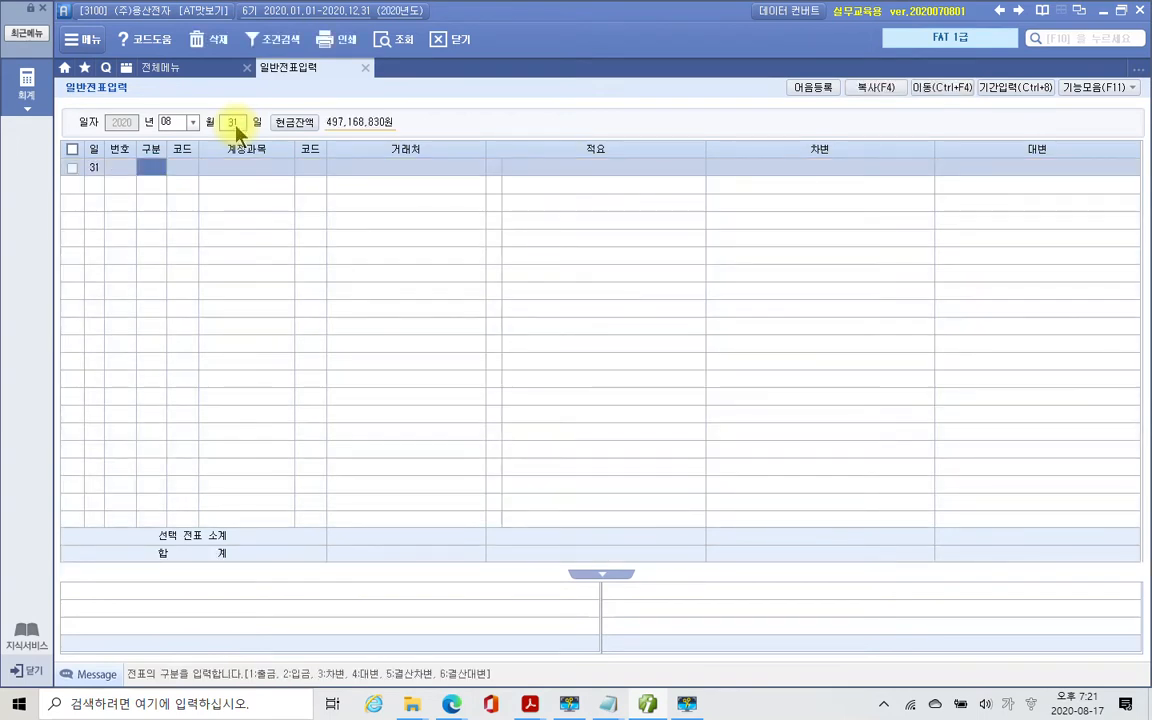
type("1")
key("Return")
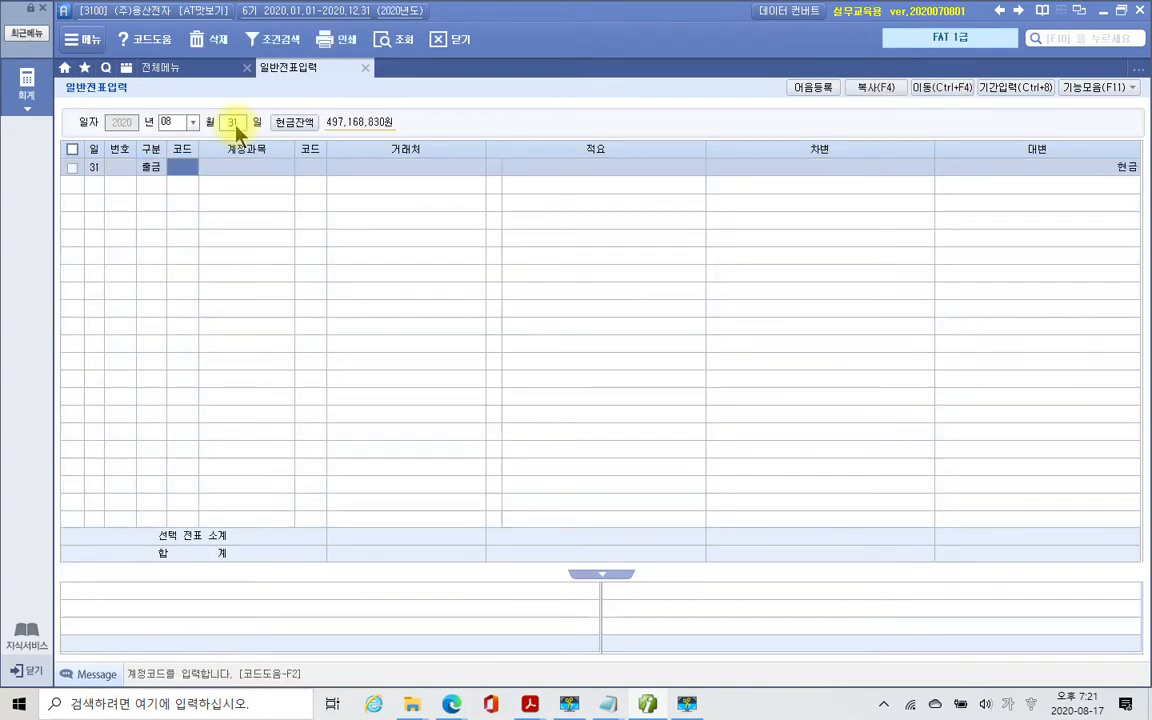
Look up 세금 in the account code help and assign account 817 세금과공과금 to the August 31 출금 entry.
type("세금")
key("Return")
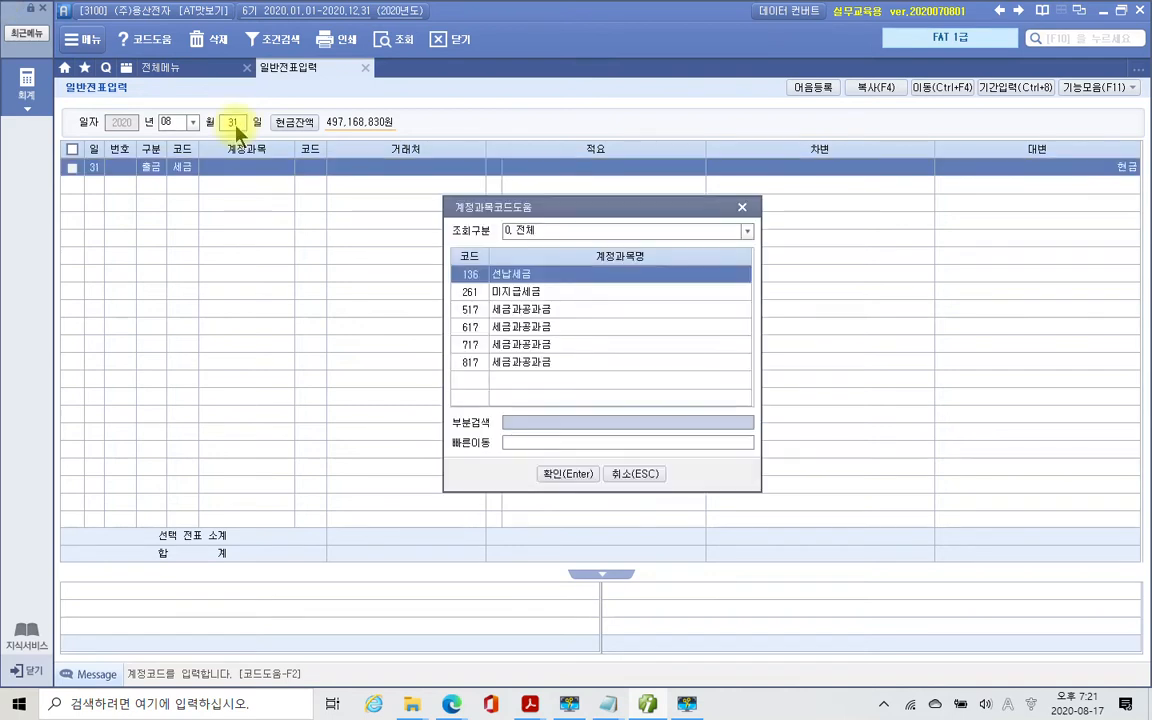
key("Down")
key("Down")
key("Down")
key("Down")
key("Down")
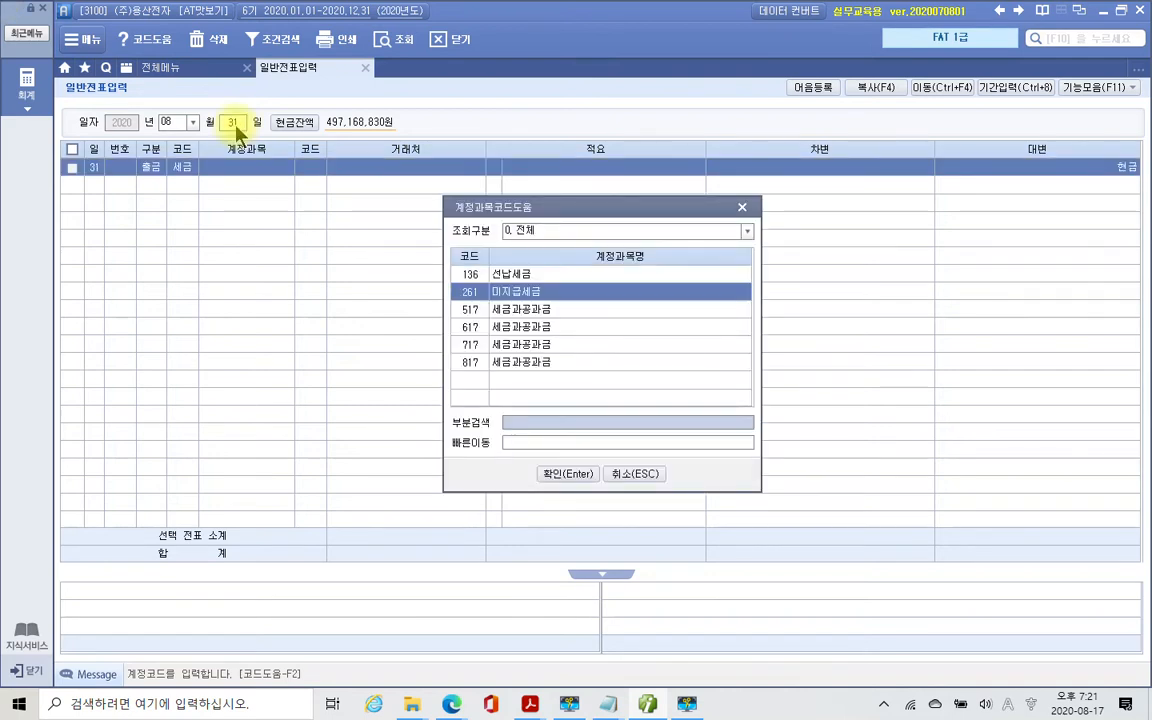
key("Return")
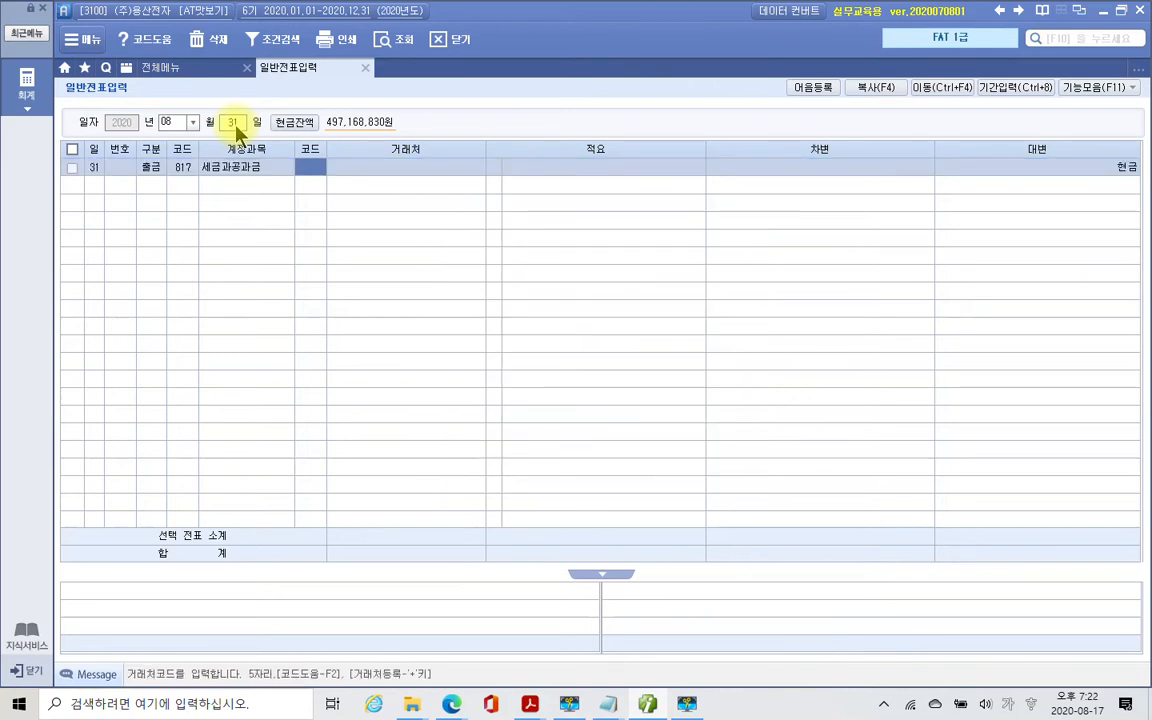
Leave 거래처 and 적요 blank and record 165,000 as the 차변 amount of the 세금과공과금 entry.
key("Return")
key("Return")
key("Return")
key("Return")
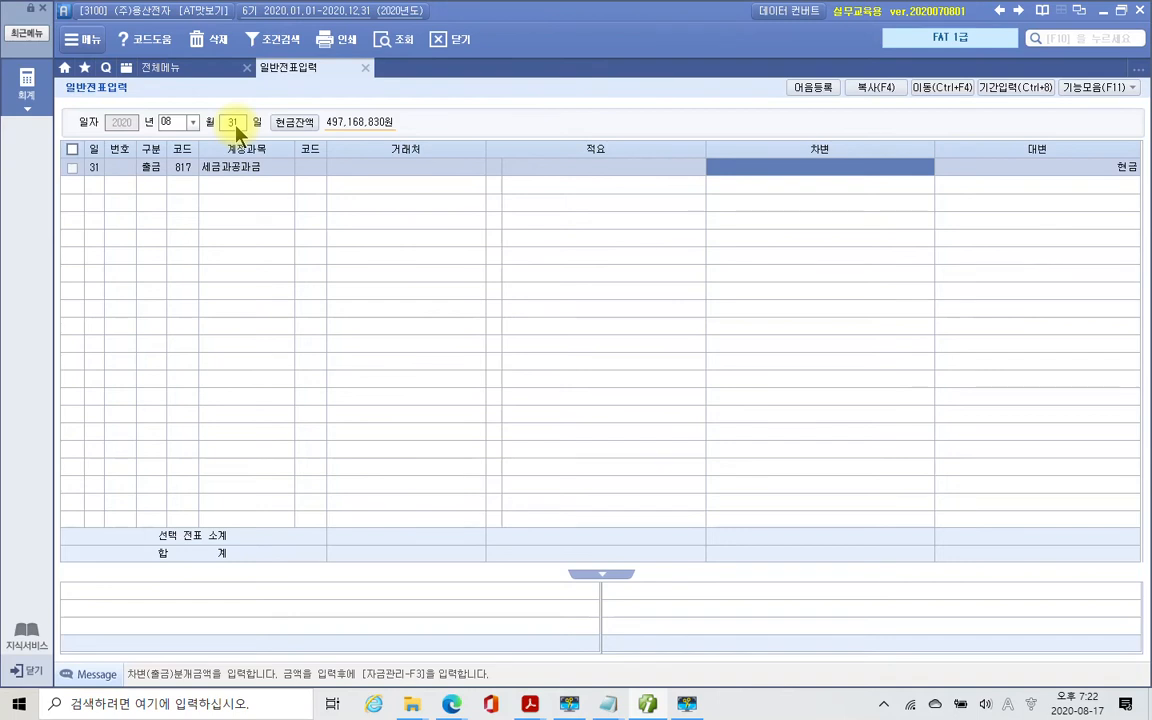
type("1650000")
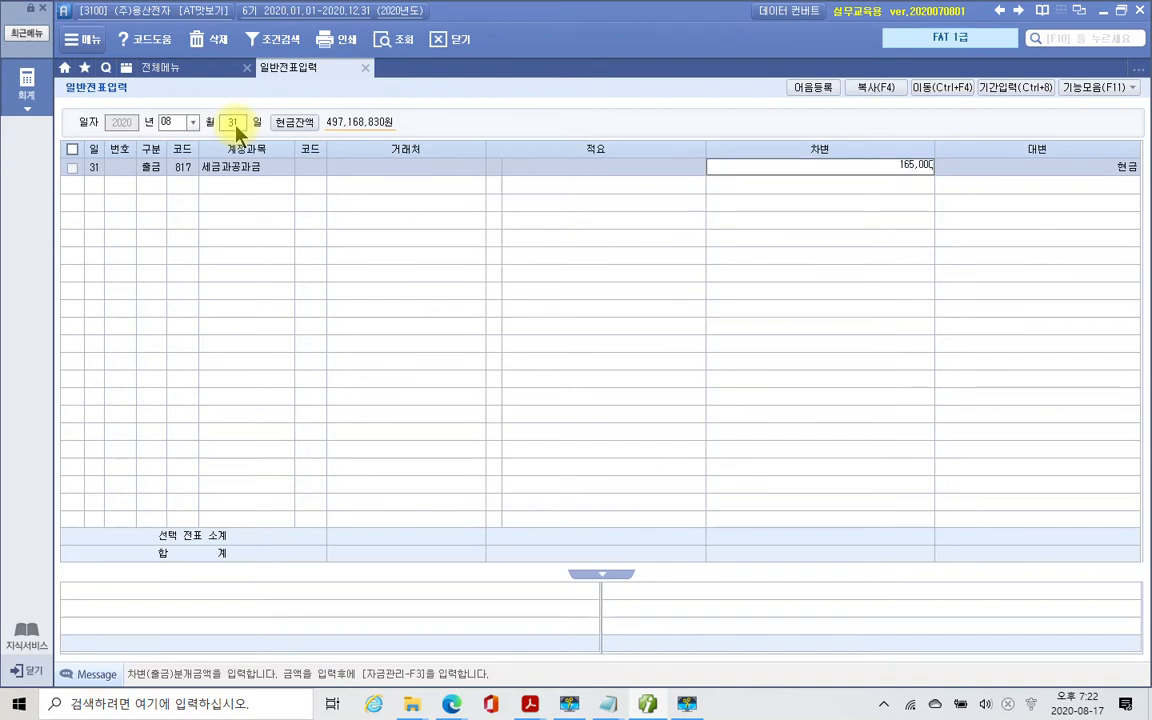
key("Return")
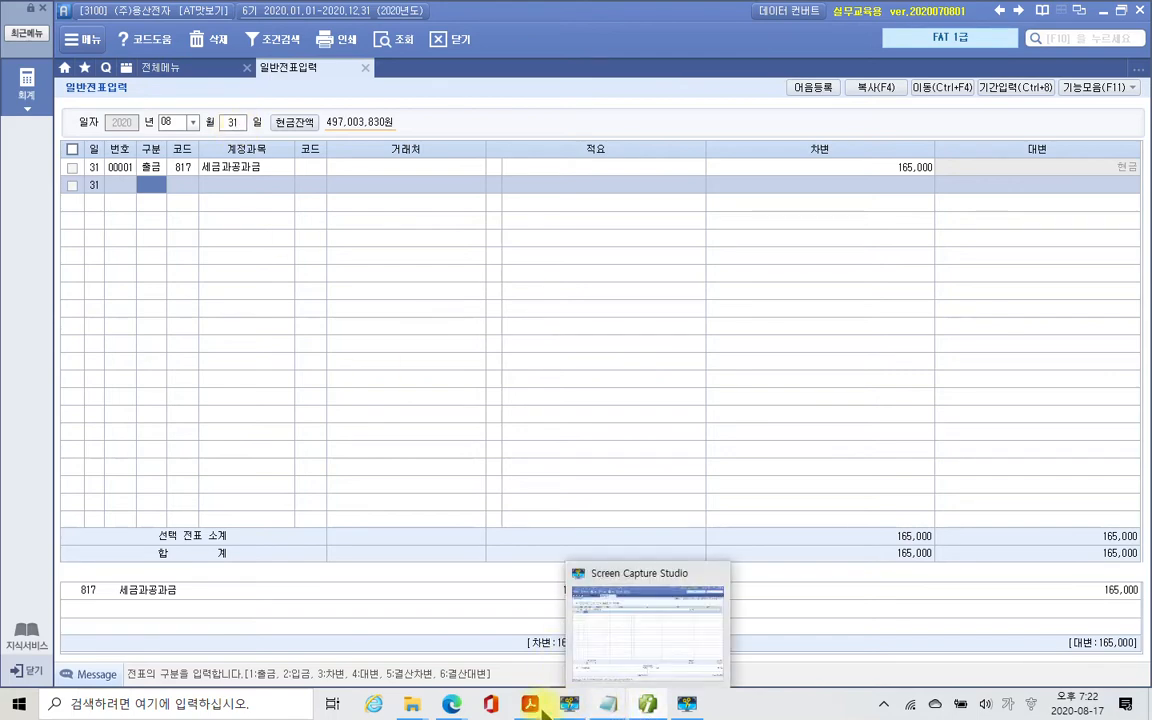
Switch to 04 4부 1-4장.pdf in Acrobat Reader and compare the entry with problem 5's 수행 결과.
mouse_move(542, 707)
left_click(598, 662)
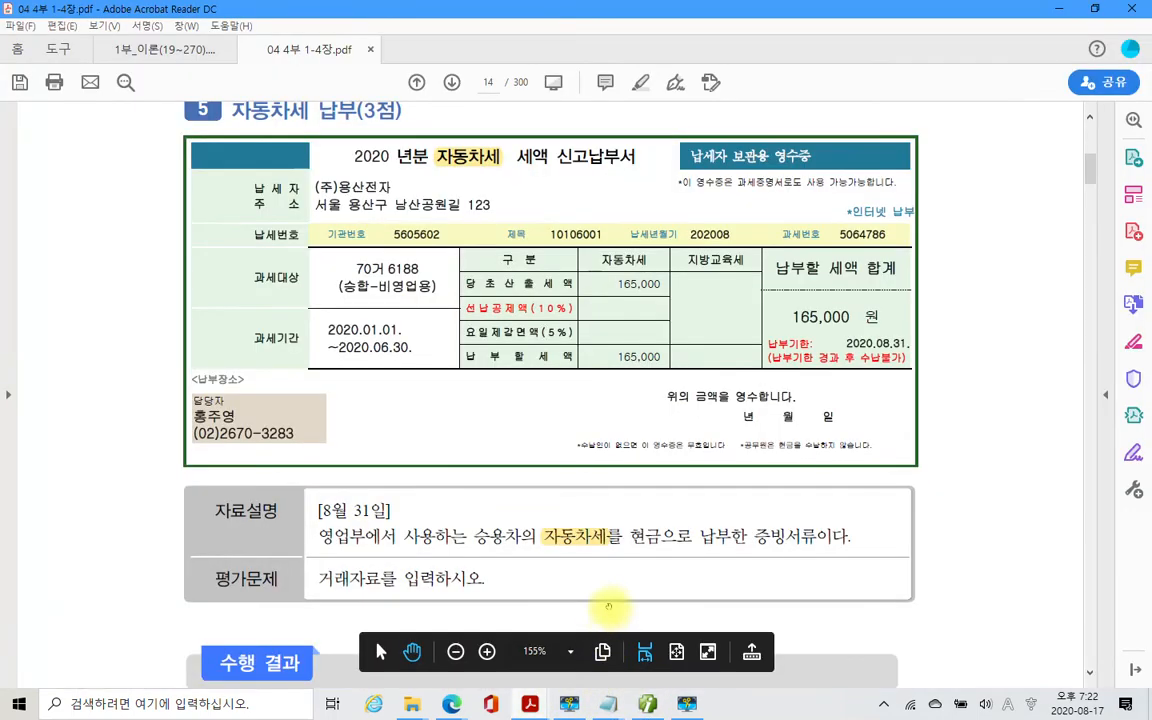
scroll(607, 605, "down", 1)
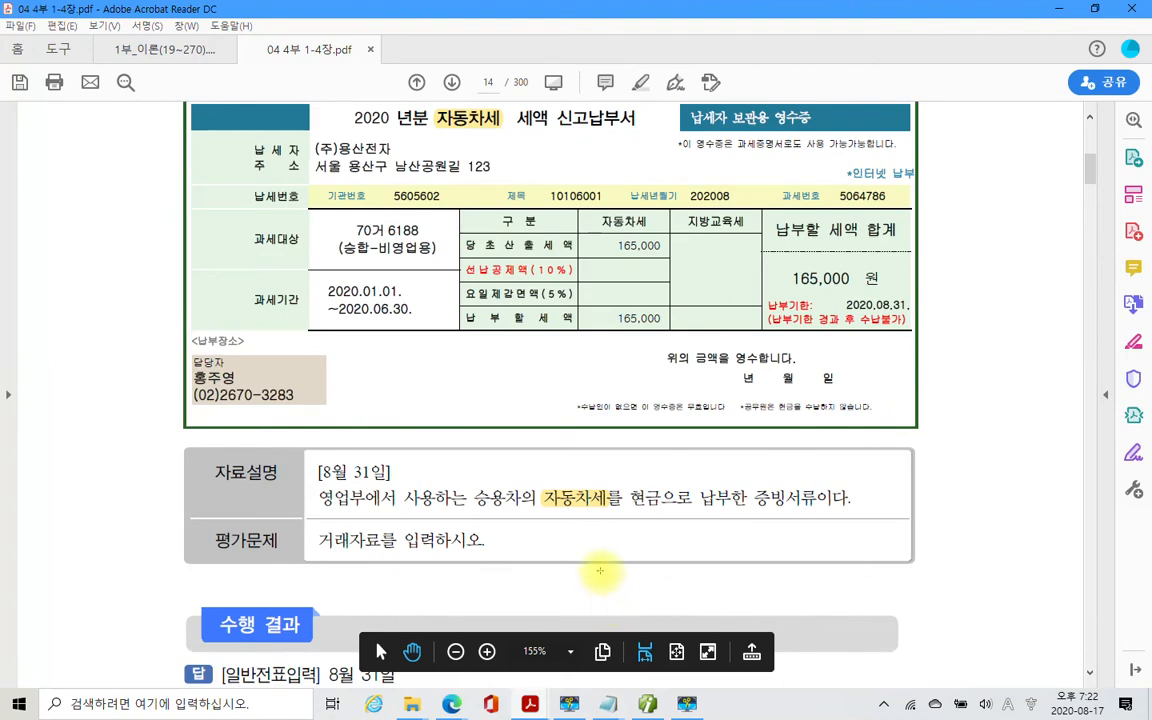
scroll(600, 571, "down", 5)
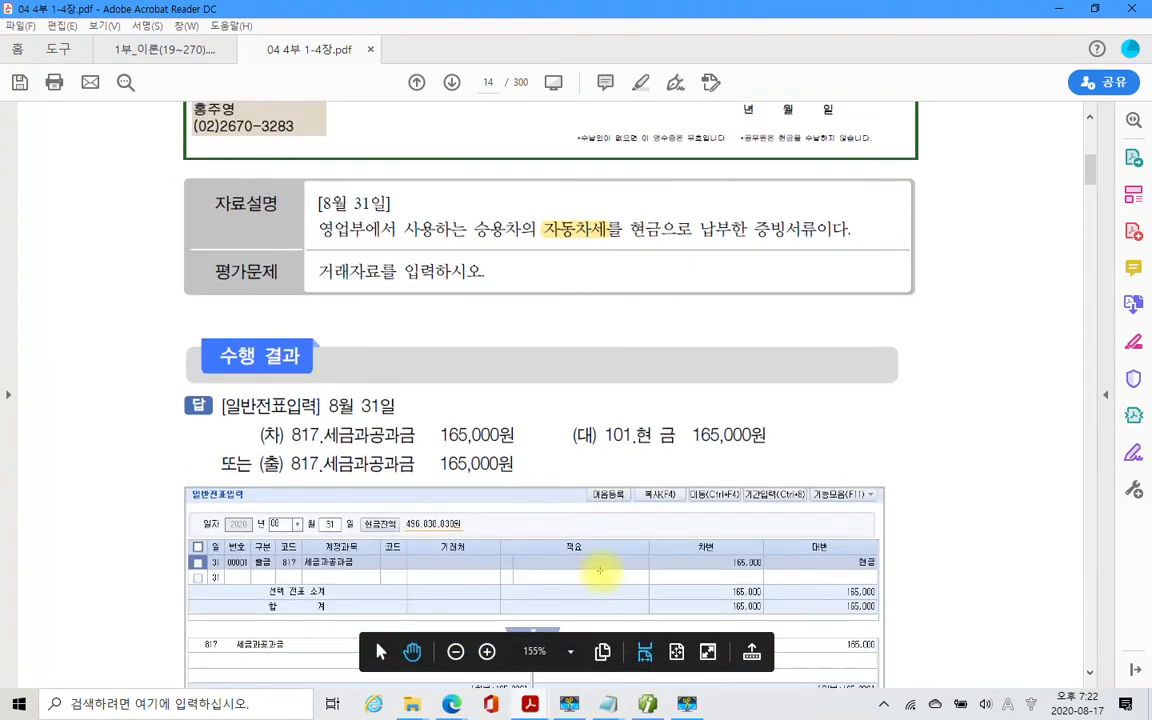
scroll(600, 571, "down", 10)
scroll(600, 571, "down", 10)
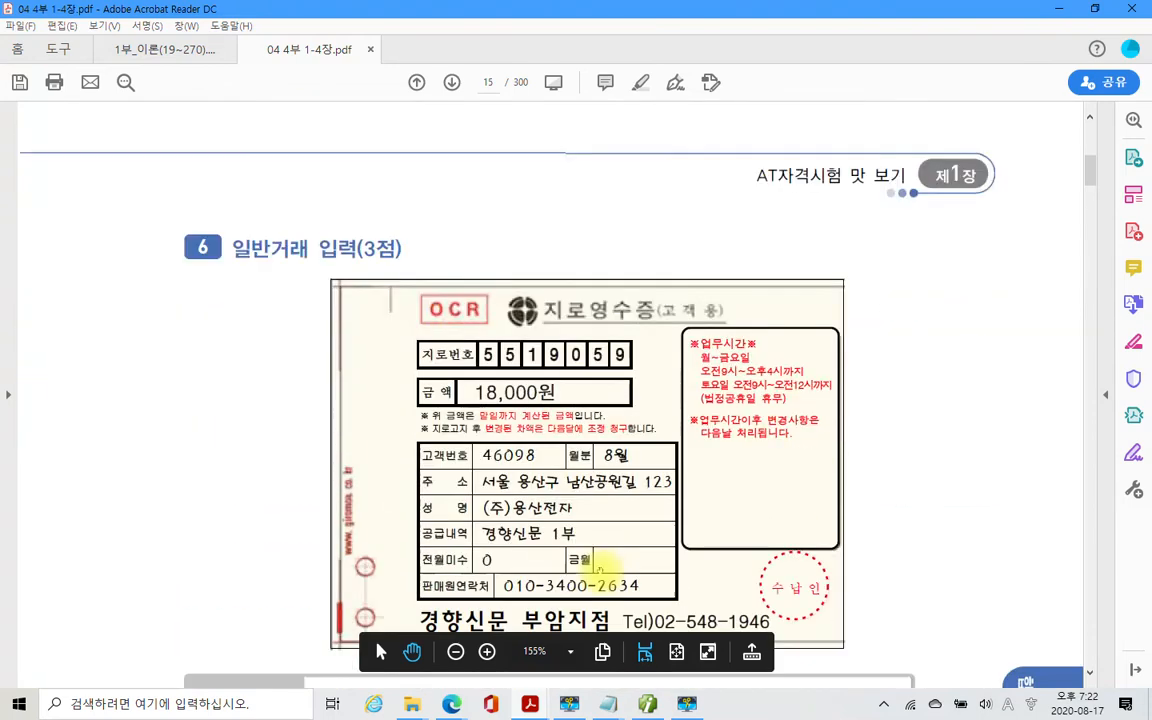
Go through problem 6's 지로영수증 and highlight the date [9월 1일] in its 자료설명.
scroll(600, 567, "down", 2)
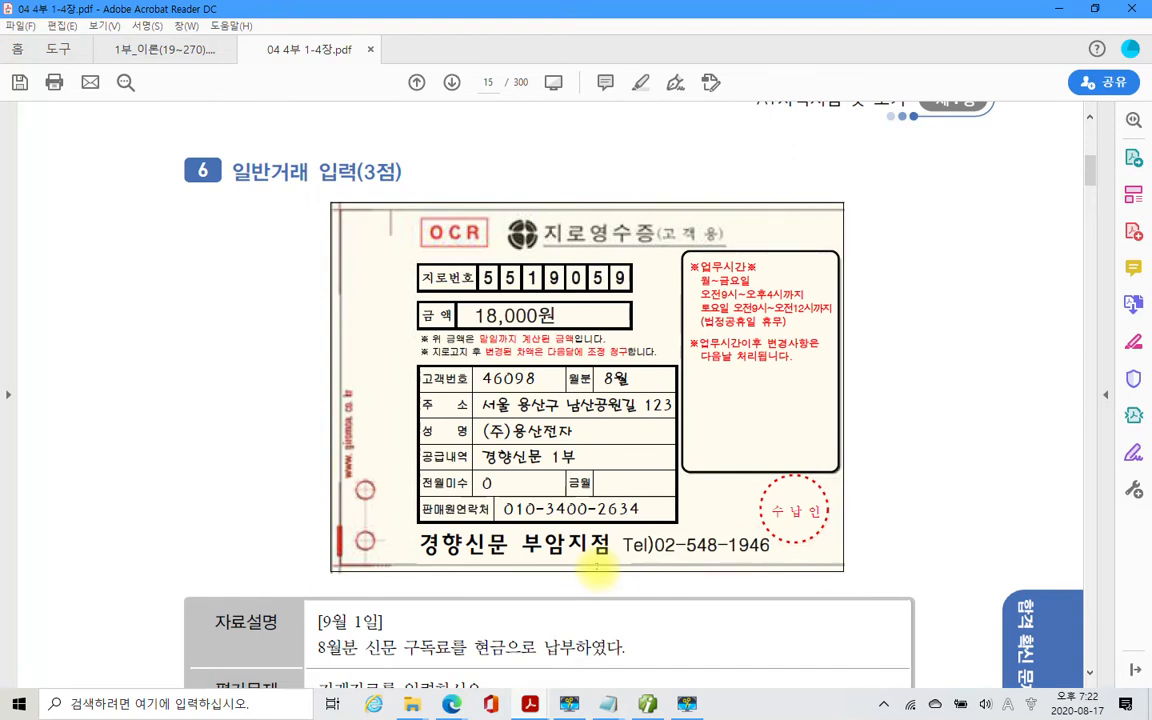
scroll(635, 606, "down", 1)
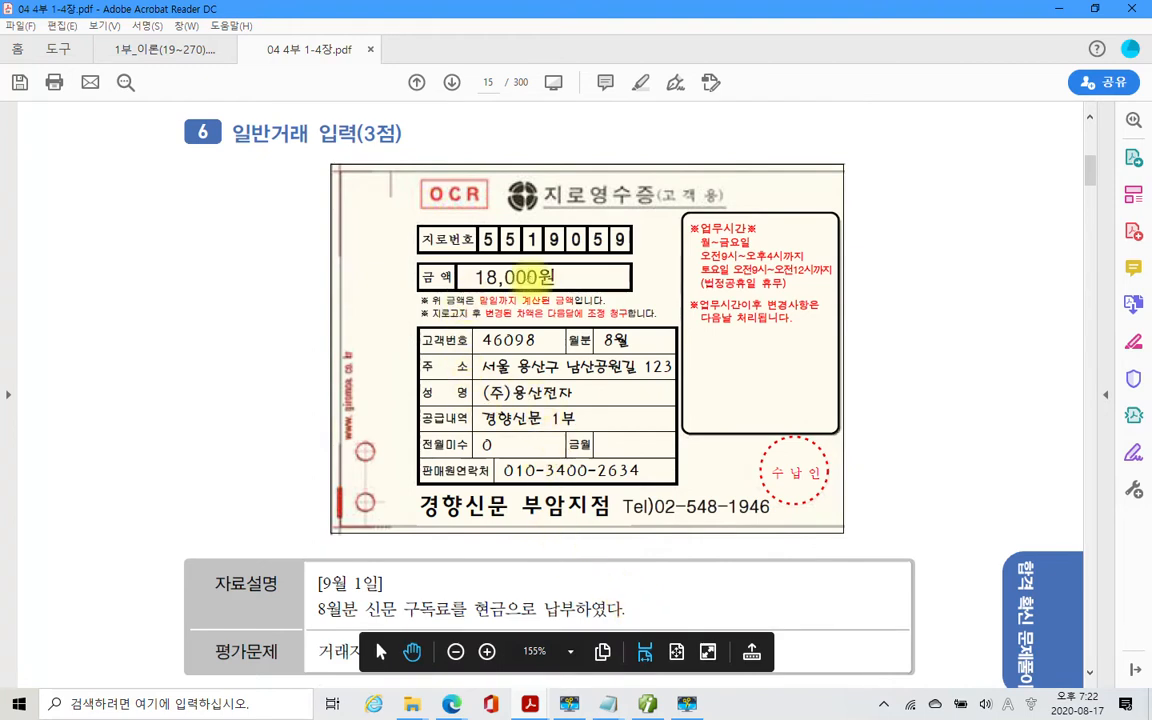
scroll(425, 495, "down", 3)
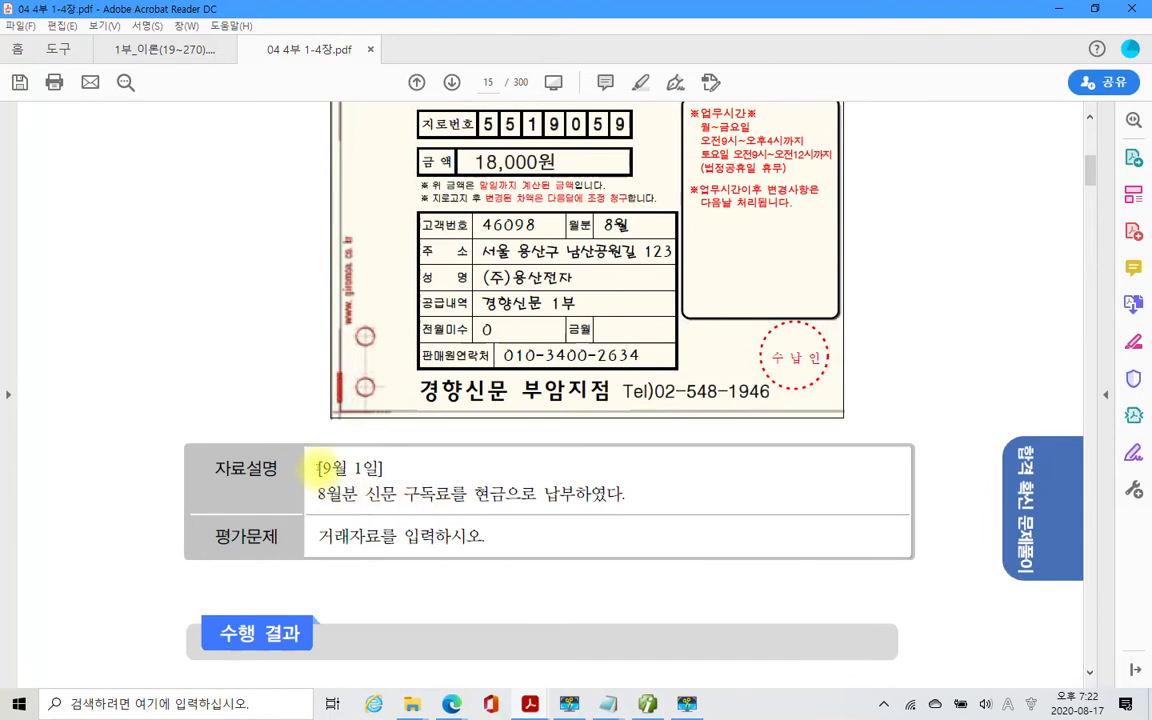
left_click_drag(318, 467, 378, 468)
right_click(380, 468)
left_click(403, 515)
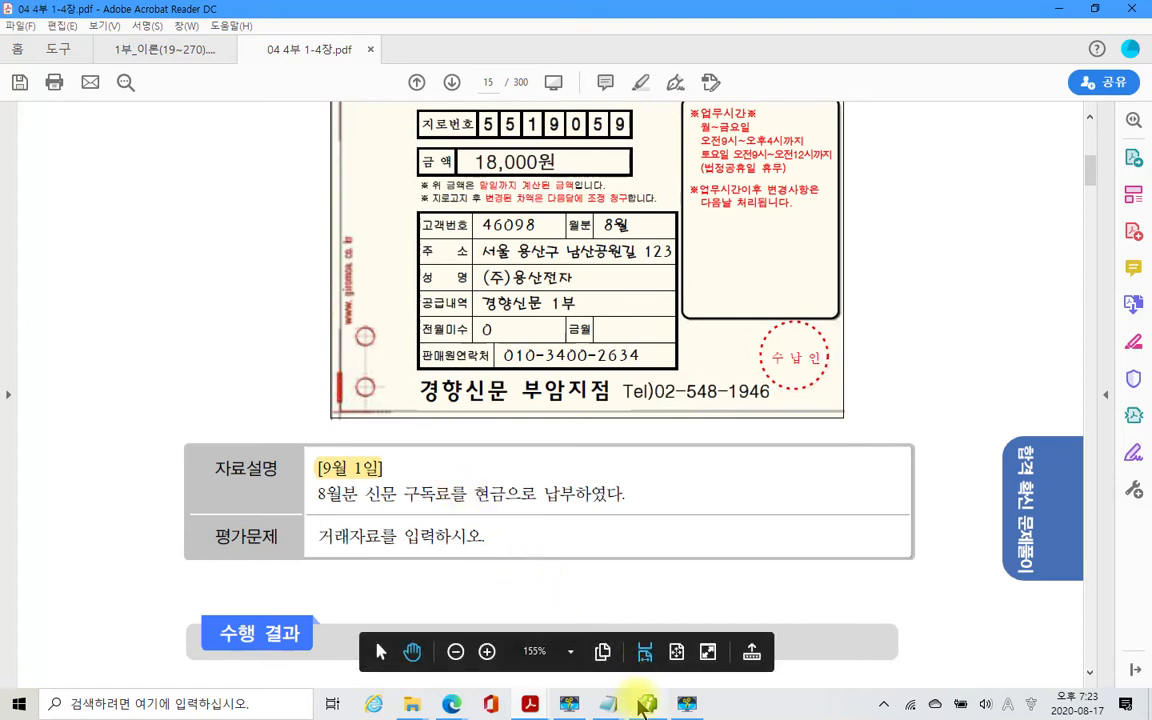
Switch back to the accounting program and set the 일반전표입력 date to September 1.
left_click(647, 704)
left_click(180, 122)
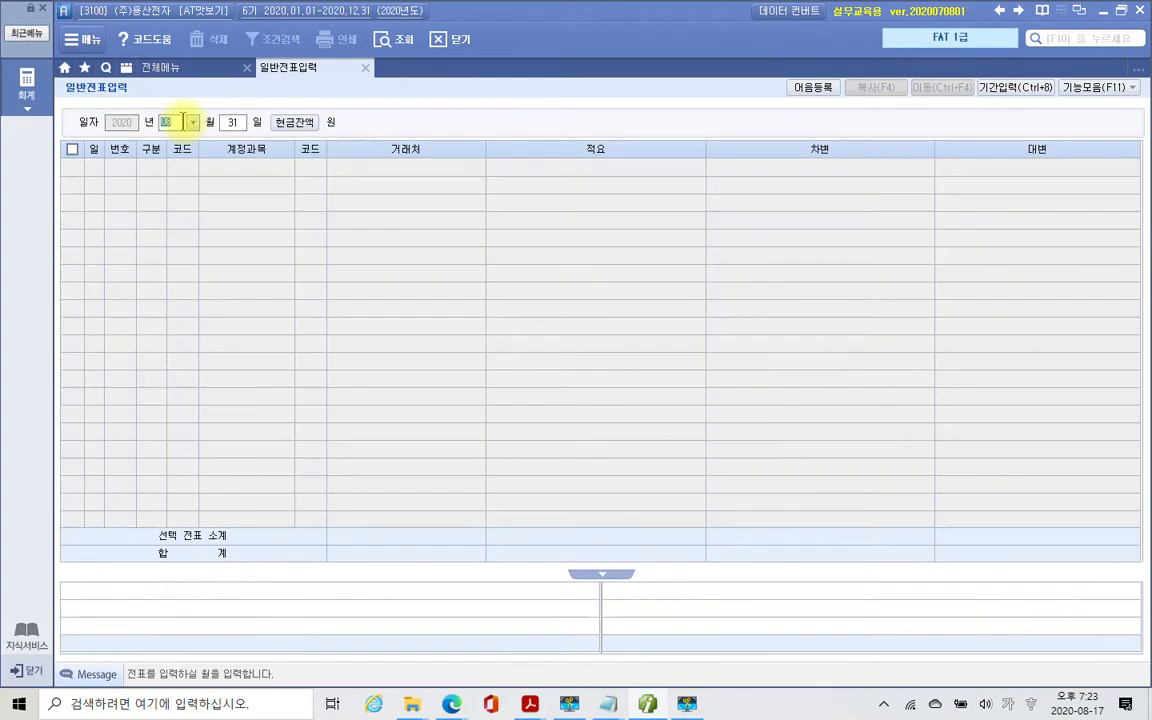
type("9")
key("Return")
type("1")
key("Return")
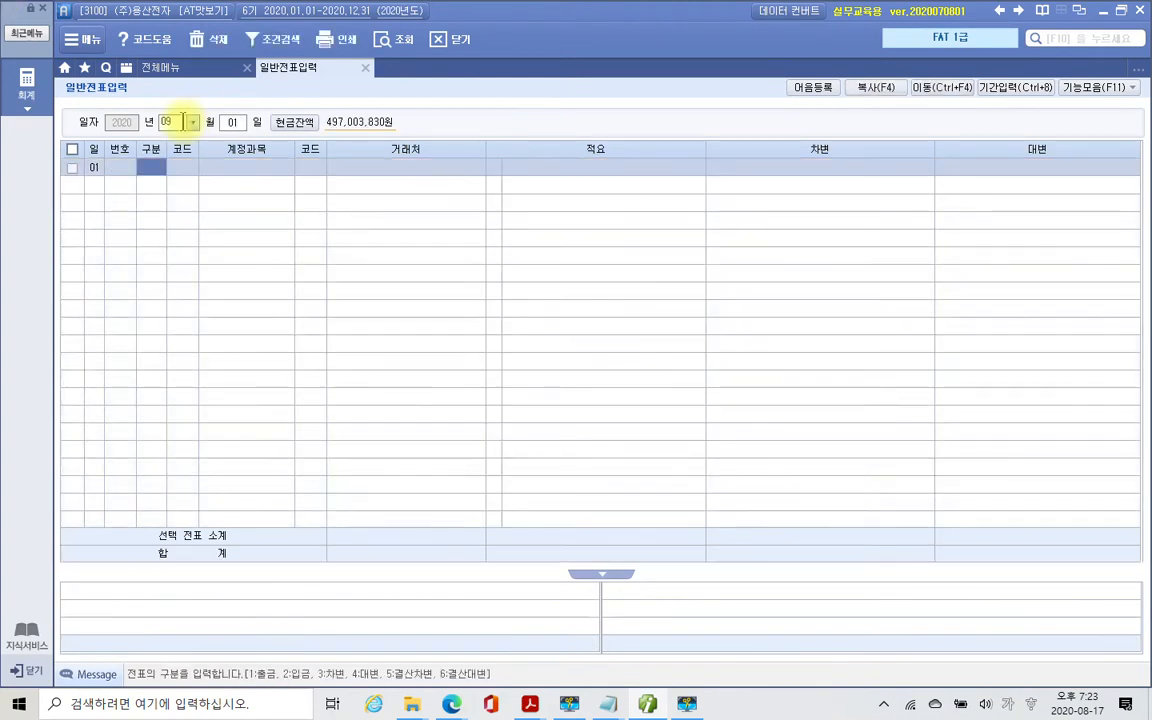
Start an entry with 구분 출금 and assign account 826 도서인쇄비 by looking up 도서.
type("1")
key("Return")
type("ㄷ")
type("서")
key("Return")
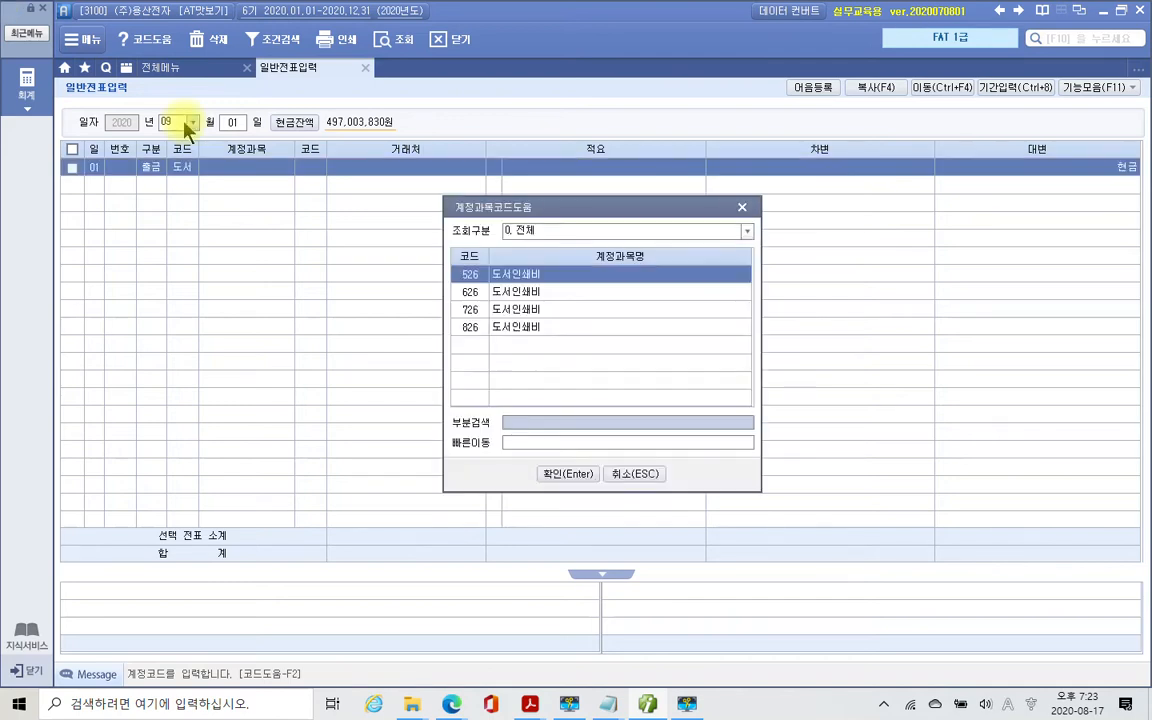
key("Down")
key("Down")
key("Down")
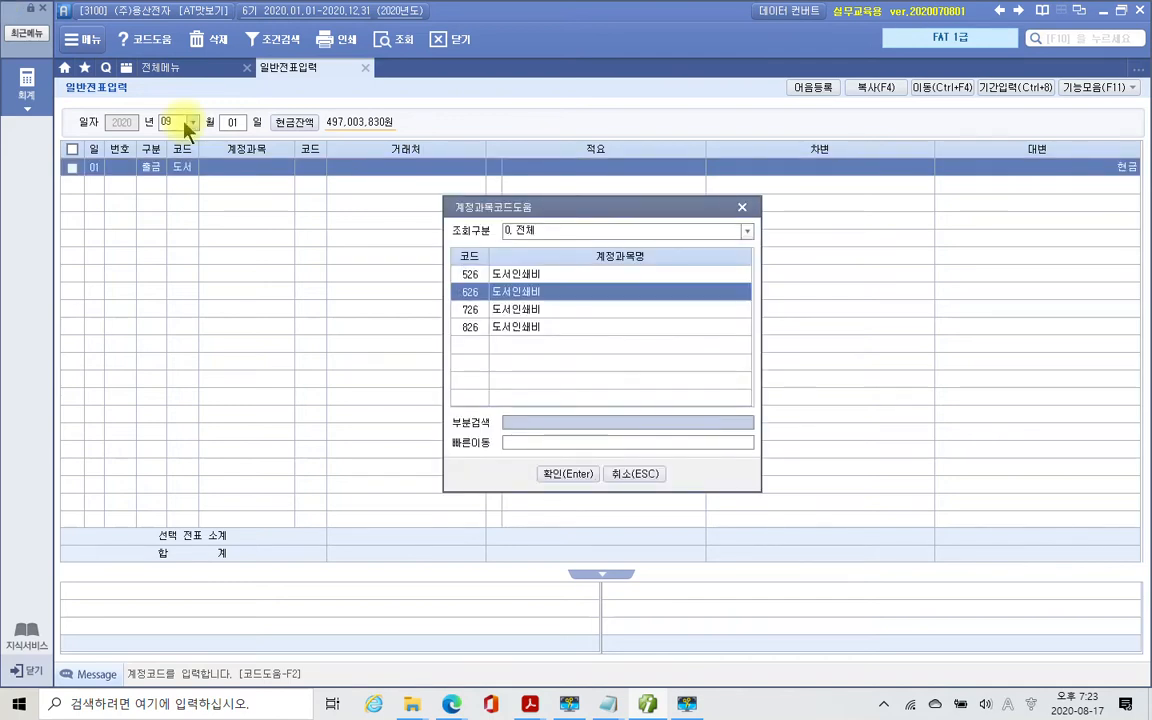
key("Return")
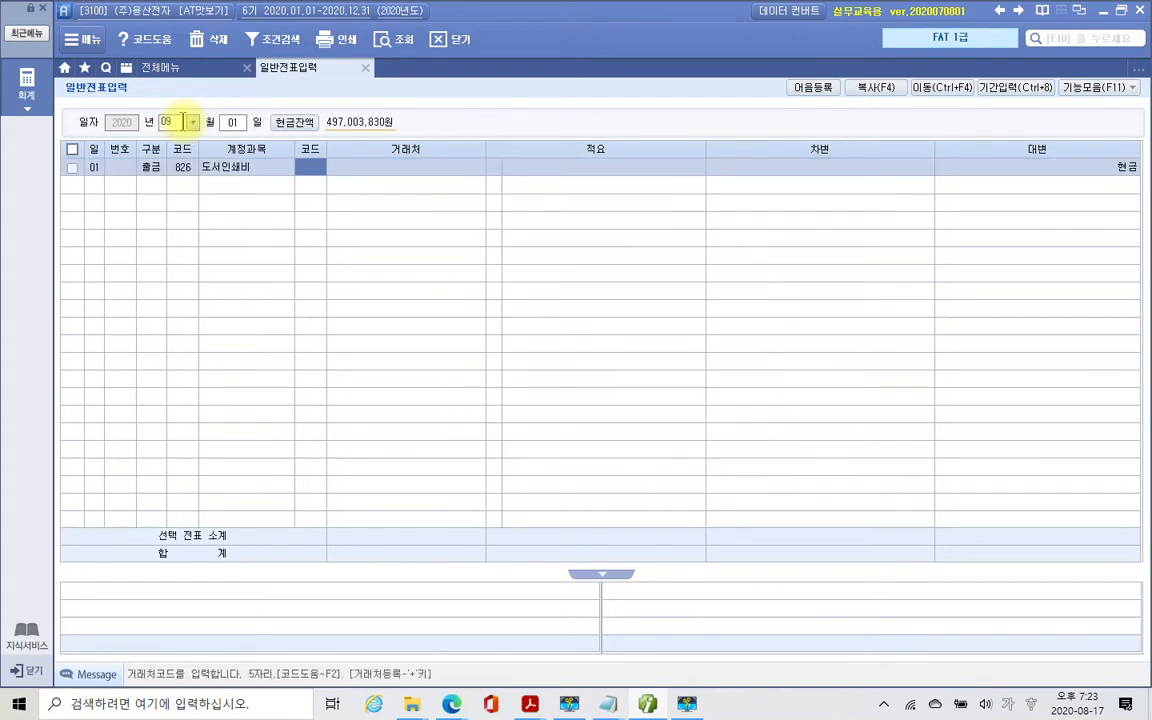
Leave 거래처 and 적요 blank, record 18,000 as the 도서인쇄비 entry's 차변 amount, and select the finished row to review its journal.
key("Return")
key("Return")
key("Return")
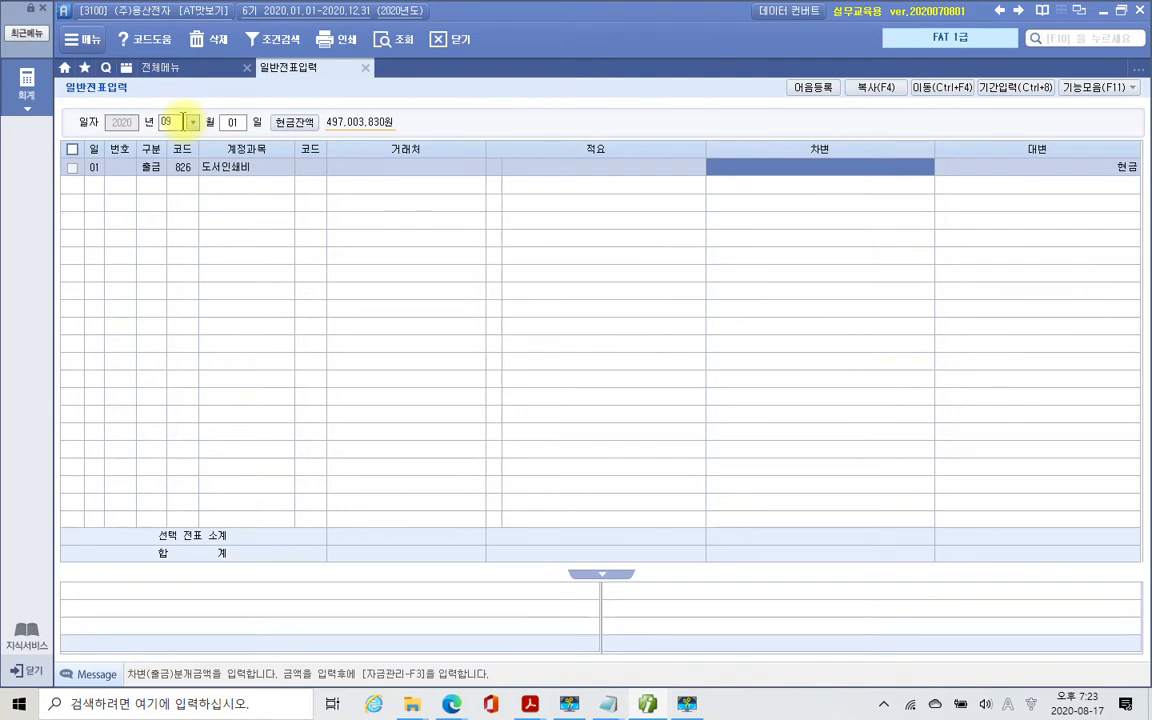
type("18000000")
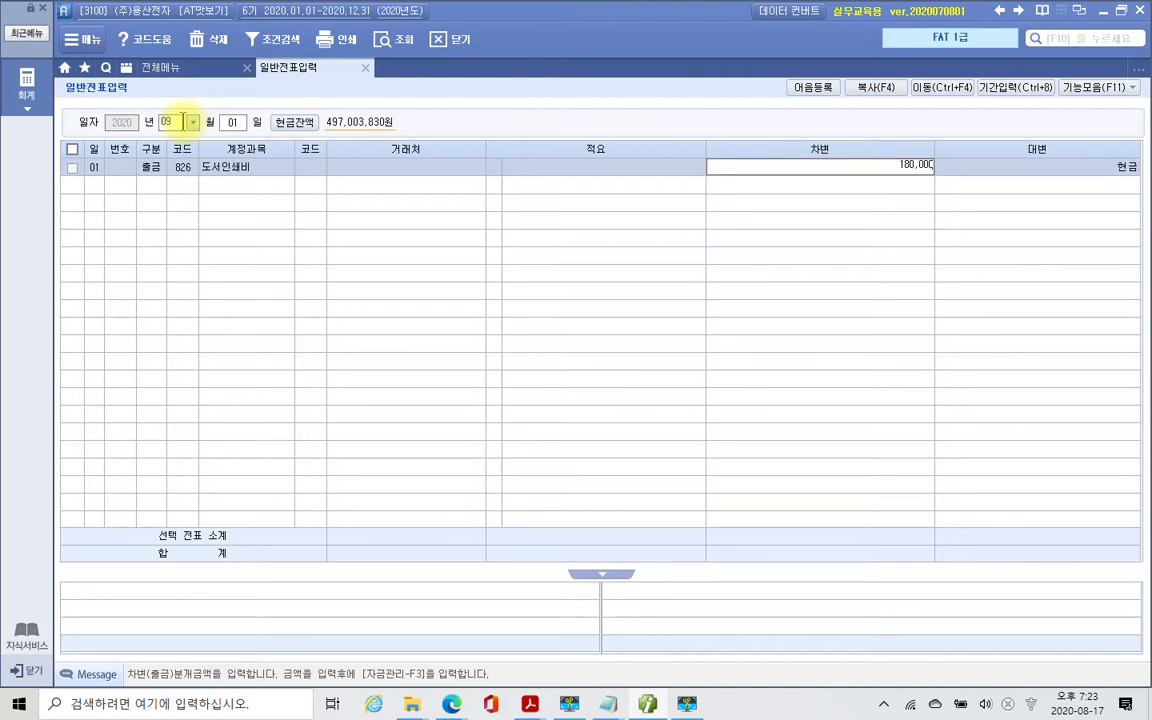
key("Return")
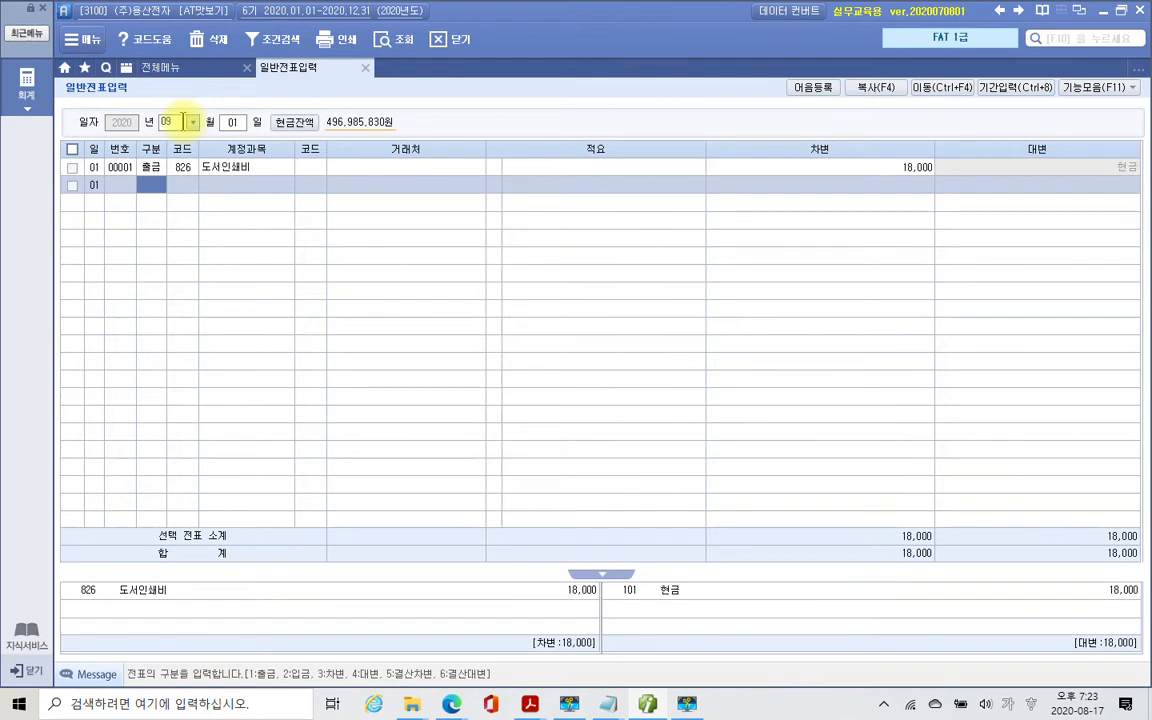
left_click(146, 168)
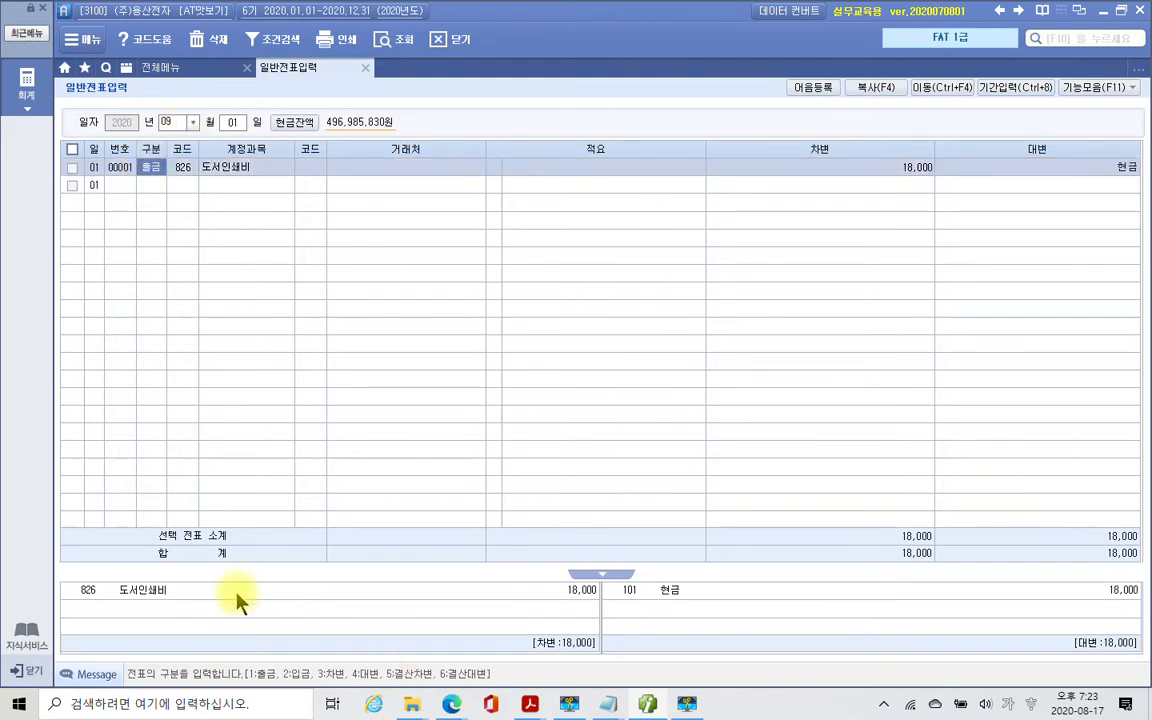
Switch to 04 4부 1-4장.pdf in Acrobat Reader and compare the entry with problem 6's 수행 결과.
left_click(529, 702)
left_click(550, 620)
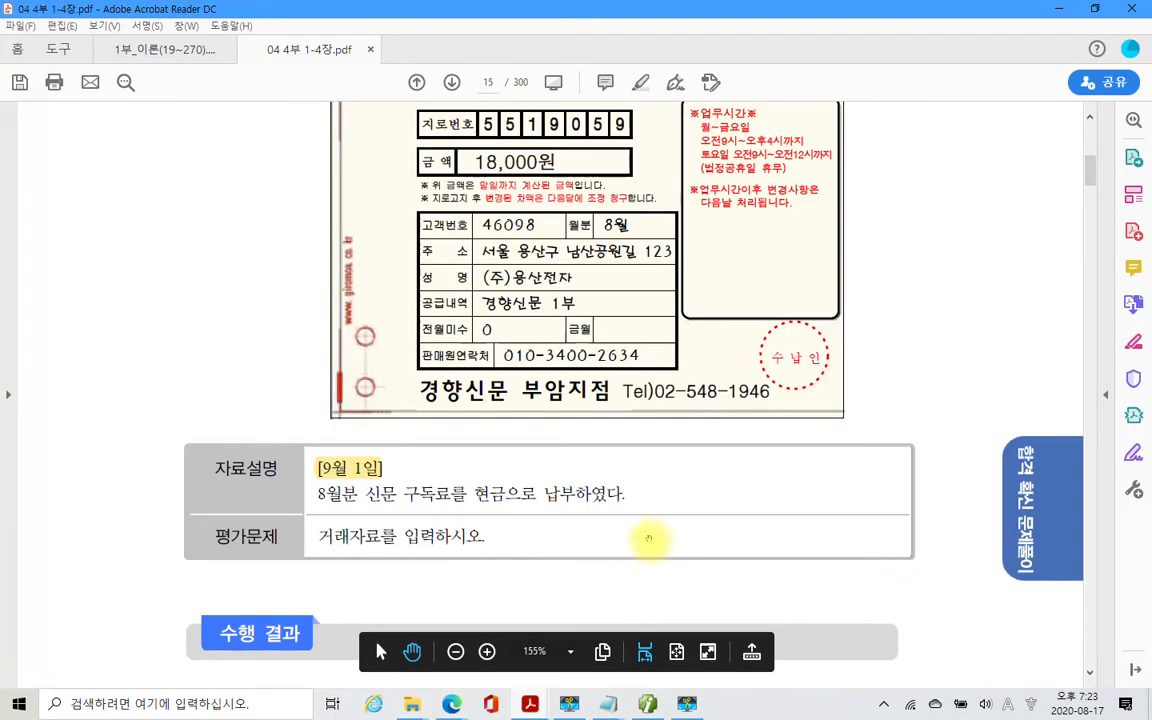
scroll(648, 536, "down", 10)
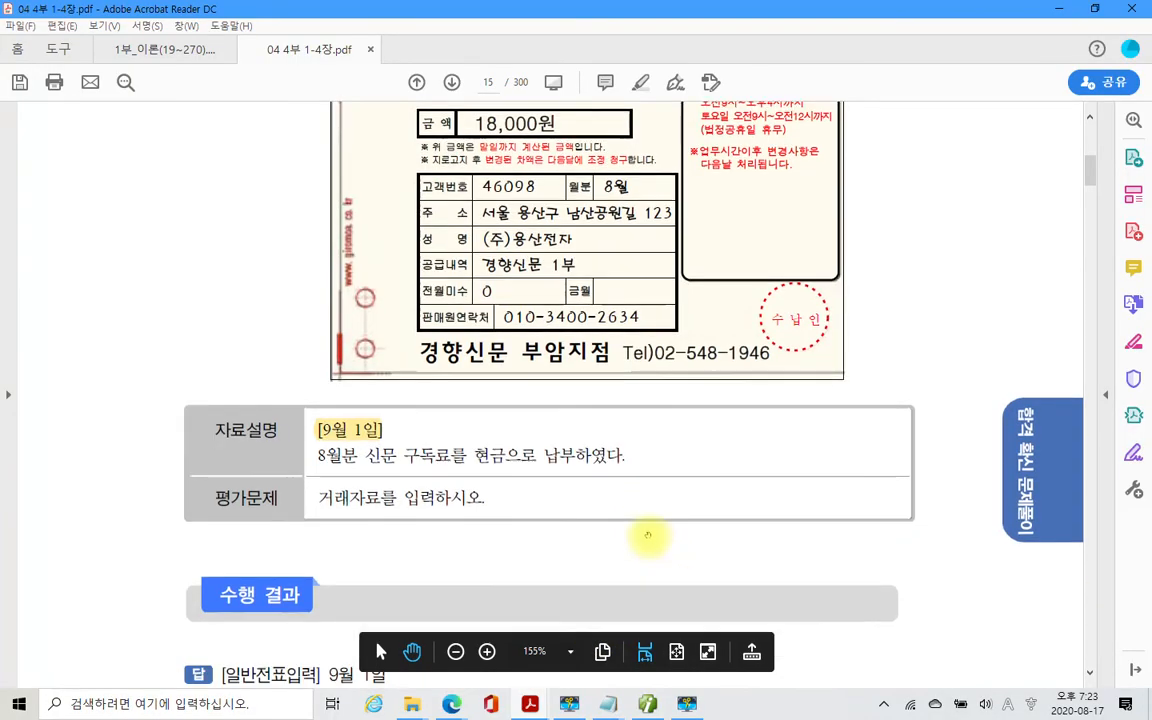
scroll(648, 536, "down", 2)
scroll(648, 536, "up", 3)
scroll(648, 536, "down", 3)
scroll(648, 536, "down", 5)
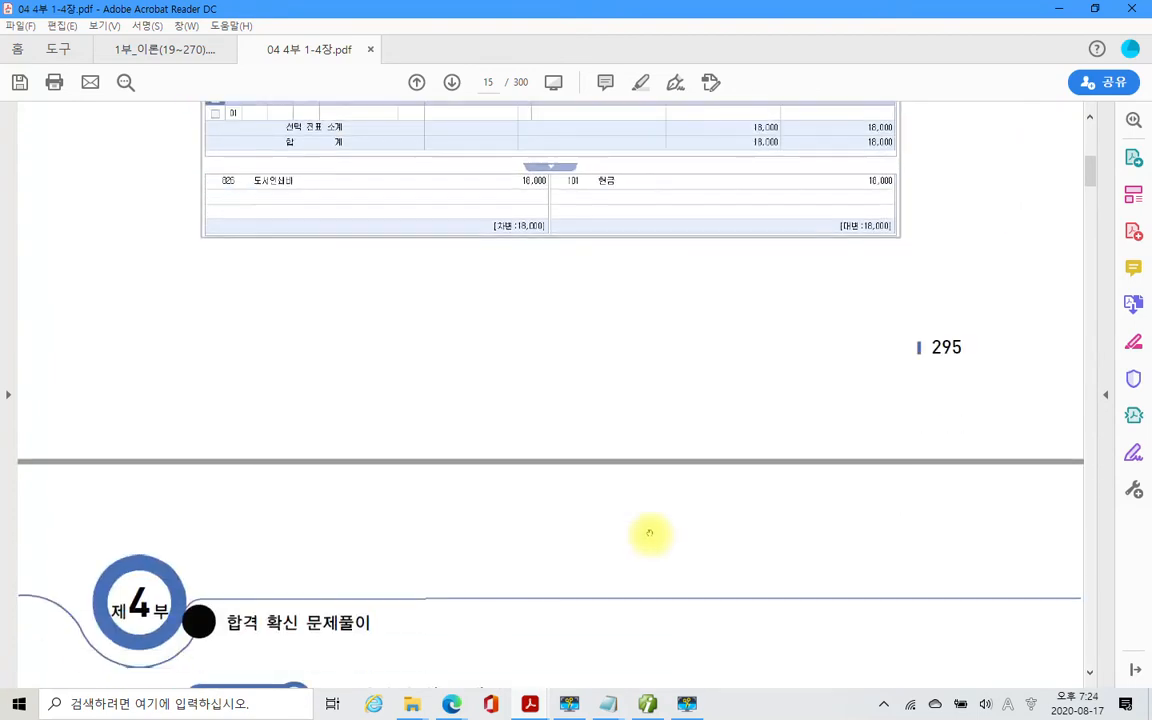
Go to 문제 3 on the next page and highlight its title 부가가치세(24점).
scroll(649, 534, "down", 6)
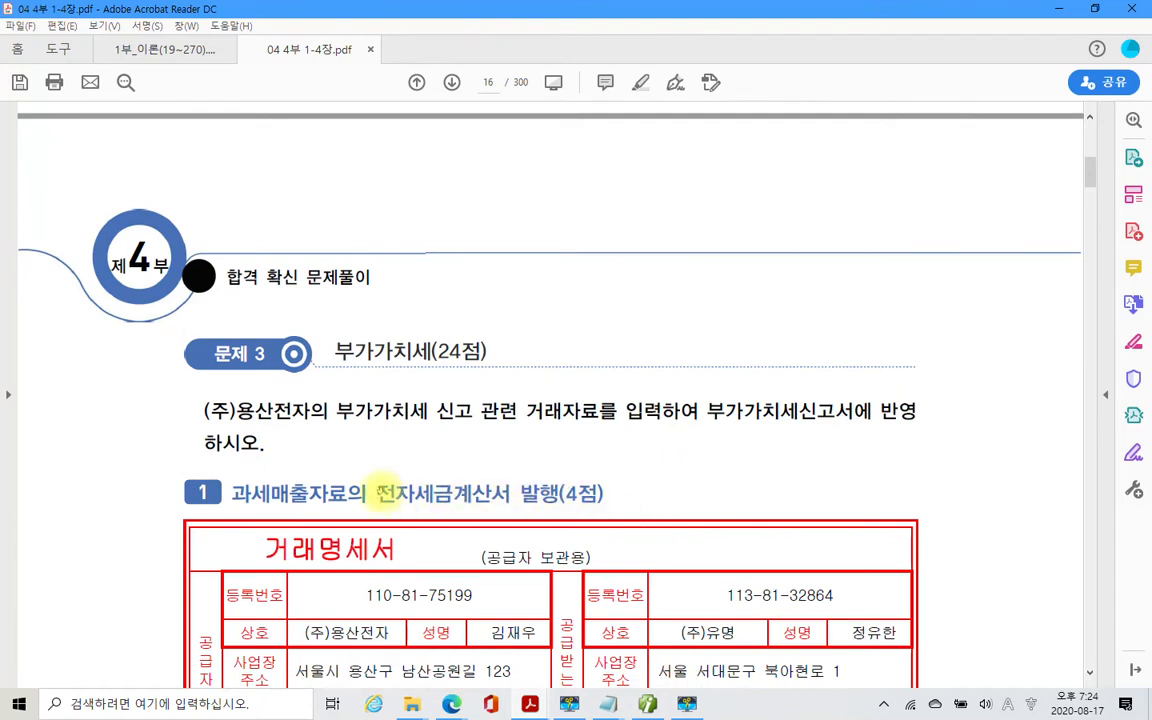
scroll(334, 463, "down", 3)
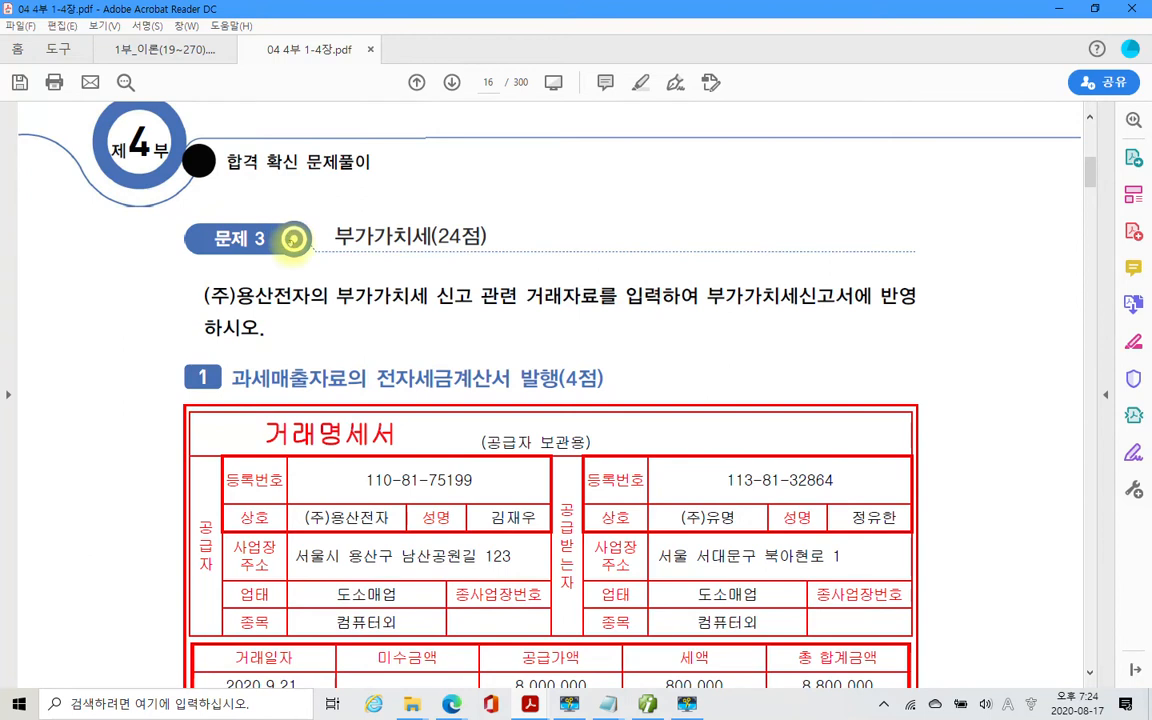
left_click_drag(338, 234, 473, 237)
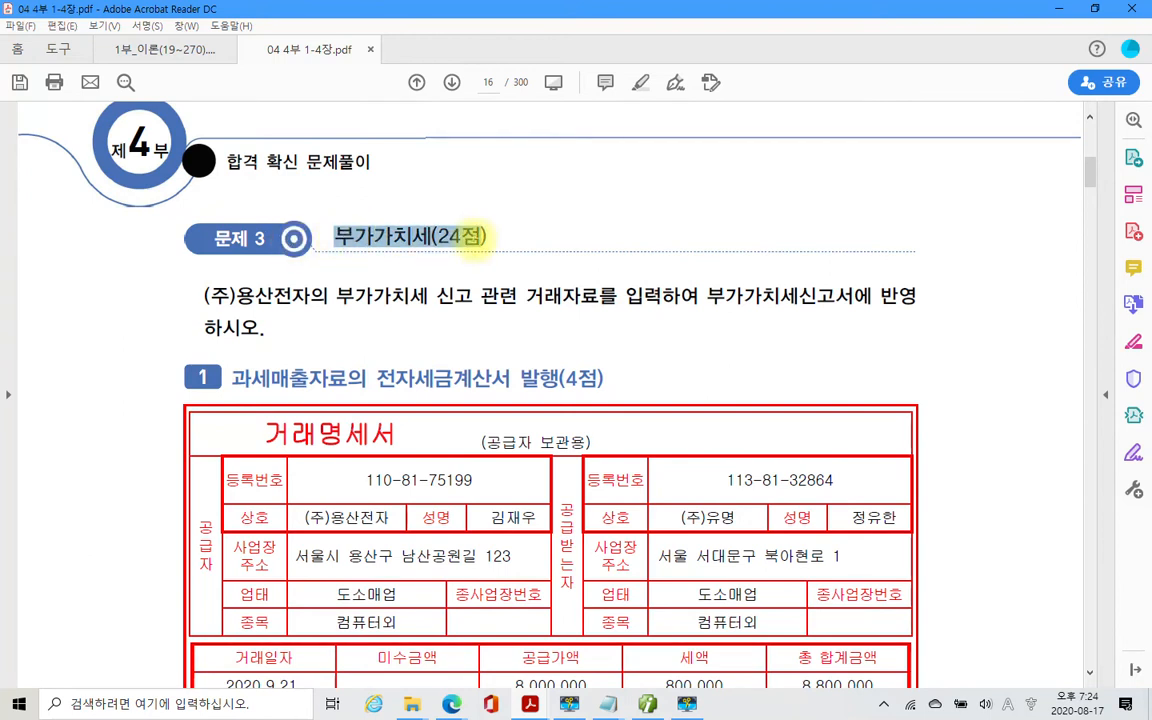
right_click(473, 237)
left_click(500, 268)
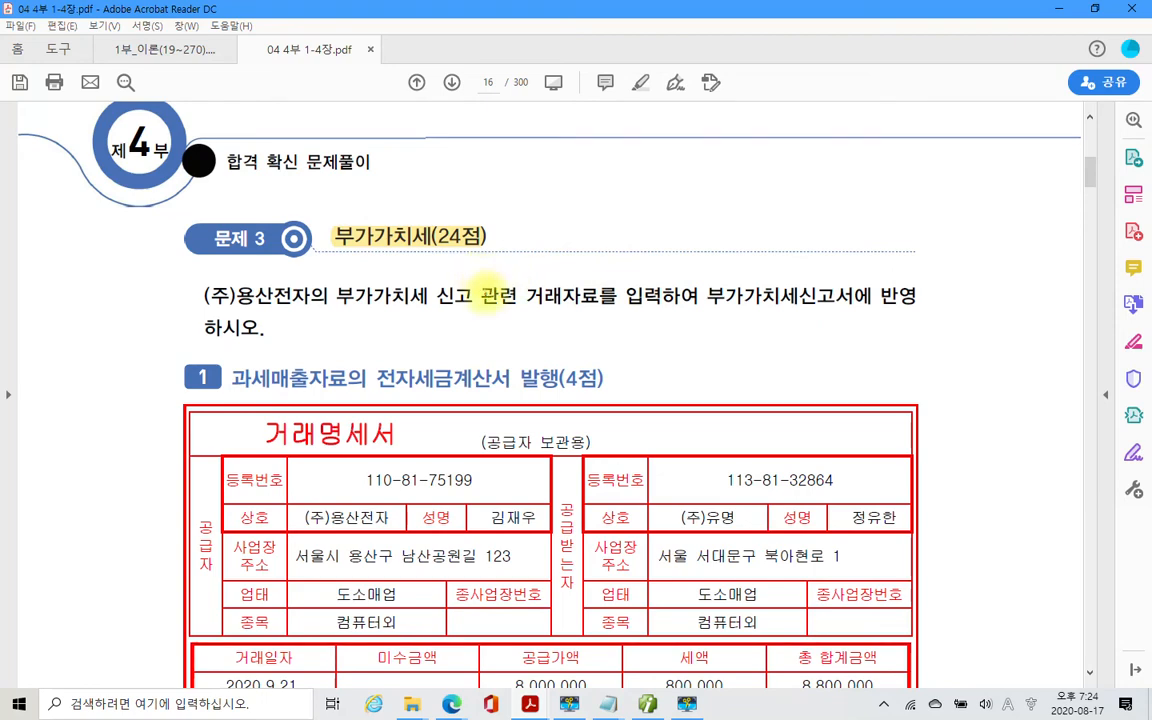
Highlight 과세매출자료의 전자세금계산서 발행 in the title of 문제 3's problem 1.
scroll(180, 442, "down", 2)
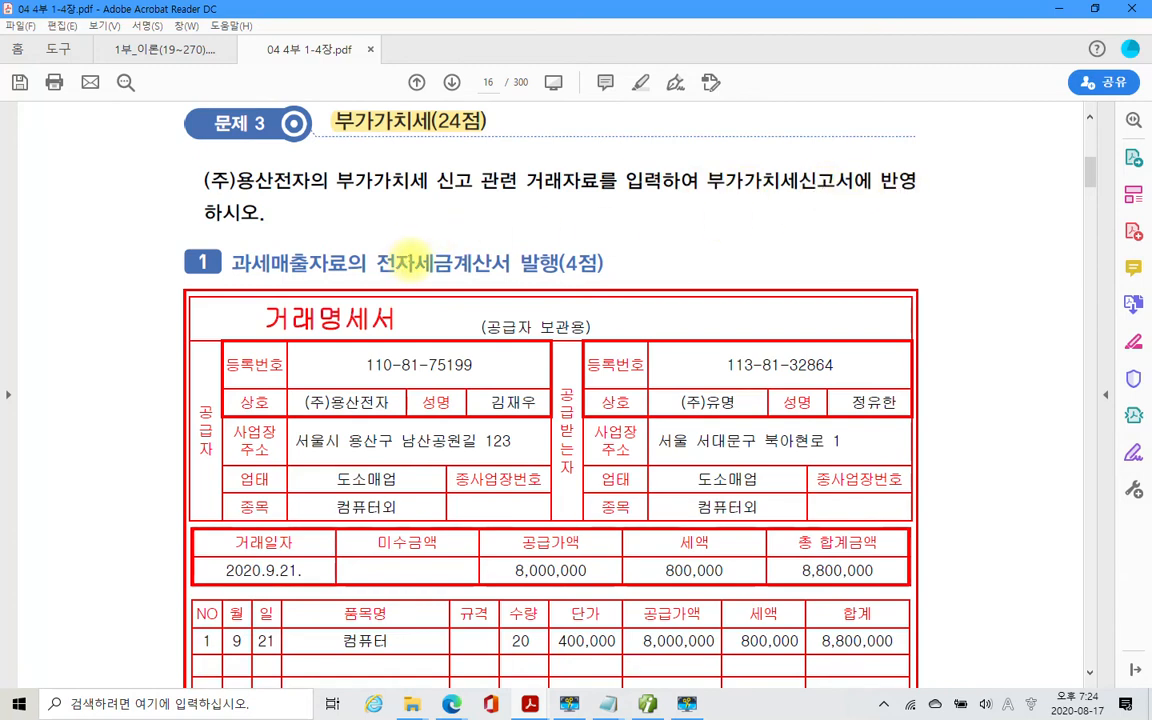
scroll(404, 250, "down", 3)
left_click_drag(232, 147, 540, 145)
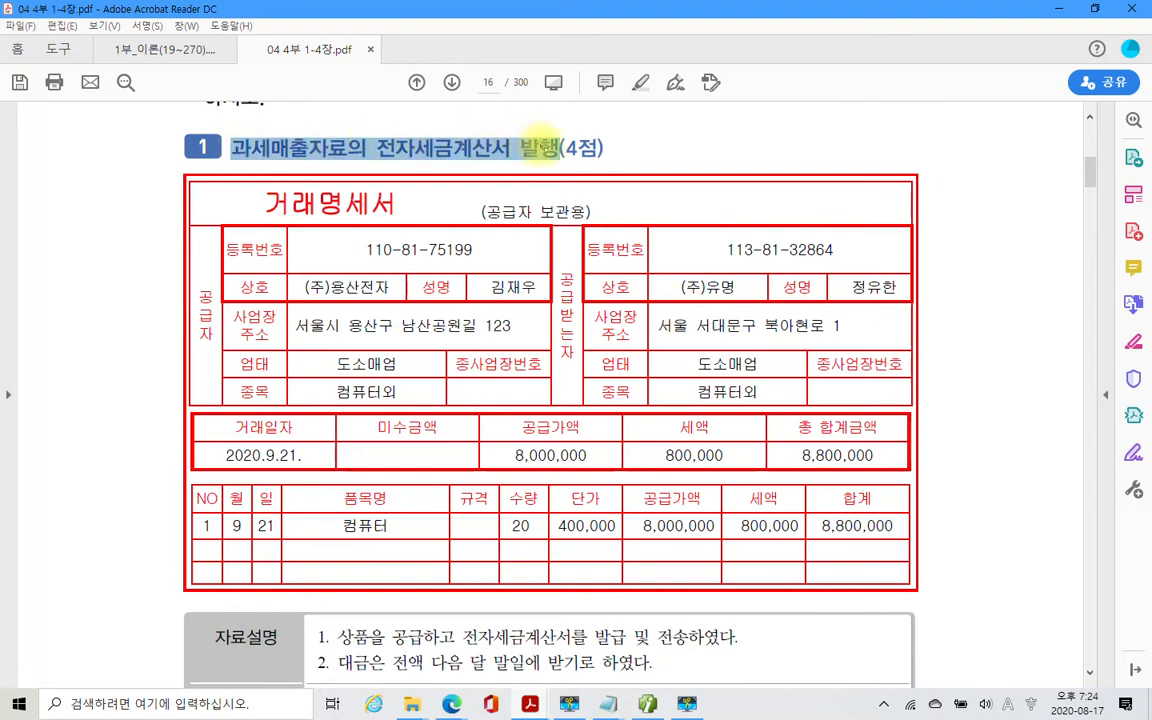
right_click(541, 147)
left_click(605, 196)
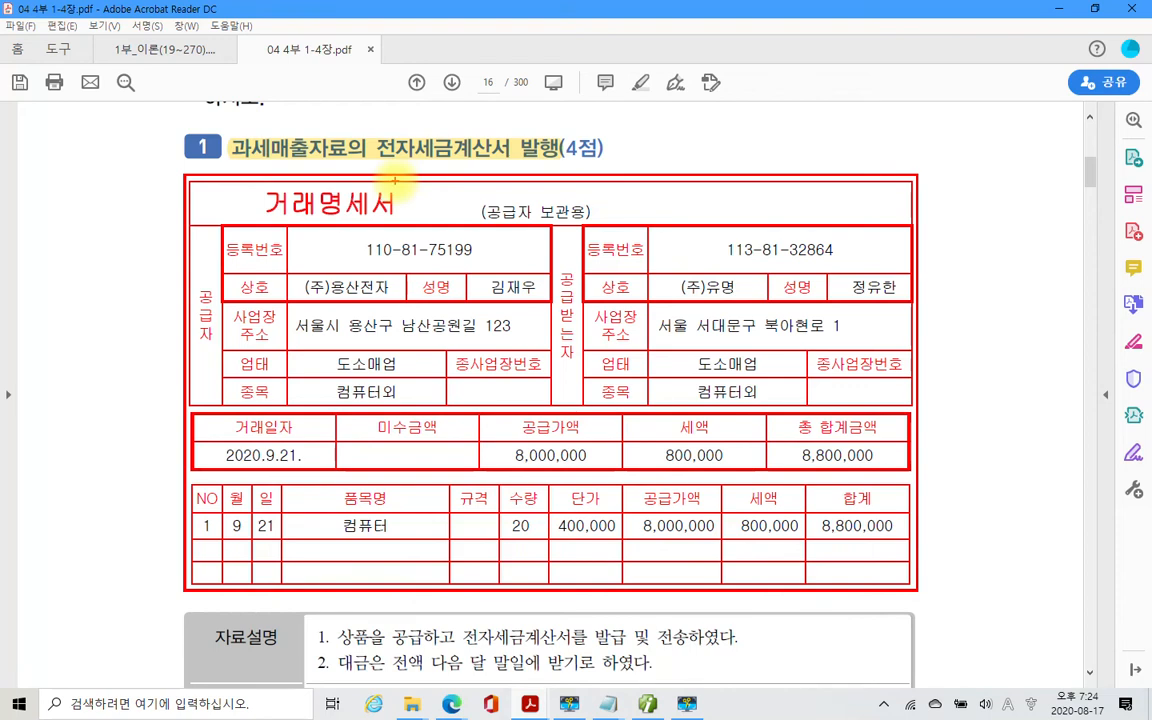
Draw two slanted red strokes in the margin beside the 거래명세서 and circle 전자세금계산서 발행 in problem 1's title.
left_click_drag(76, 178, 38, 242)
left_click_drag(112, 187, 66, 249)
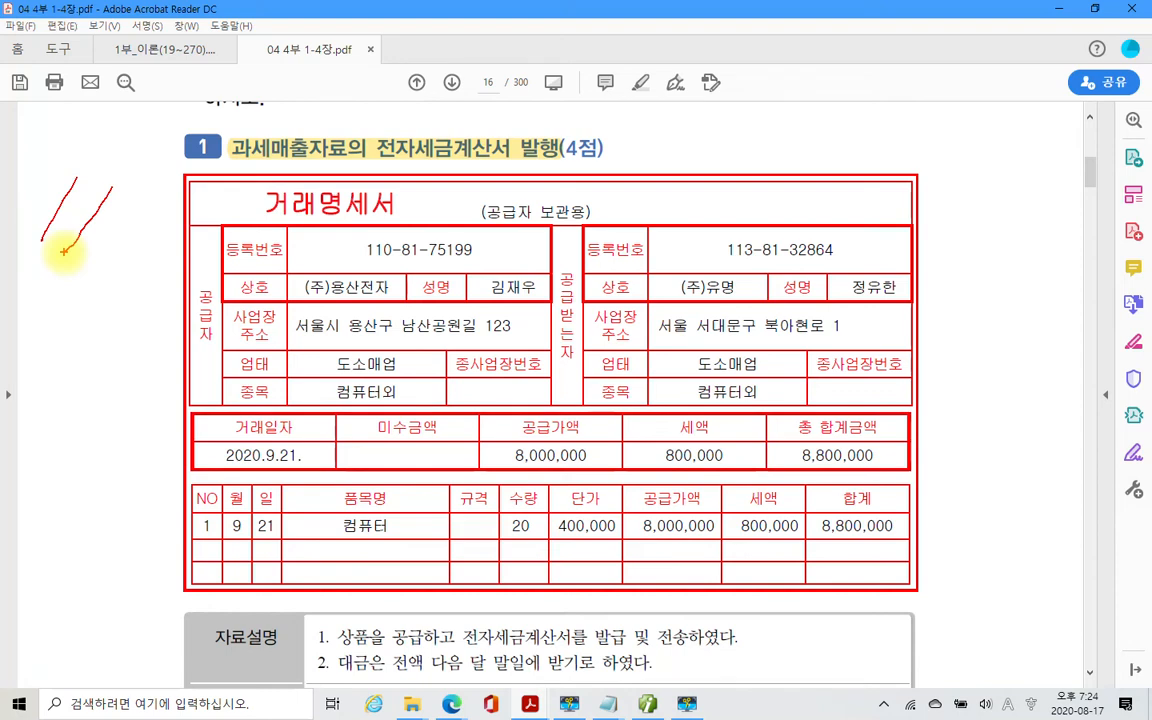
mouse_move(478, 172)
left_mouse_down()
mouse_move(322, 165)
mouse_move(570, 108)
mouse_move(495, 196)
left_mouse_up()
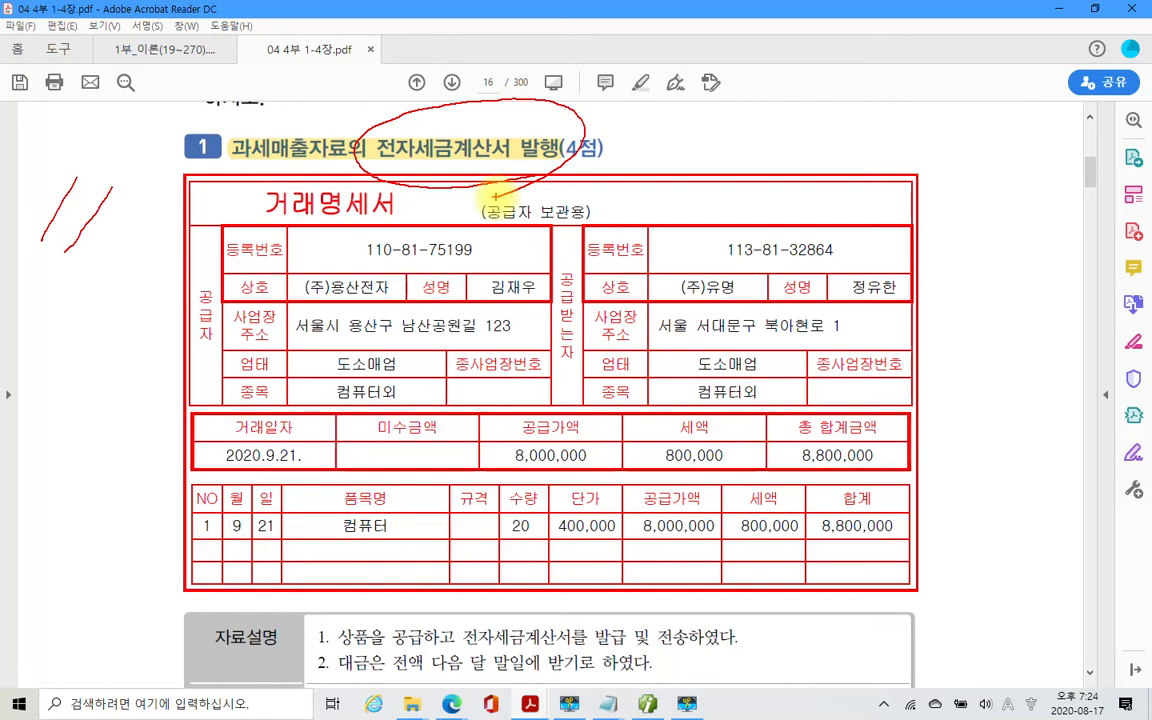
Handwrite 이번 in red beside the title of 문제 3's problem 1, above the 거래명세서.
mouse_move(803, 136)
left_mouse_down()
mouse_move(795, 166)
mouse_move(787, 136)
left_mouse_up()
left_click_drag(855, 121, 848, 168)
mouse_move(894, 110)
left_mouse_down()
mouse_move(890, 153)
mouse_move(911, 138)
left_mouse_up()
mouse_move(919, 112)
left_mouse_down()
mouse_move(909, 160)
mouse_move(923, 166)
left_mouse_up()
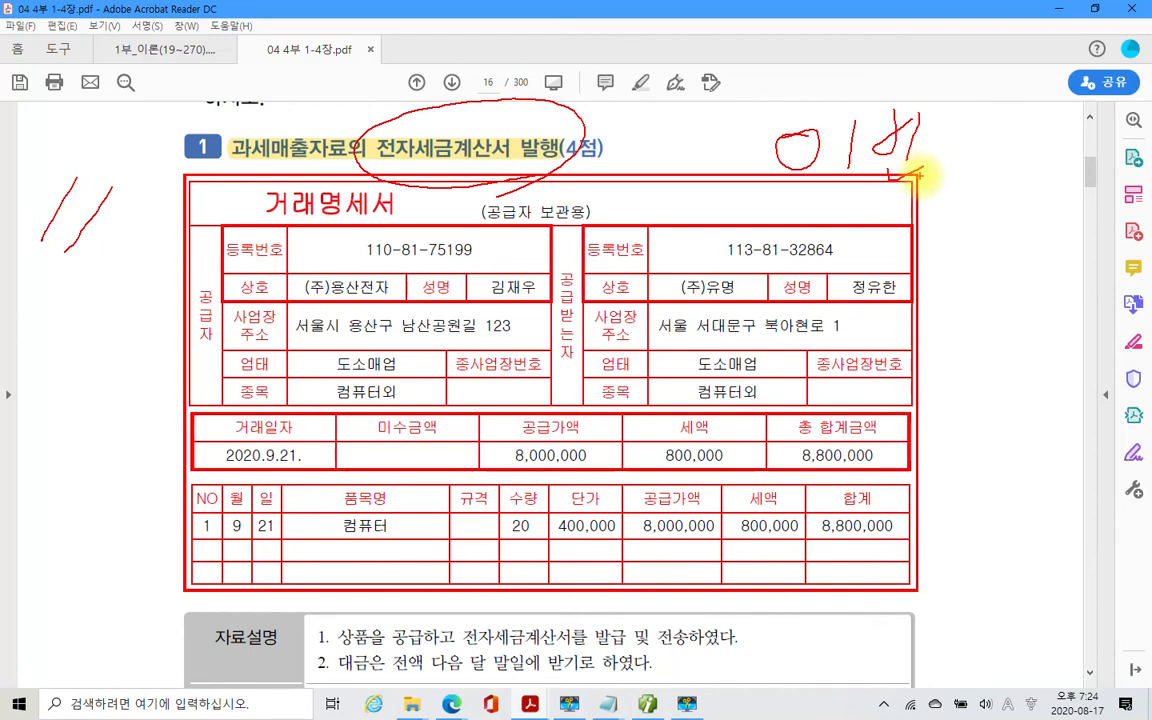
Highlight 전액 다음 달 말일에 in problem 1's 자료설명 and handwrite a red 외상 note beside it.
scroll(476, 226, "down", 6)
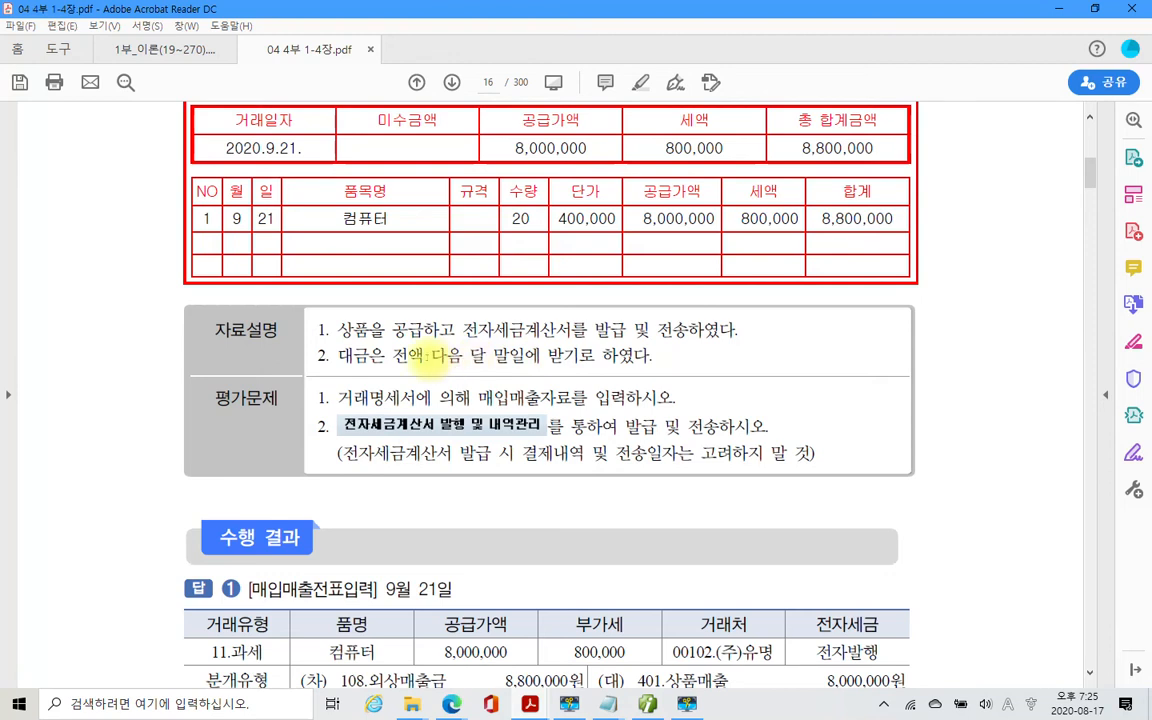
left_click_drag(390, 353, 524, 358)
right_click(524, 358)
left_click(578, 407)
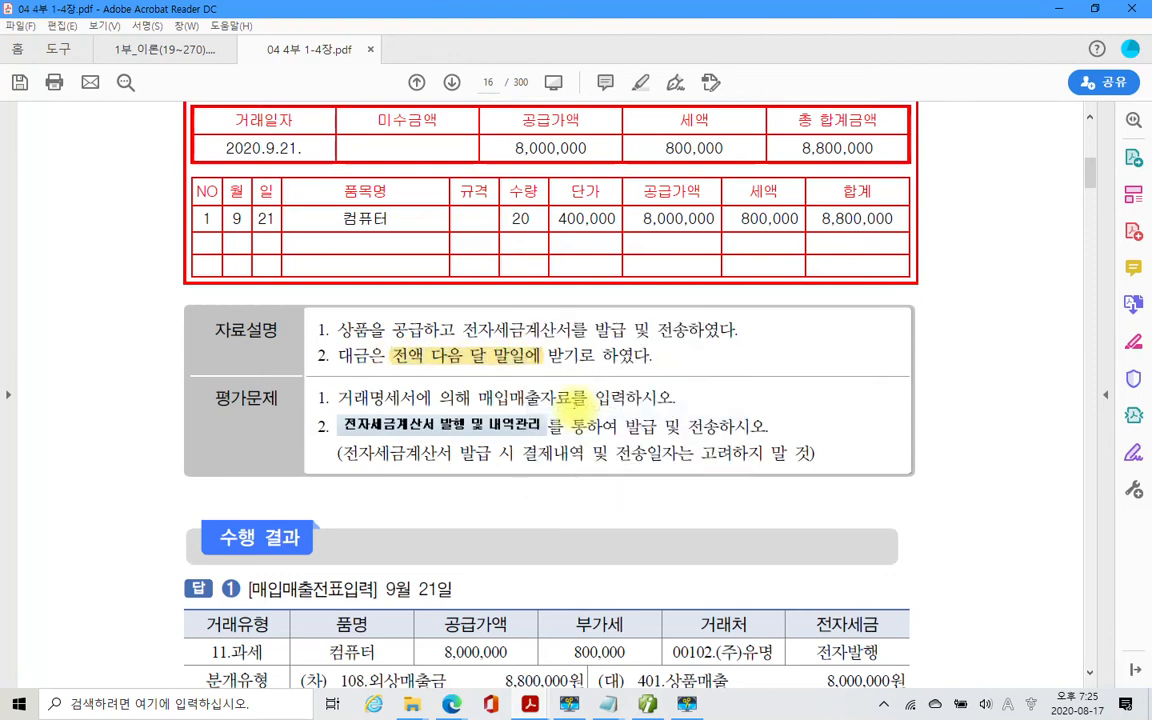
mouse_move(780, 352)
left_mouse_down()
mouse_move(805, 378)
mouse_move(869, 350)
mouse_move(900, 358)
mouse_move(965, 345)
mouse_move(985, 380)
mouse_move(1012, 348)
mouse_move(1050, 345)
mouse_move(1045, 375)
mouse_move(1025, 380)
mouse_move(1045, 374)
left_mouse_up()
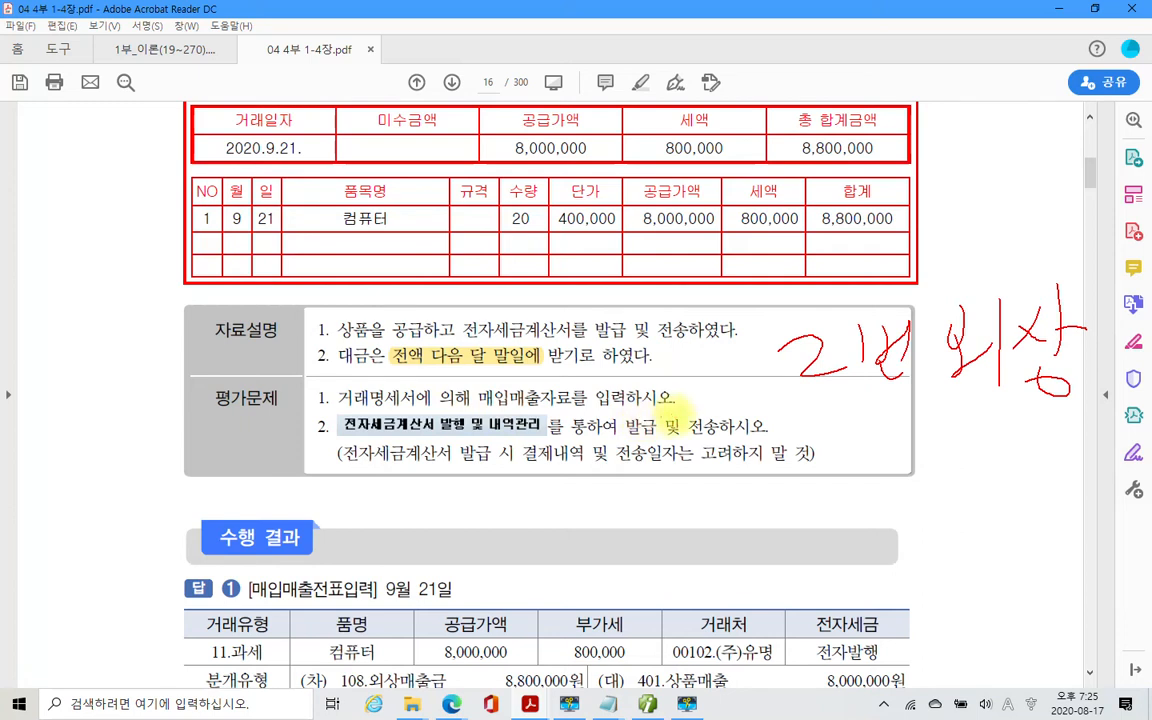
Box the numbers of 평가문제 items 1 and 2 and underline their instructions in red.
mouse_move(676, 403)
left_mouse_down()
mouse_move(314, 398)
mouse_move(316, 430)
mouse_move(327, 423)
mouse_move(319, 440)
left_mouse_up()
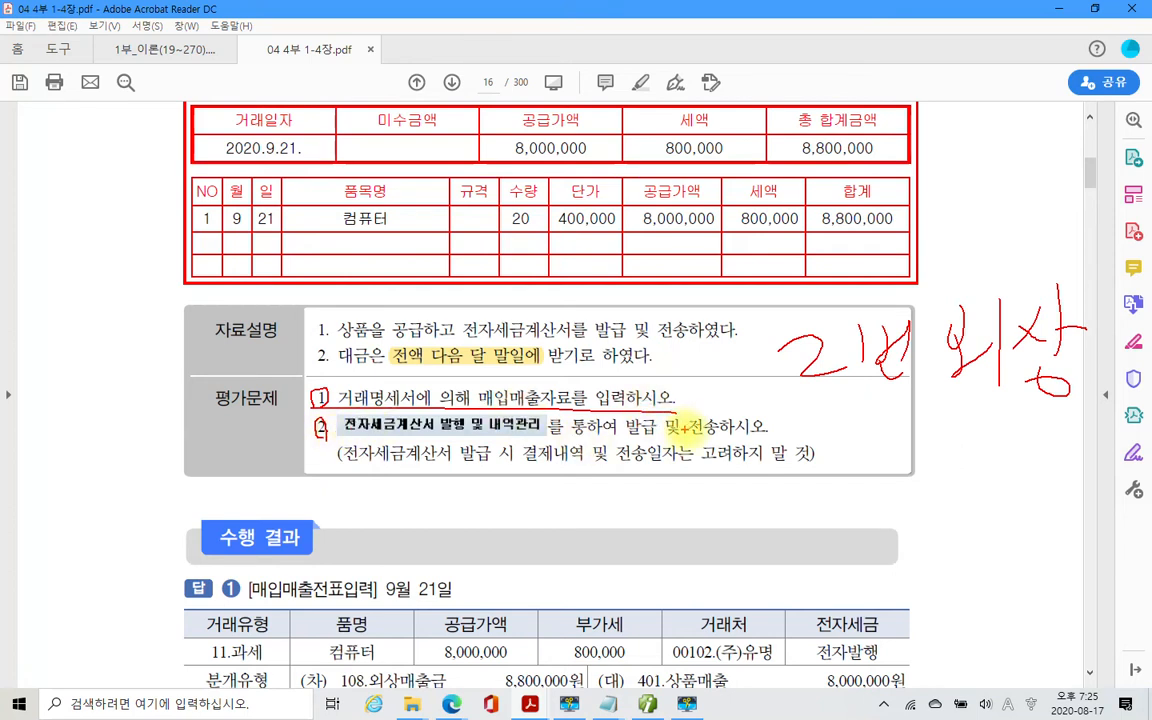
left_click_drag(437, 438, 497, 437)
left_click_drag(585, 430, 782, 448)
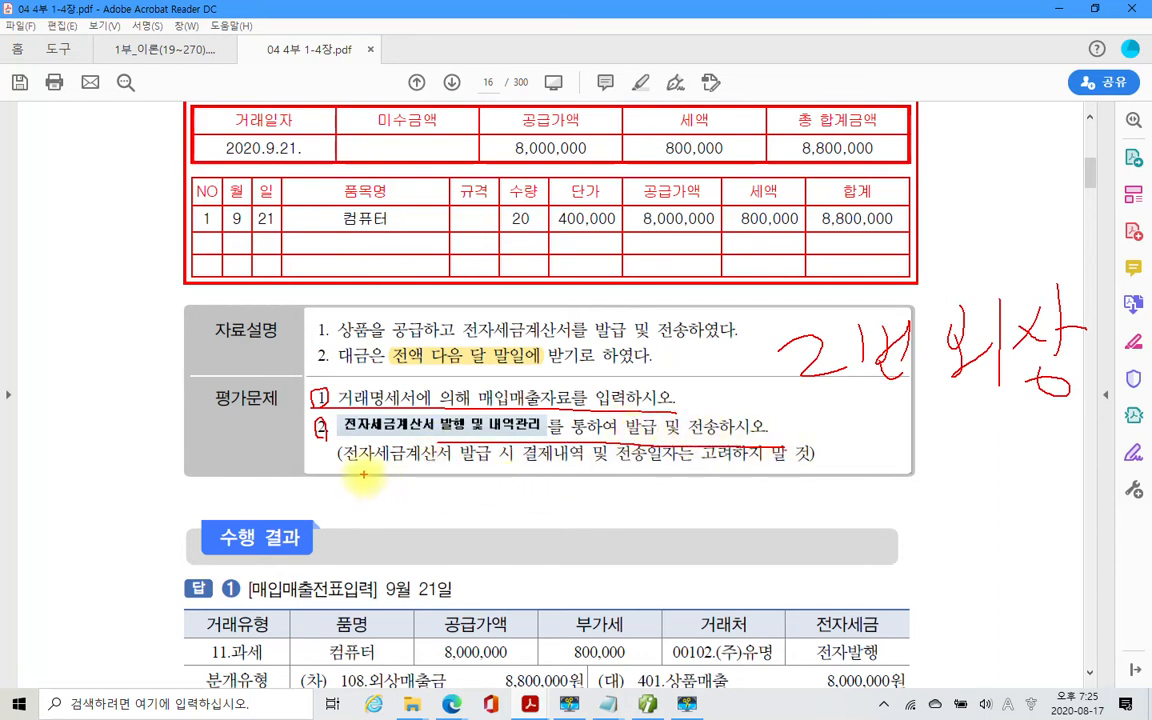
Circle 결제내역 and 전송일자 in red, mark an X under 고려하지 말 것, and clear all the drawings.
mouse_move(514, 483)
left_mouse_down()
mouse_move(548, 463)
mouse_move(585, 484)
left_mouse_up()
mouse_move(645, 432)
left_mouse_down()
mouse_move(612, 476)
mouse_move(663, 480)
left_mouse_up()
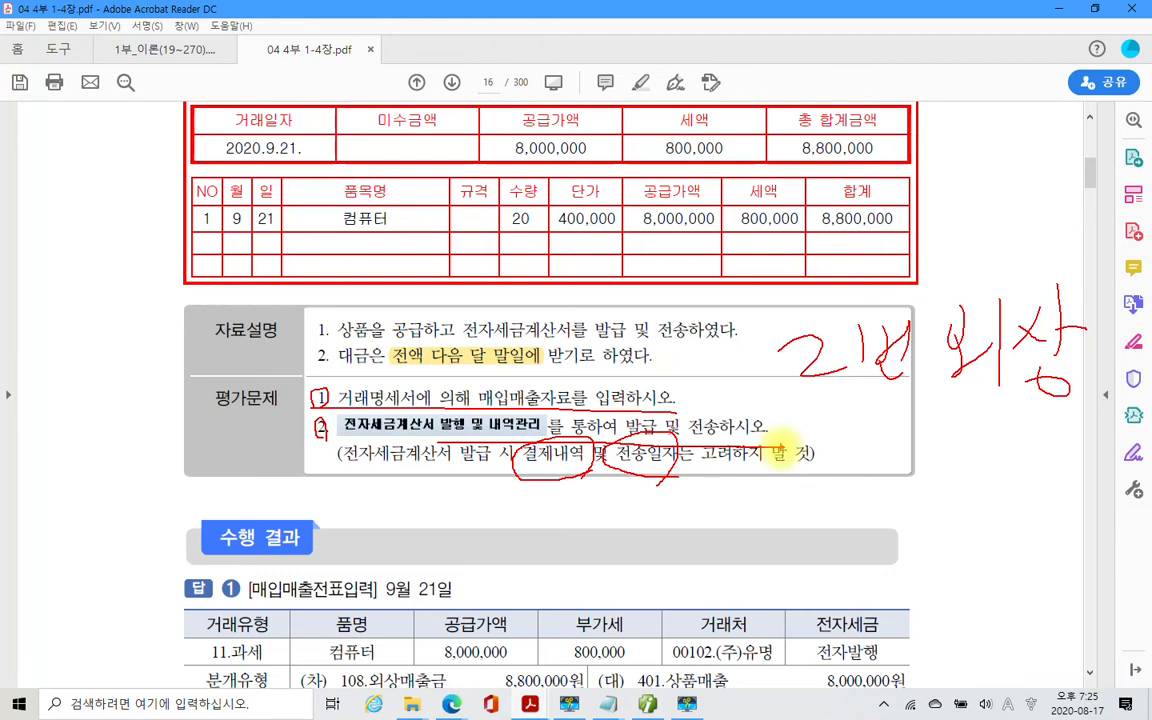
left_click_drag(735, 489, 752, 482)
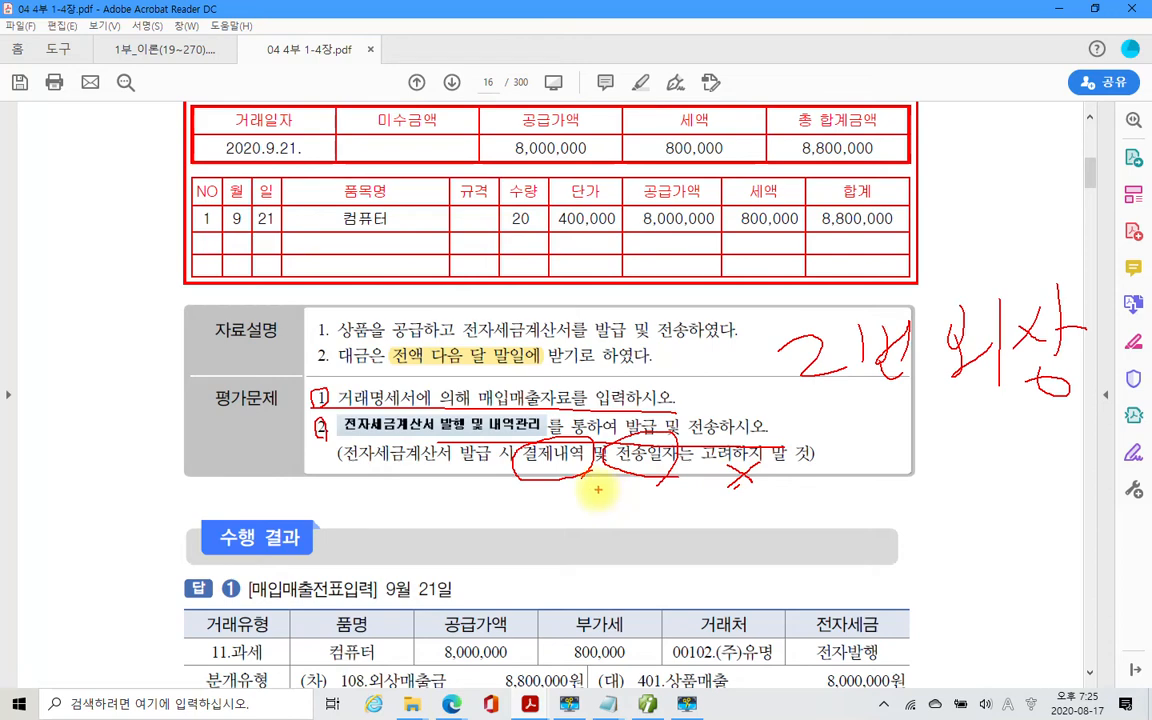
key("Escape")
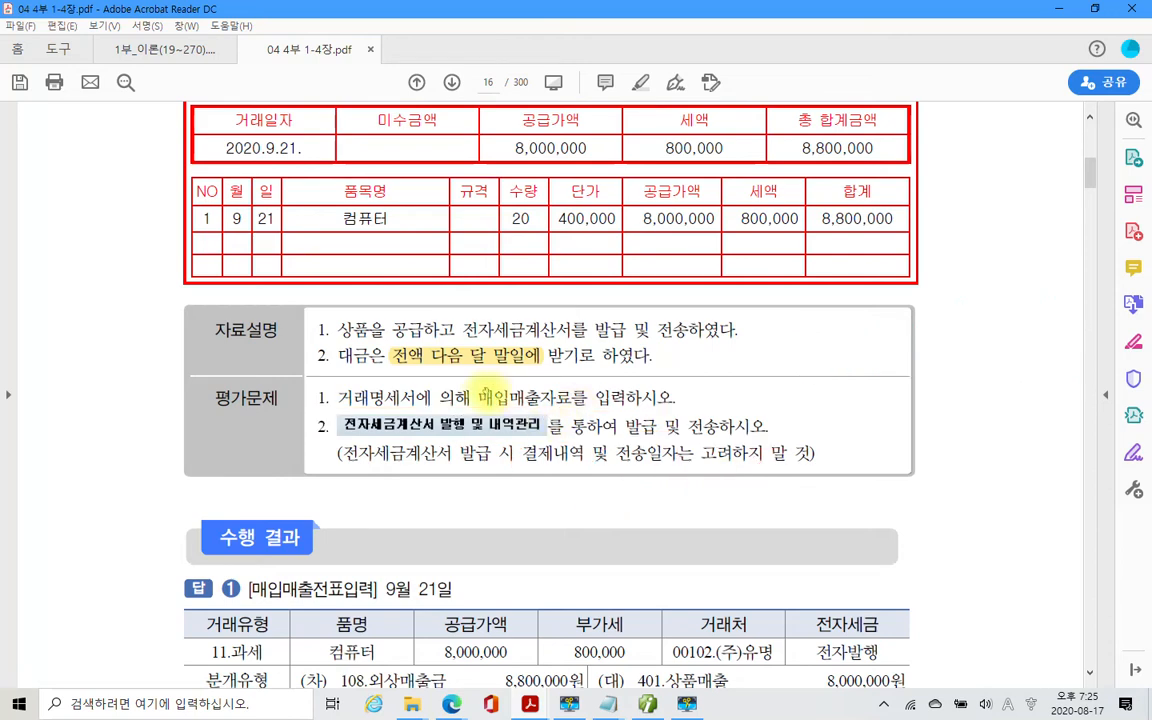
Highlight the 거래일자 2020.9.21. in the 거래명세서.
scroll(470, 365, "up", 3)
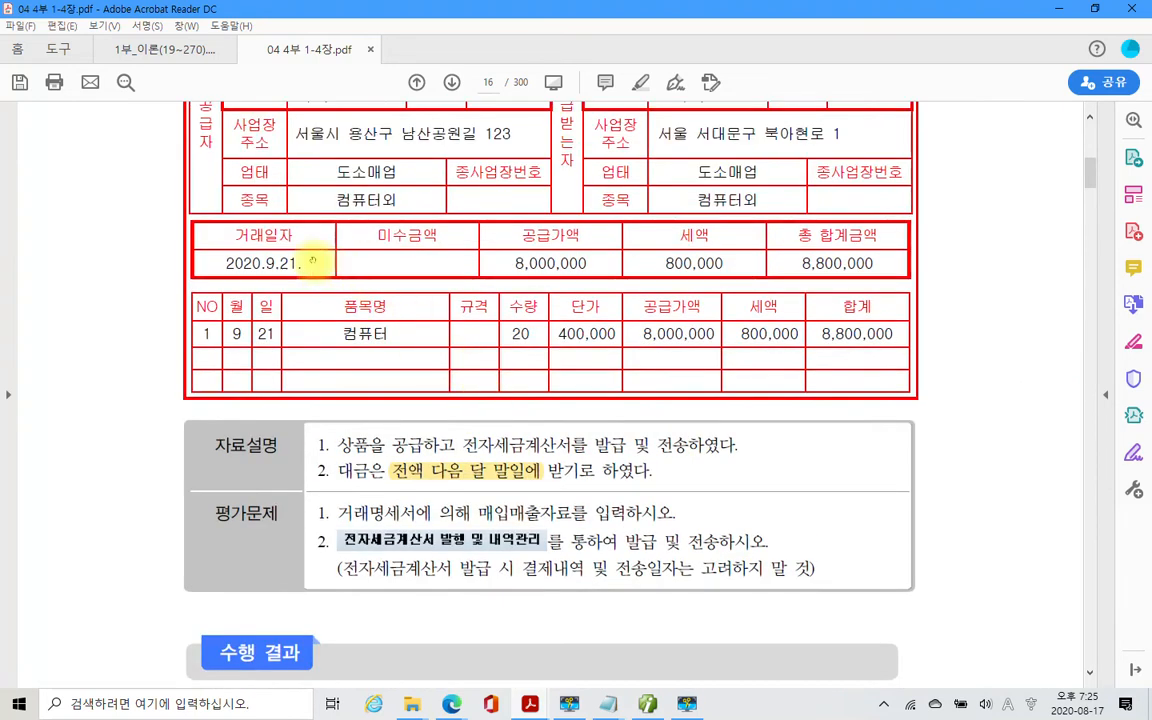
left_click_drag(310, 262, 210, 263)
right_click(278, 265)
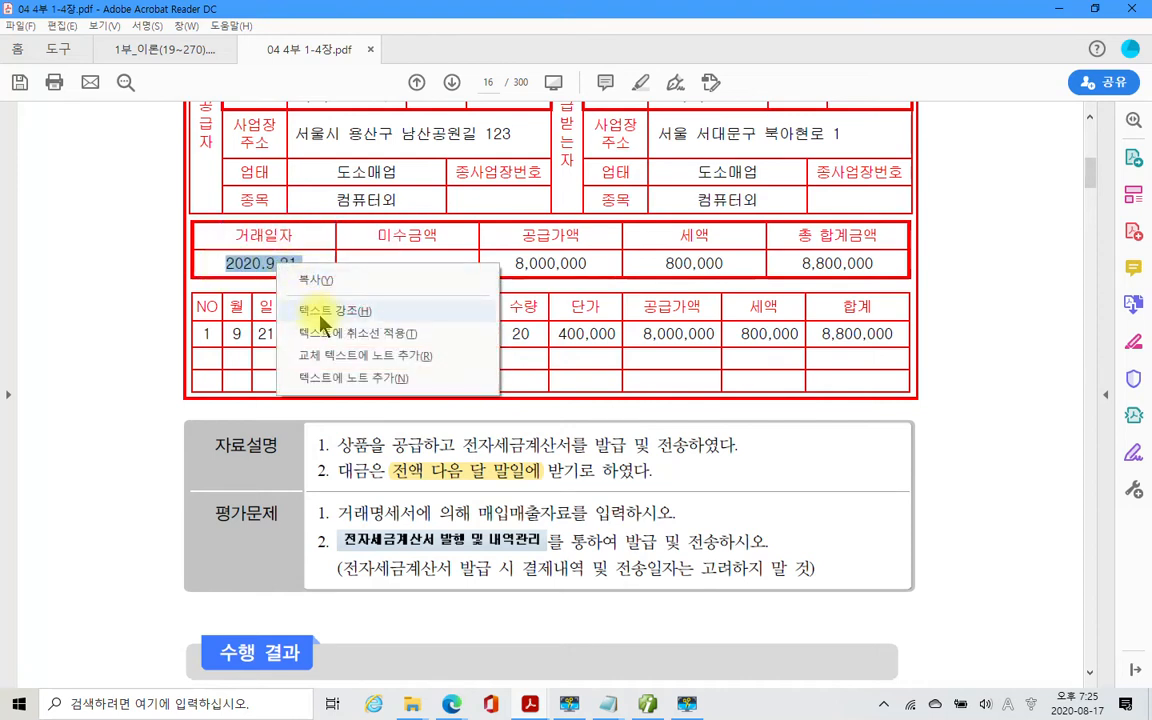
left_click(322, 320)
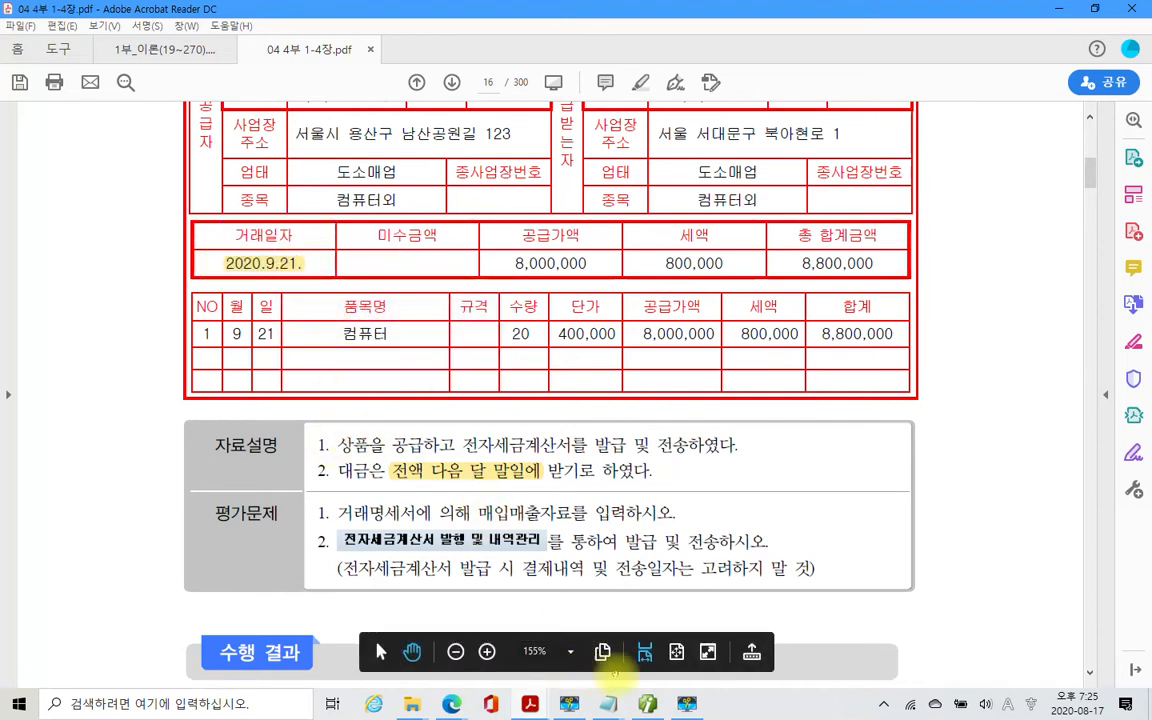
Switch to the (주)용산전자 accounting program and open 매입매출전표입력 from the full menu.
left_click(648, 704)
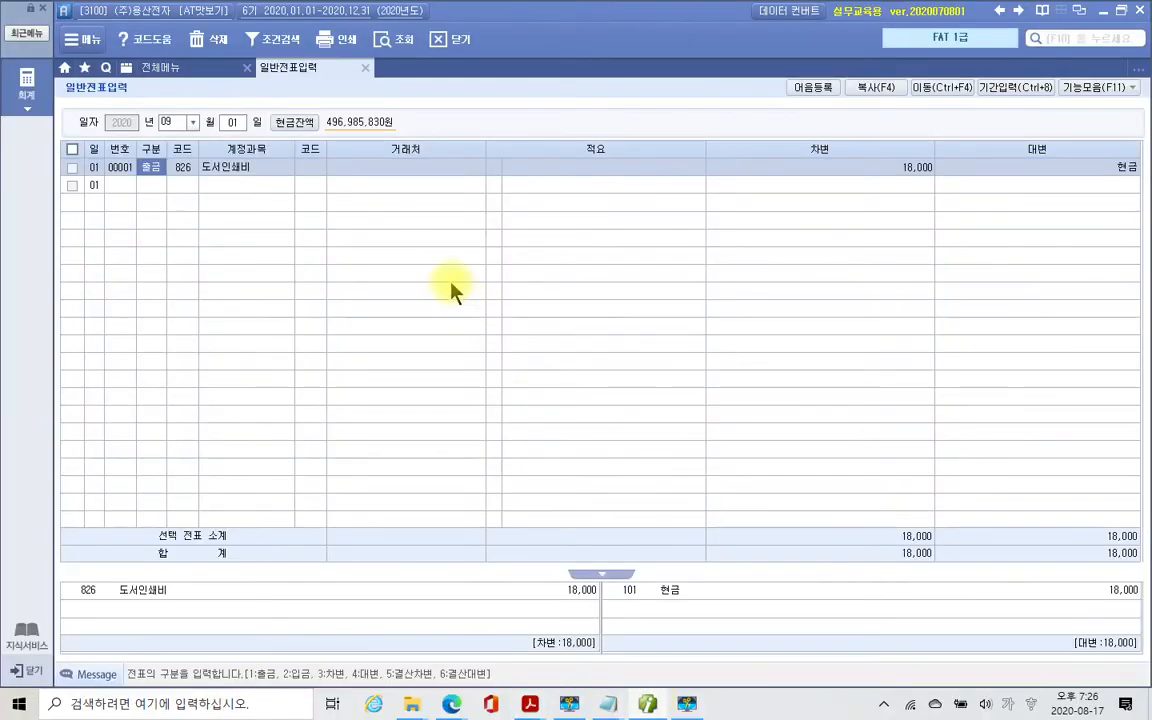
left_click(186, 70)
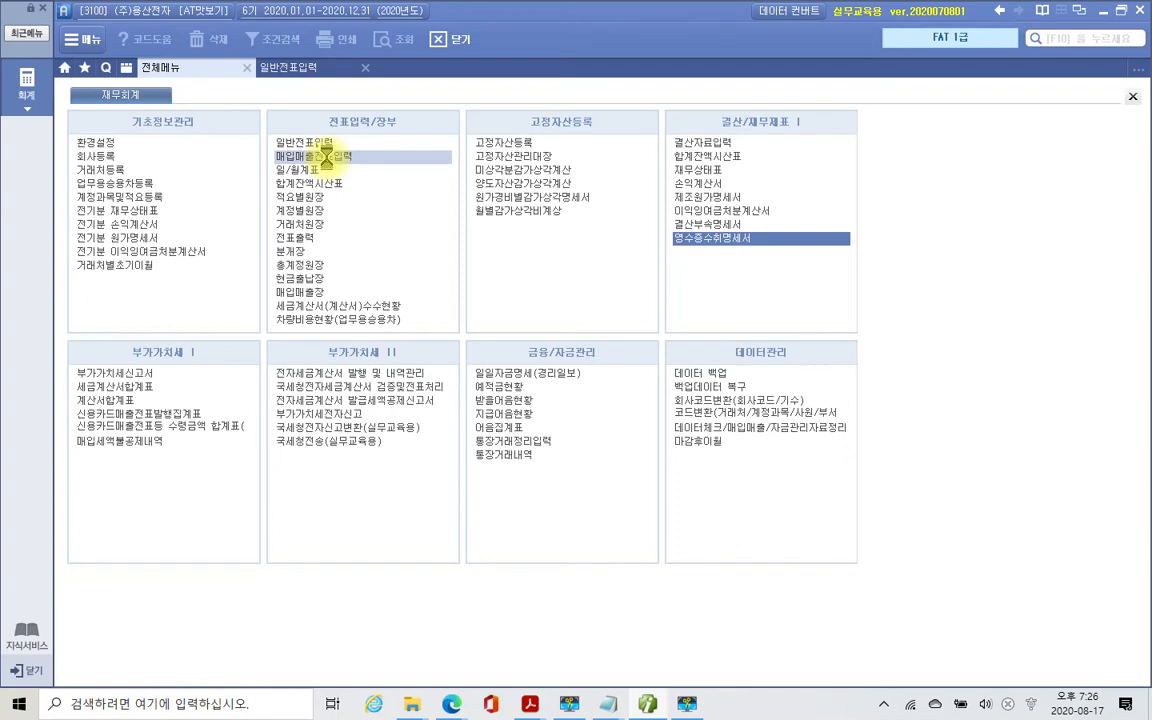
left_click(326, 160)
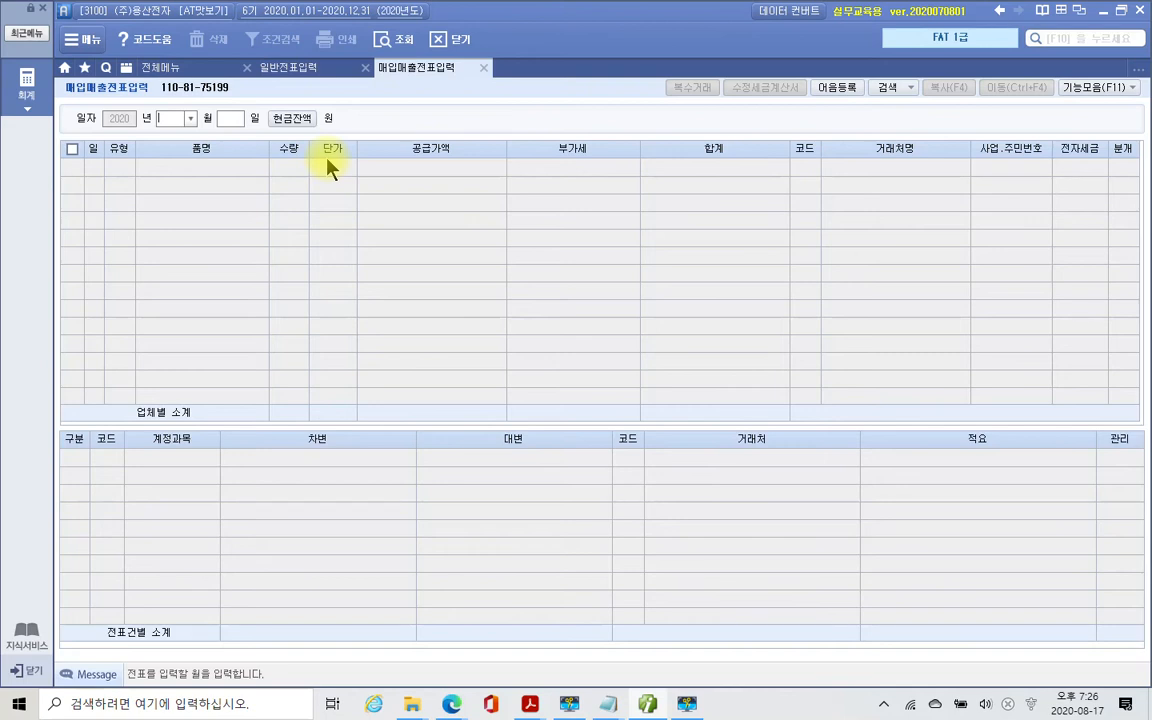
Start a sales entry dated 09월 21일 with the transaction type 11.과세.
type("9")
key("Return")
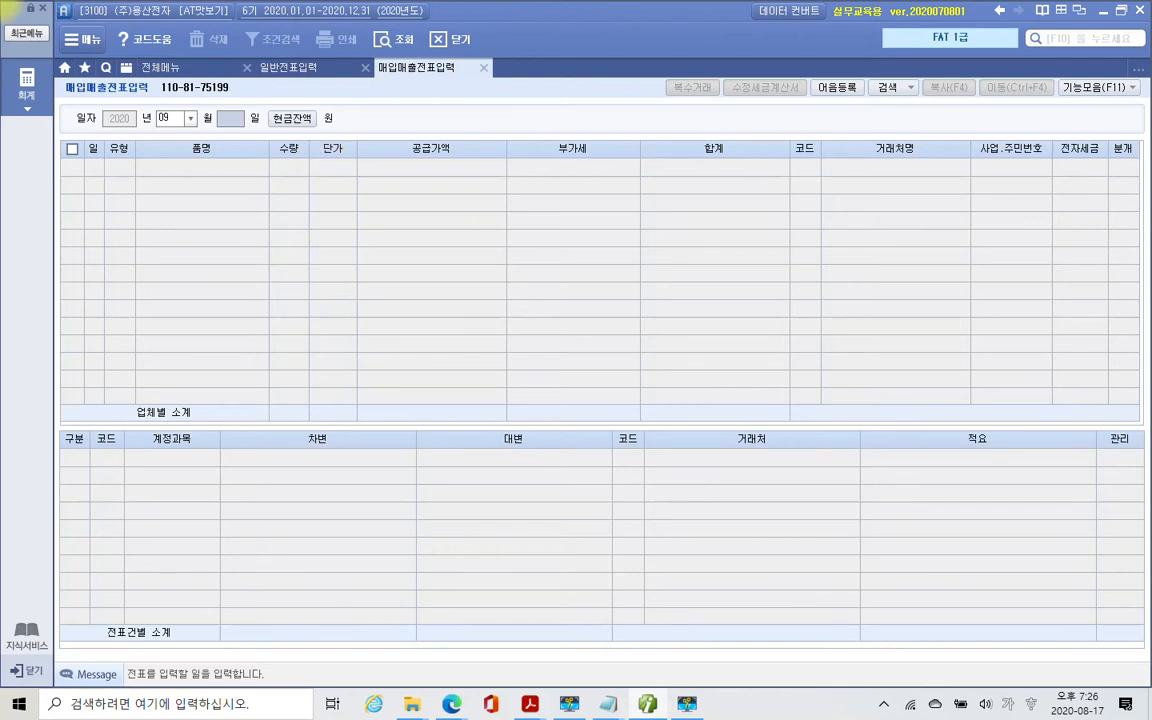
type("21")
key("Return")
key("Return")
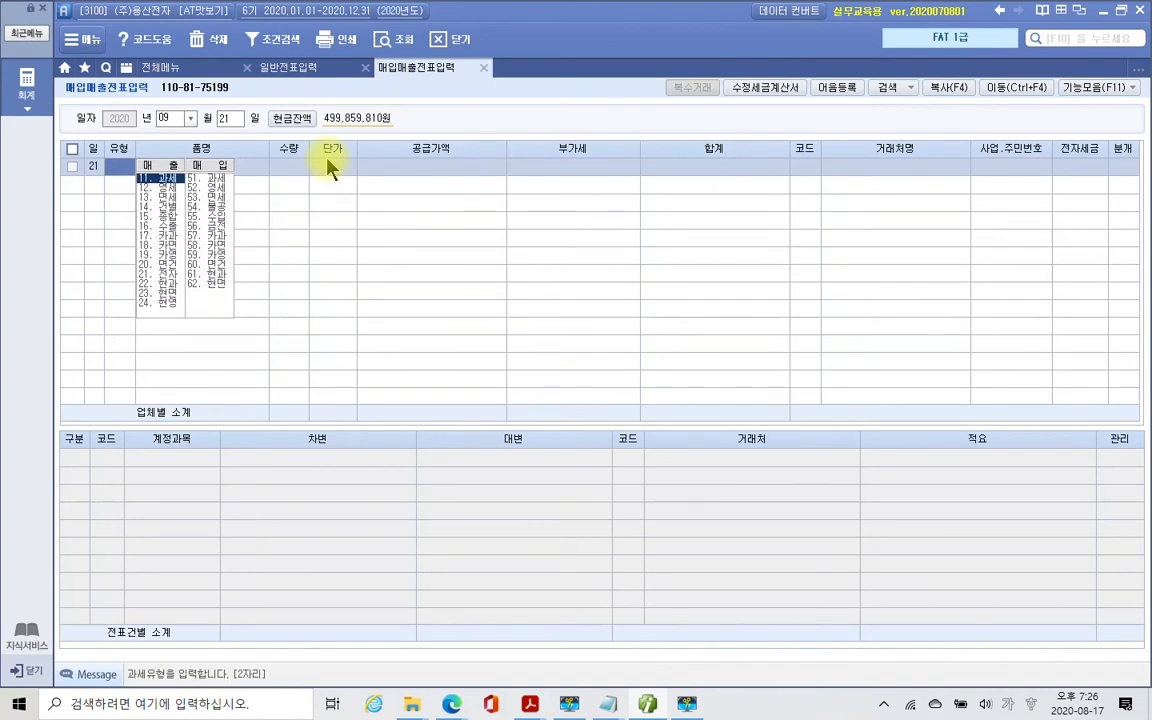
type("11")
key("Return")
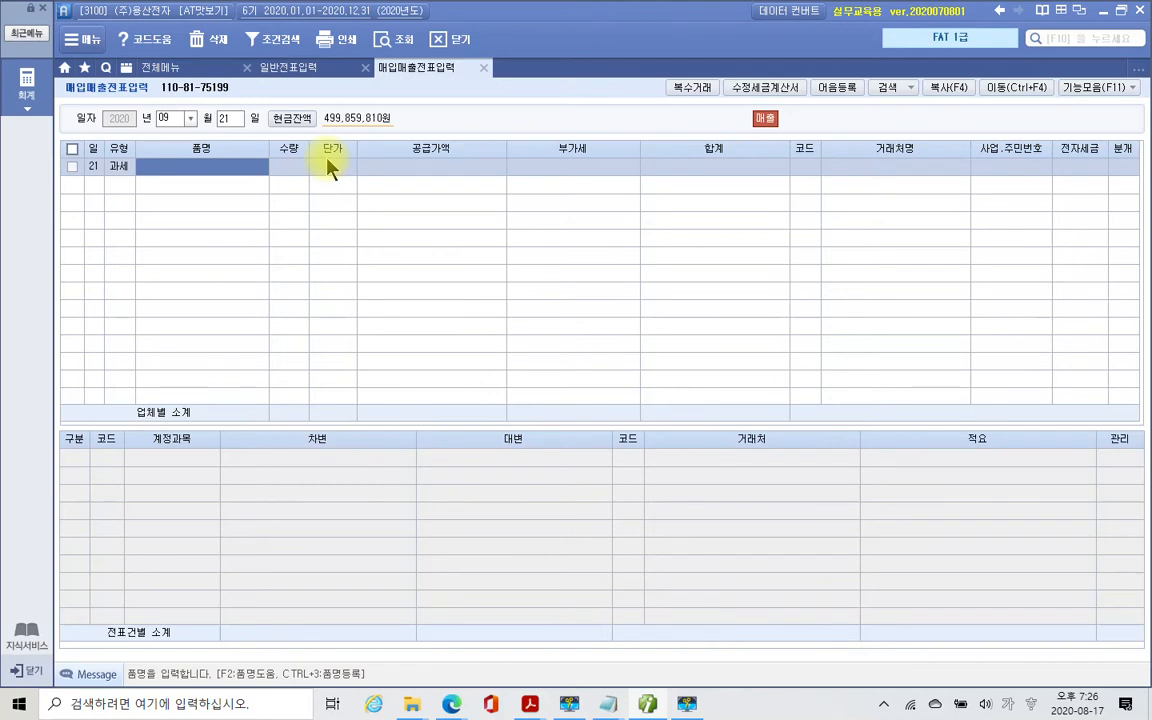
Enter 컴퓨터 as 품명 with 수량 20 and 단가 400,000, accepting the calculated 공급가액 and 부가세.
type("컴퓨터")
key("Return")
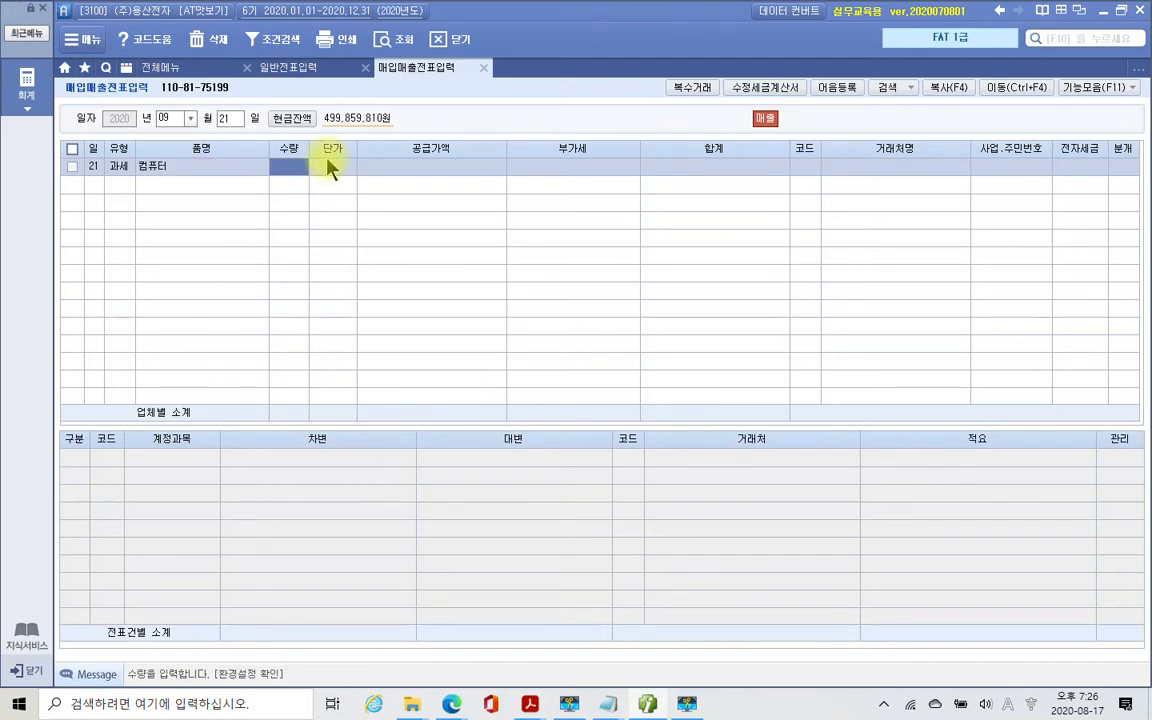
type("20")
key("Return")
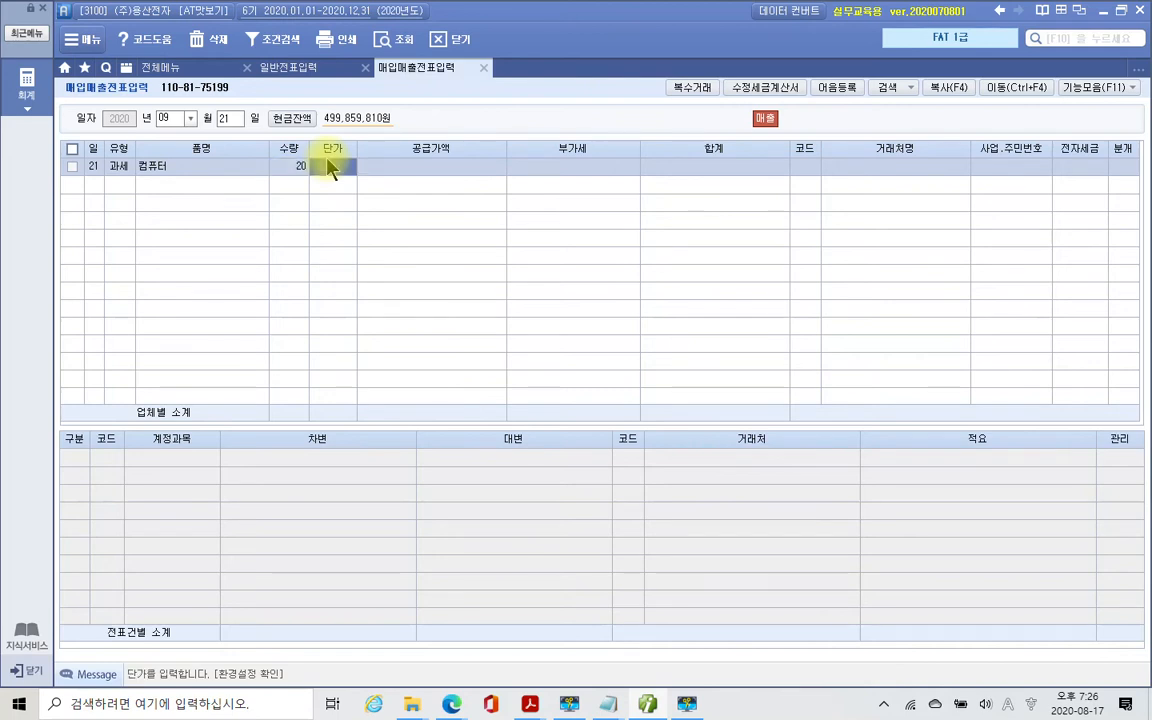
type("400,000")
key("Return")
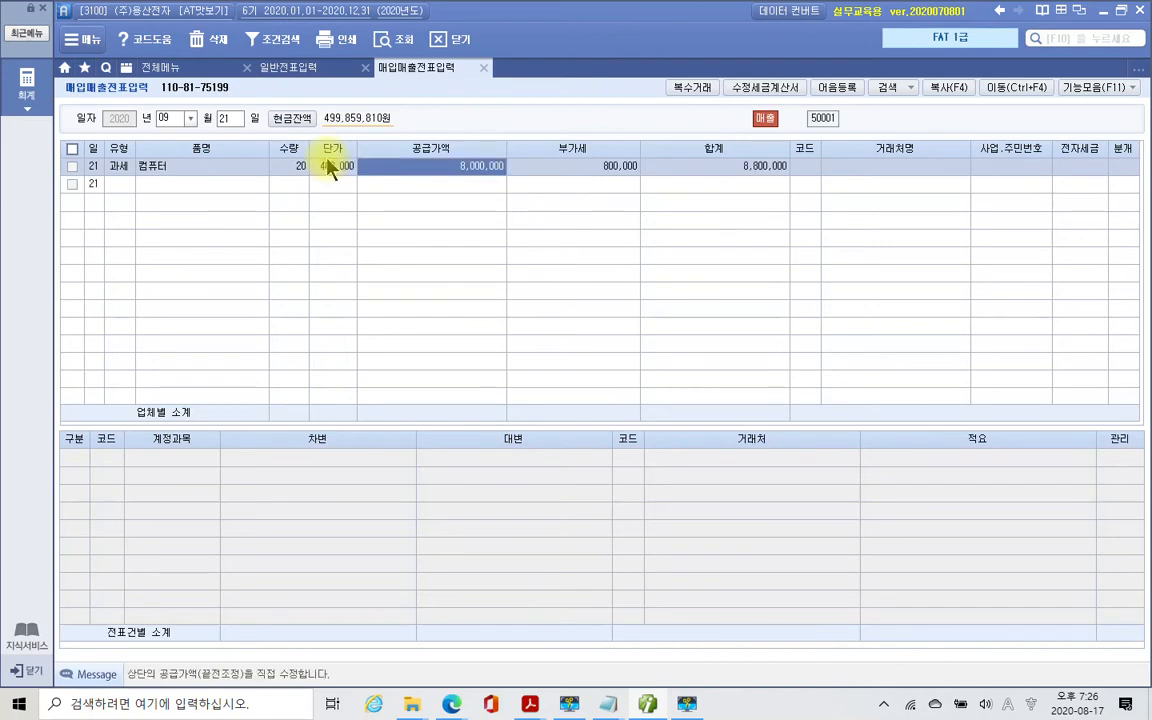
key("Return")
key("Return")
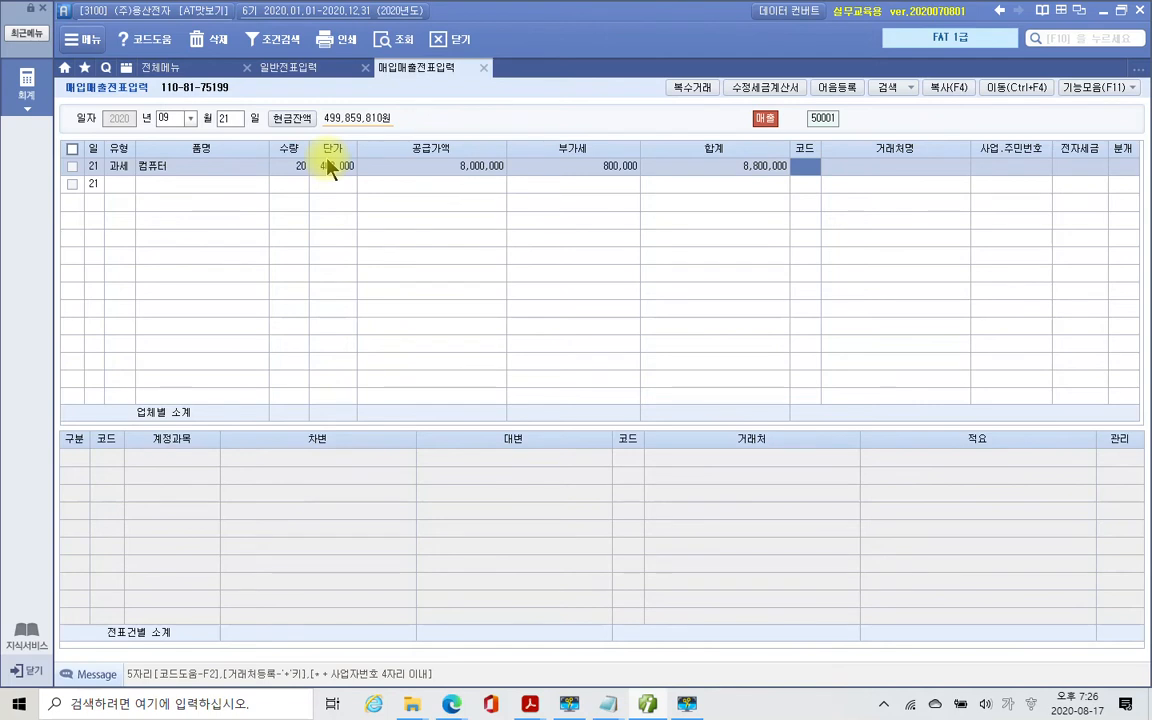
Assign (주)유명 as the 거래처, leave 전자세금 blank, and set 분개 to 2:외상.
type("유명")
key("Return")
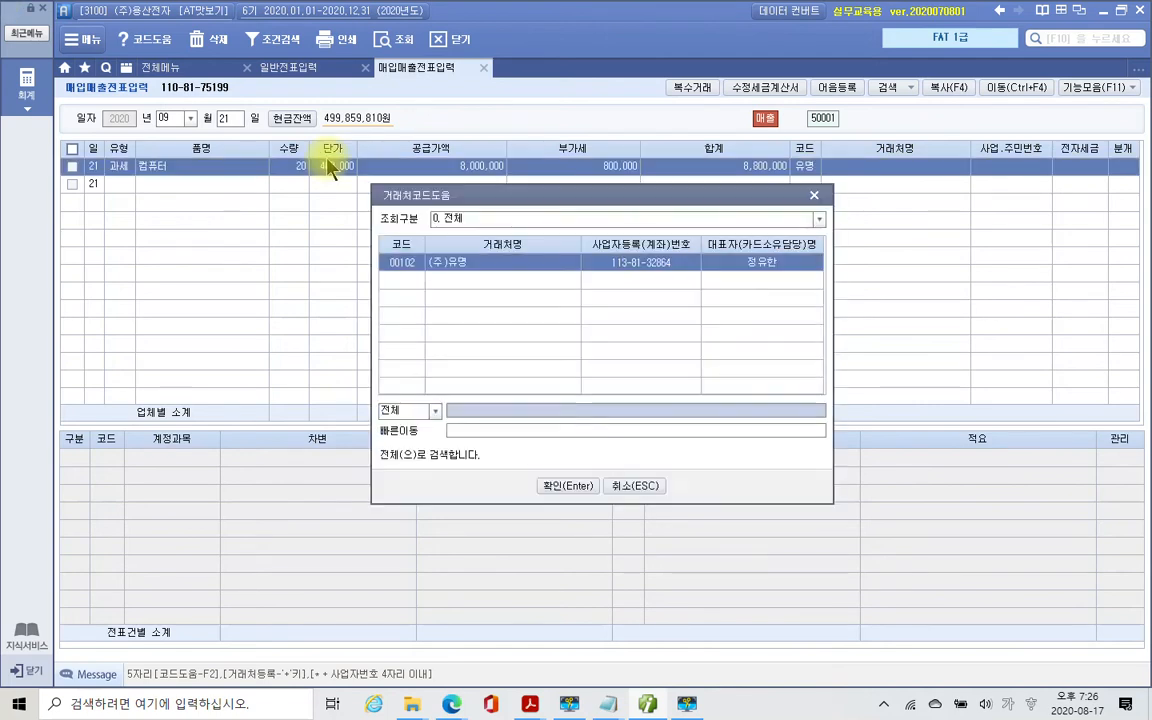
key("Return")
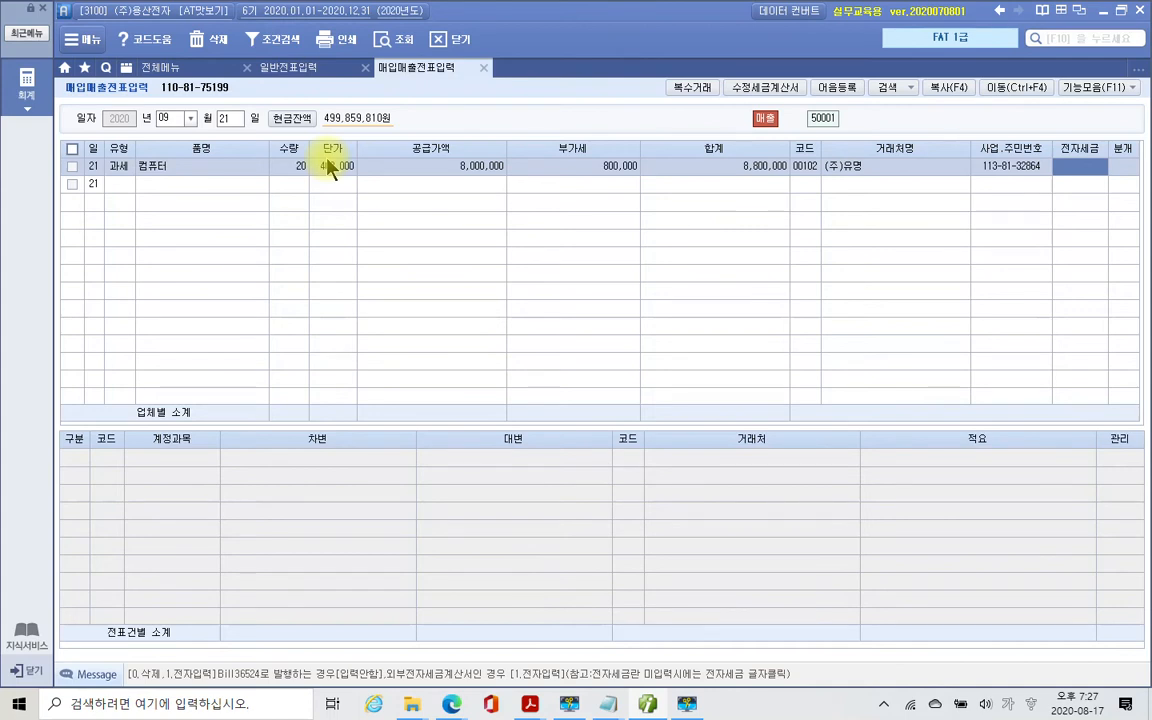
key("Return")
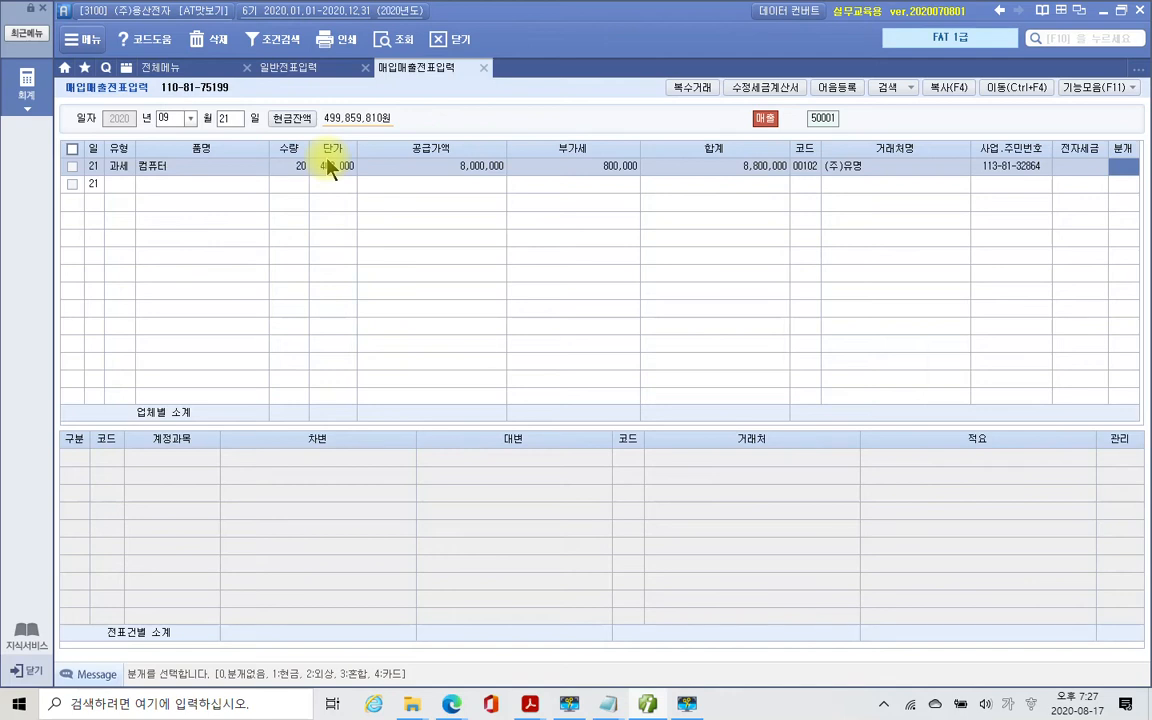
type("2")
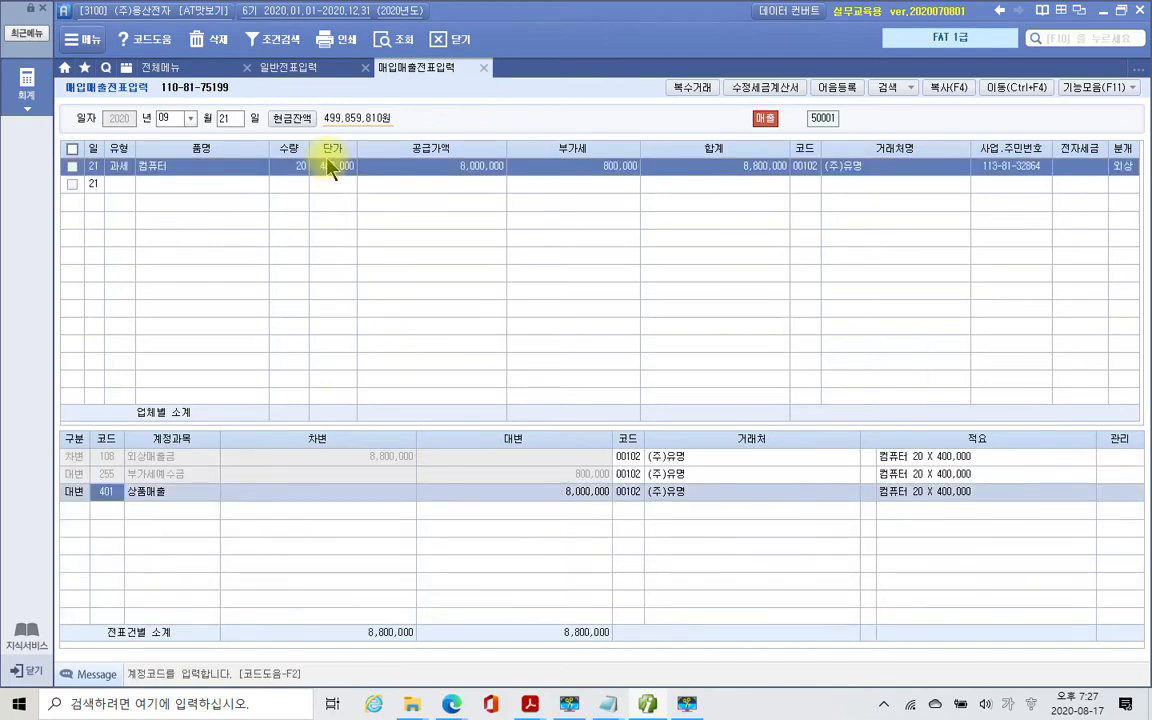
Inspect the generated journal lines and draw red arrows from 부가세 and 공급가액 to the underlined 부가세예수금 and 상품매출 lines.
left_click(90, 458)
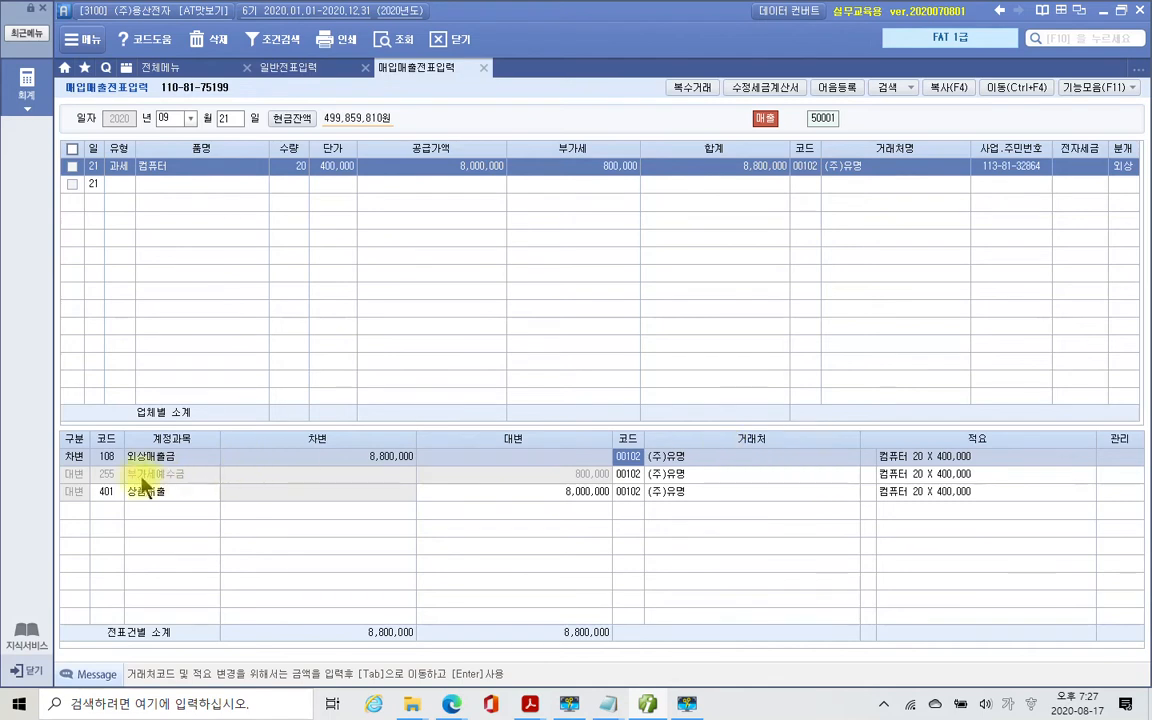
left_click(86, 473)
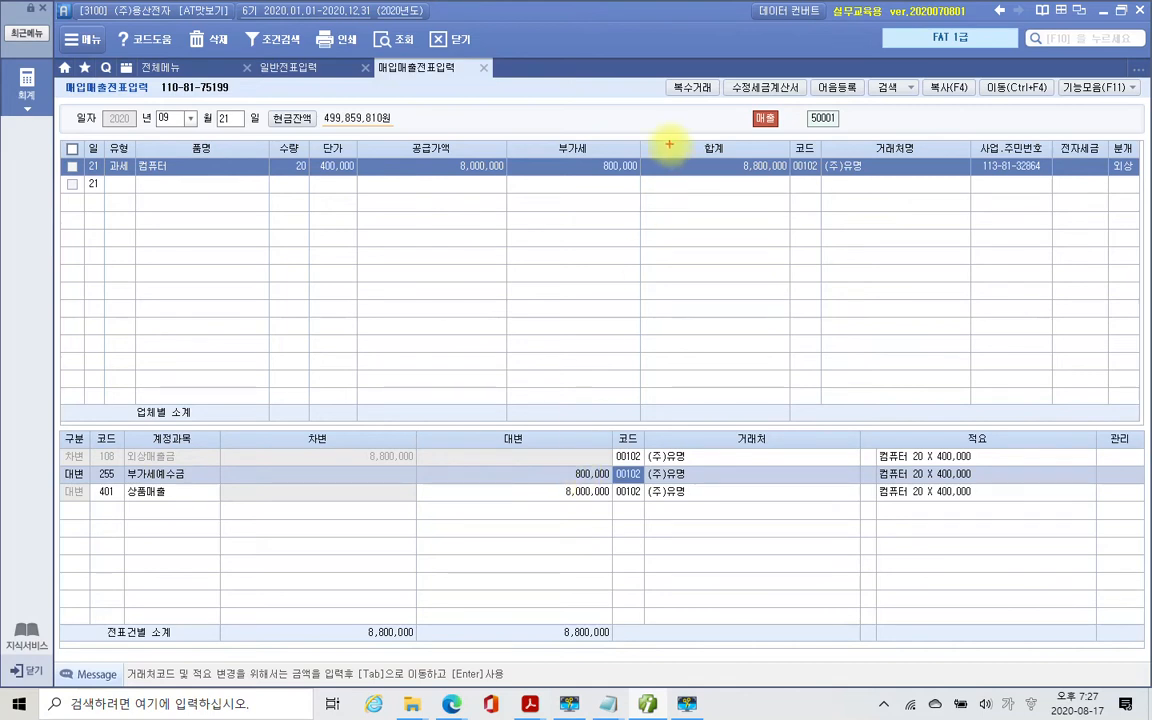
mouse_move(558, 151)
left_mouse_down()
mouse_move(672, 199)
mouse_move(560, 423)
mouse_move(575, 457)
left_mouse_up()
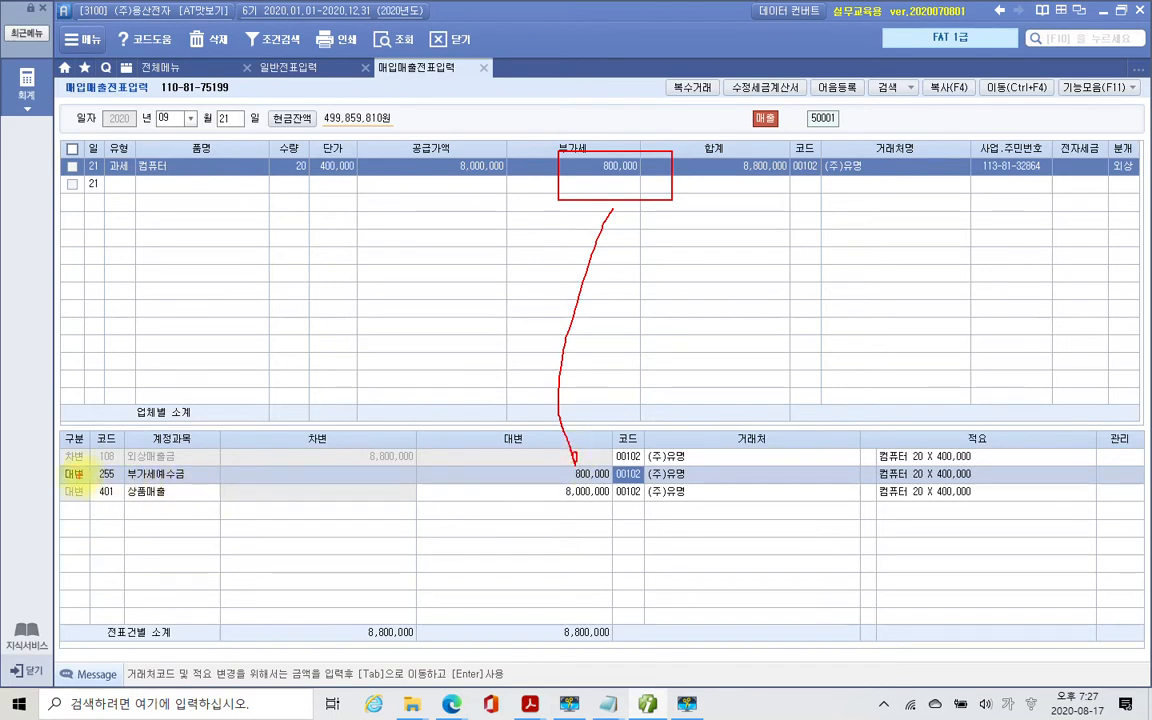
left_click_drag(62, 483, 192, 483)
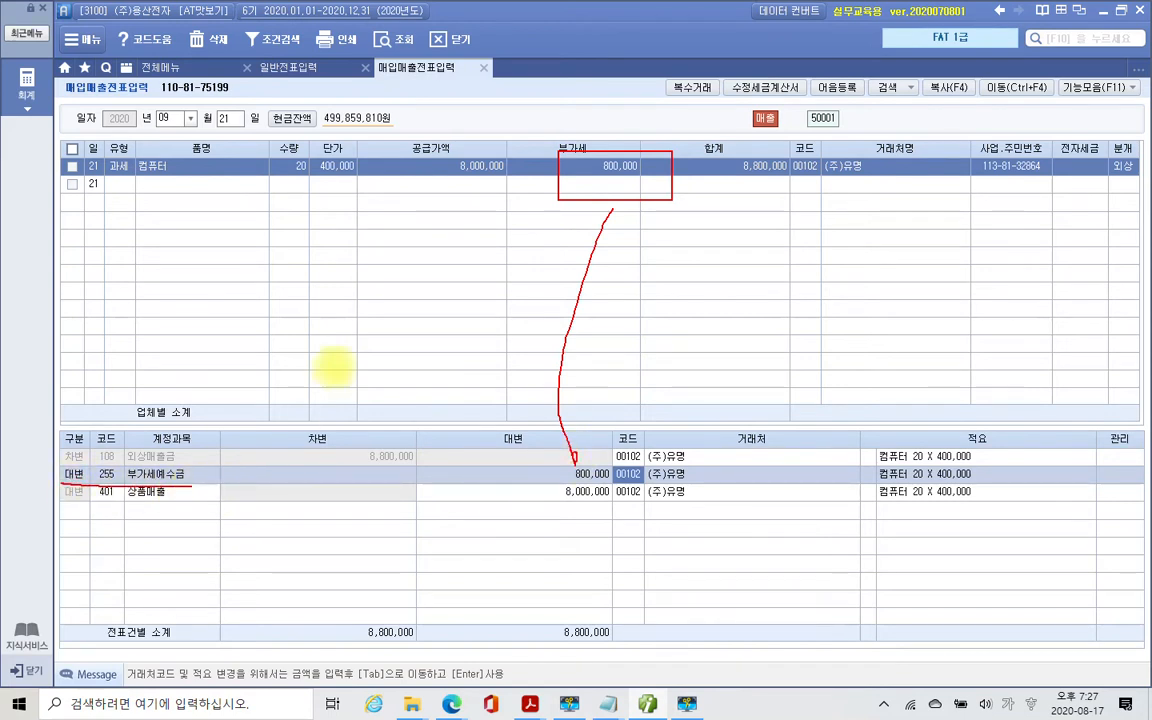
mouse_move(456, 153)
left_mouse_down()
mouse_move(500, 195)
mouse_move(463, 252)
mouse_move(481, 442)
mouse_move(561, 506)
left_mouse_up()
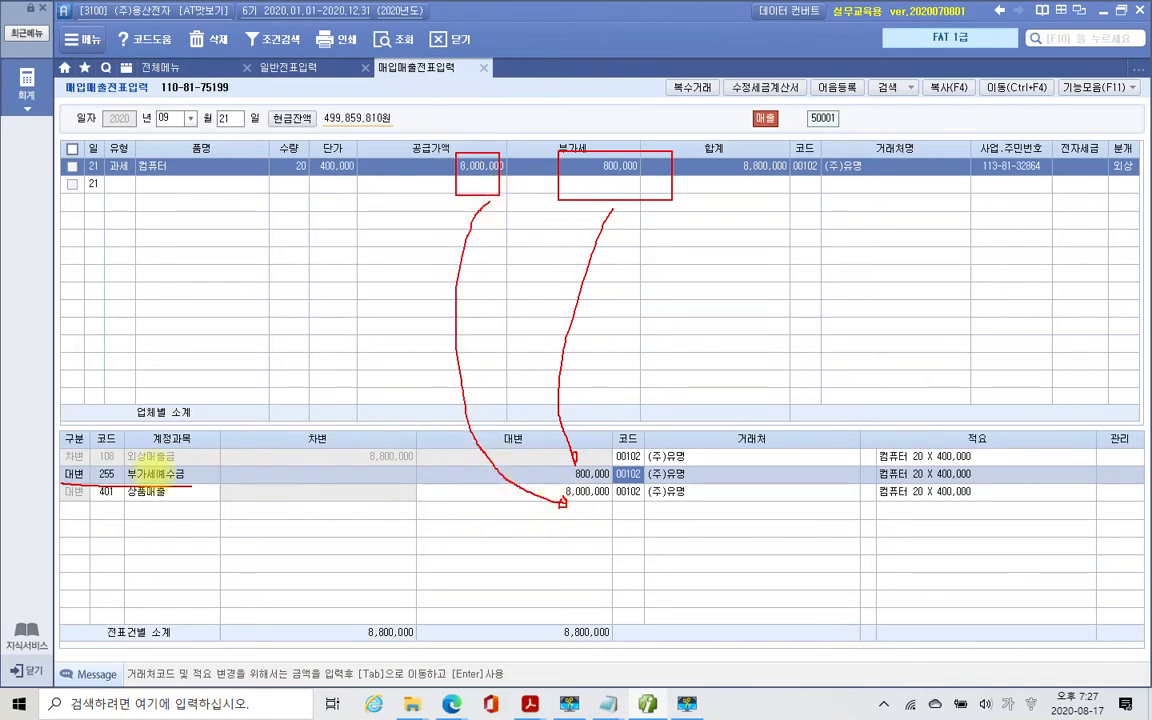
left_click_drag(55, 503, 218, 505)
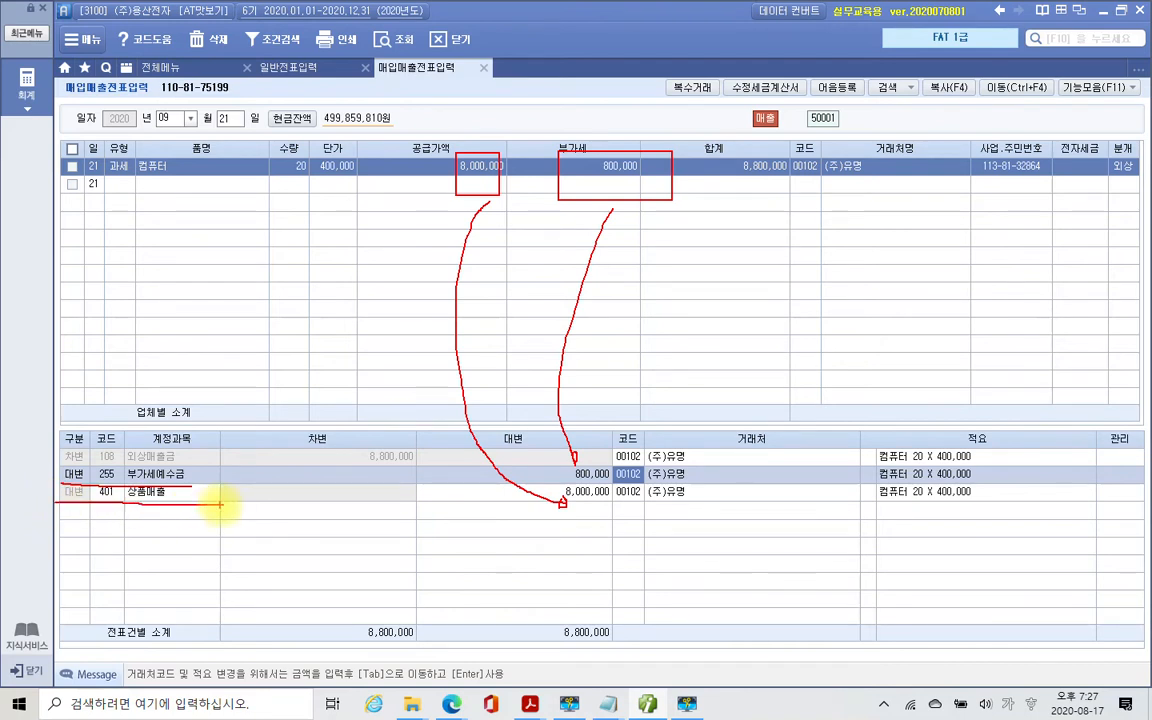
Circle the journal lines in red and handwrite 인식 over them.
mouse_move(45, 460)
left_mouse_down()
mouse_move(391, 342)
mouse_move(404, 571)
mouse_move(90, 520)
left_mouse_up()
left_click_drag(305, 513, 360, 568)
left_click_drag(384, 489, 375, 529)
left_click_drag(378, 498, 401, 522)
left_click_drag(414, 455, 420, 532)
mouse_move(410, 550)
left_mouse_down()
mouse_move(391, 548)
mouse_move(423, 591)
left_mouse_up()
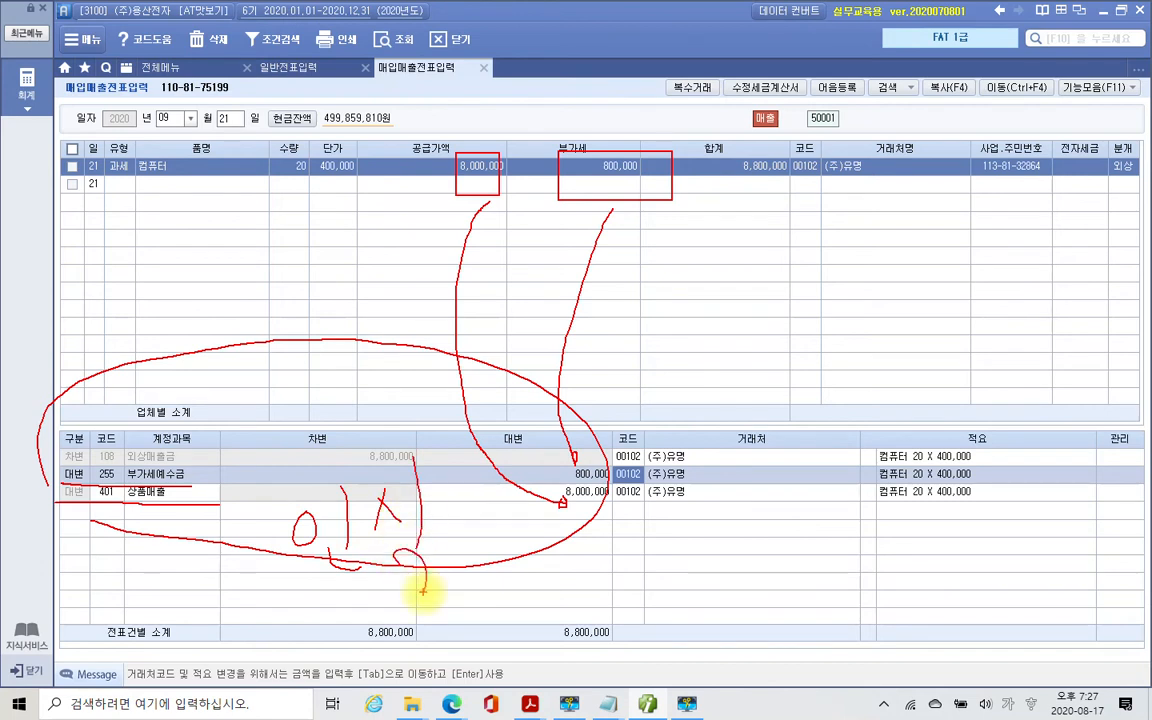
Circle 외상 in the 분개 column, draw a red X by the journal lines, and clear all the drawings.
left_click_drag(1140, 170, 1122, 211)
left_click_drag(590, 548, 648, 493)
left_click_drag(587, 512, 638, 548)
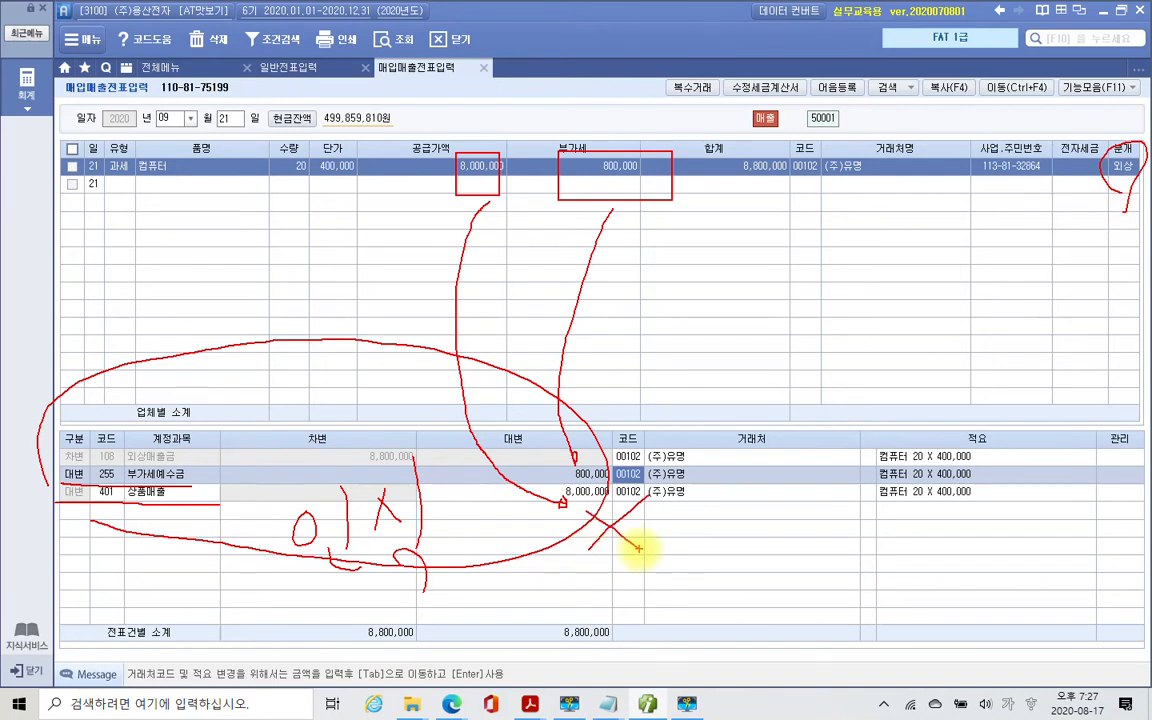
key("Escape")
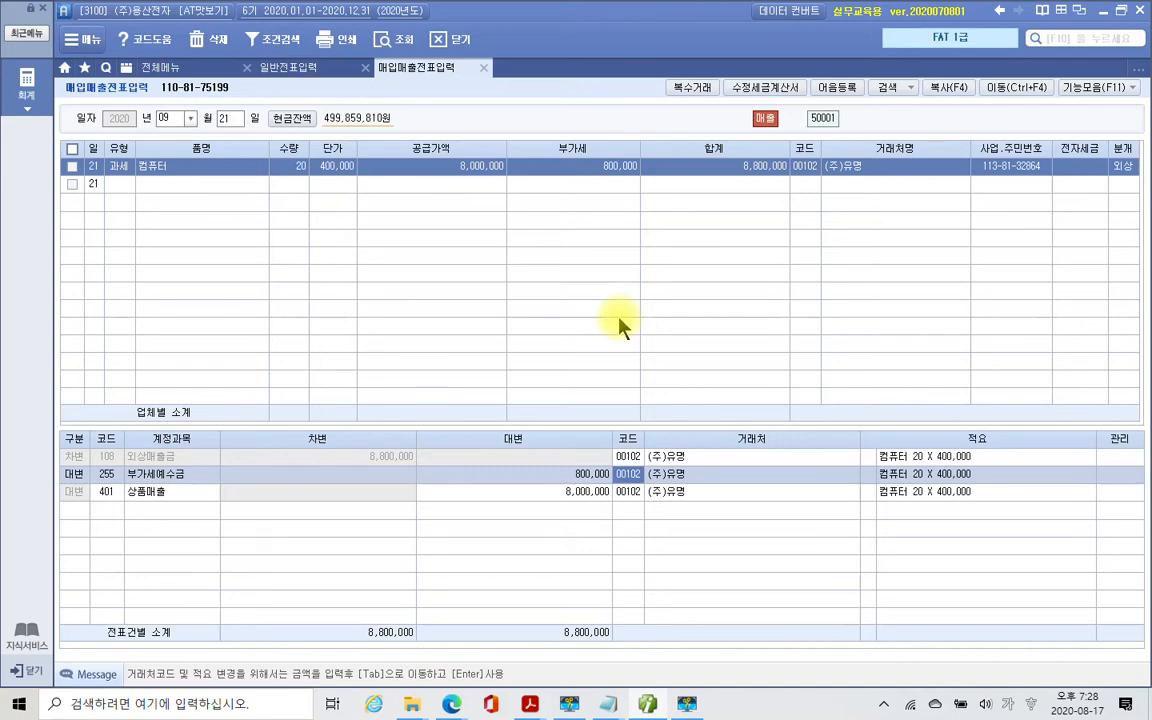
In 전자세금계산서 발행 및 내역관리, list sales for 2020-09-21 to 2020-09-21 across all 거래처 and select the (주)유명 row.
left_click(205, 70)
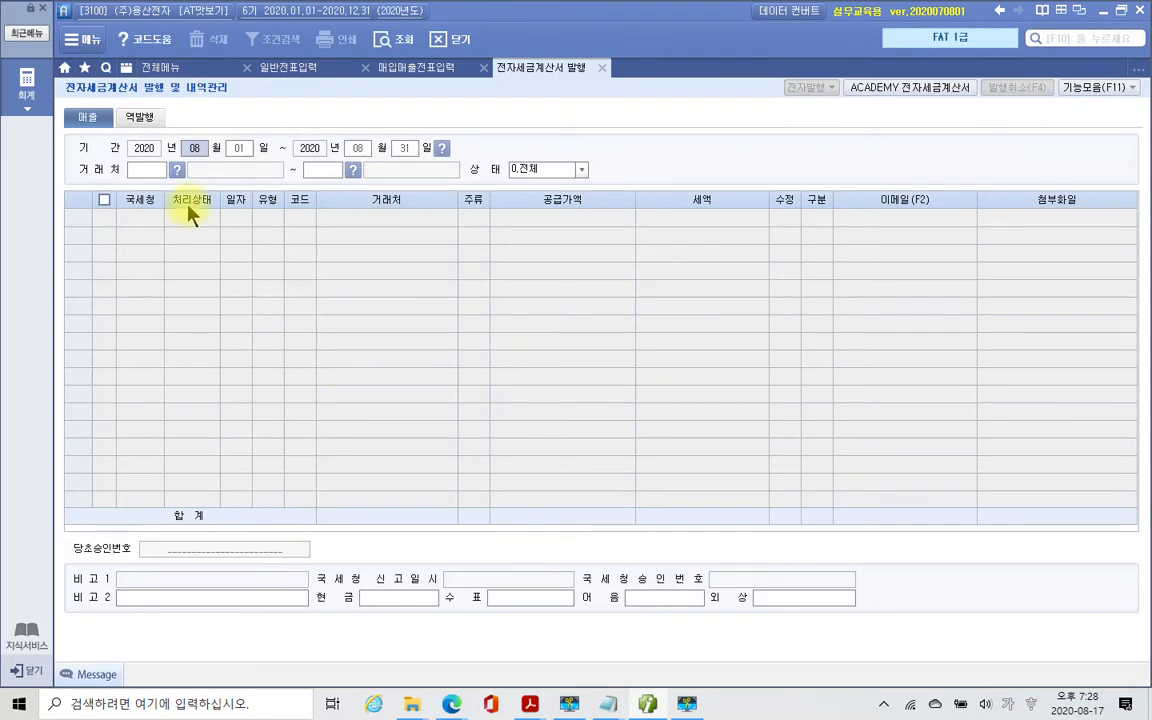
type("092")
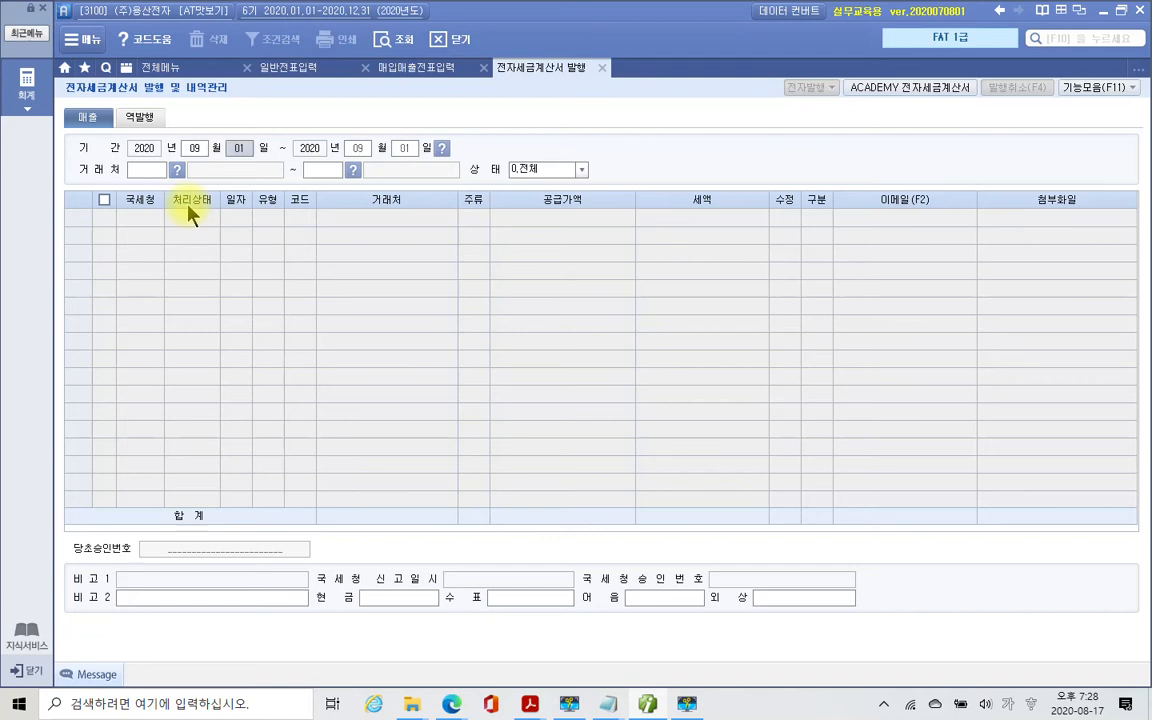
type("1")
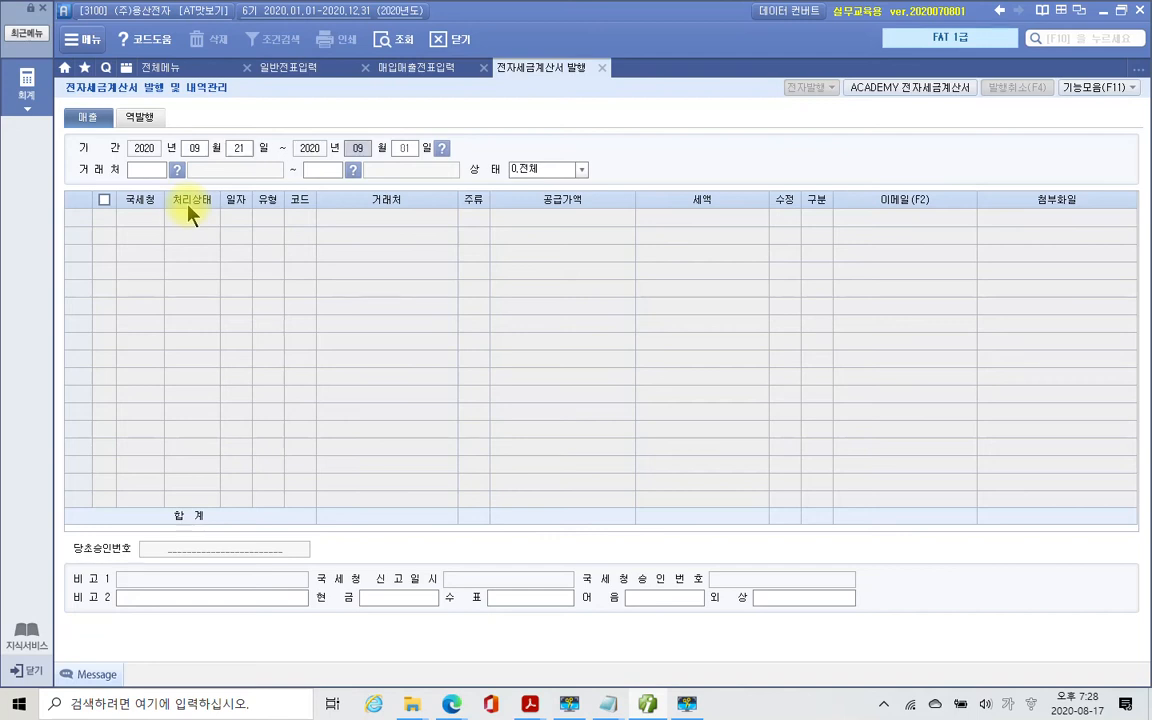
key("Return")
type("3121")
key("Return")
key("Return")
key("Return")
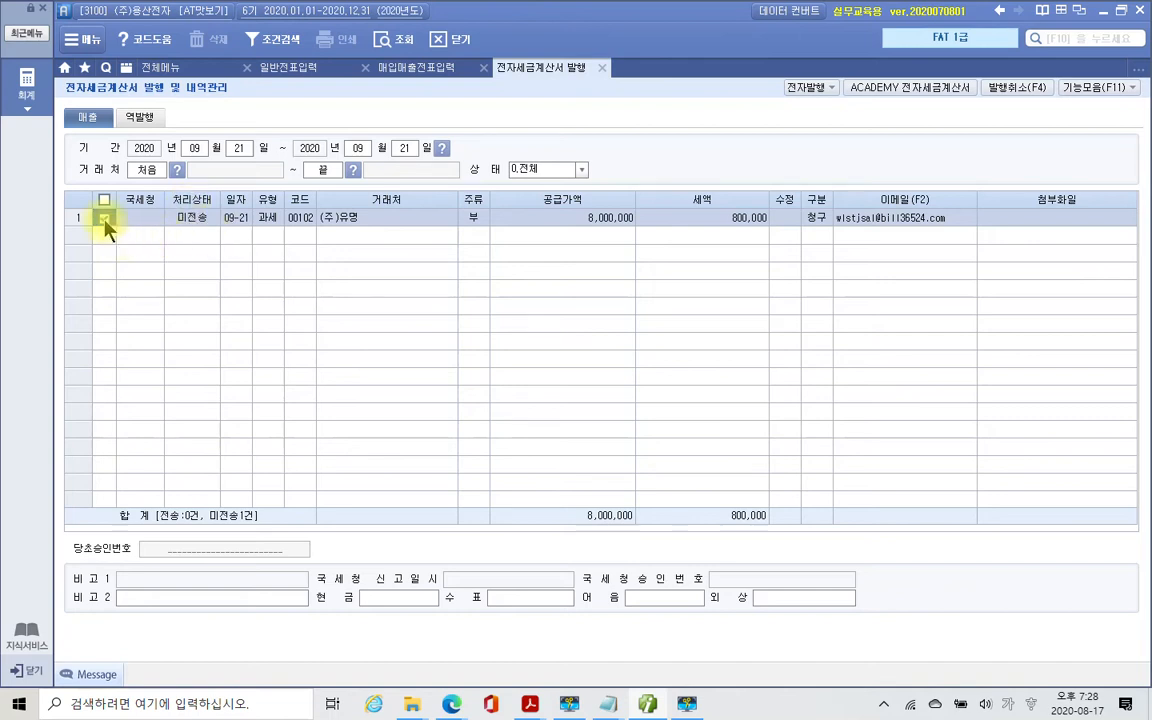
Draw a red box and X over the 비고 and 현금 to 외상 fields, circle 외상, and clear the drawings.
key("ctrl+F8")
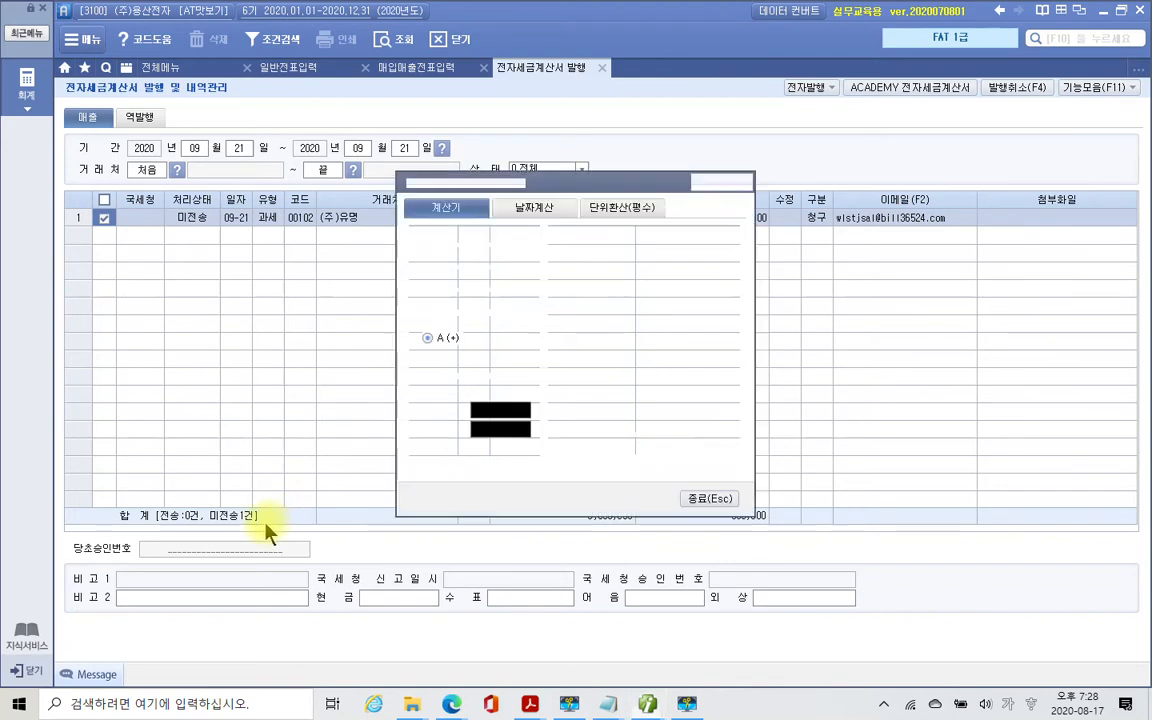
left_click(740, 185)
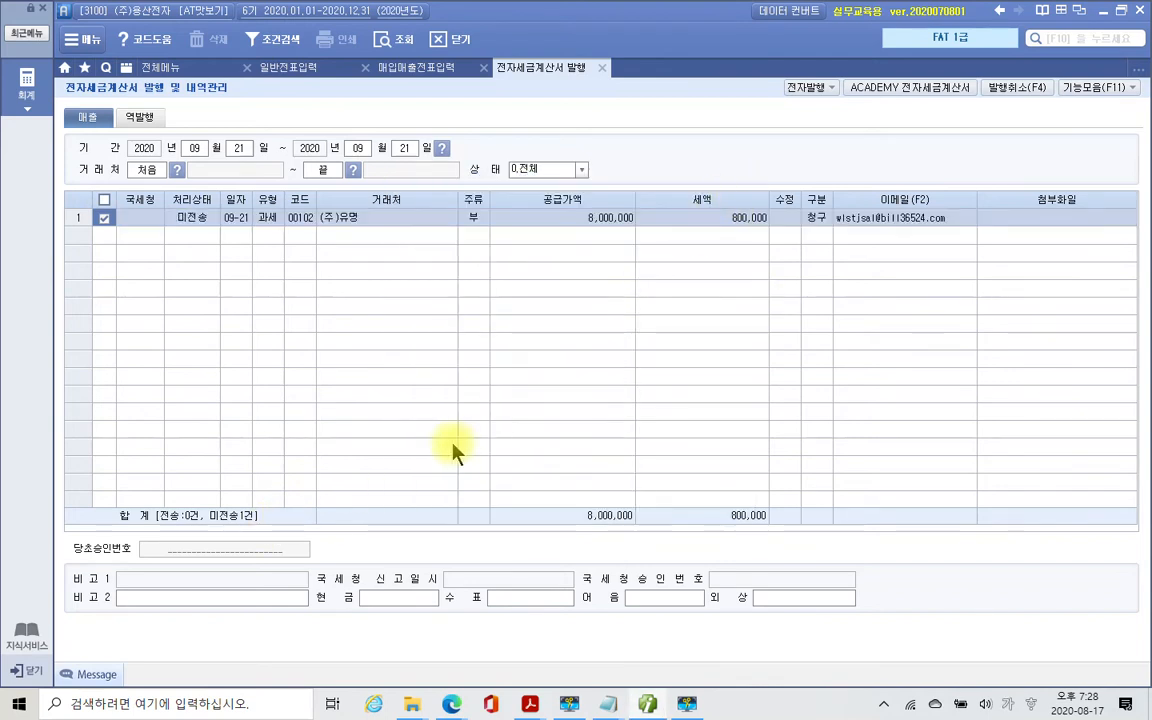
mouse_move(69, 537)
left_mouse_down()
mouse_move(154, 604)
mouse_move(901, 648)
left_mouse_up()
left_click_drag(766, 543, 460, 607)
mouse_move(622, 530)
left_mouse_down()
mouse_move(732, 616)
mouse_move(828, 576)
mouse_move(818, 609)
mouse_move(800, 577)
left_mouse_up()
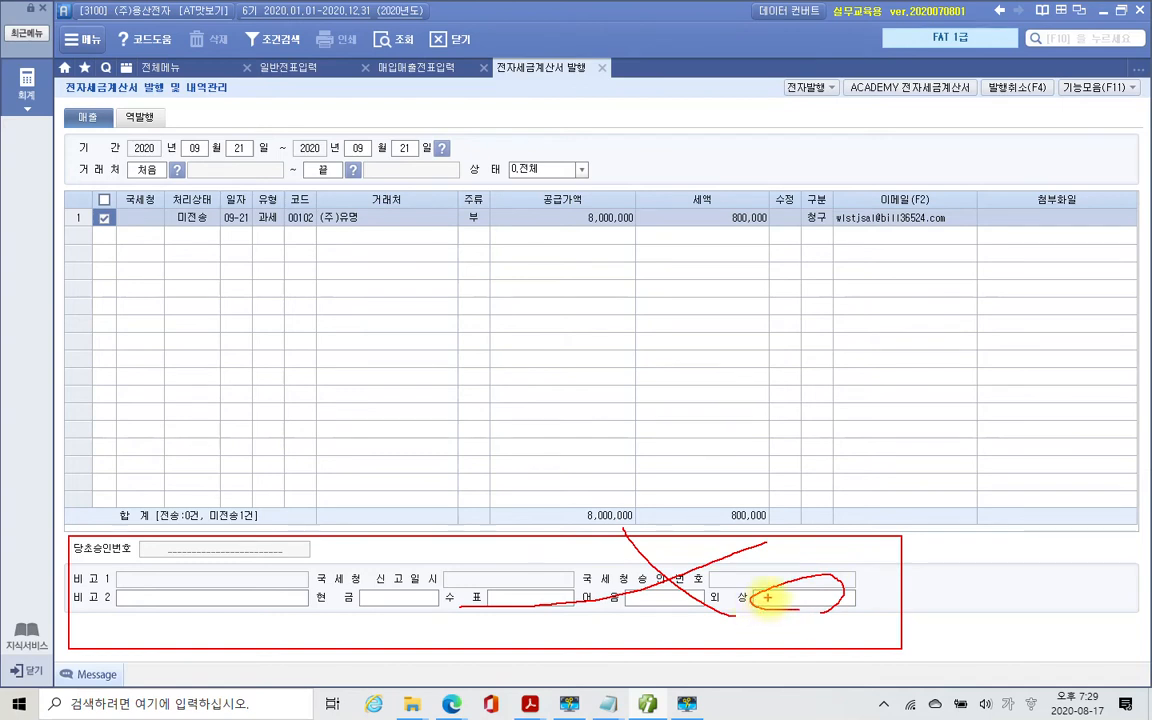
key("Escape")
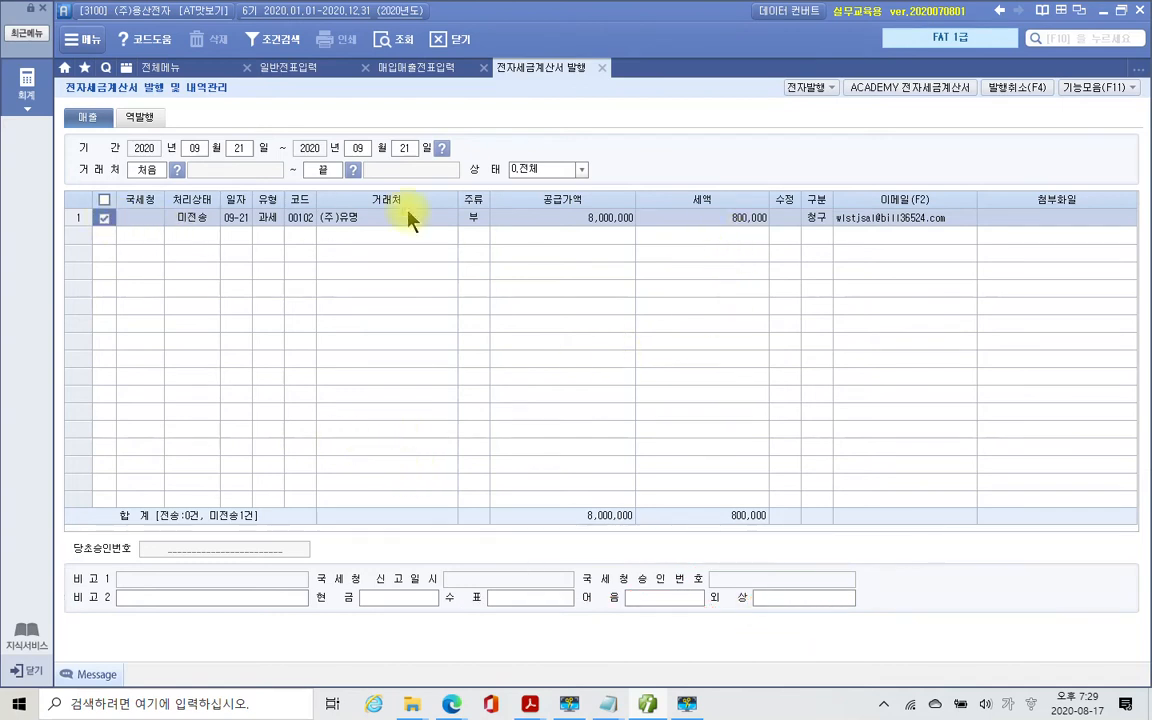
Box 전자발행 in red, draw an arrow to it, underline the customer's e-mail, and clear the drawings.
left_click_drag(773, 47, 855, 147)
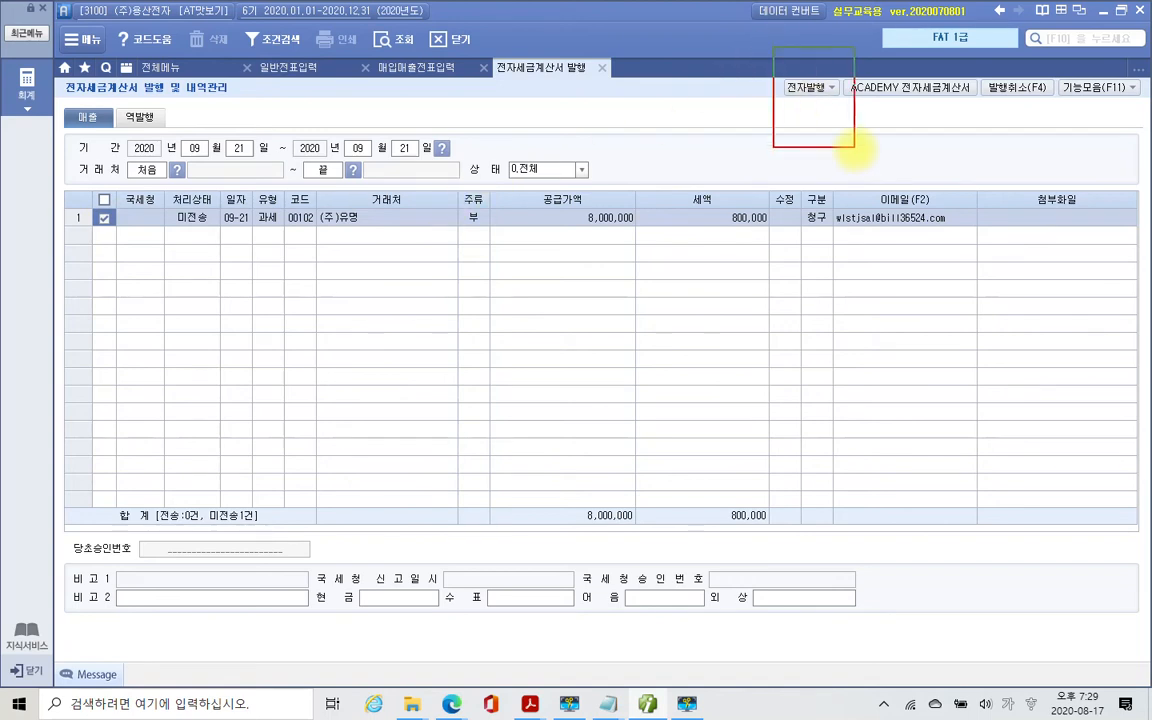
mouse_move(780, 258)
left_mouse_down()
mouse_move(836, 143)
mouse_move(836, 102)
mouse_move(820, 108)
mouse_move(853, 106)
left_mouse_up()
left_click_drag(856, 234, 950, 231)
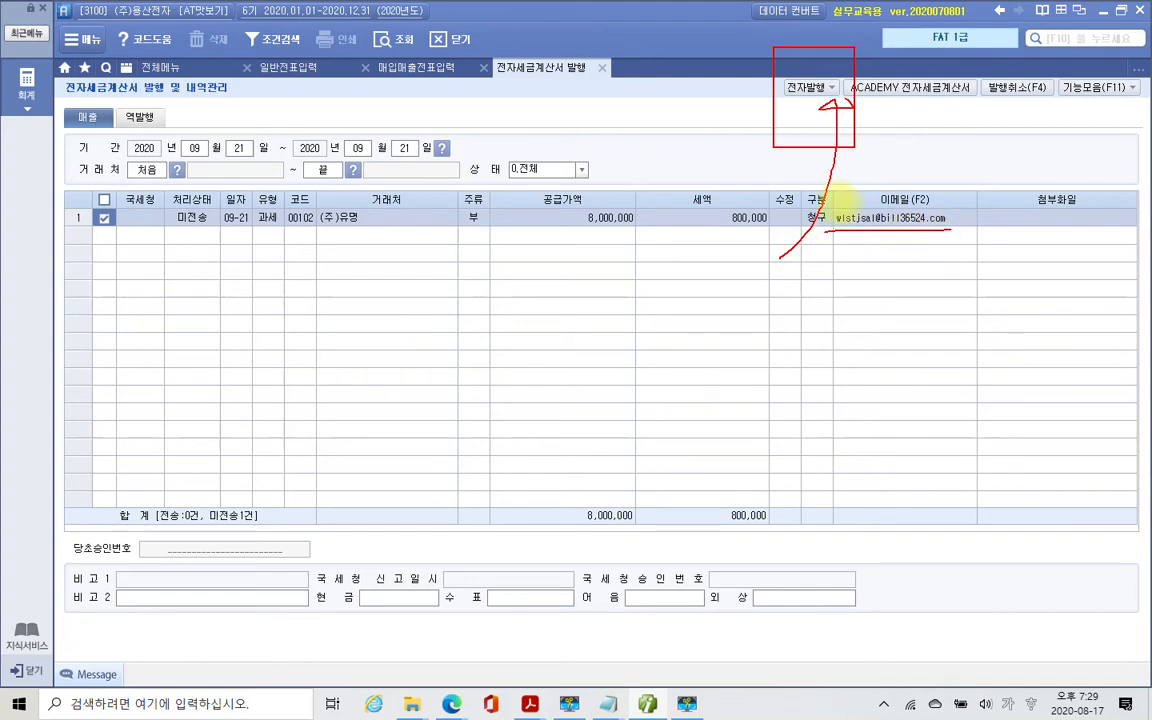
left_click_drag(826, 70, 826, 103)
key("Escape")
Issue the selected 전자세금계산서 to (주)유명 through 전자발행, signing in with the prefilled account.
left_click(808, 88)
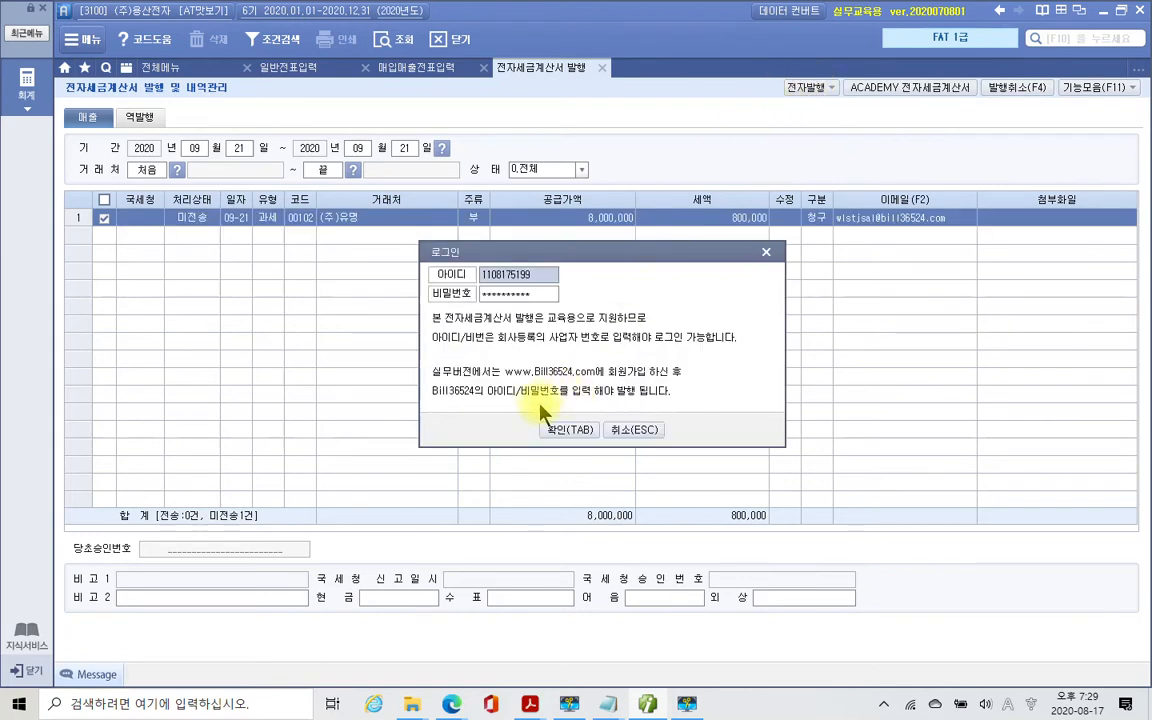
left_click(563, 430)
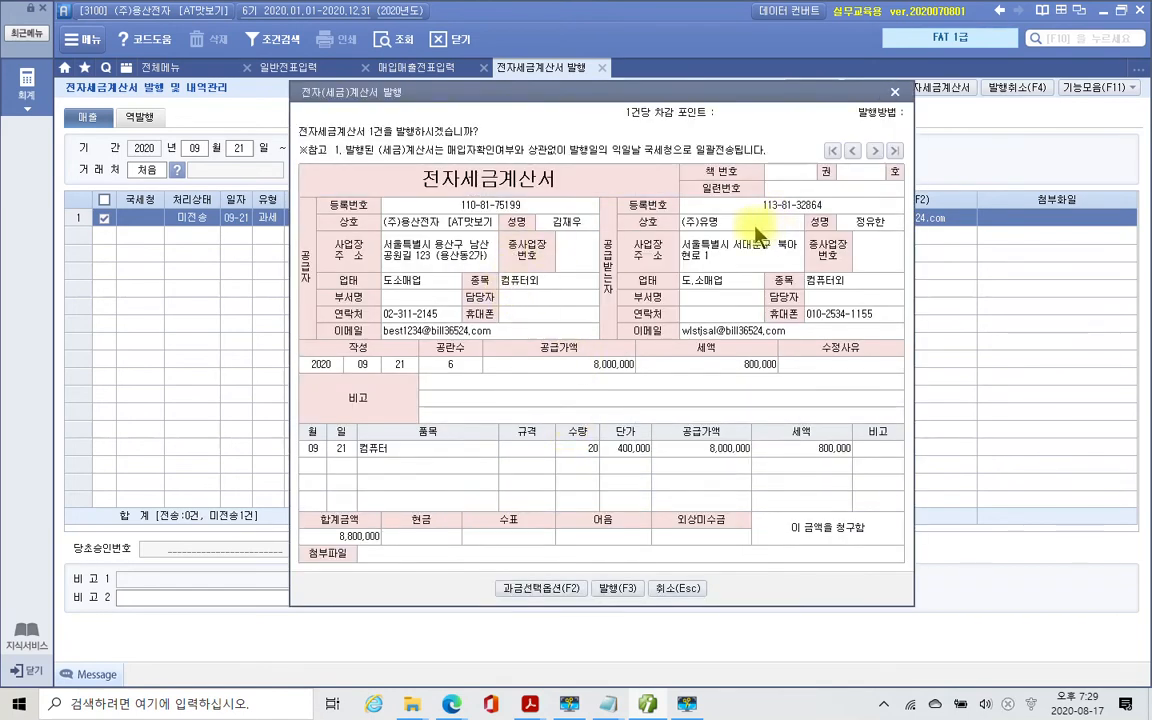
left_click(618, 590)
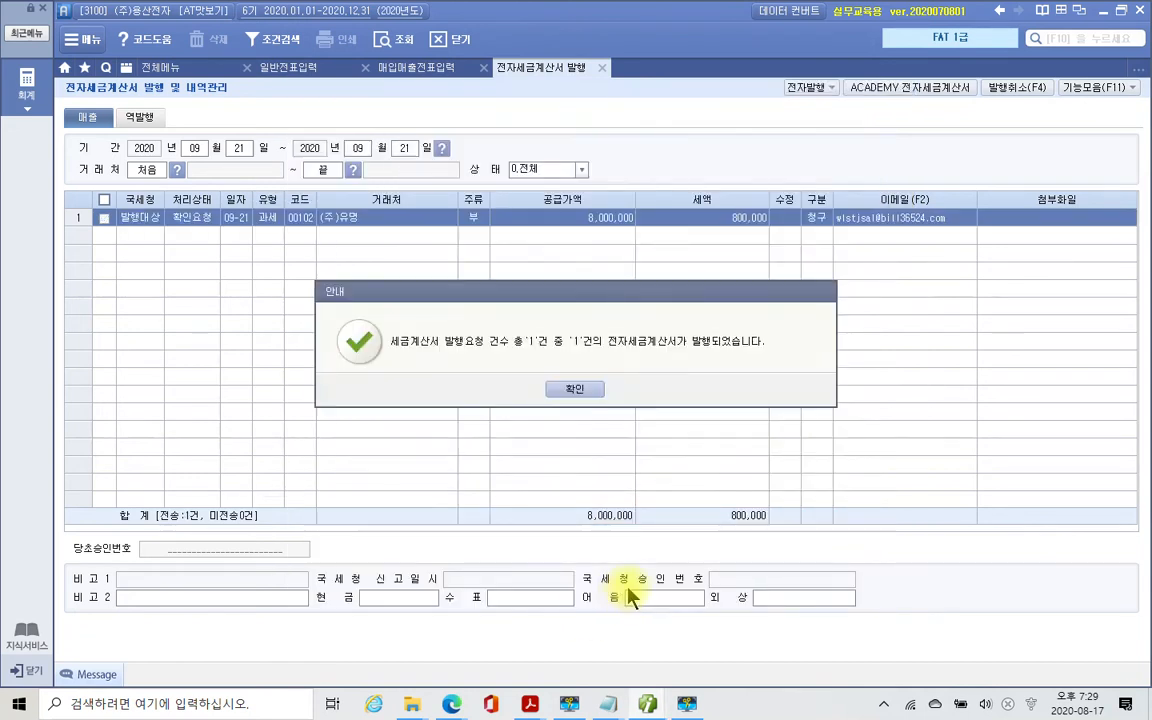
left_click(599, 396)
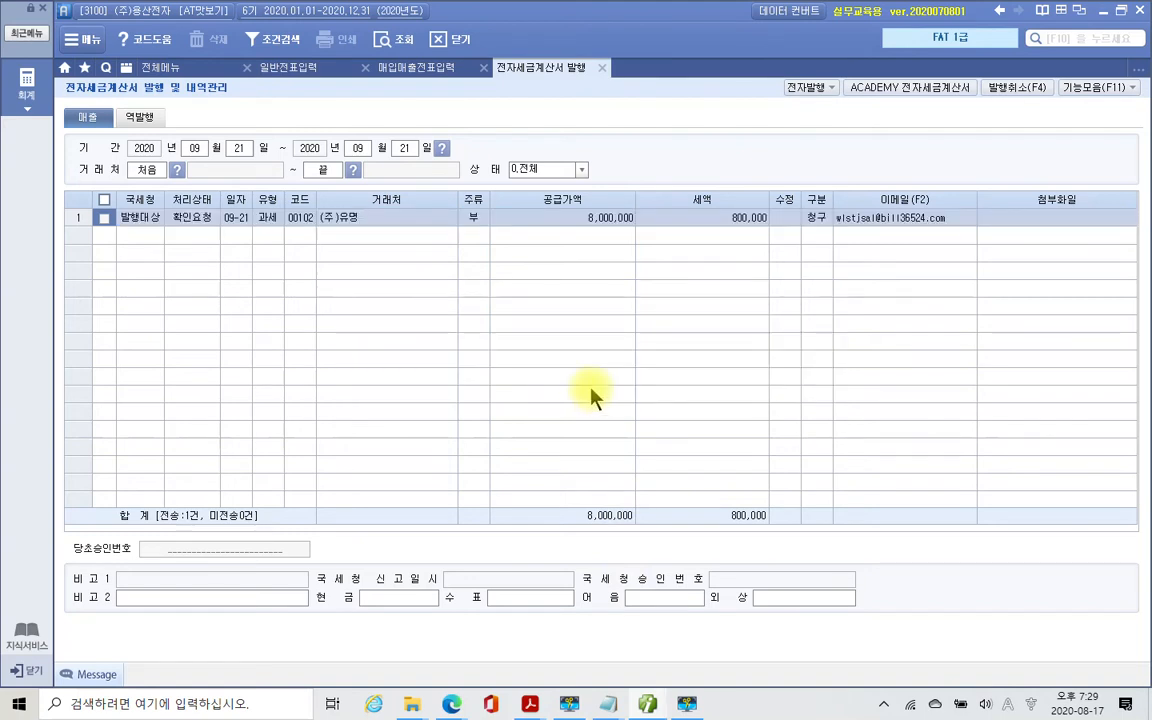
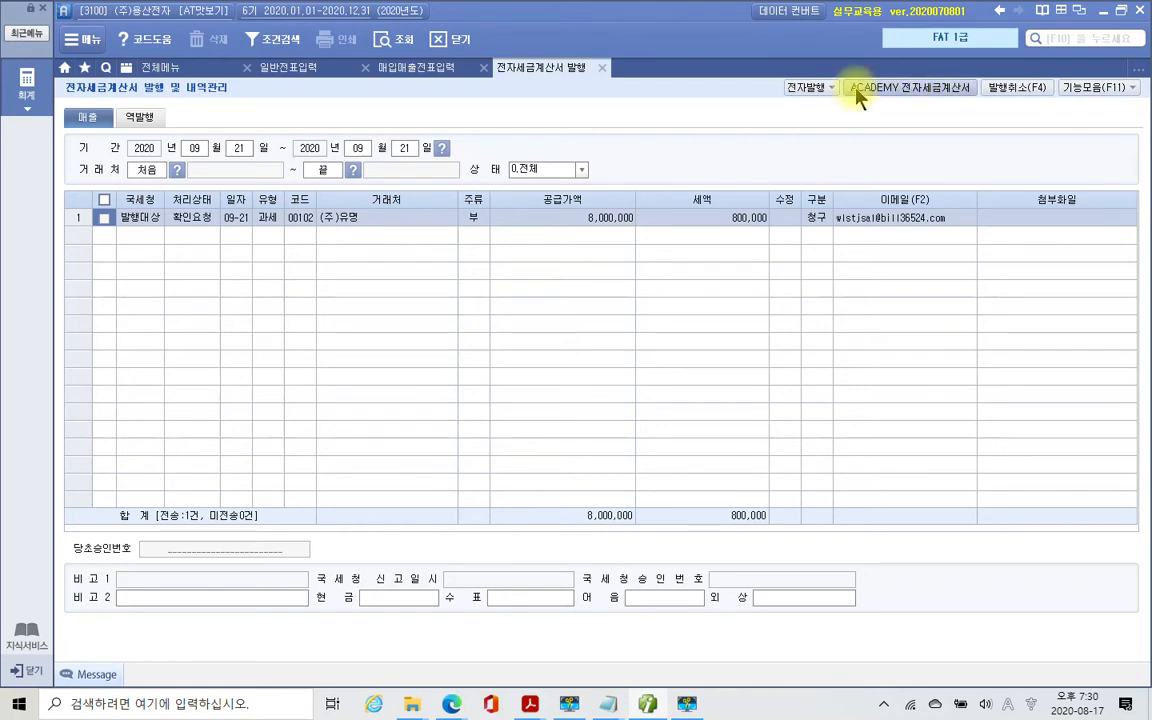
Sign in to ACADEMY 전자세금계산서, look up the 미전송 sales invoices for 2020-09-21, and issue the (주)유명 invoice.
left_click(876, 89)
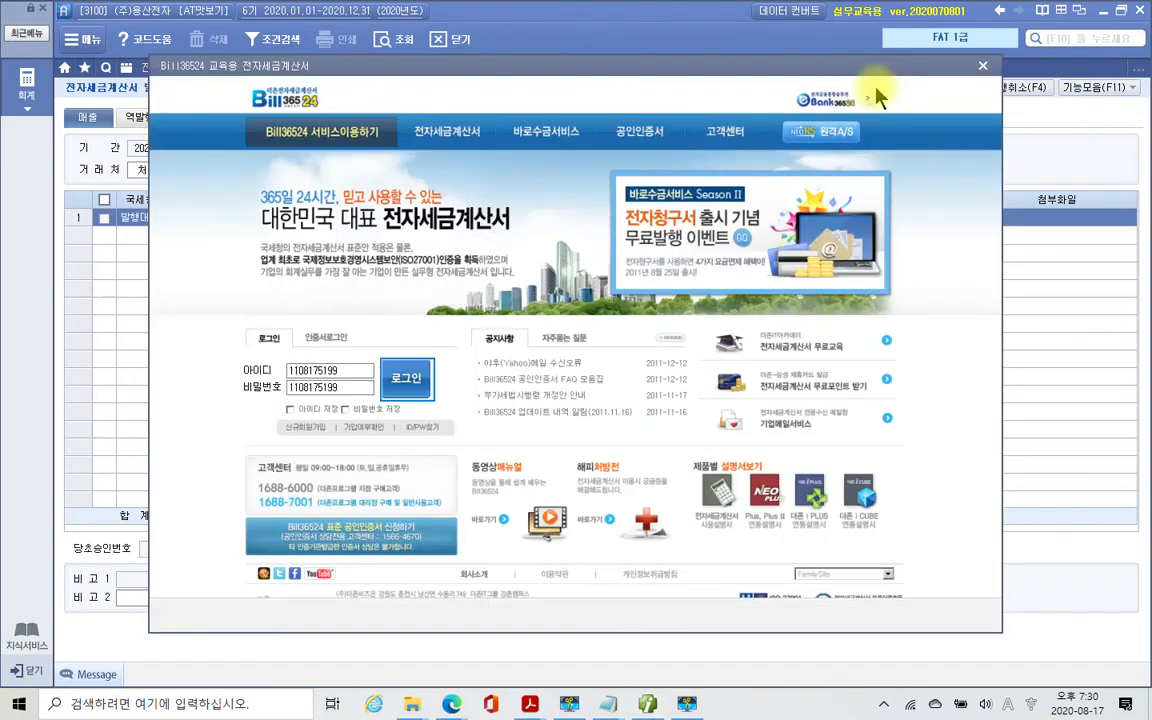
left_click(420, 384)
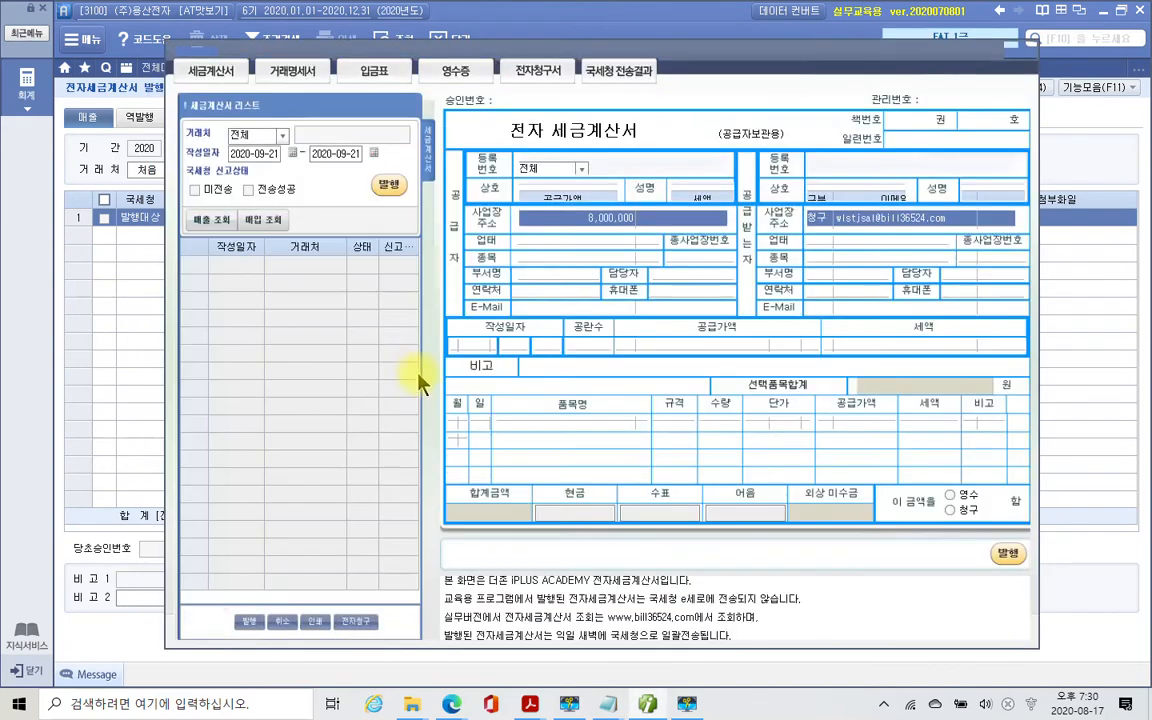
left_click(194, 190)
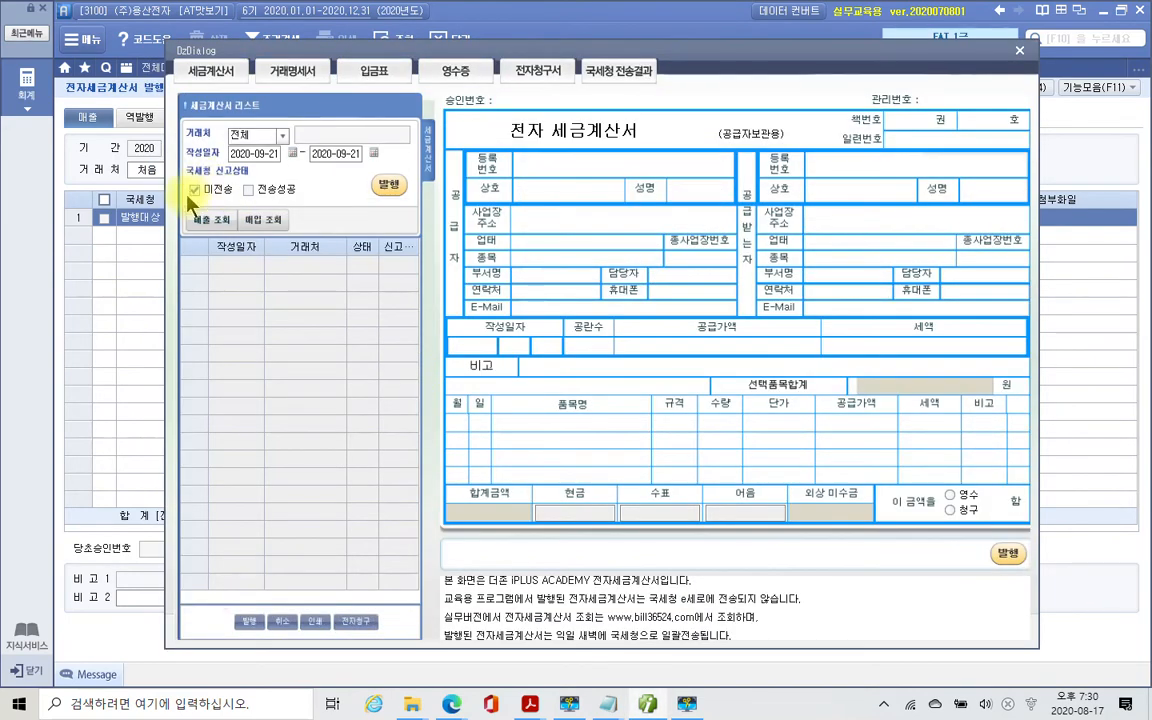
left_click(212, 224)
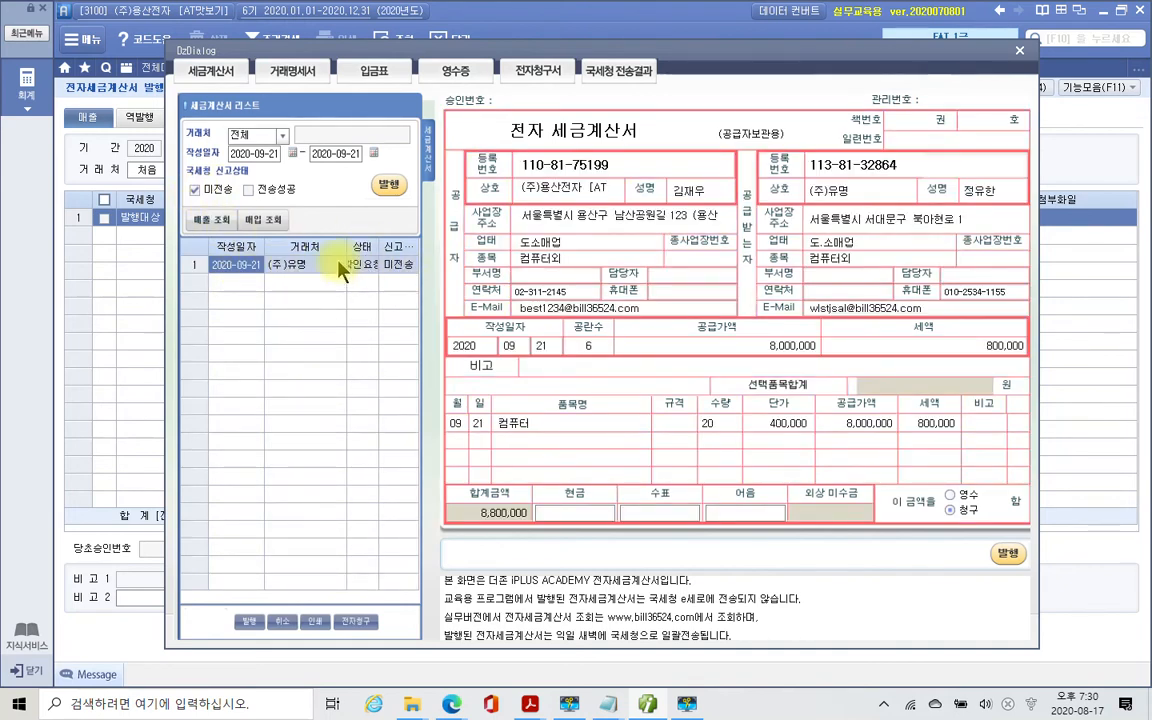
left_click(389, 185)
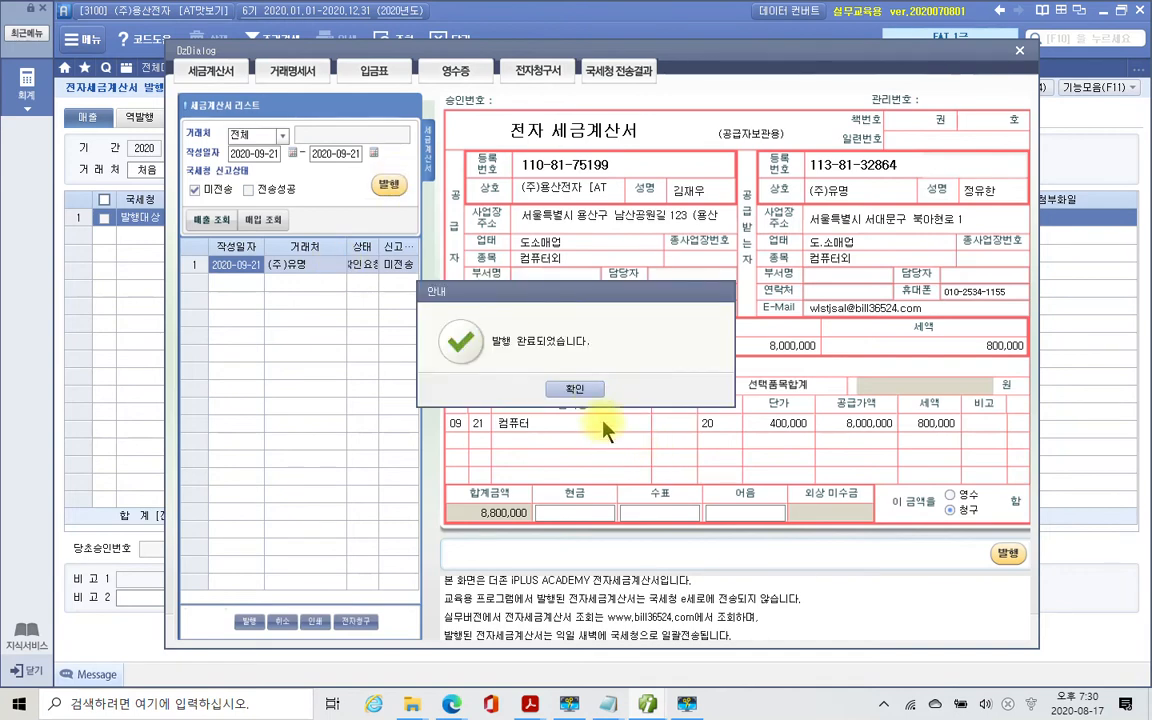
Acknowledge the electronic tax invoice issuance and close both the invoice window and the 전자세금계산서 발행 및 내역관리 screen.
left_click(576, 389)
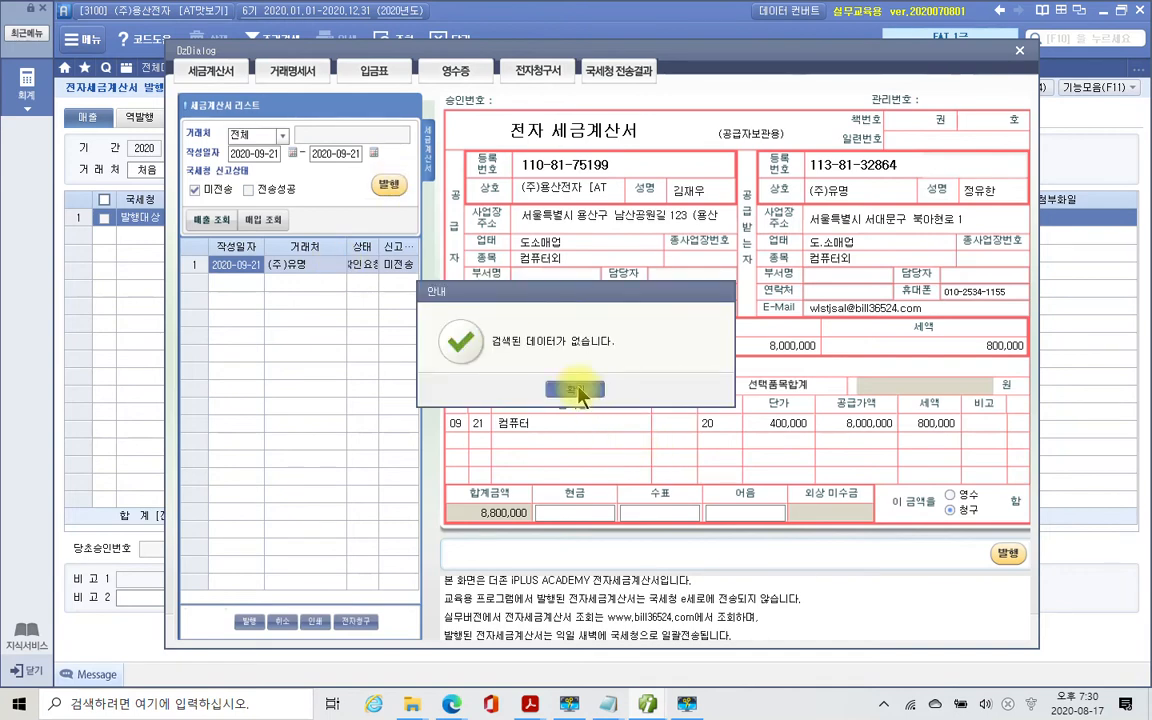
left_click(577, 389)
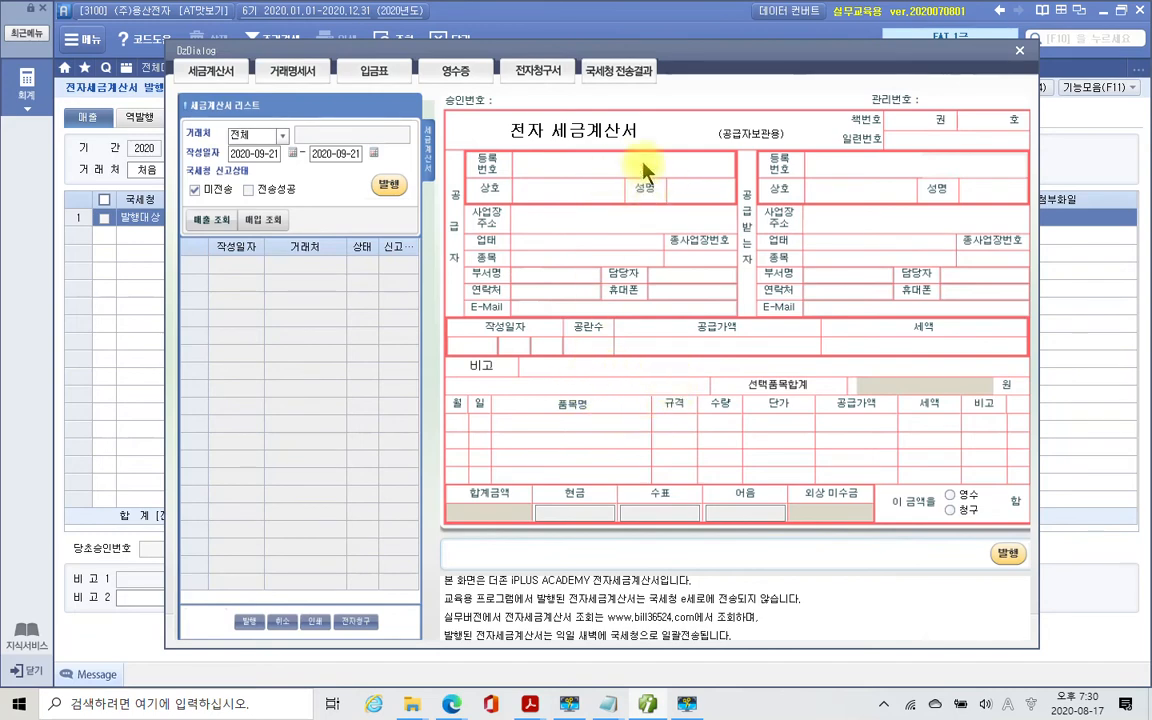
left_click(1020, 51)
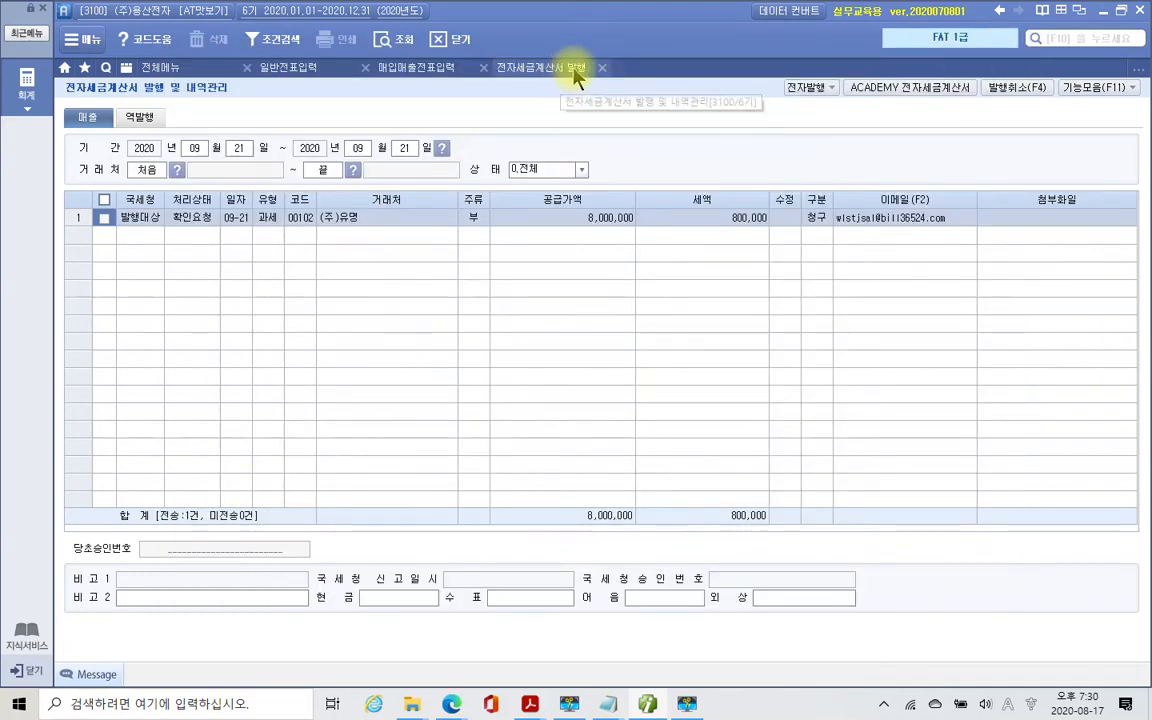
left_click(606, 67)
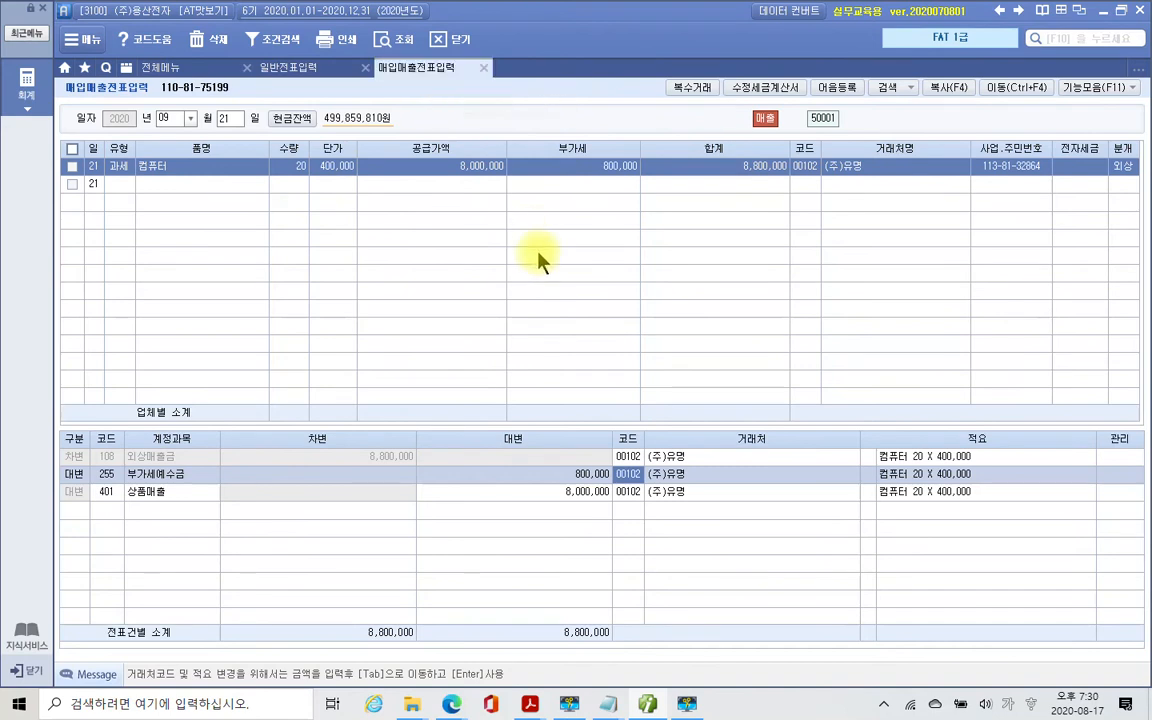
Reload the September 21 entries in 매입매출전표입력 and check the 전자세금 status of the 컴퓨터 sale.
left_click(396, 38)
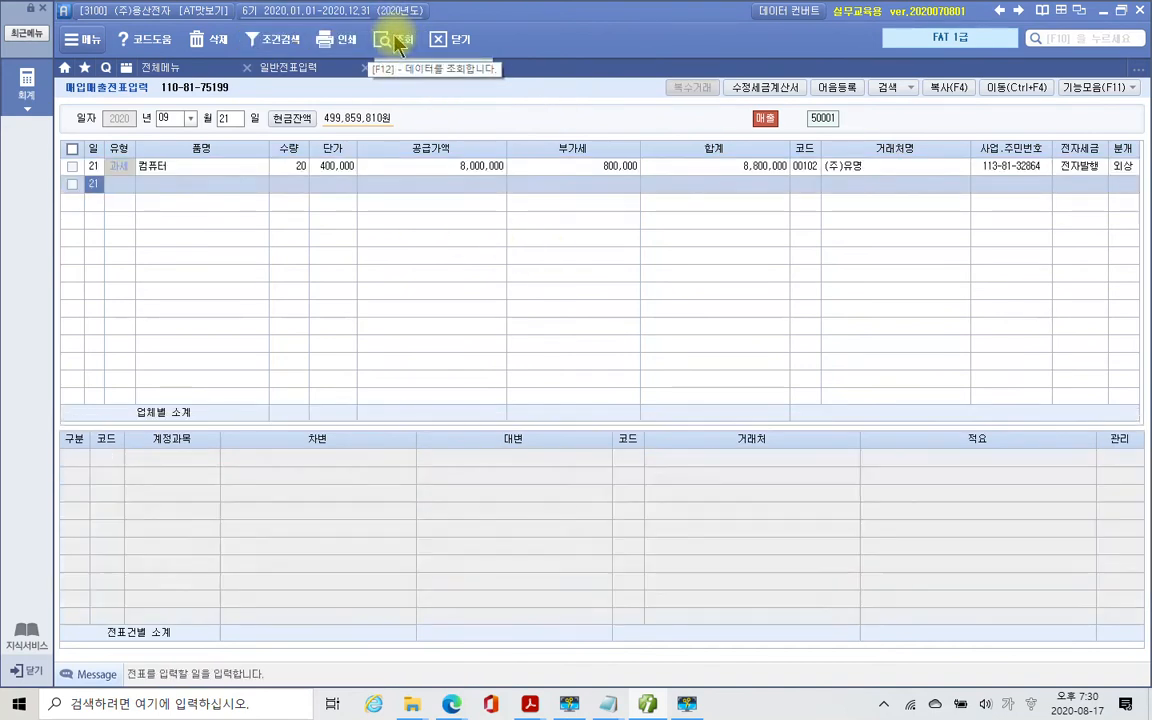
left_click(1070, 168)
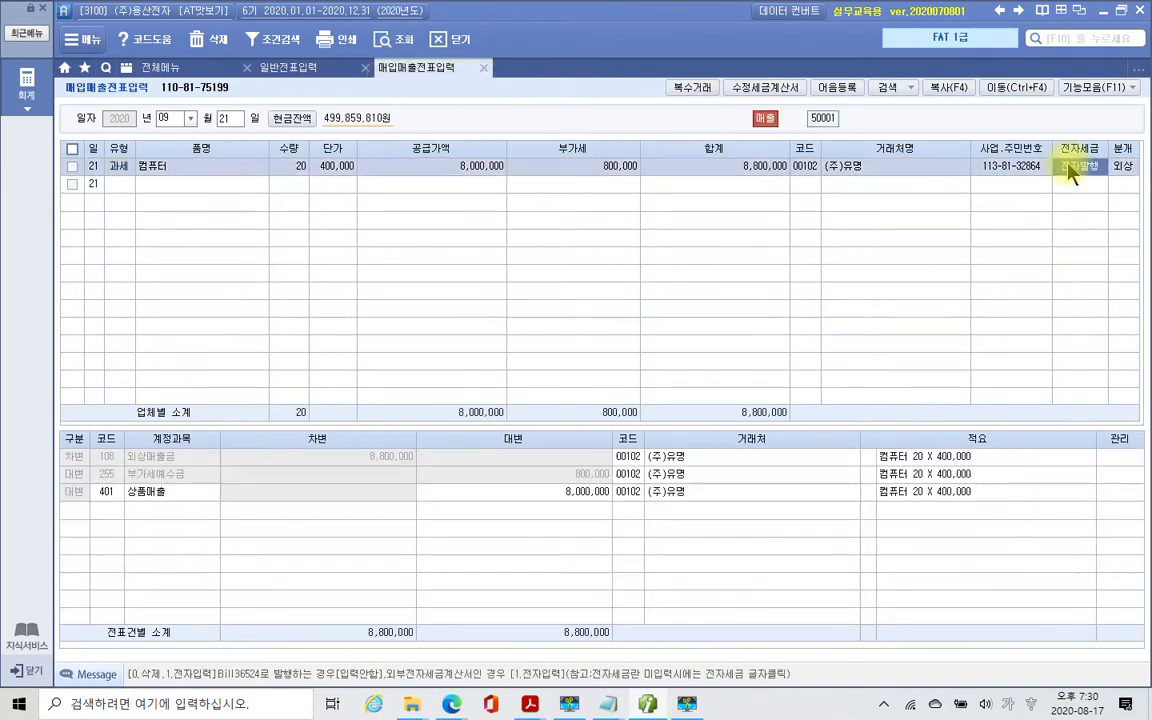
left_click(117, 186)
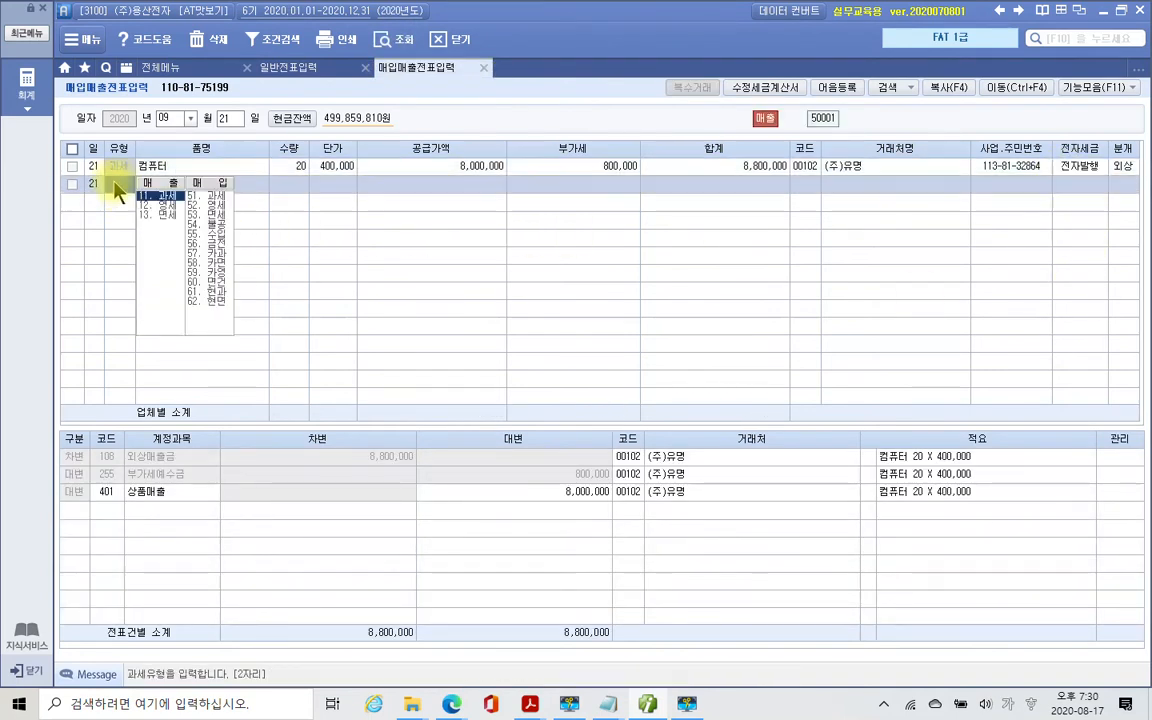
left_click(366, 167)
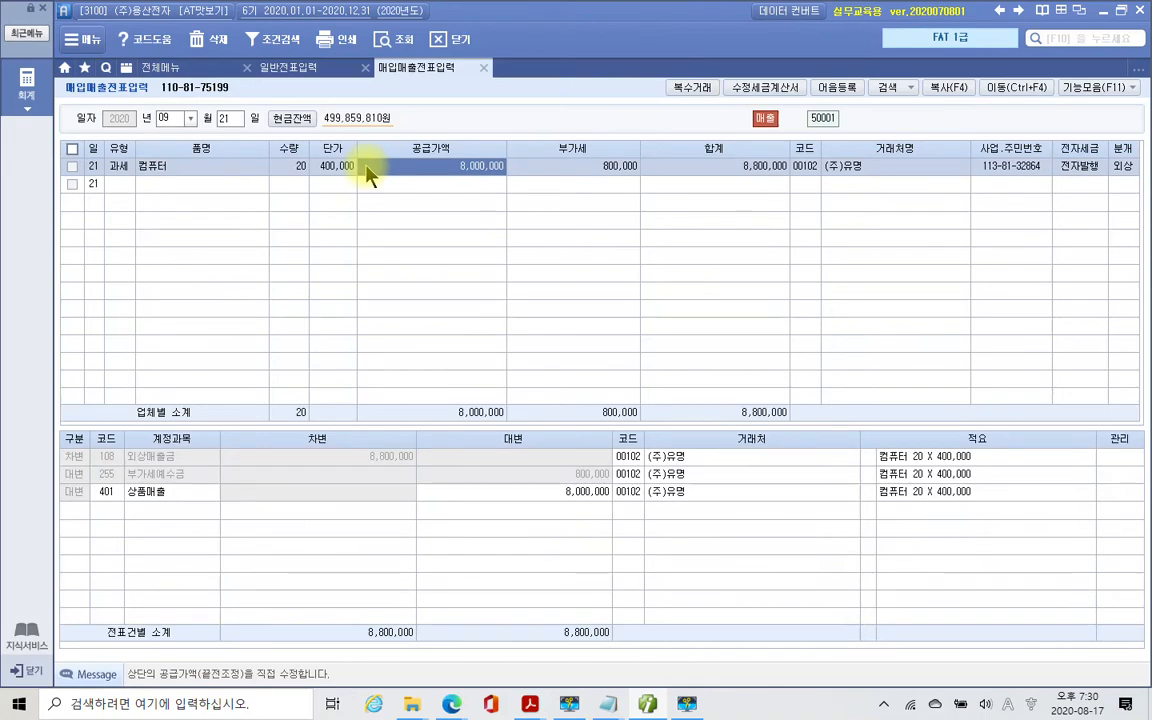
Switch to 04 4부 1-4장.pdf in Acrobat Reader and review the taxable sales task from its 거래명세서 through the 수행 결과 section.
mouse_move(530, 700)
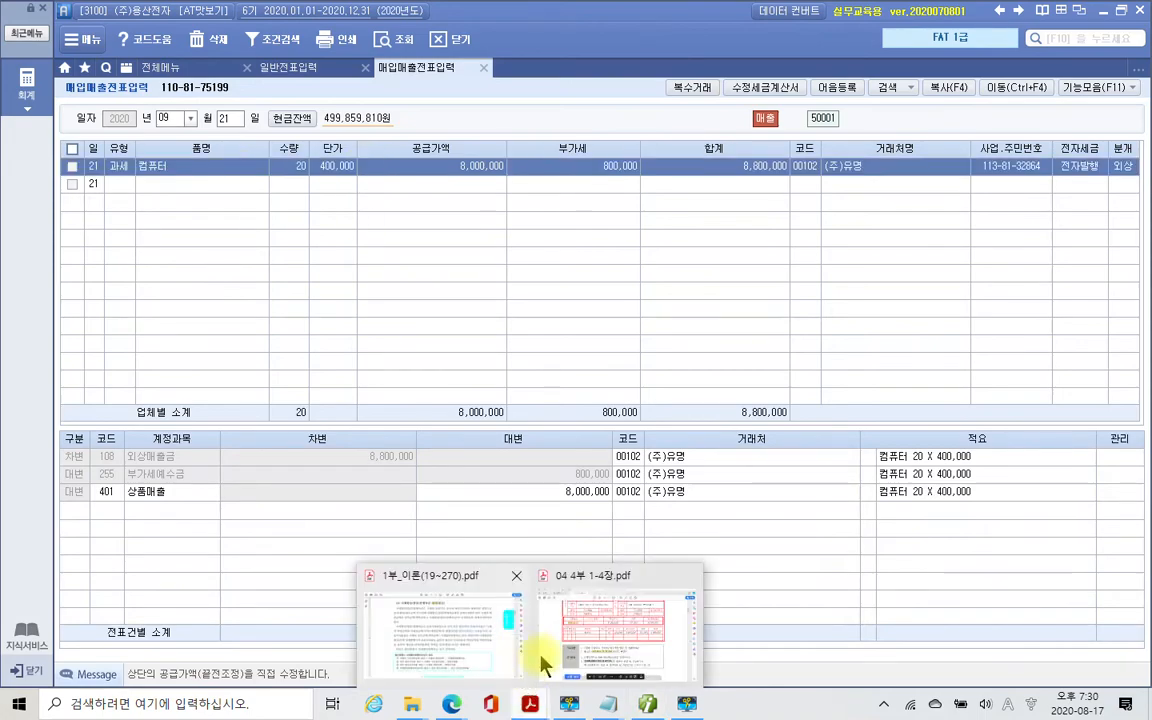
left_click(570, 607)
scroll(510, 540, "up", 5)
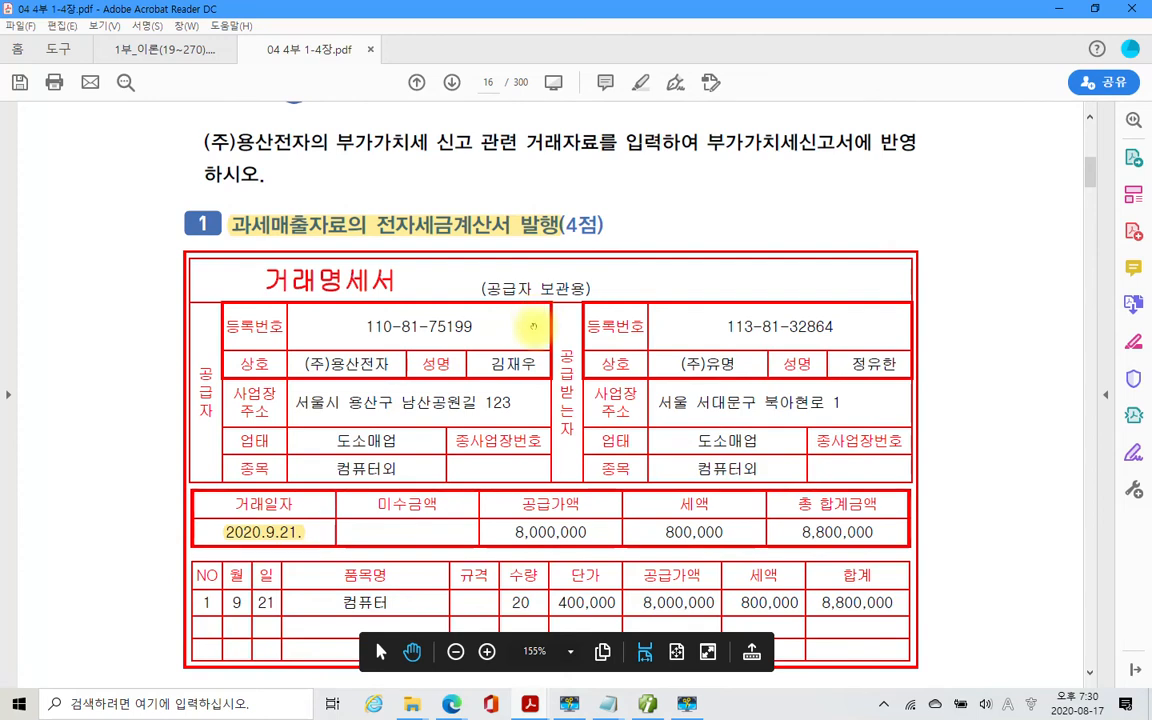
scroll(530, 500, "down", 3)
scroll(530, 512, "down", 1)
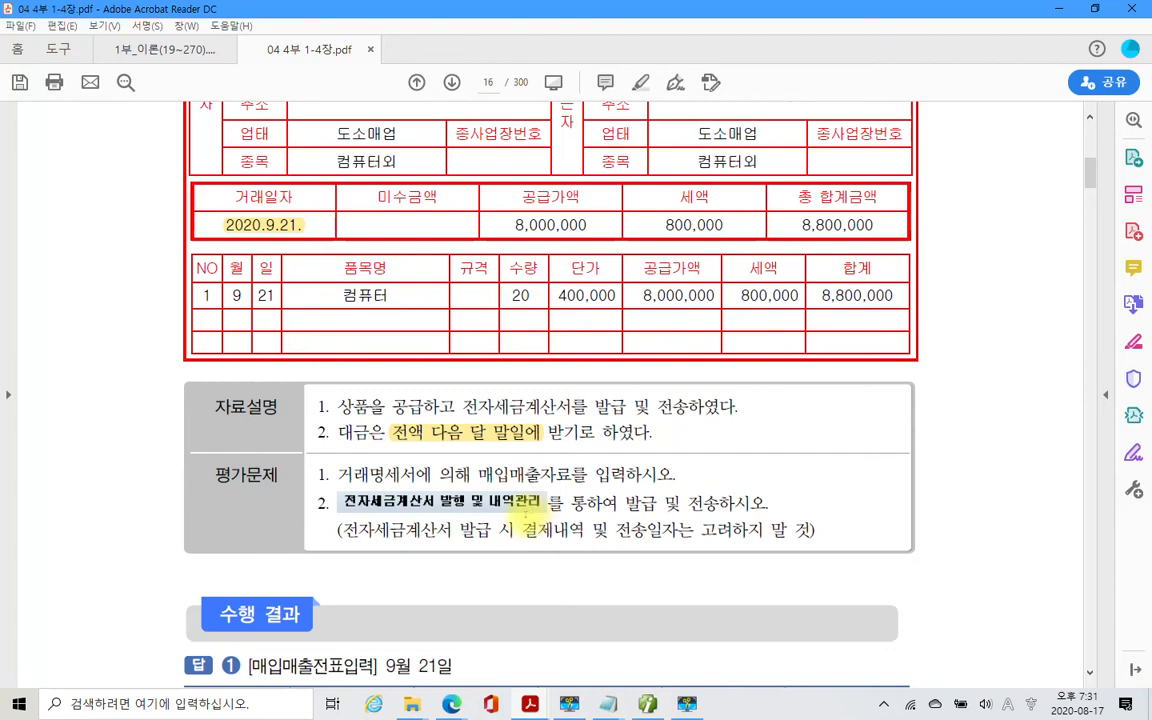
scroll(526, 512, "down", 5)
scroll(526, 511, "down", 3)
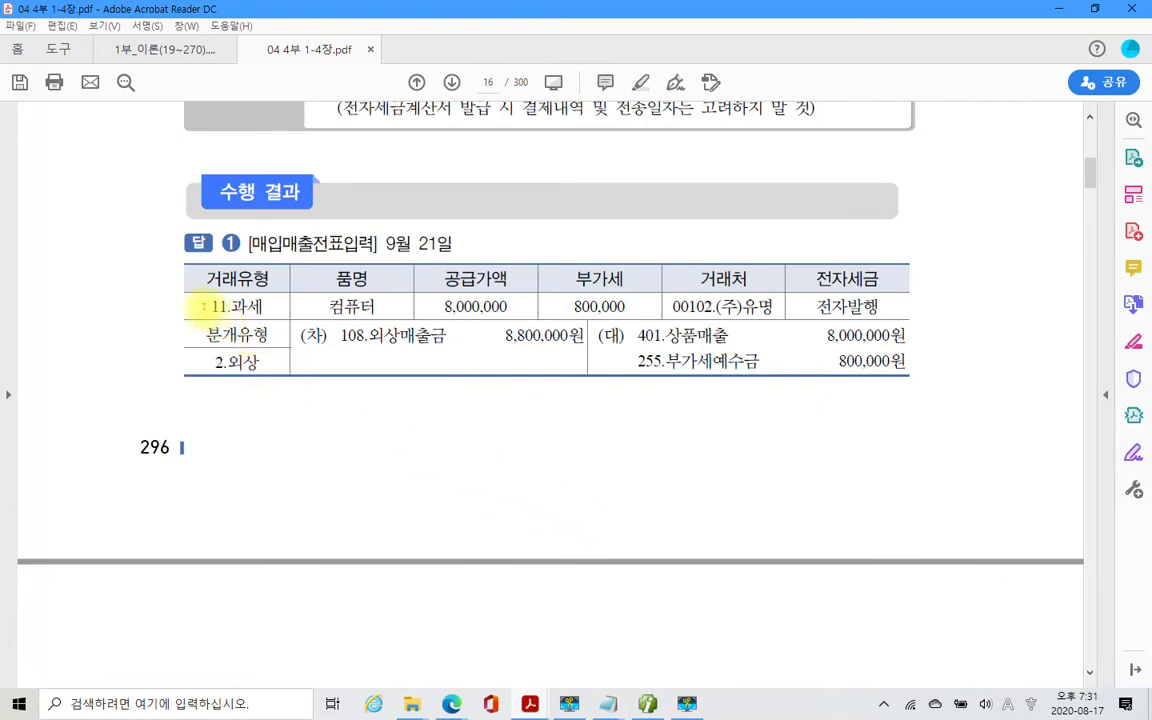
Highlight 11.과세 as the transaction type in the September 21 answer table.
left_click_drag(202, 306, 258, 306)
right_click(258, 307)
left_click(308, 356)
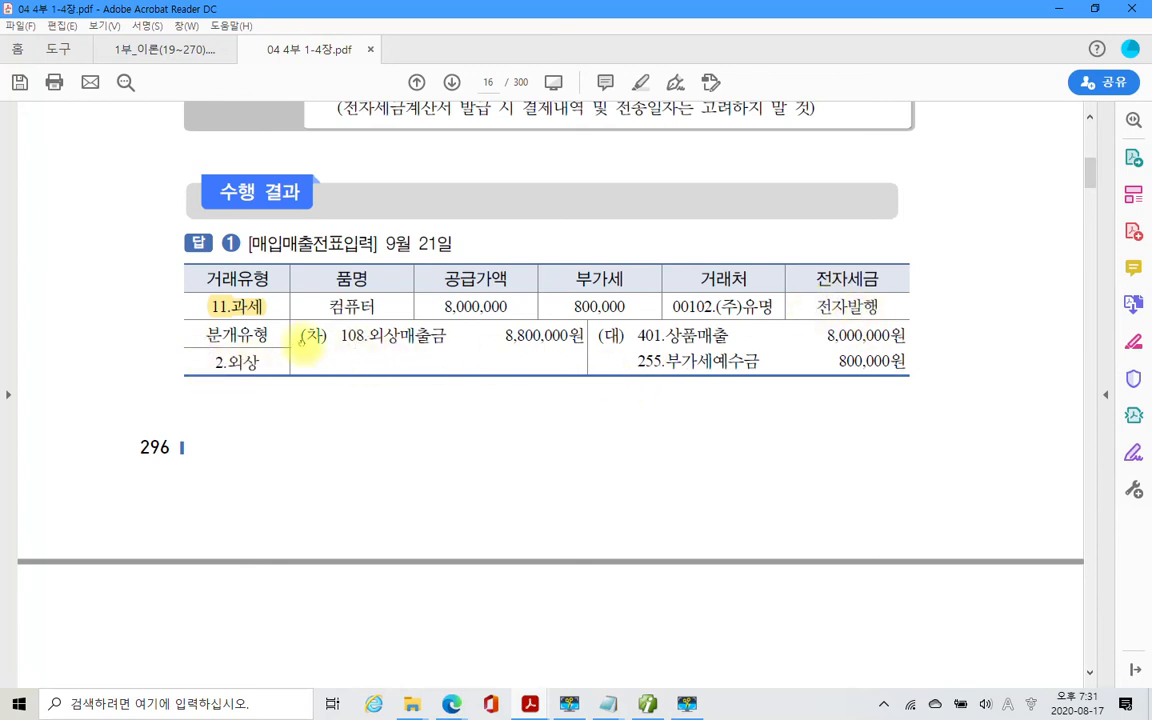
left_click_drag(343, 337, 551, 340)
left_click(549, 338)
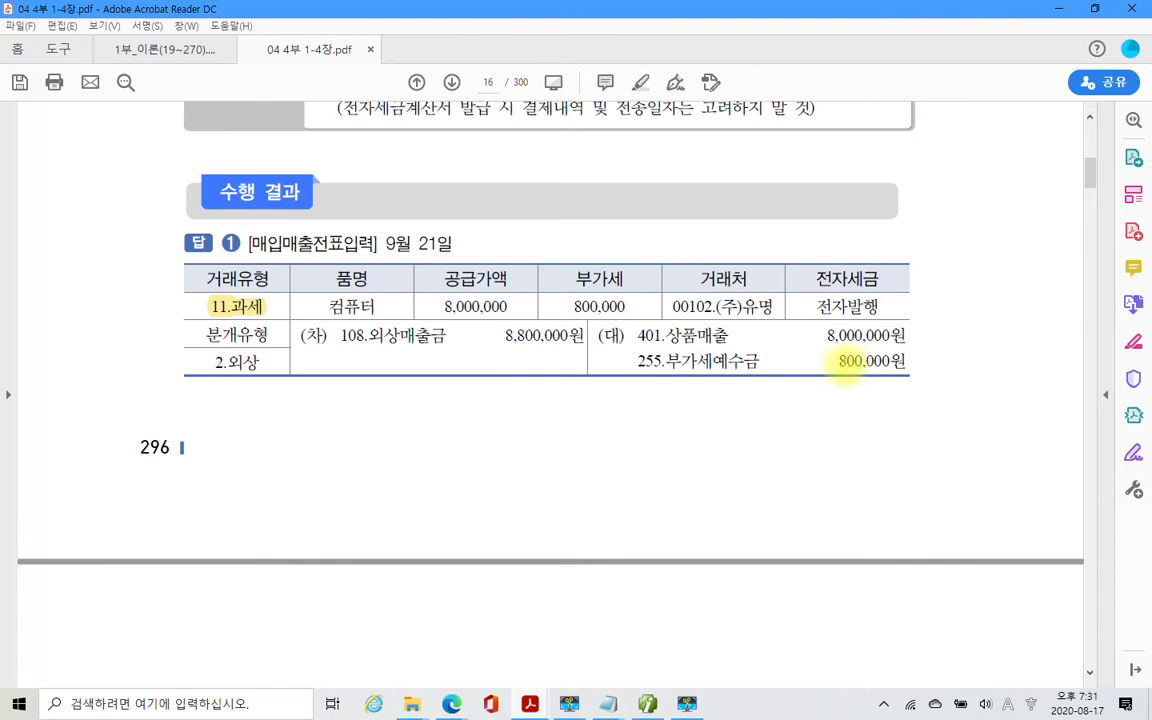
Review the answer's sales entry screenshot and the numbered instructions for 전자세금계산서 발행 및 내역관리.
scroll(540, 535, "down", 2)
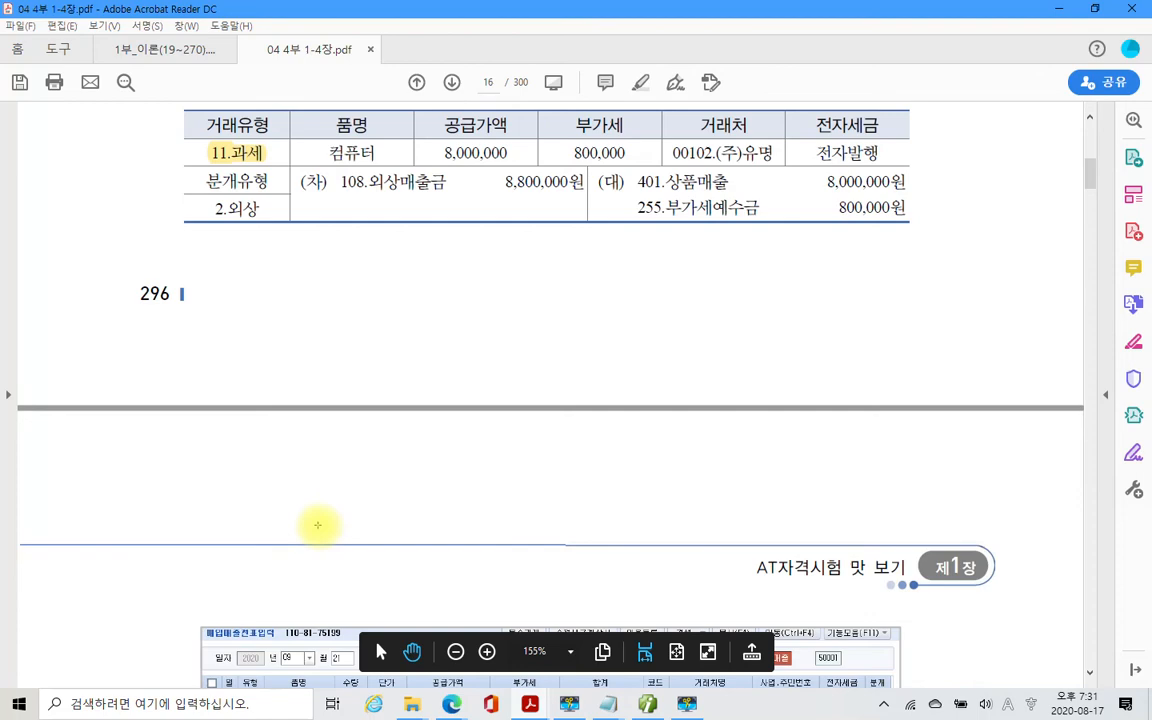
scroll(325, 500, "down", 5)
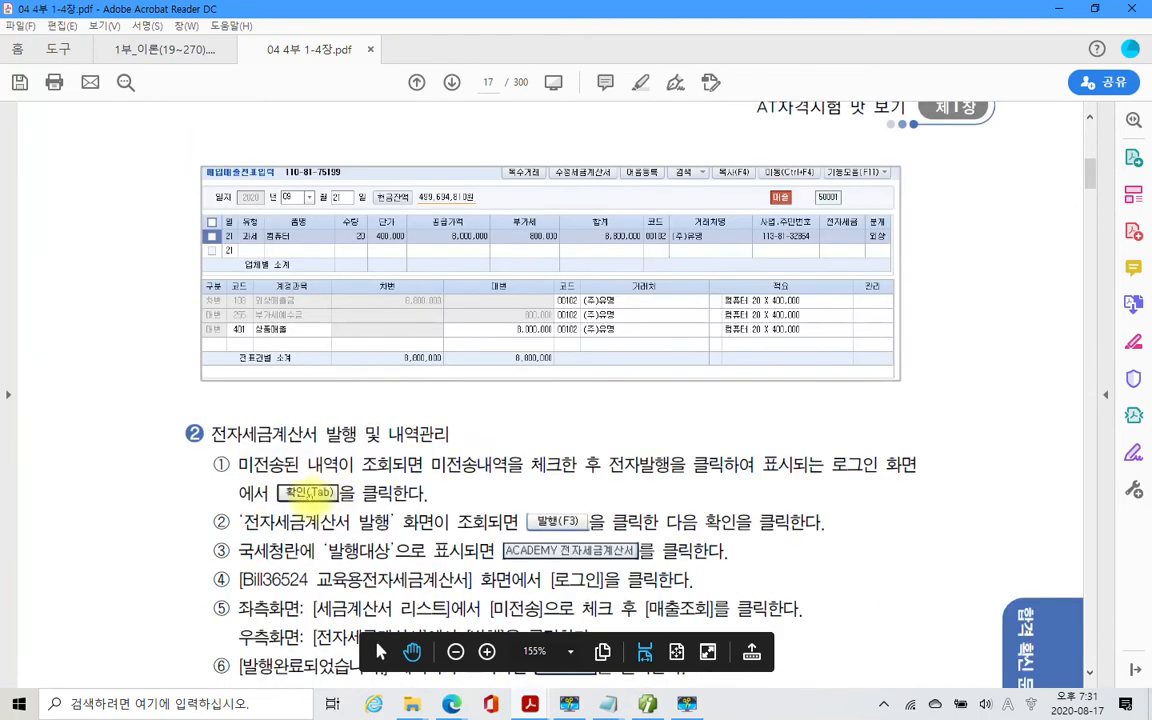
scroll(252, 500, "down", 1)
scroll(228, 521, "up", 1)
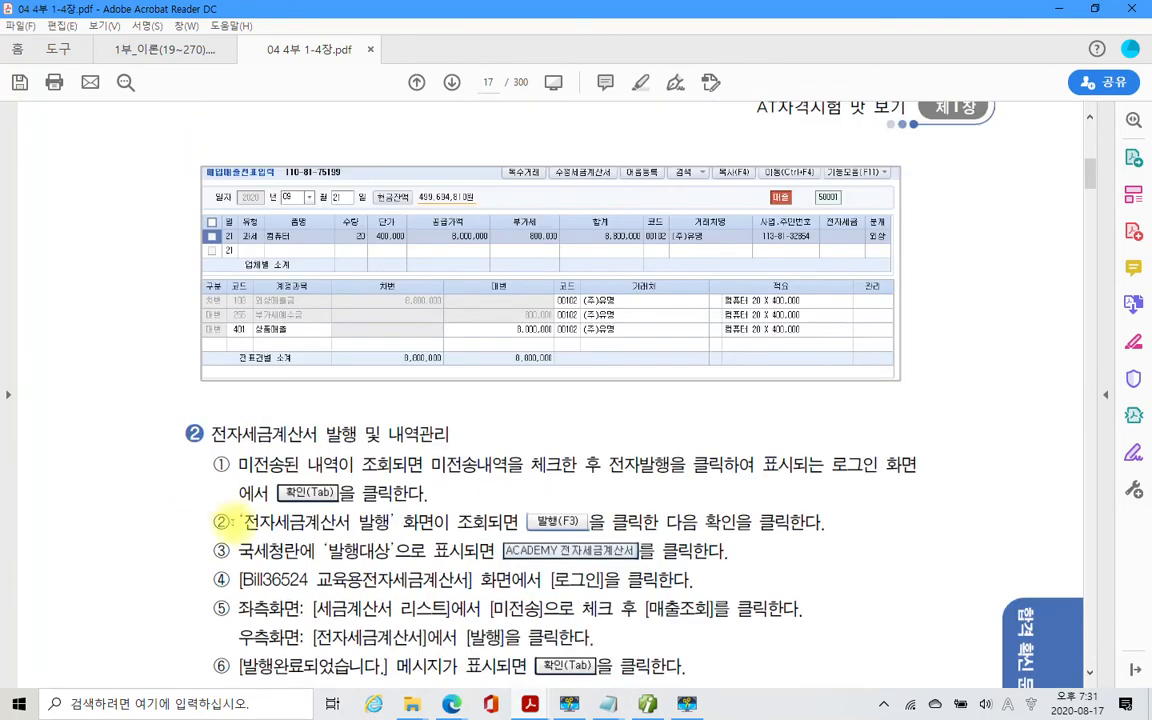
scroll(222, 521, "down", 1)
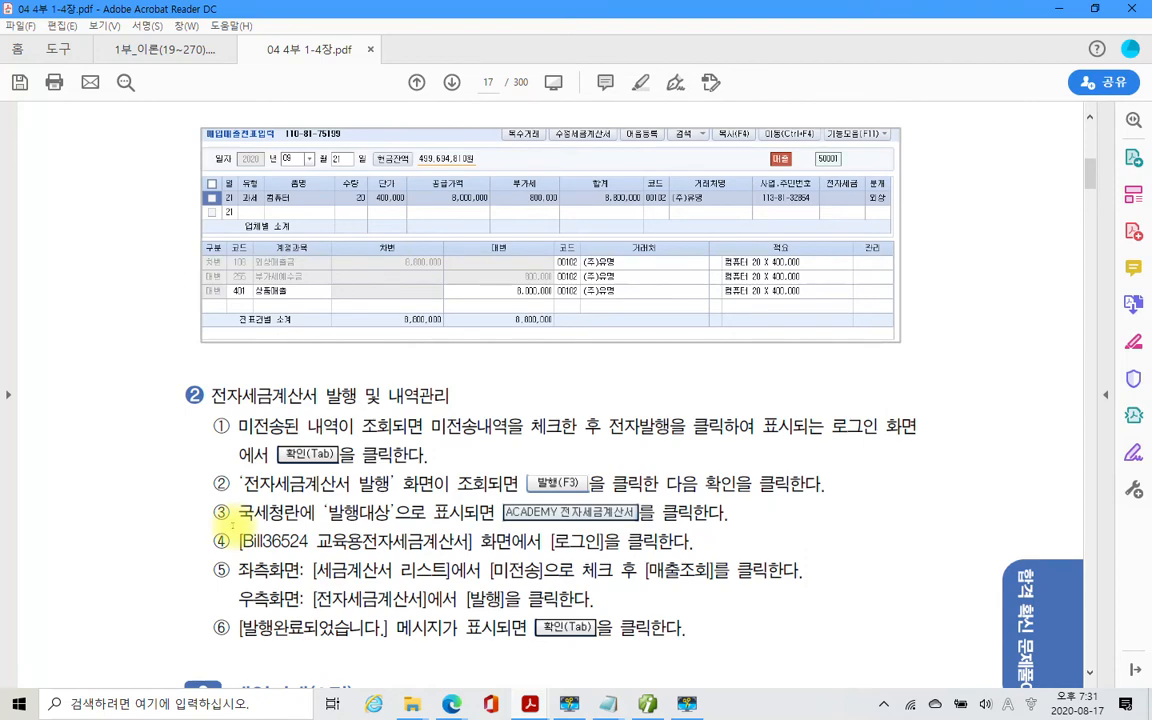
scroll(230, 521, "down", 2)
scroll(231, 527, "down", 6)
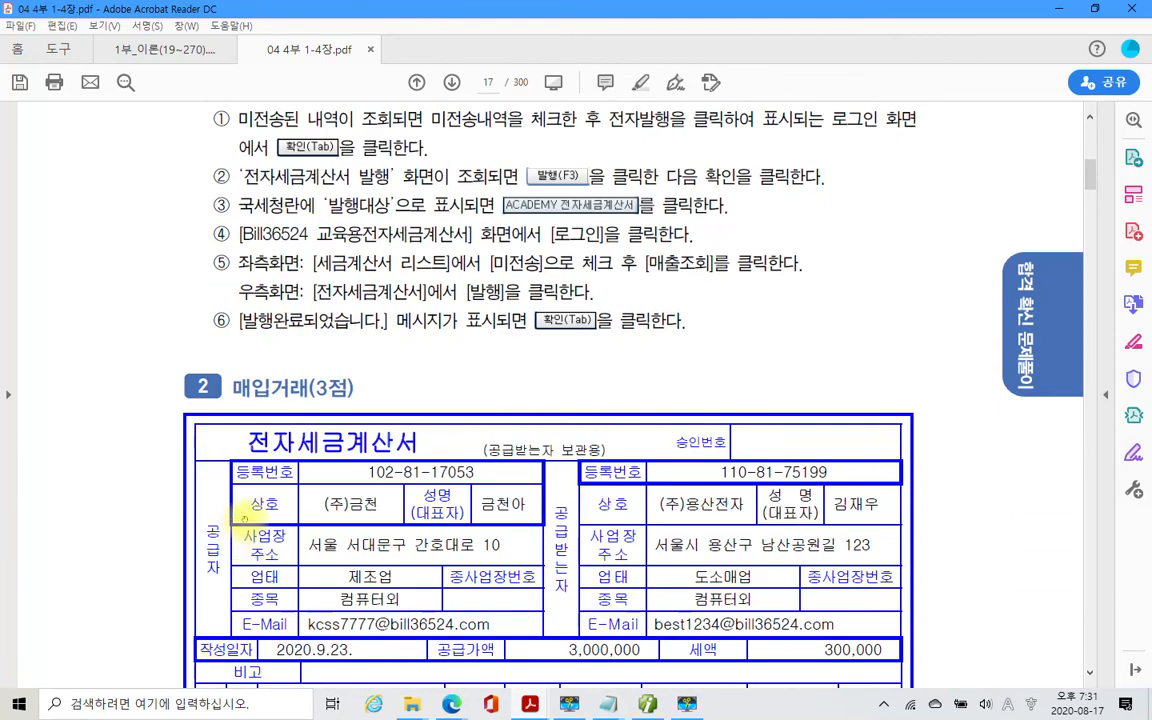
Examine the 매입거래 task: the electronic tax invoice from (주)금천, the 자료설명 and the 평가문제 requirements.
scroll(456, 262, "down", 3)
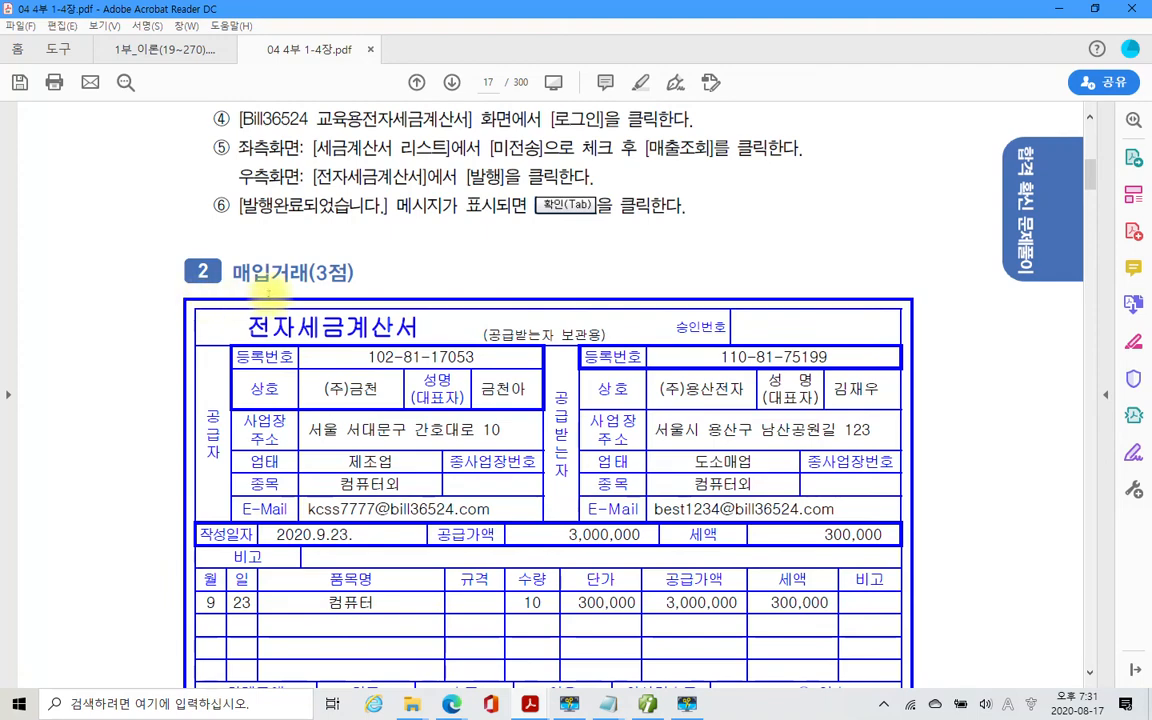
scroll(268, 292, "down", 3)
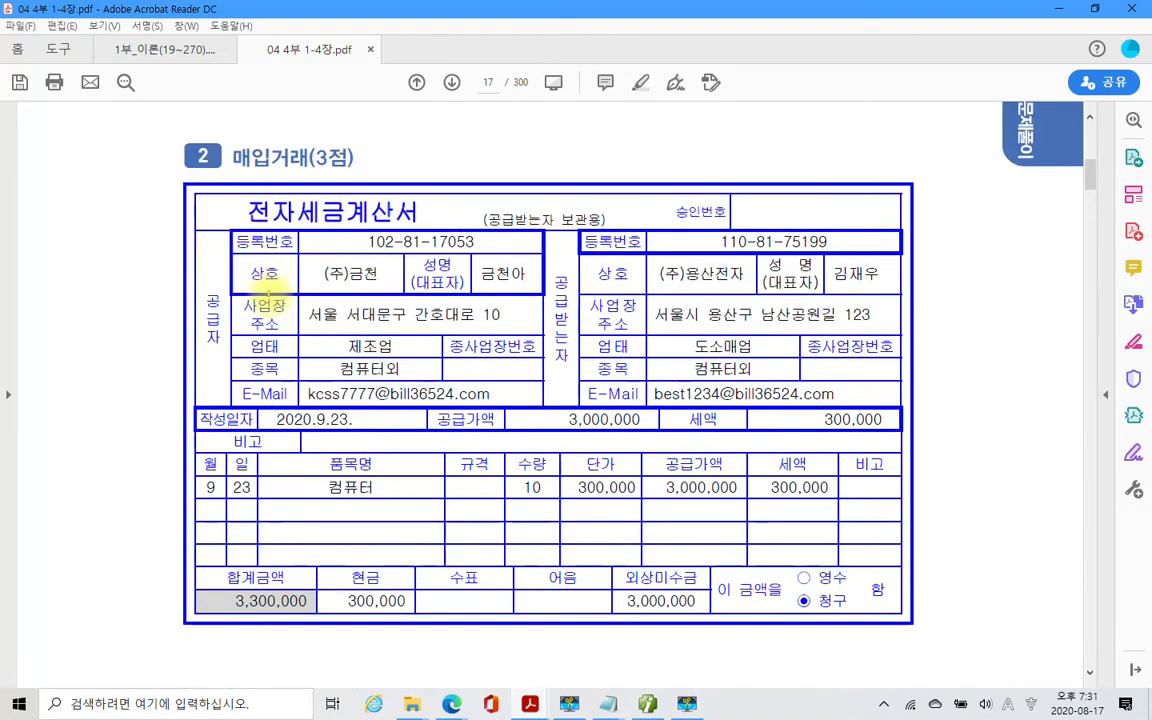
scroll(268, 290, "down", 3)
scroll(268, 290, "down", 15)
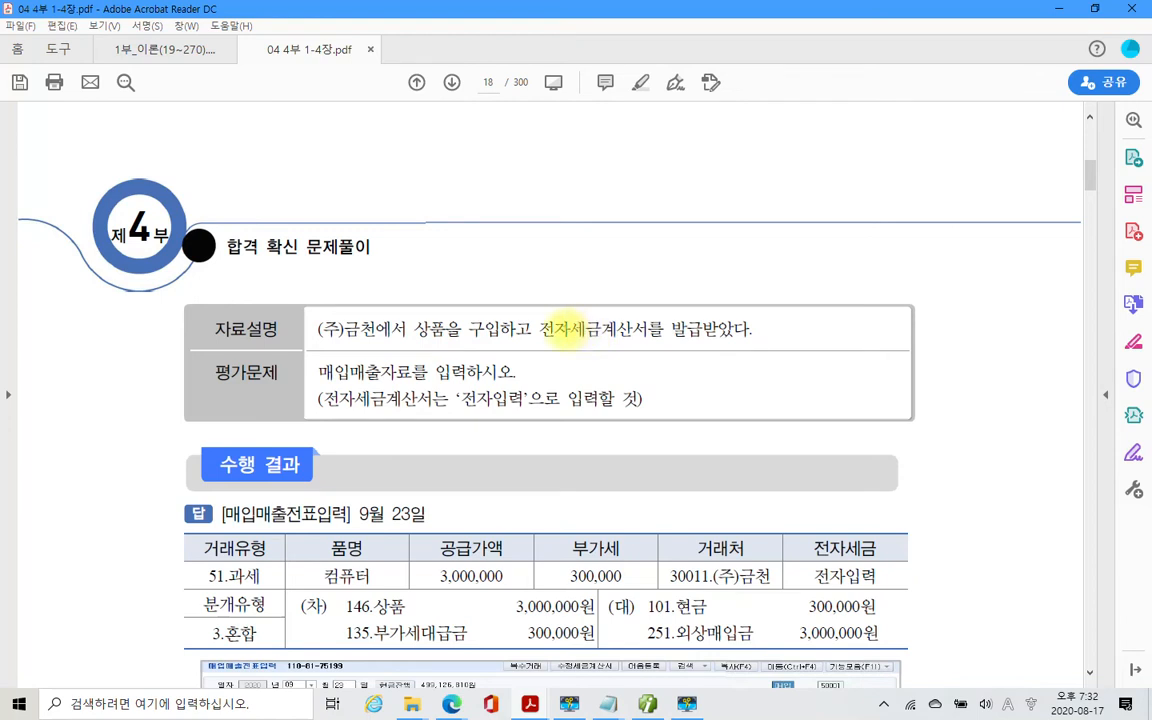
left_click_drag(320, 372, 515, 373)
left_click(390, 405)
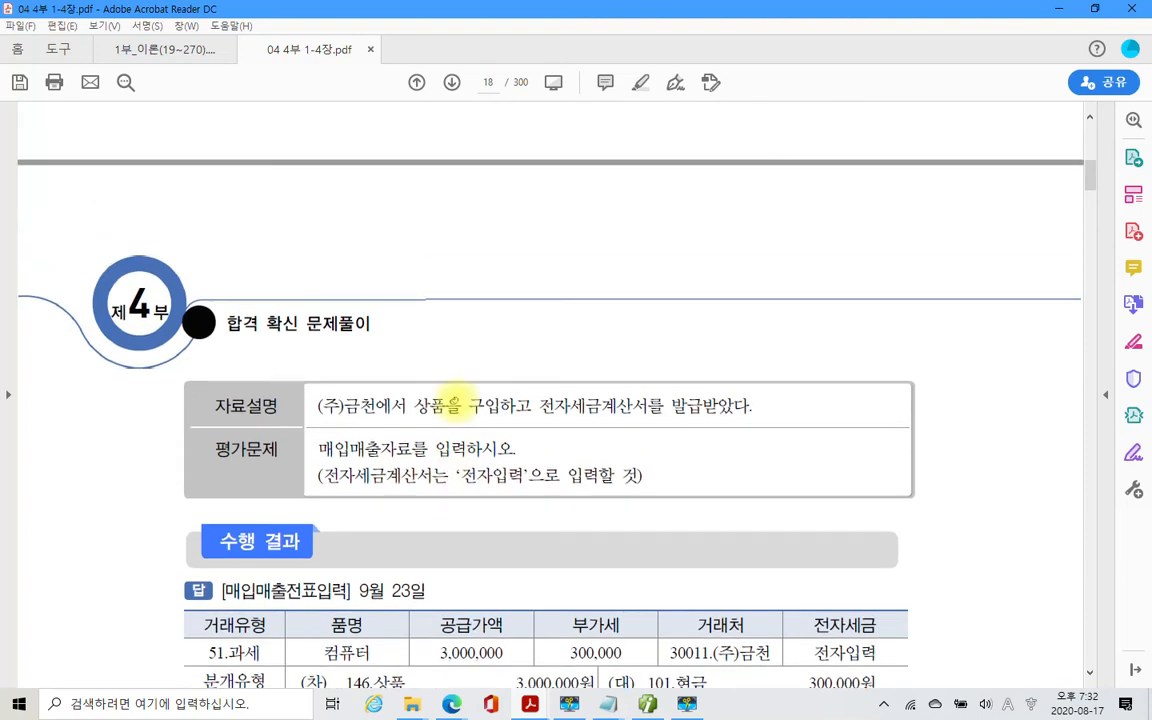
scroll(455, 400, "up", 5)
scroll(455, 400, "up", 3)
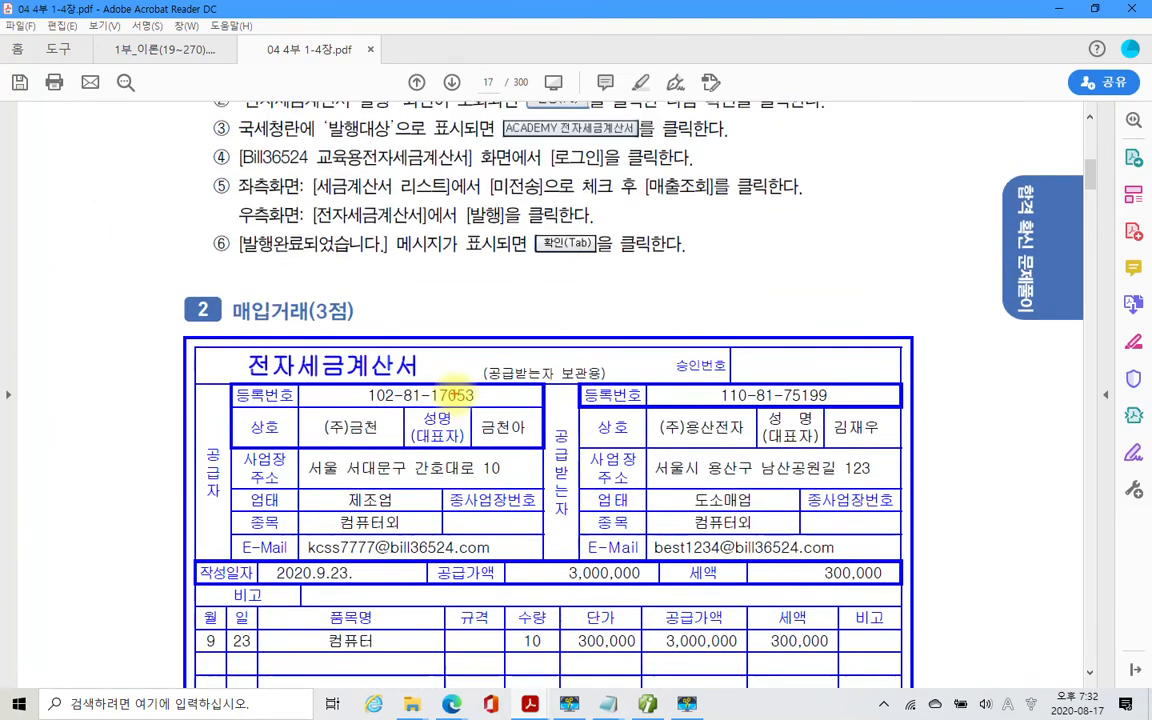
Mark up the 매입거래 invoice with circles and the handwritten codes 51 and 54, and clear the markings.
mouse_move(287, 335)
left_mouse_down()
mouse_move(284, 325)
mouse_move(275, 346)
left_mouse_up()
mouse_move(424, 373)
left_mouse_down()
mouse_move(404, 381)
mouse_move(370, 335)
mouse_move(408, 384)
left_mouse_up()
mouse_move(441, 276)
left_mouse_down()
mouse_move(441, 314)
mouse_move(418, 317)
left_mouse_up()
mouse_move(430, 287)
left_mouse_down()
mouse_move(456, 287)
mouse_move(472, 318)
mouse_move(517, 330)
left_mouse_up()
left_click_drag(612, 284, 598, 326)
mouse_move(605, 290)
left_mouse_down()
mouse_move(646, 287)
mouse_move(688, 303)
mouse_move(637, 350)
left_mouse_up()
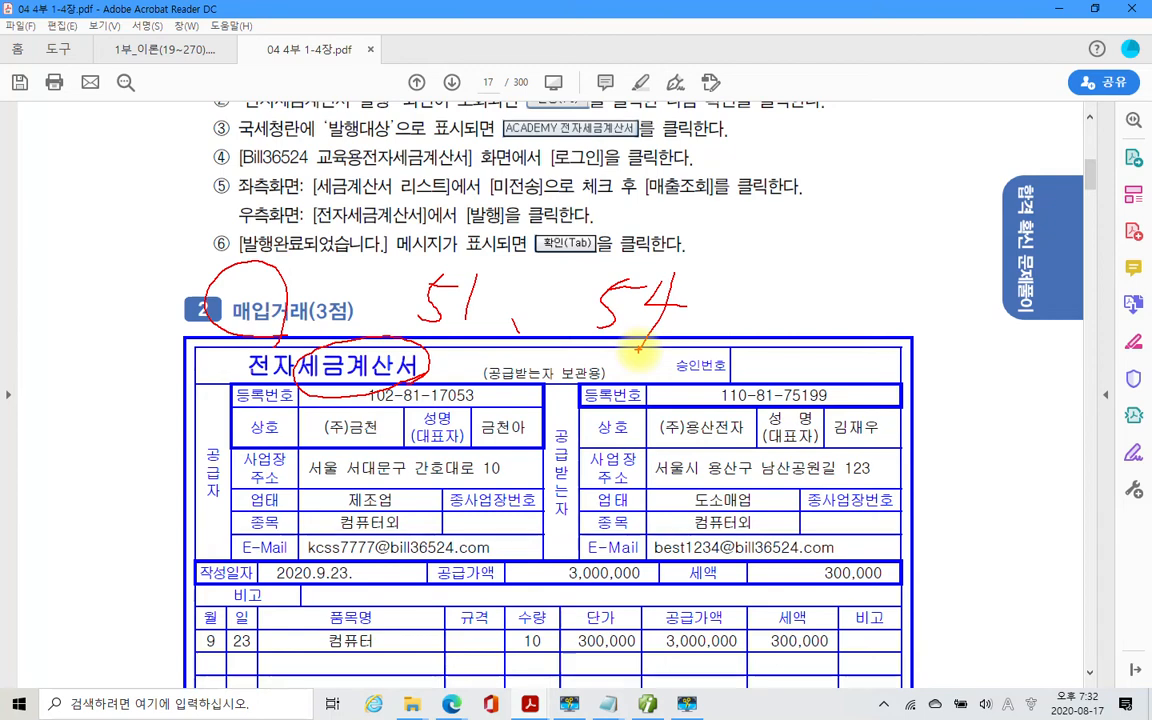
mouse_move(806, 616)
left_mouse_down()
mouse_move(762, 640)
mouse_move(797, 658)
left_mouse_up()
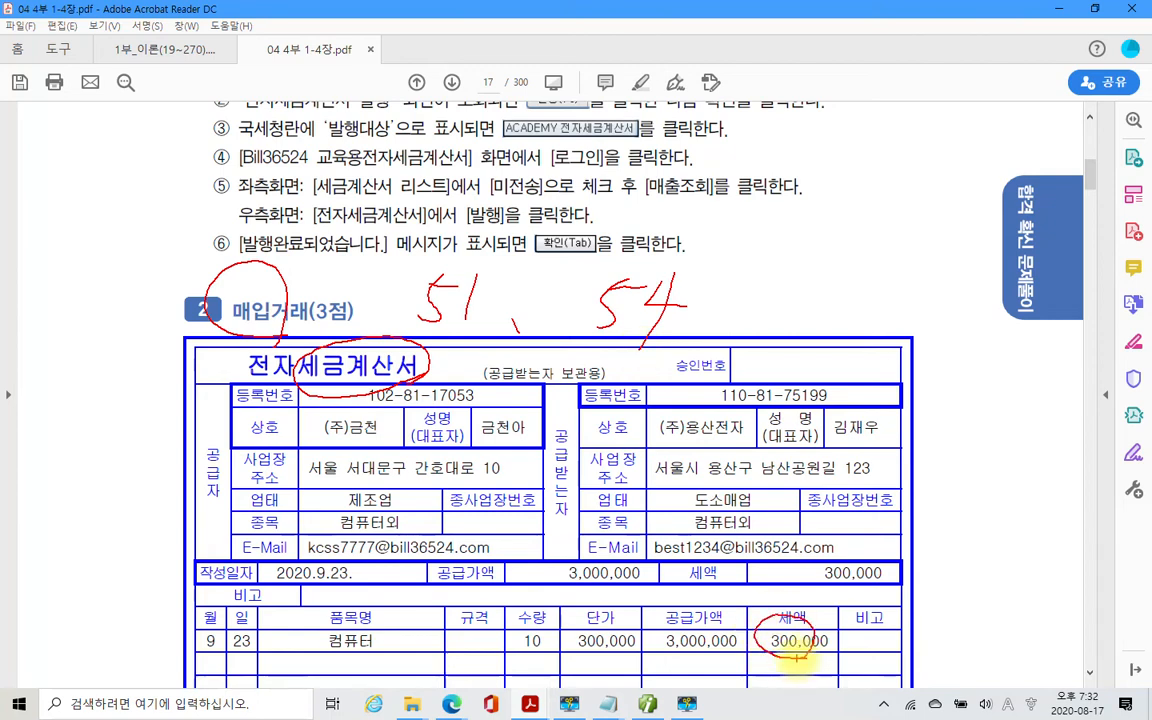
left_click_drag(497, 292, 500, 312)
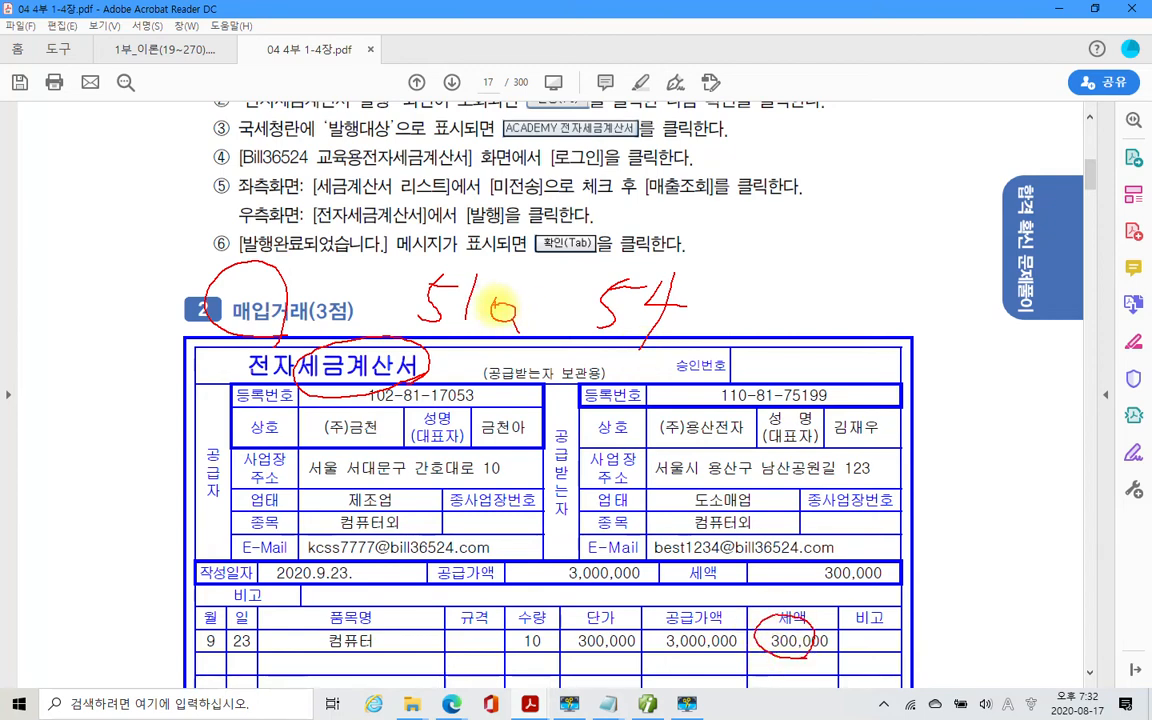
left_click_drag(719, 313, 708, 324)
left_click_drag(701, 311, 719, 336)
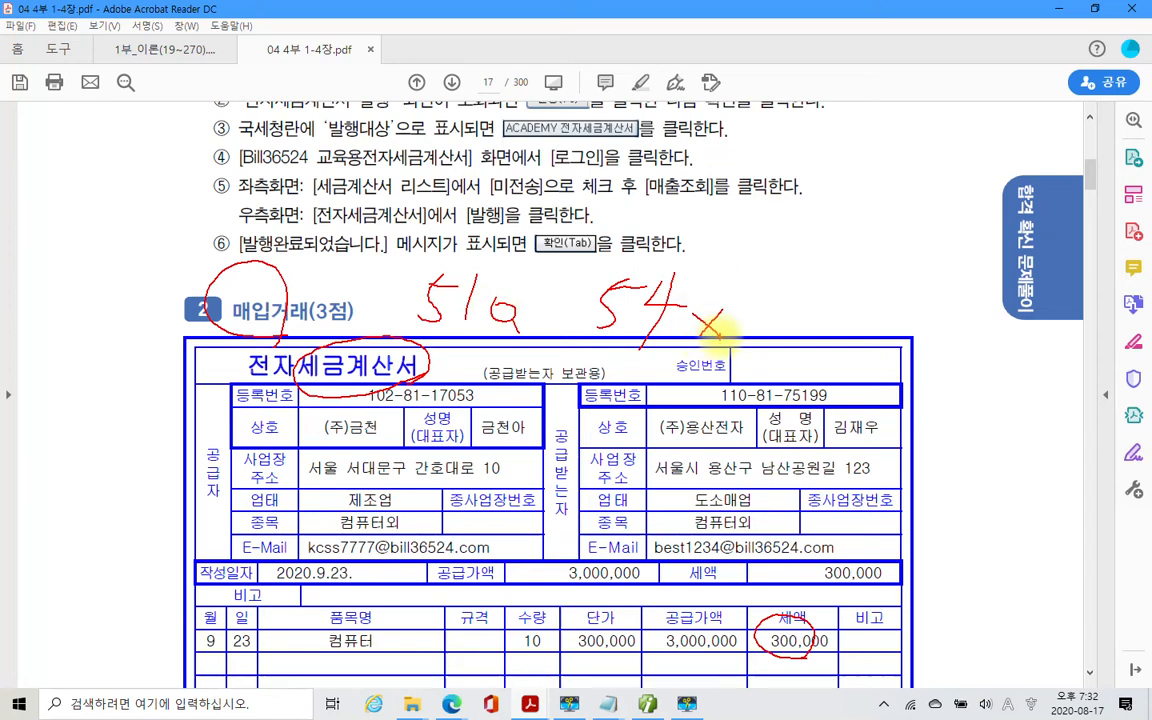
mouse_move(602, 338)
left_mouse_down()
mouse_move(664, 334)
mouse_move(665, 345)
left_mouse_up()
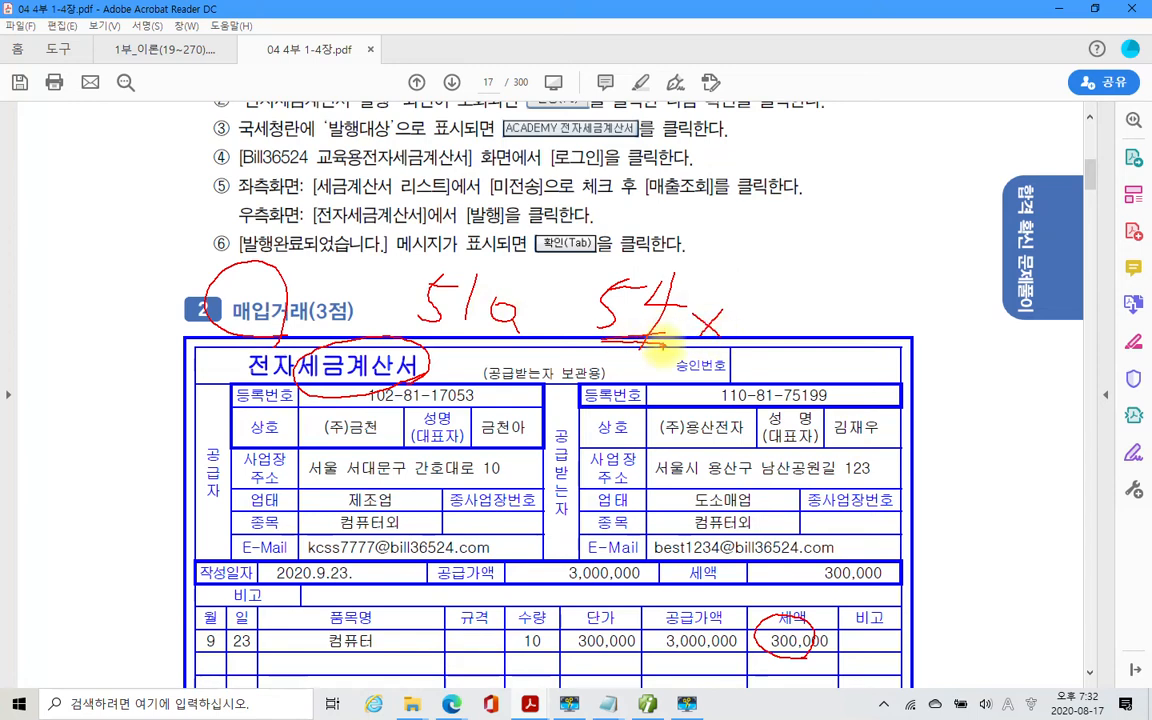
mouse_move(465, 350)
left_mouse_down()
mouse_move(390, 296)
mouse_move(455, 232)
mouse_move(465, 350)
left_mouse_up()
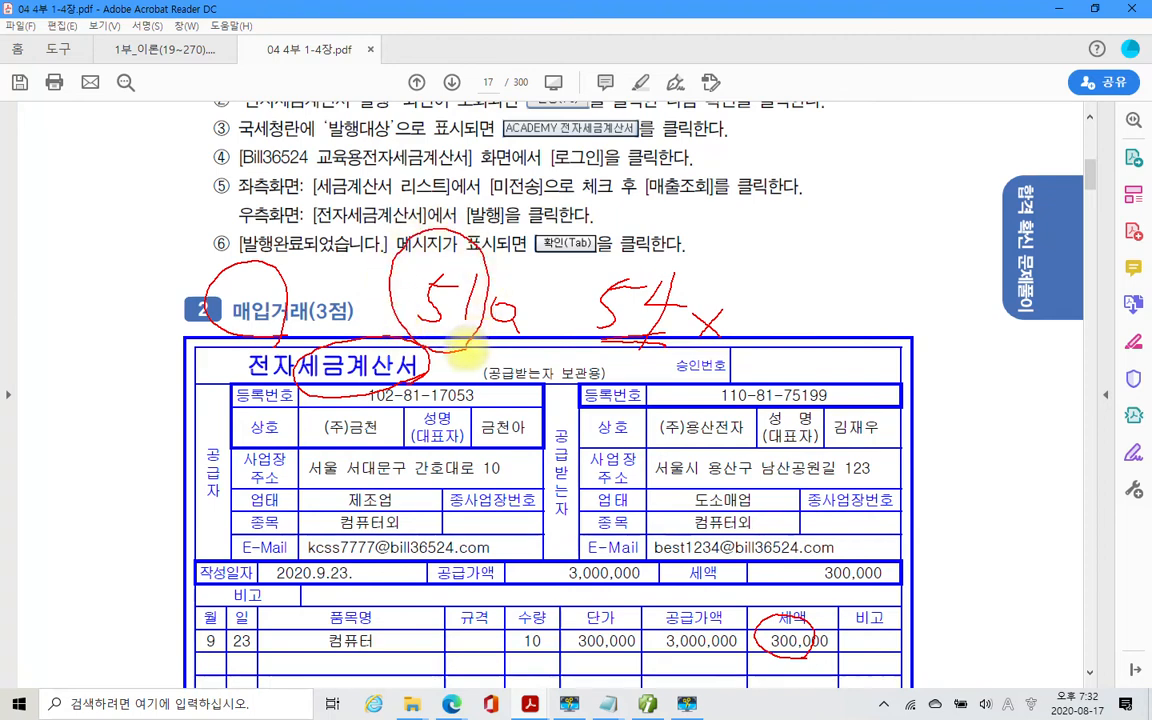
left_click_drag(318, 394, 431, 391)
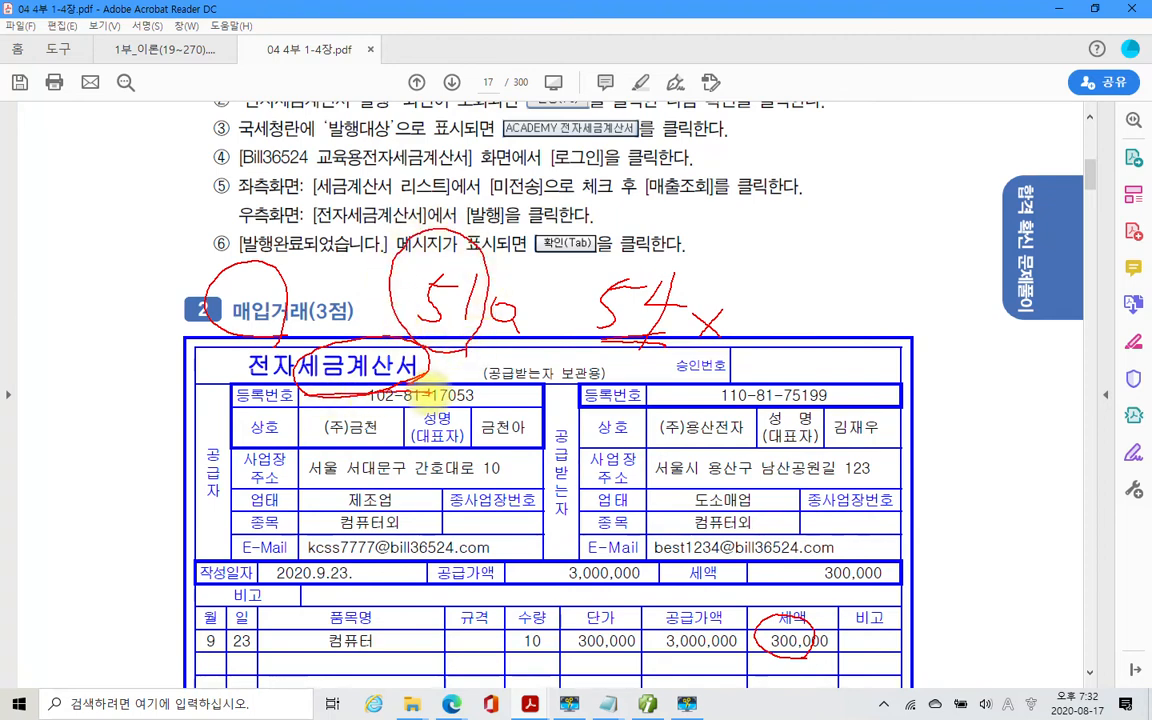
mouse_move(80, 328)
left_mouse_down()
mouse_move(60, 448)
mouse_move(108, 333)
mouse_move(128, 405)
mouse_move(122, 437)
left_mouse_up()
key("Escape")
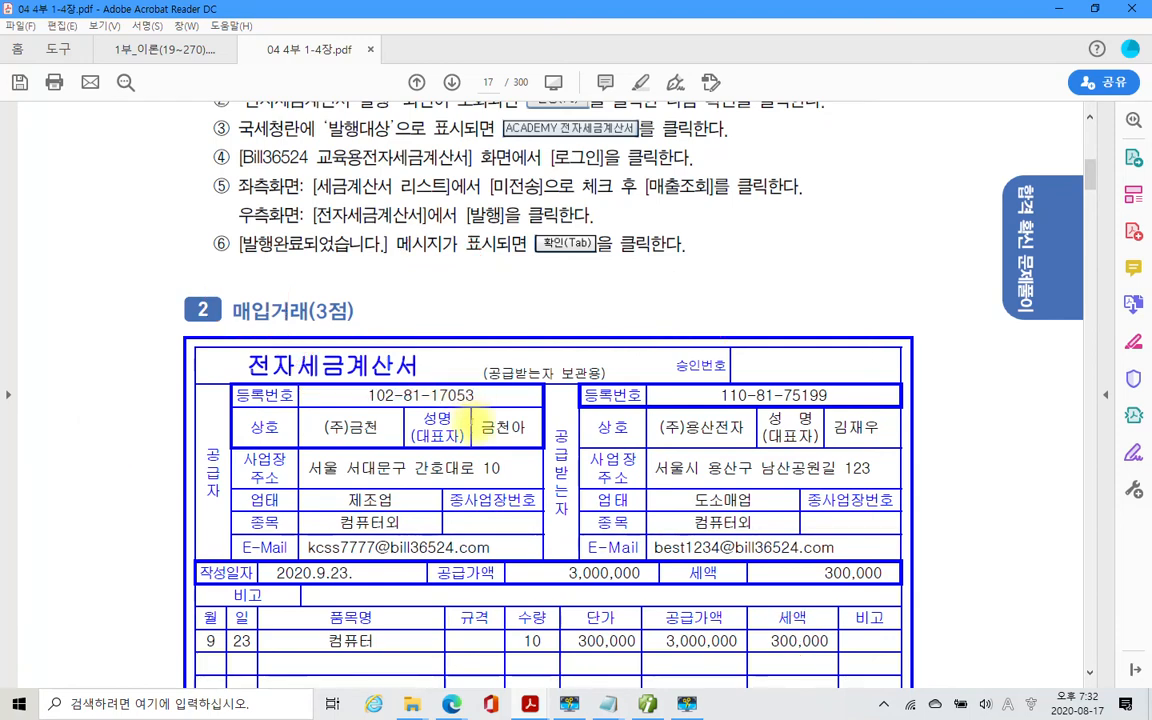
Highlight the issue date 9.23. in the 작성일자 row of the purchase tax invoice.
scroll(465, 425, "down", 4)
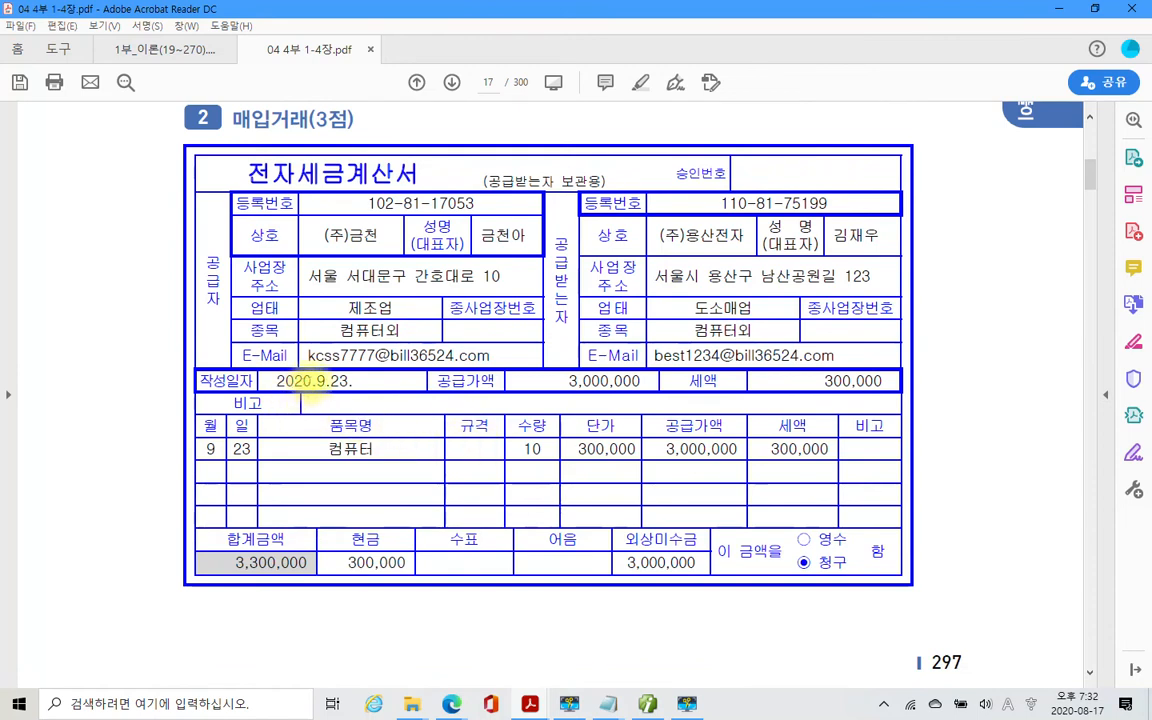
left_click_drag(314, 381, 355, 381)
right_click(340, 382)
left_click(378, 428)
Switch to the accounting program and start a September 23 entry in 매입매출전표입력 with purchase type 51 과세.
left_click(640, 705)
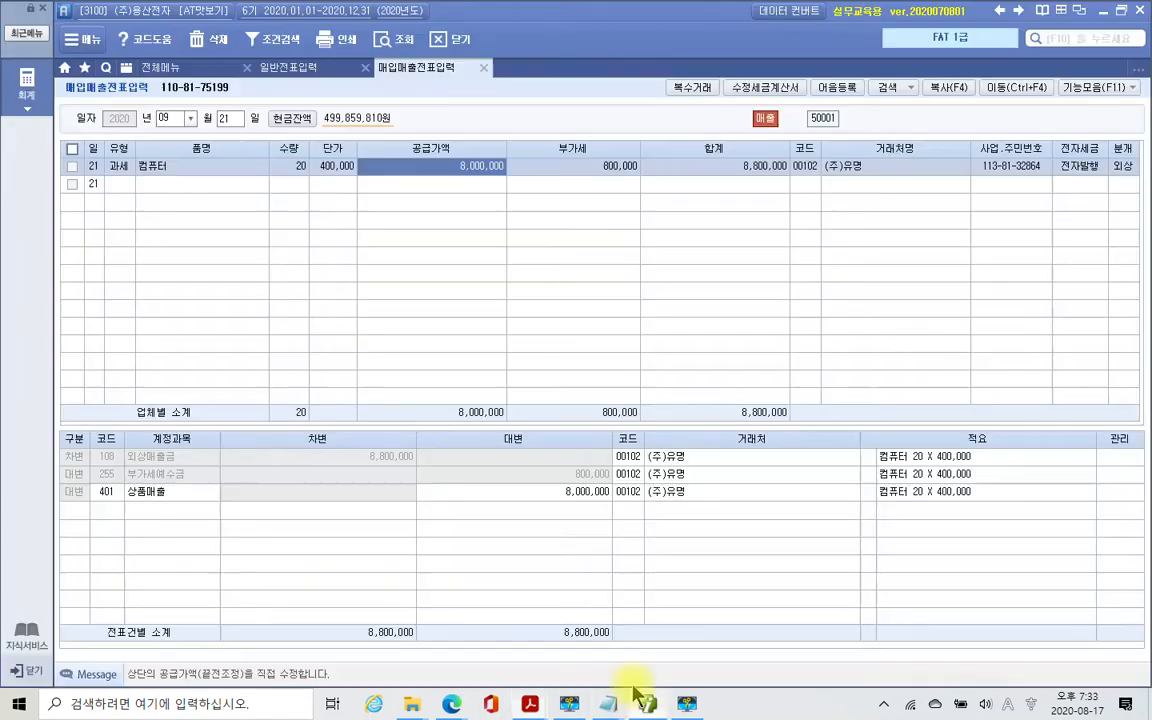
left_click(236, 121)
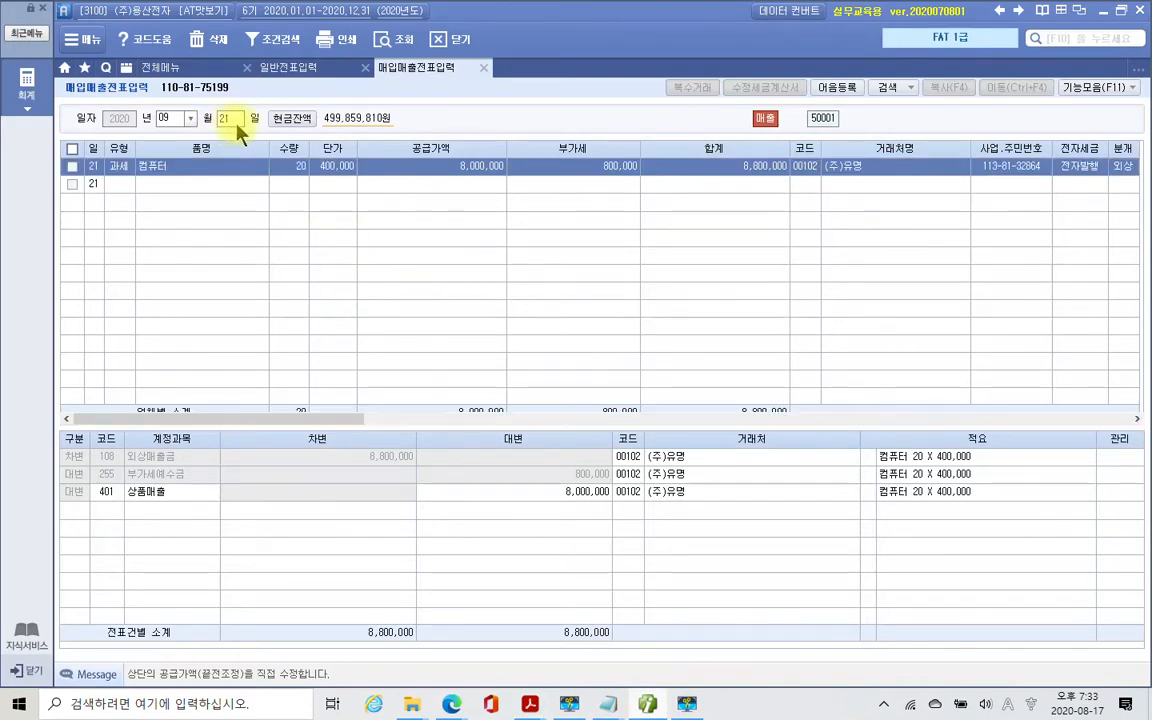
type("23")
key("Return")
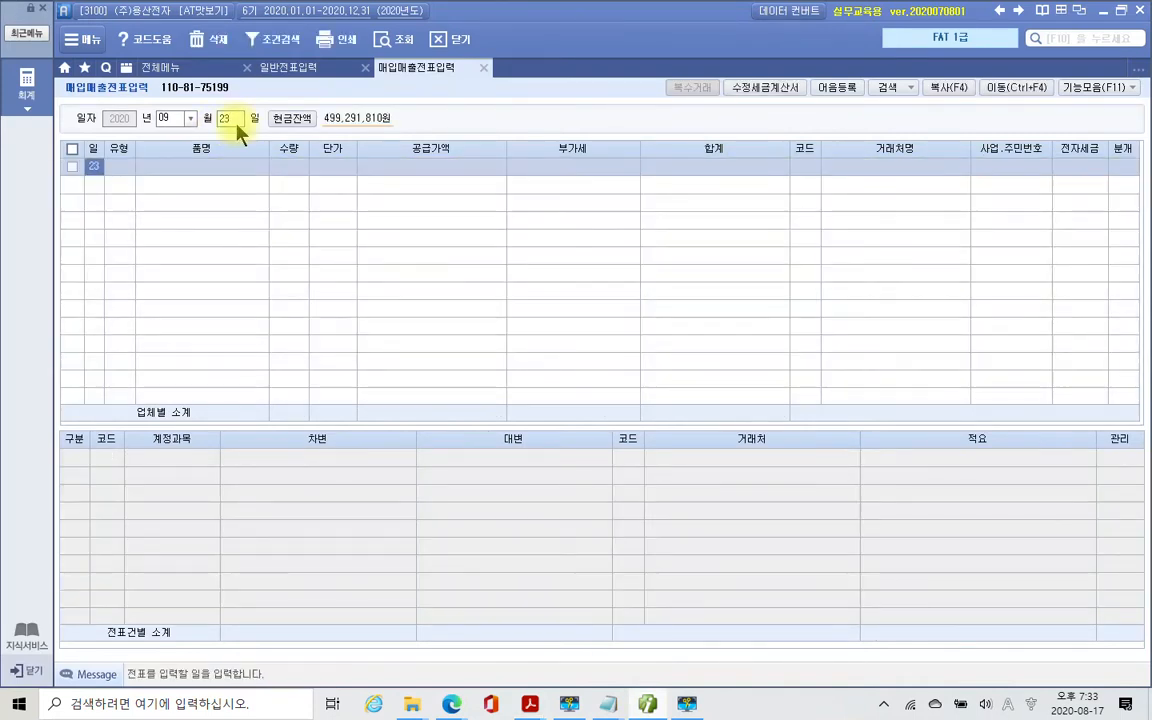
key("Return")
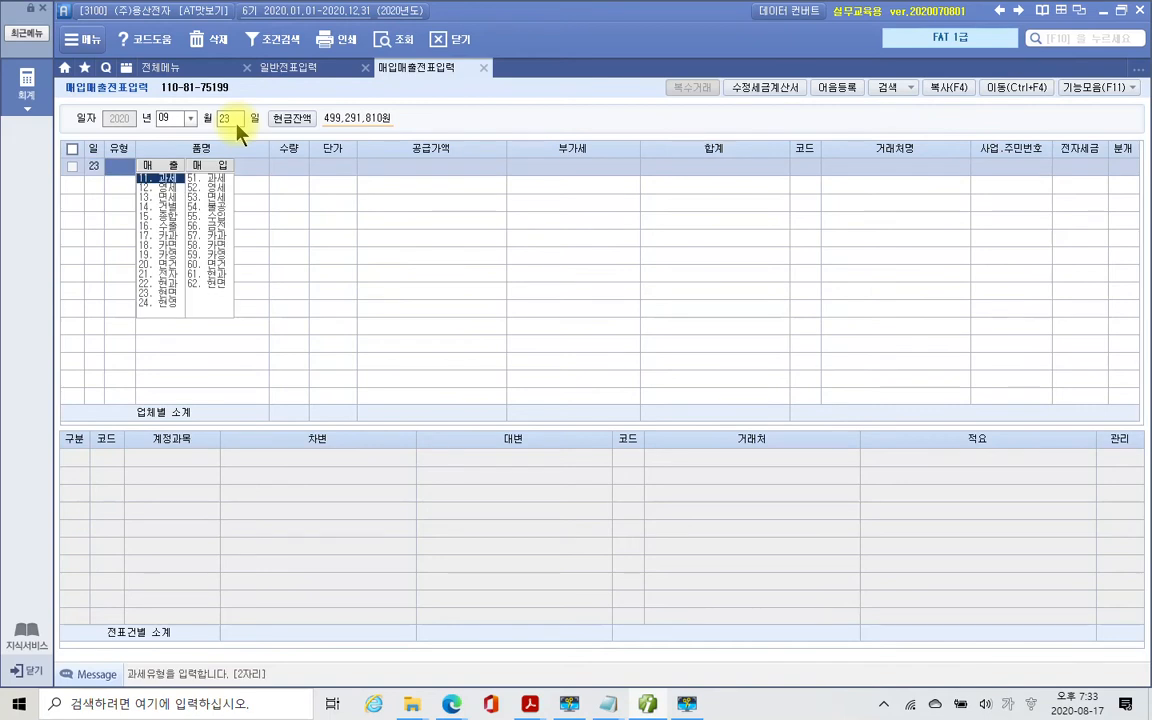
type("11")
key("Return")
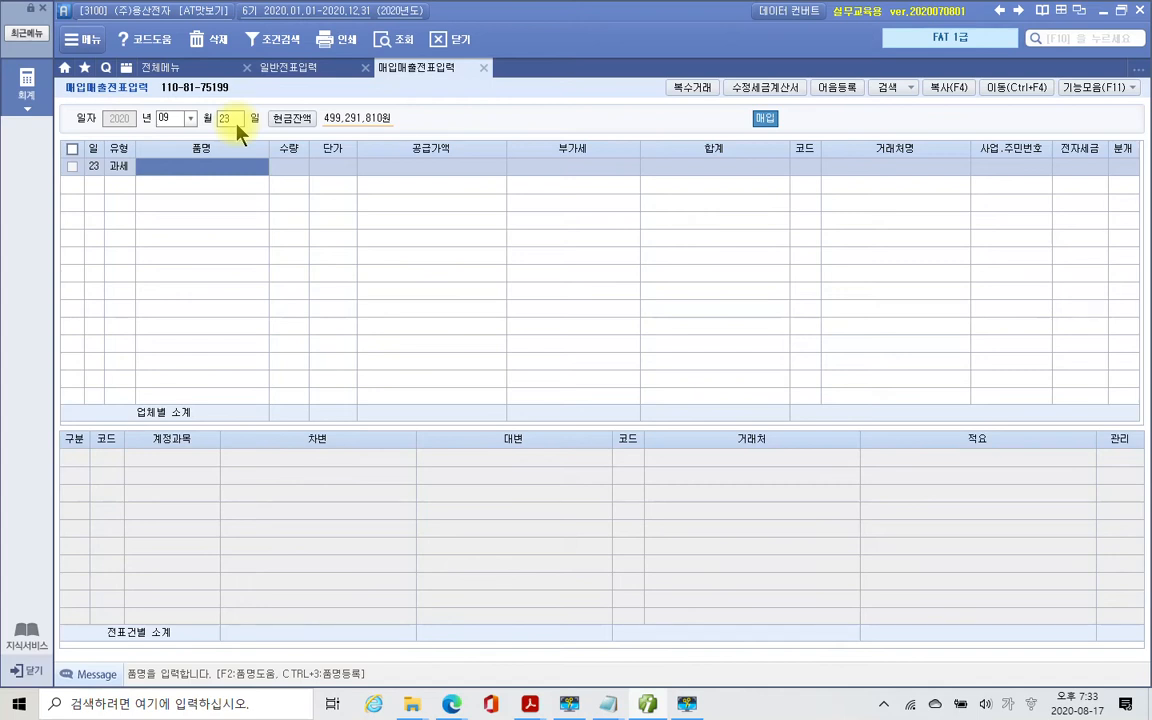
Enter the item 컴퓨터 with quantity 10 and unit price 300,000, accepting the calculated supply amount and VAT.
type("컴퓨")
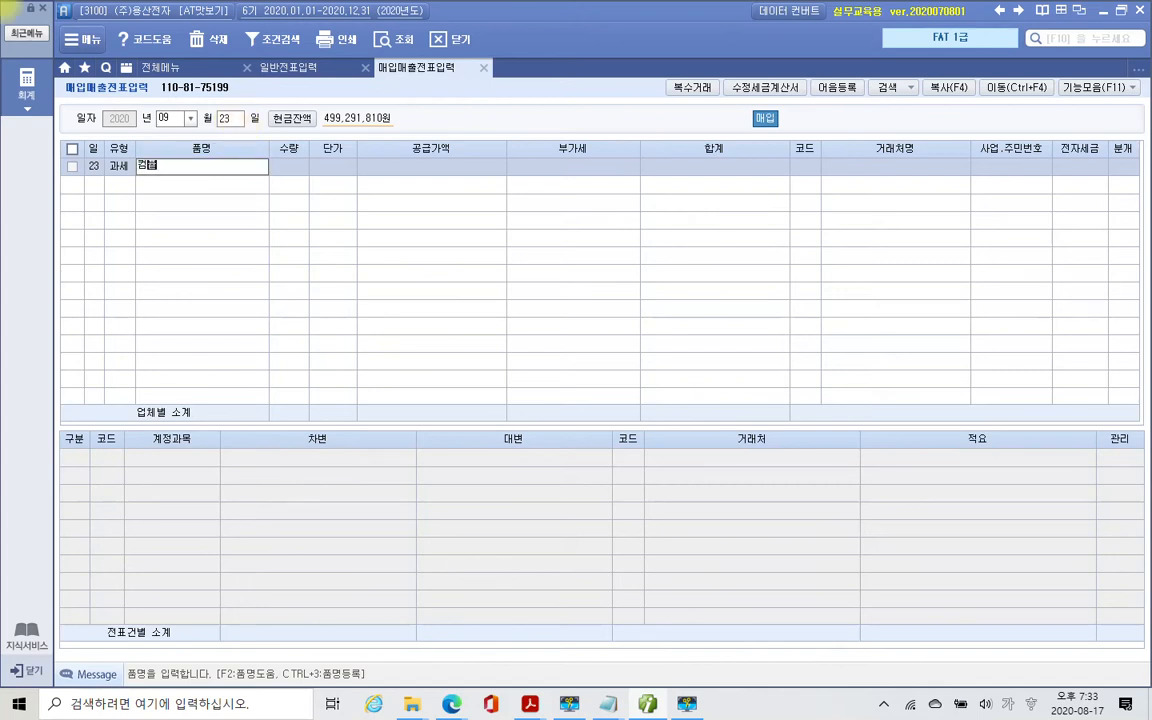
type("터")
key("Return")
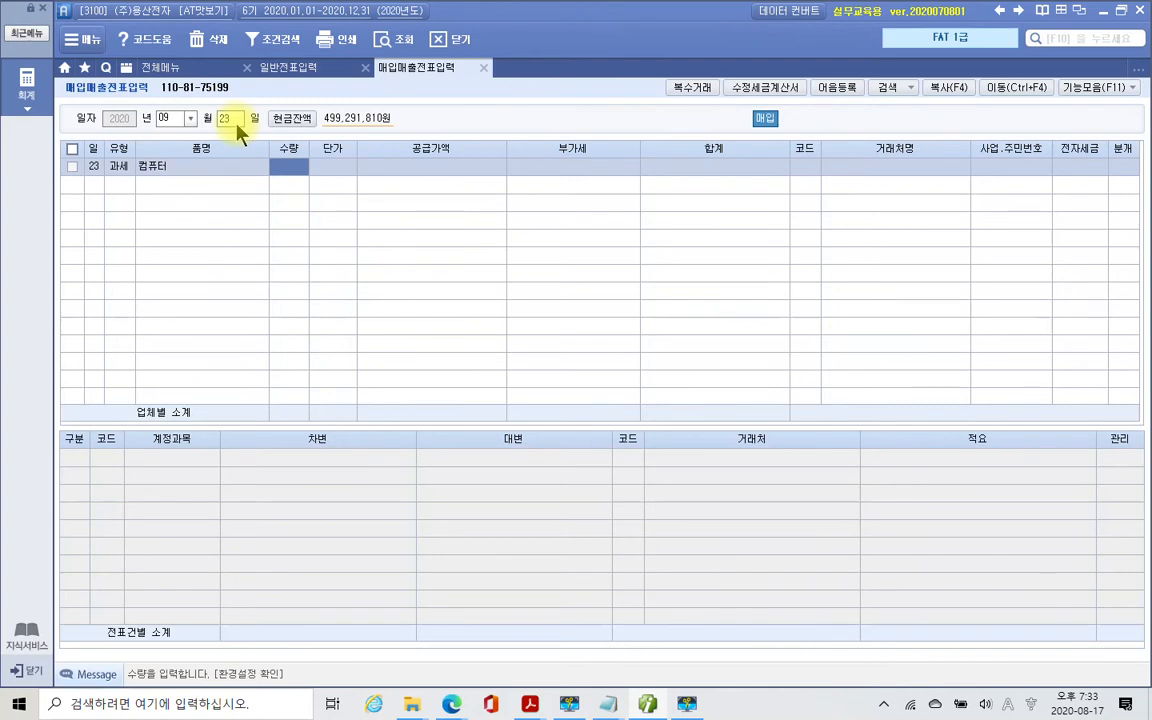
type("10")
key("Return")
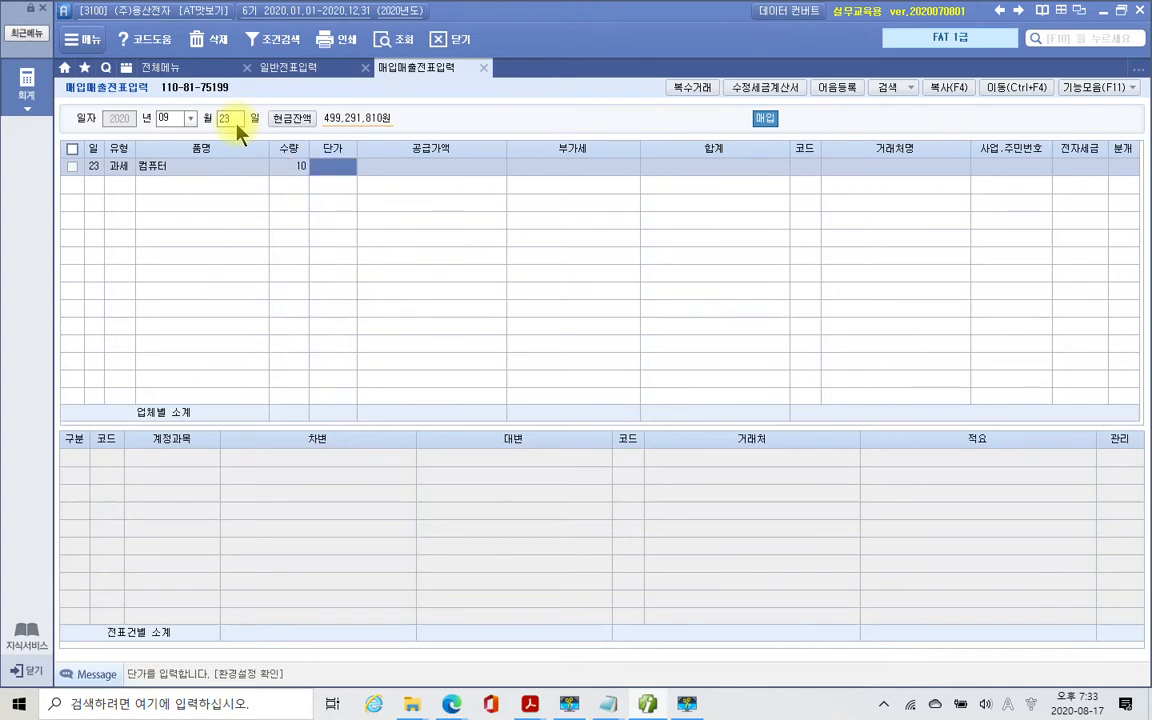
type("300,000")
key("Return")
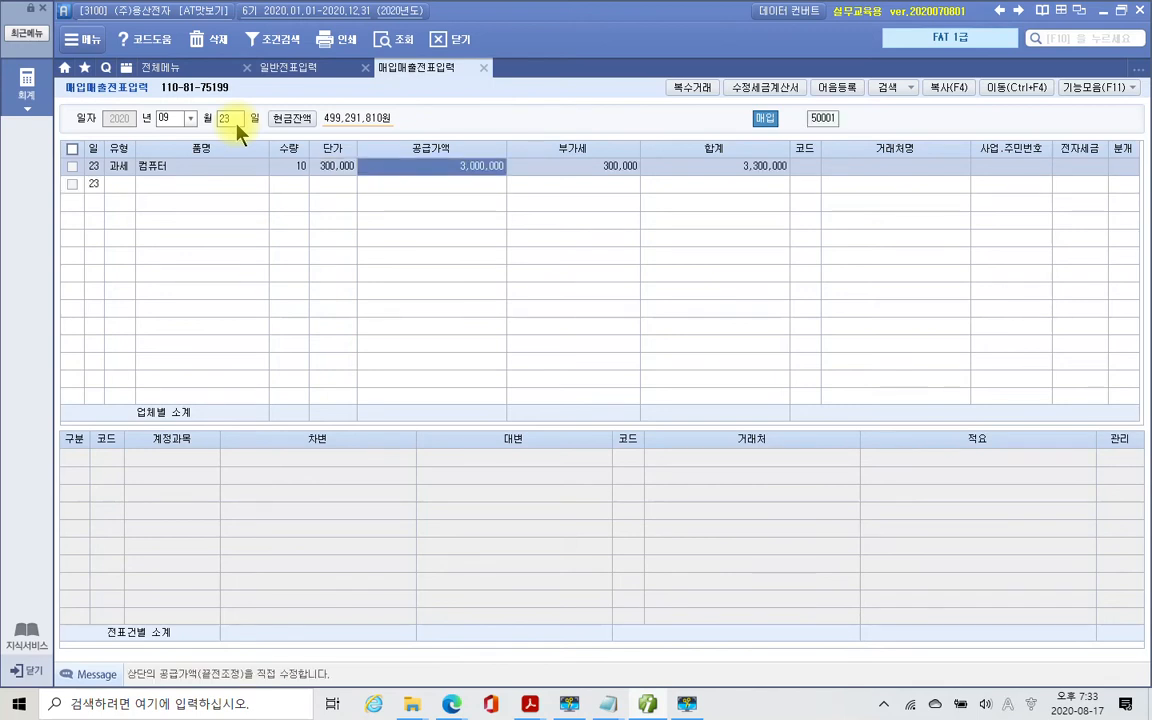
key("Return")
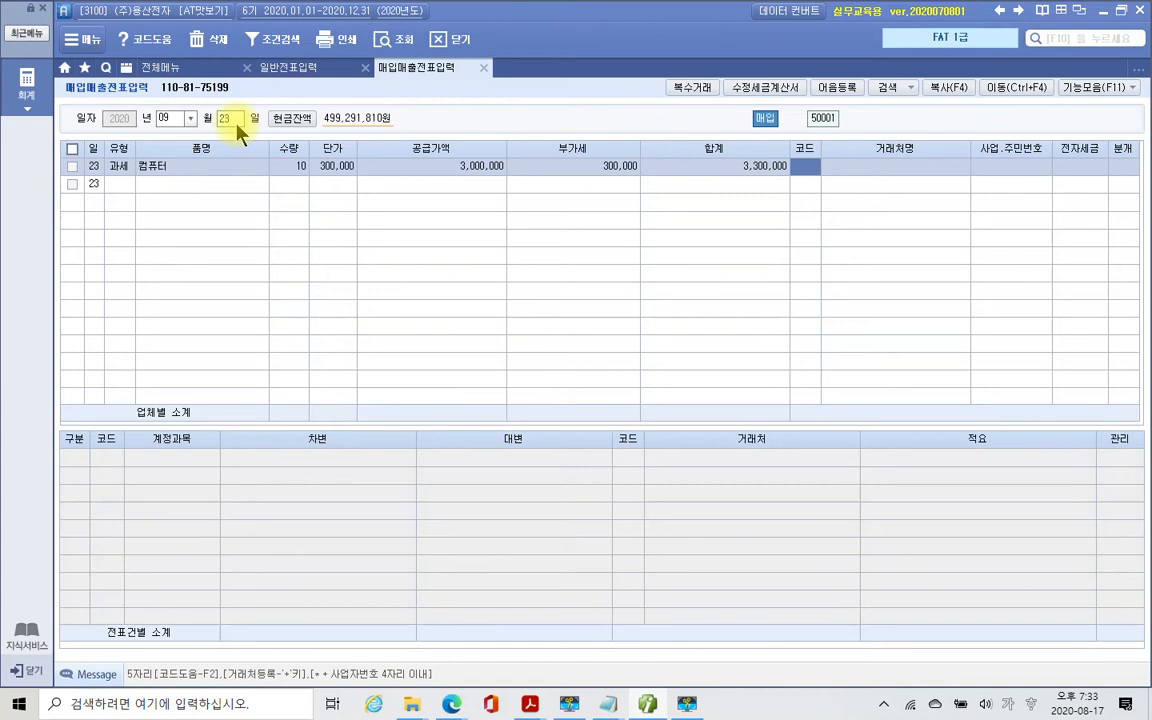
Set the purchase's trading partner to (주)금천 and mark its electronic tax invoice as 전자입력.
type("금천")
key("Return")
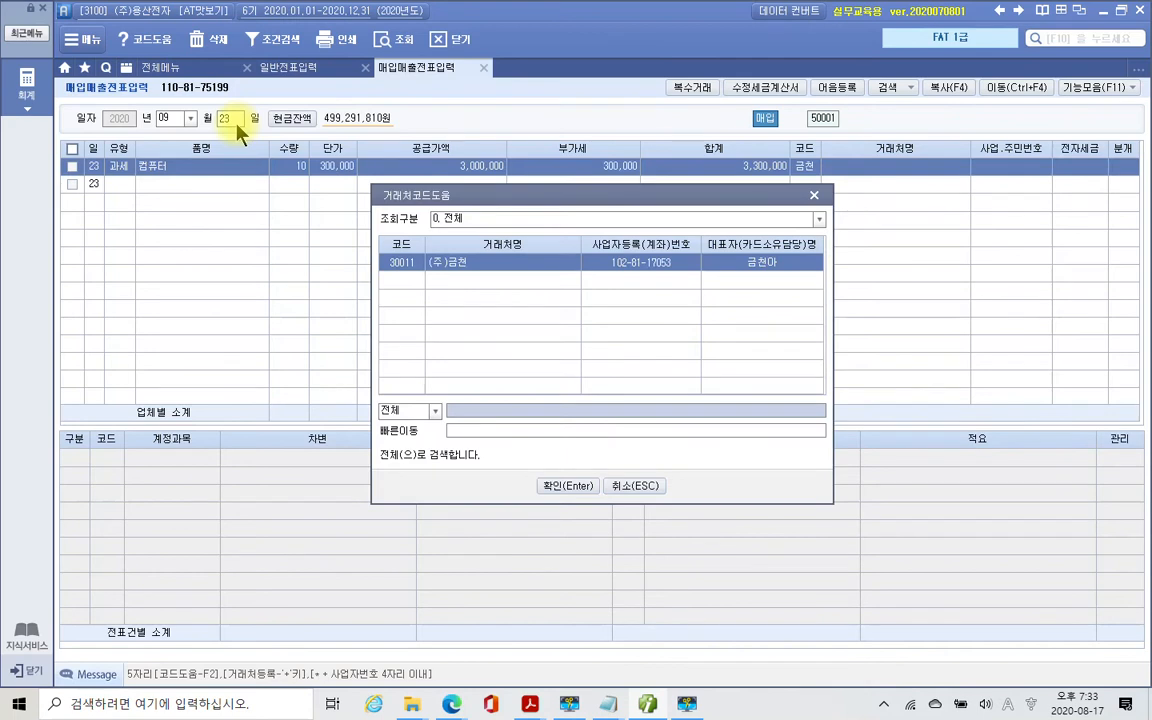
key("Return")
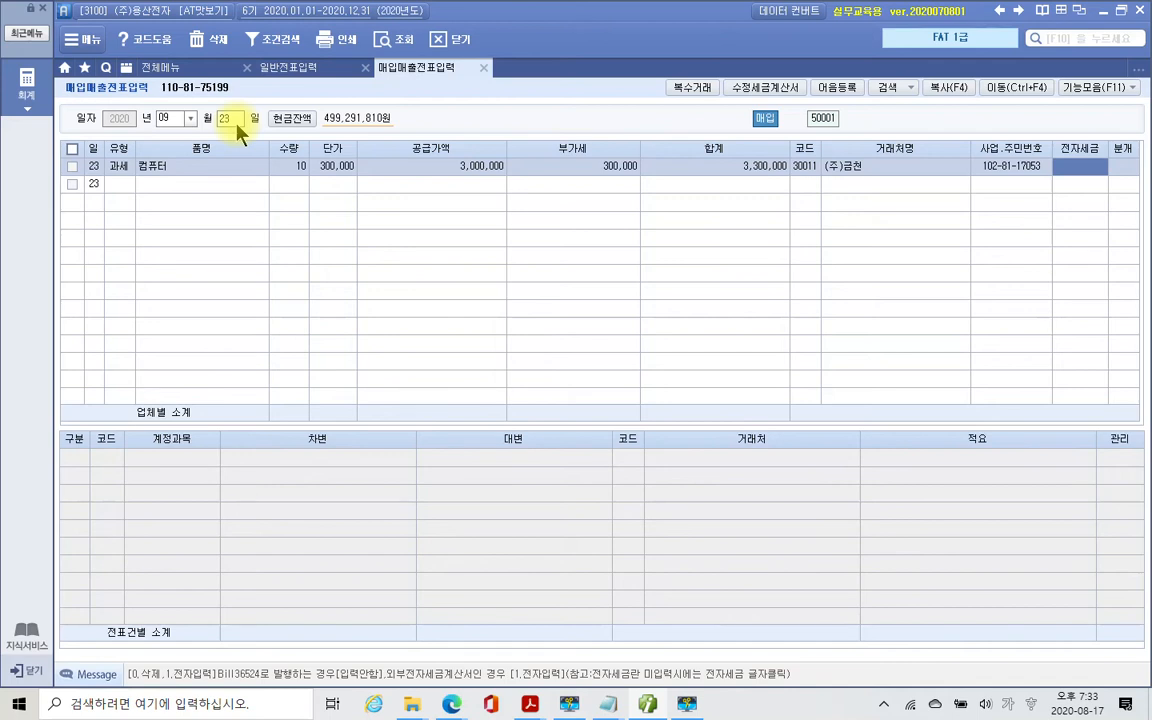
type("1")
key("Return")
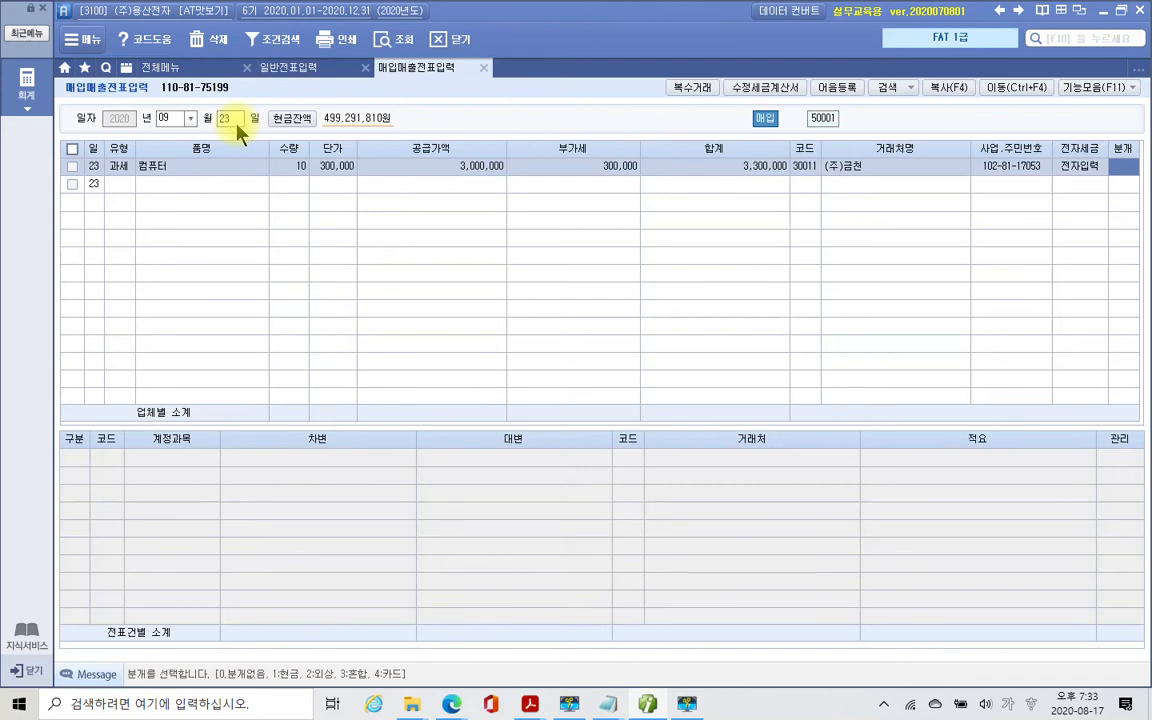
Check the payment breakdown on the PDF invoice, and set the purchase entry's 분개 type to 3 혼합.
left_click(648, 704)
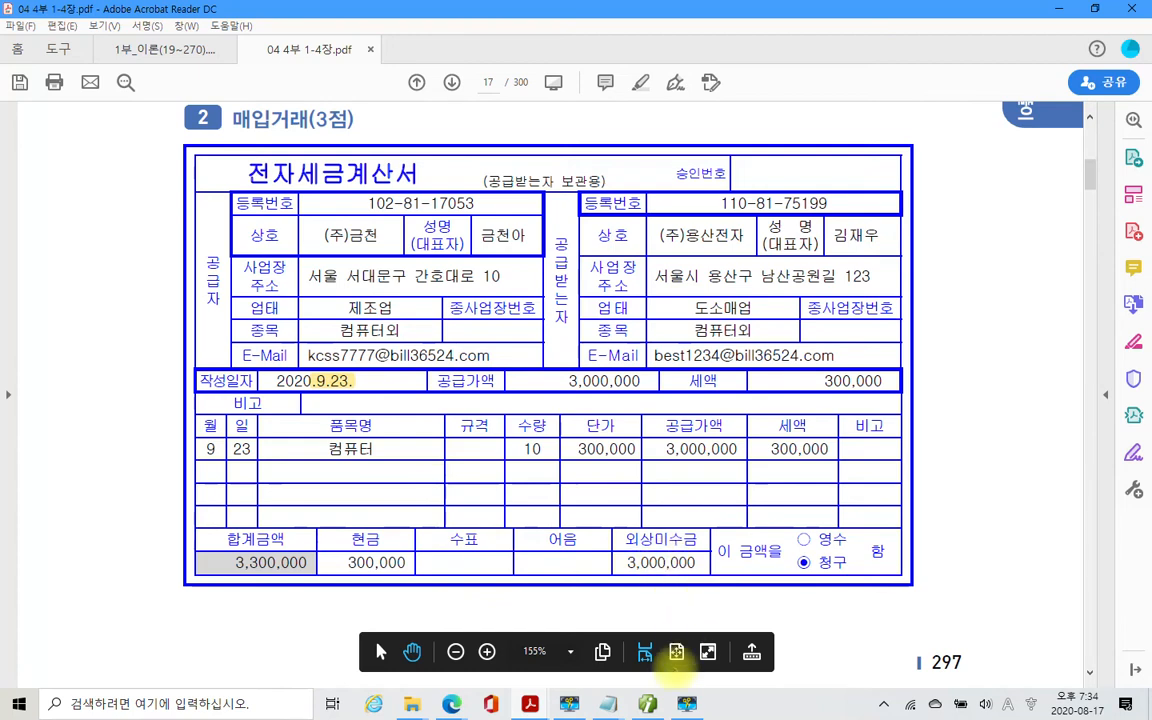
left_click(686, 704)
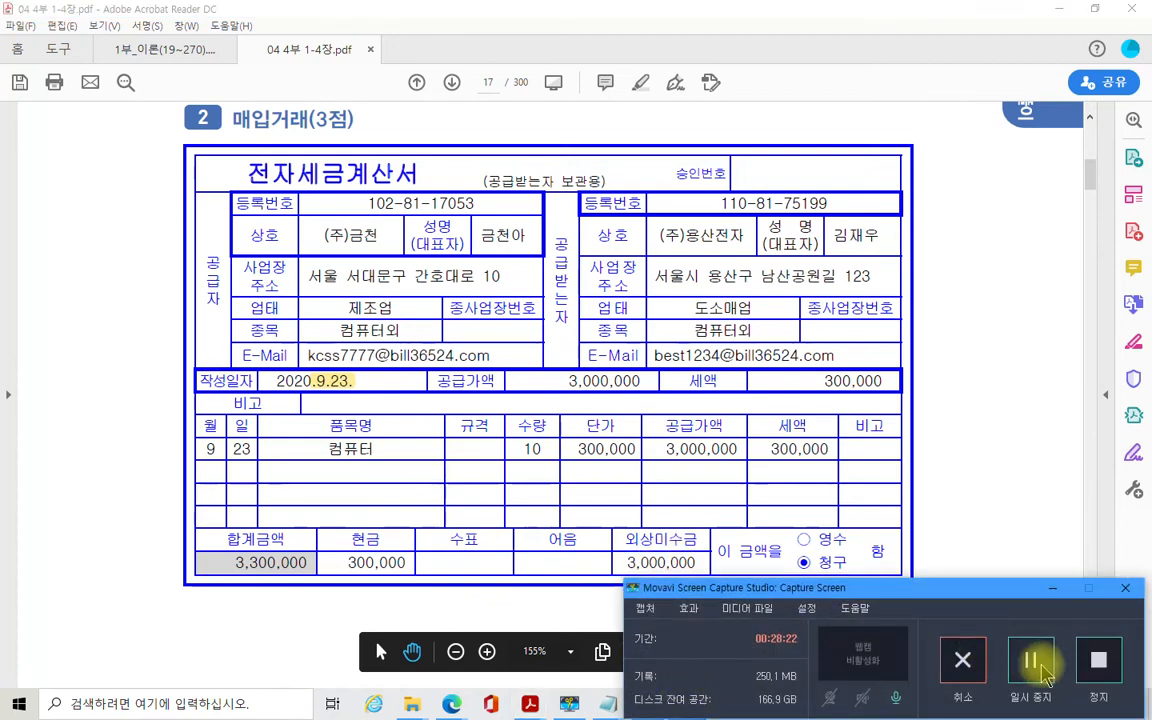
left_click(1053, 589)
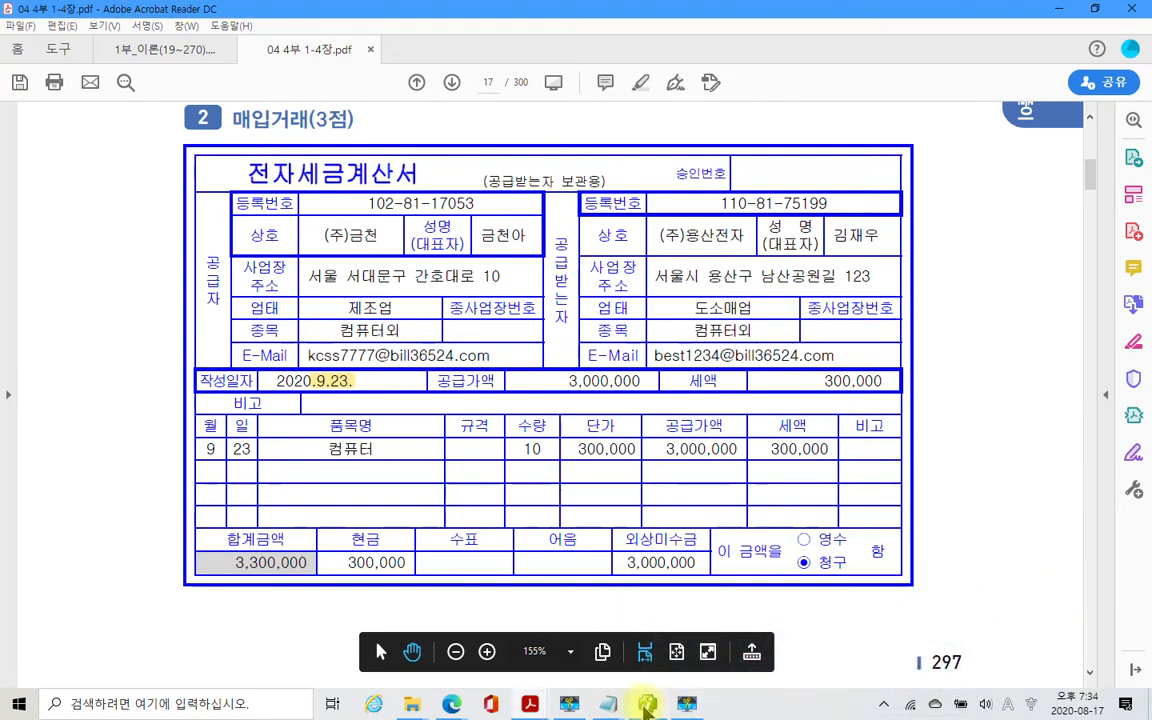
left_click(650, 704)
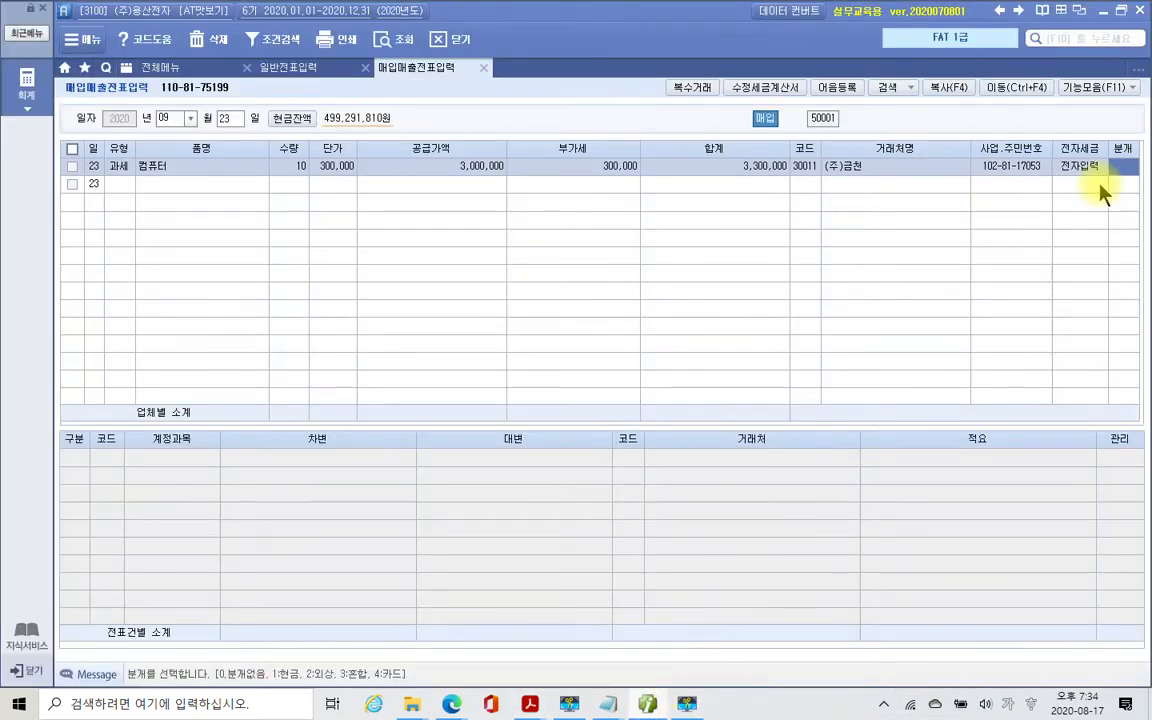
type("3")
key("Return")
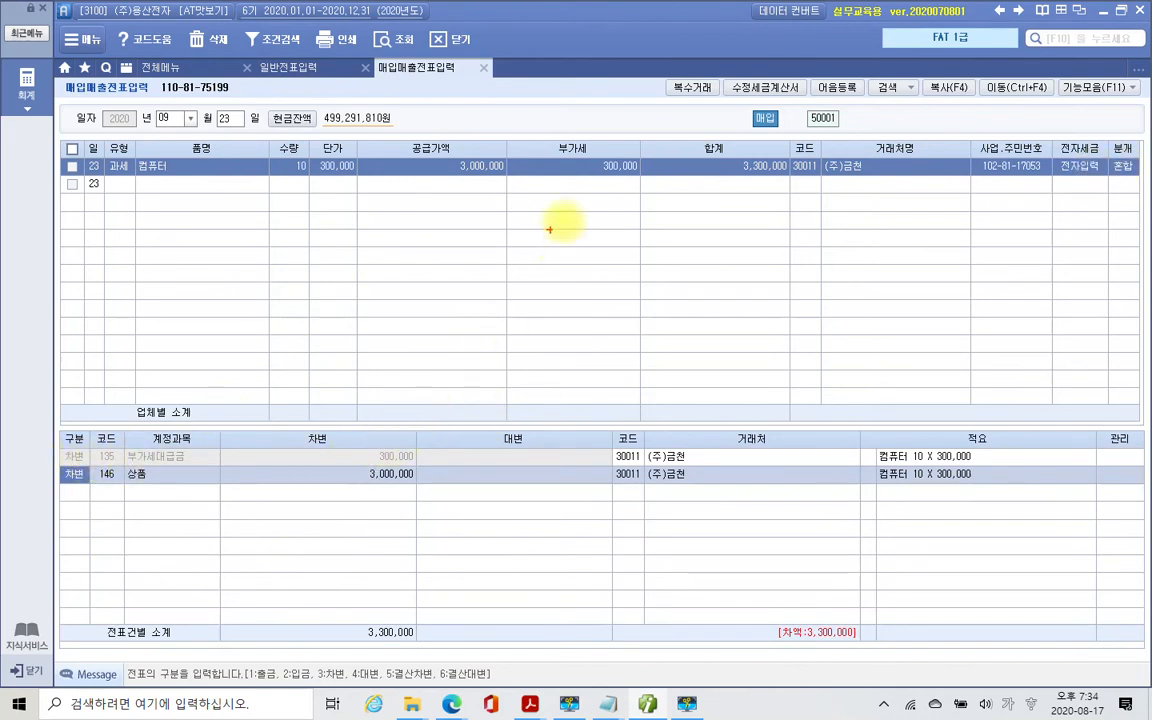
Draw arrows from the 부가세 and 공급가액 amounts to their debit lines, underline 부가세대급금 and 상품, and clear the markings.
mouse_move(576, 172)
left_mouse_down()
mouse_move(637, 172)
mouse_move(393, 441)
mouse_move(411, 446)
left_mouse_up()
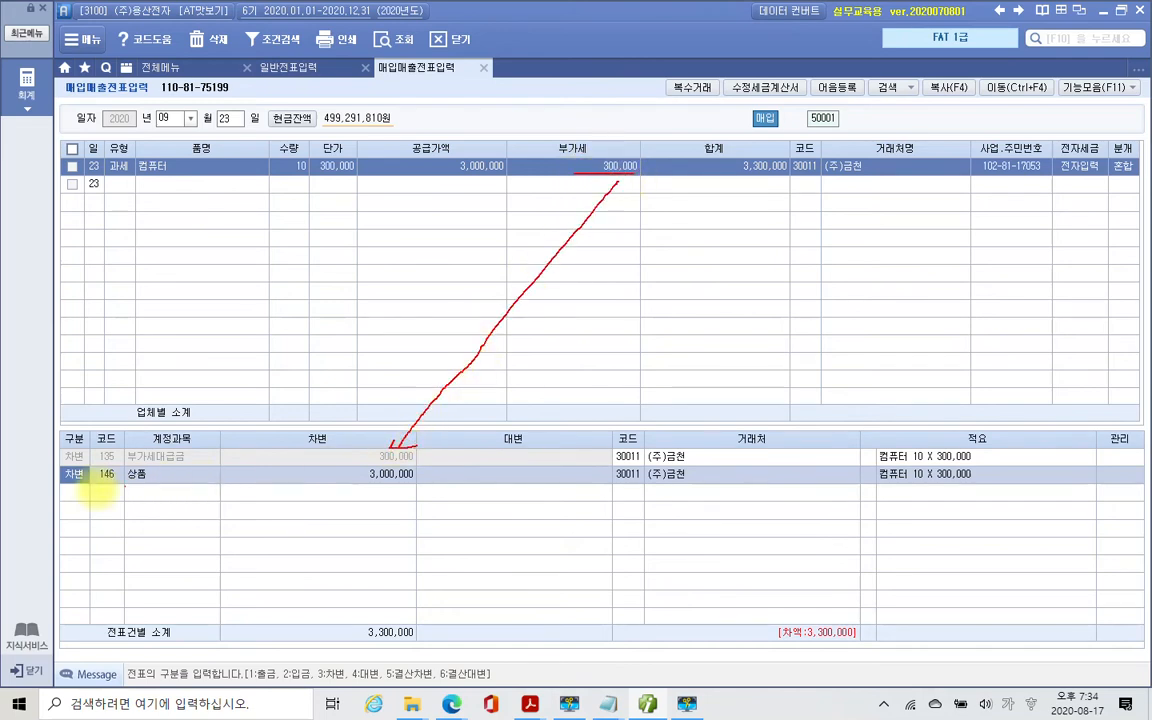
left_click_drag(62, 464, 193, 464)
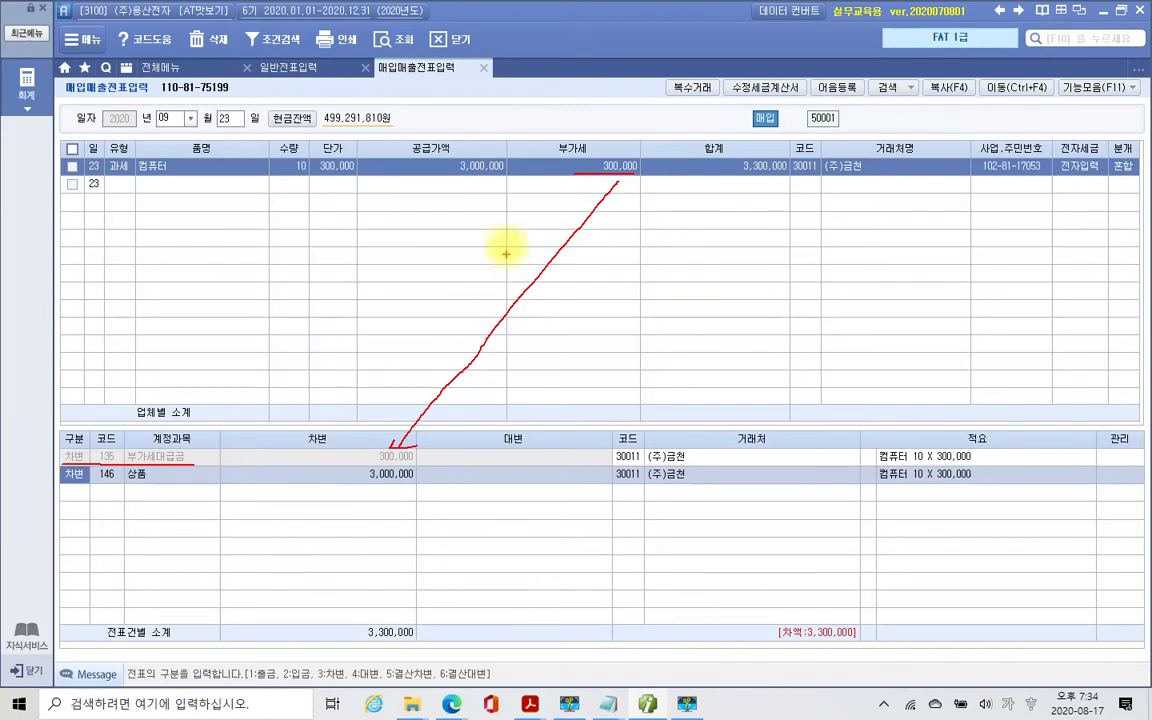
mouse_move(489, 176)
left_mouse_down()
mouse_move(417, 244)
mouse_move(350, 477)
left_mouse_up()
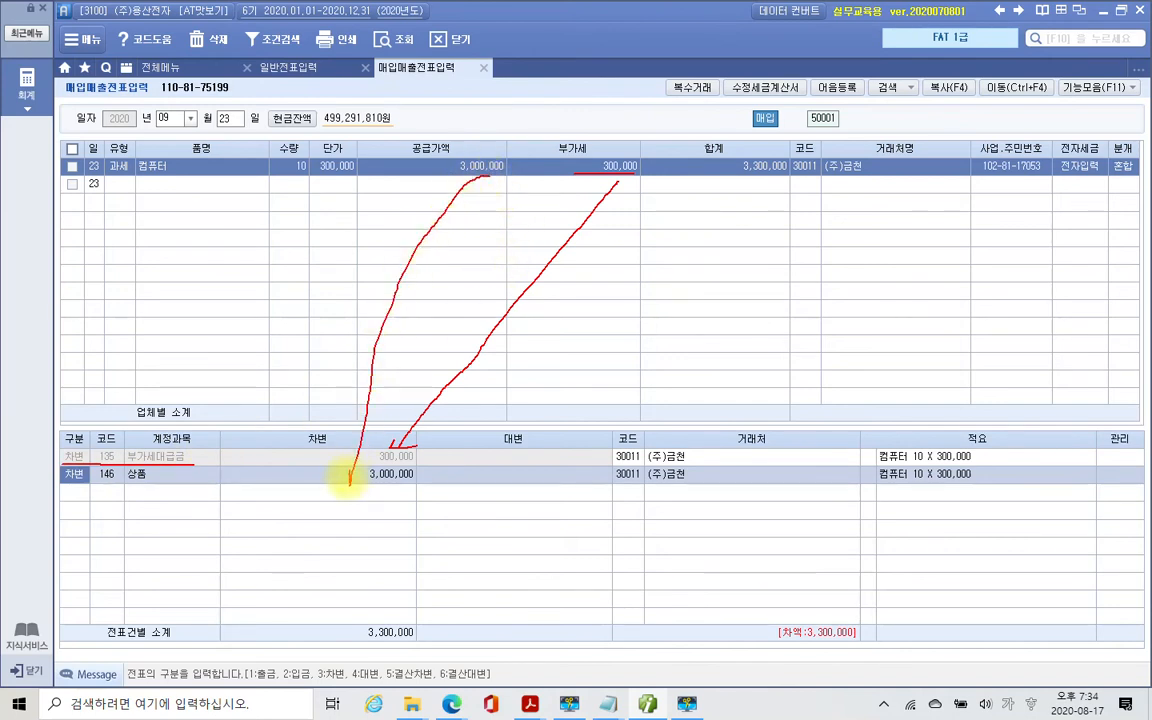
left_click_drag(58, 487, 212, 488)
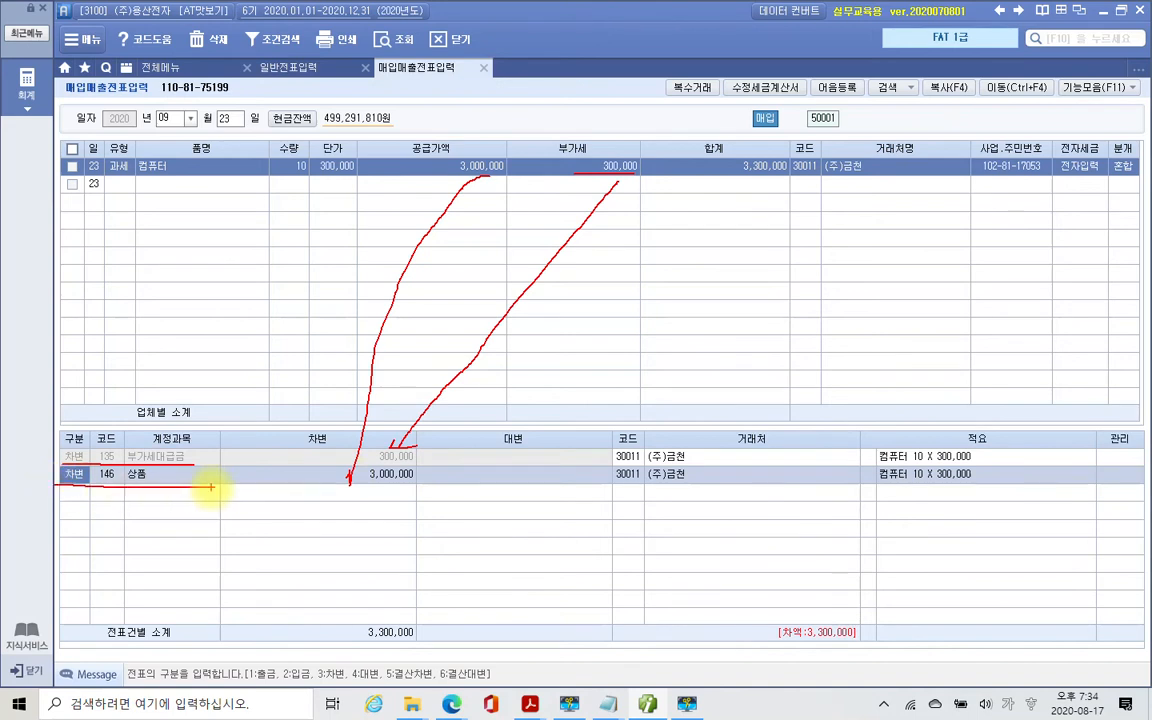
key("Escape")
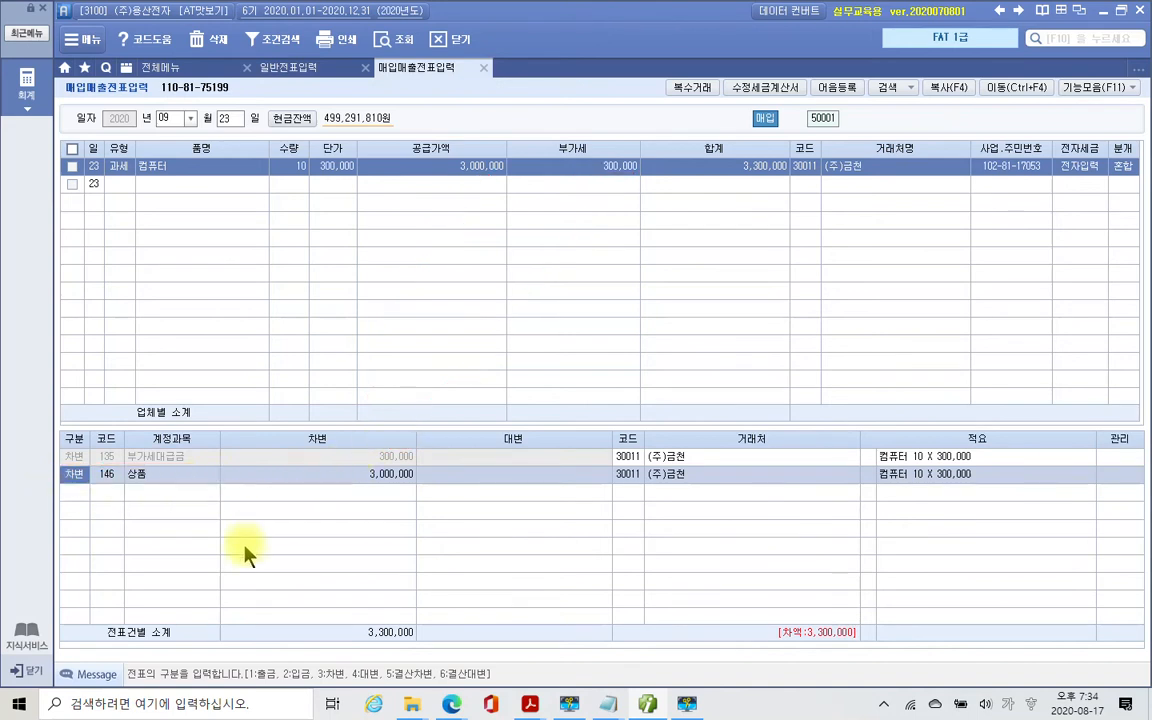
Add a credit line for account 101 현금 with 300,000 to the purchase journal entry.
left_click(66, 491)
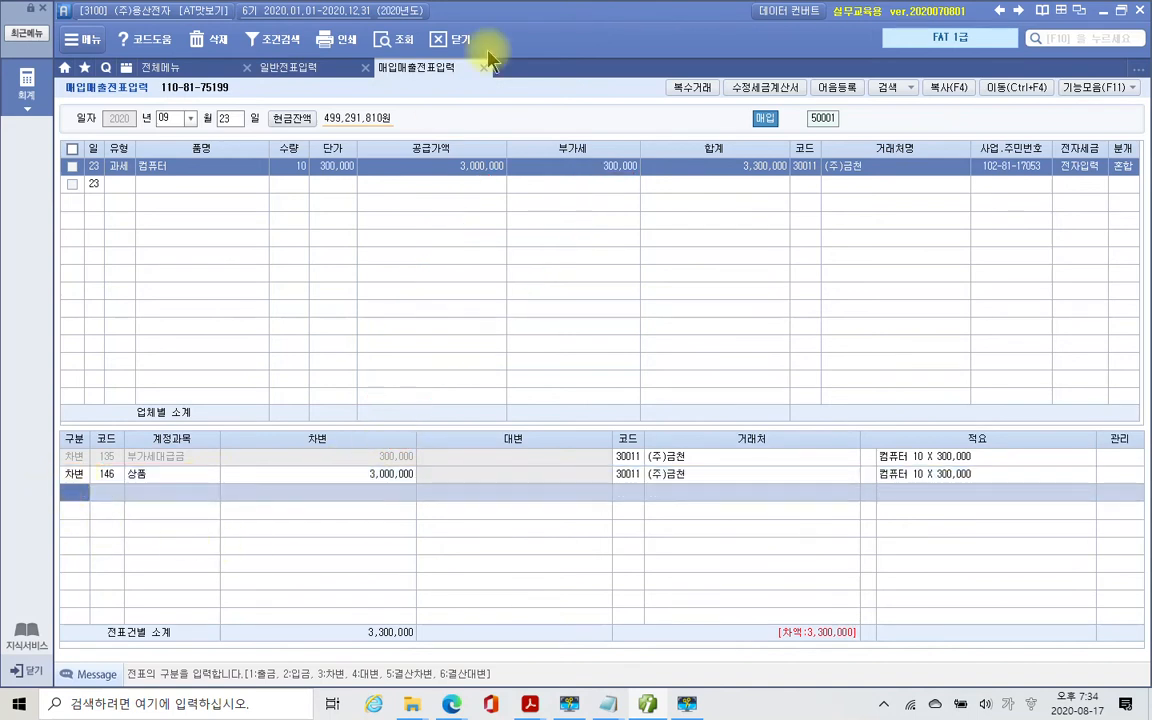
type("4")
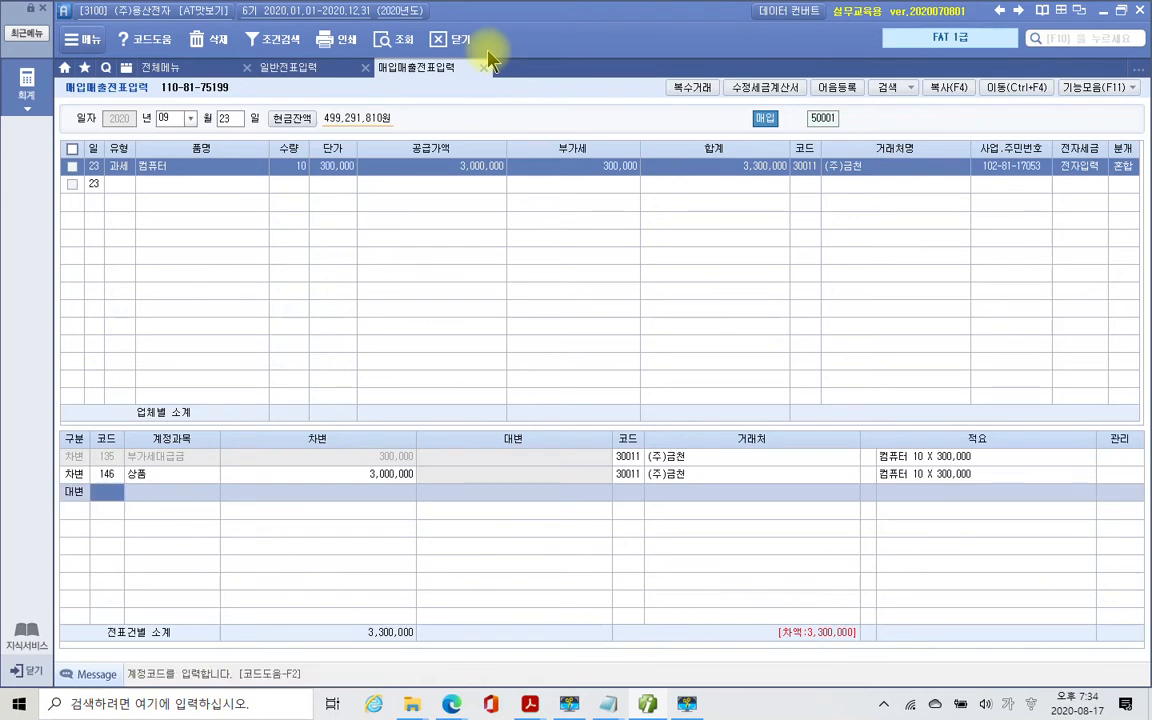
type("101")
key("Return")
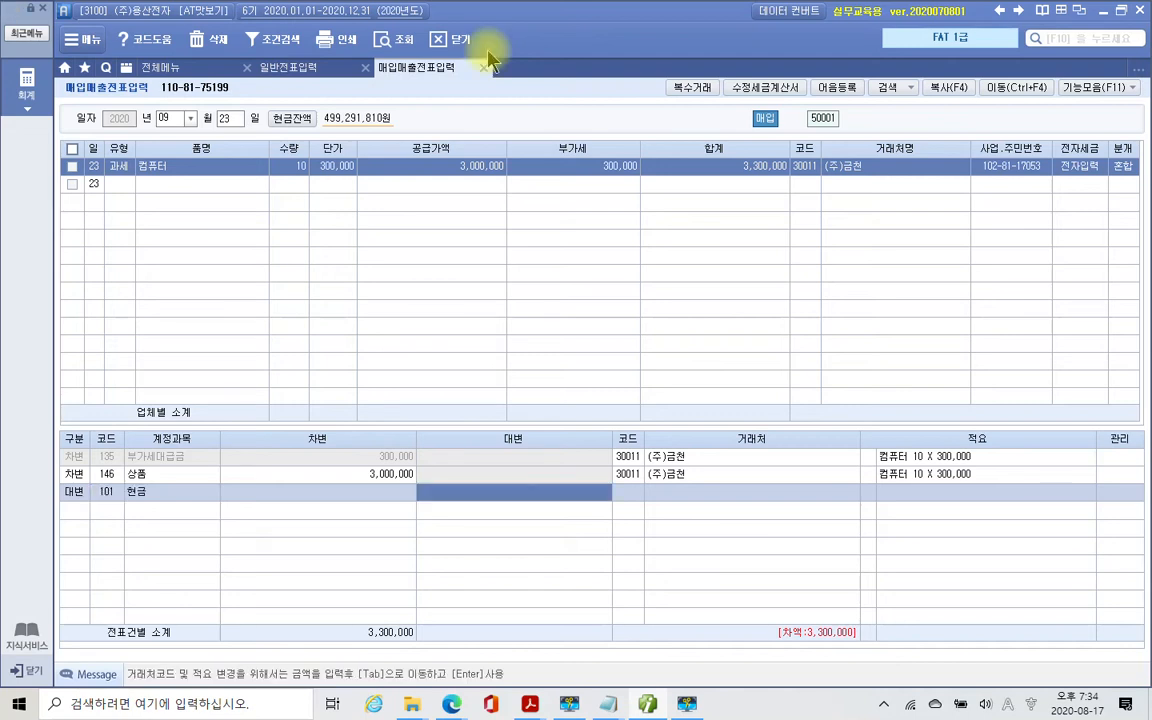
type("3000000")
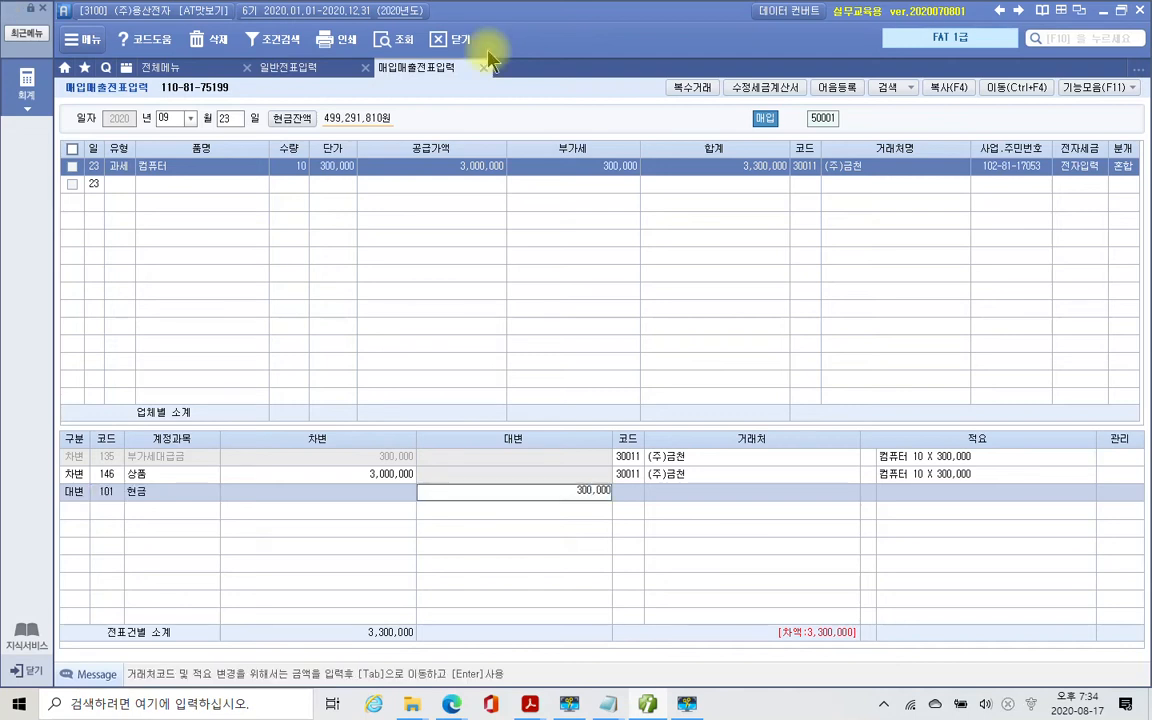
key("Return")
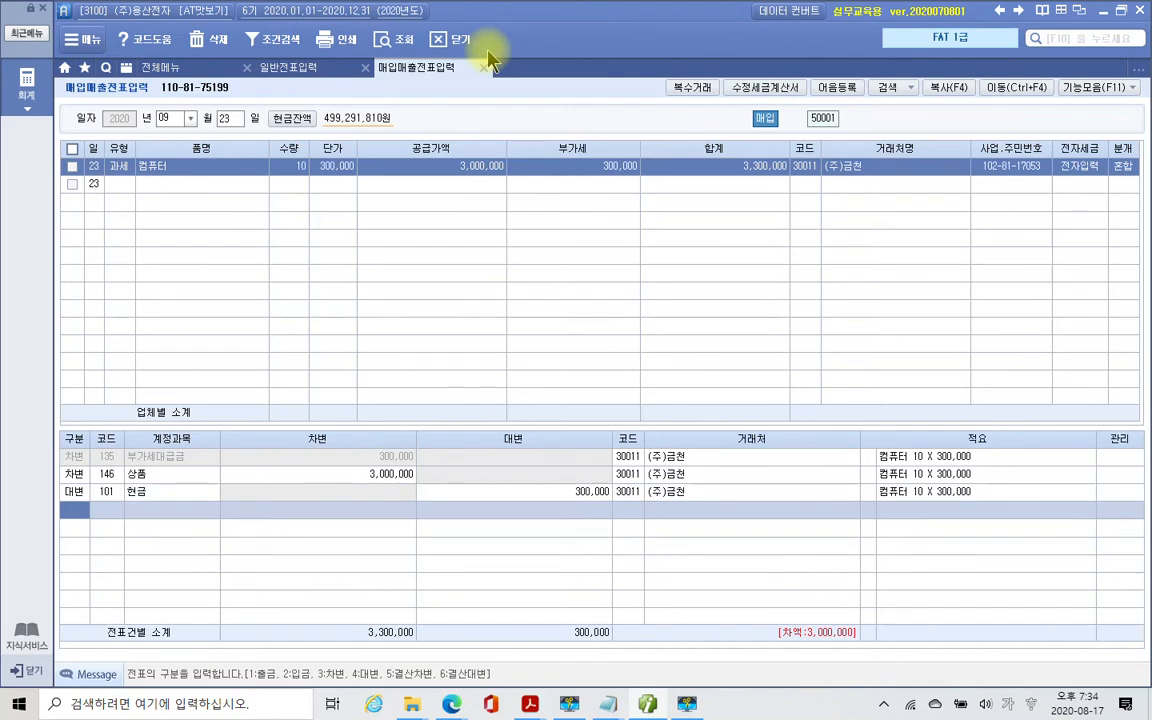
Add a credit line for account 251 외상매입금 with 3,000,000 to the journal entry.
type("4")
key("Return")
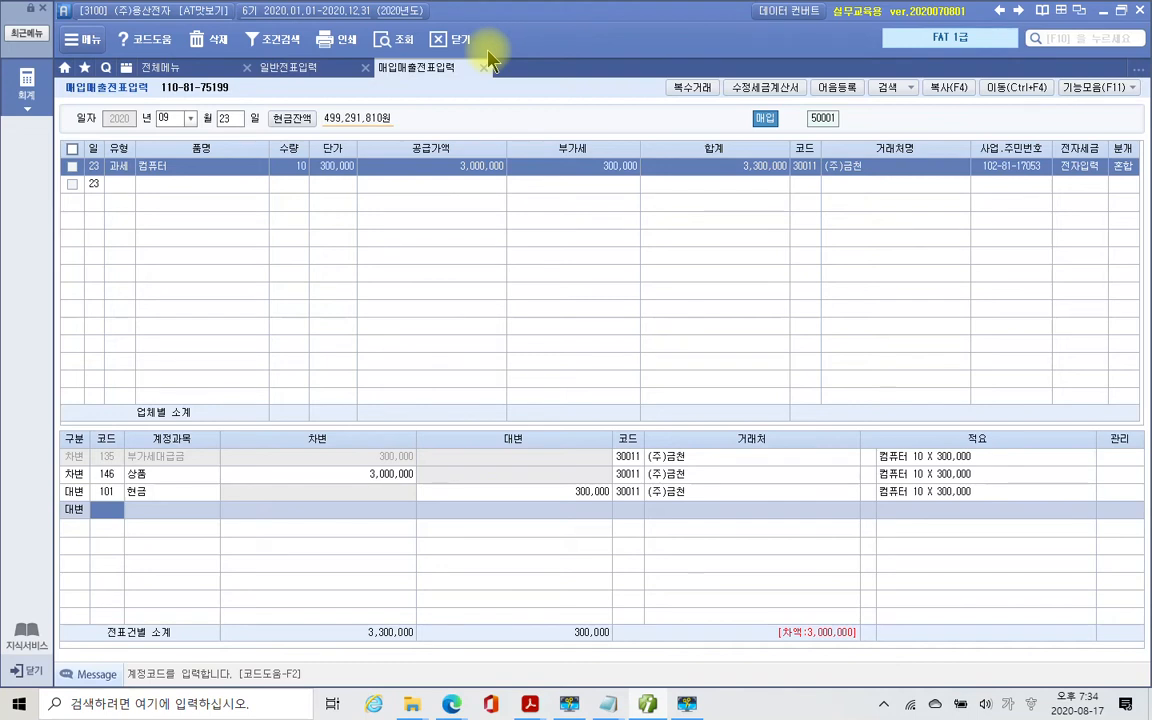
type("251")
key("Return")
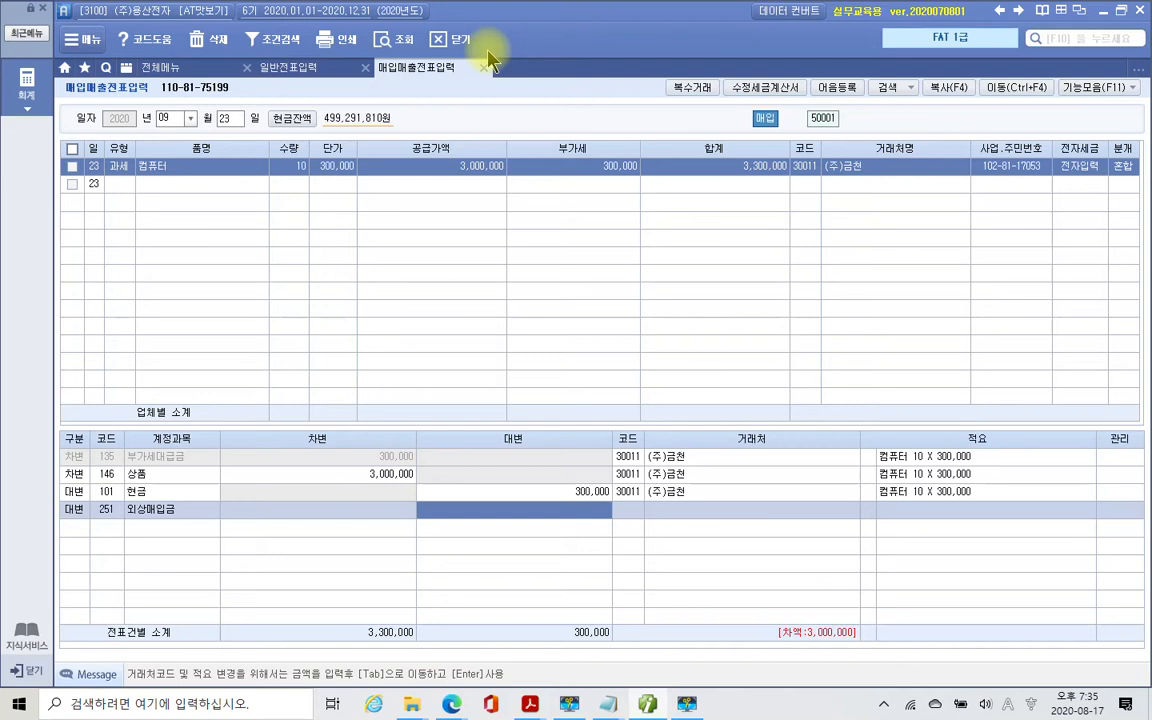
type("3,00")
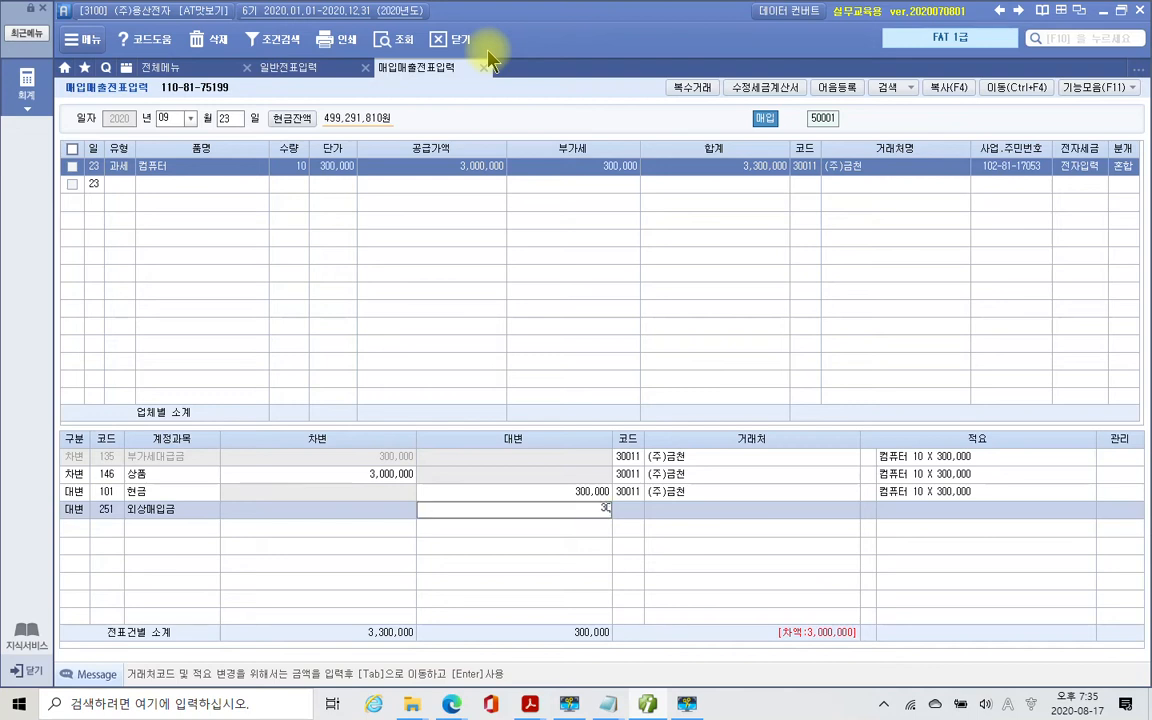
type("0,000")
key("Return")
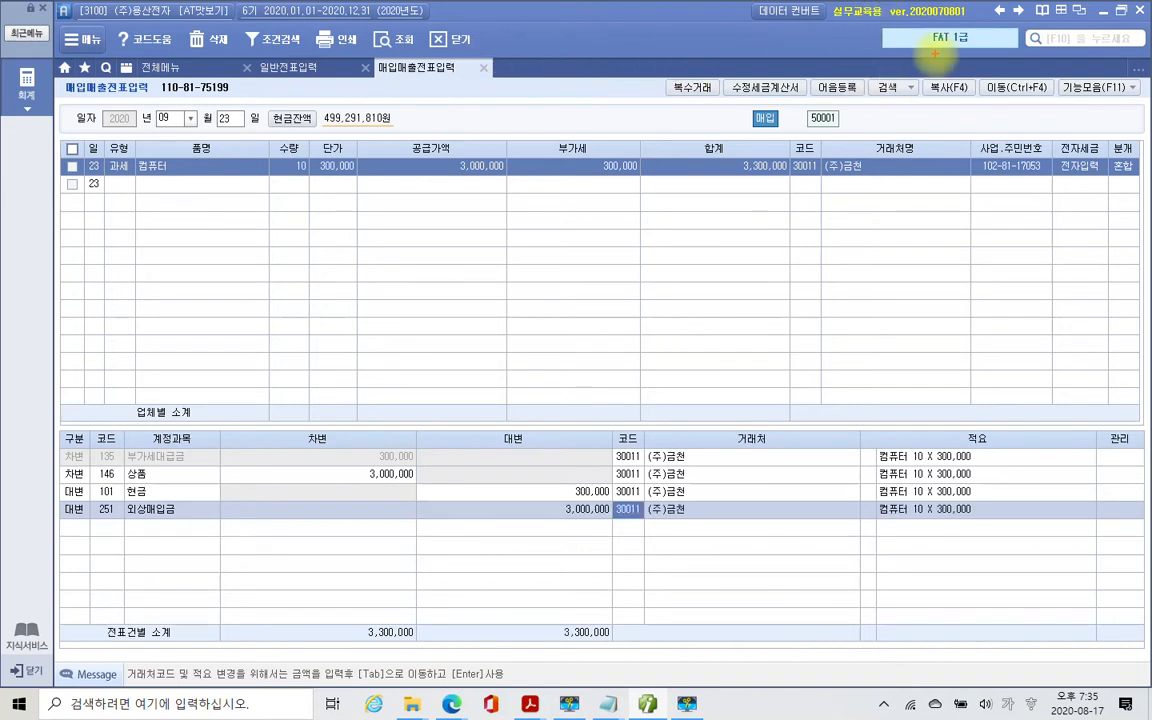
Circle the journal lines' partner codes, box the debit and credit totals, and clear the markings.
mouse_move(673, 566)
left_mouse_down()
mouse_move(699, 442)
mouse_move(688, 528)
left_mouse_up()
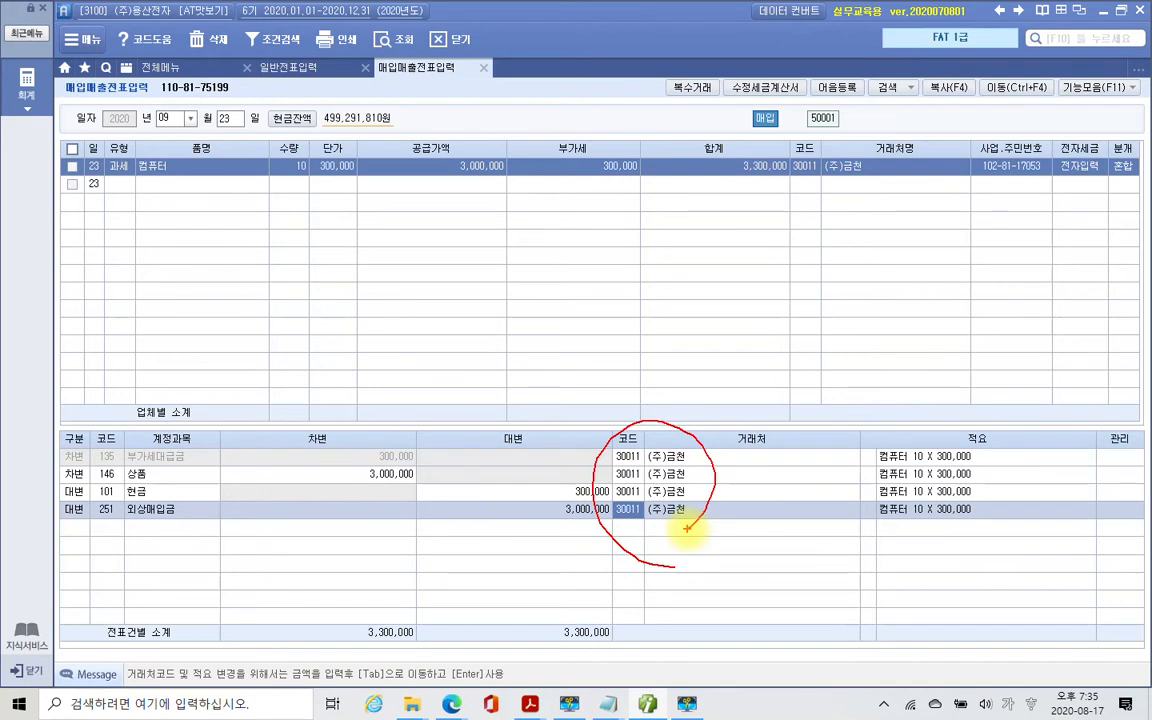
left_click_drag(324, 598, 434, 662)
mouse_move(511, 604)
left_mouse_down()
mouse_move(573, 645)
mouse_move(641, 646)
left_mouse_up()
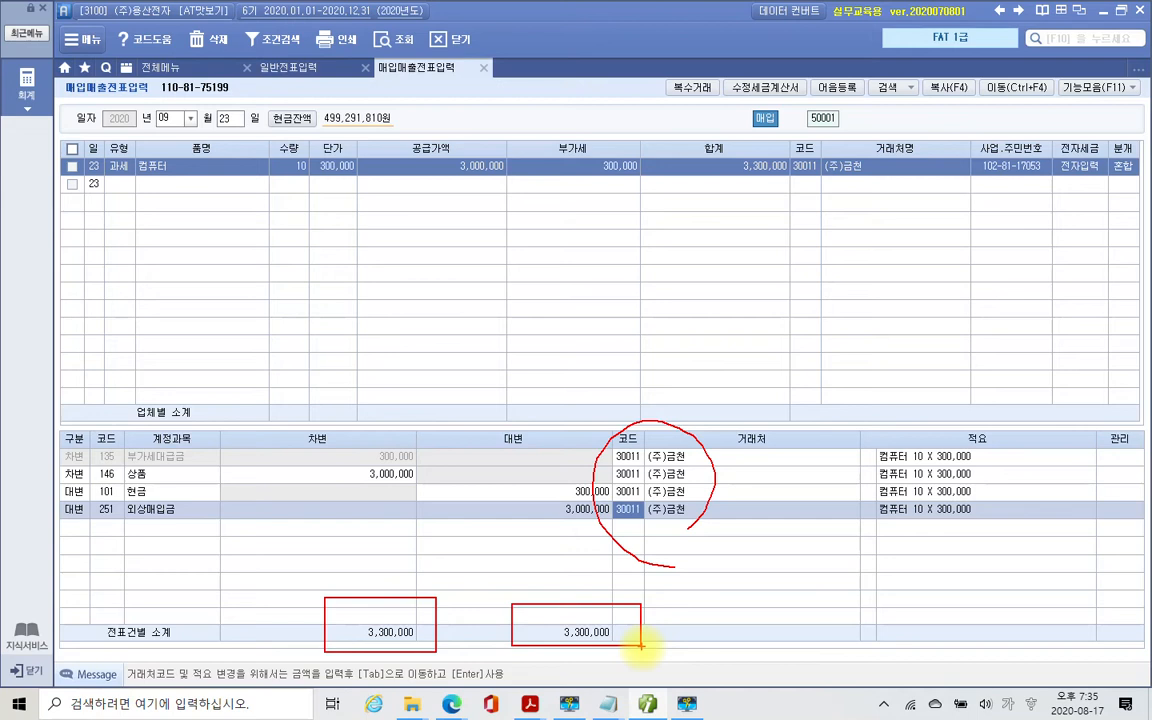
key("Escape")
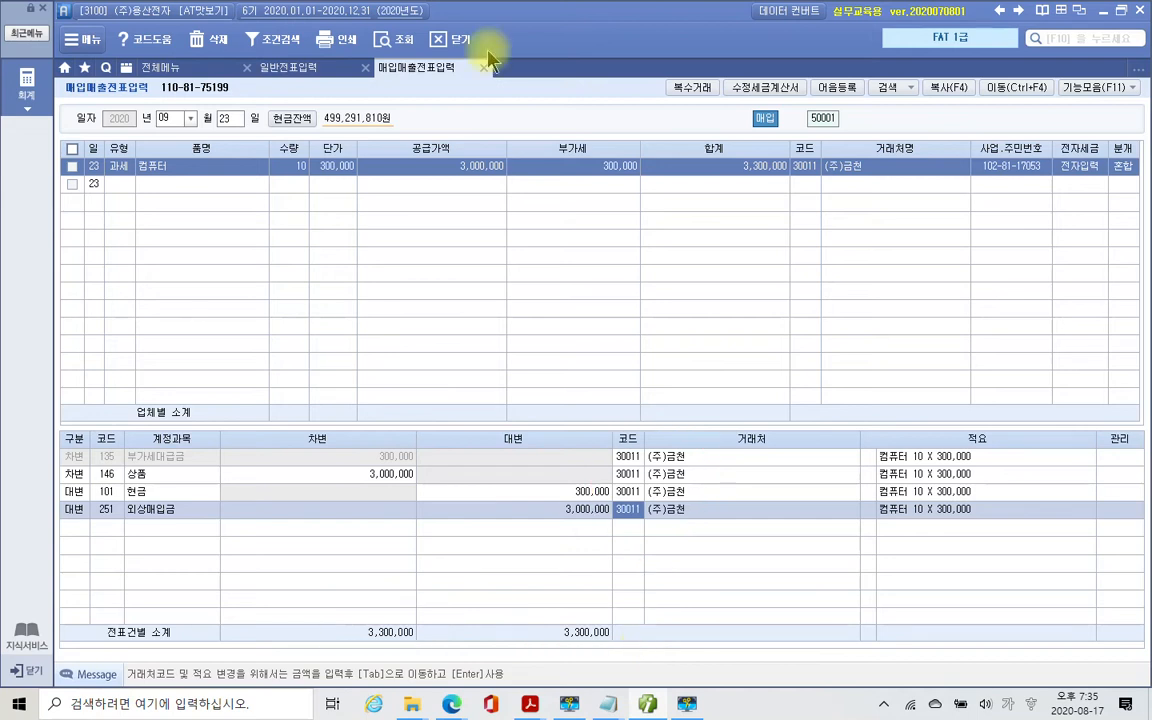
Switch to Adobe Acrobat Reader and review the September 23 answer and the next purchase task's 전자계산서.
left_click(649, 705)
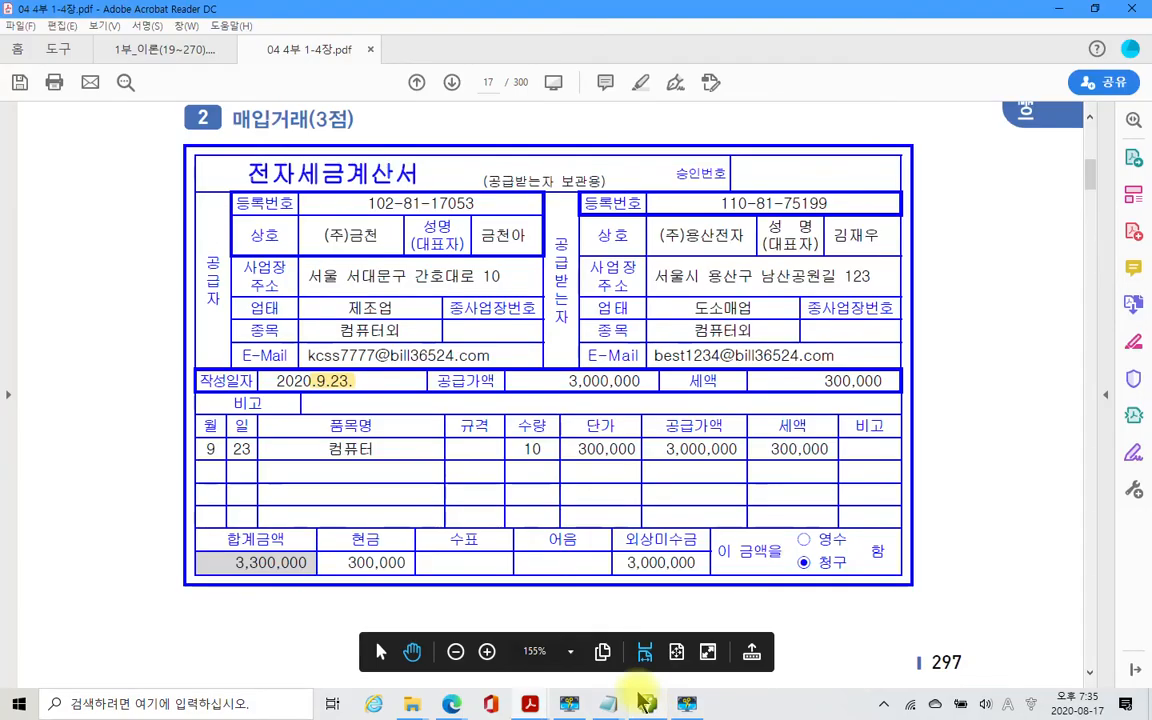
scroll(462, 541, "down", 3)
scroll(459, 538, "down", 9)
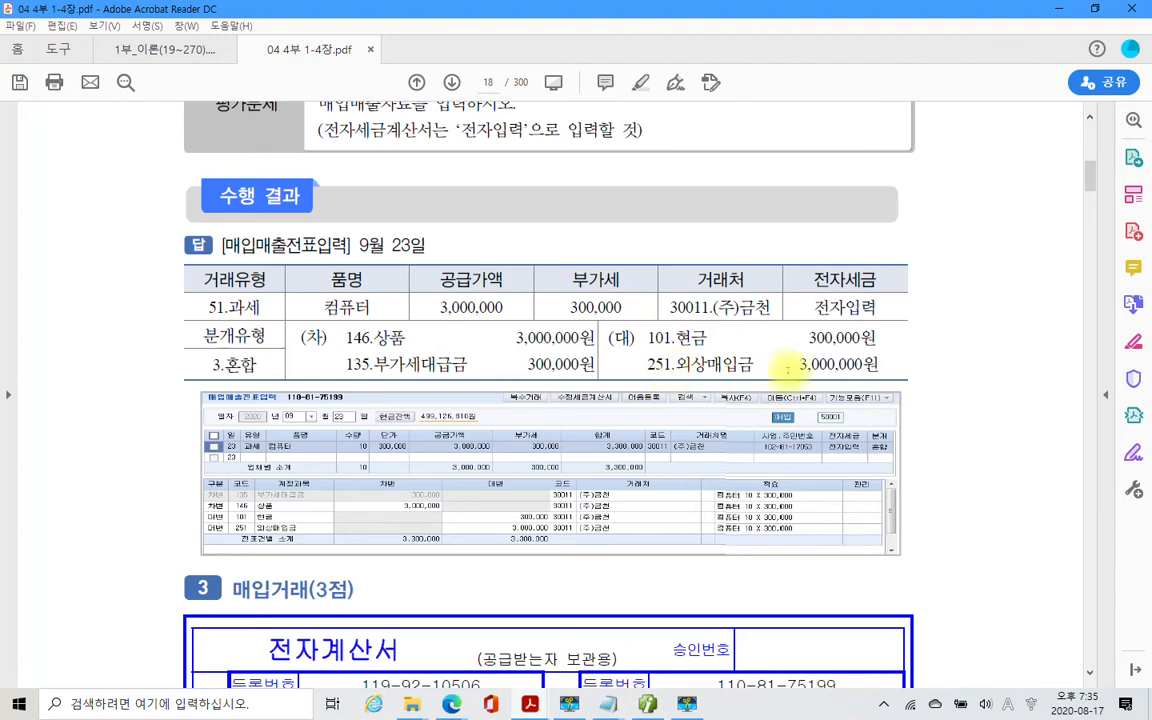
scroll(553, 432, "down", 3)
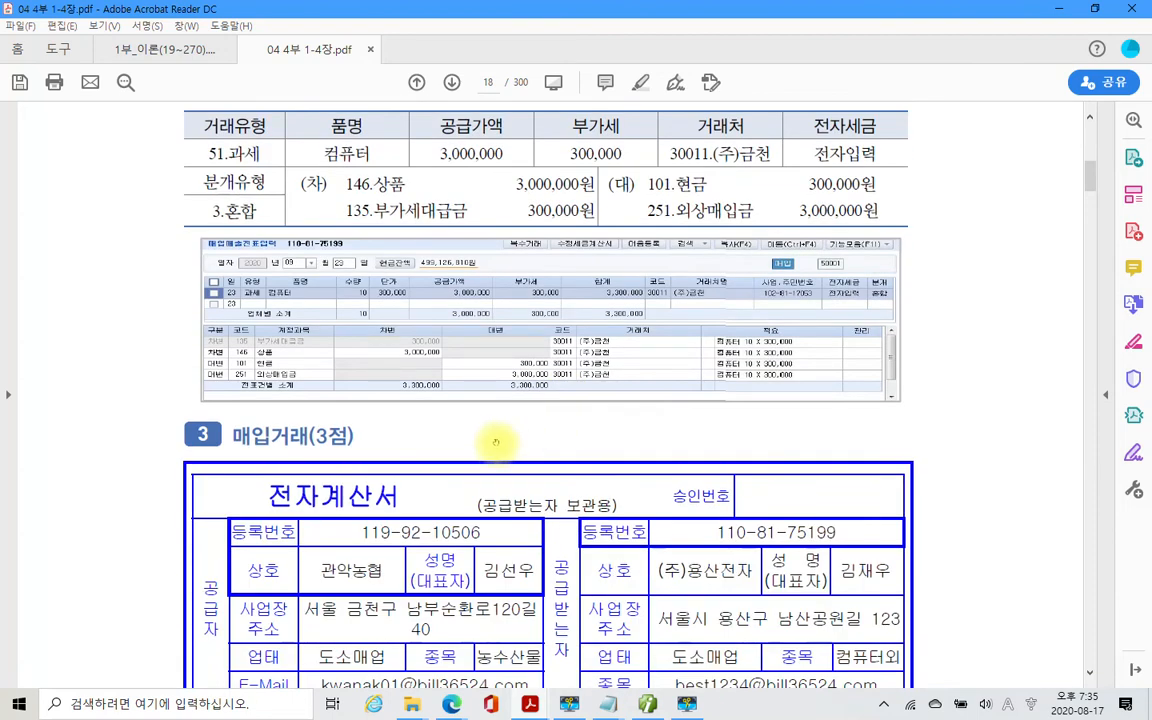
scroll(495, 441, "down", 2)
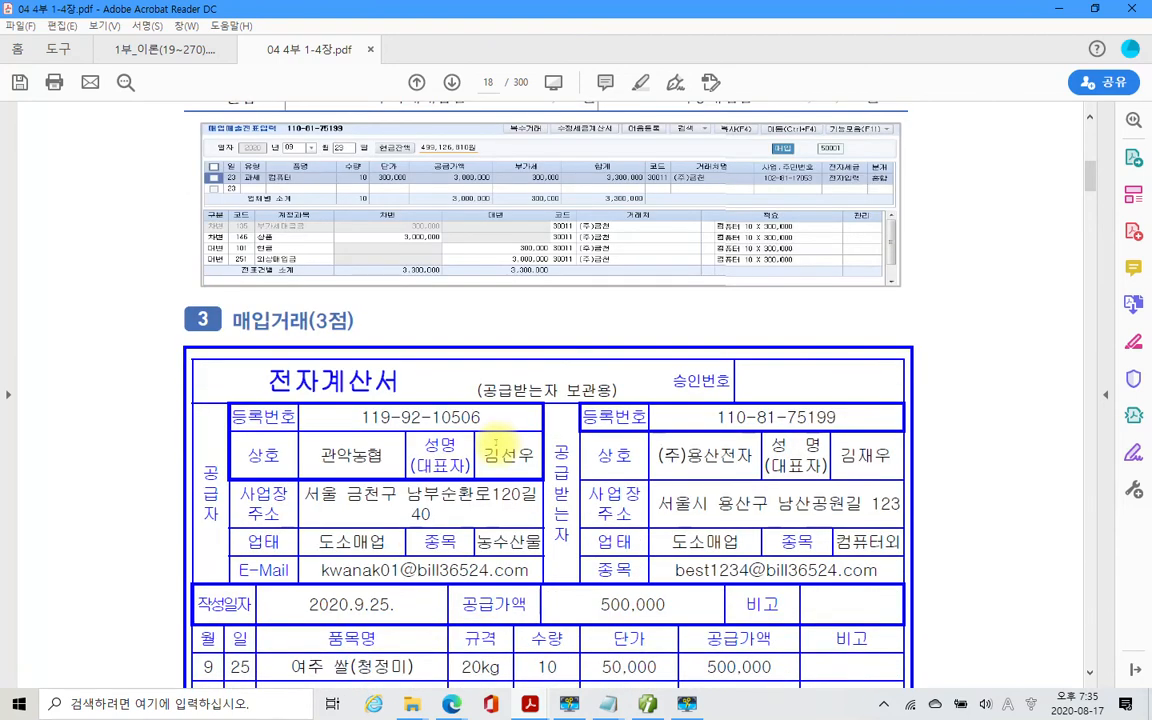
scroll(496, 445, "down", 2)
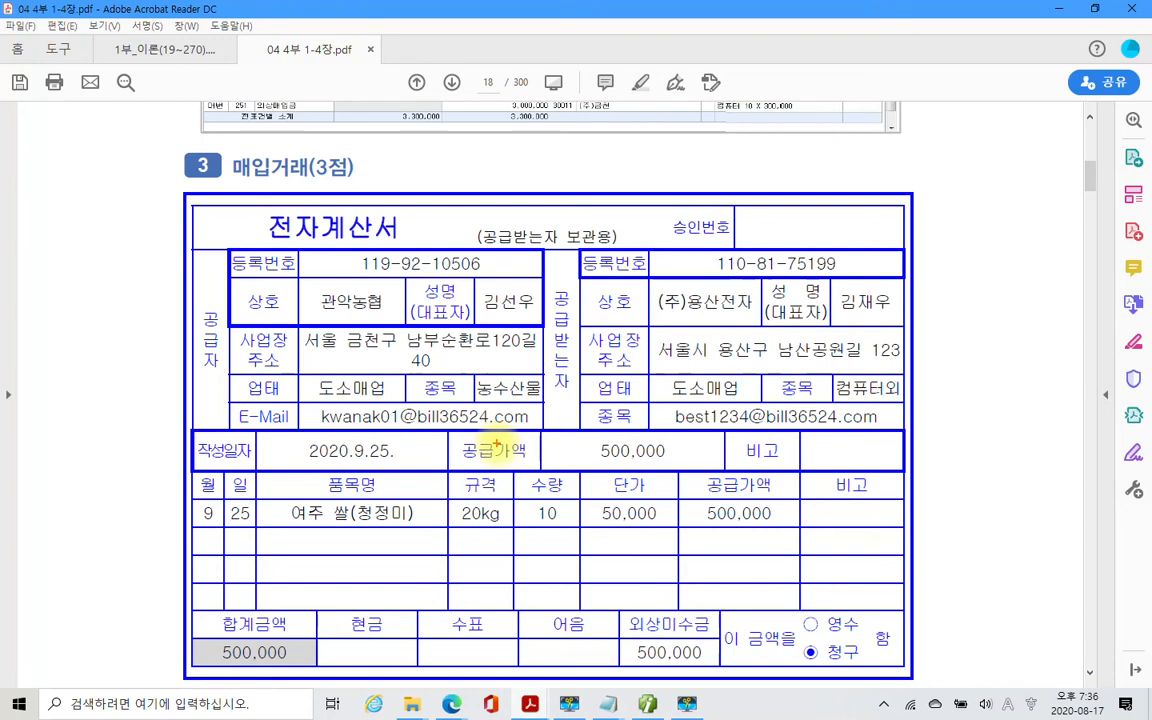
Circle 매입 and 전자계산서 in purchase task 3, write the type code 53 beside them, and clear the markings.
mouse_move(262, 197)
left_mouse_down()
mouse_move(214, 152)
mouse_move(266, 180)
mouse_move(247, 207)
left_mouse_up()
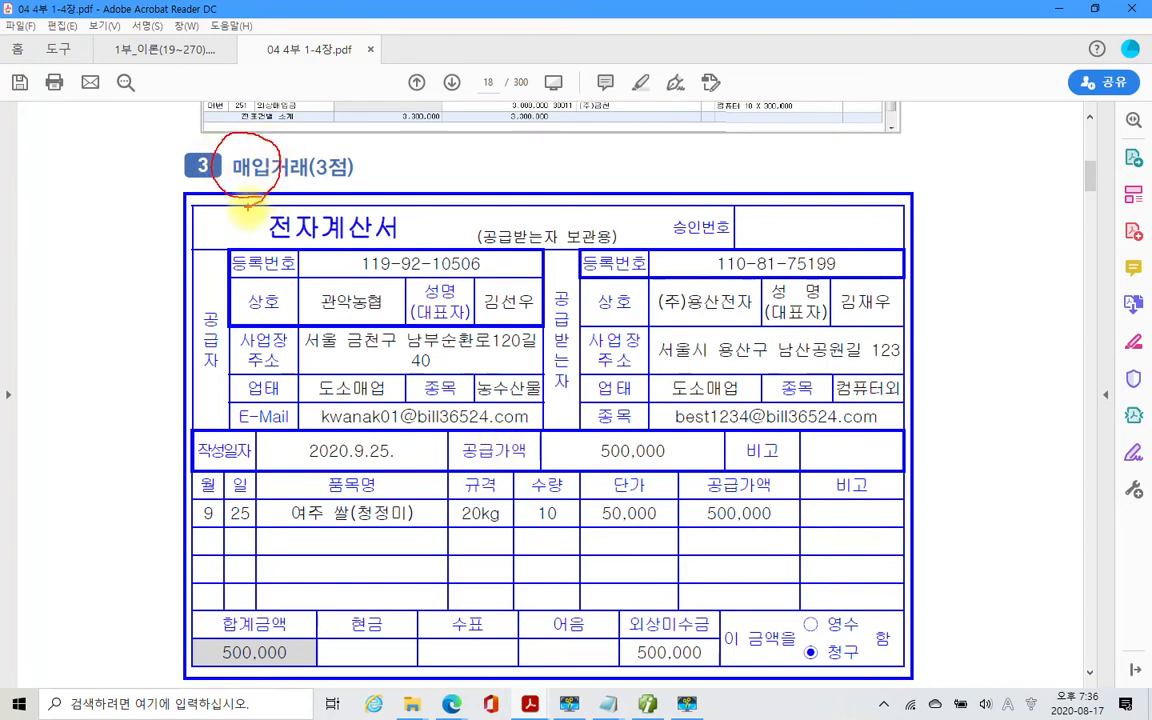
mouse_move(398, 243)
left_mouse_down()
mouse_move(268, 246)
mouse_move(265, 205)
mouse_move(427, 237)
left_mouse_up()
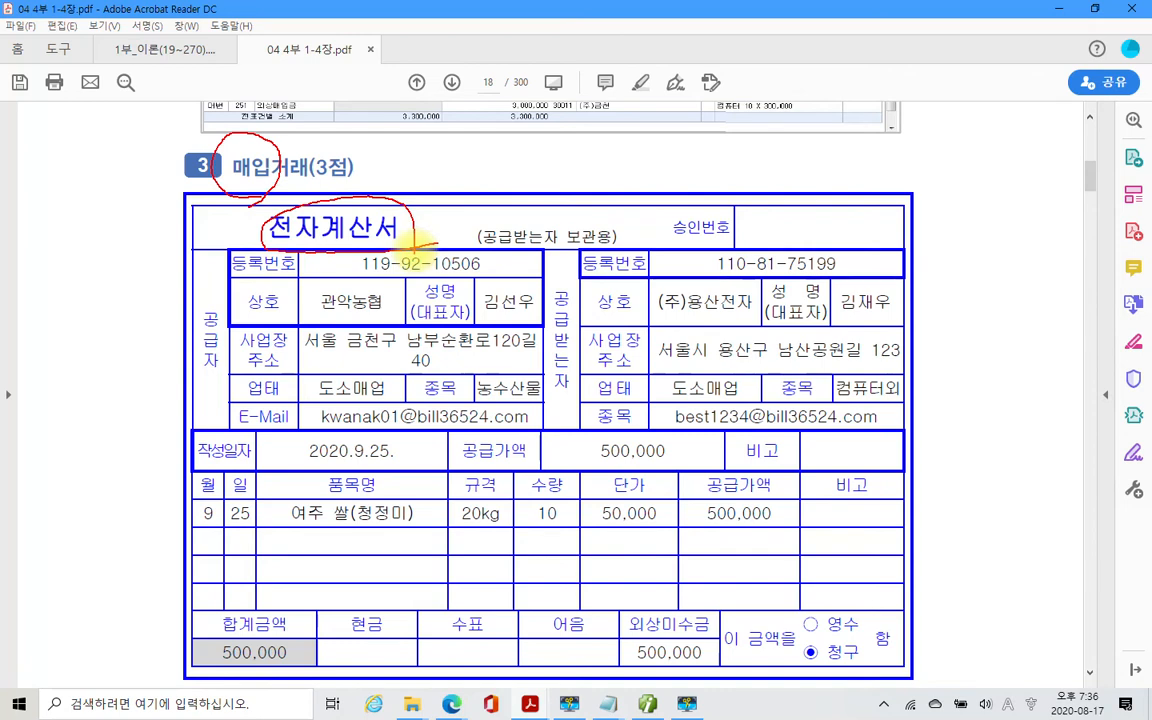
mouse_move(46, 185)
left_mouse_down()
mouse_move(70, 247)
mouse_move(46, 269)
left_mouse_up()
mouse_move(38, 210)
left_mouse_down()
mouse_move(128, 213)
mouse_move(97, 248)
left_mouse_up()
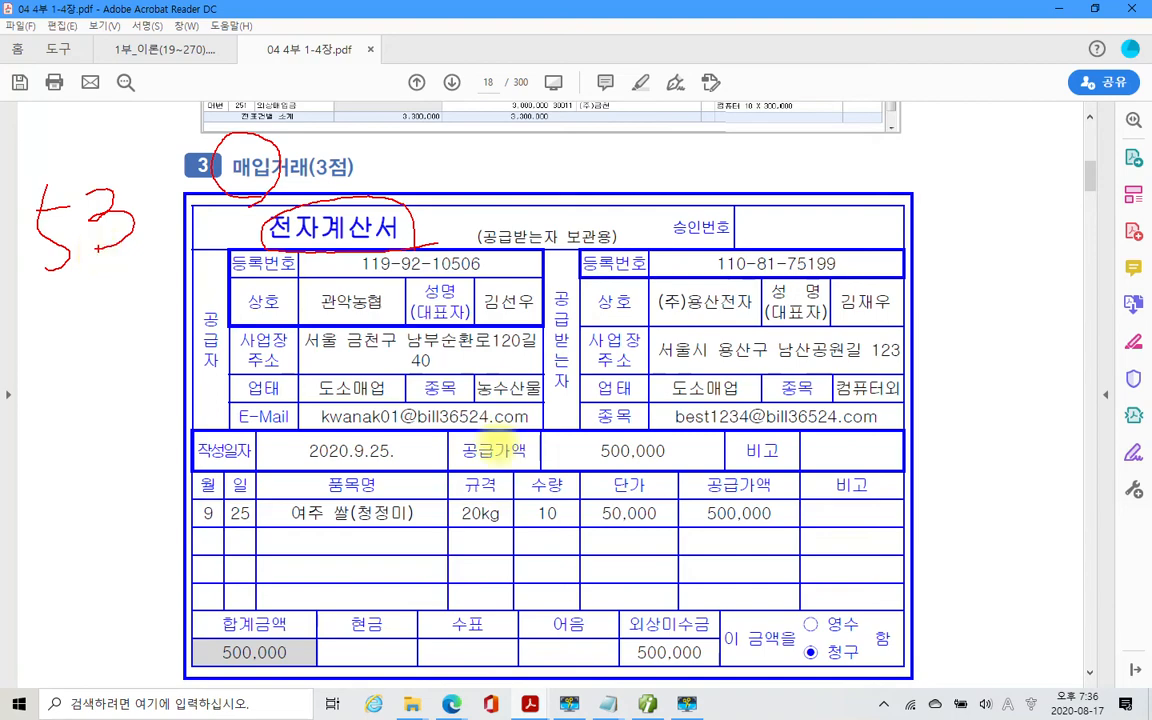
key("Escape")
Underline the 자료설명 sentence about the staff cafeteria purchase, circle 쌀을, and clear the markings.
scroll(568, 528, "down", 2)
scroll(568, 533, "down", 6)
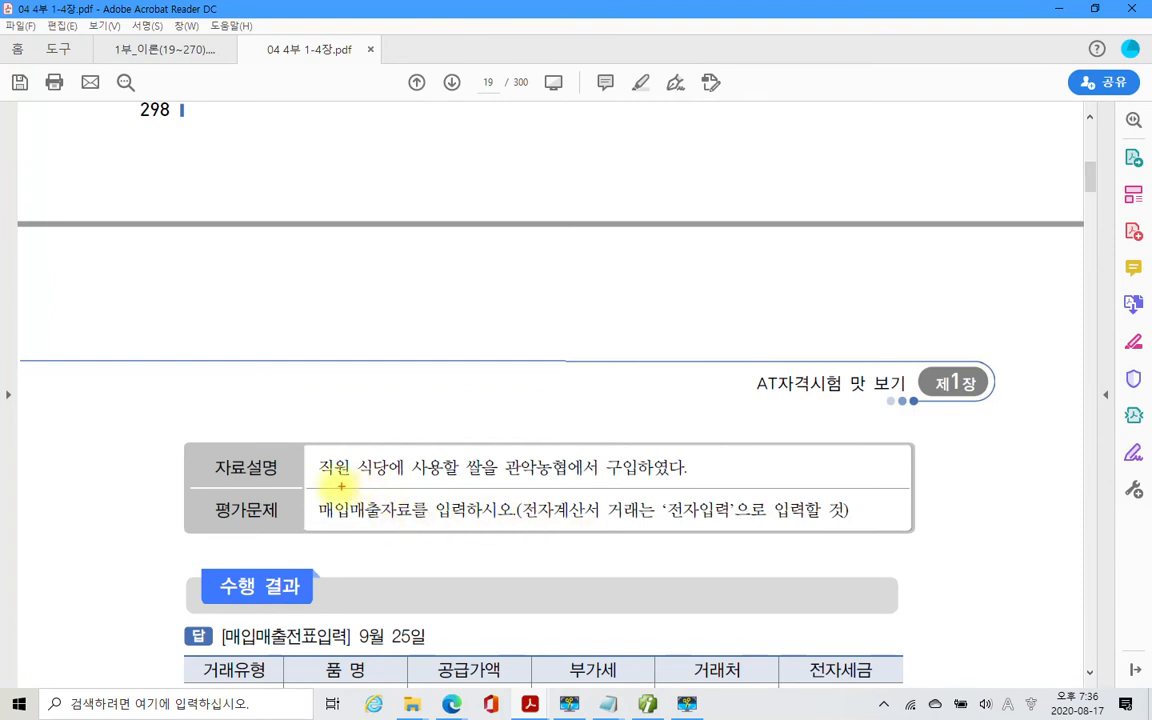
mouse_move(323, 487)
left_mouse_down()
mouse_move(505, 476)
mouse_move(497, 449)
mouse_move(455, 459)
mouse_move(504, 484)
mouse_move(707, 484)
left_mouse_up()
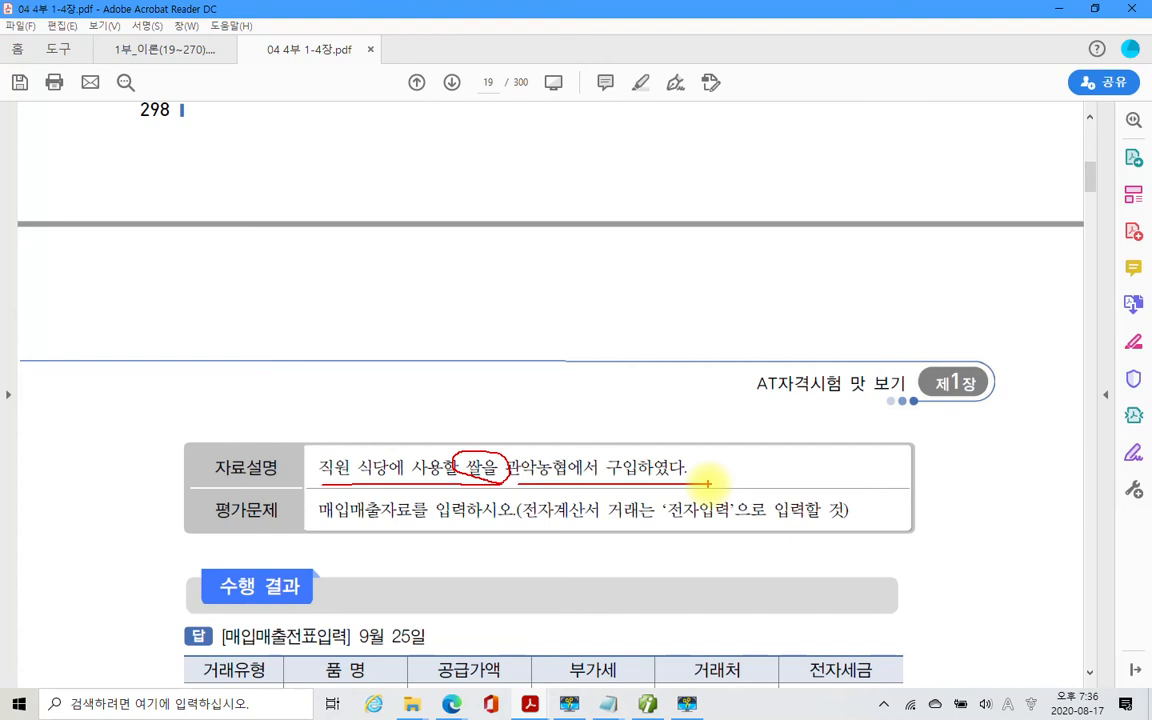
left_click_drag(707, 484, 730, 537)
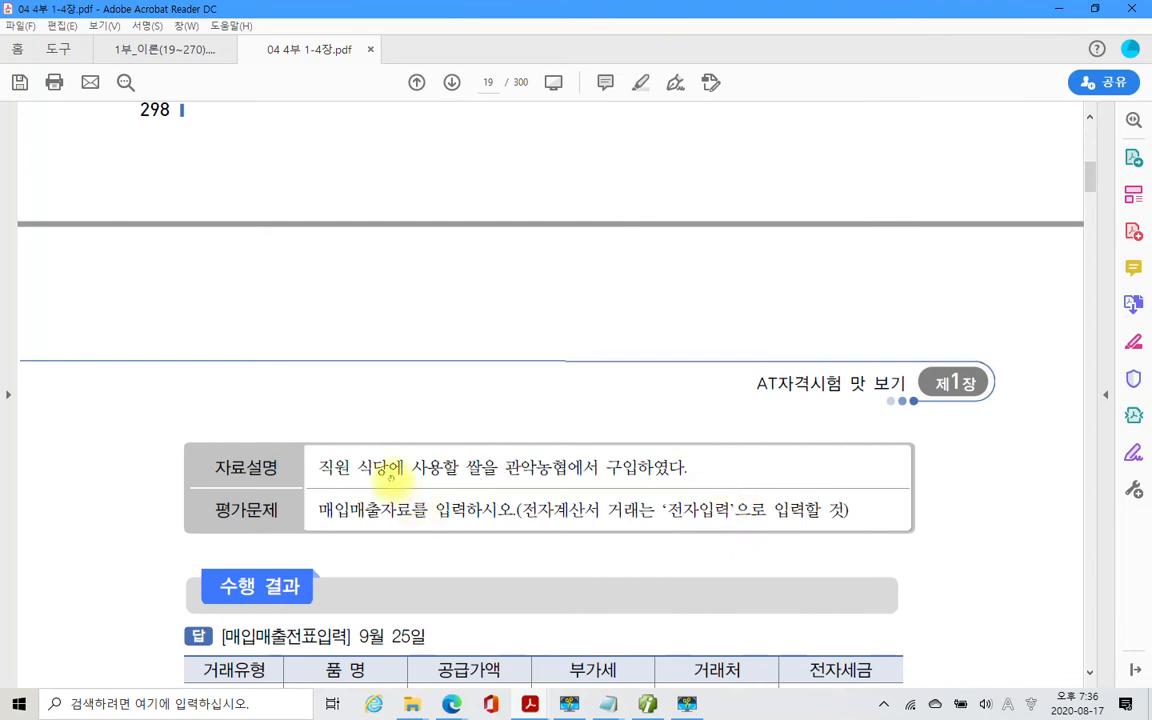
Box the 외상미수금 amount of 500,000 on the September 25 전자계산서, draw freehand marks above it, and clear the markings.
scroll(393, 476, "up", 5)
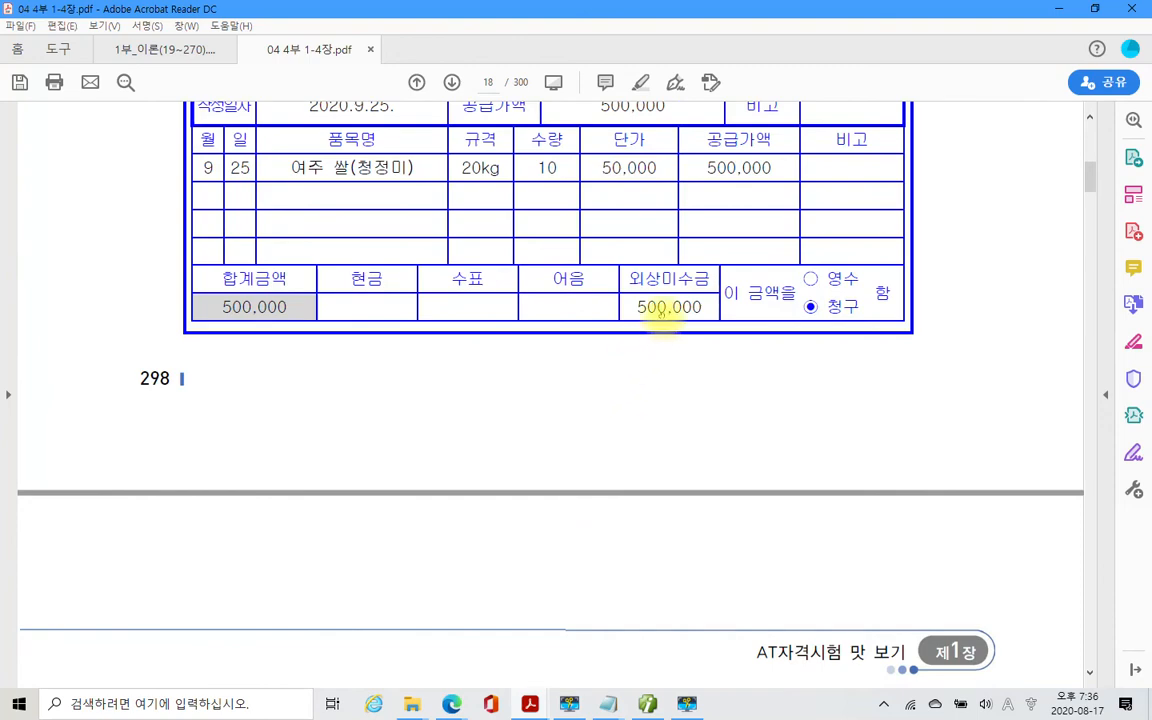
scroll(560, 450, "down", 1)
scroll(546, 476, "down", 1)
scroll(546, 476, "up", 9)
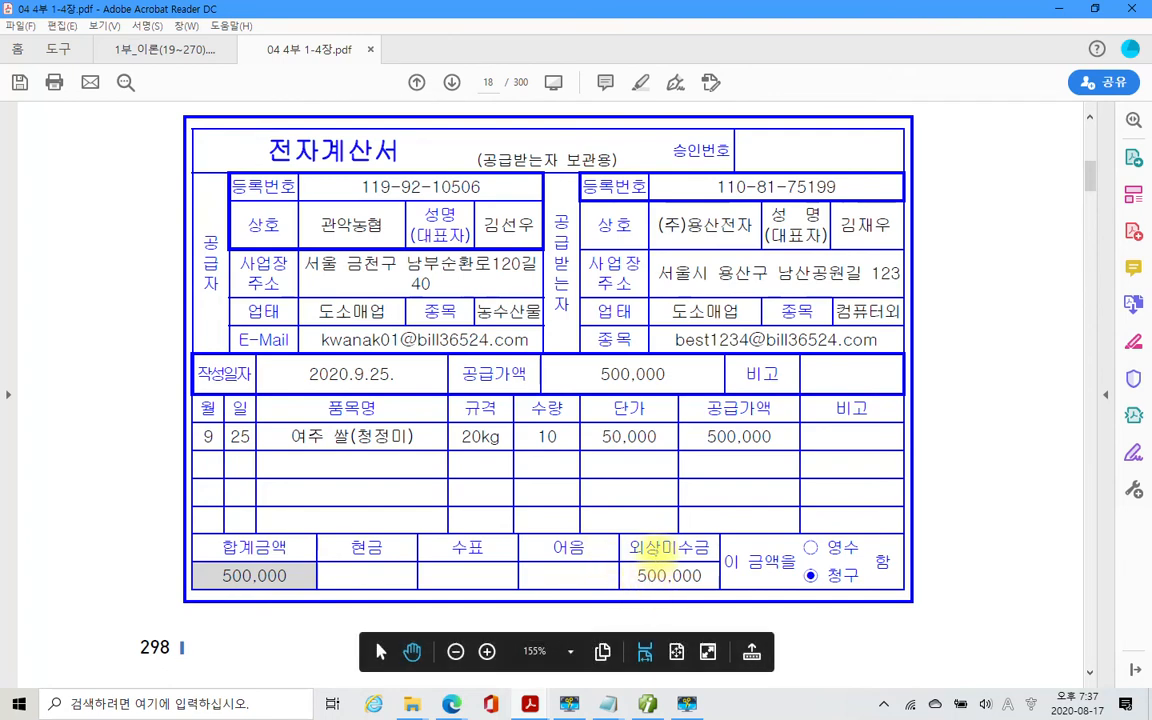
left_click_drag(631, 563, 705, 590)
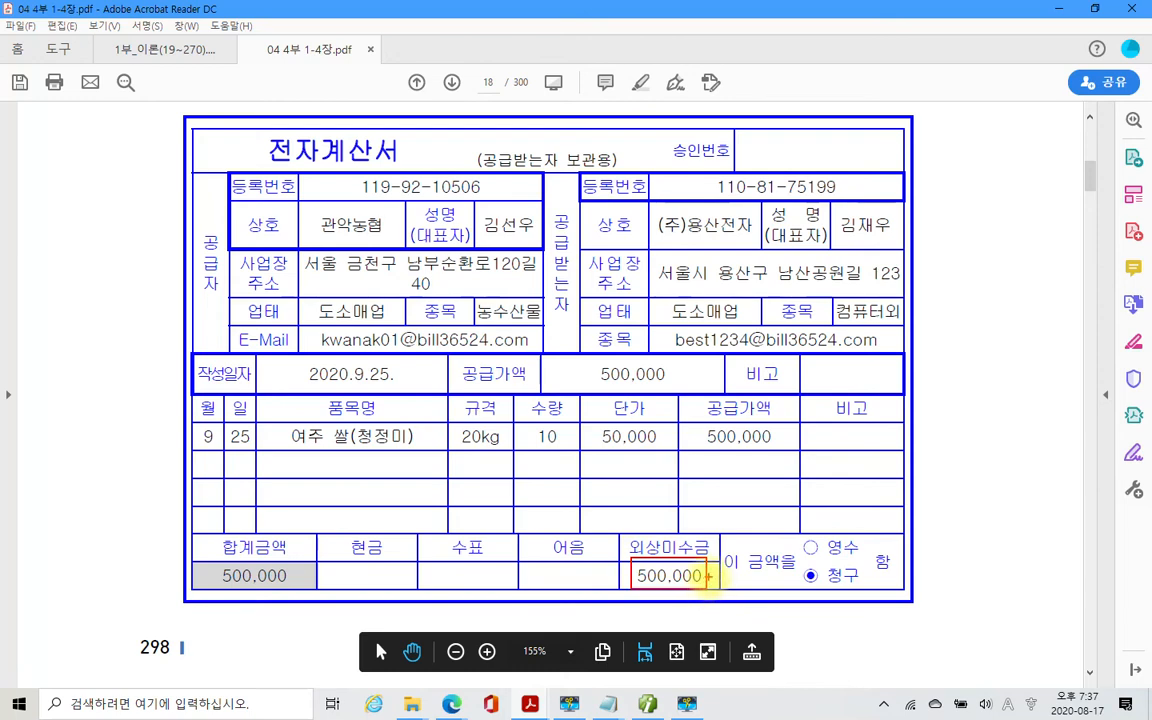
mouse_move(712, 477)
left_mouse_down()
mouse_move(746, 500)
mouse_move(720, 524)
left_mouse_up()
mouse_move(812, 437)
left_mouse_down()
mouse_move(805, 476)
mouse_move(849, 463)
mouse_move(860, 490)
mouse_move(848, 470)
mouse_move(900, 458)
mouse_move(843, 536)
left_mouse_up()
key("Escape")
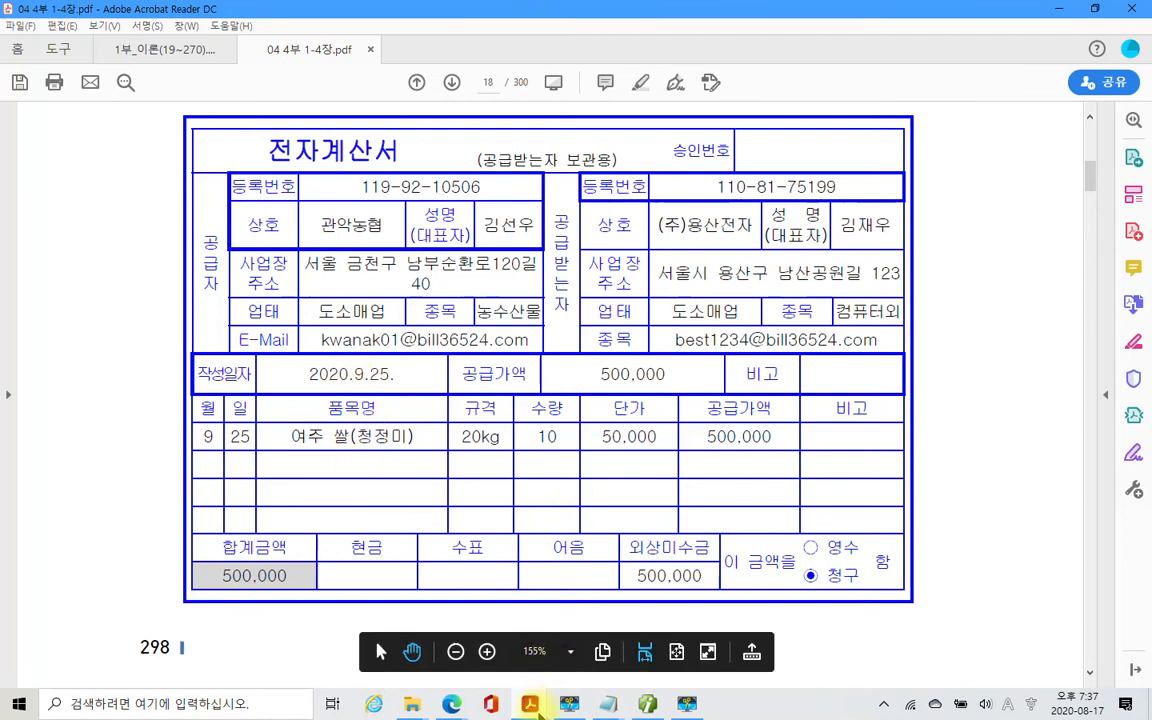
Switch to the accounting program and start a September 25 entry in 매입매출전표입력 with type 53 면세.
left_click(645, 702)
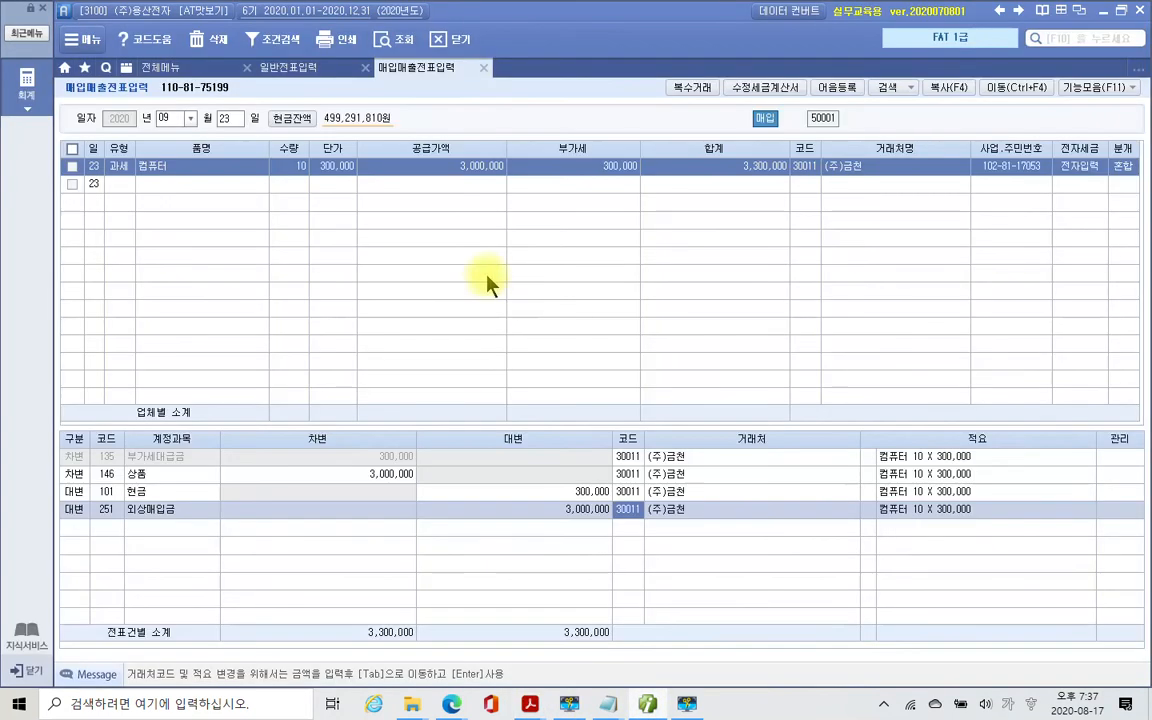
left_click(227, 118)
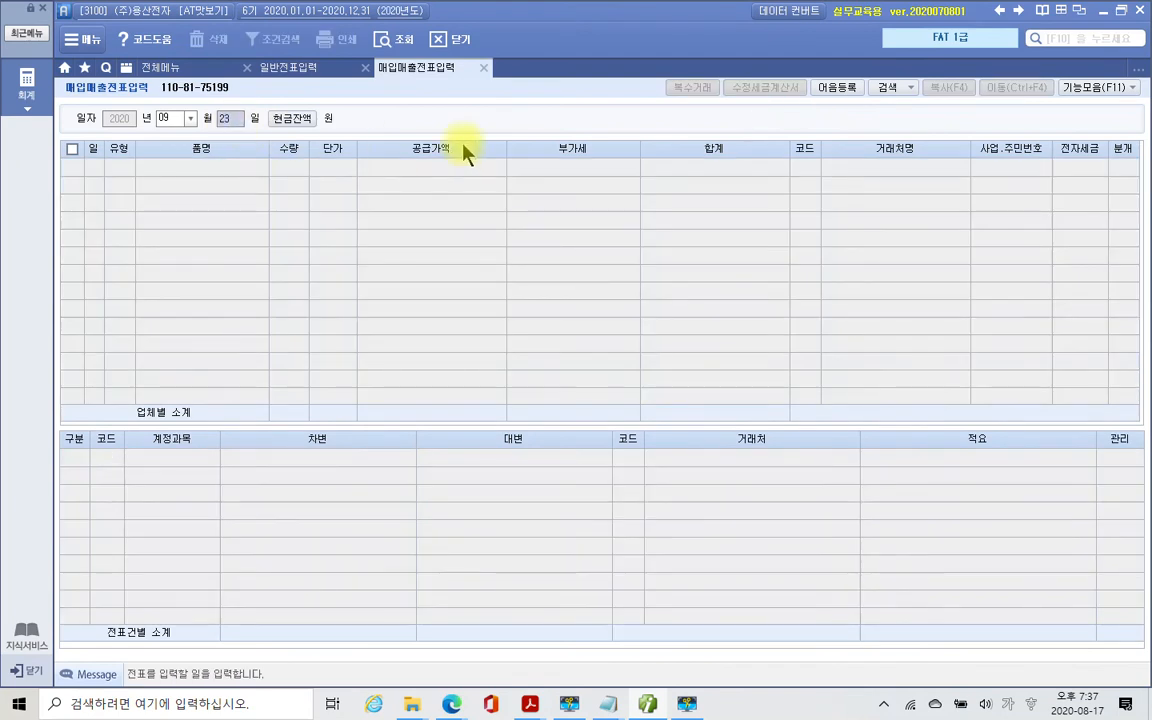
type("25")
key("Return")
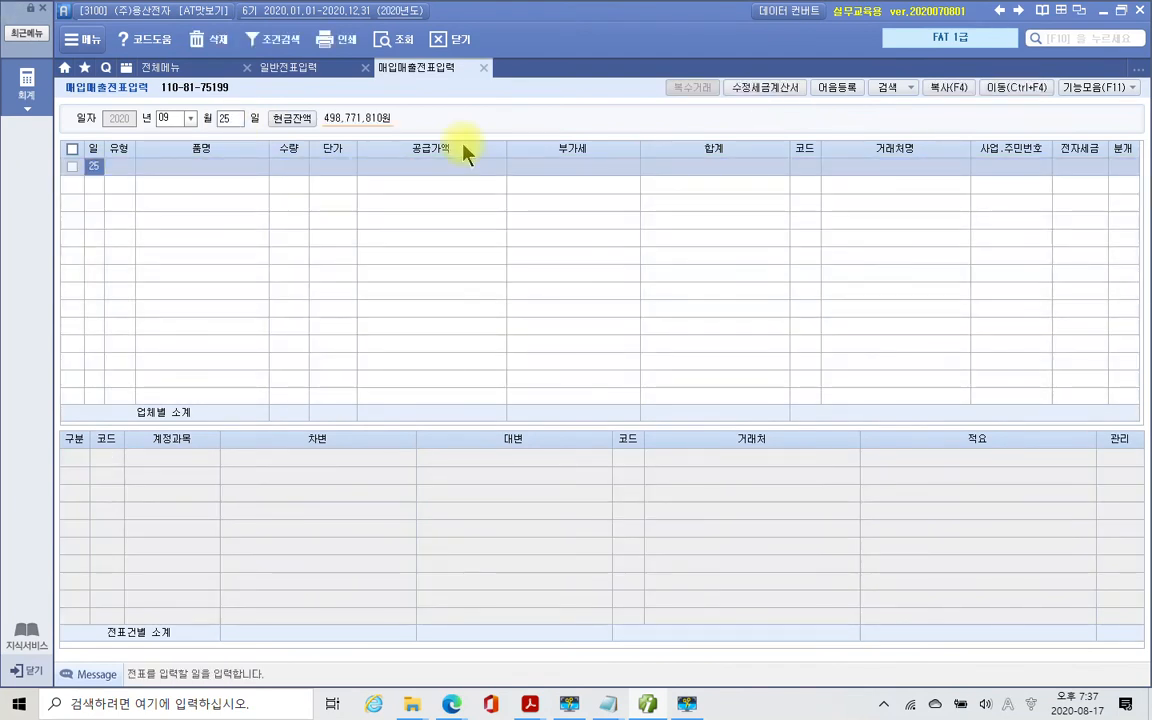
key("Return")
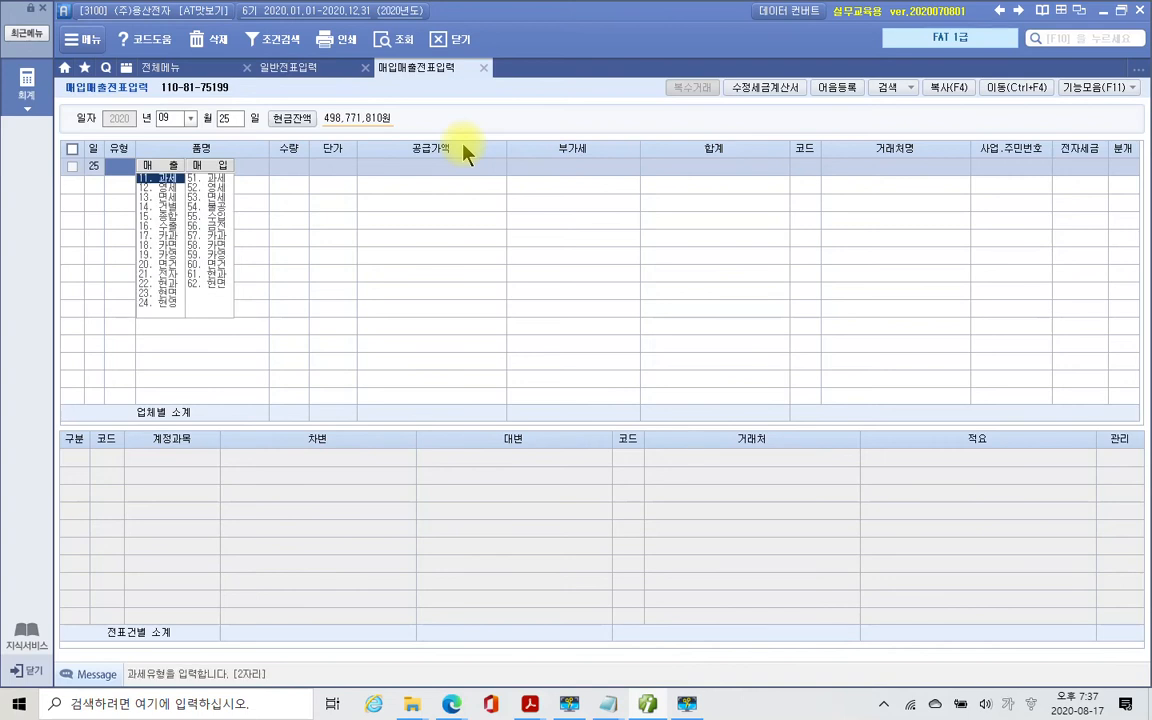
type("53")
key("Return")
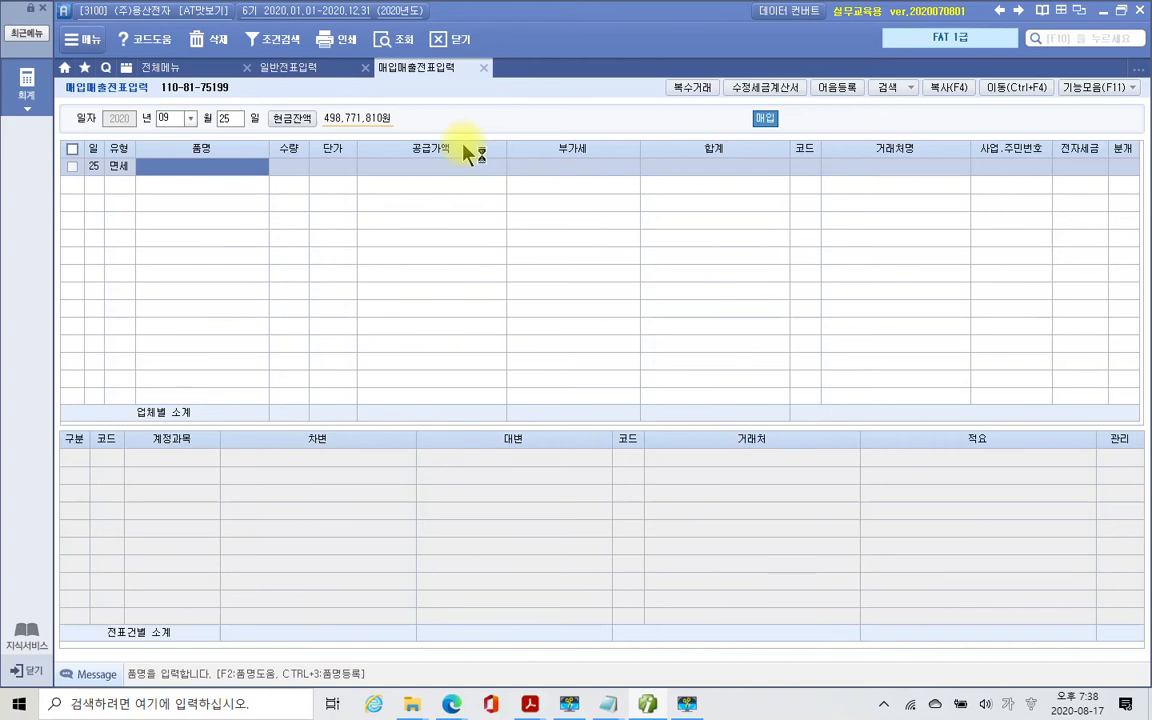
Enter the item 여주쌀(청정미) with a quantity of 10 and a unit price of 50,000.
type("여주쌀(")
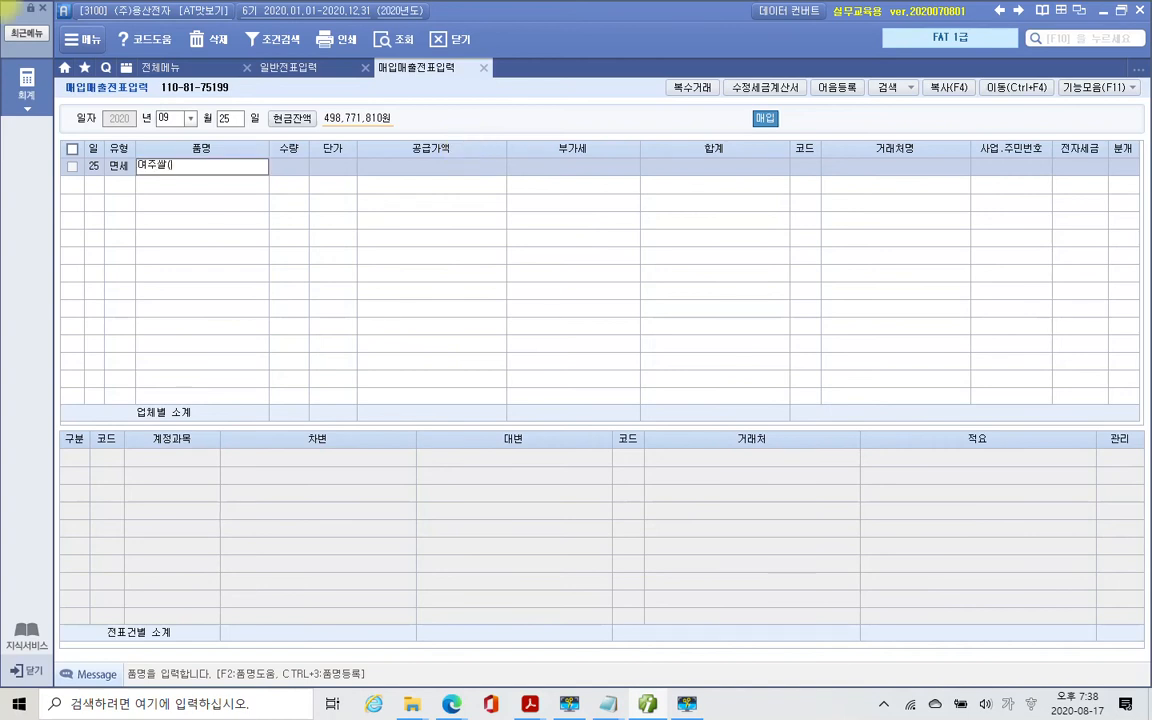
type("청정미)")
key("Return")
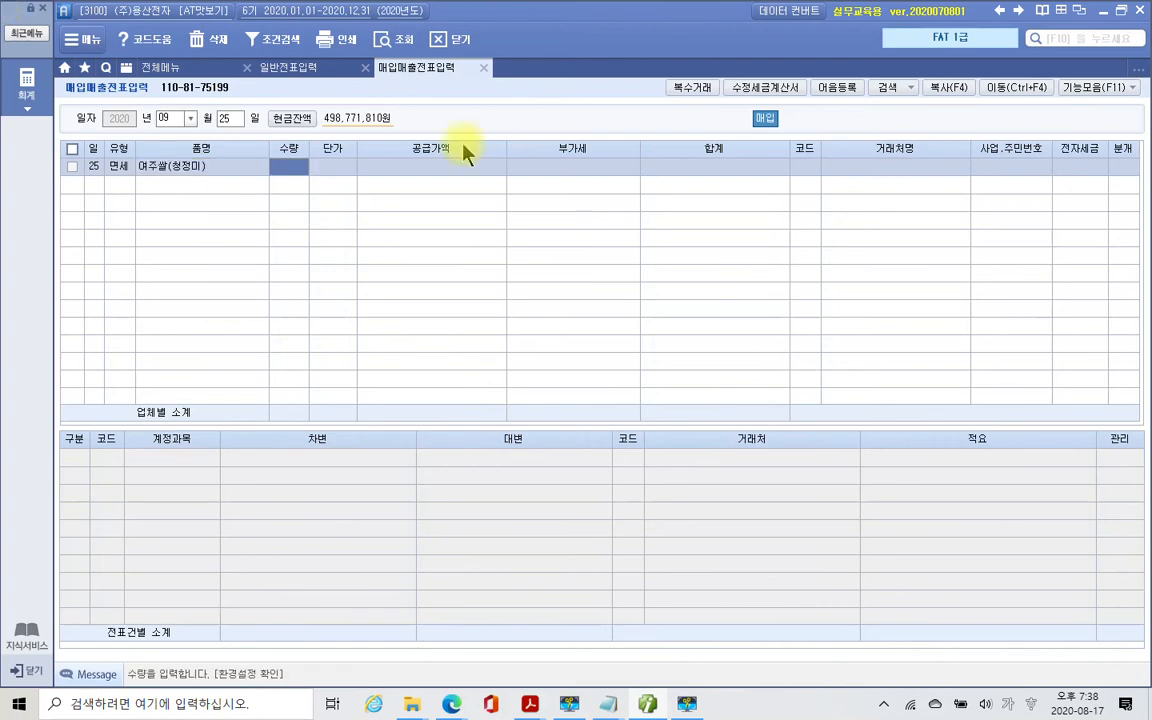
type("20")
key("BackSpace")
key("BackSpace")
type("10")
key("Return")
type("500000")
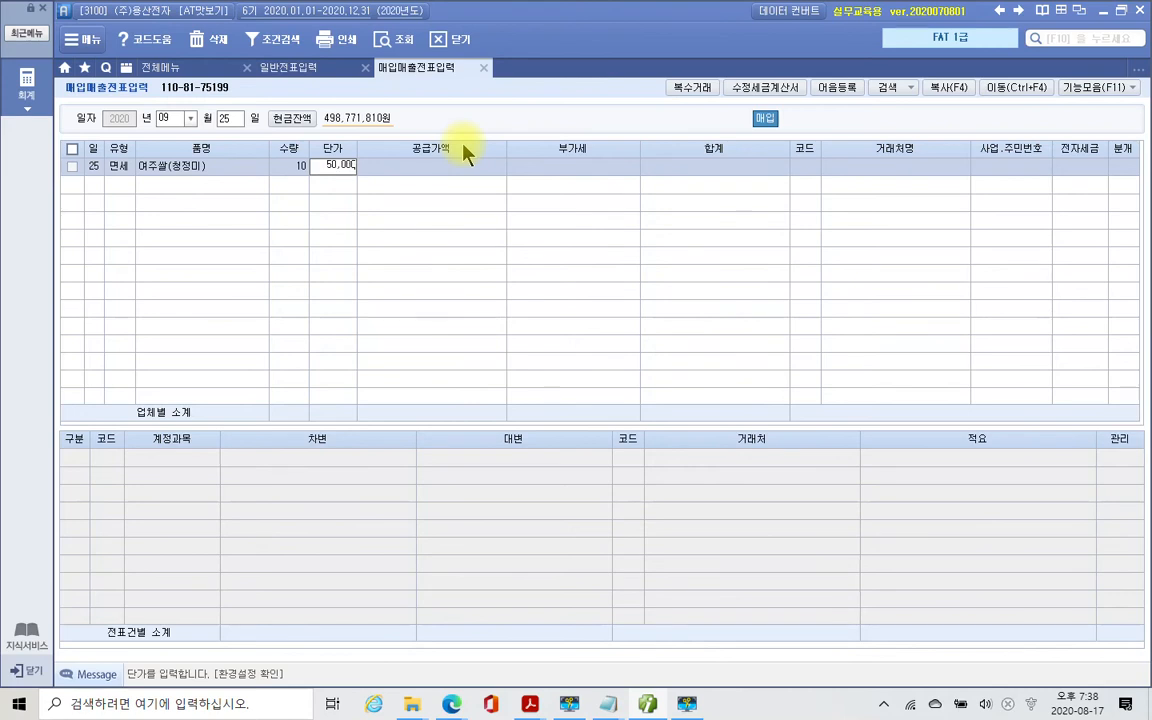
key("Return")
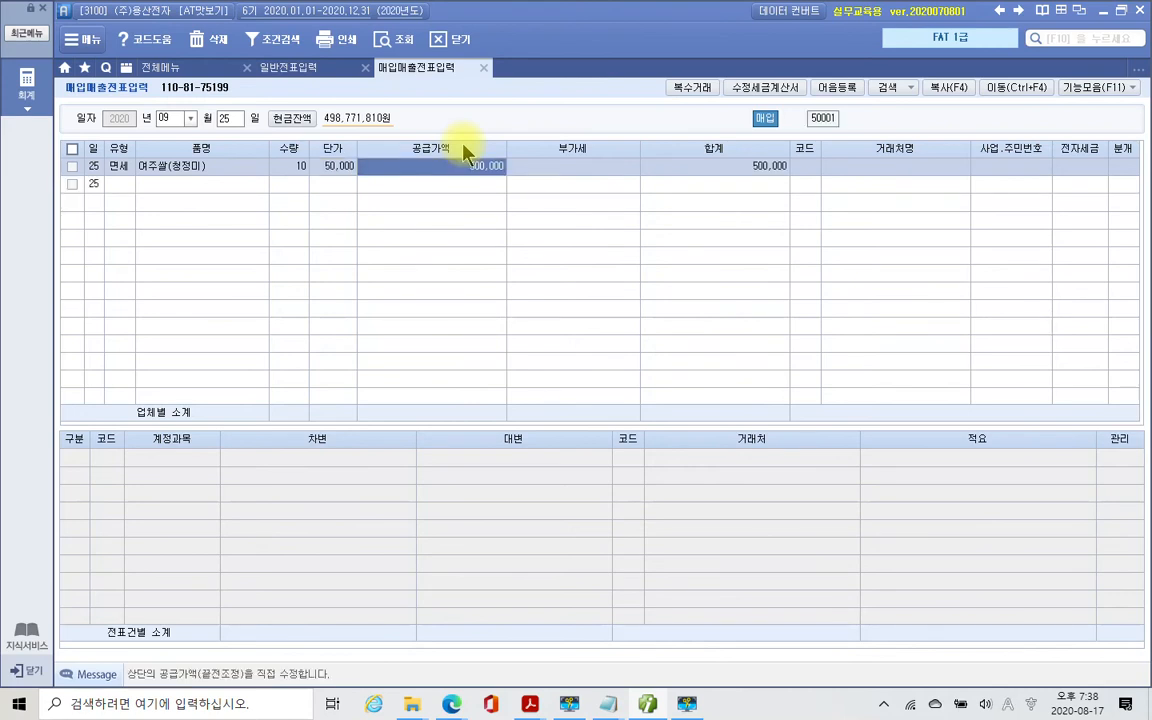
key("Return")
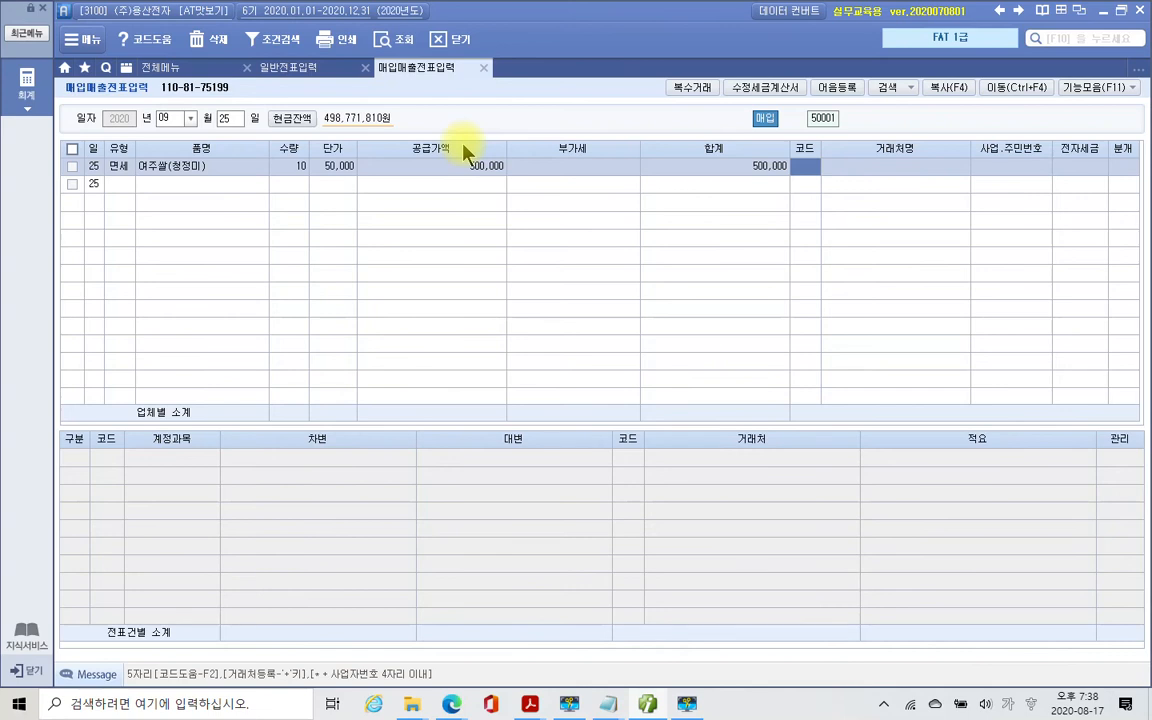
Set the September 25 purchase's trading partner to 관악농협.
type("관렴")
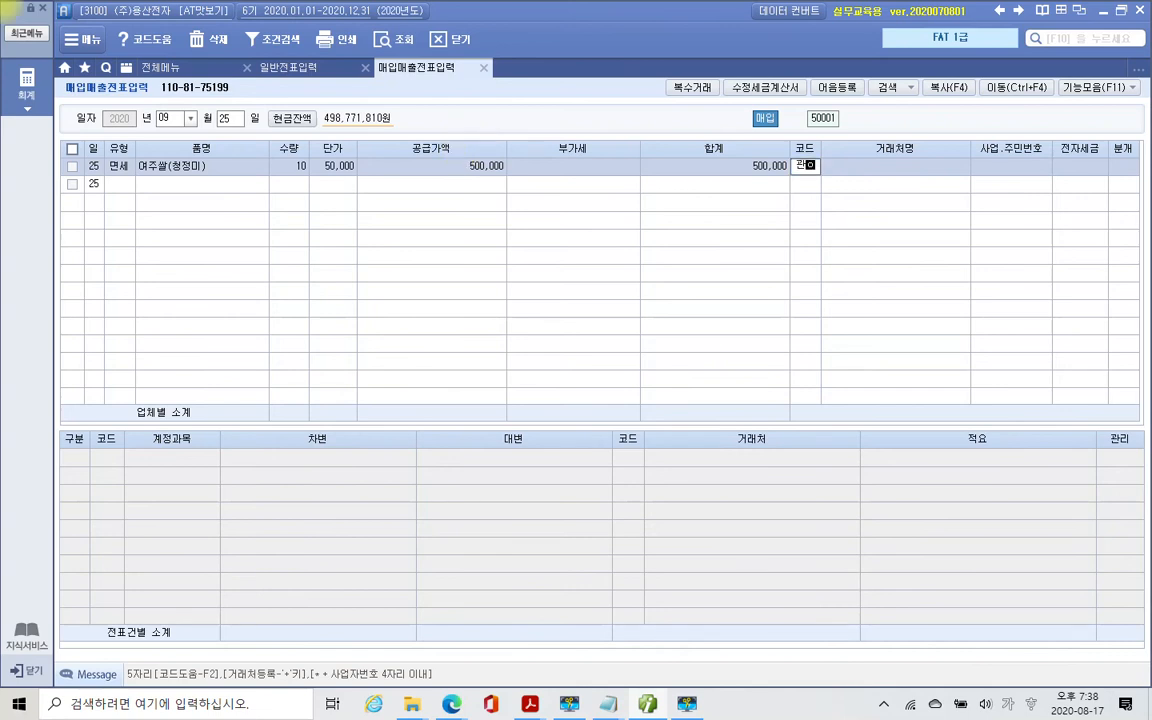
key("Return")
key("Return")
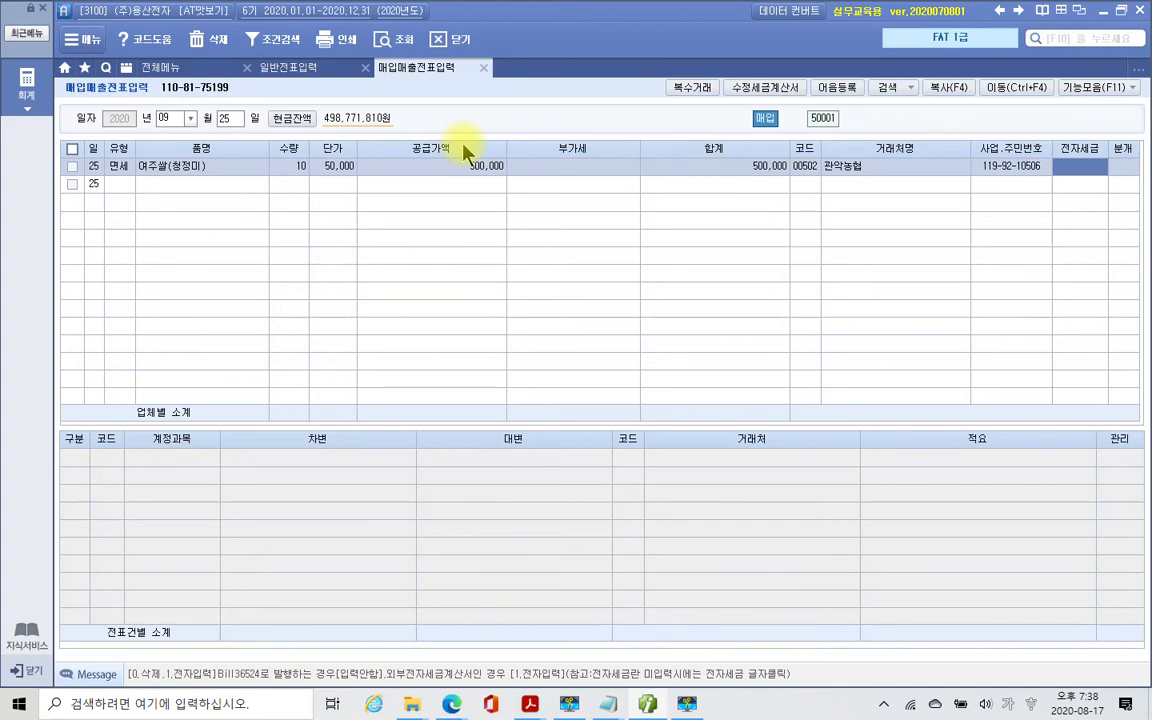
Mark the rice purchase as 전자입력 and set its journal type to 3 혼합.
type("1")
key("Return")
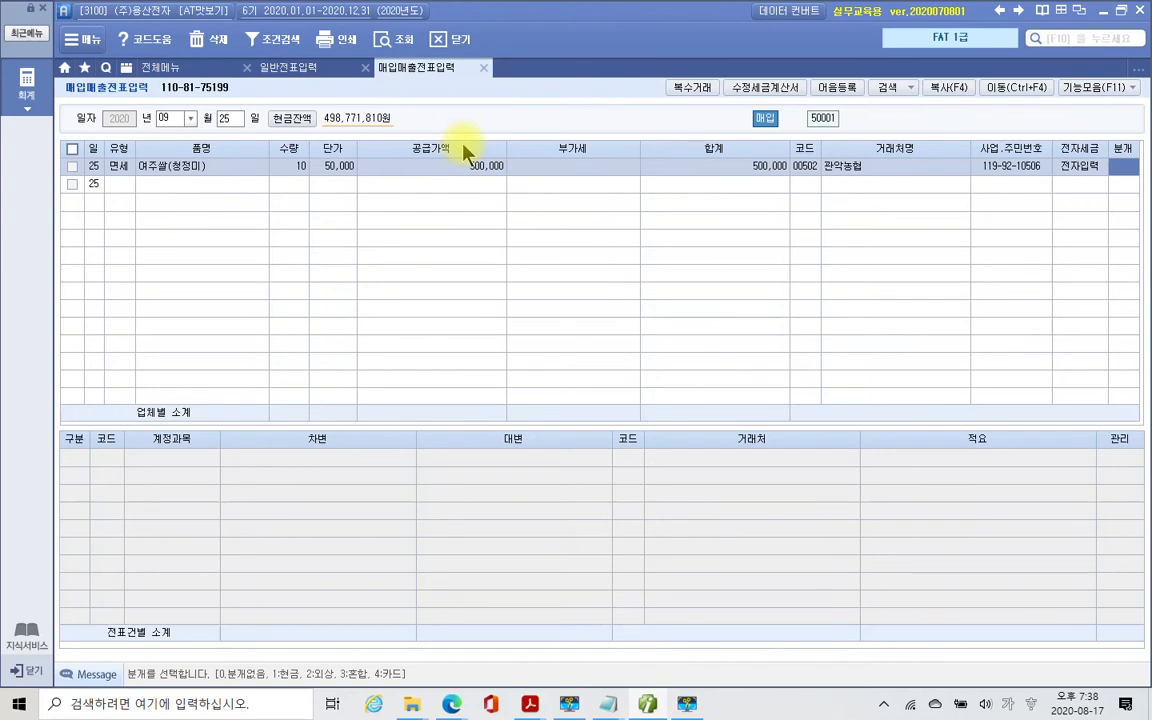
type("3")
key("Return")
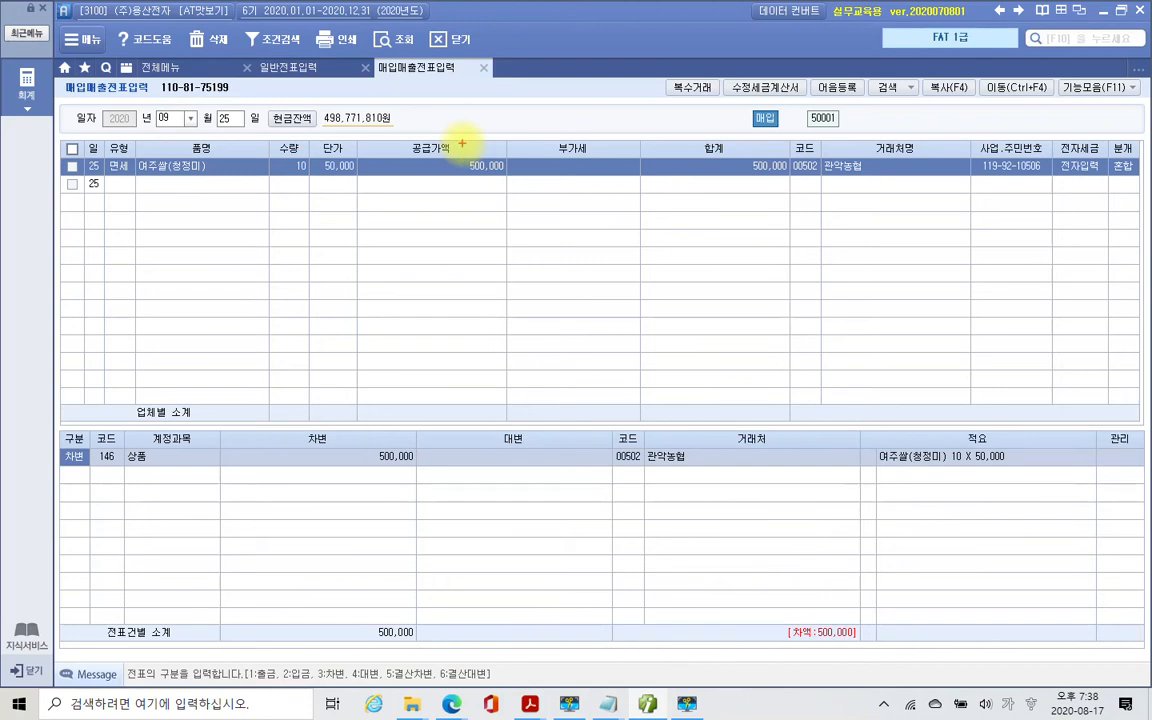
Circle the rice item and the debit account 146 상품, connect them with a line, and clear the markings.
mouse_move(195, 218)
left_mouse_down()
mouse_move(226, 149)
mouse_move(231, 207)
left_mouse_up()
mouse_move(127, 495)
left_mouse_down()
mouse_move(146, 472)
mouse_move(137, 486)
left_mouse_up()
mouse_move(161, 207)
left_mouse_down()
mouse_move(117, 378)
mouse_move(110, 465)
left_mouse_up()
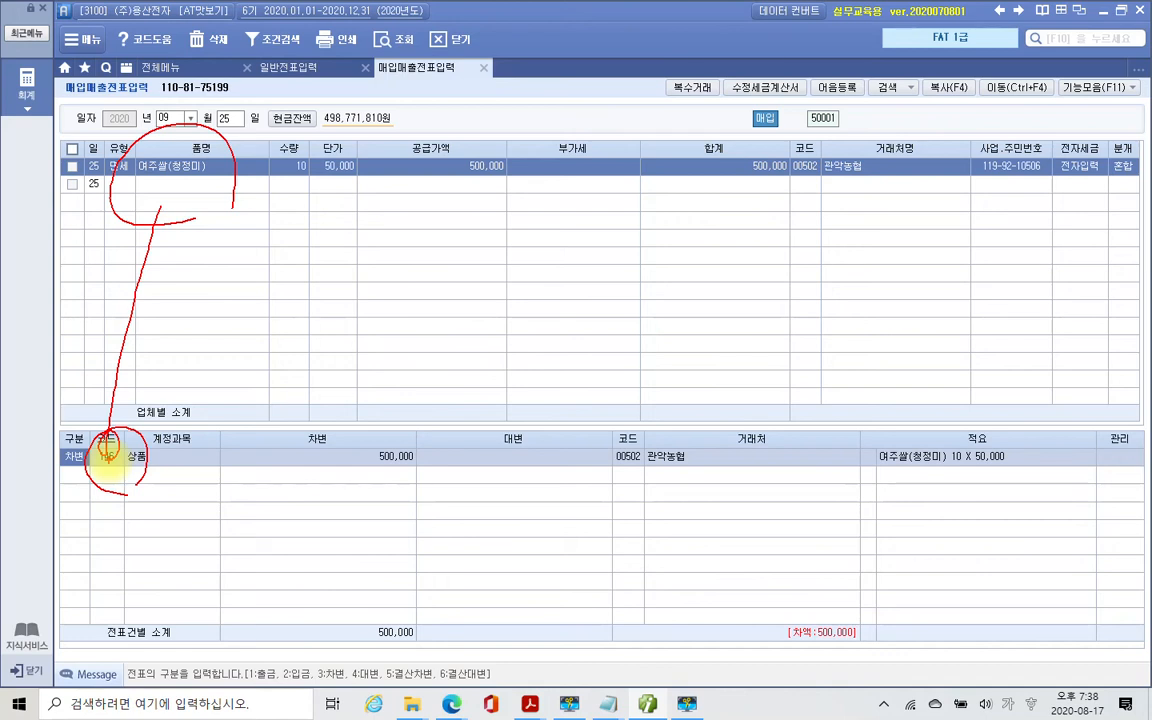
key("Escape")
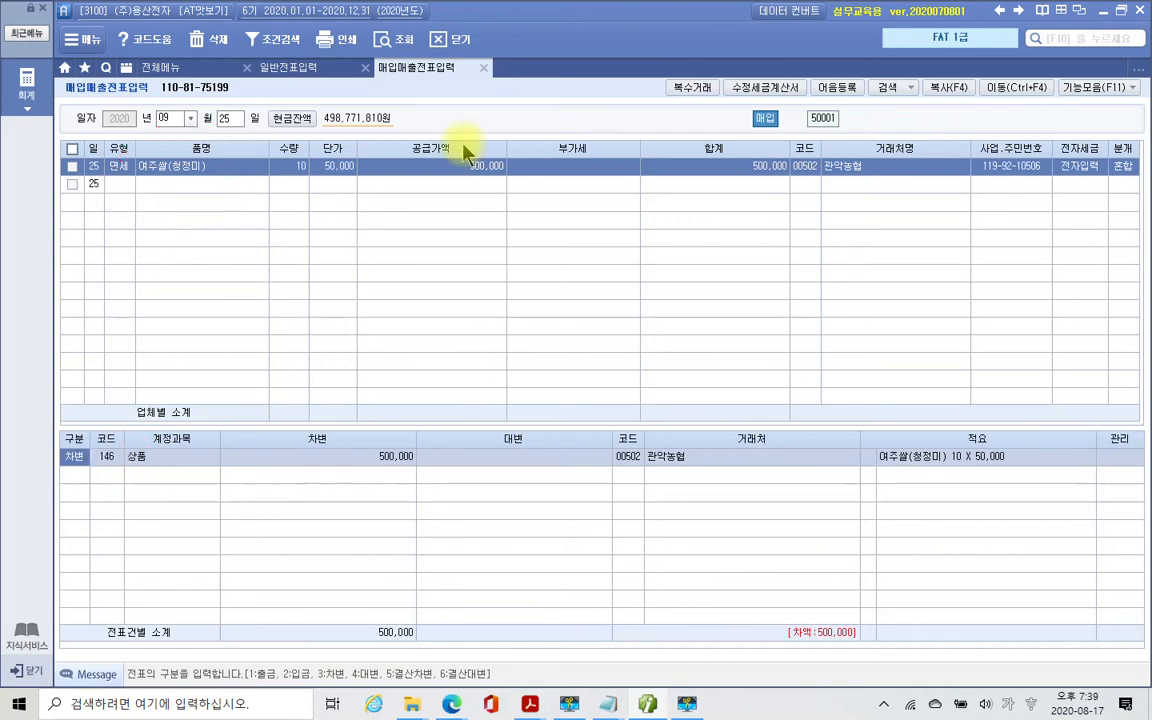
Change the journal's debit account to 811 복리후생비.
left_click(107, 460)
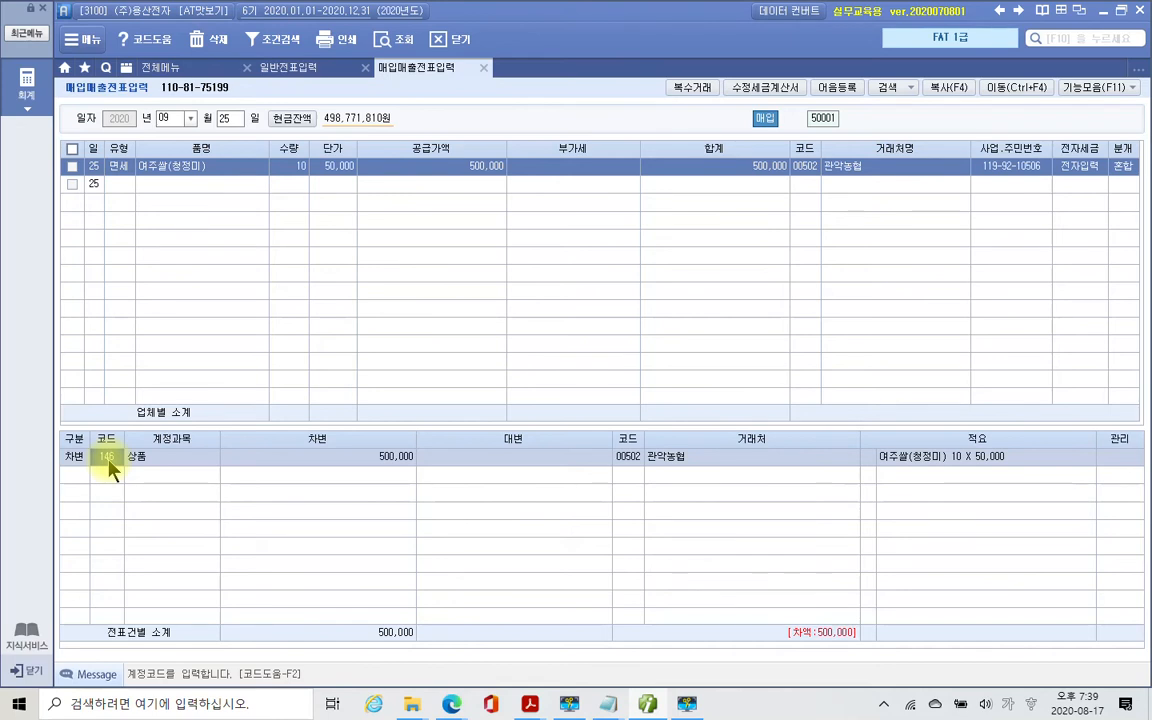
type("811")
key("Return")
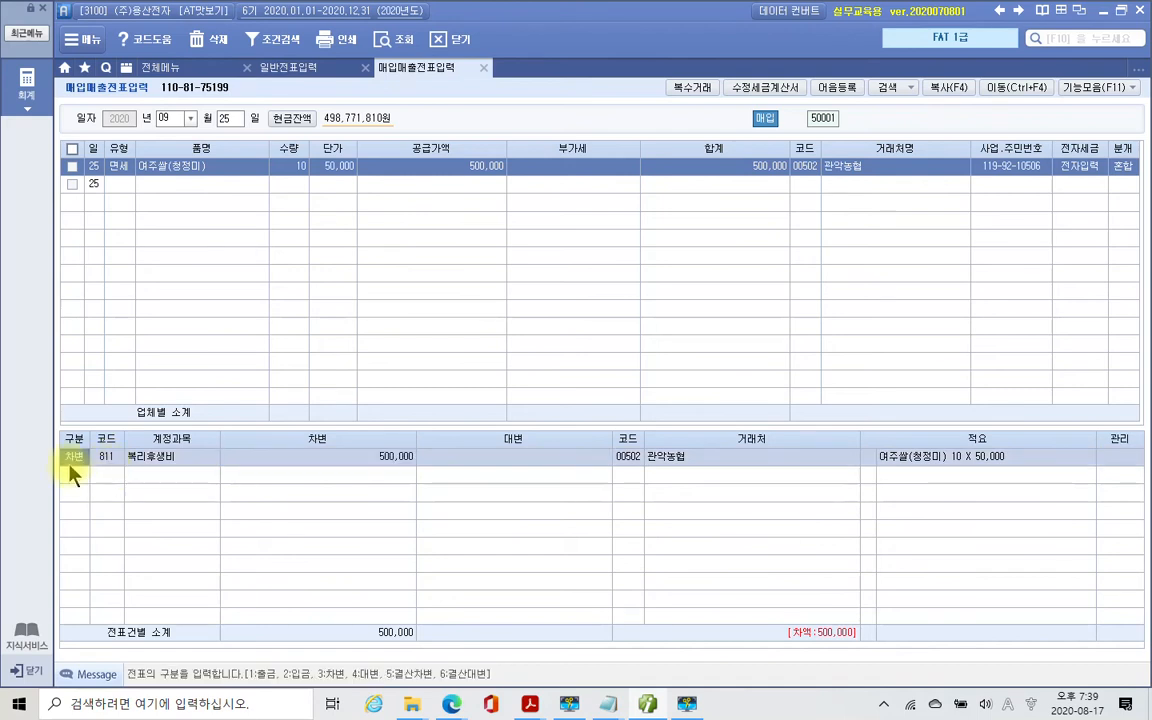
Add a credit line to the rice purchase's journal with account 253 미지급금 for 500,000.
left_click(71, 477)
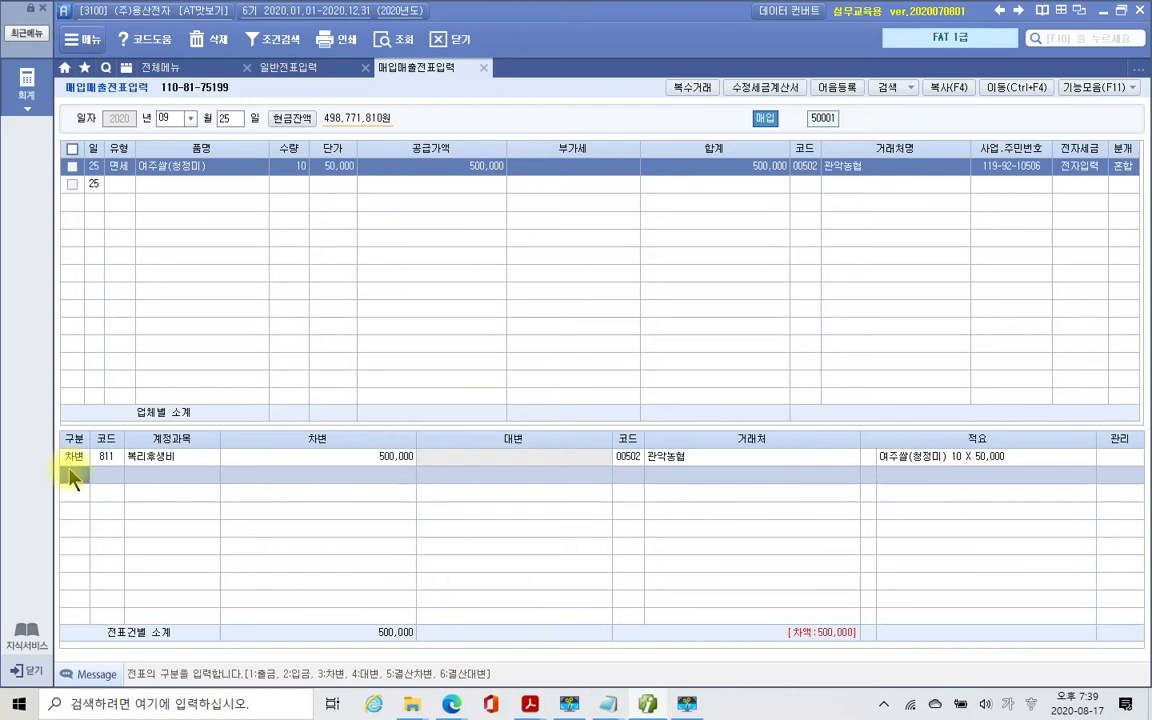
type("4")
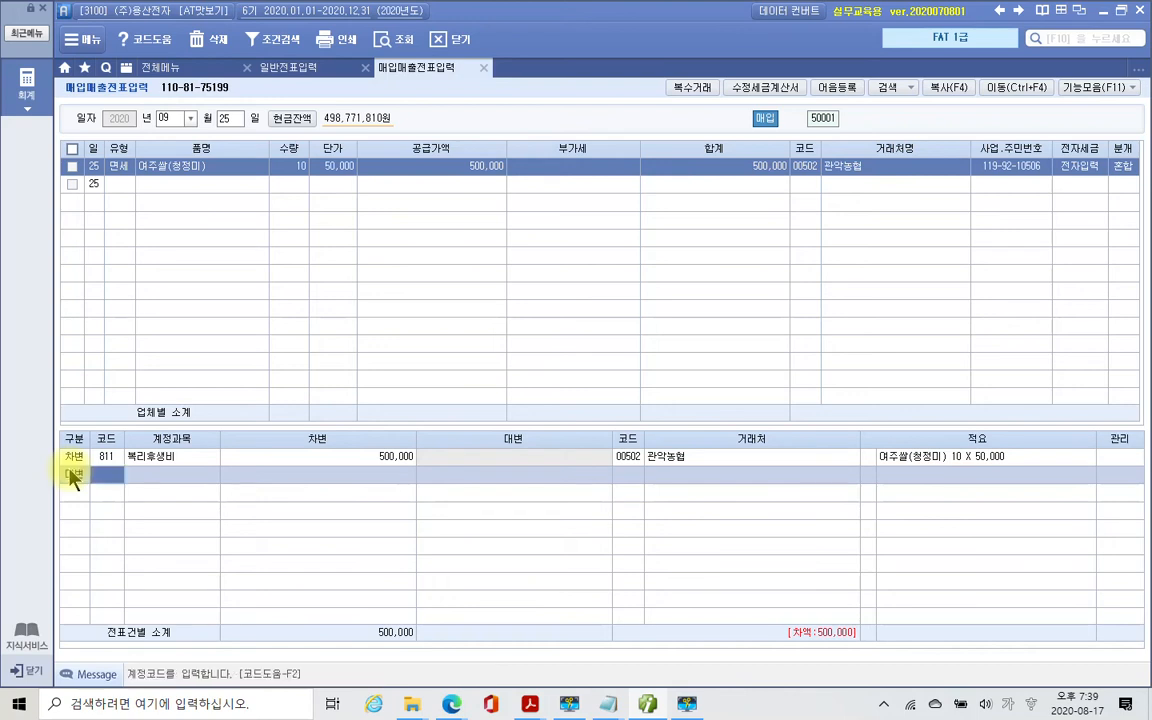
type("253")
key("Return")
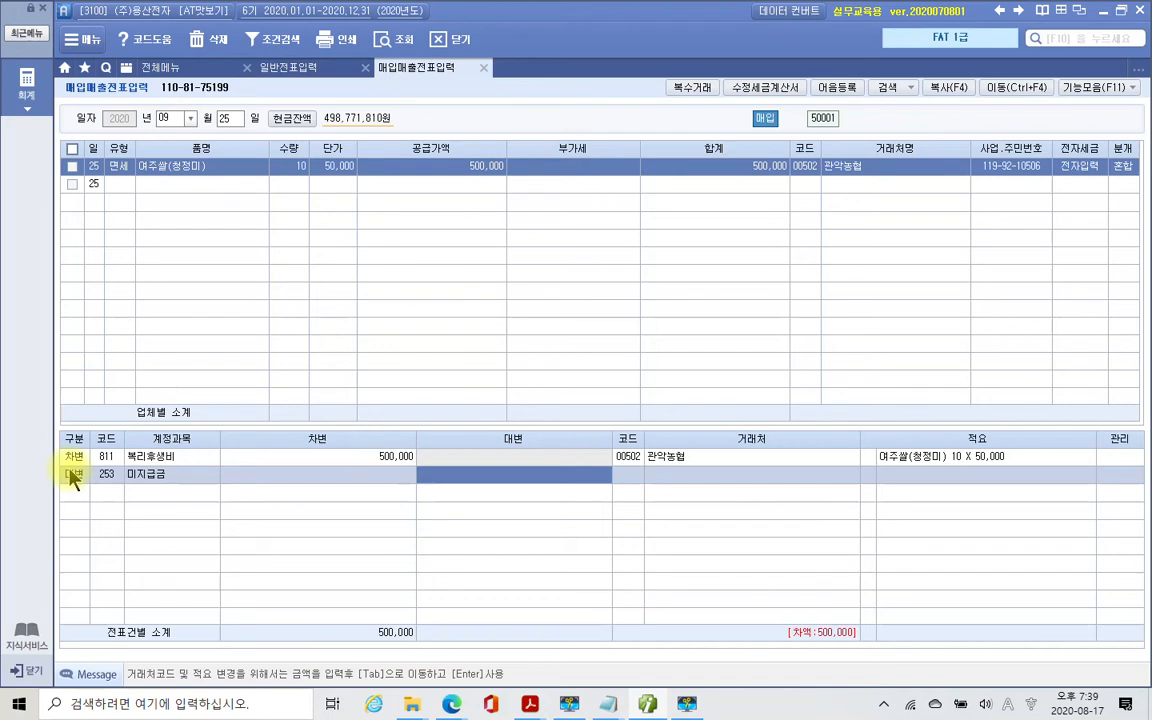
type("5000000")
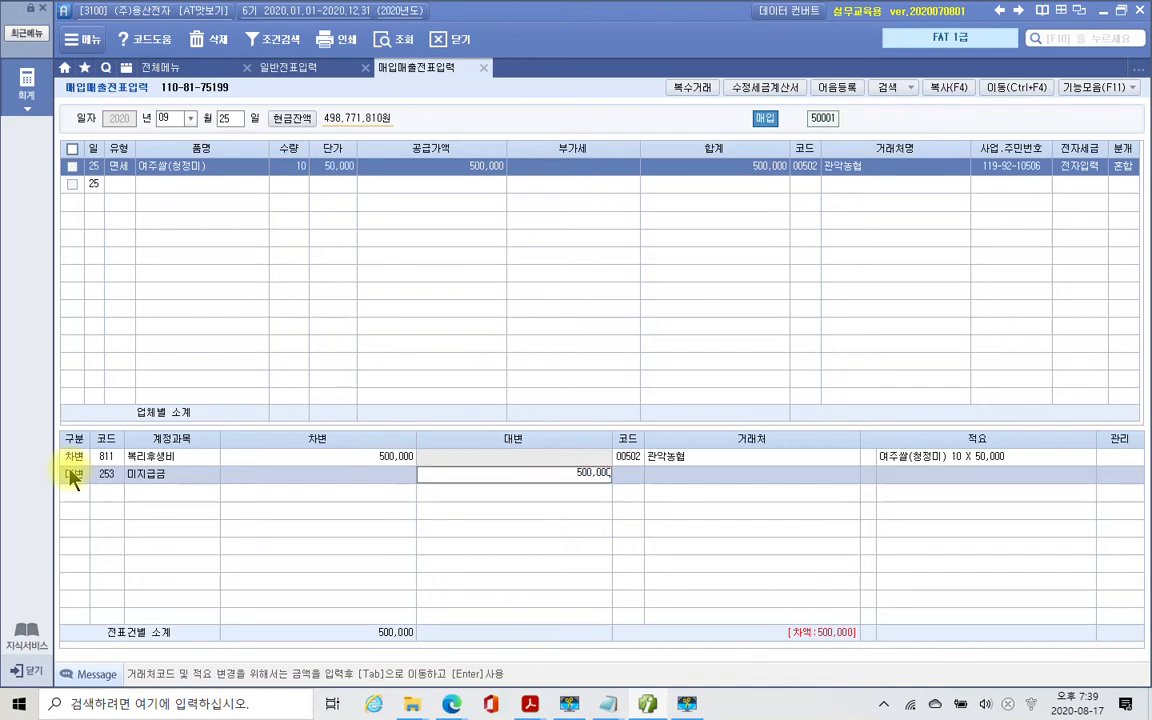
key("Return")
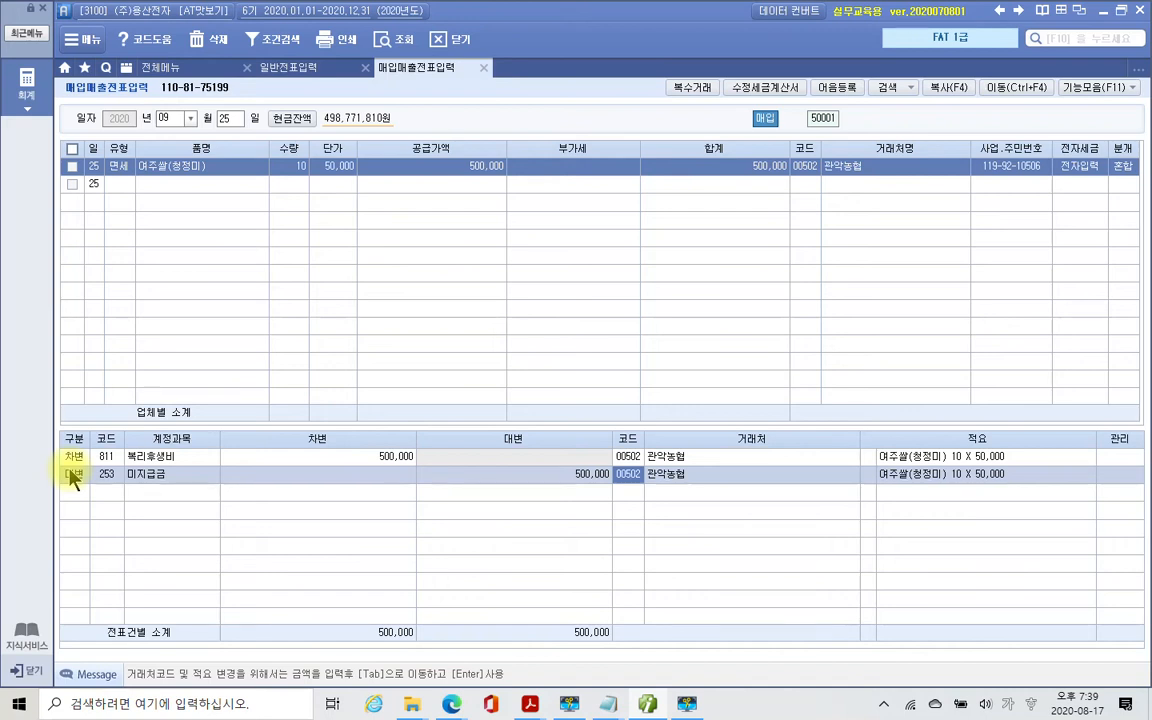
Circle the debit and credit totals below the journal and clear the markings.
mouse_move(390, 612)
left_mouse_down()
mouse_move(342, 625)
mouse_move(420, 660)
left_mouse_up()
mouse_move(590, 608)
left_mouse_down()
mouse_move(625, 617)
mouse_move(630, 647)
left_mouse_up()
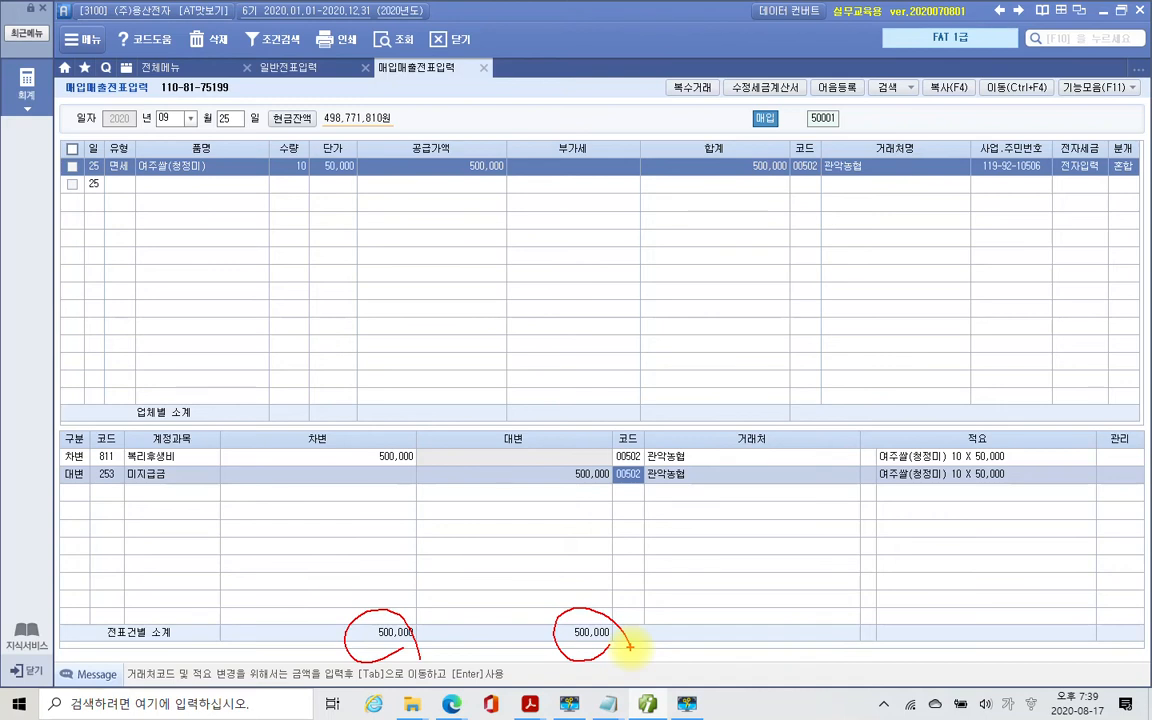
key("Escape")
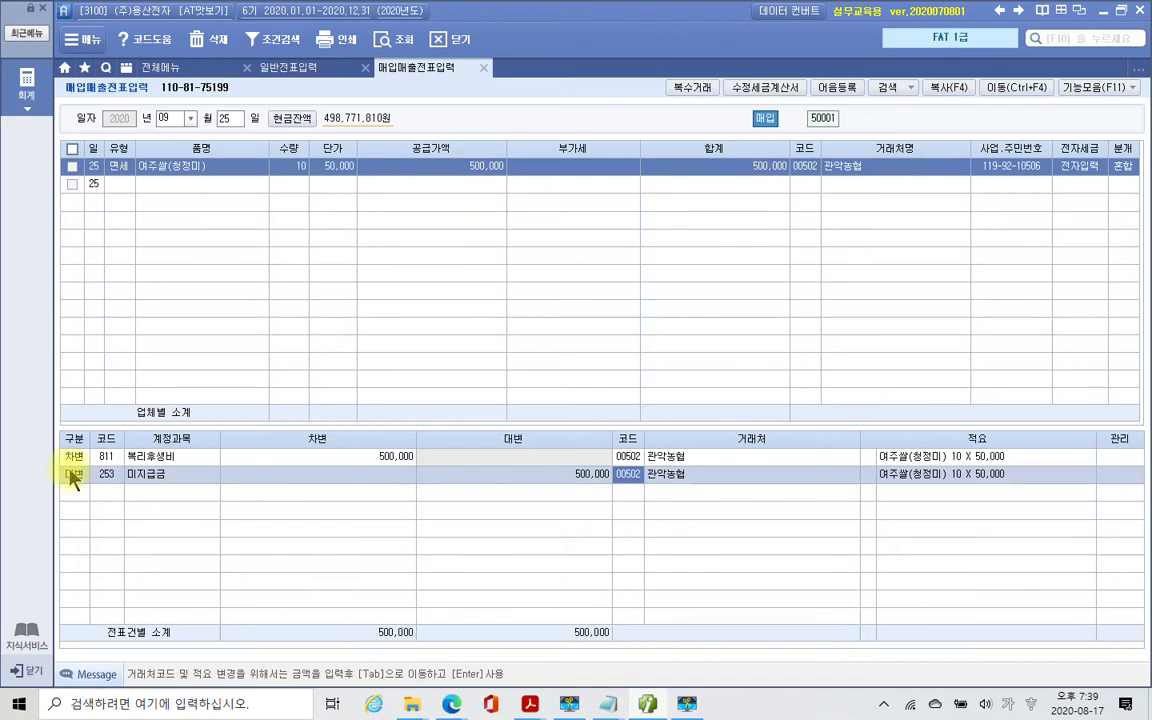
Switch to 04 4부 1-4장.pdf in Acrobat Reader and compare the September 25 entry with its model answer.
left_click(537, 707)
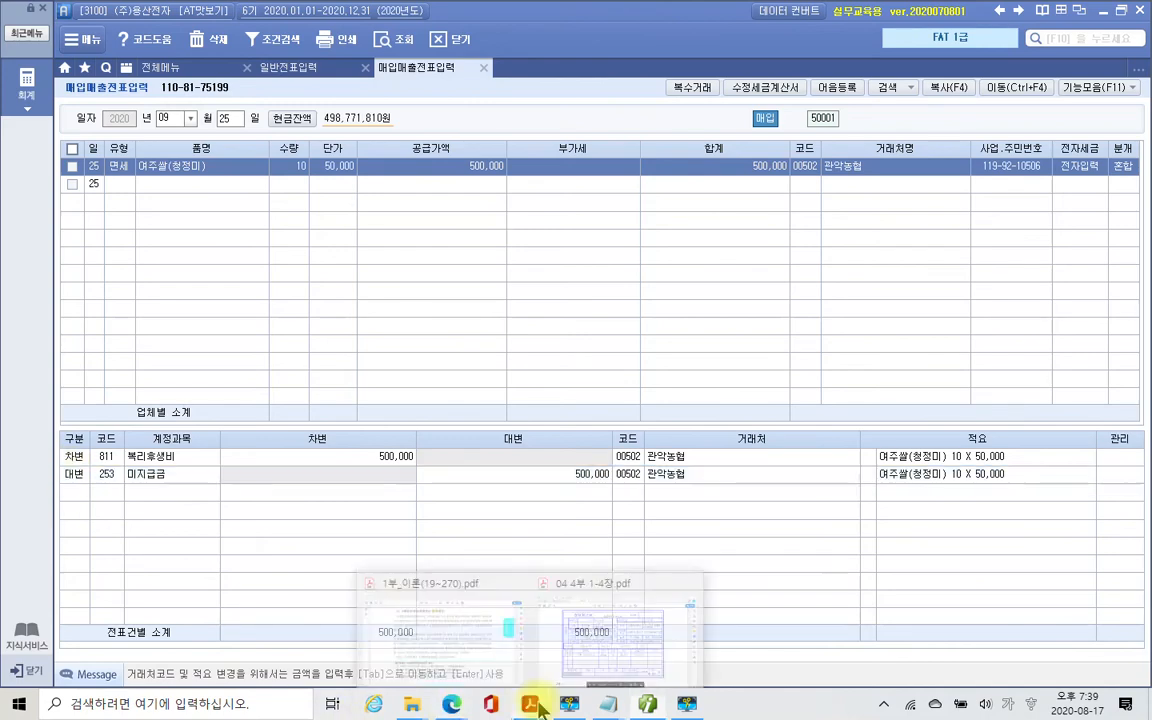
left_click(640, 645)
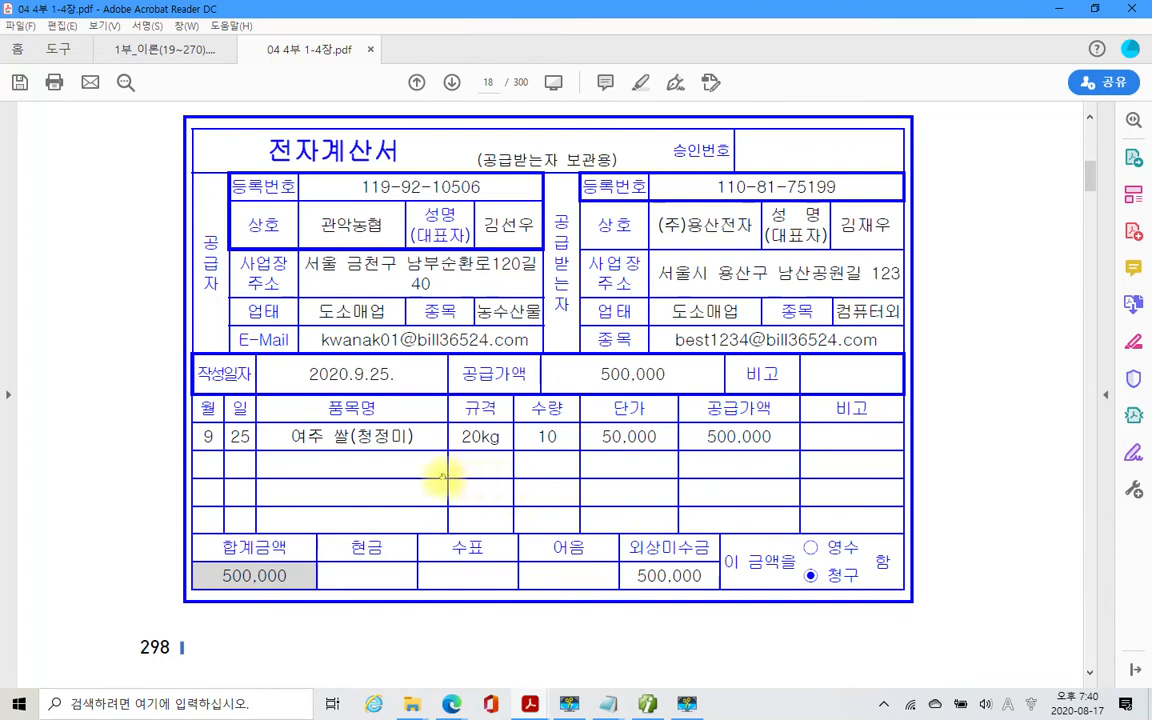
scroll(443, 477, "down", 10)
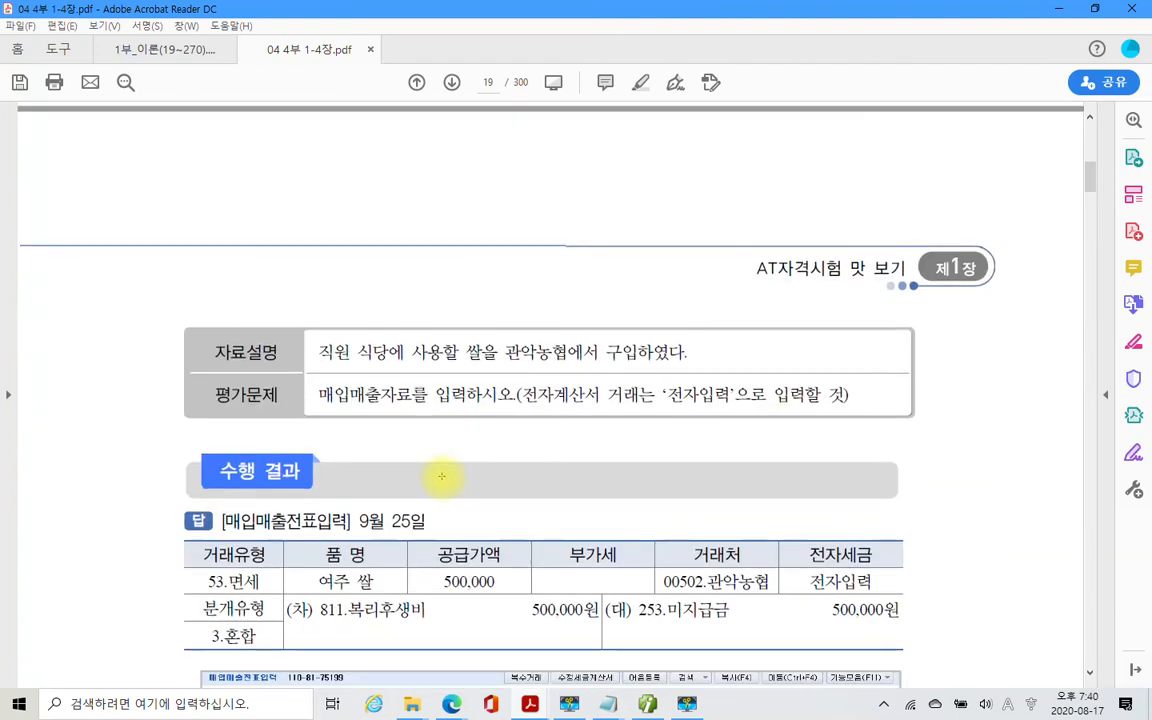
scroll(441, 477, "down", 3)
scroll(441, 477, "down", 2)
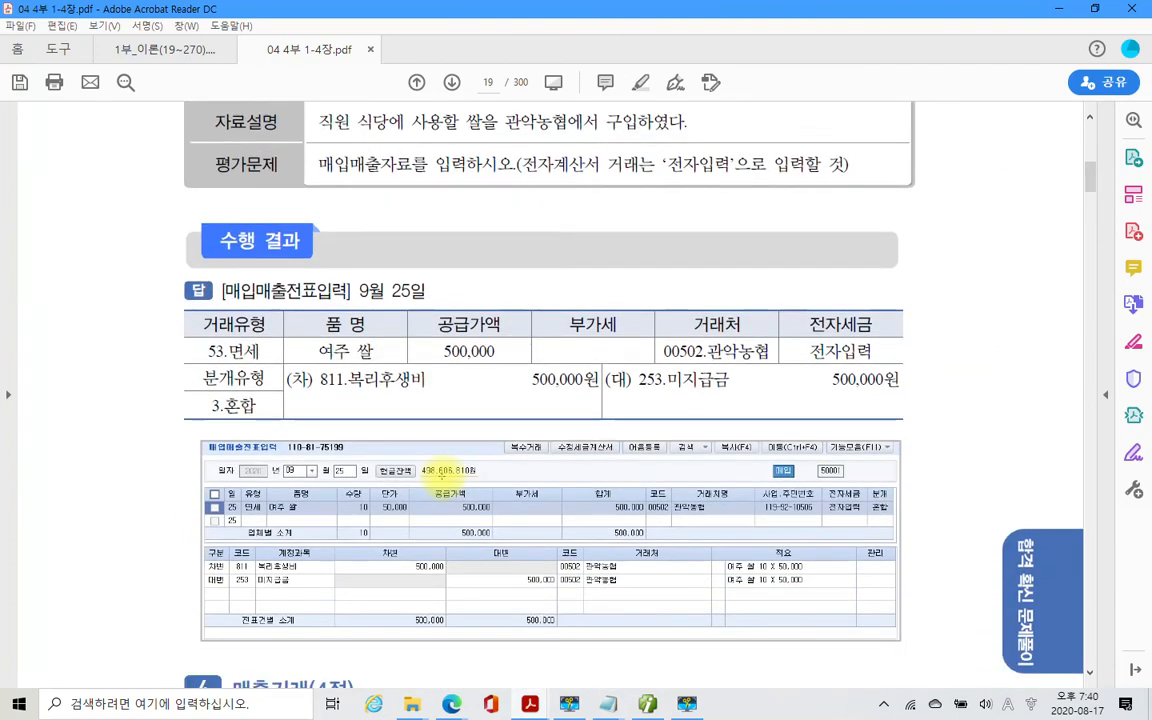
scroll(441, 477, "down", 5)
scroll(441, 477, "up", 4)
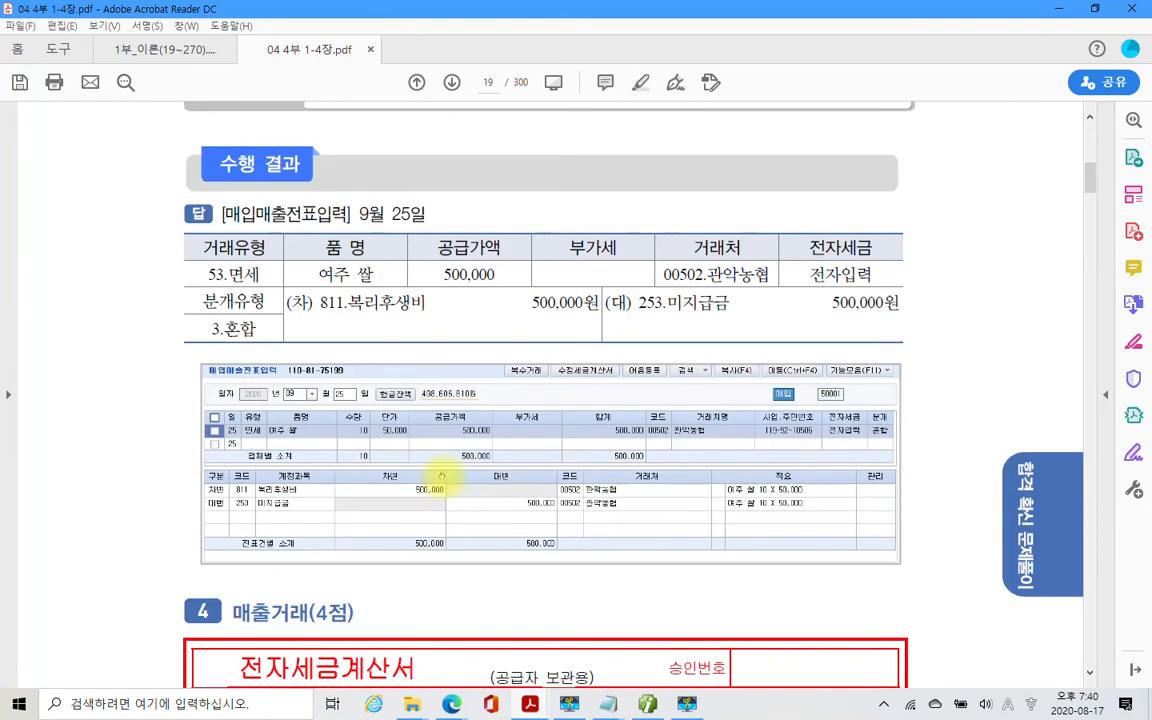
Circle 매출 and 세금계산서 in task 4's electronic tax invoice, write 11 above the invoice, and clear the markings.
scroll(441, 478, "down", 5)
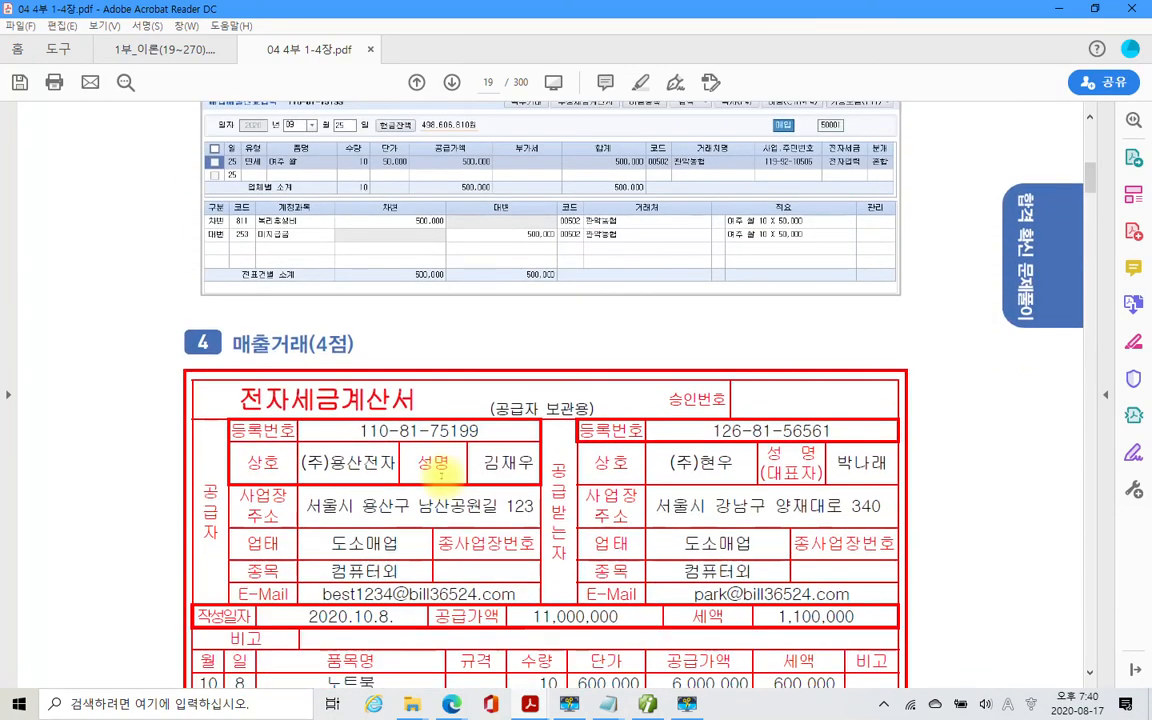
scroll(441, 477, "down", 3)
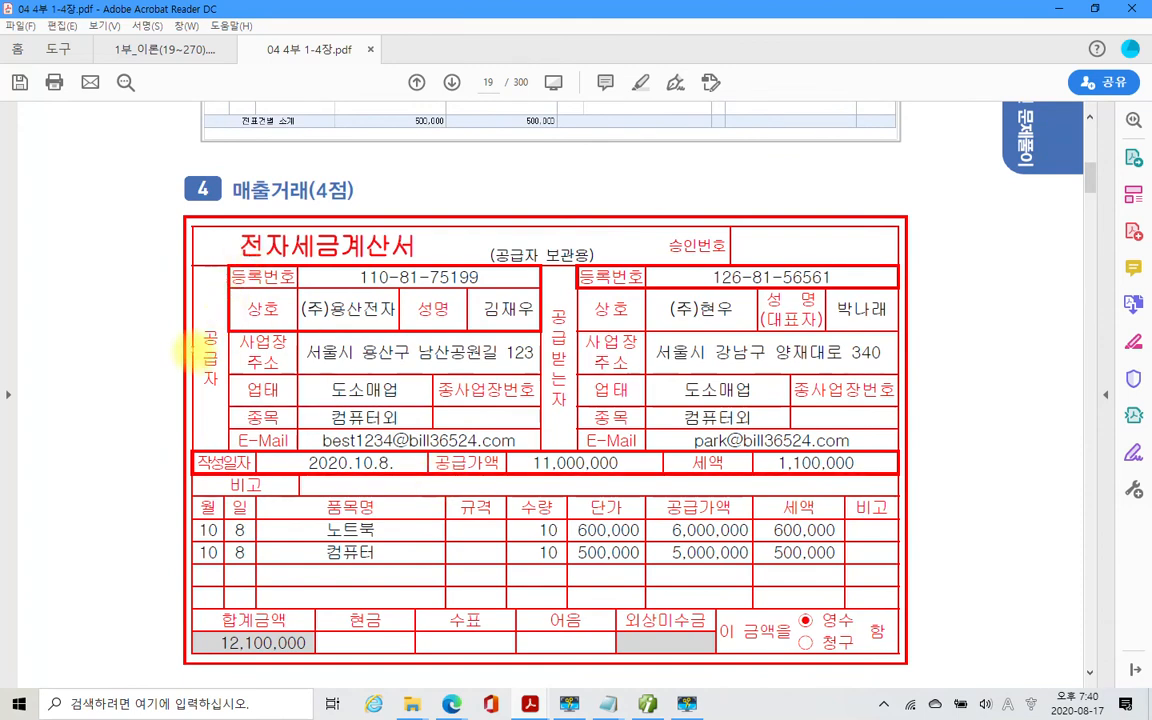
scroll(188, 350, "down", 1)
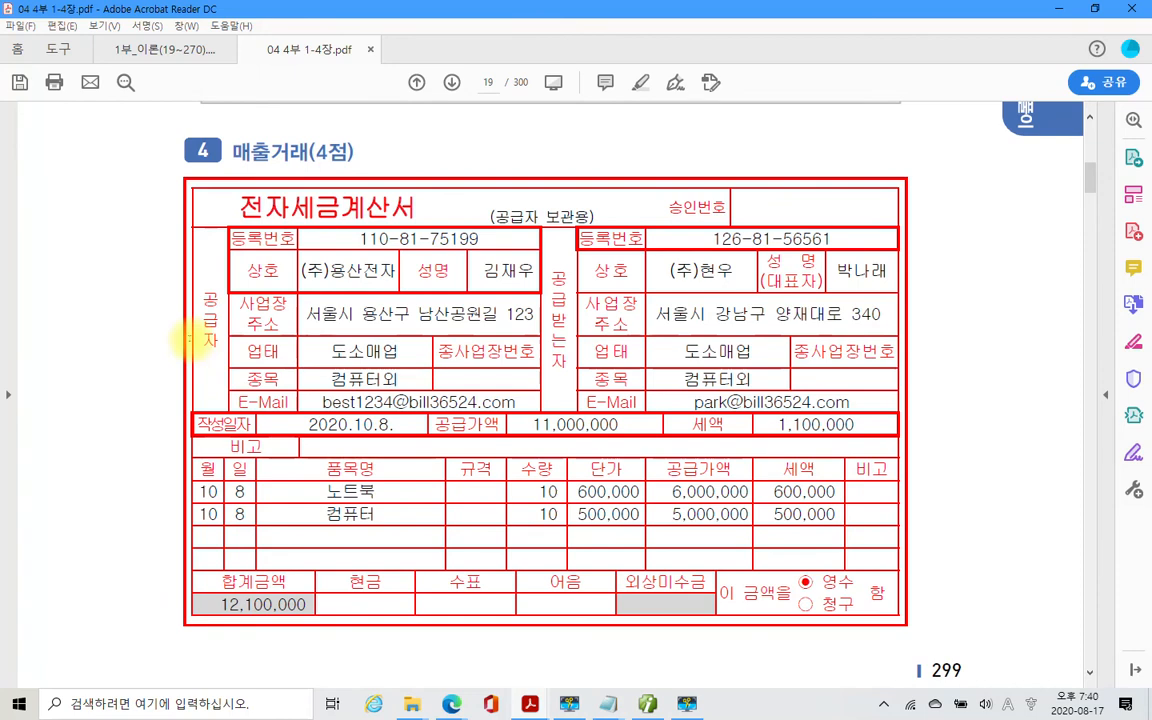
mouse_move(222, 162)
left_mouse_down()
mouse_move(280, 152)
mouse_move(268, 182)
left_mouse_up()
mouse_move(388, 168)
left_mouse_down()
mouse_move(287, 200)
mouse_move(427, 232)
mouse_move(366, 177)
left_mouse_up()
left_click_drag(487, 111, 442, 167)
left_click_drag(527, 113, 469, 171)
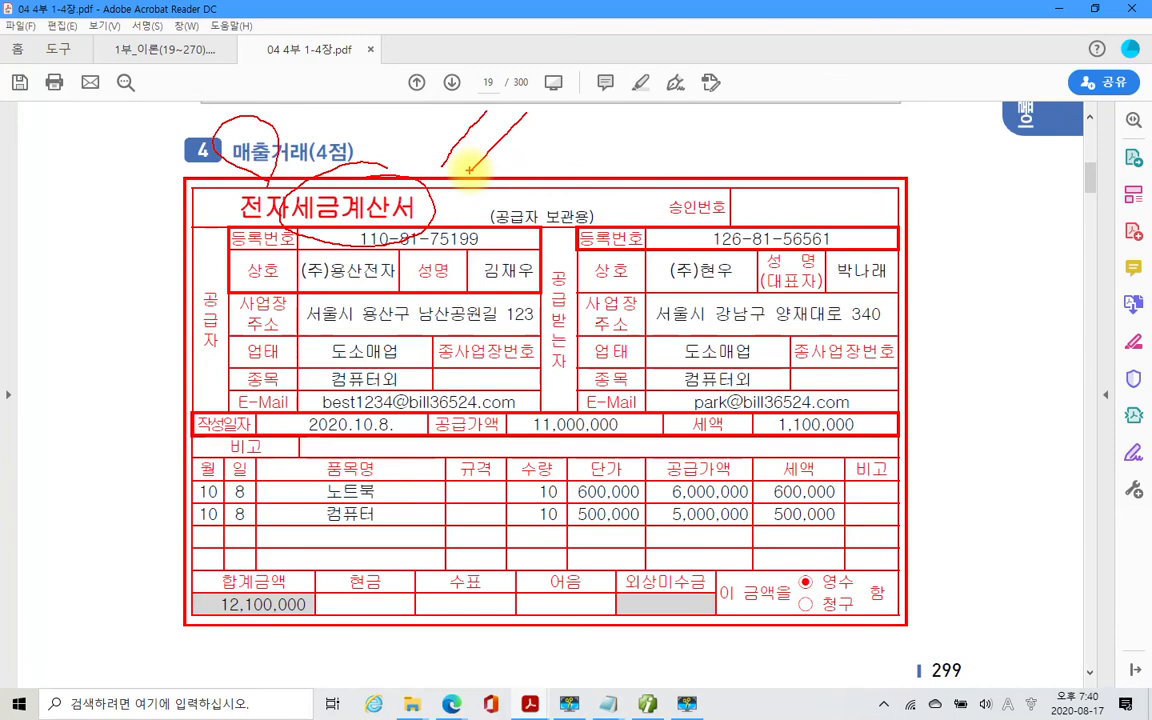
key("e")
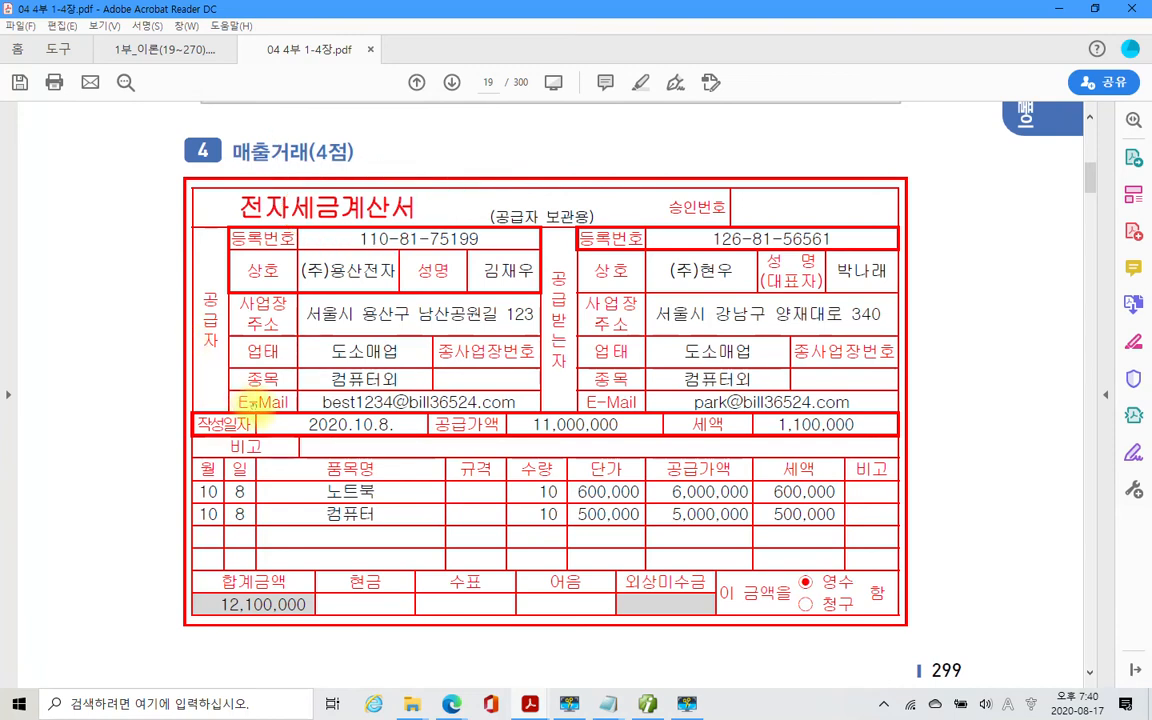
Highlight 보통예금 in the payment description of task 4.
scroll(258, 405, "down", 3)
scroll(282, 418, "down", 10)
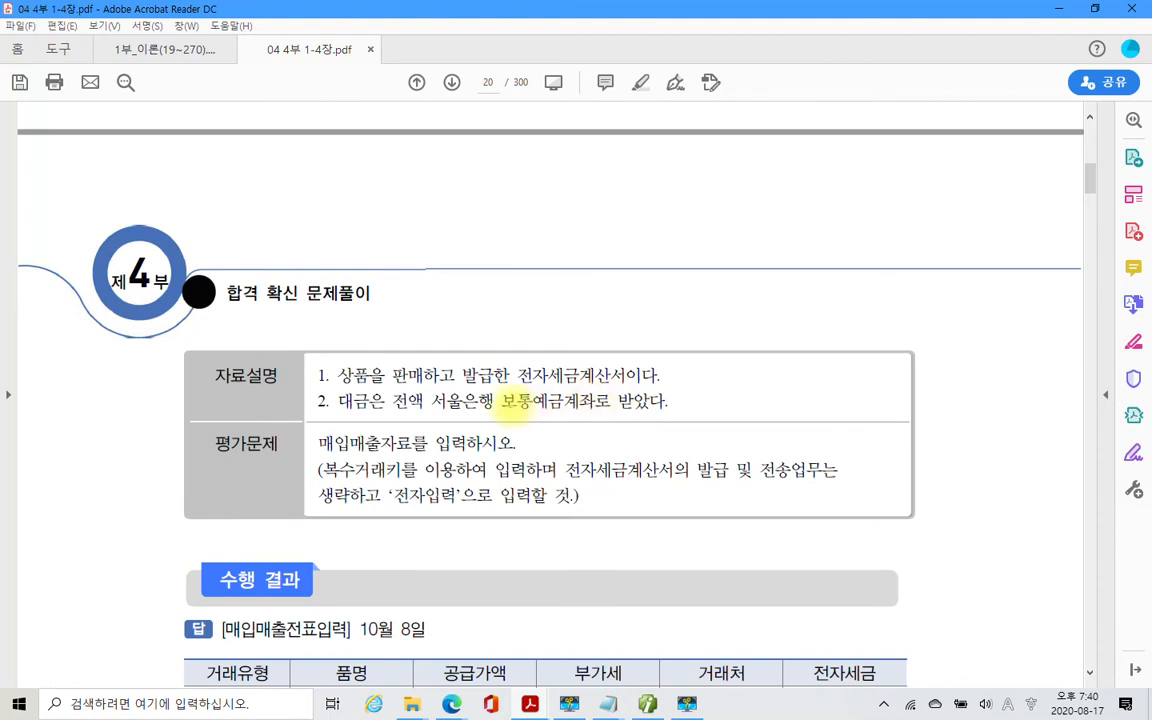
left_click_drag(505, 400, 563, 402)
right_click(562, 402)
left_click(566, 378)
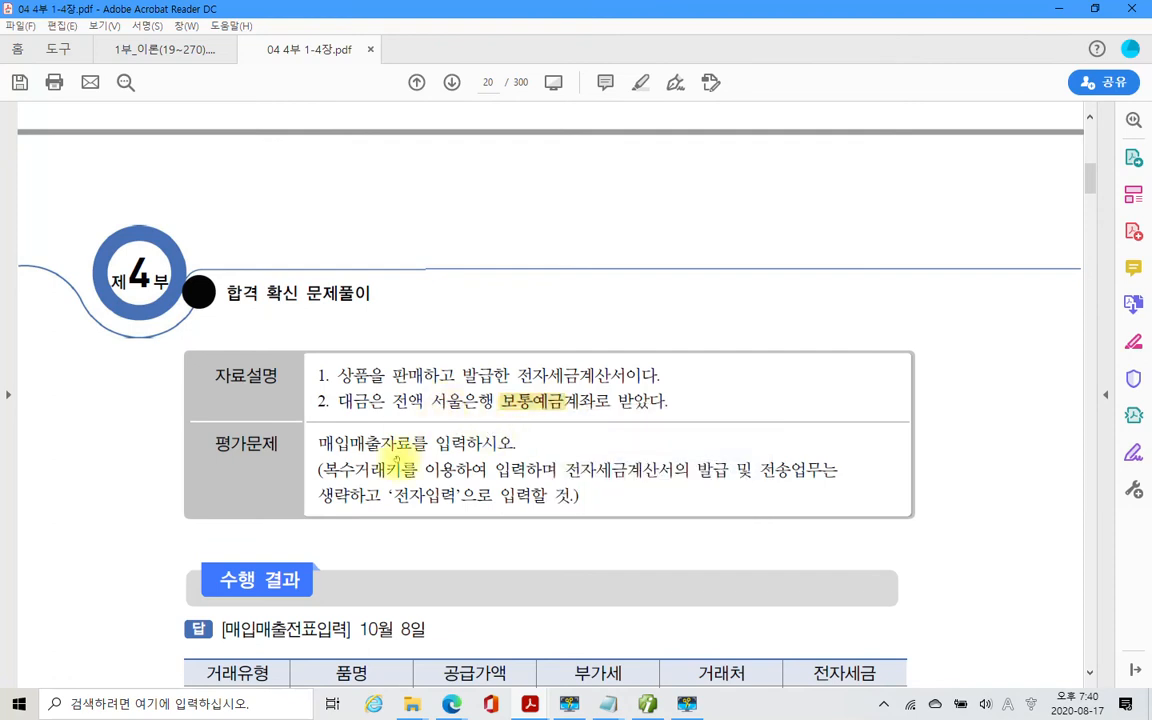
Review task 4's instructions and pick out the issue date 2020.10.8 on its tax invoice.
scroll(396, 460, "down", 1)
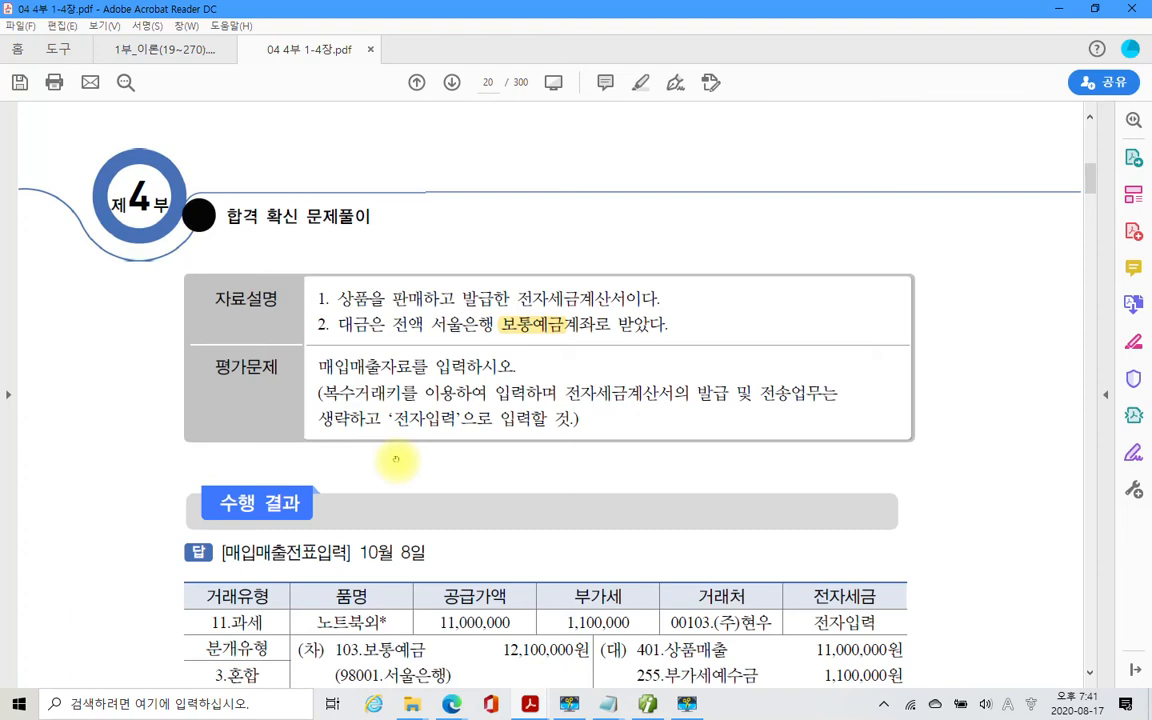
scroll(396, 460, "up", 10)
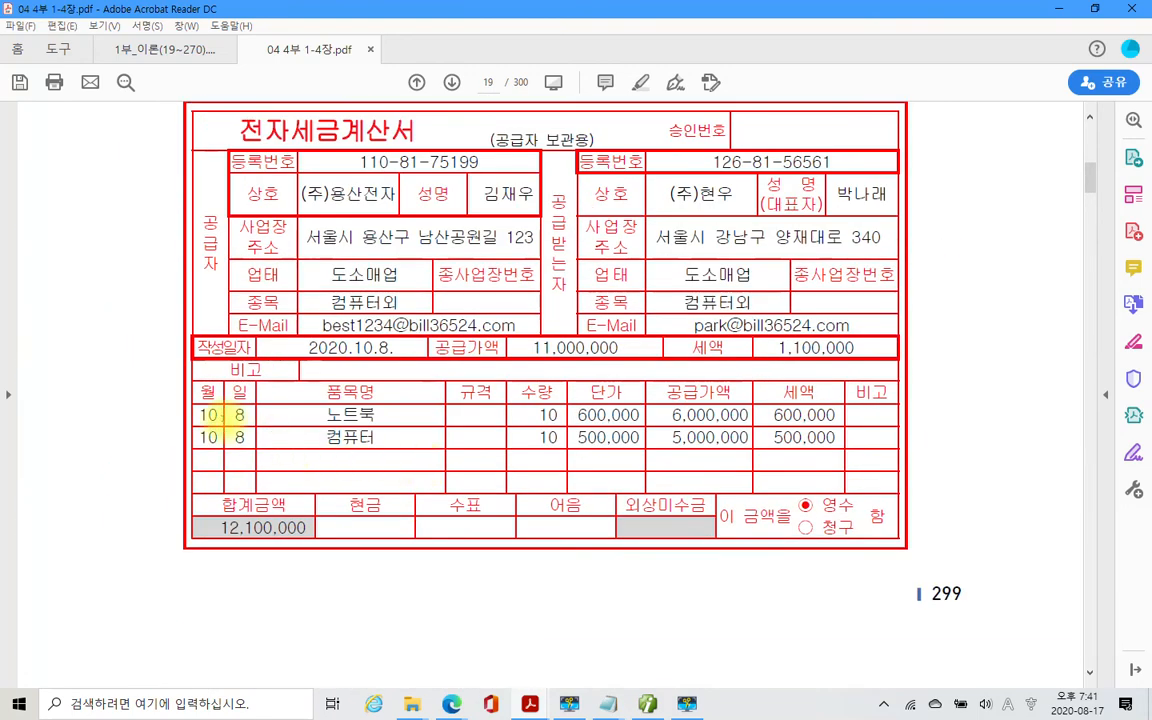
left_click_drag(297, 350, 390, 352)
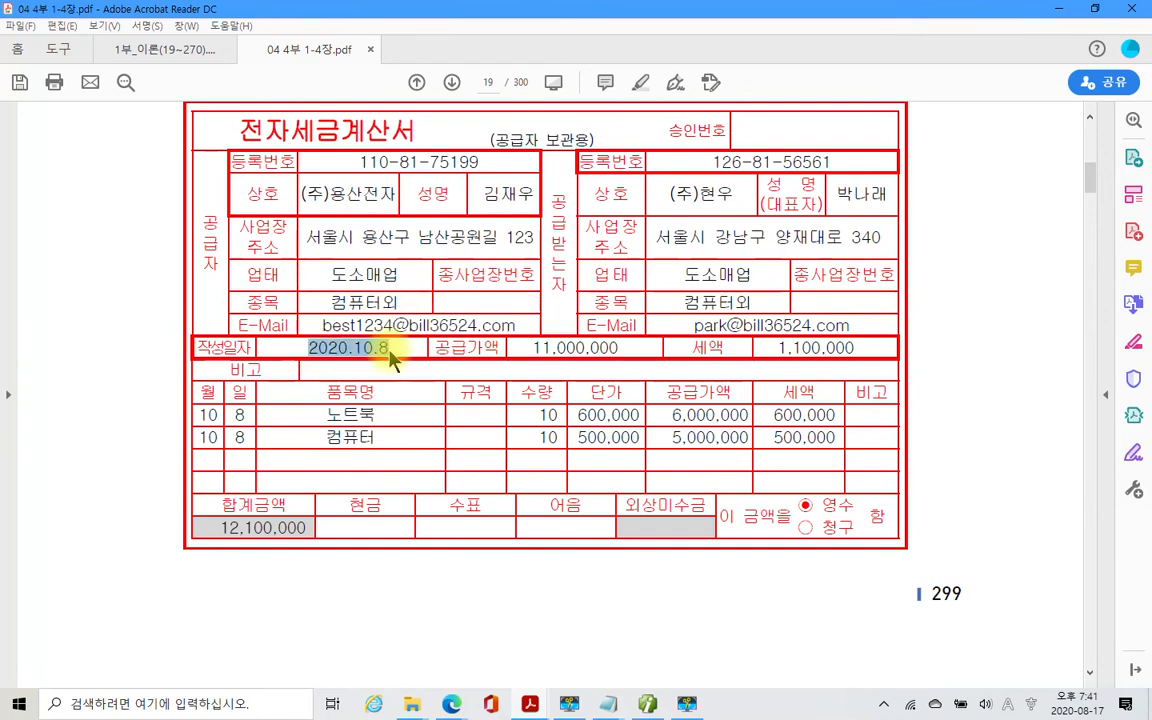
right_click(390, 352)
left_click(862, 632)
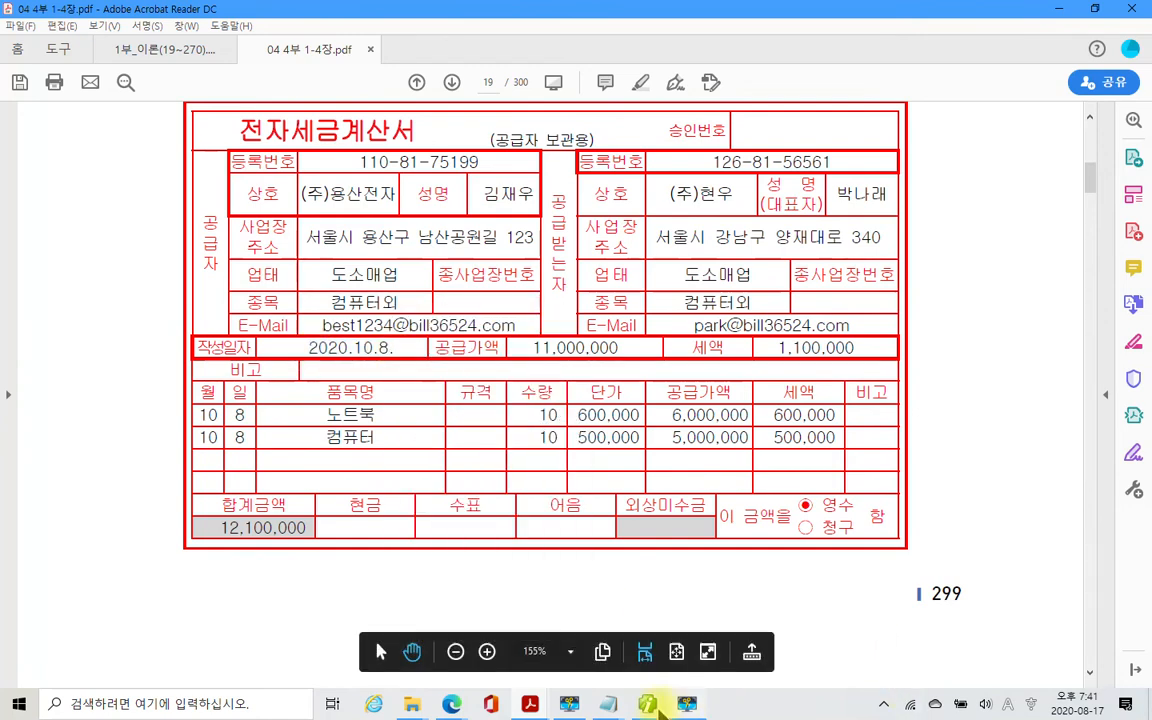
Switch back to the accounting program and set the 매입매출전표입력 date to October 8.
left_click(650, 702)
left_click(168, 117)
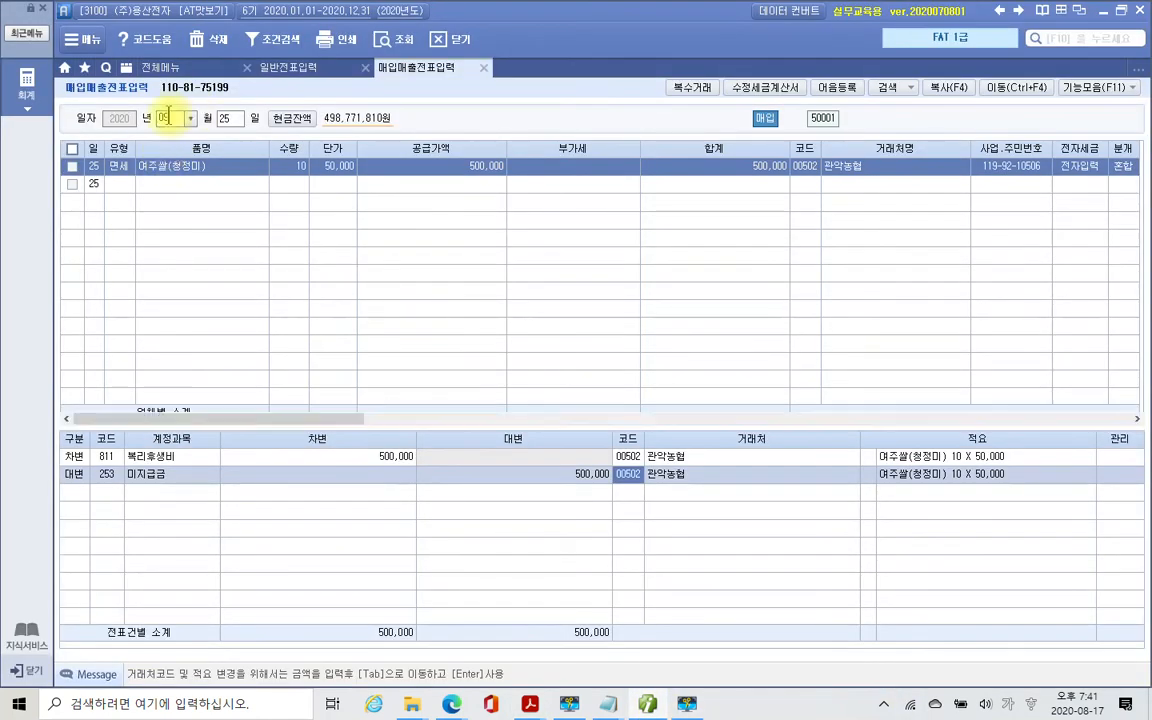
type("10")
key("Return")
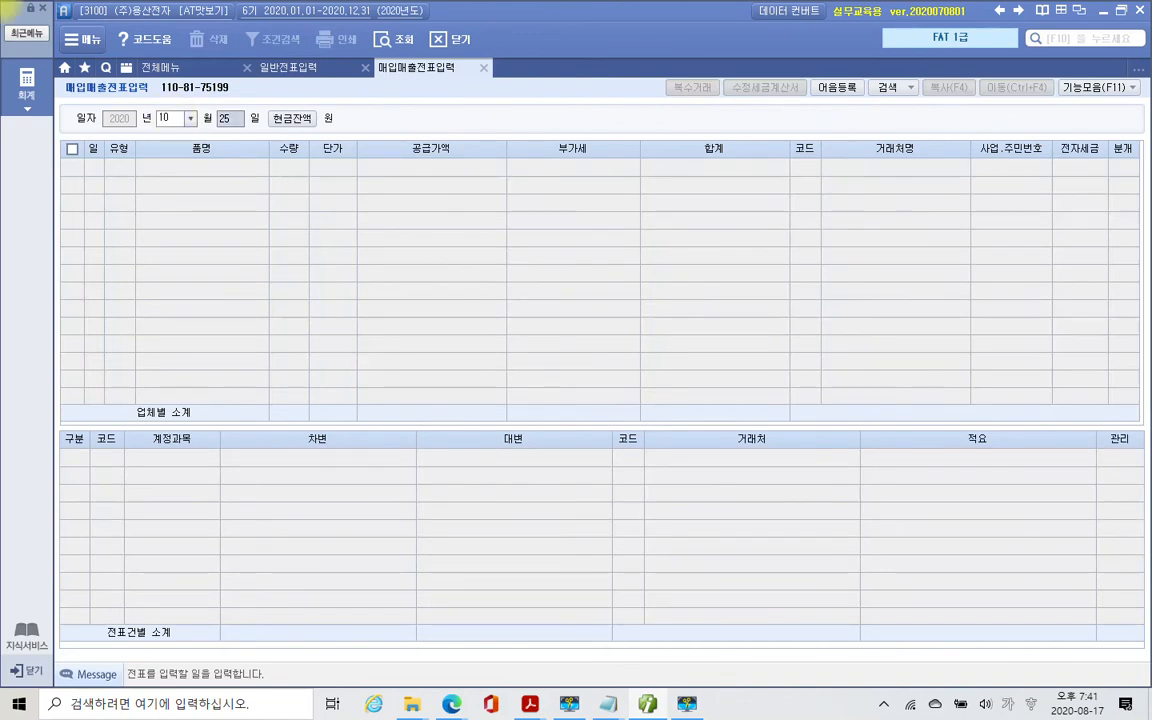
type("08")
key("Return")
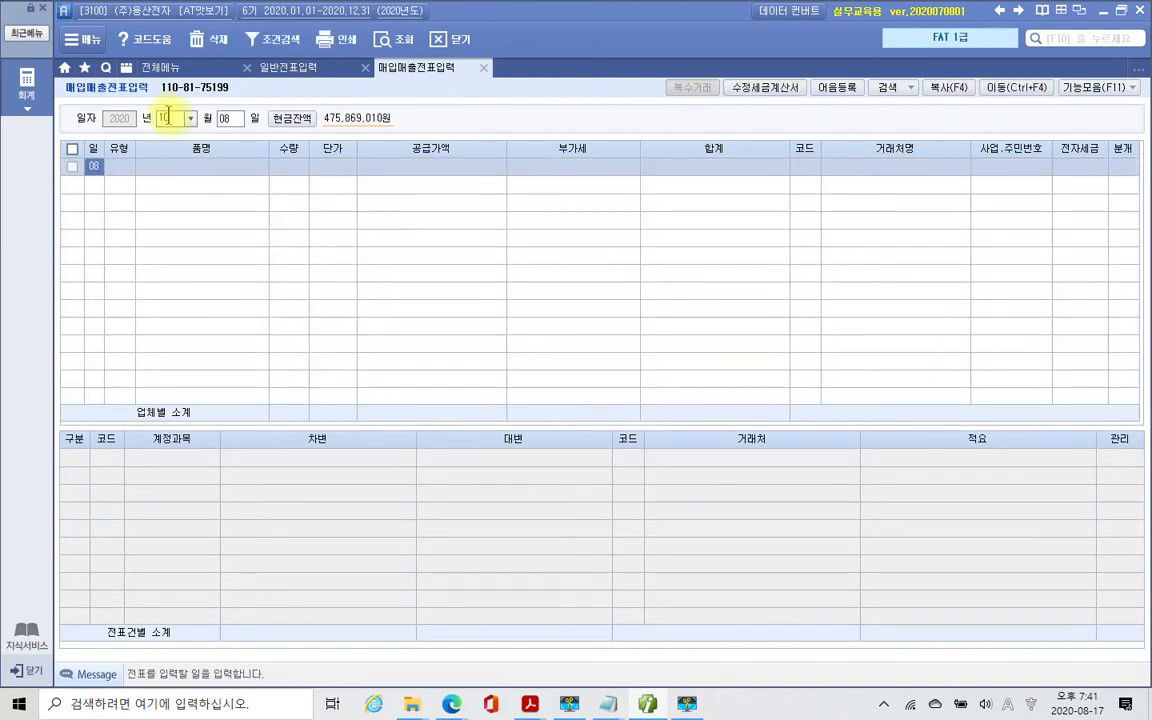
Start a voucher row for day 08 with the sales tax type 11 과세.
key("Return")
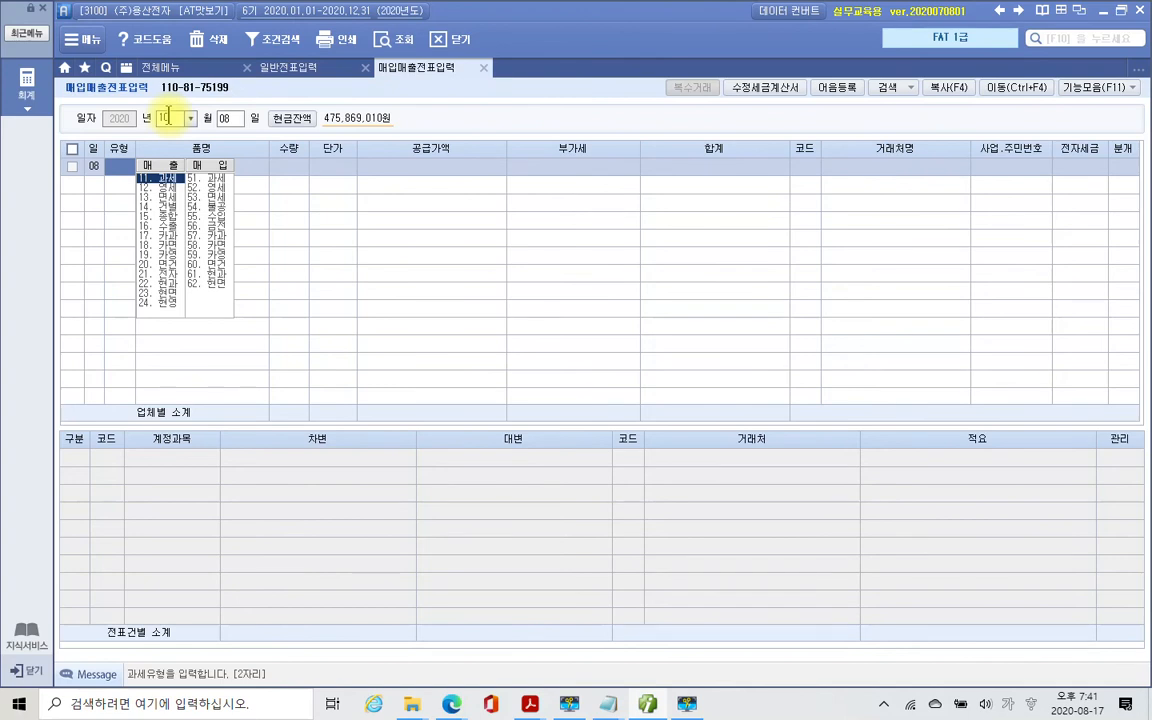
type("11")
key("Return")
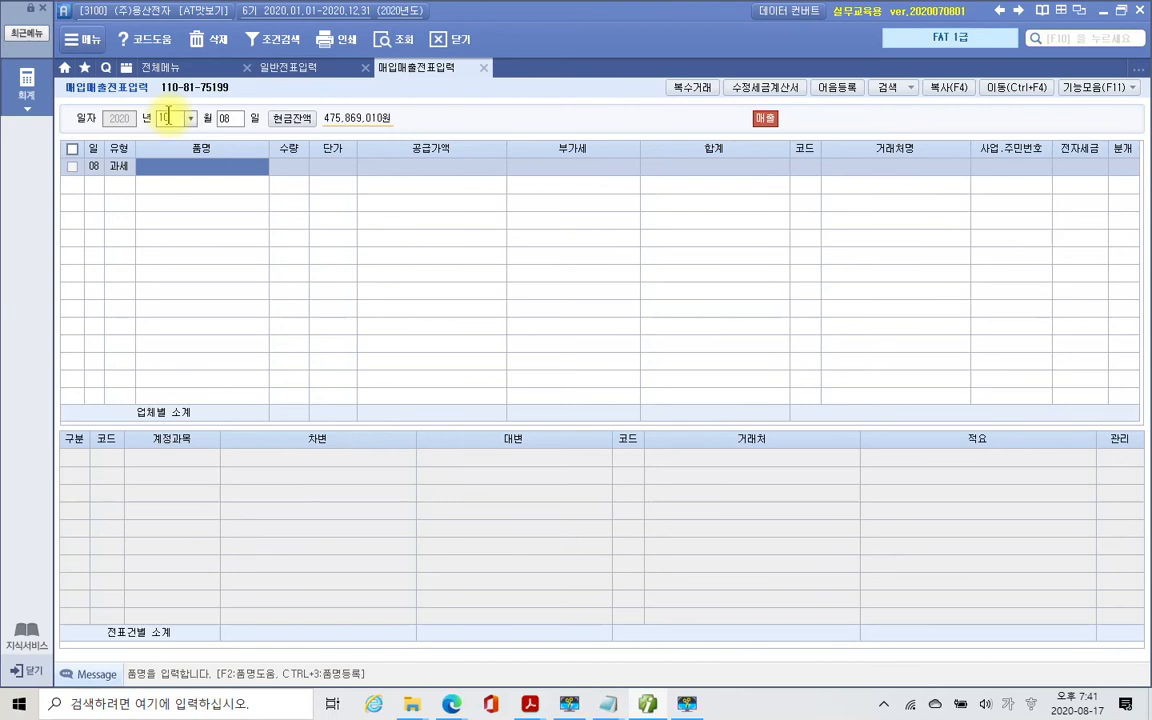
Circle the 복수거래 command, clear the marking, and open the 복수거래 window for the October 8 sale.
mouse_move(675, 143)
left_mouse_down()
mouse_move(644, 92)
mouse_move(638, 142)
mouse_move(661, 168)
mouse_move(684, 55)
left_mouse_up()
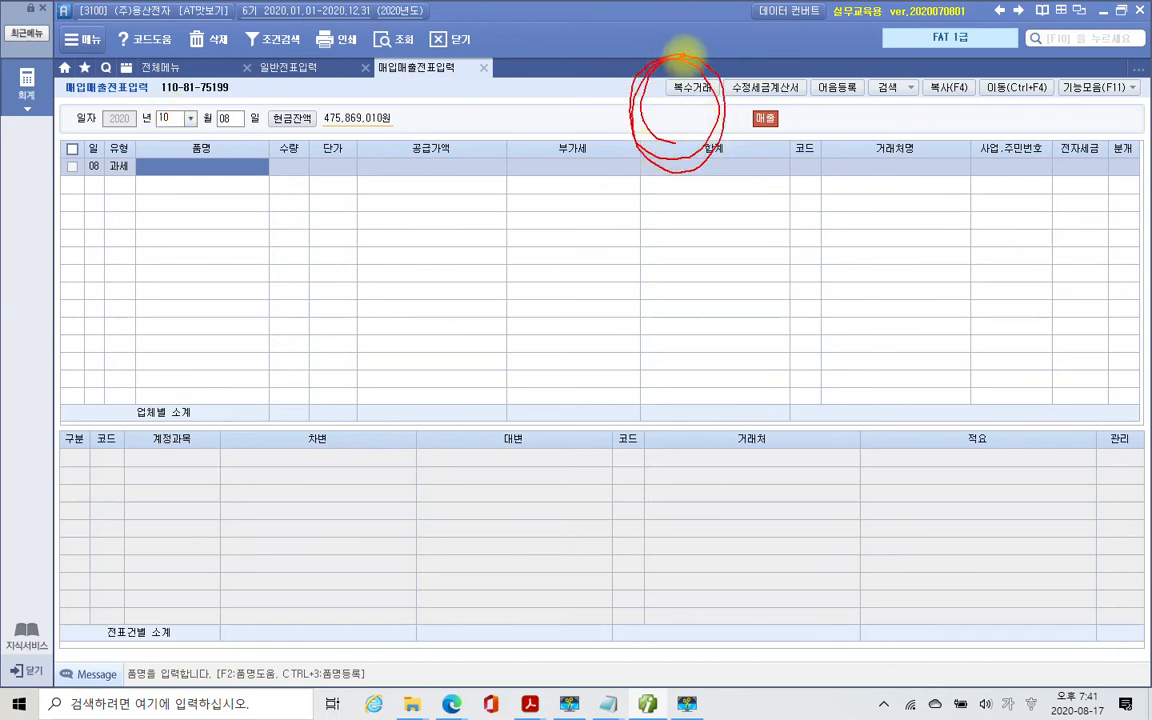
key("Escape")
left_click(686, 101)
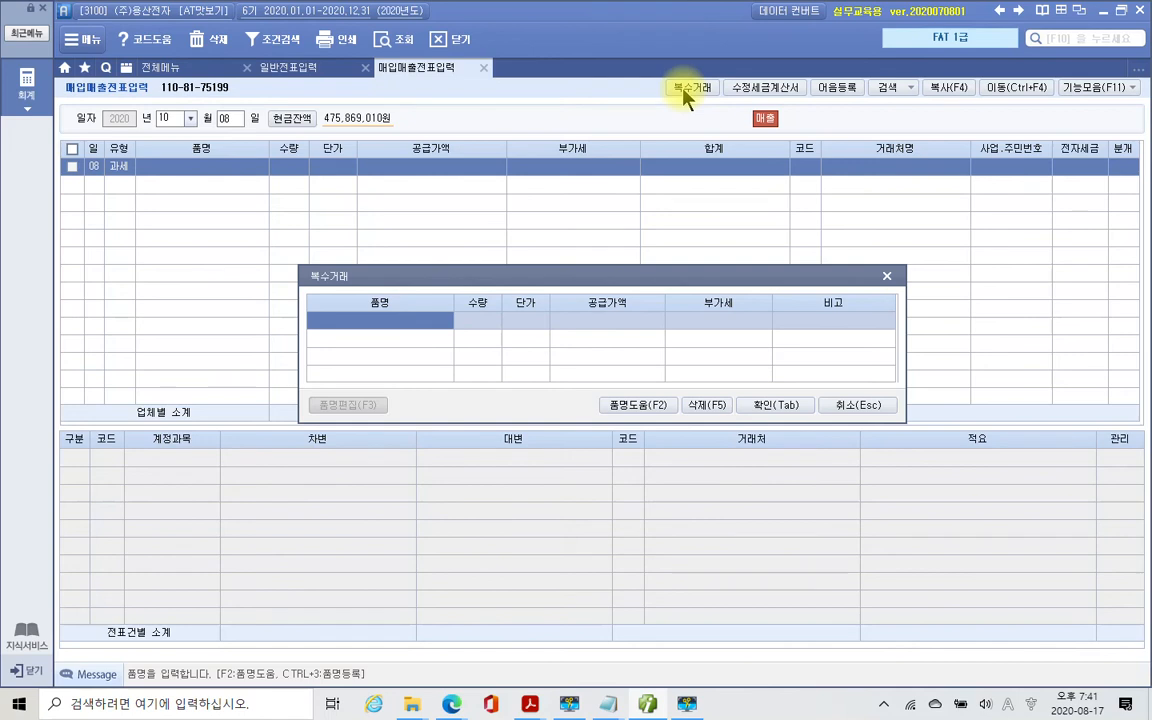
type("s")
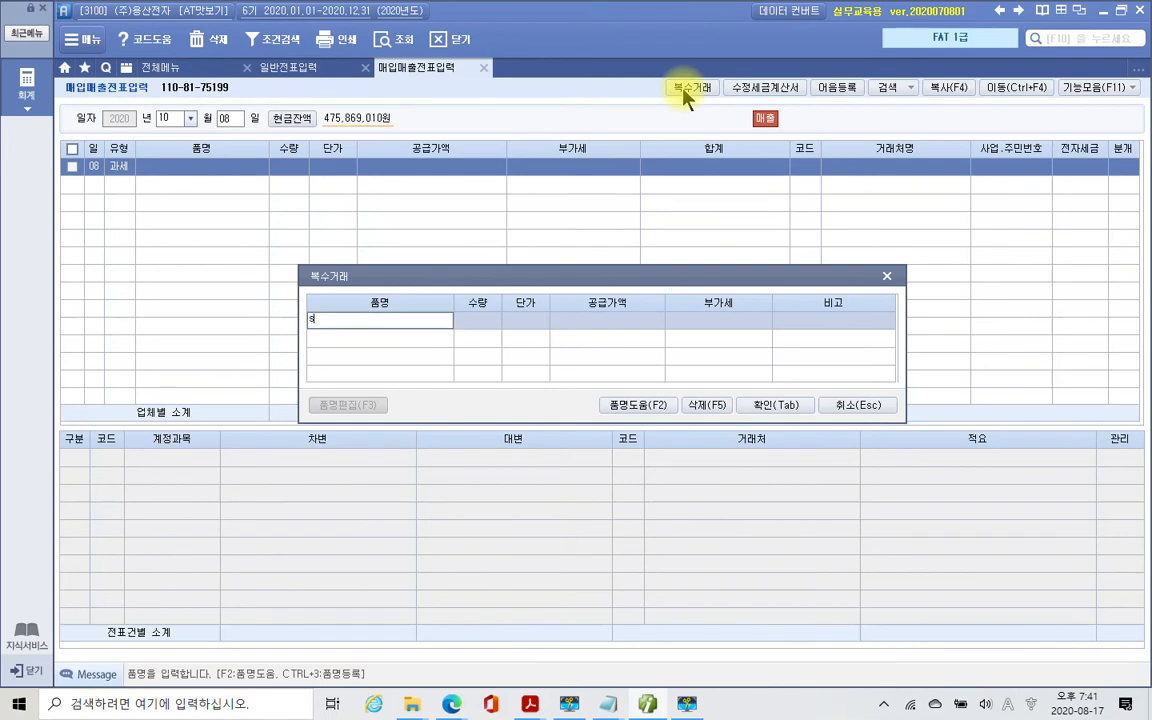
type("hxmqnr")
key("Return")
key("Left")
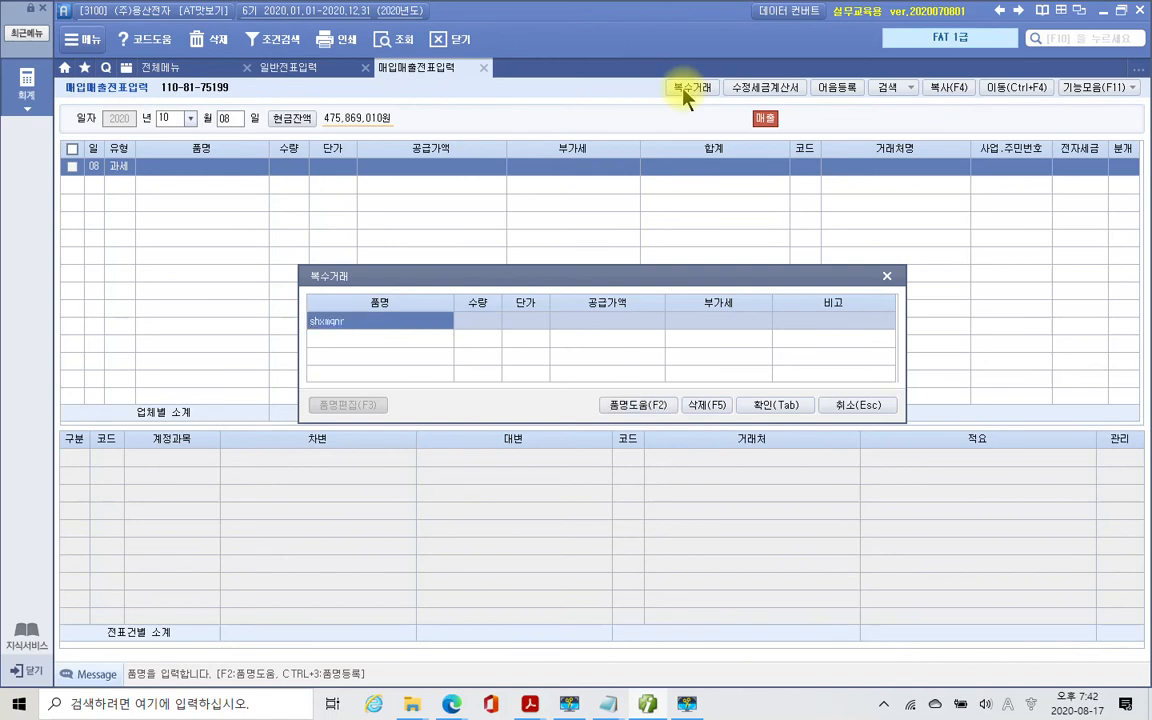
Enter 노트북 as the first 복수거래 item with quantity 10 and unit price 600,000.
key("Hangul")
type("노")
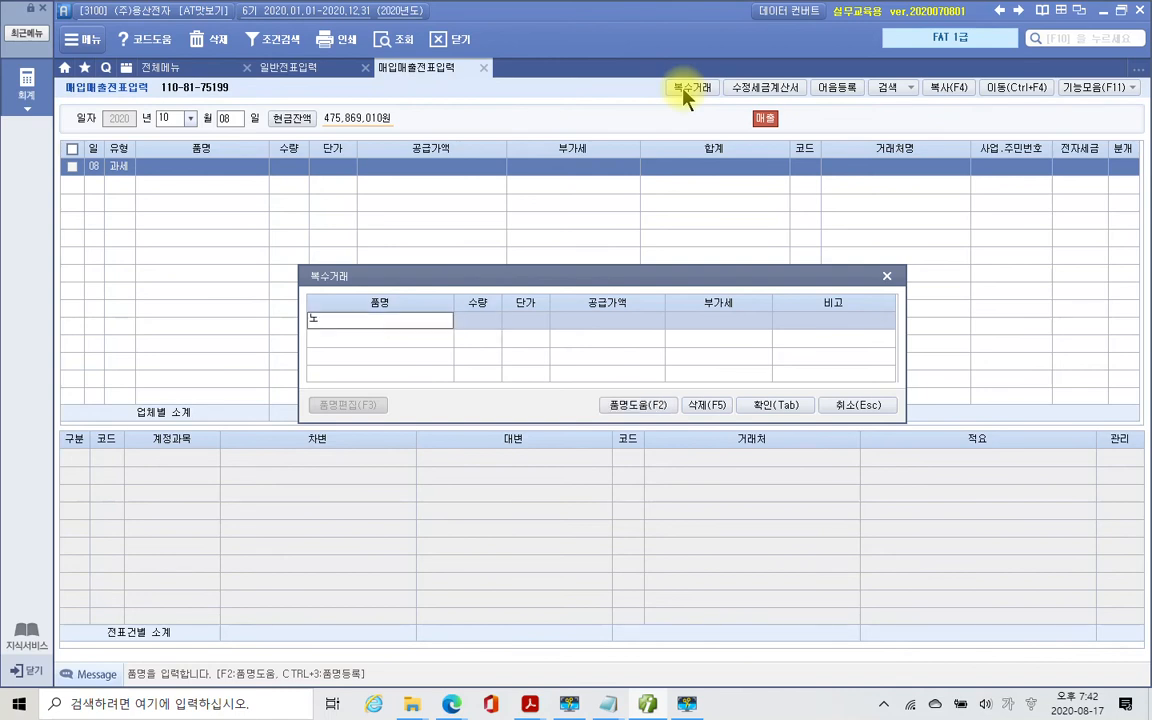
type("트북")
key("Return")
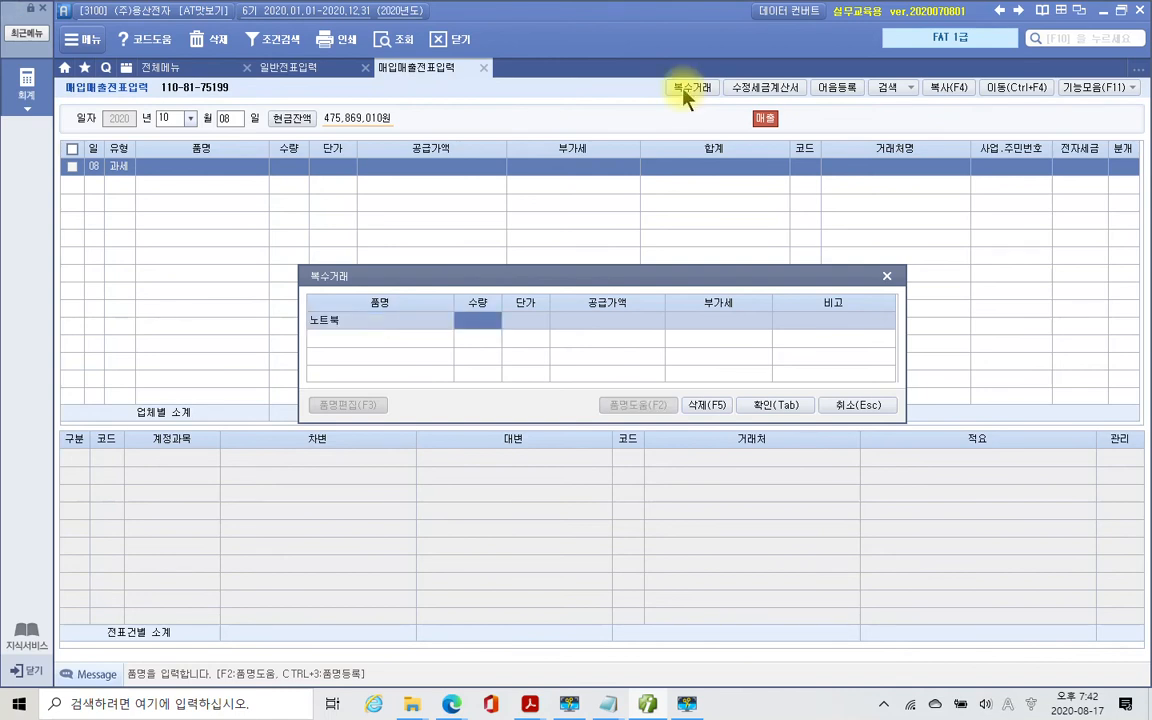
type("10")
key("Return")
type("6000000")
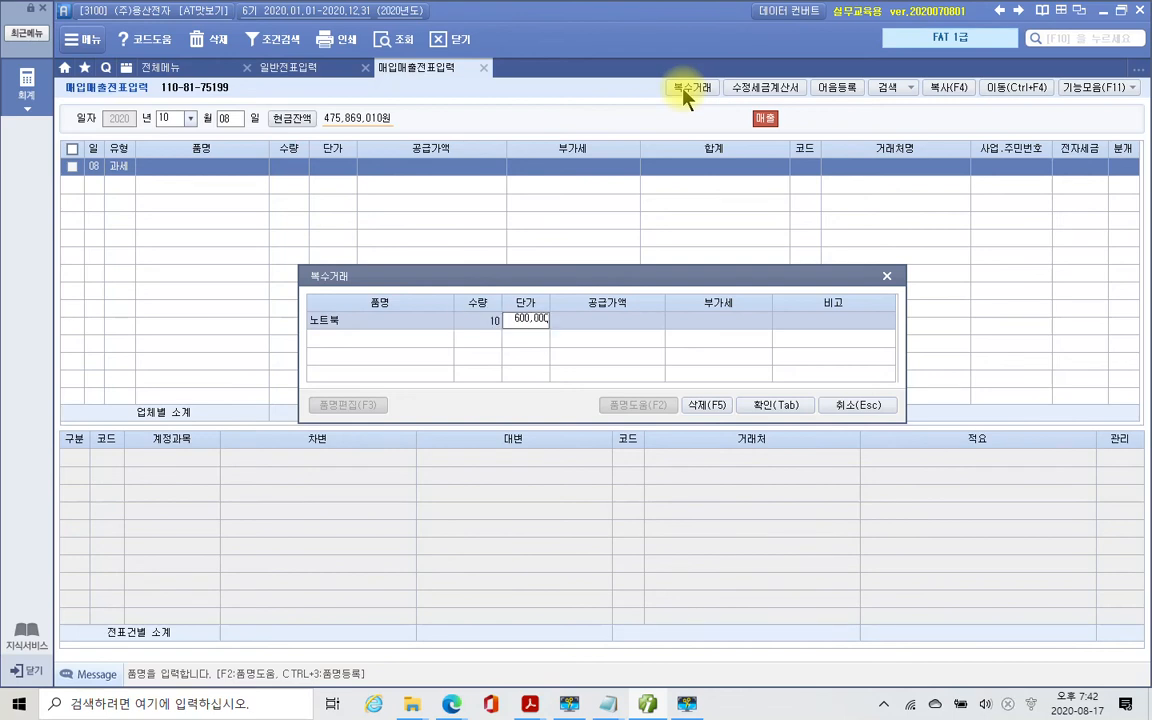
key("Return")
key("Return")
key("Return")
key("Return")
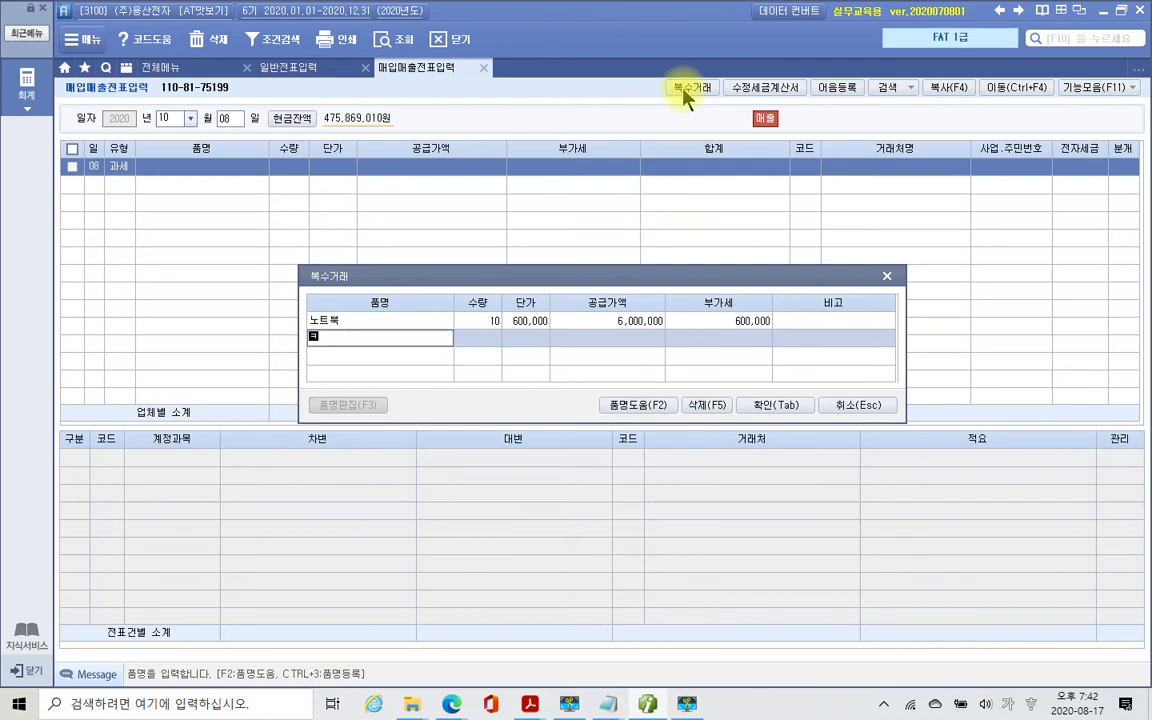
Add 컴퓨터 as the second item with quantity 10 and unit price 500,000, and confirm the 복수거래 entries.
type("컴퓨터")
key("Return")
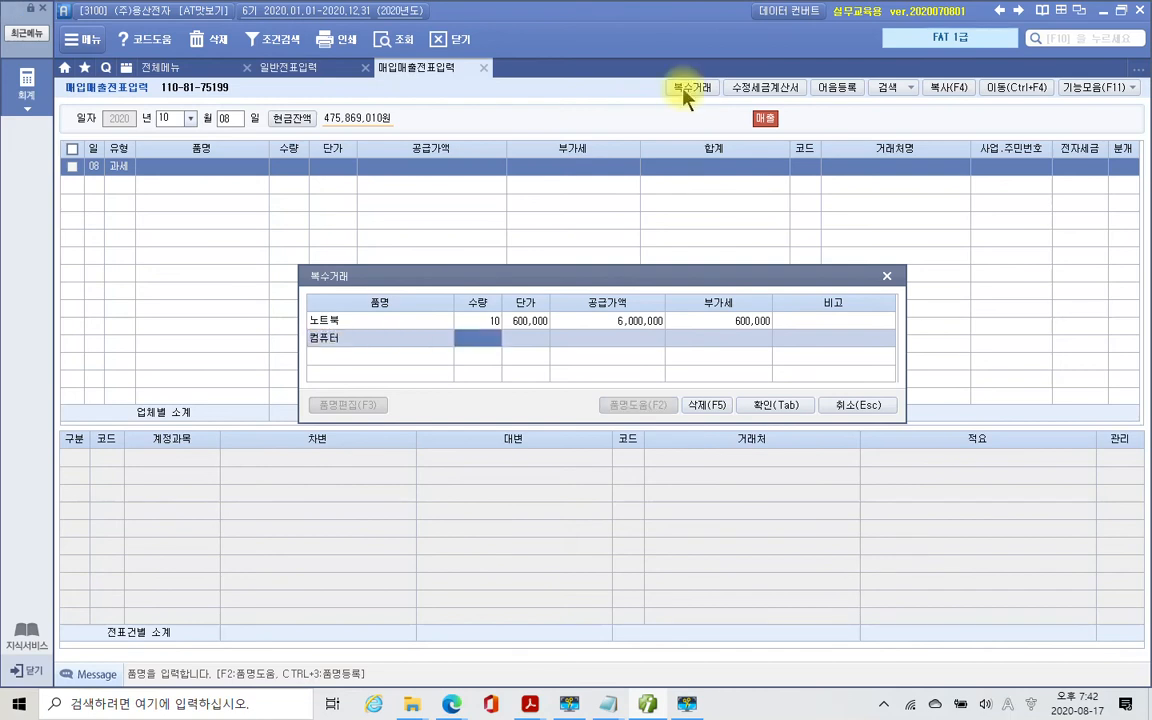
type("10")
key("Return")
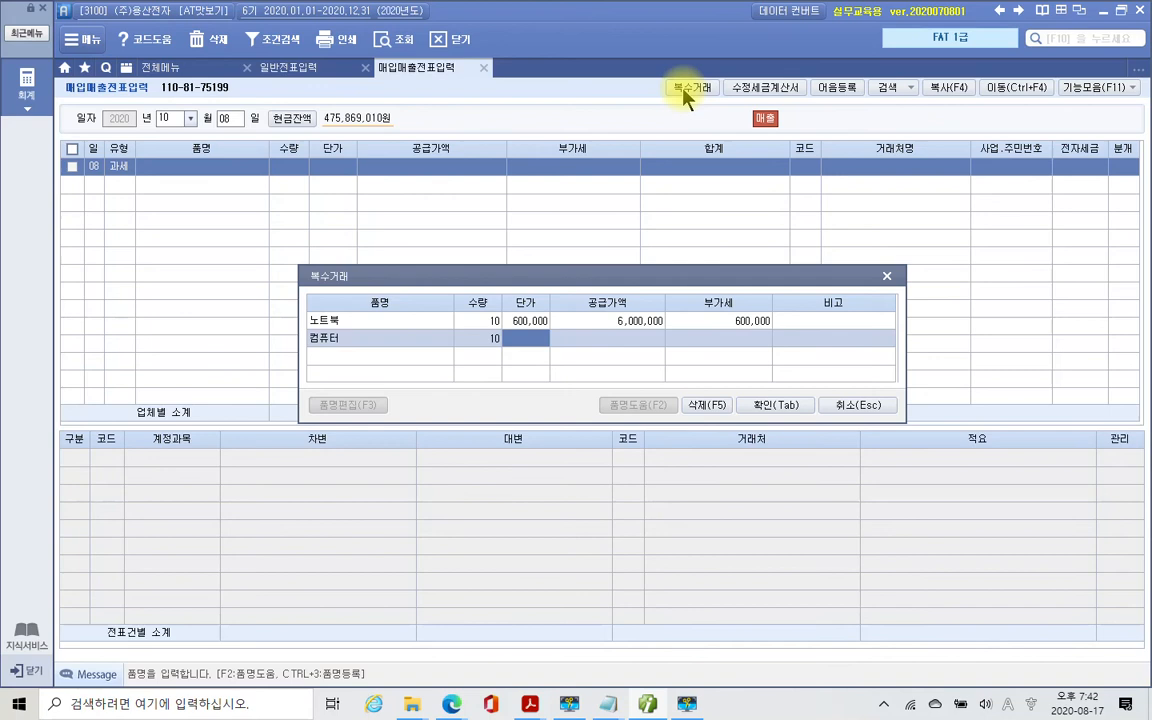
type("5000000")
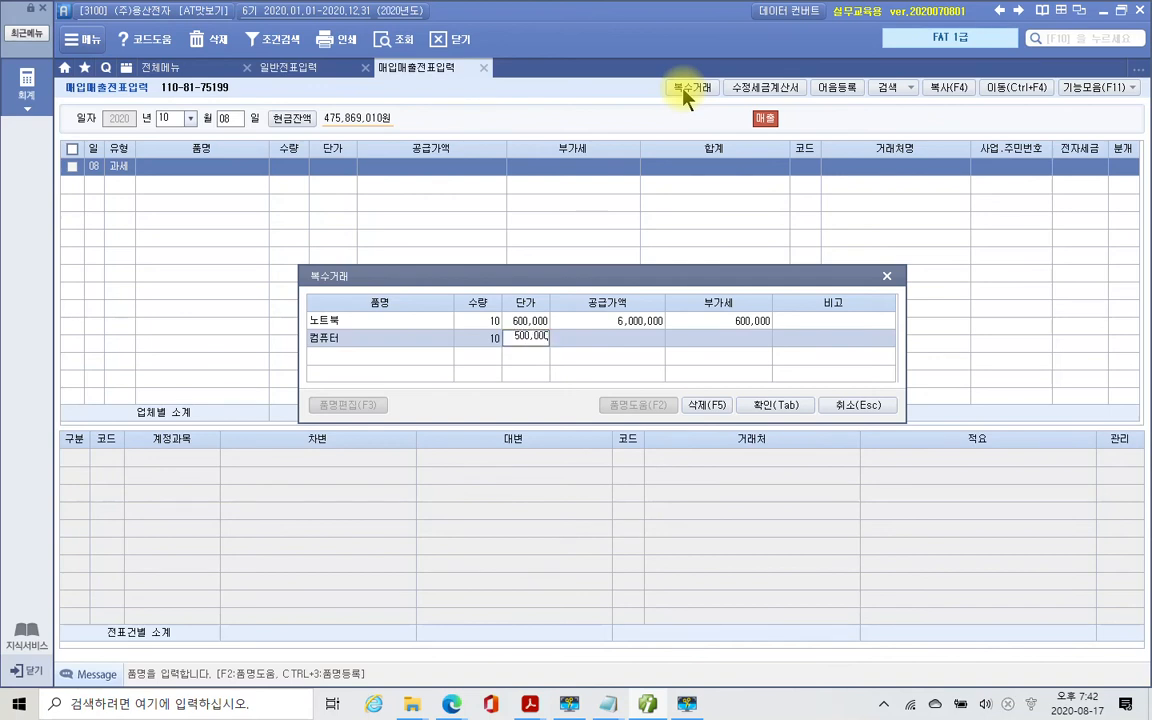
key("Return")
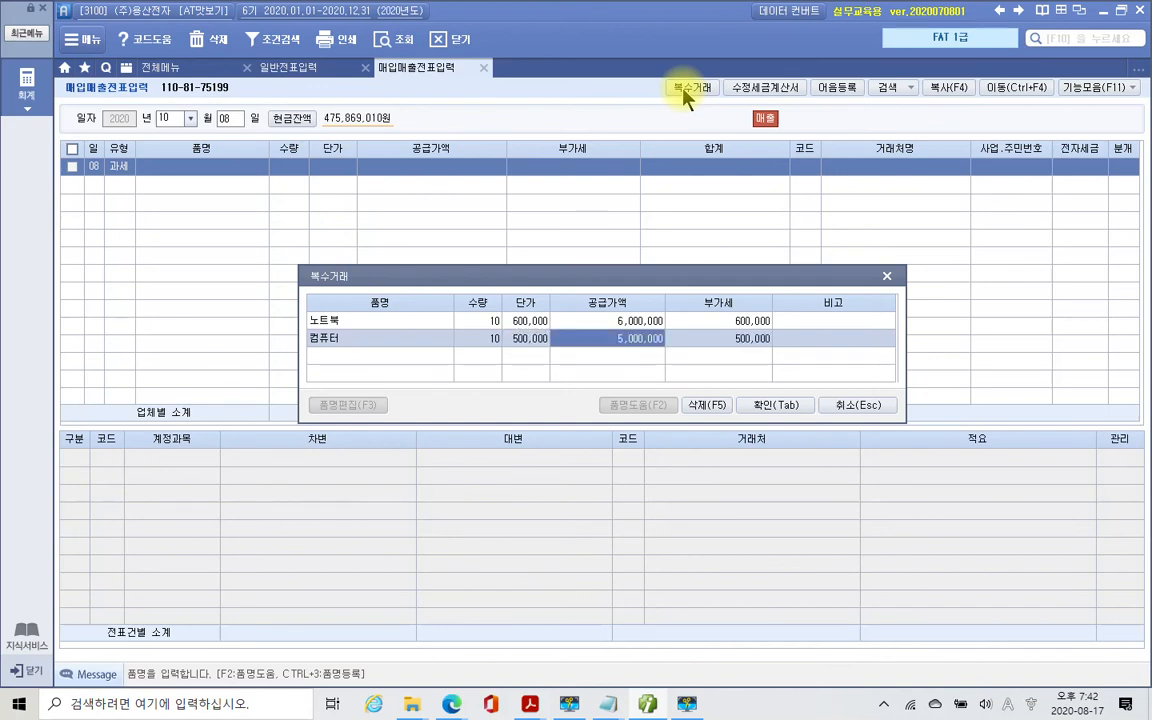
left_click(782, 408)
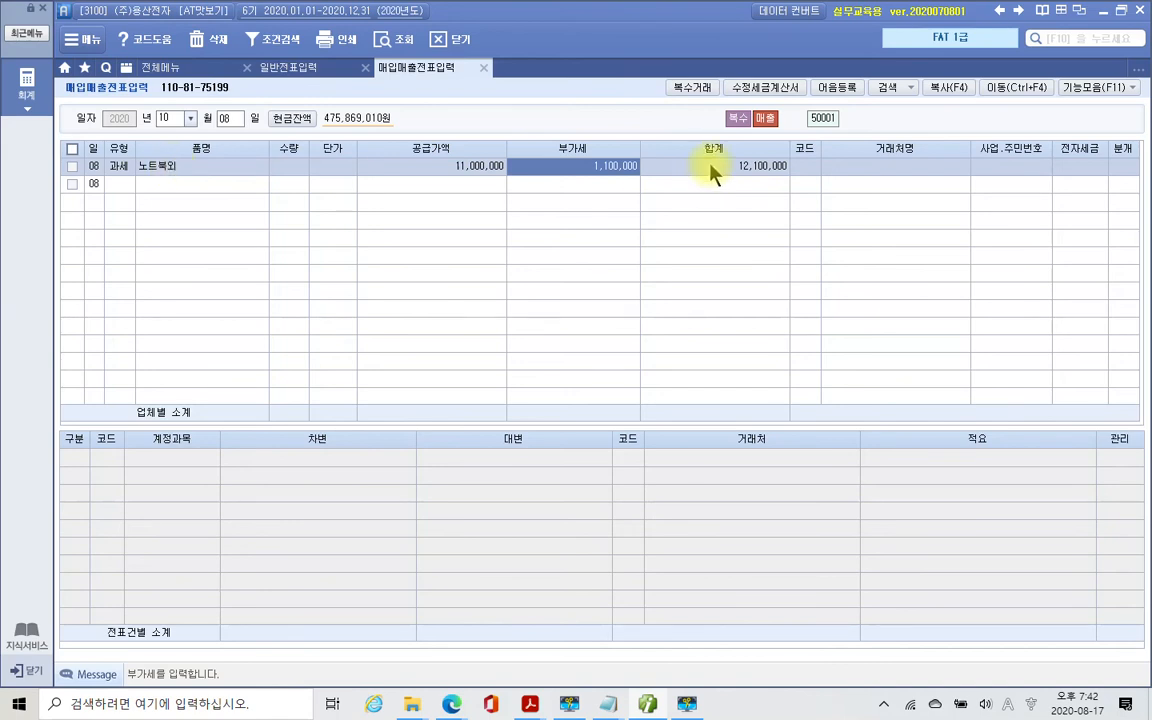
Set the October 8 sale's 거래처 to (주)현우.
left_click_drag(659, 158, 803, 190)
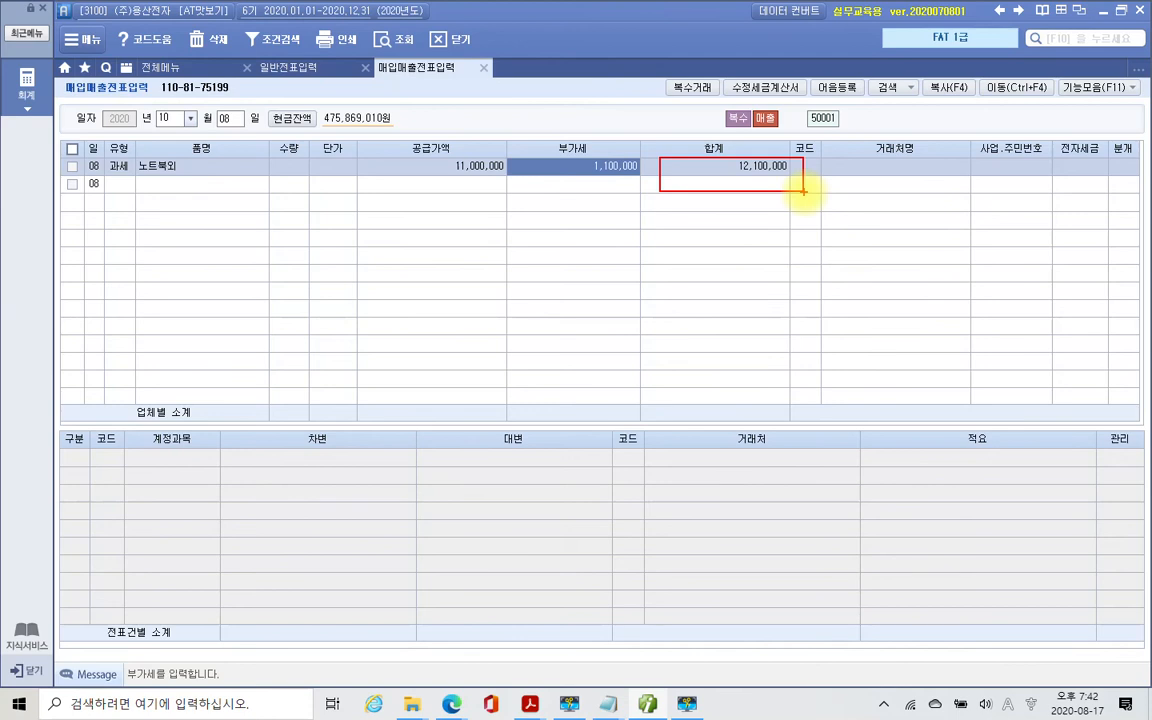
key("Escape")
left_click(797, 167)
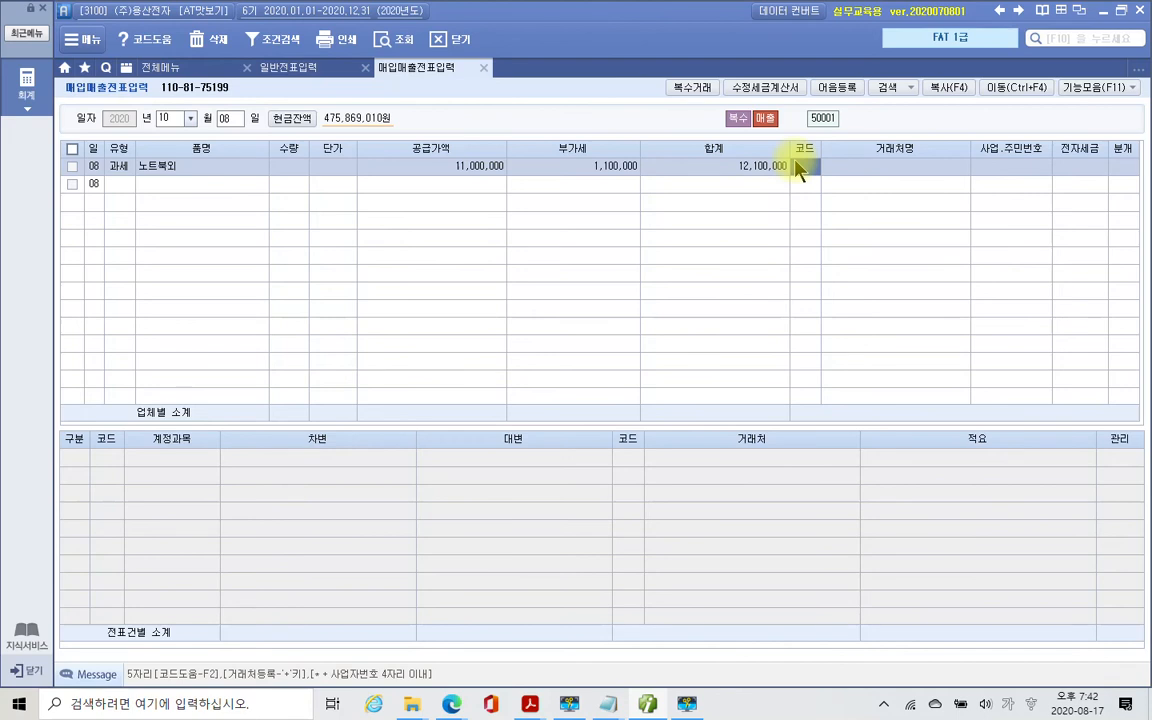
type("현우")
key("Return")
key("Return")
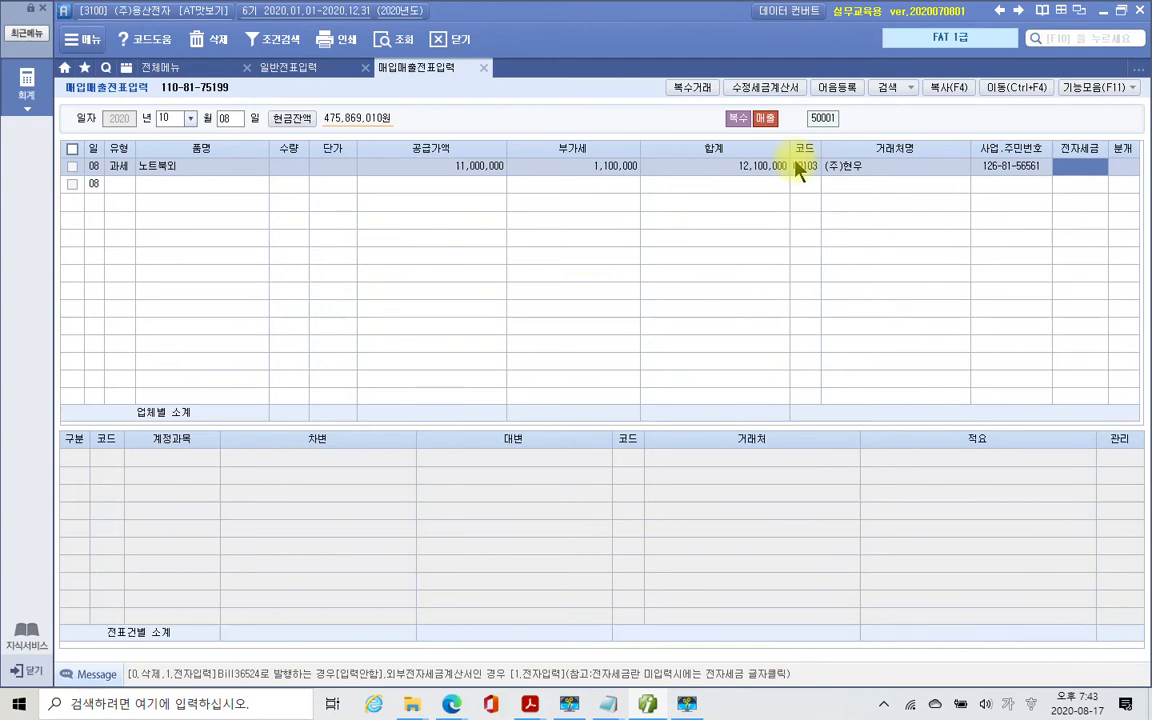
Set the sale's 전자세금 to 전자입력 and its 분개 type to 3 혼합.
type("1")
key("Return")
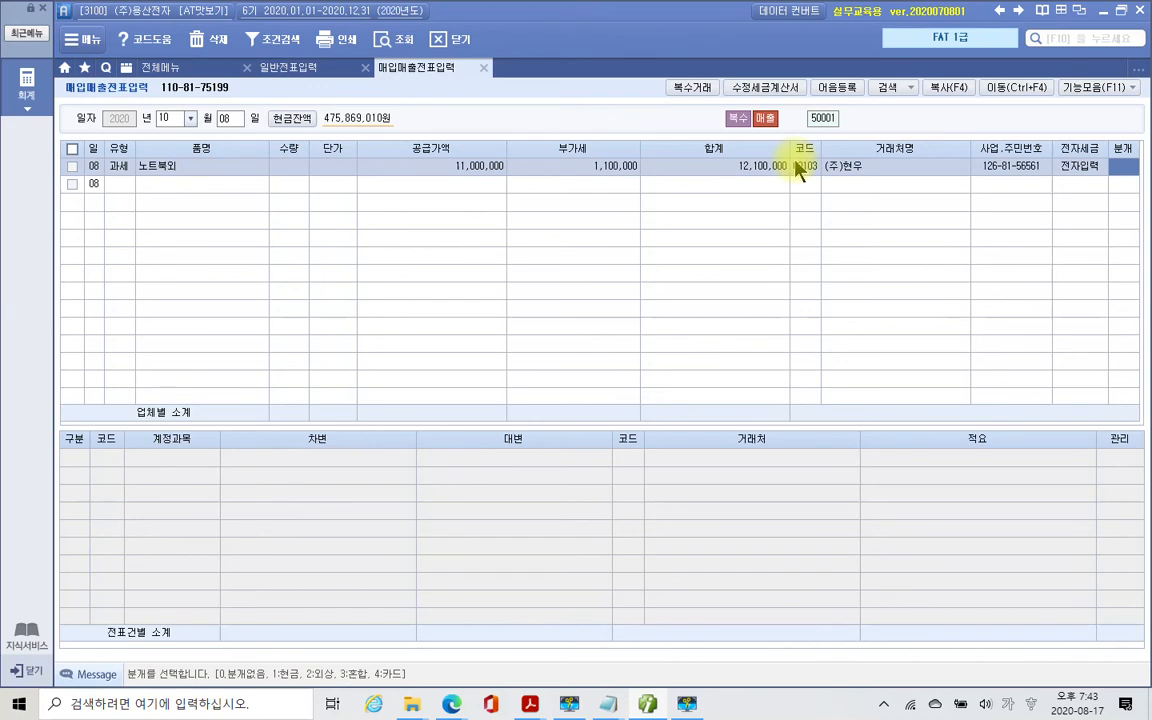
type("3")
key("Return")
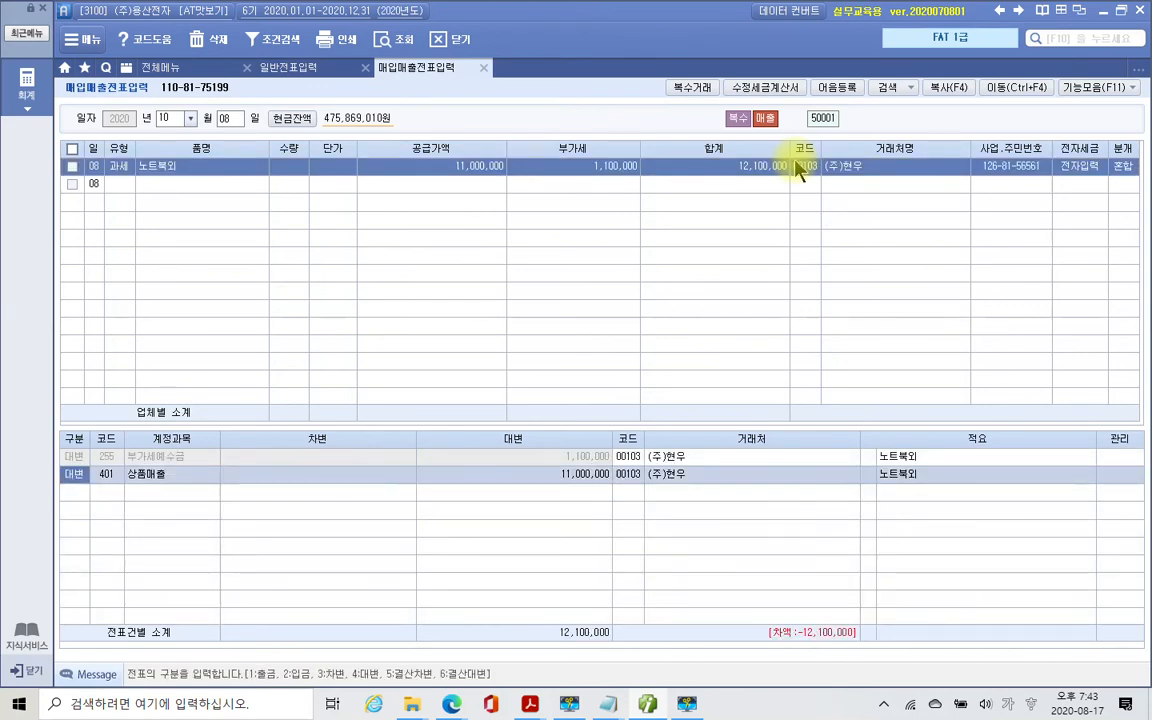
Add a debit (차변) line for account 103 보통예금 with 12,100,000 below the two credit lines.
left_click(112, 458)
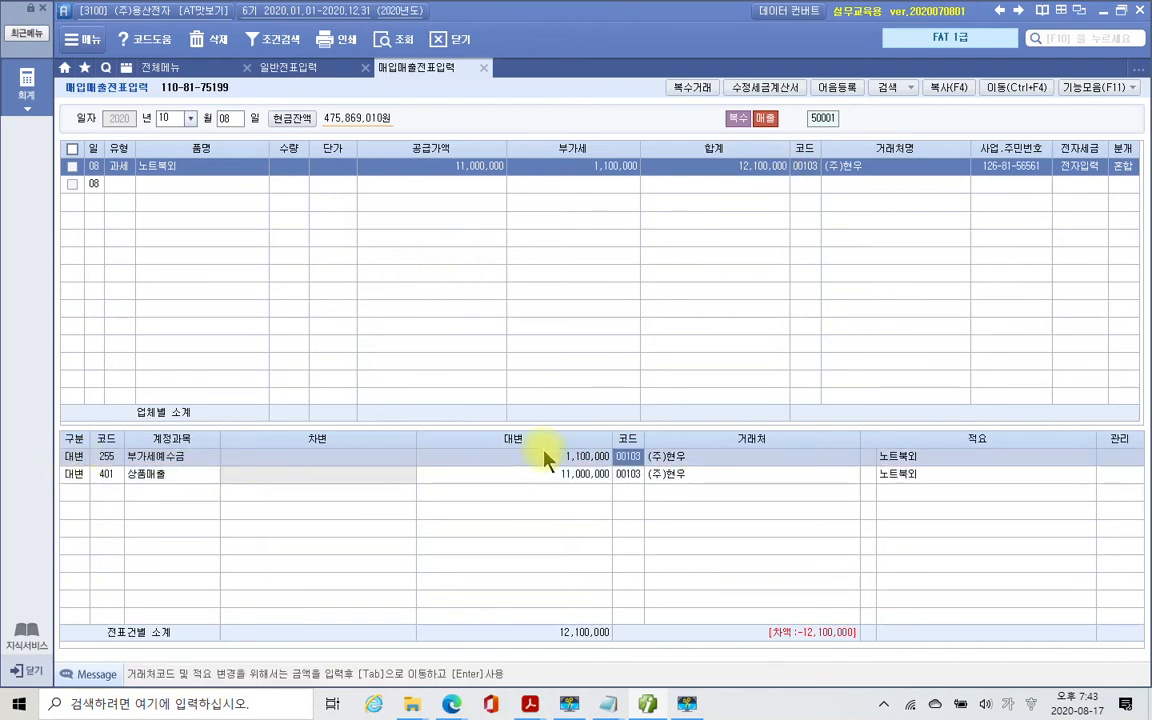
left_click(74, 475)
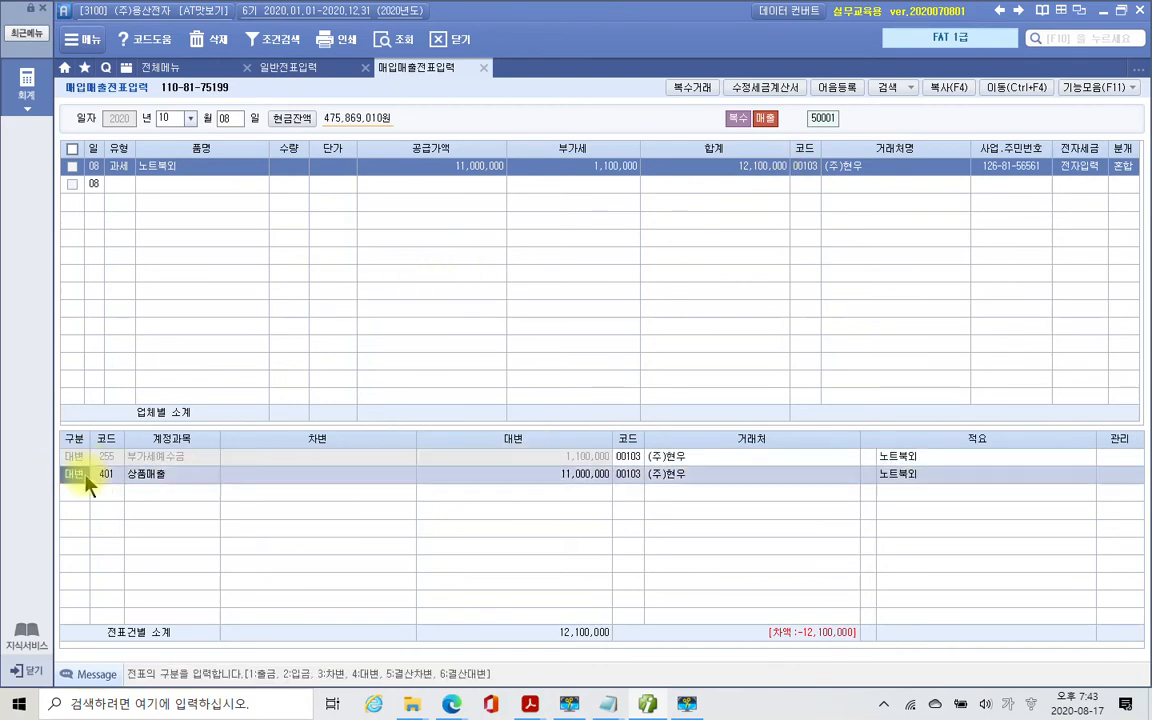
left_click(488, 476)
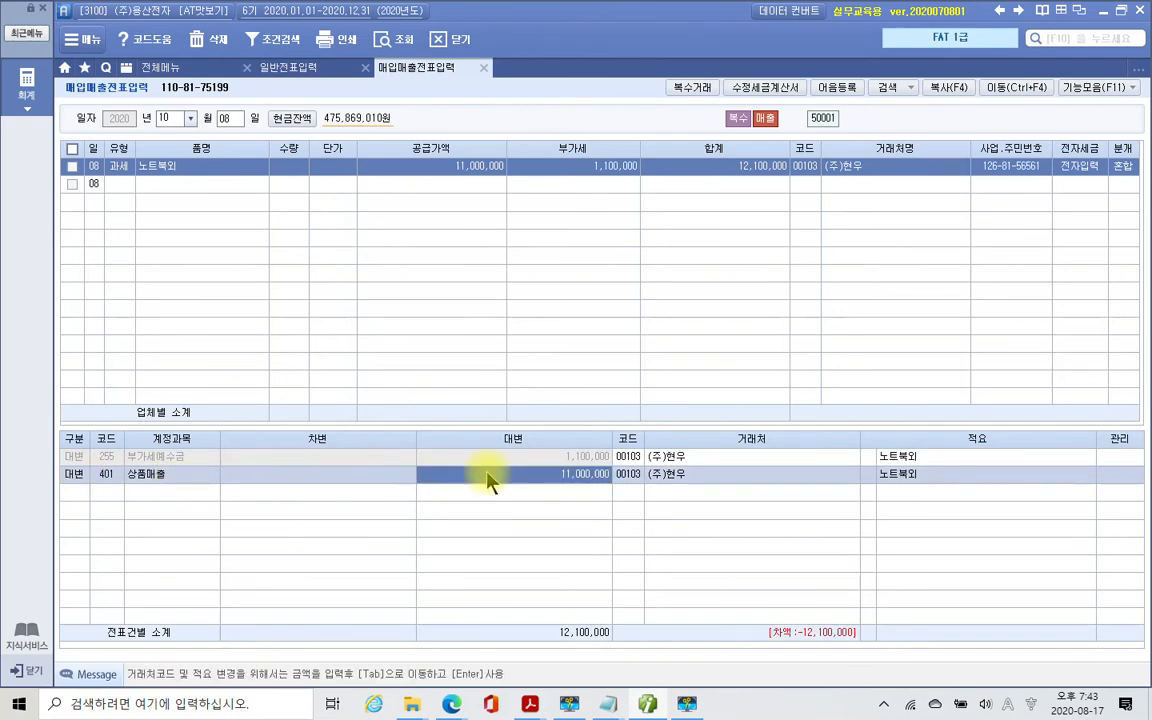
left_click(512, 460)
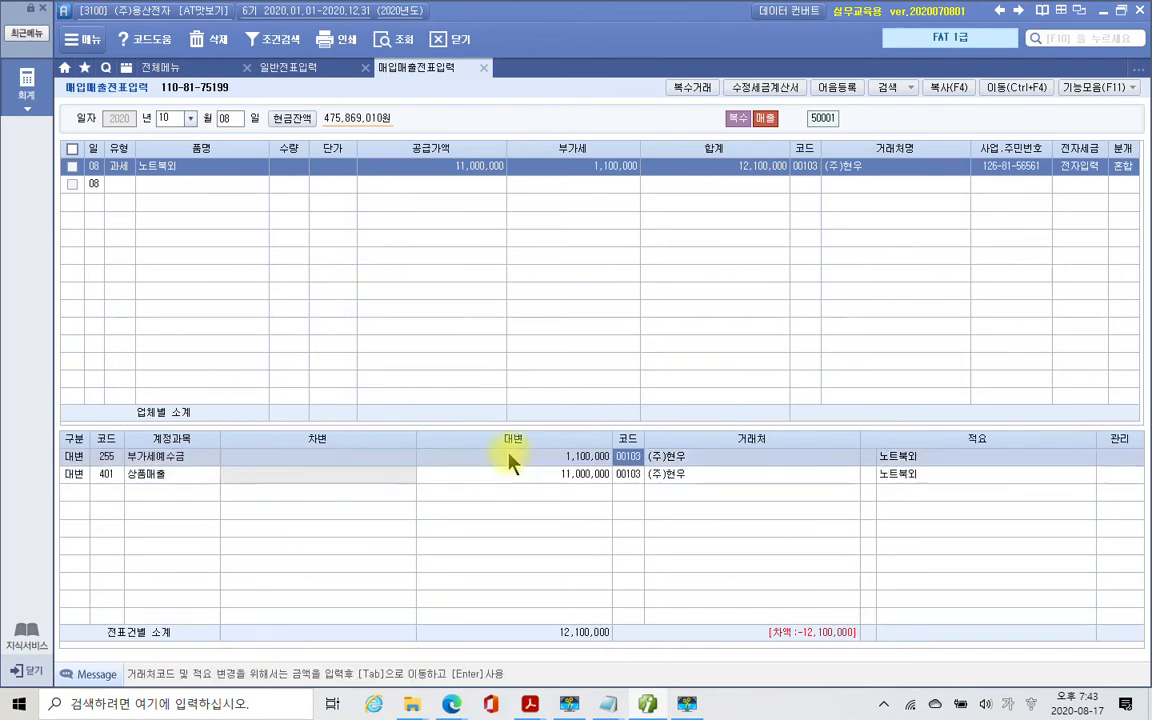
left_click(78, 491)
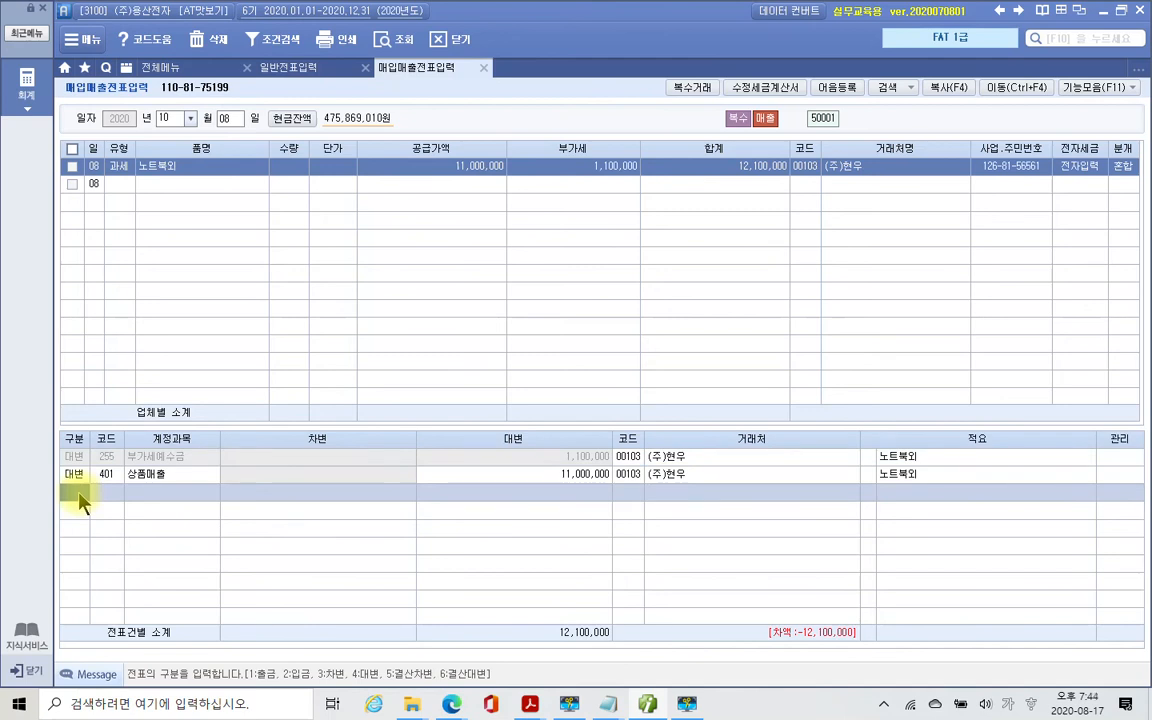
type("3")
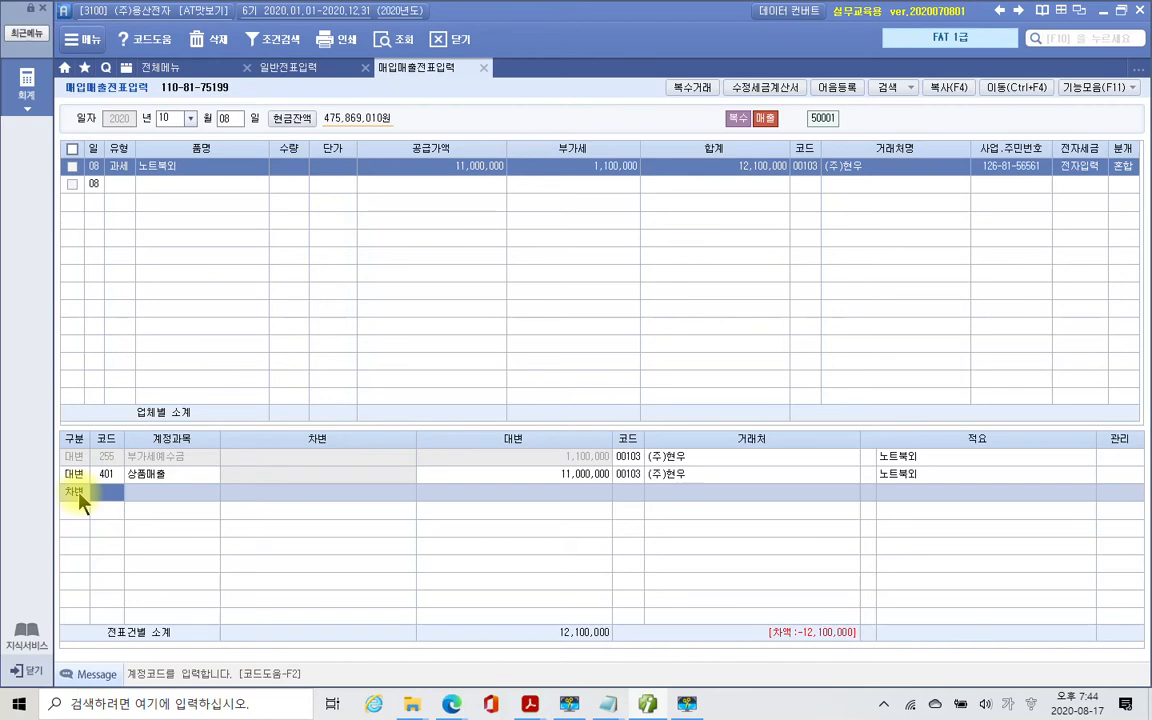
type("103")
key("Return")
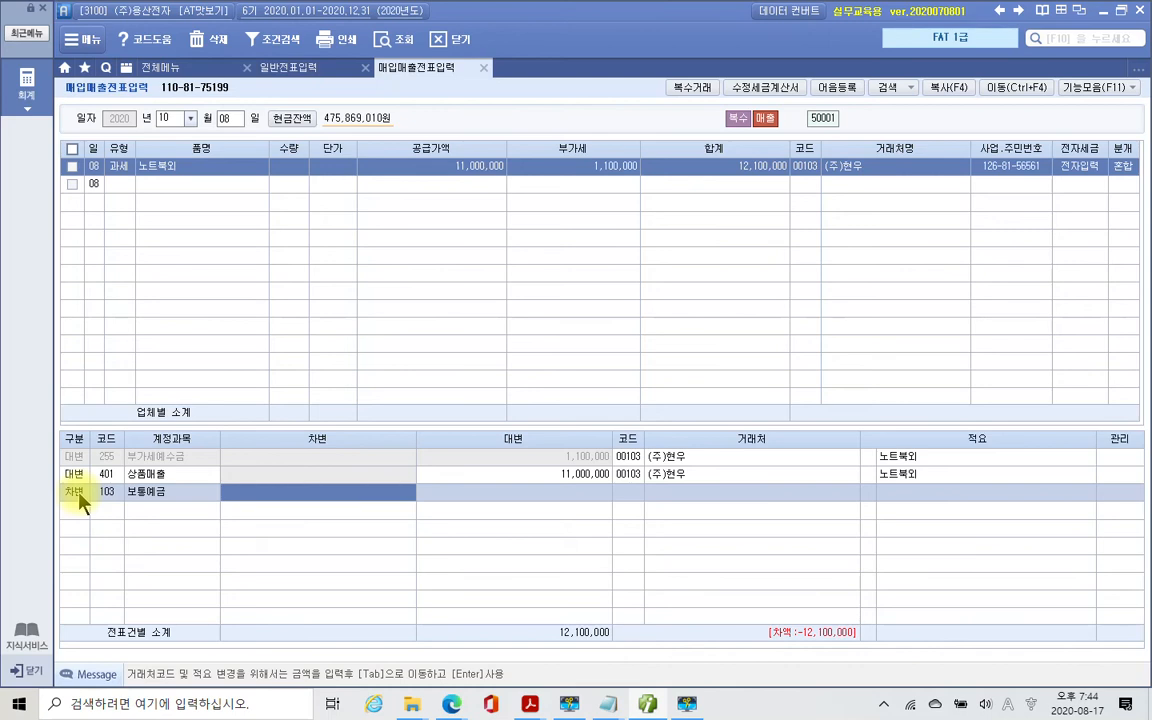
type("12100000")
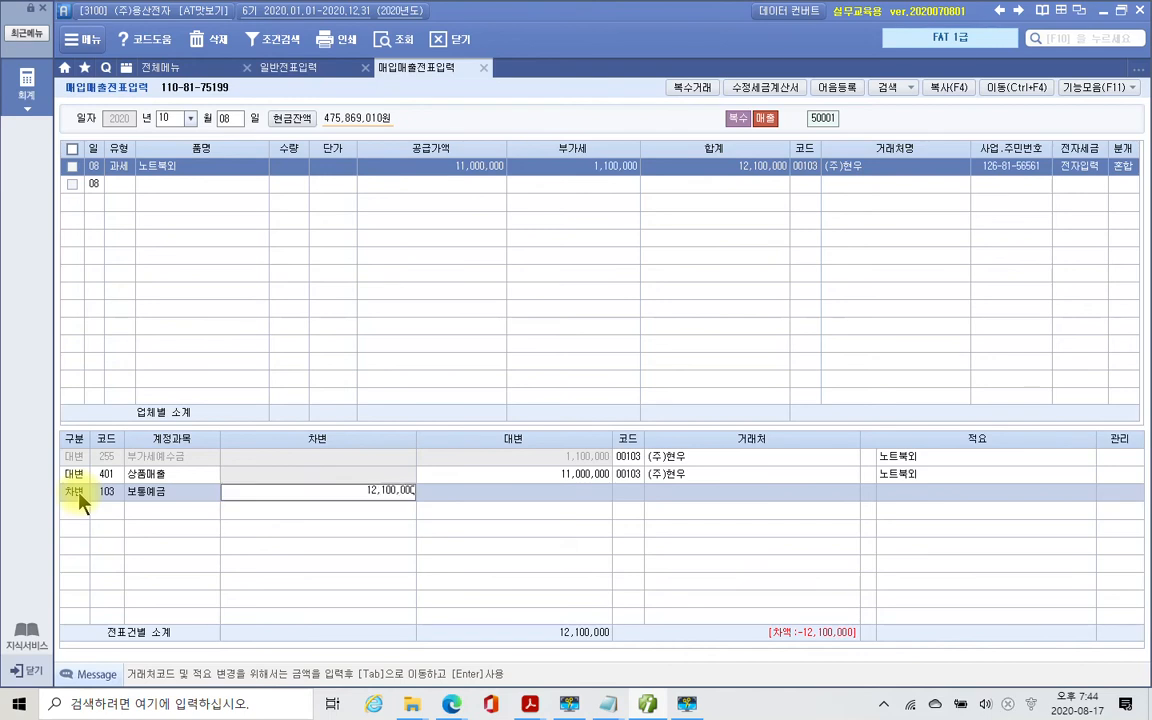
key("Tab")
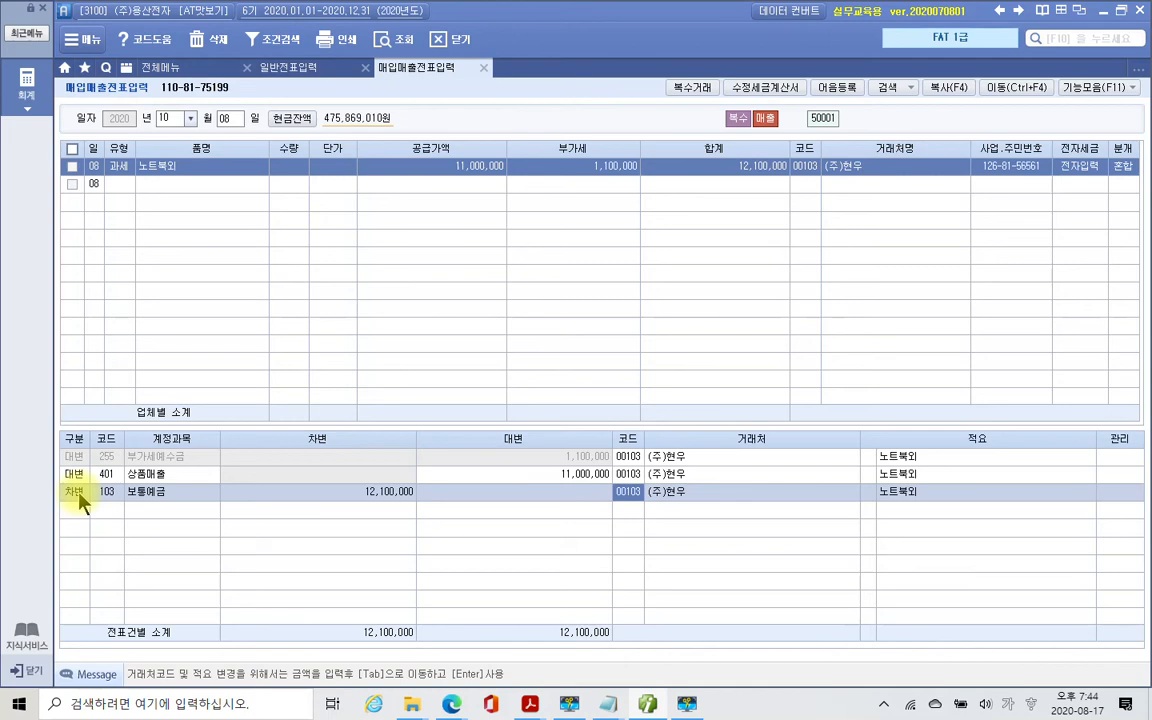
Change the 거래처 of the 보통예금 debit line to 서울은행.
type("서울")
key("Return")
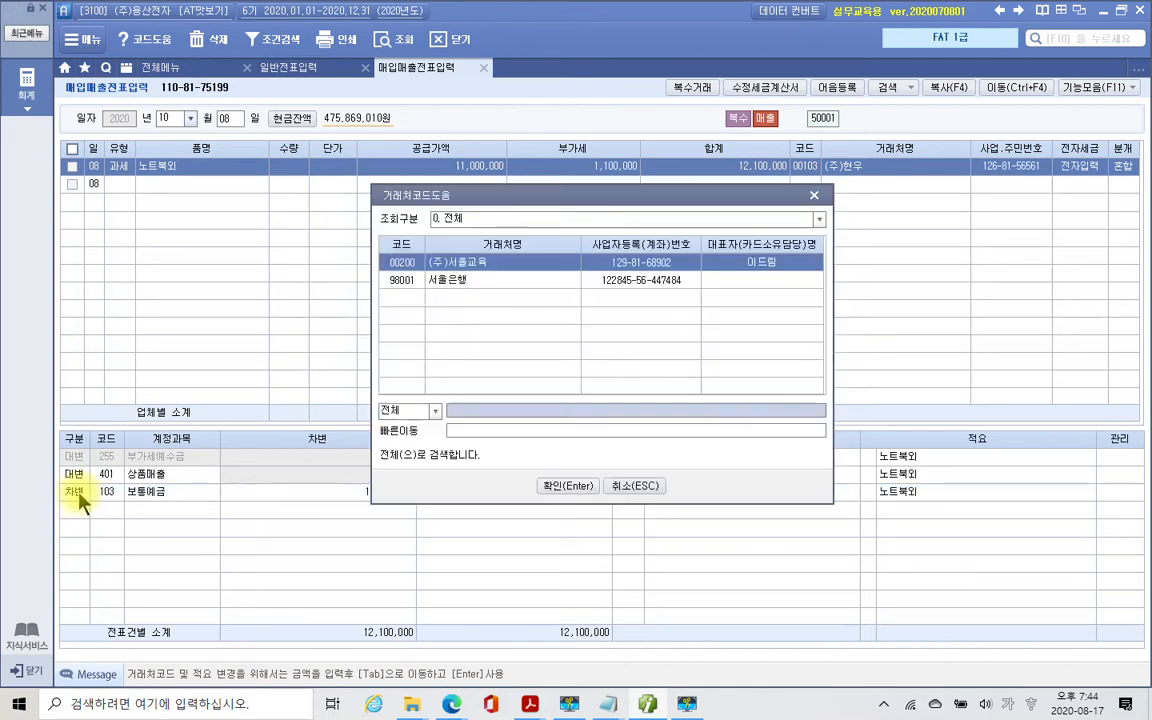
key("Down")
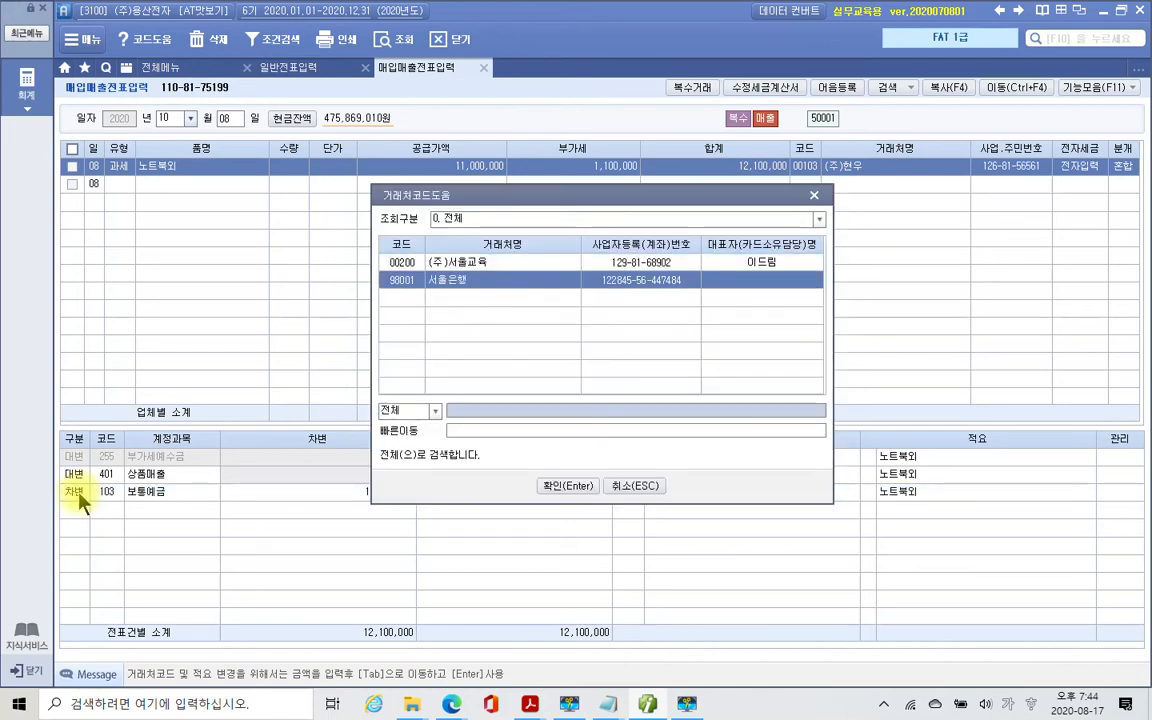
key("Return")
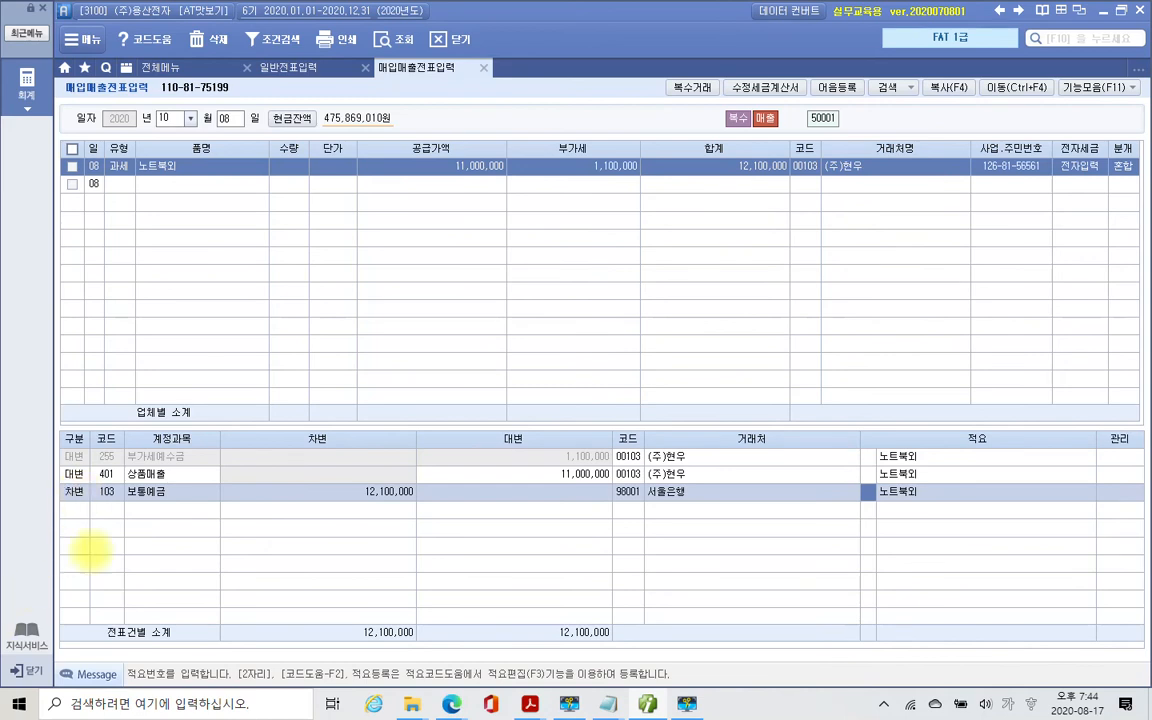
Annotate the 보통예금 line, the (주)현우 and 서울은행 partners, the voucher checkbox and the 이동 command, and clear all markings.
left_click_drag(101, 476, 186, 500)
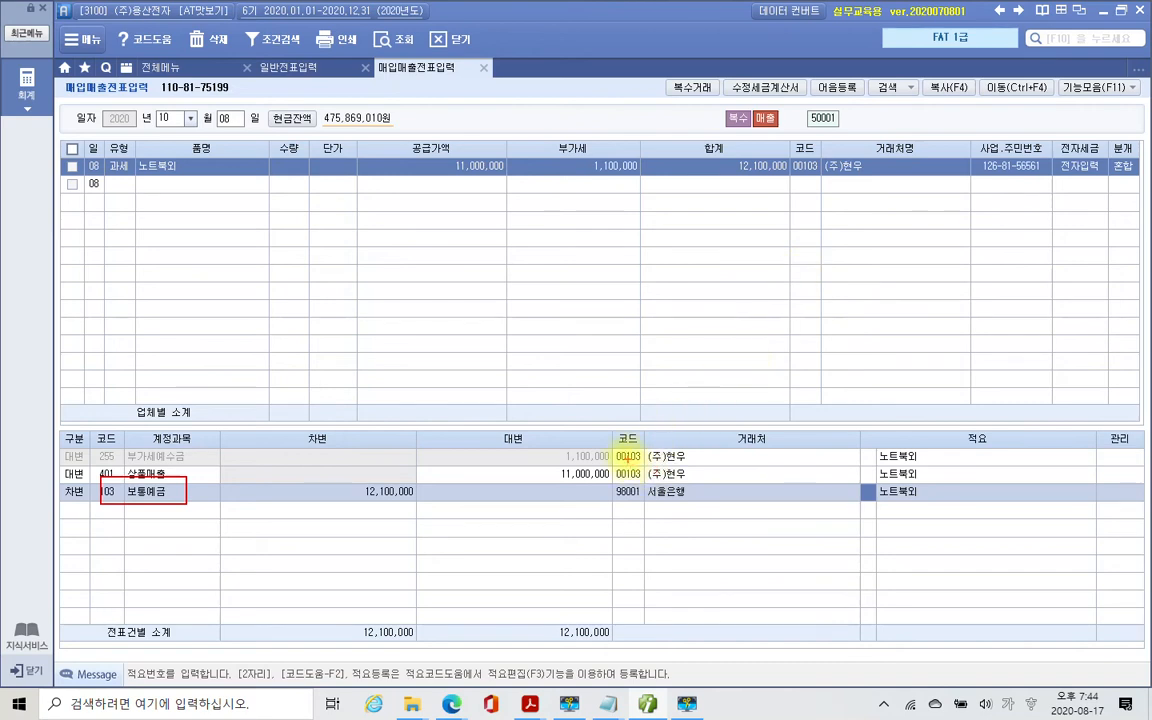
mouse_move(846, 187)
left_mouse_down()
mouse_move(862, 148)
mouse_move(663, 432)
mouse_move(665, 458)
left_mouse_up()
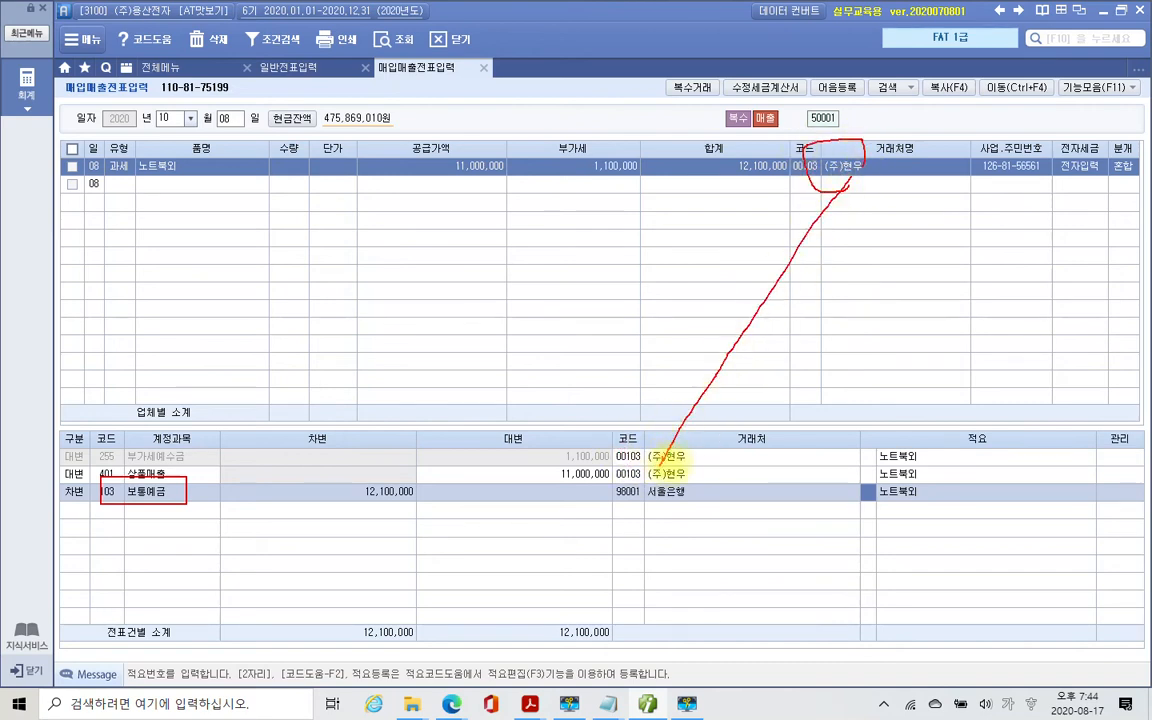
left_click_drag(596, 477, 729, 512)
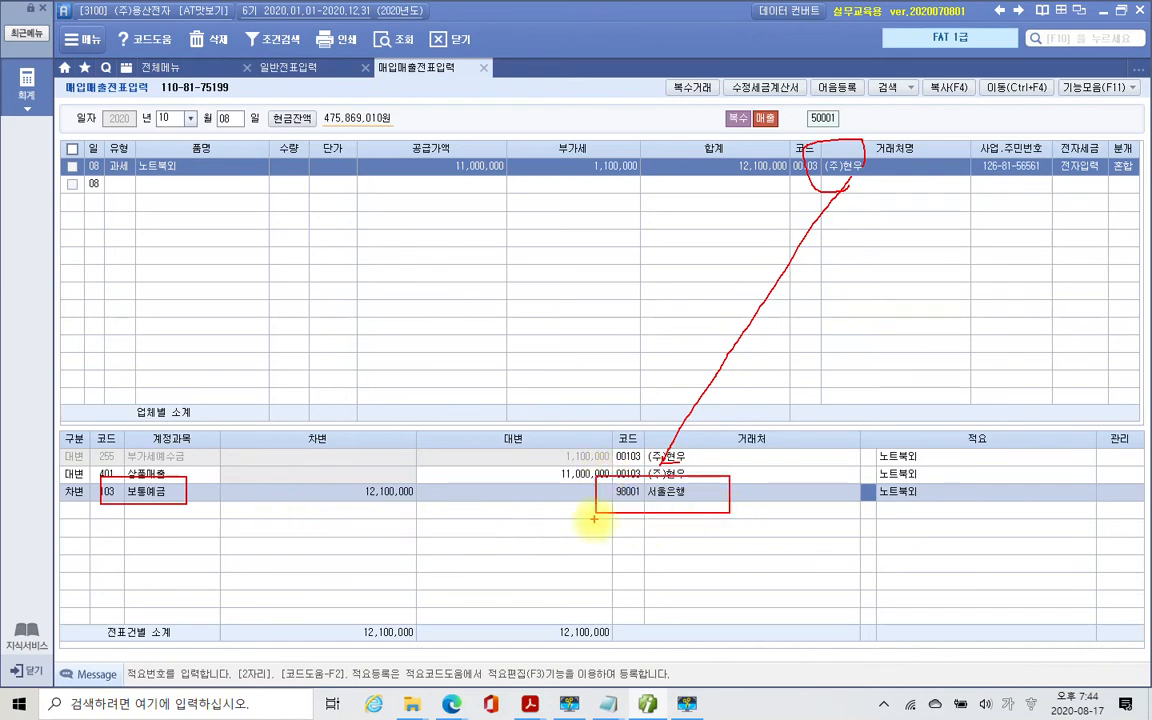
left_click_drag(707, 505, 600, 505)
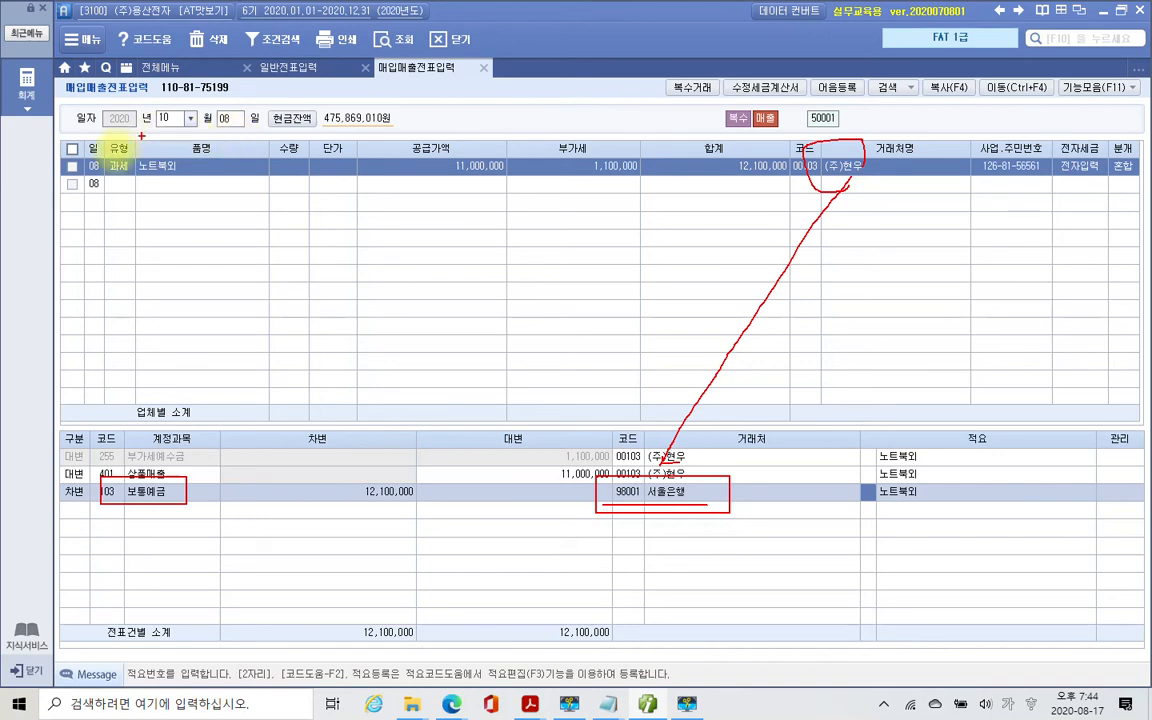
left_click_drag(61, 160, 82, 153)
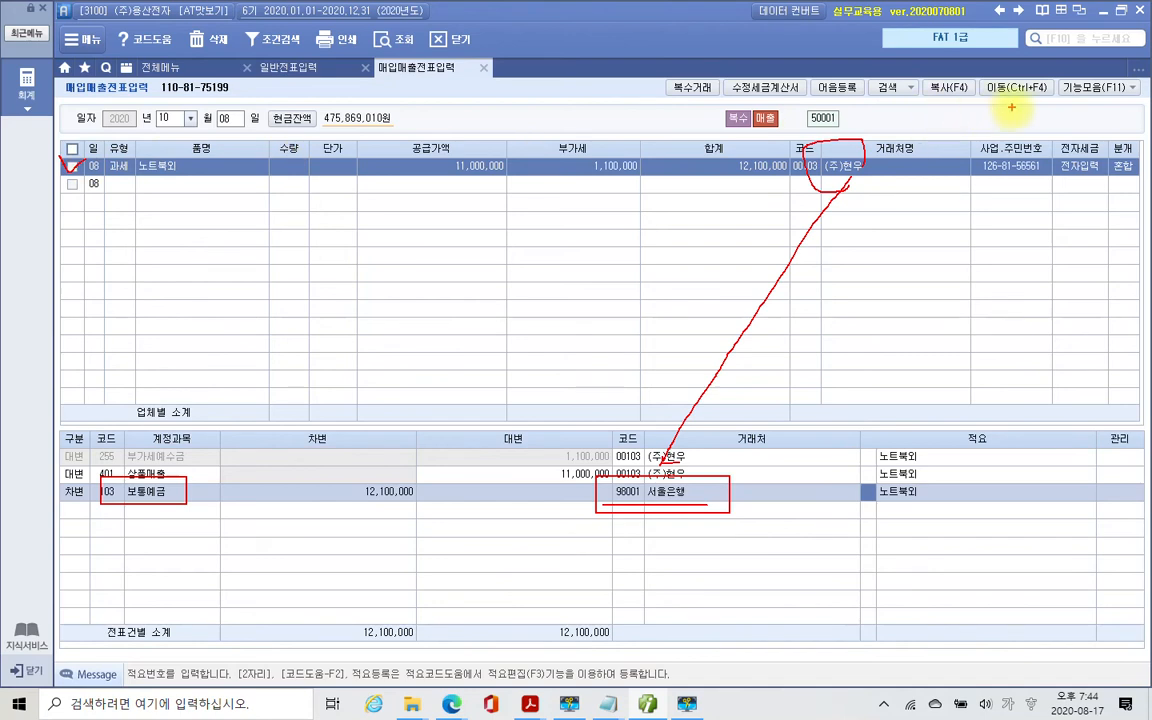
mouse_move(1022, 103)
left_mouse_down()
mouse_move(975, 80)
mouse_move(1055, 62)
mouse_move(1025, 110)
left_mouse_up()
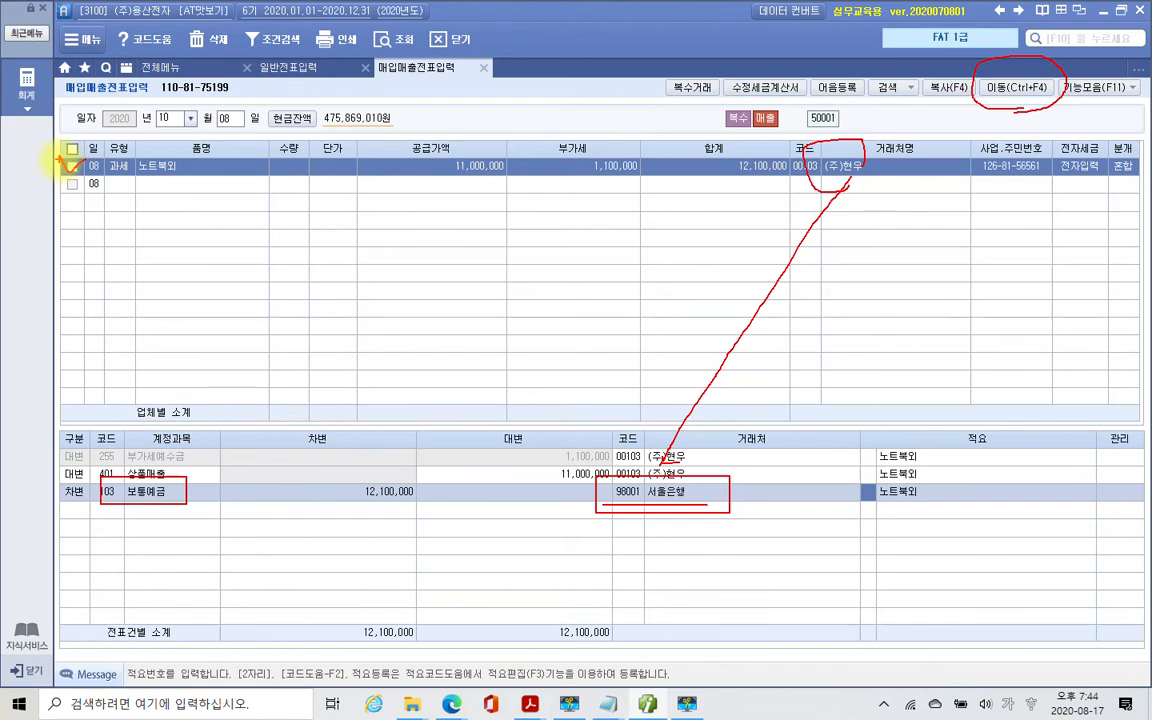
mouse_move(60, 161)
left_mouse_down()
mouse_move(69, 171)
mouse_move(83, 157)
left_mouse_up()
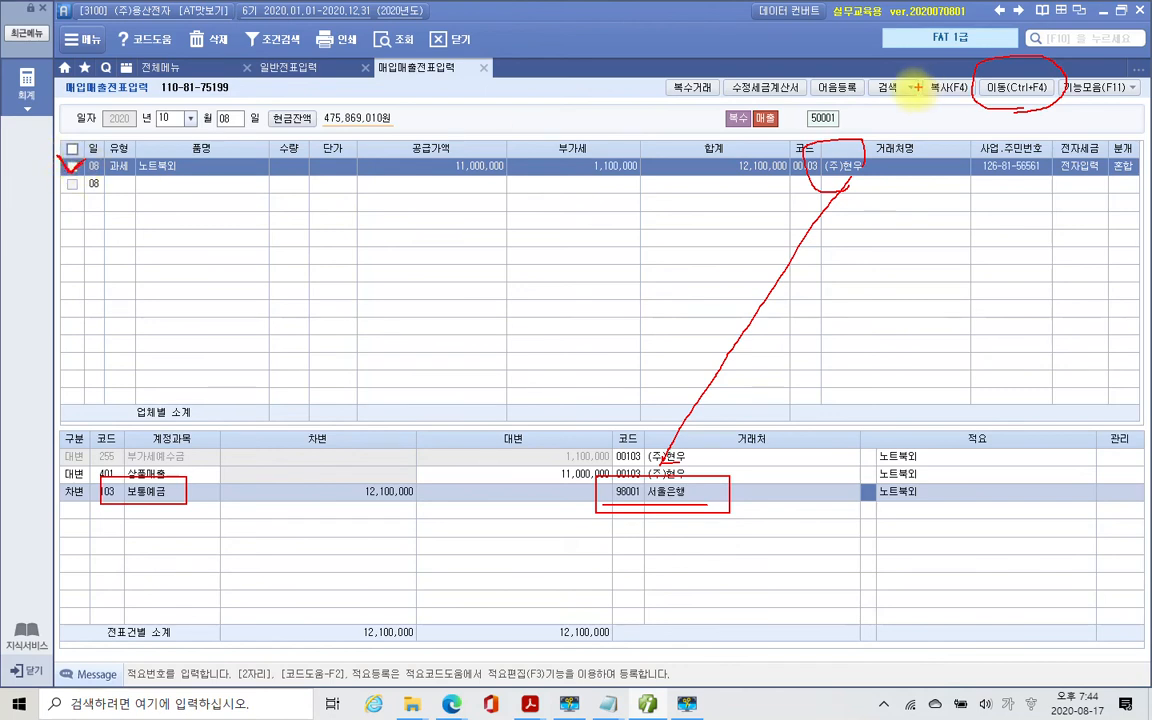
mouse_move(1061, 92)
left_mouse_down()
mouse_move(974, 109)
mouse_move(1021, 53)
mouse_move(1066, 96)
left_mouse_up()
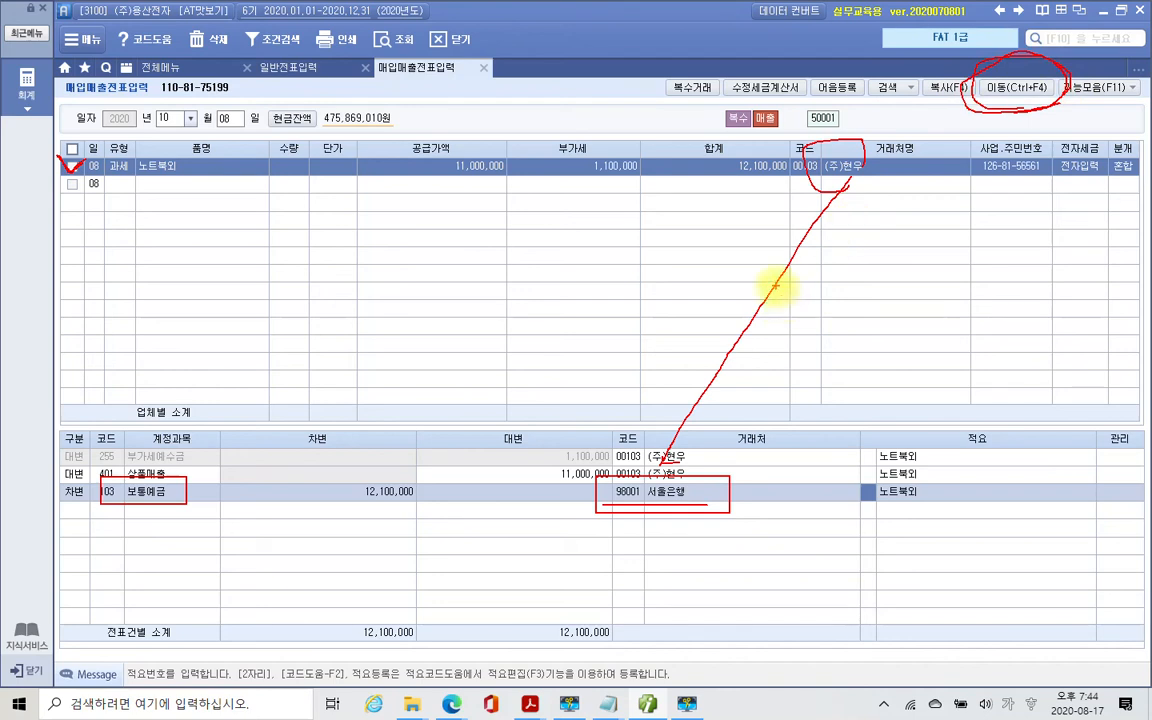
key("Escape")
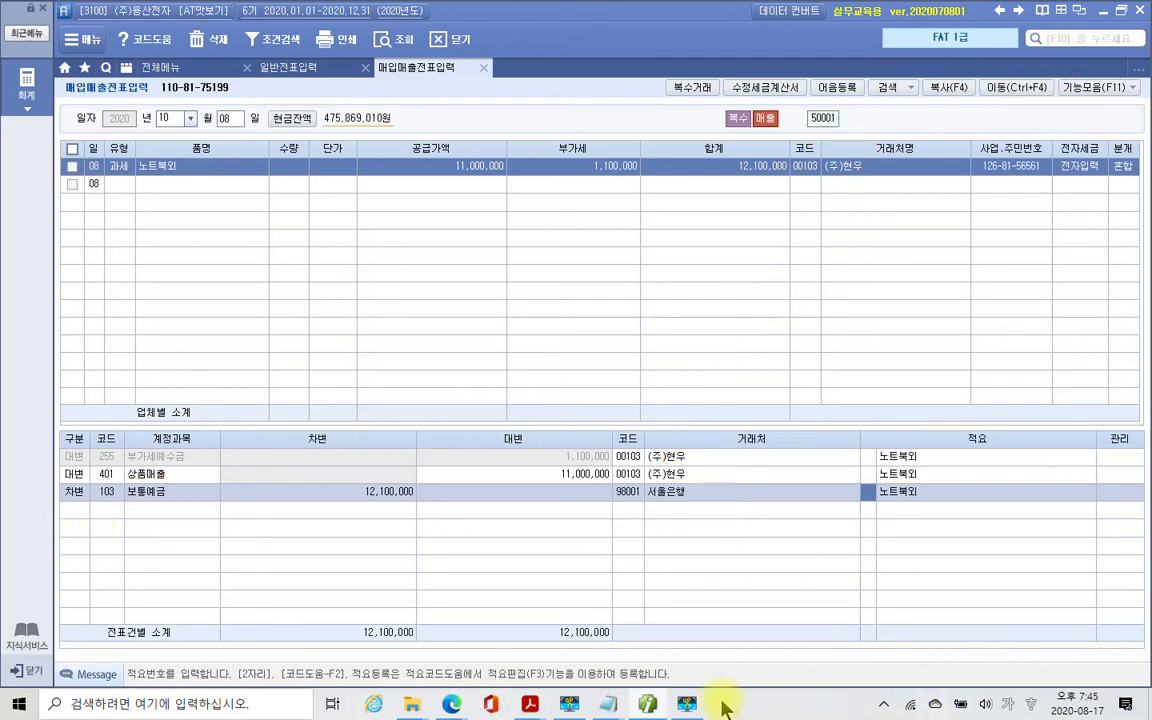
left_click(687, 704)
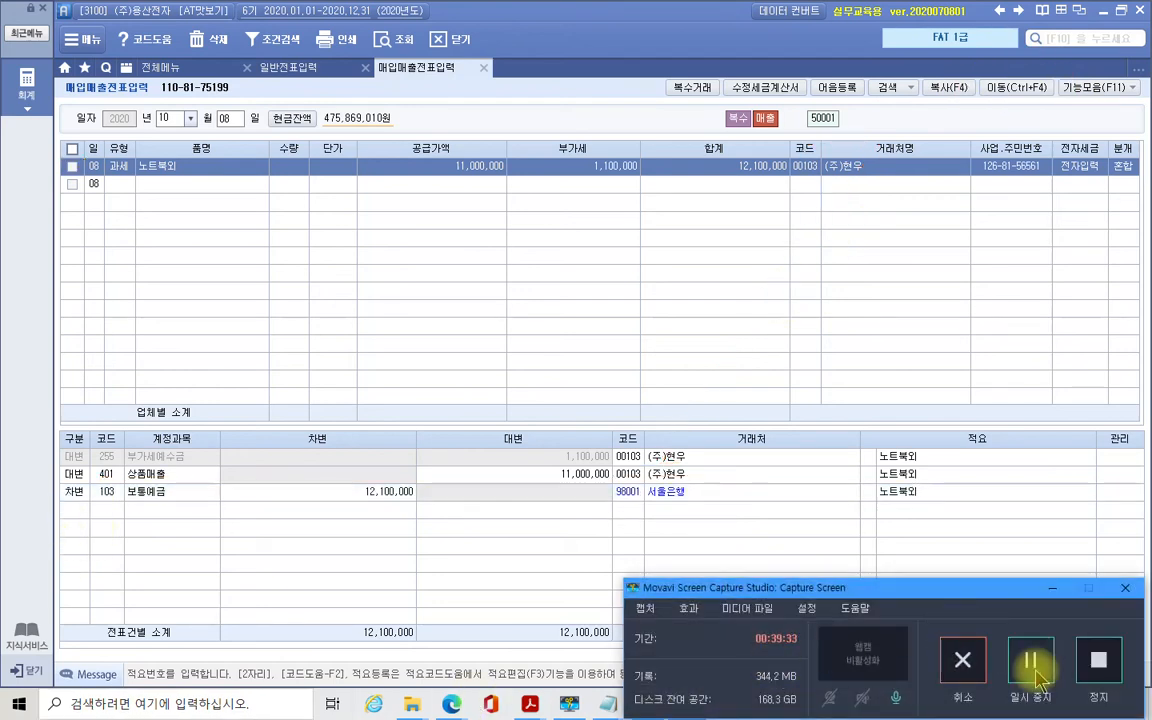
left_click(1058, 597)
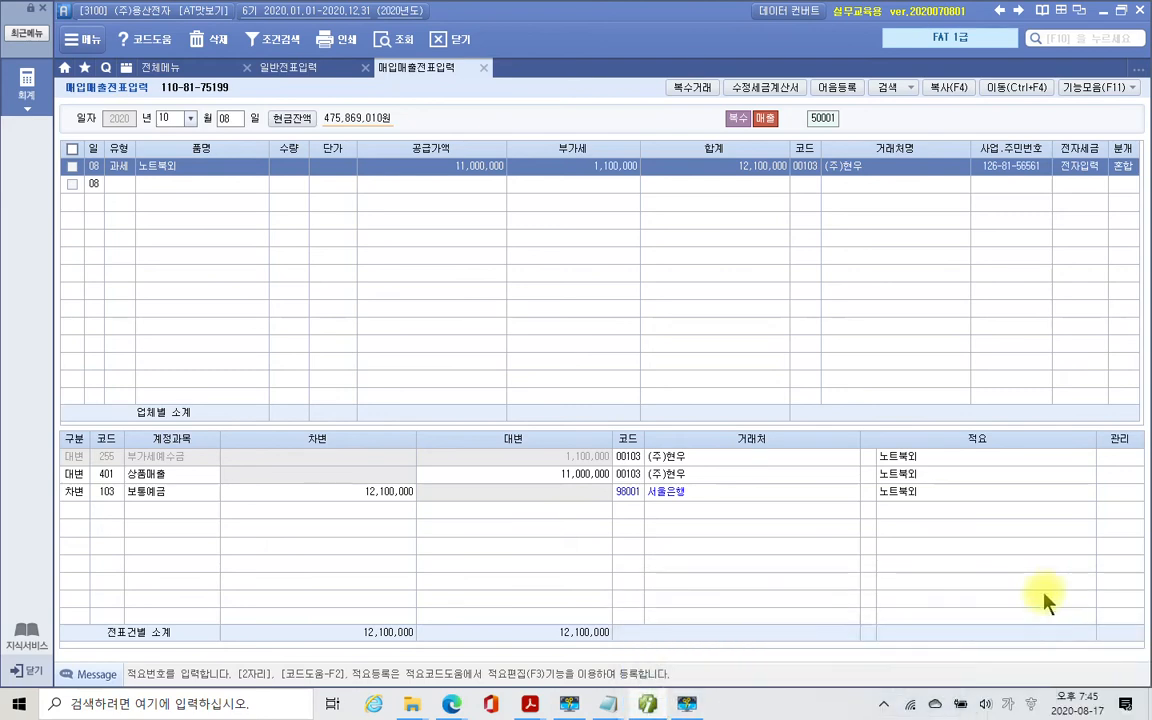
left_click(690, 704)
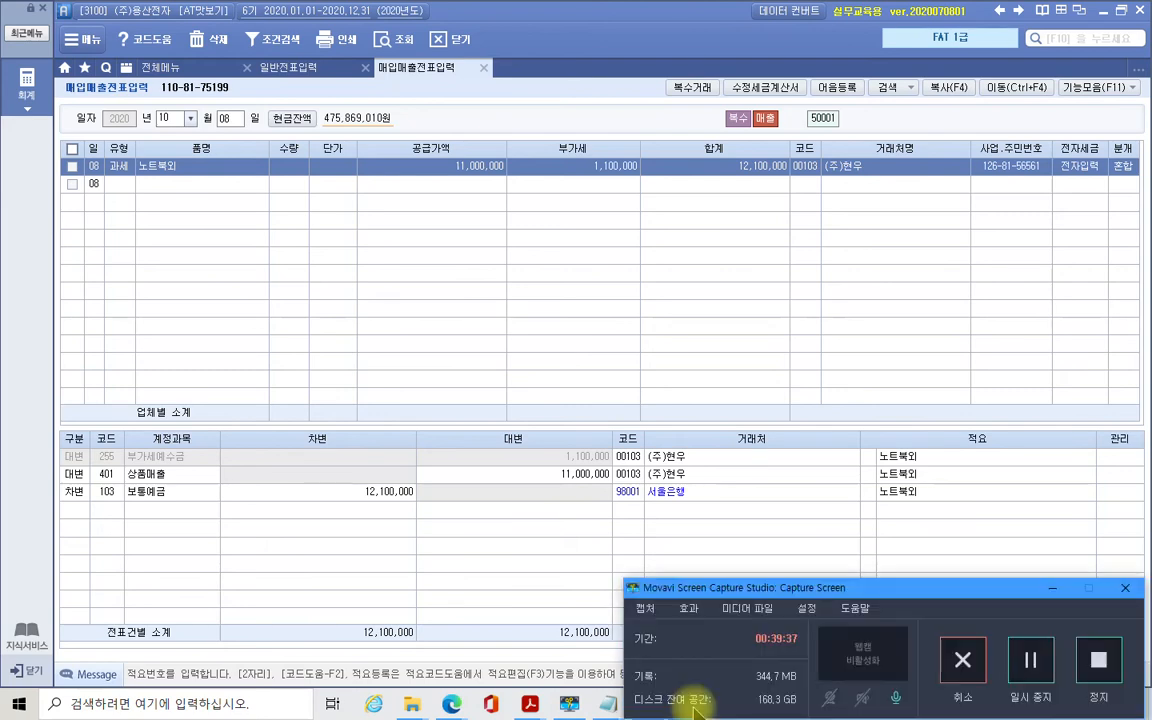
left_click(573, 640)
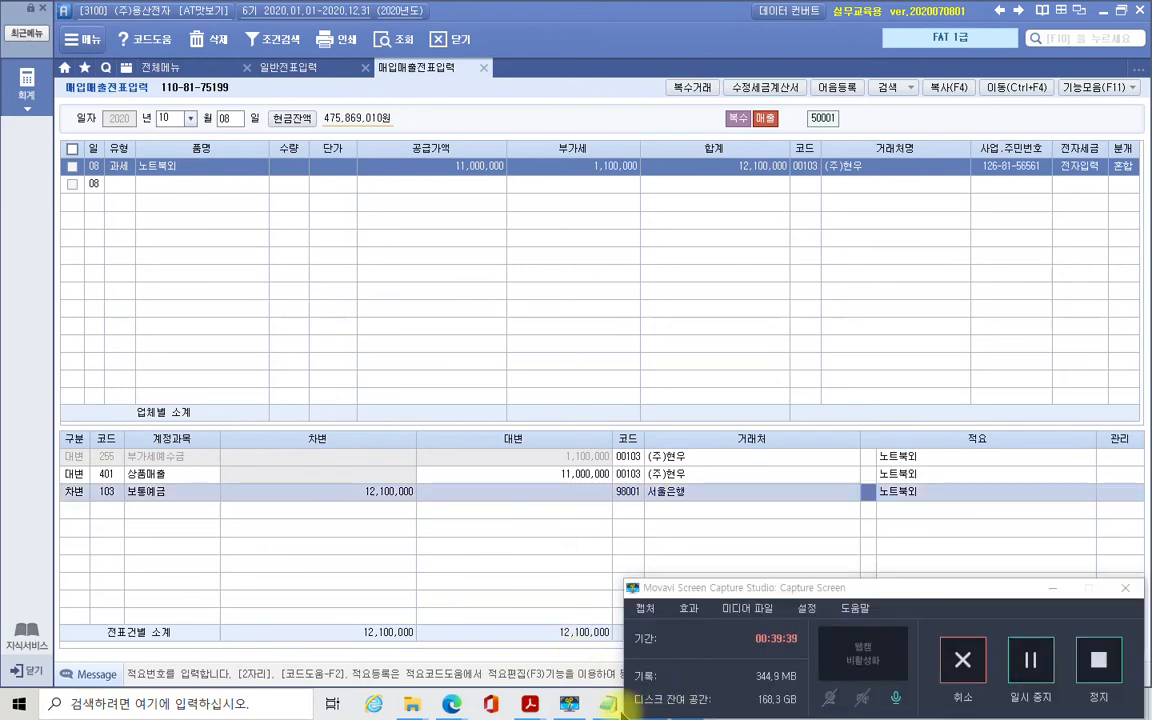
left_click(1060, 593)
left_click(1056, 590)
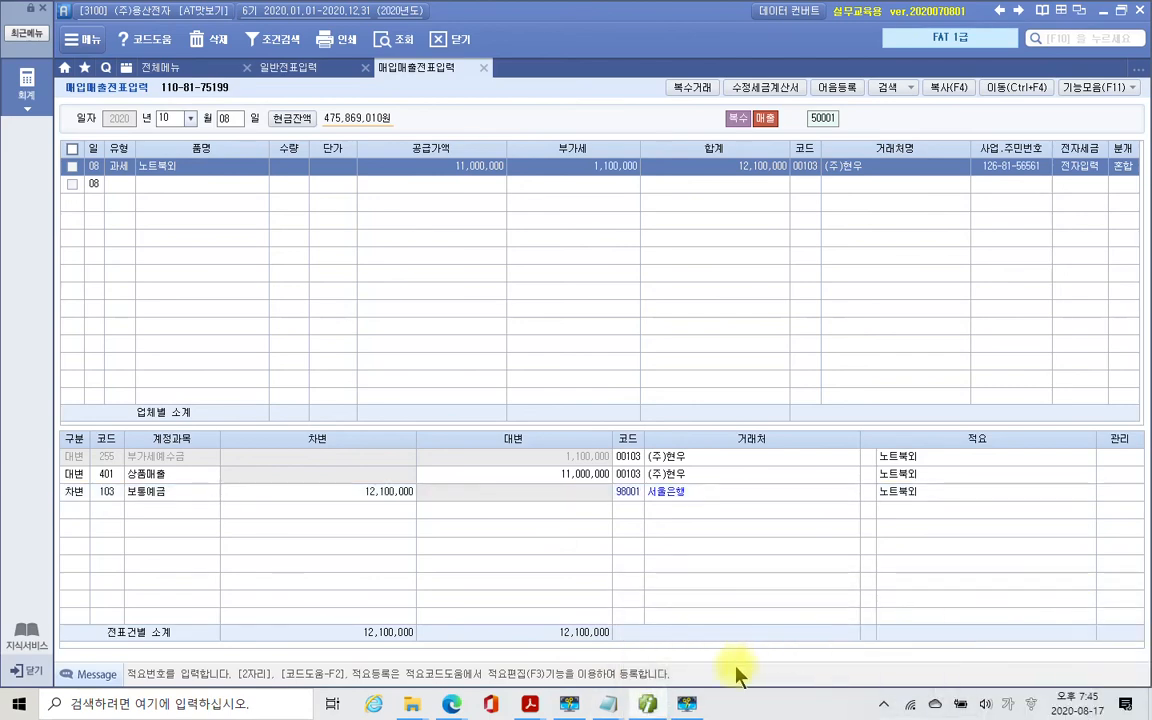
Switch to Adobe Acrobat Reader and compare the October 8 voucher with the 수행 결과 answer table and example entry.
mouse_move(525, 705)
left_click(600, 662)
scroll(588, 590, "down", 10)
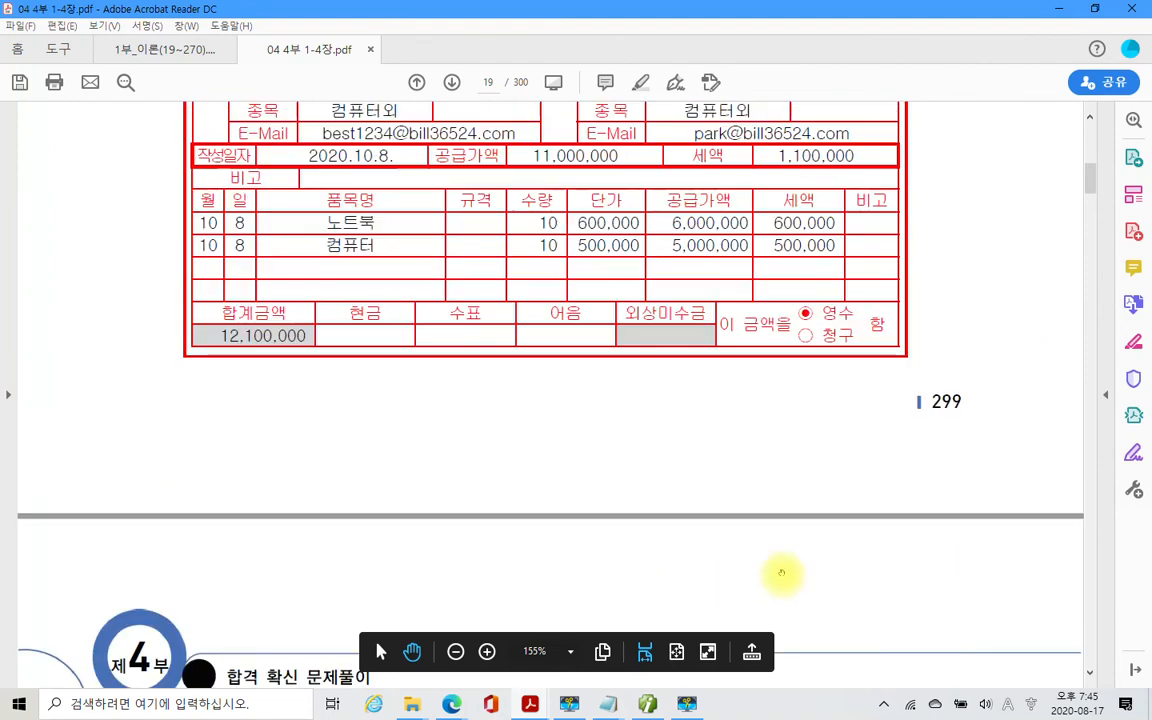
scroll(714, 574, "down", 4)
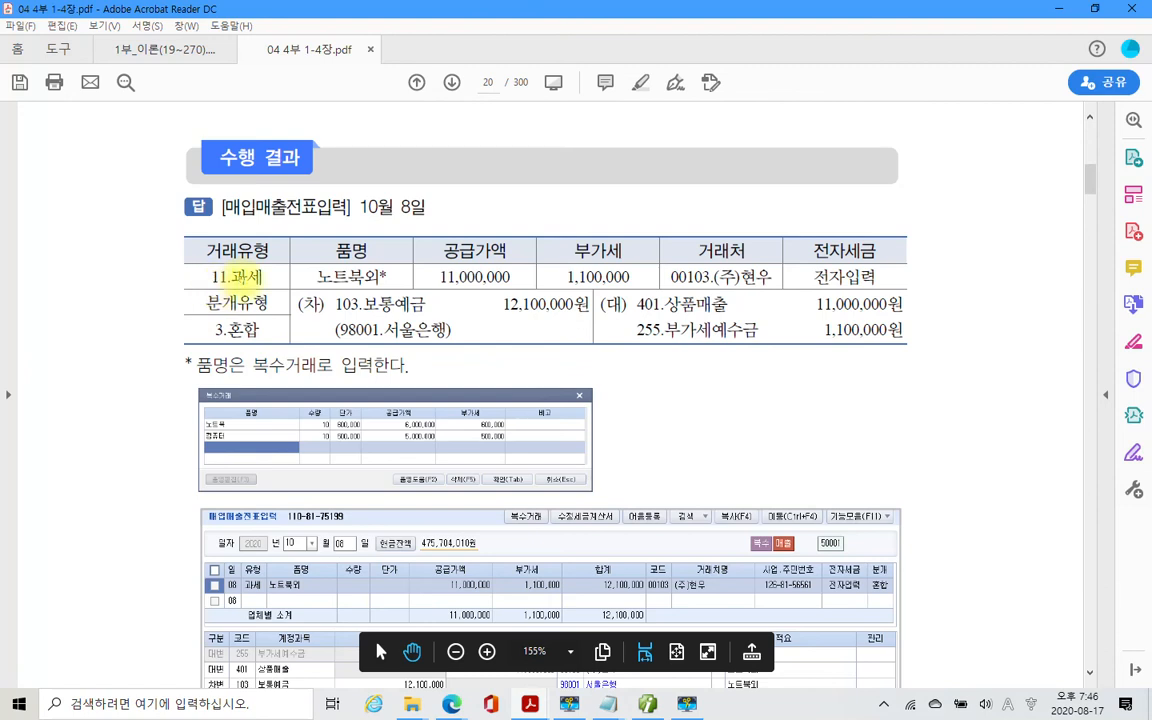
left_click_drag(208, 277, 268, 282)
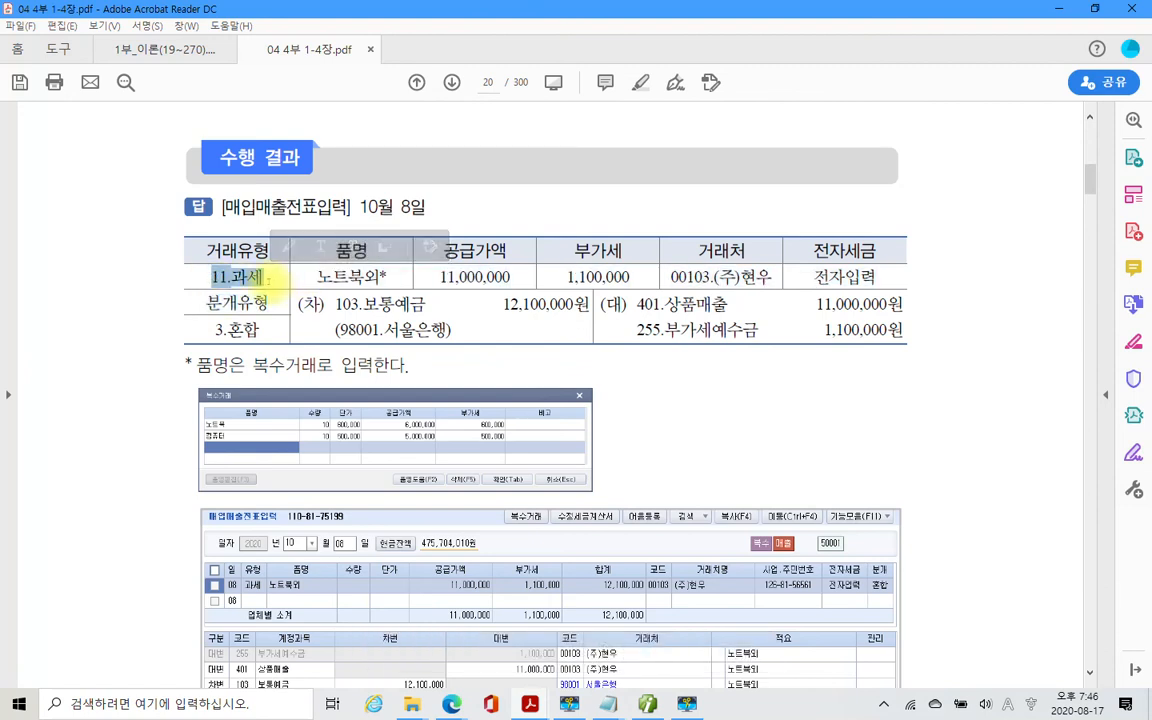
left_click(385, 312)
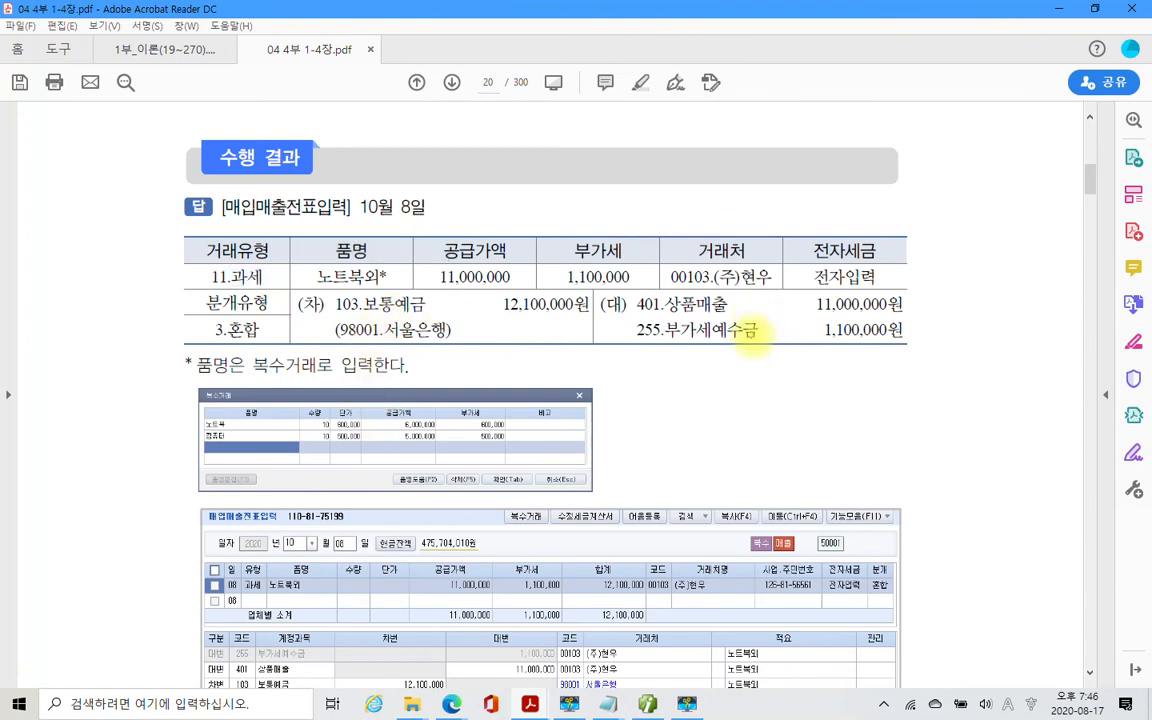
scroll(510, 420, "down", 2)
scroll(419, 465, "down", 6)
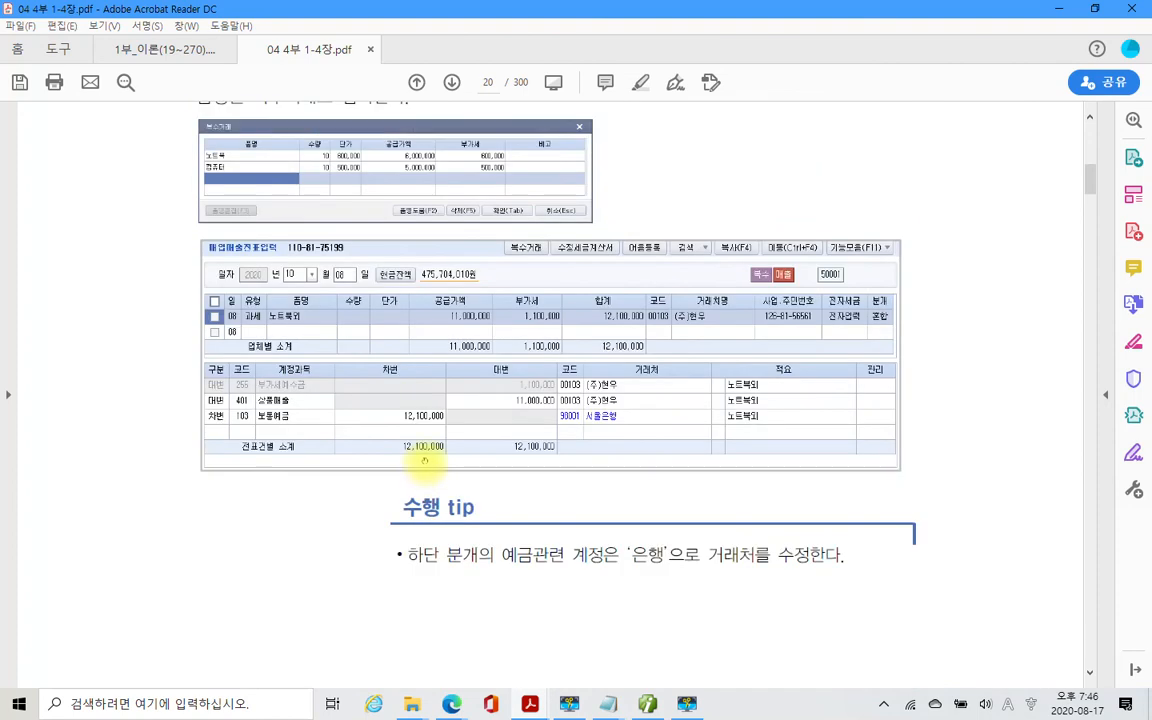
scroll(427, 448, "down", 2)
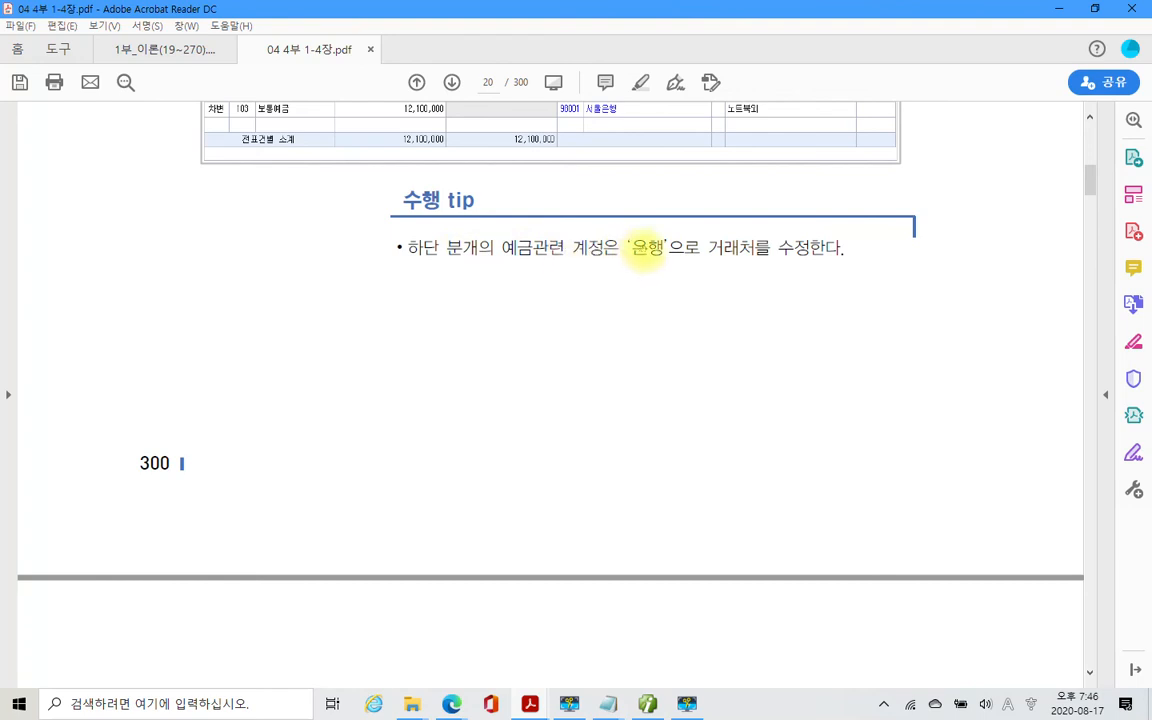
Highlight the phrase '은행'으로 거래처를 수정한다 in the 수행 tip.
left_click_drag(628, 247, 843, 249)
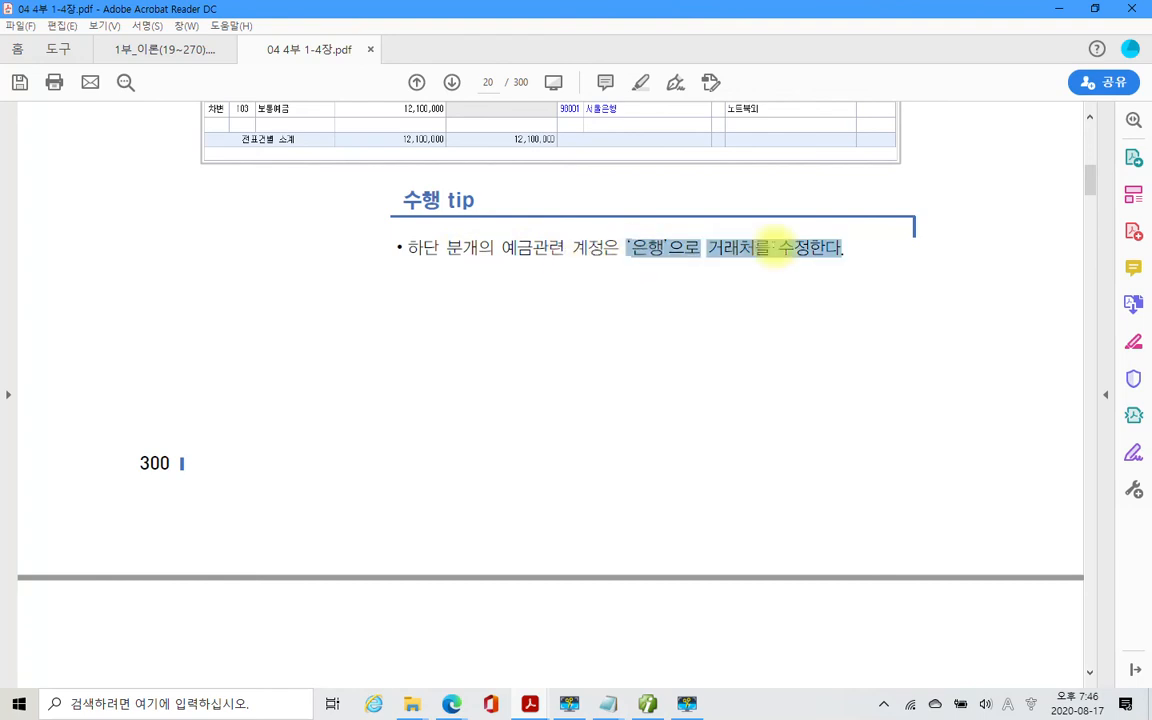
right_click(755, 250)
left_click(812, 292)
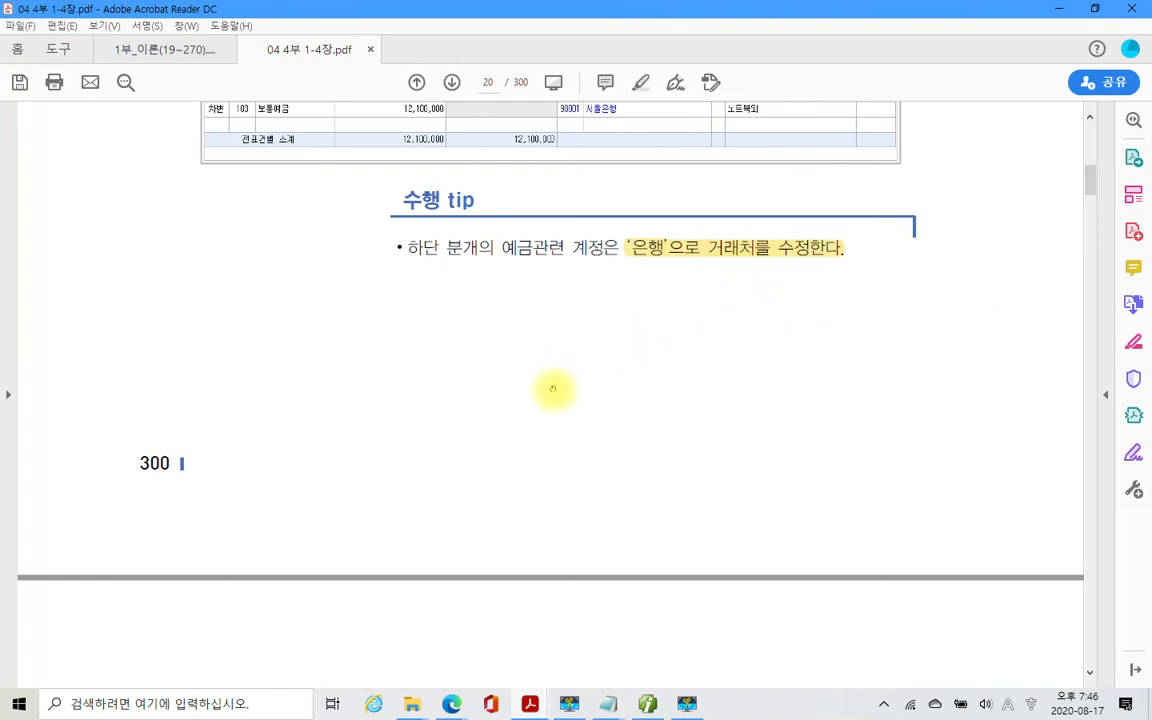
Annotate the 매입거래 task heading and its 세금계산서 title, write the type codes 51 and 54, and clear all markings.
scroll(535, 411, "down", 5)
scroll(560, 436, "down", 3)
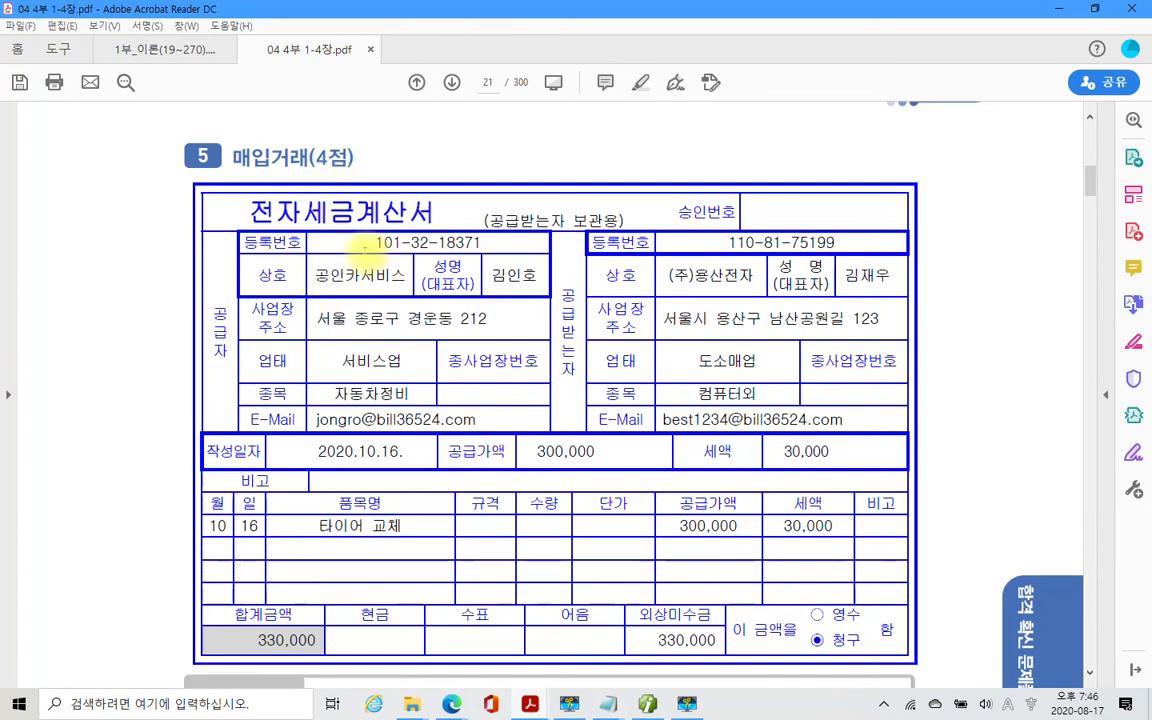
mouse_move(280, 174)
left_mouse_down()
mouse_move(262, 114)
mouse_move(265, 192)
mouse_move(305, 180)
mouse_move(395, 225)
mouse_move(330, 180)
left_mouse_up()
mouse_move(478, 110)
left_mouse_down()
mouse_move(475, 183)
mouse_move(512, 108)
mouse_move(520, 178)
left_mouse_up()
left_click_drag(706, 107, 677, 175)
left_click_drag(684, 122, 731, 123)
mouse_move(742, 110)
left_mouse_down()
mouse_move(724, 155)
mouse_move(757, 163)
left_mouse_up()
left_click_drag(752, 122, 721, 178)
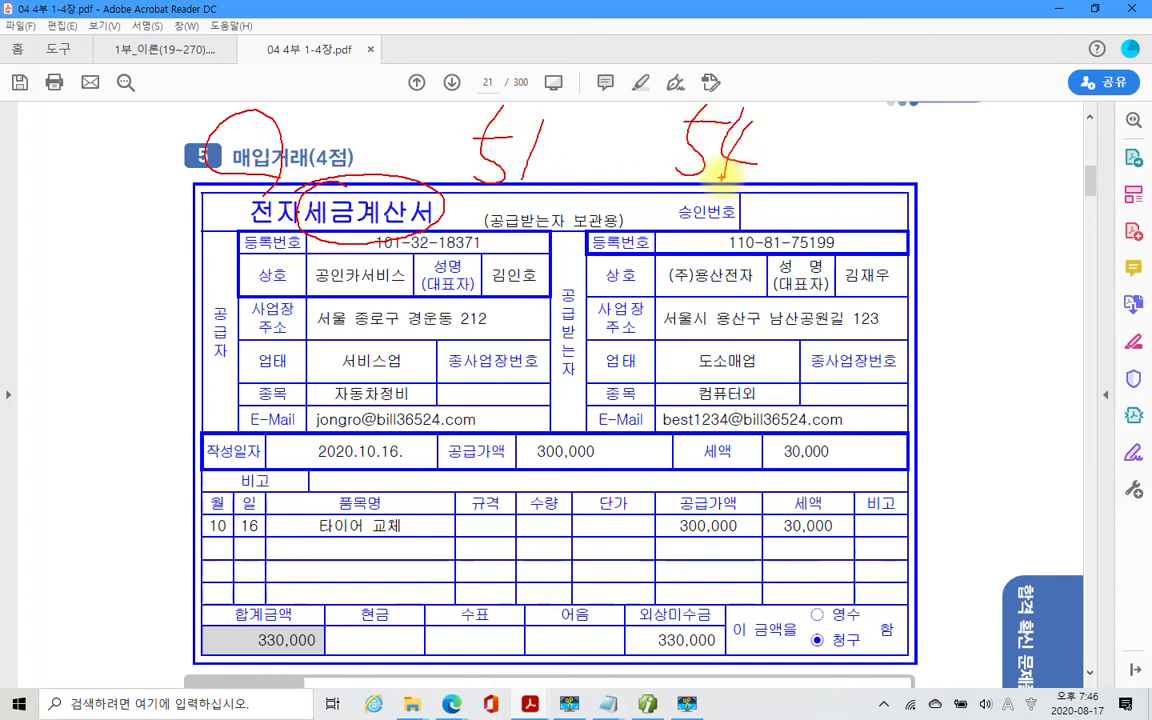
mouse_move(573, 167)
left_mouse_down()
mouse_move(547, 180)
mouse_move(557, 193)
left_mouse_up()
mouse_move(795, 151)
left_mouse_down()
mouse_move(766, 189)
mouse_move(787, 188)
left_mouse_up()
key("Escape")
Highlight 차(2000cc) and 차량유지비 in the 자료설명 text of the 매입거래 task.
scroll(383, 400, "down", 5)
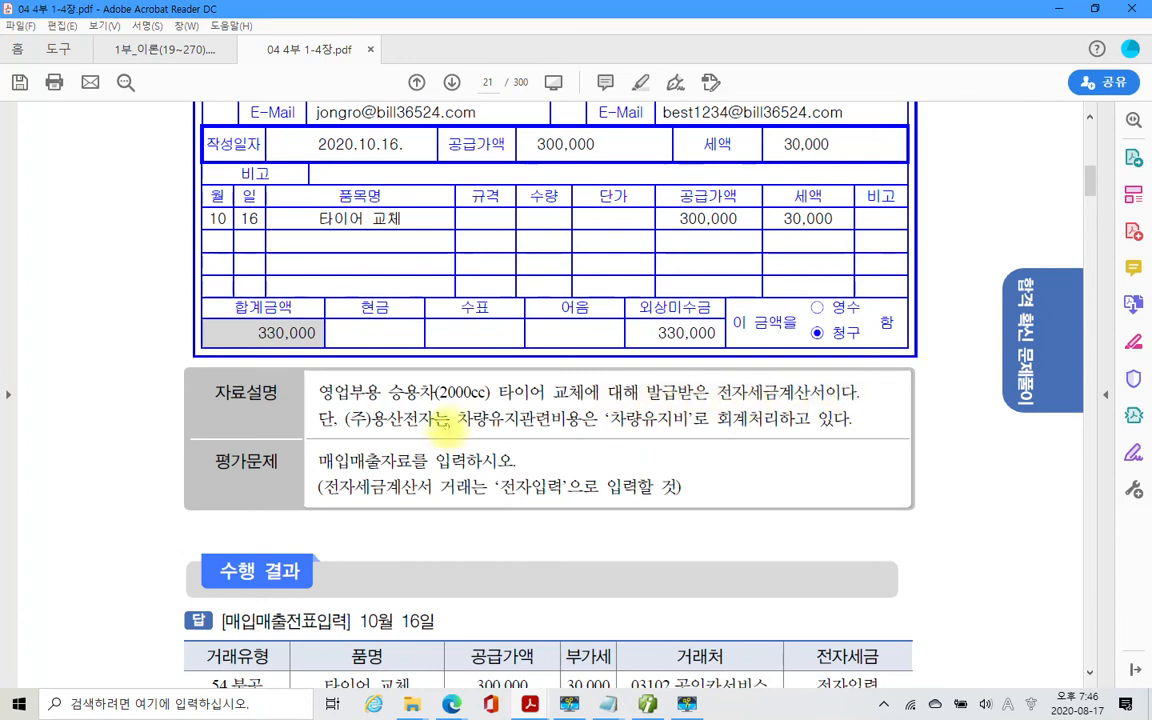
left_click_drag(487, 393, 420, 393)
right_click(478, 402)
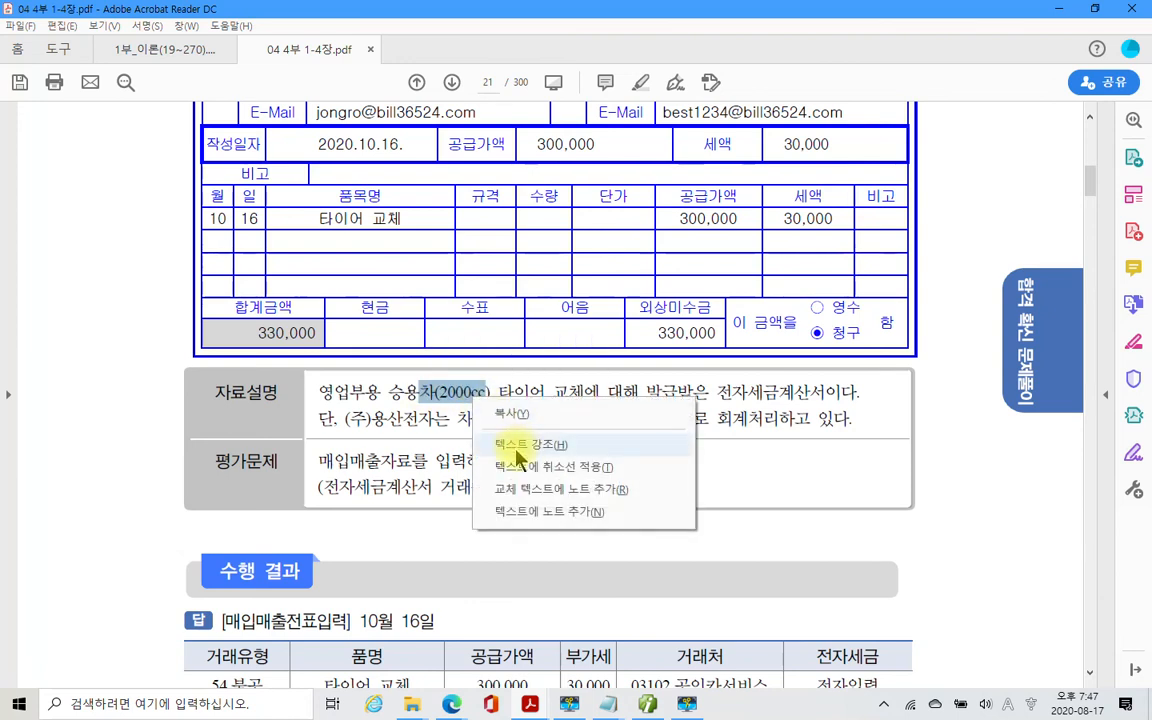
left_click(519, 452)
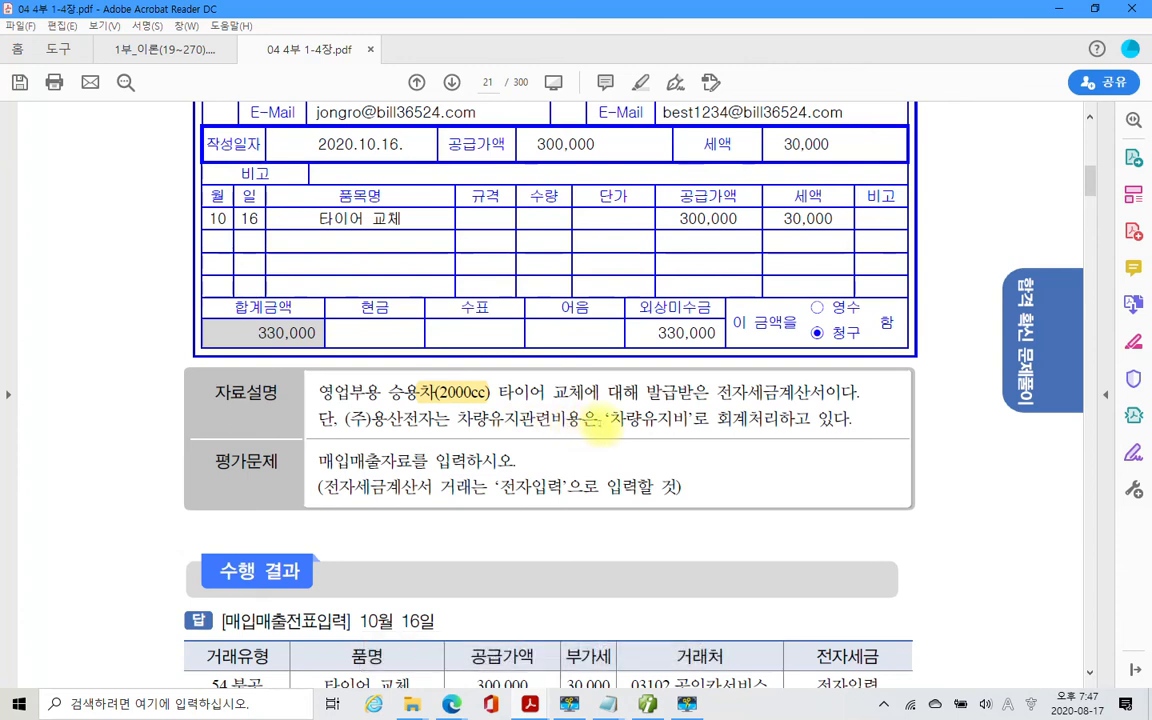
left_click_drag(611, 423, 672, 423)
left_click(739, 423)
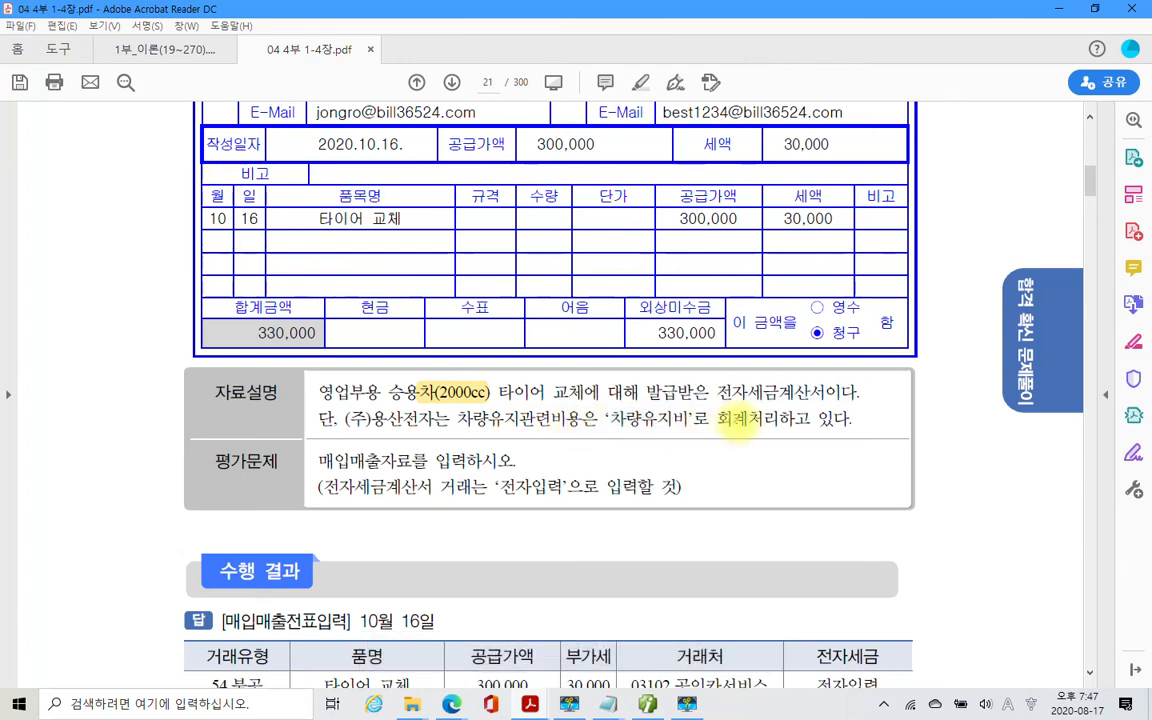
left_click_drag(611, 423, 686, 421)
right_click(680, 421)
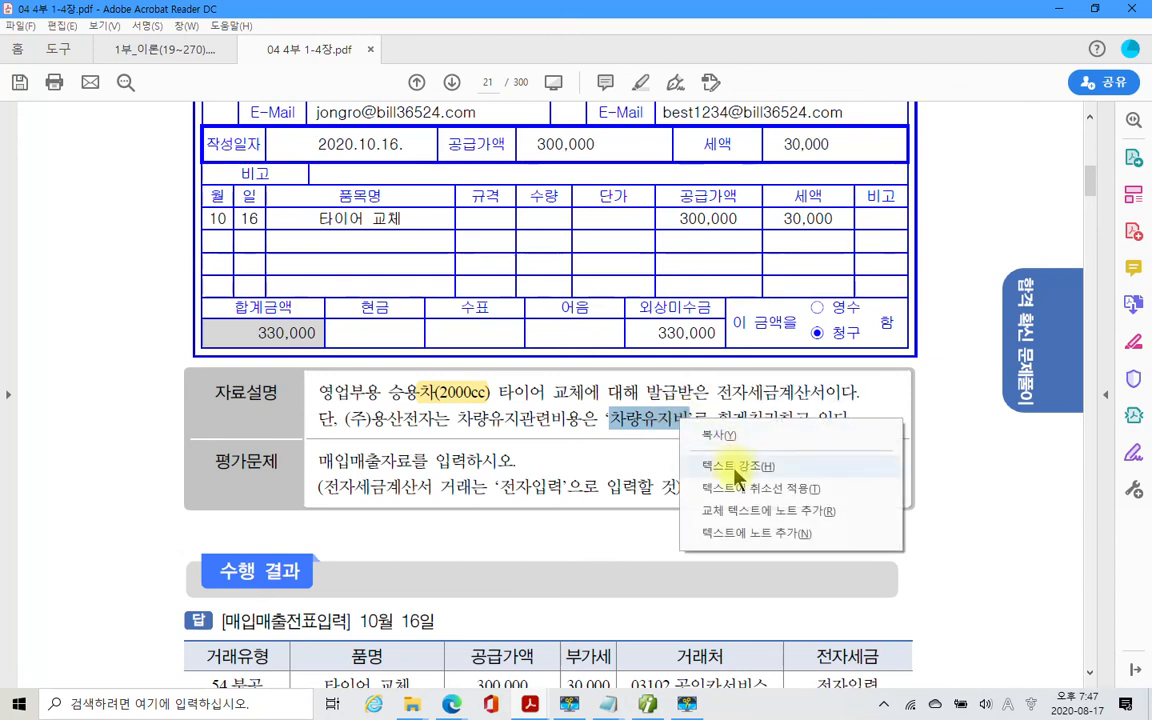
left_click(775, 463)
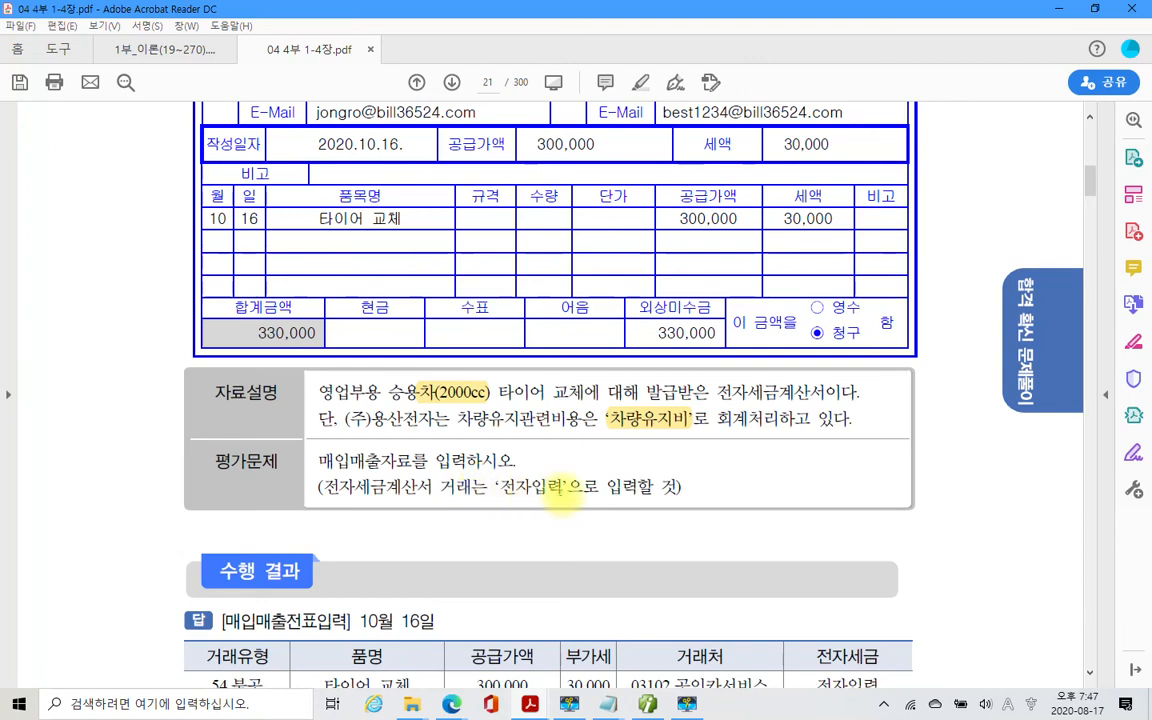
Highlight the 작성일자 2020.10.16 on the tire replacement tax invoice.
scroll(268, 480, "up", 2)
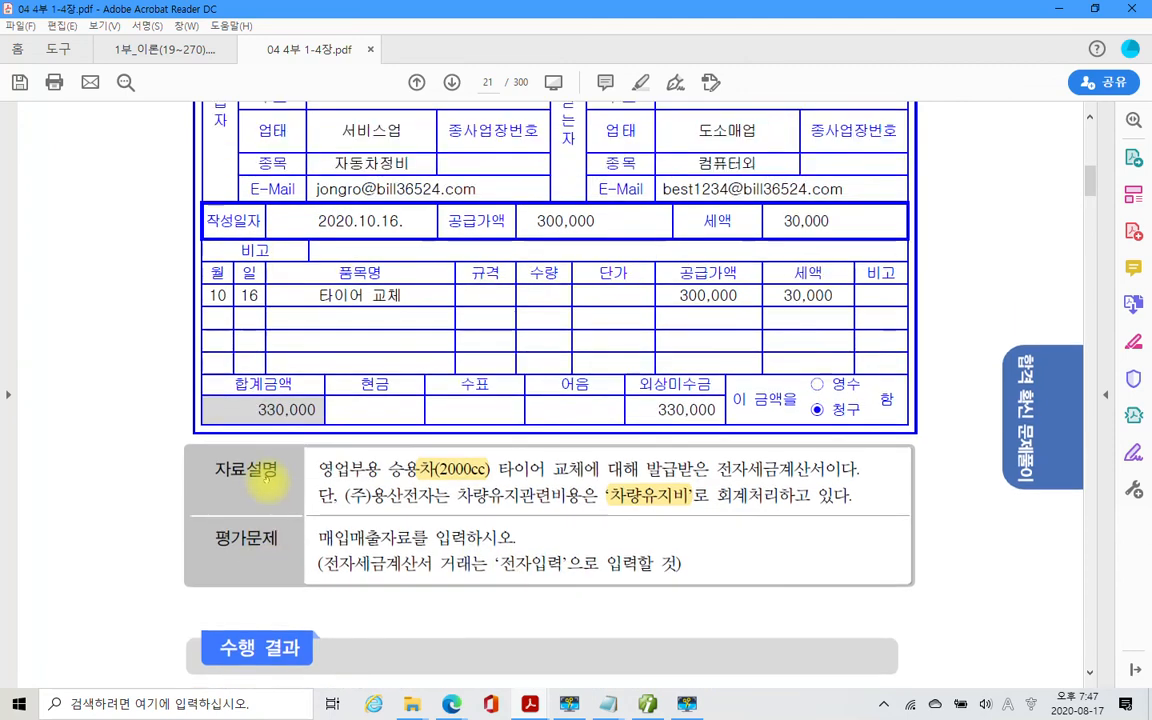
left_click_drag(312, 221, 402, 222)
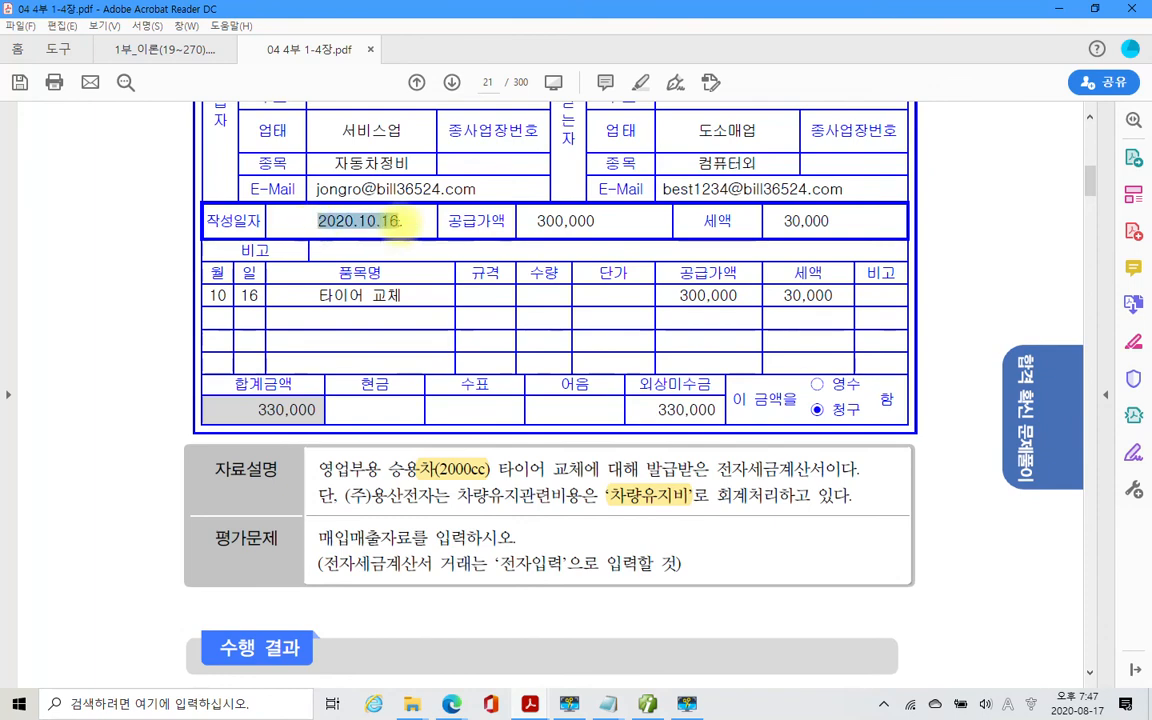
right_click(402, 224)
left_click(500, 265)
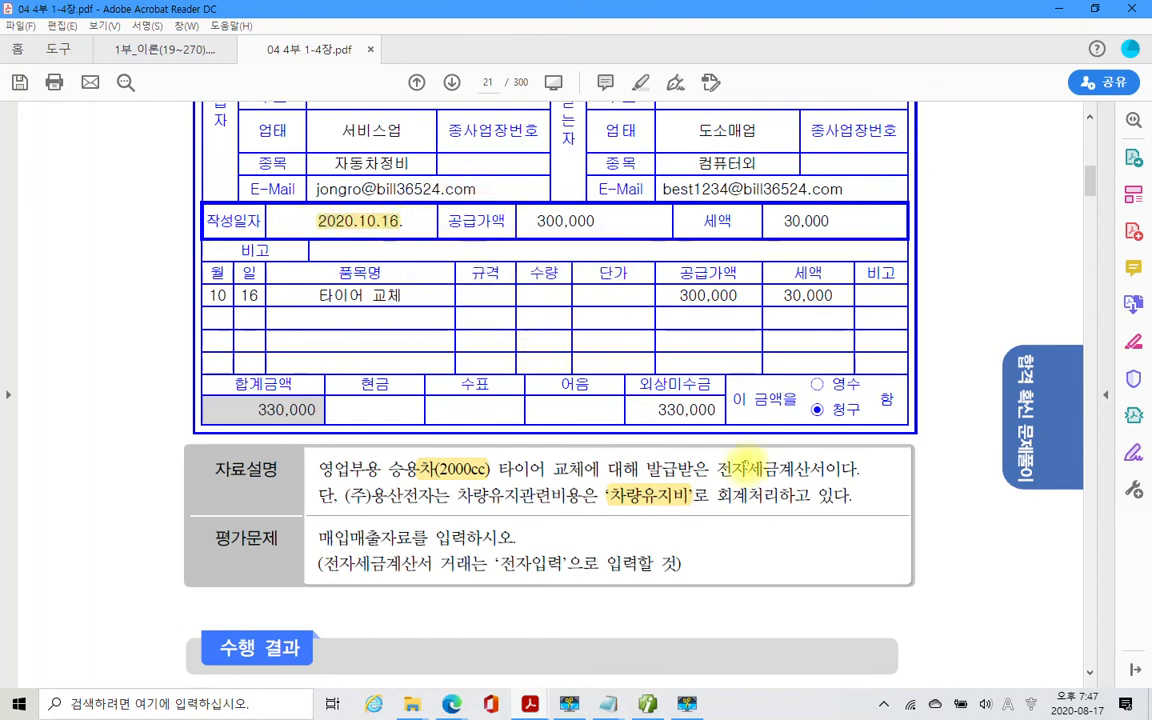
Switch to the accounting program and set the 매입매출전표입력 date to day 16 of October.
left_click(648, 704)
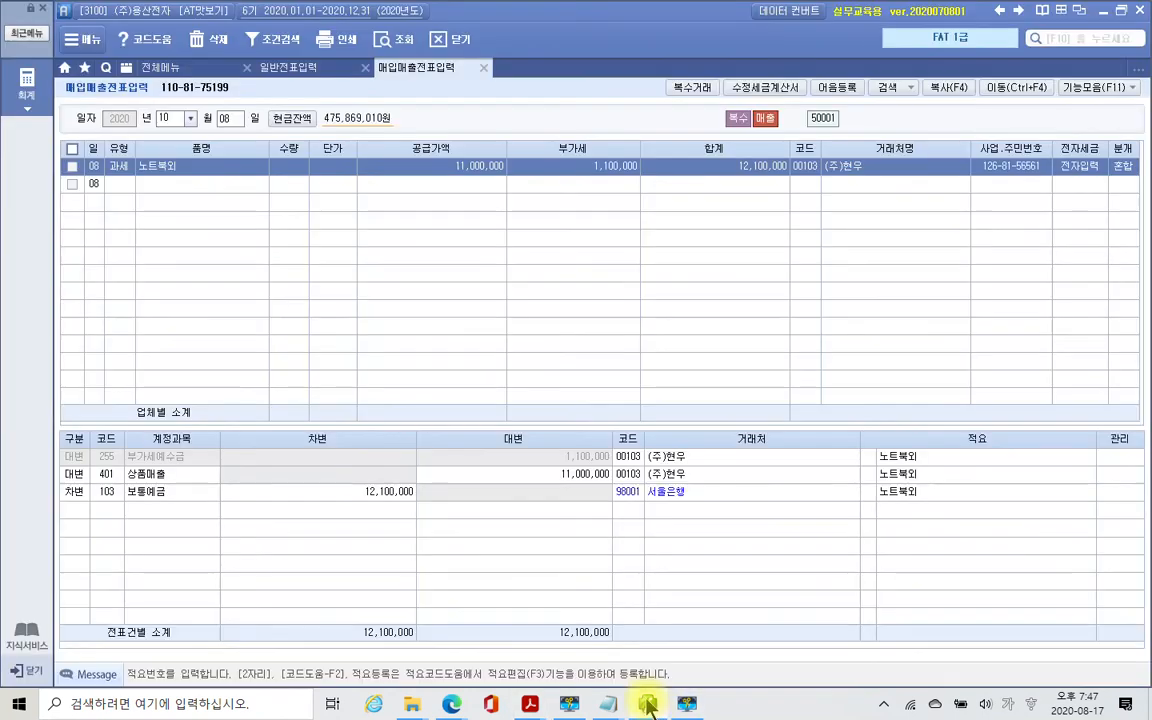
left_click(229, 127)
type("16")
key("Return")
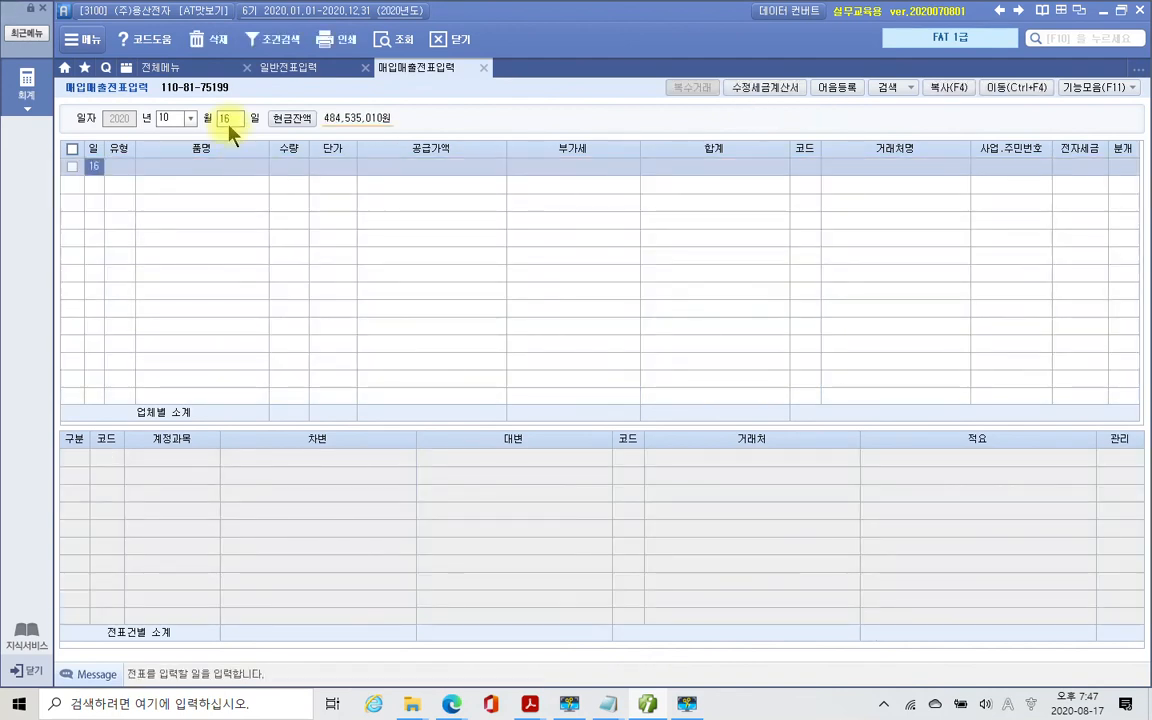
Set the October 16 voucher's 유형 to 54 불공 with the reason 3. 비영업용 소형승용차 구입 및 유지.
key("Return")
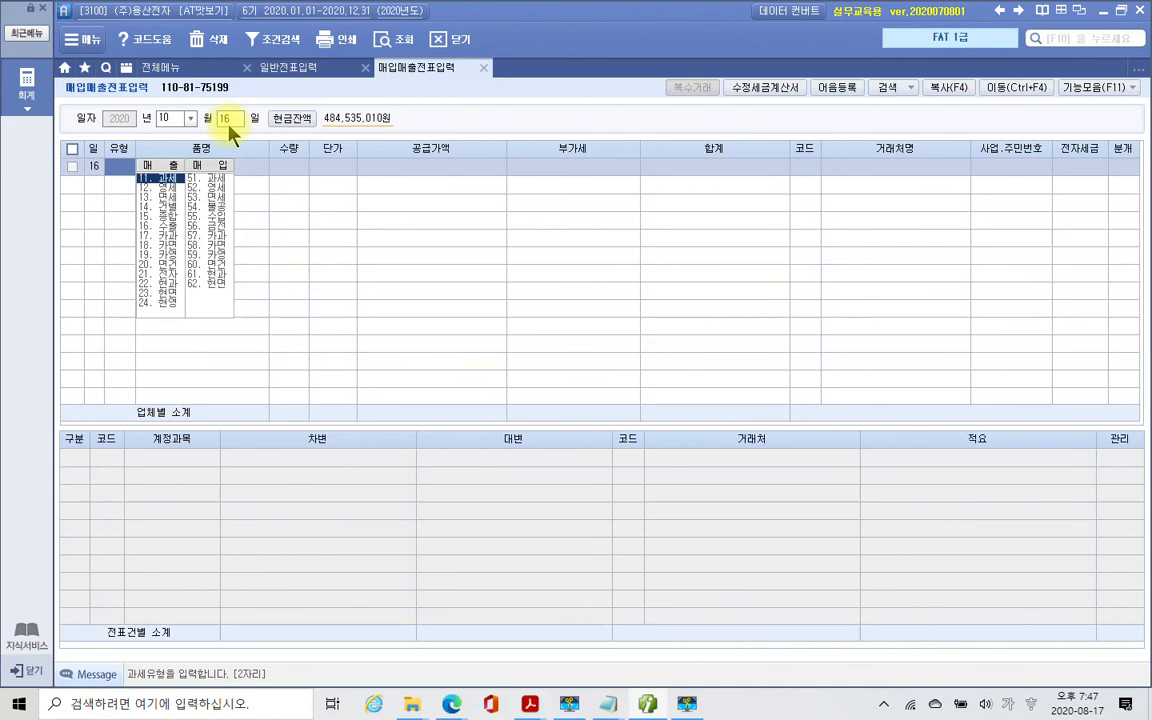
type("ㅋ")
key("BackSpace")
type("54")
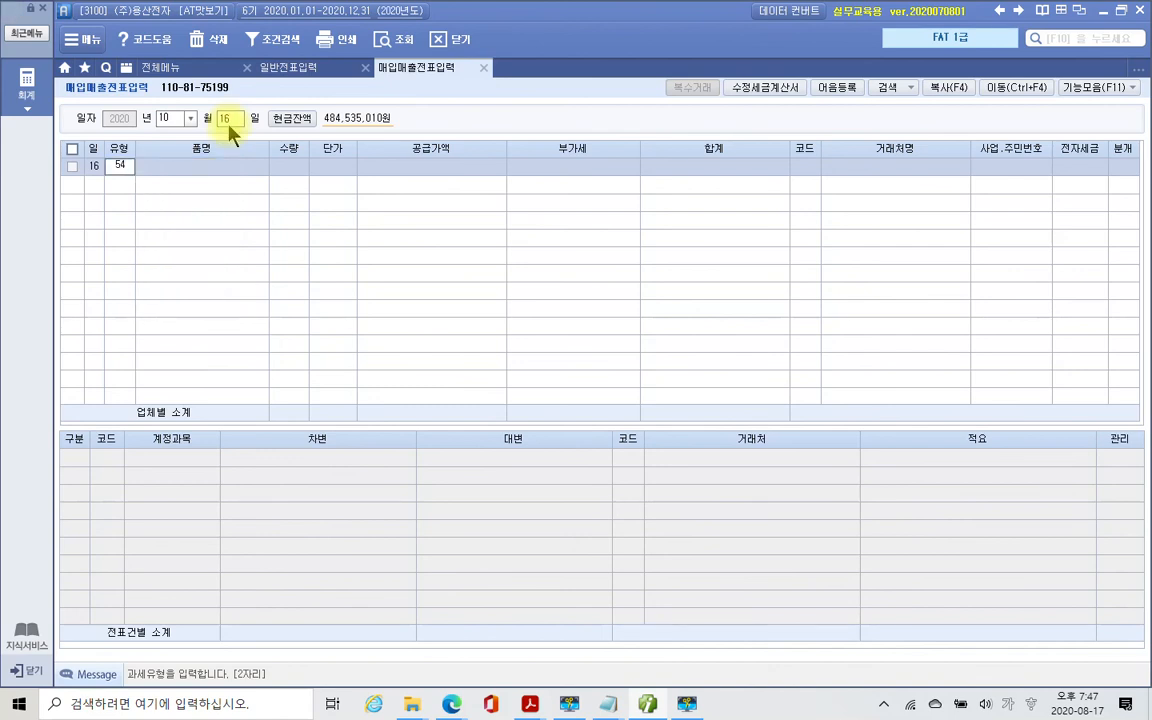
key("Return")
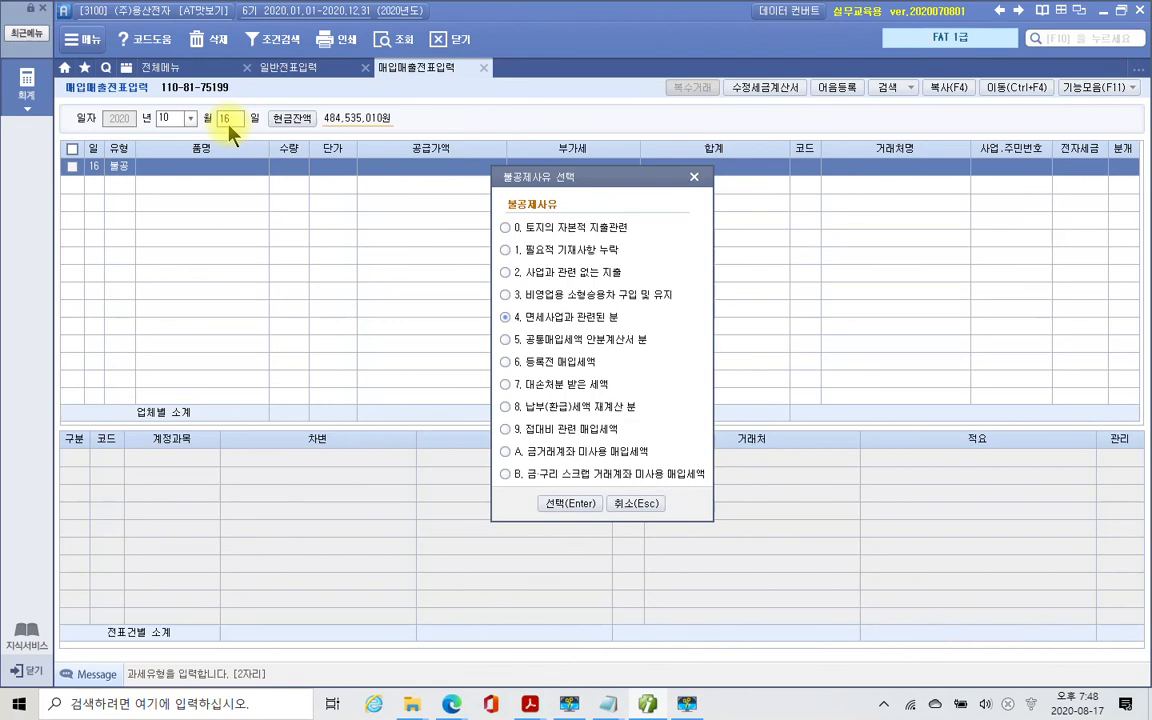
left_click(505, 294)
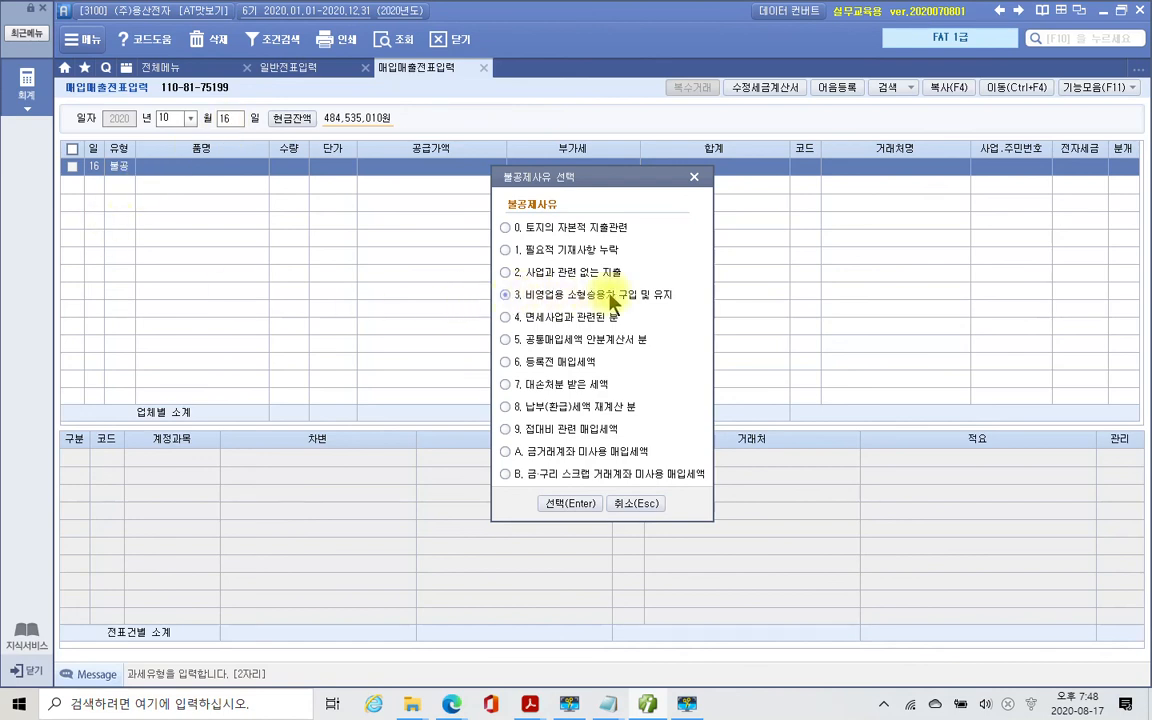
left_click(572, 504)
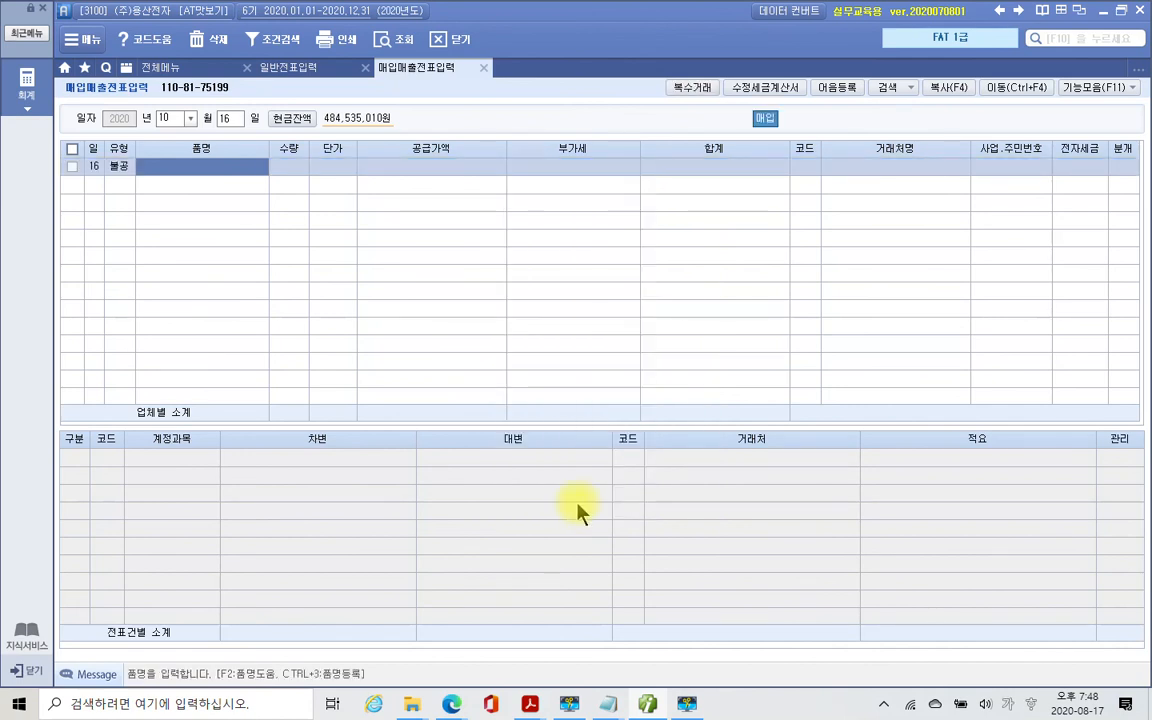
Enter 타이어교체 as the October 16 voucher's 품명 with a 공급가액 of 300,000.
type("타이어교체")
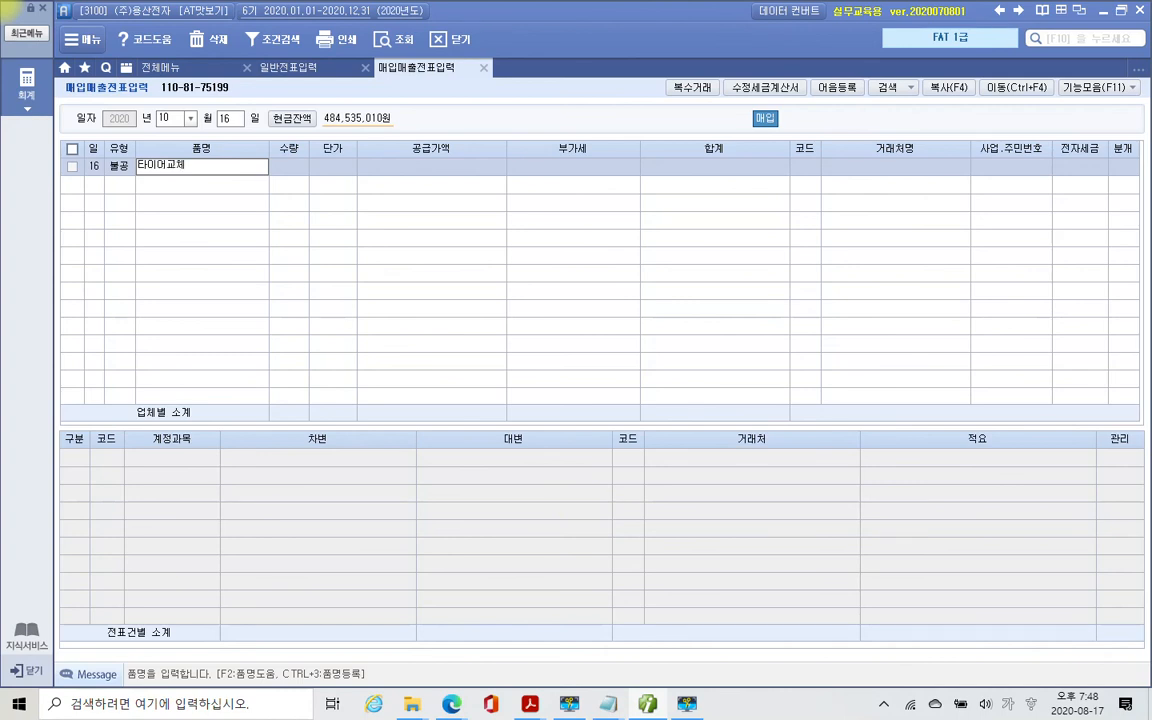
key("Return")
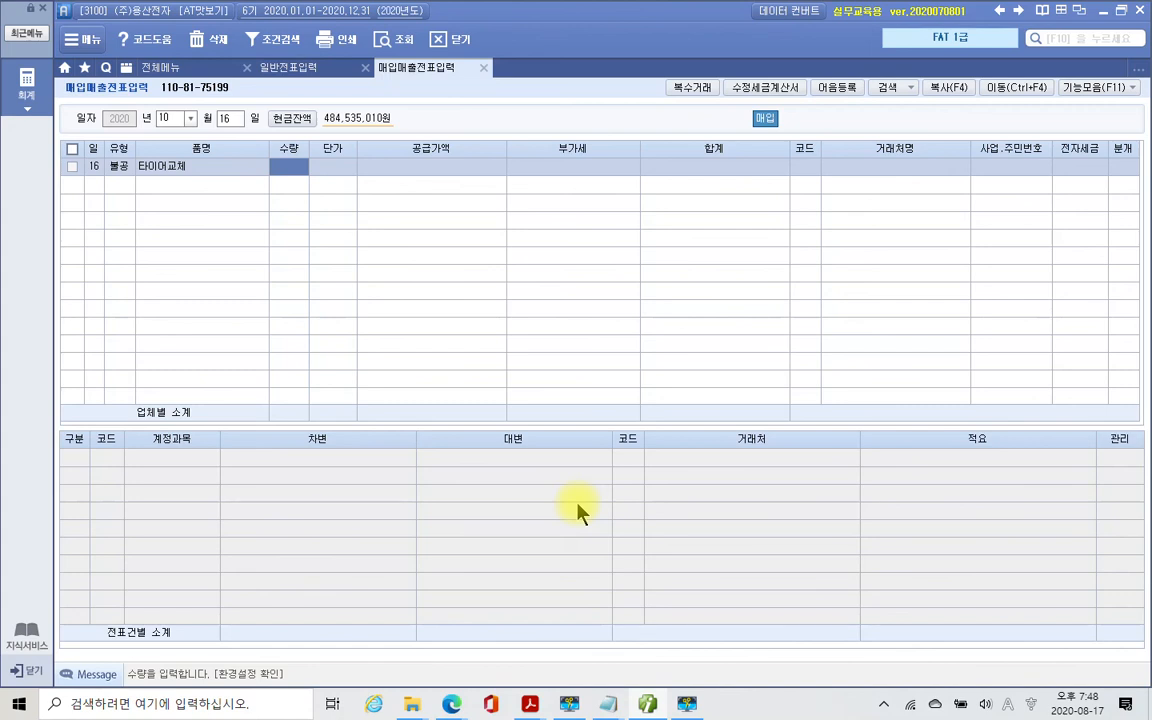
key("Return")
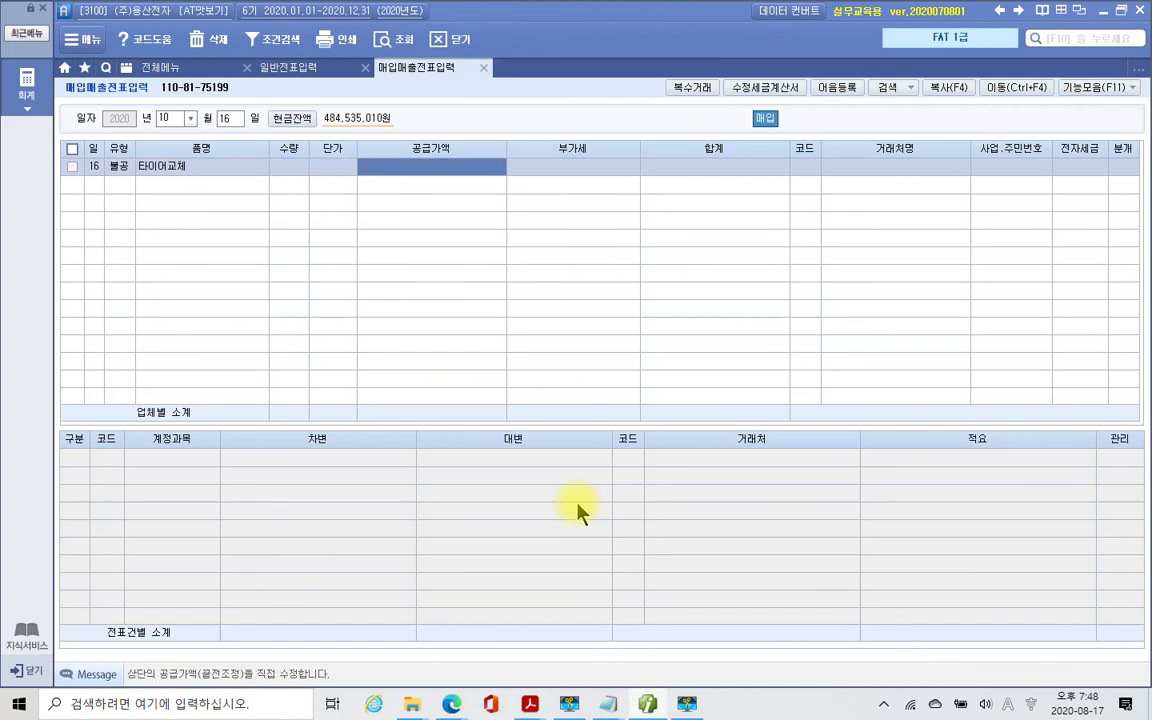
type("3000000")
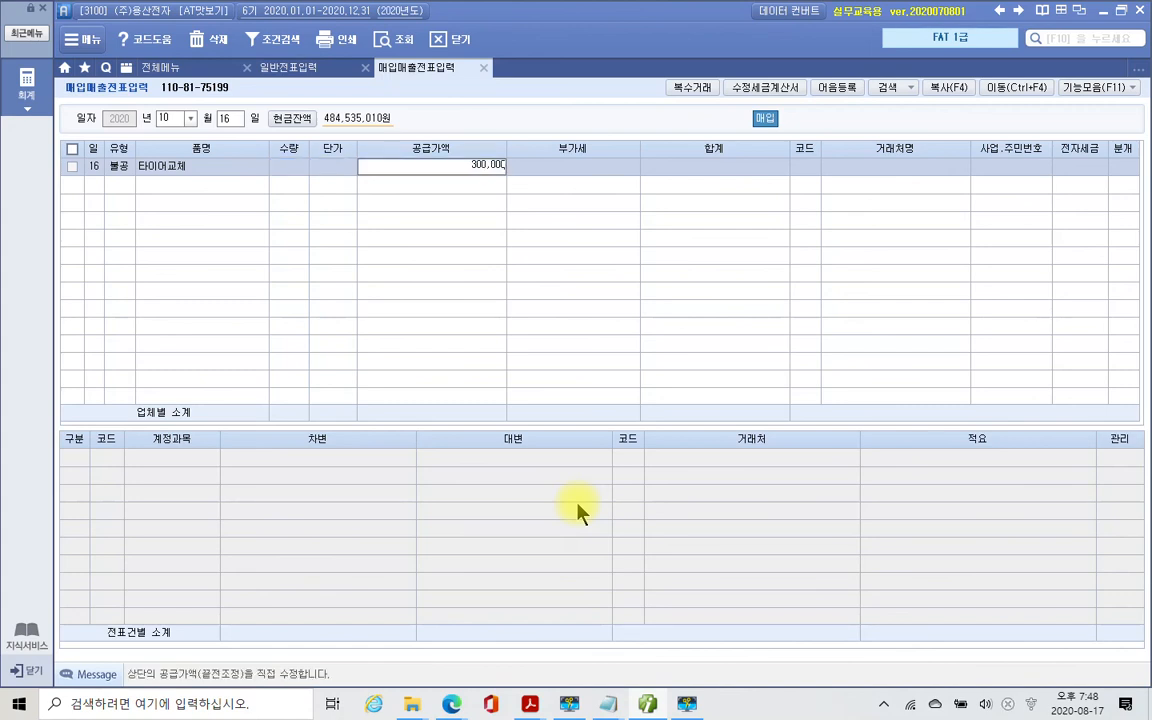
key("Return")
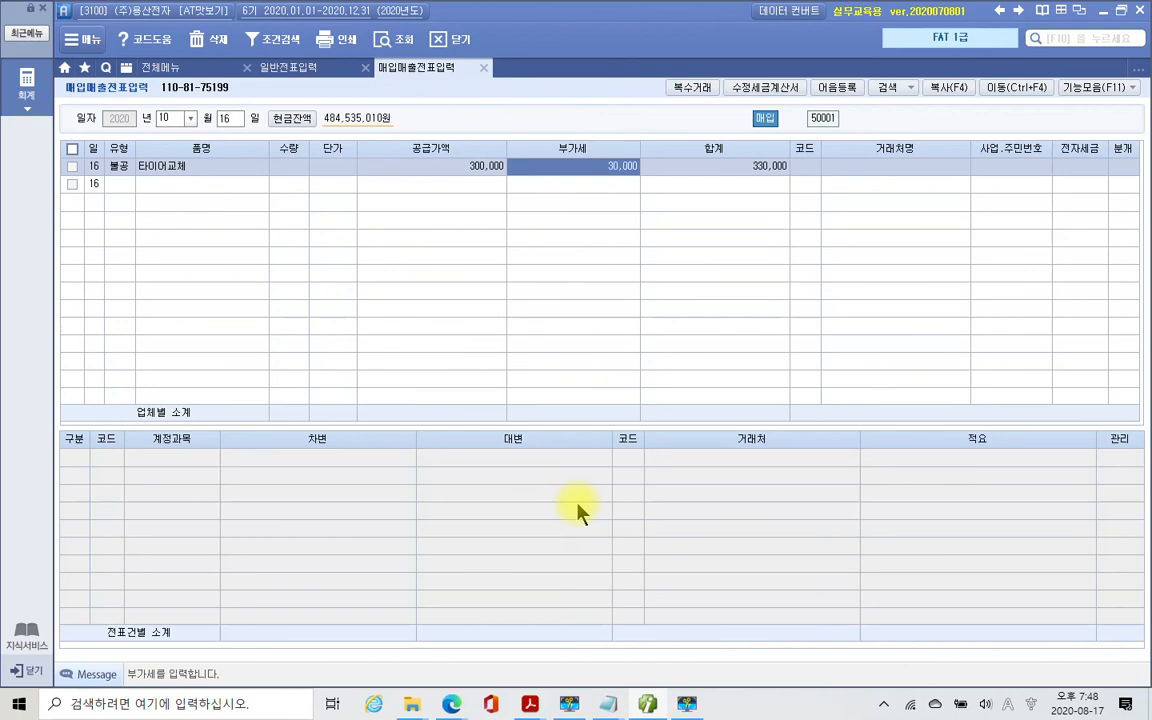
key("Return")
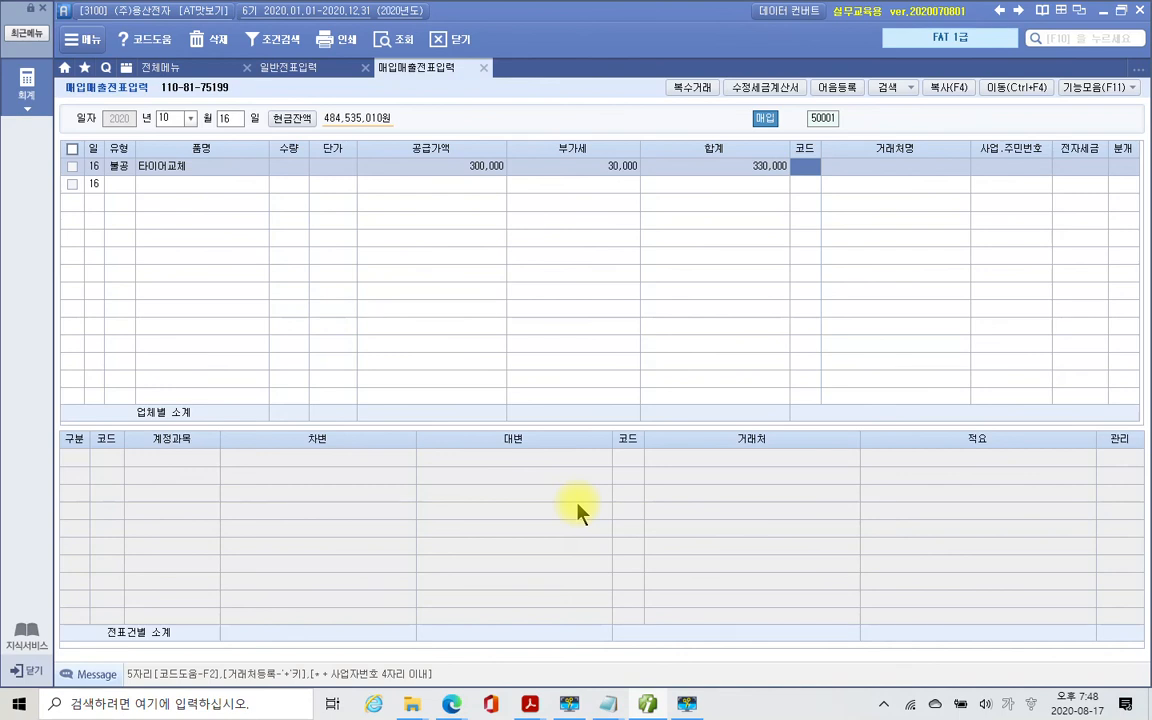
Set the voucher's 거래처 to 공인카서비스 and mark its 전자세금 as 전자입력.
type("공인")
key("Return")
key("Return")
key("Return")
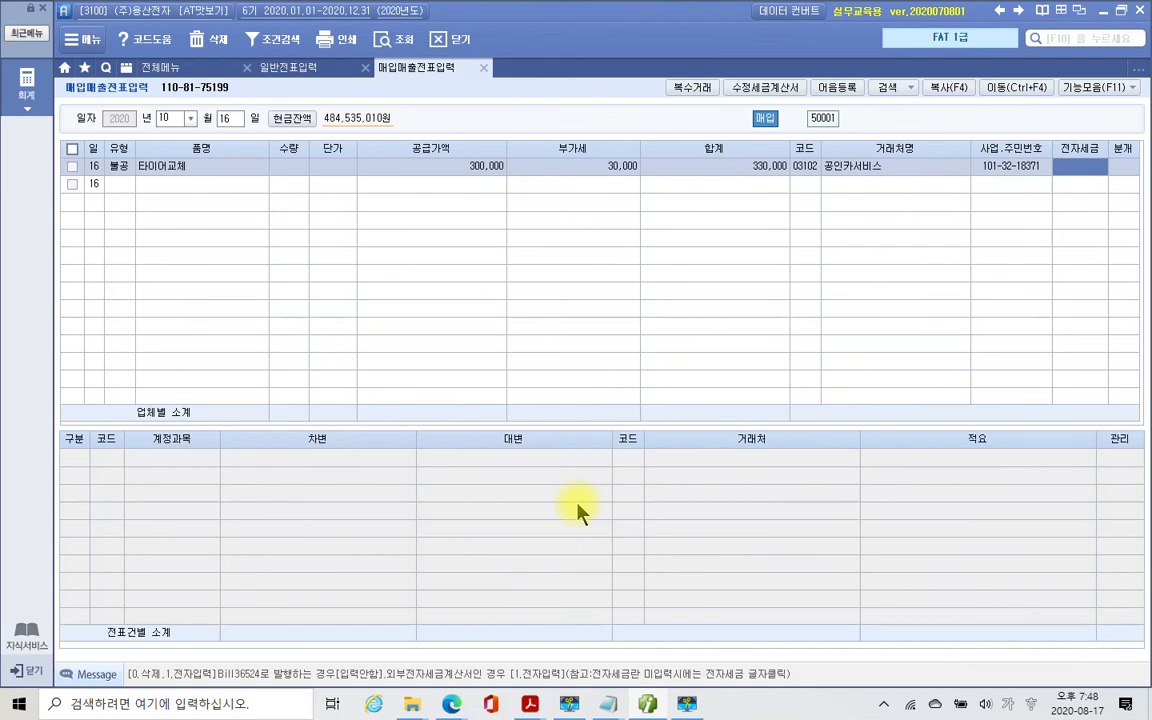
type("1")
key("Return")
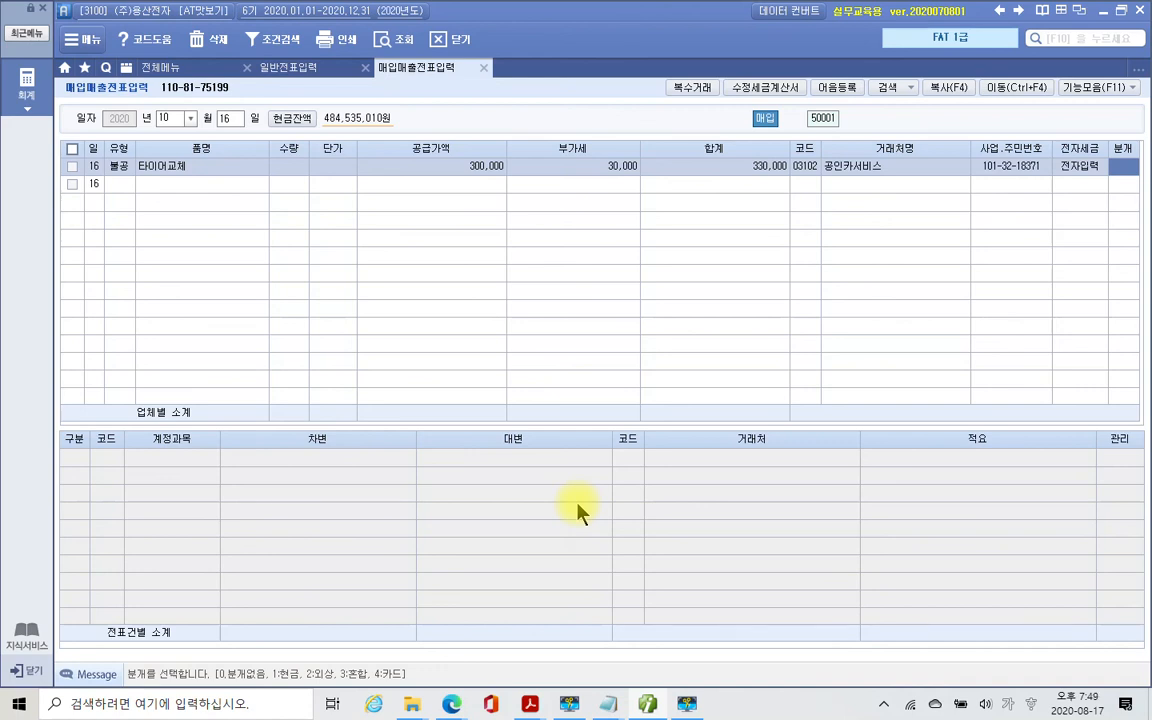
Set the voucher's 분개 to 3 혼합 and change the debit line's account to 822 차량유지비.
type("3")
key("Return")
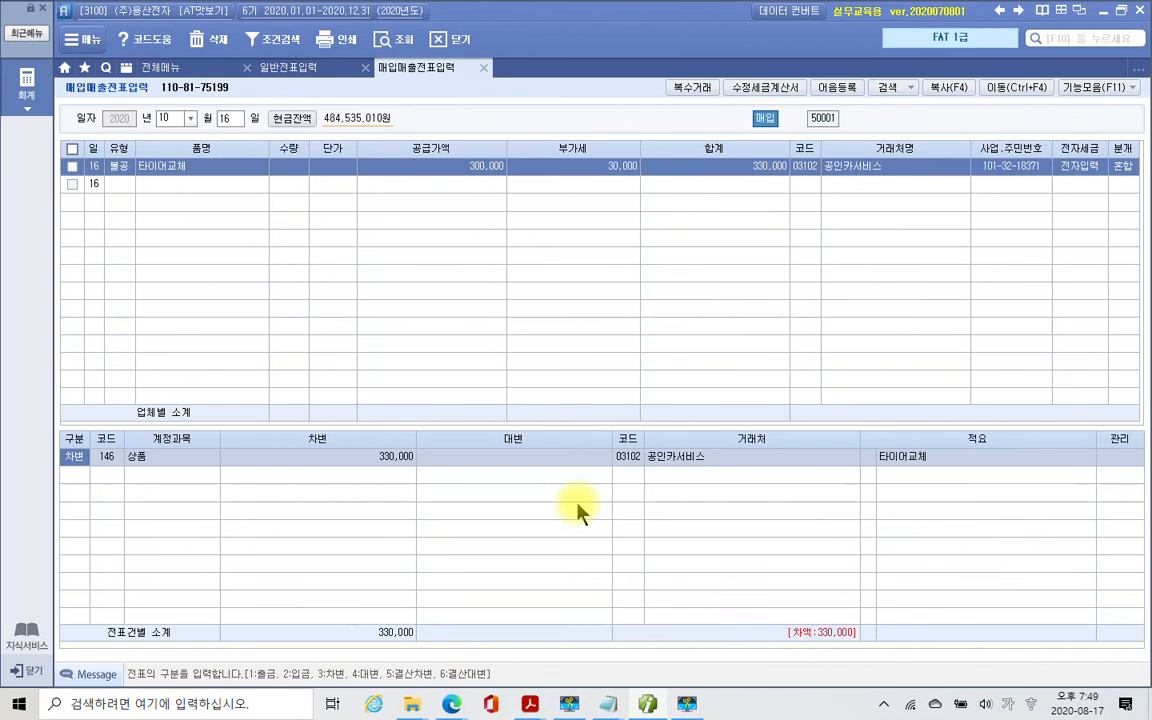
key("Return")
type("차량")
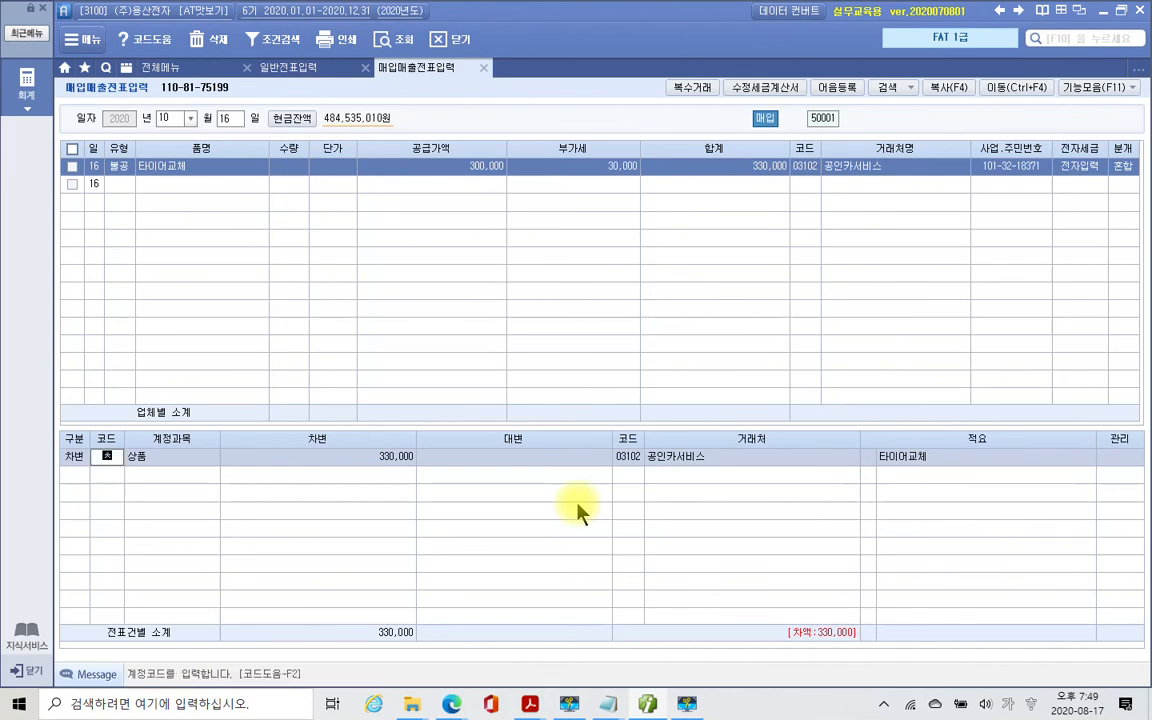
key("Return")
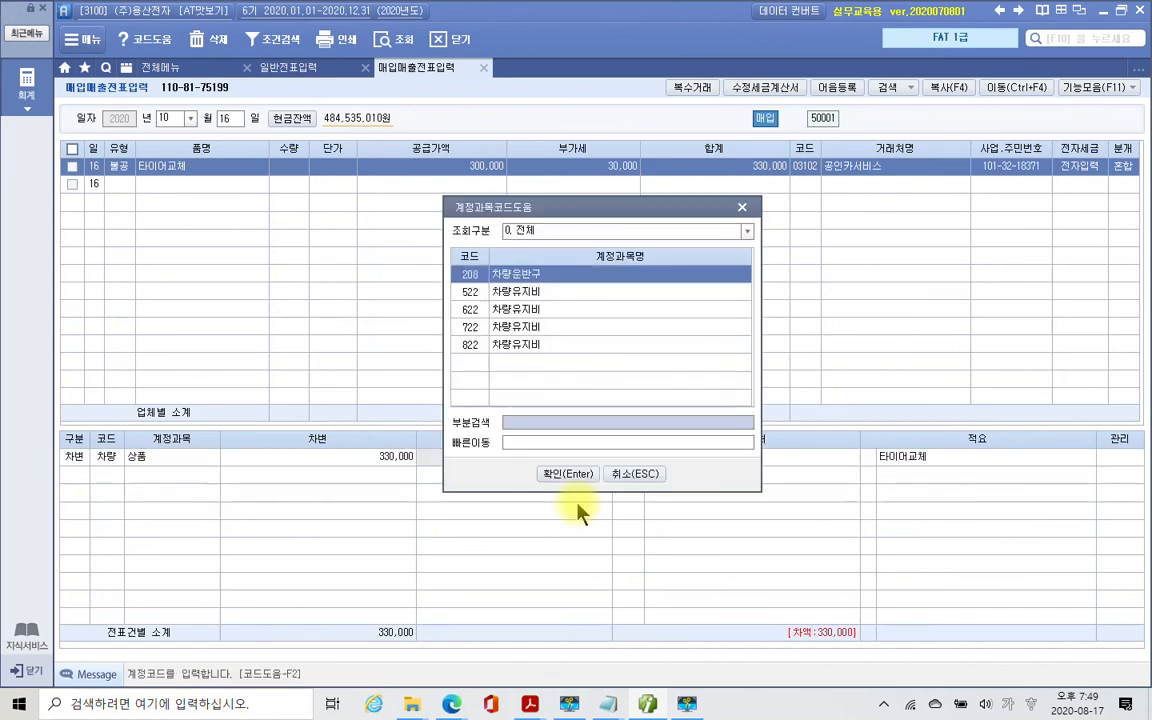
key("Down")
key("Down")
key("Down")
key("Down")
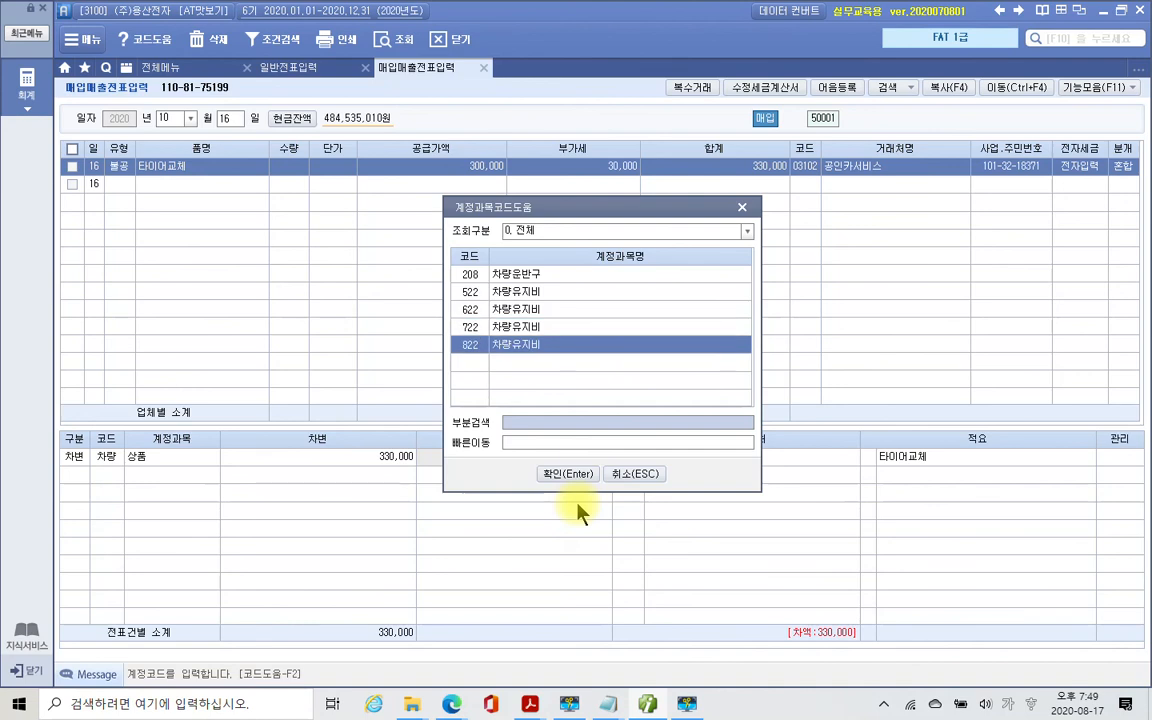
key("Return")
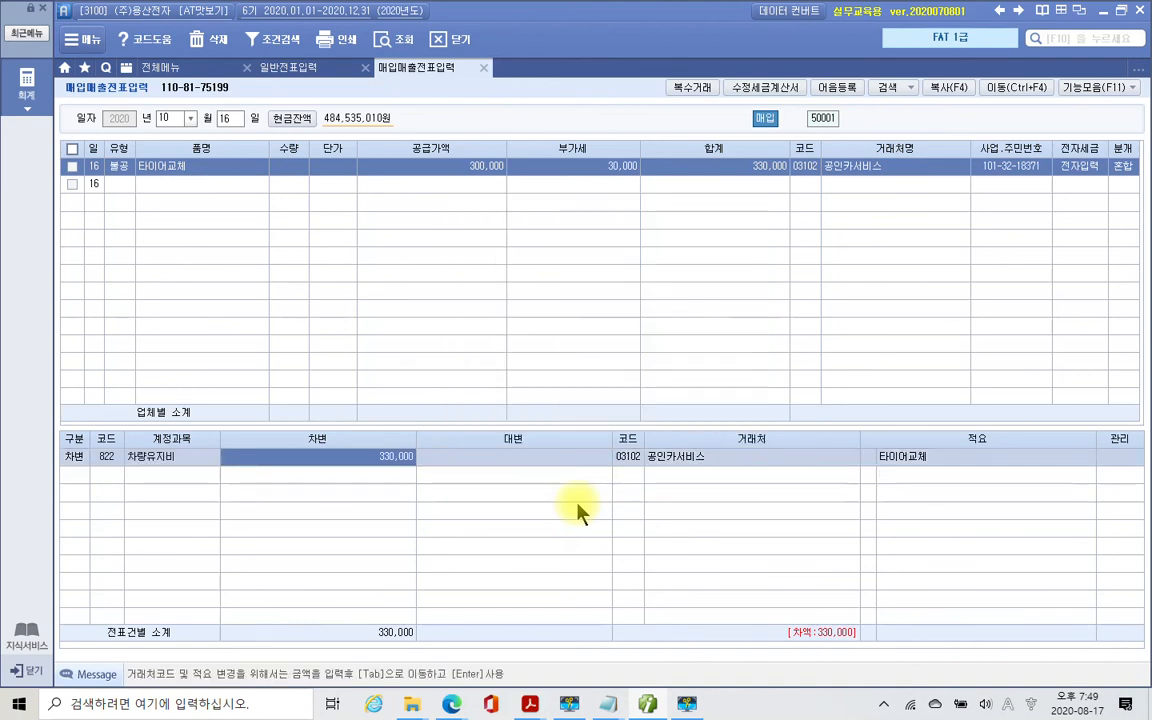
key("Return")
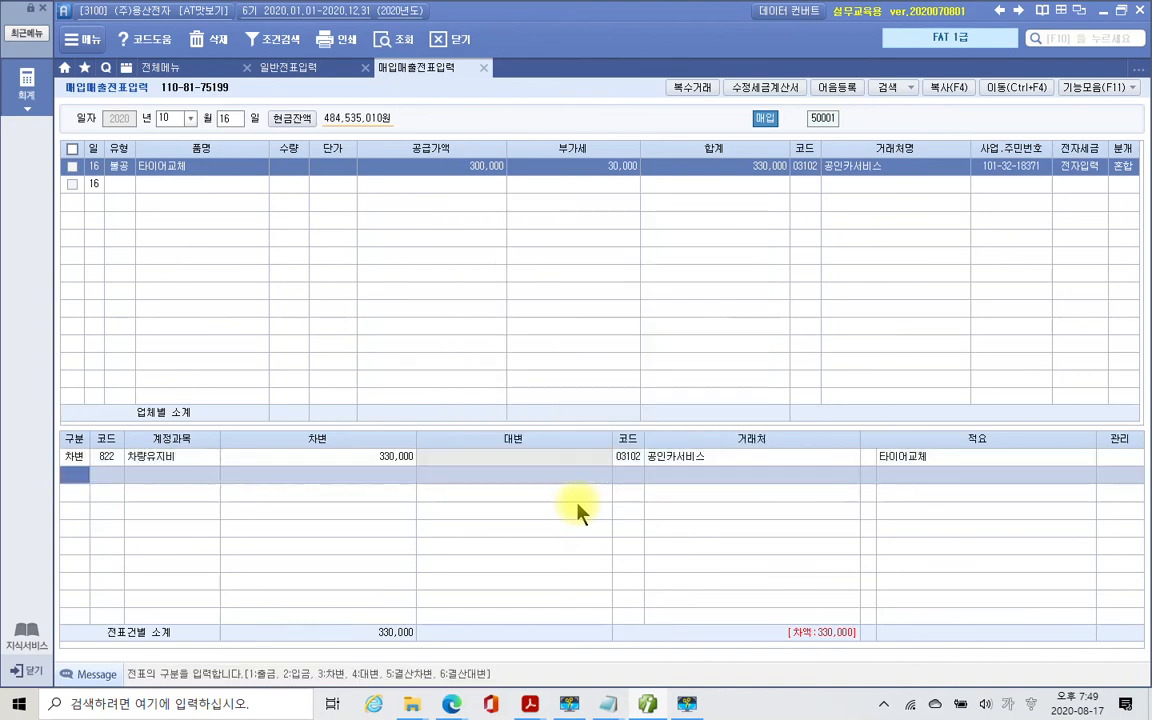
Add a 대변 line with account 253 미지급금 for 330,000.
type("4")
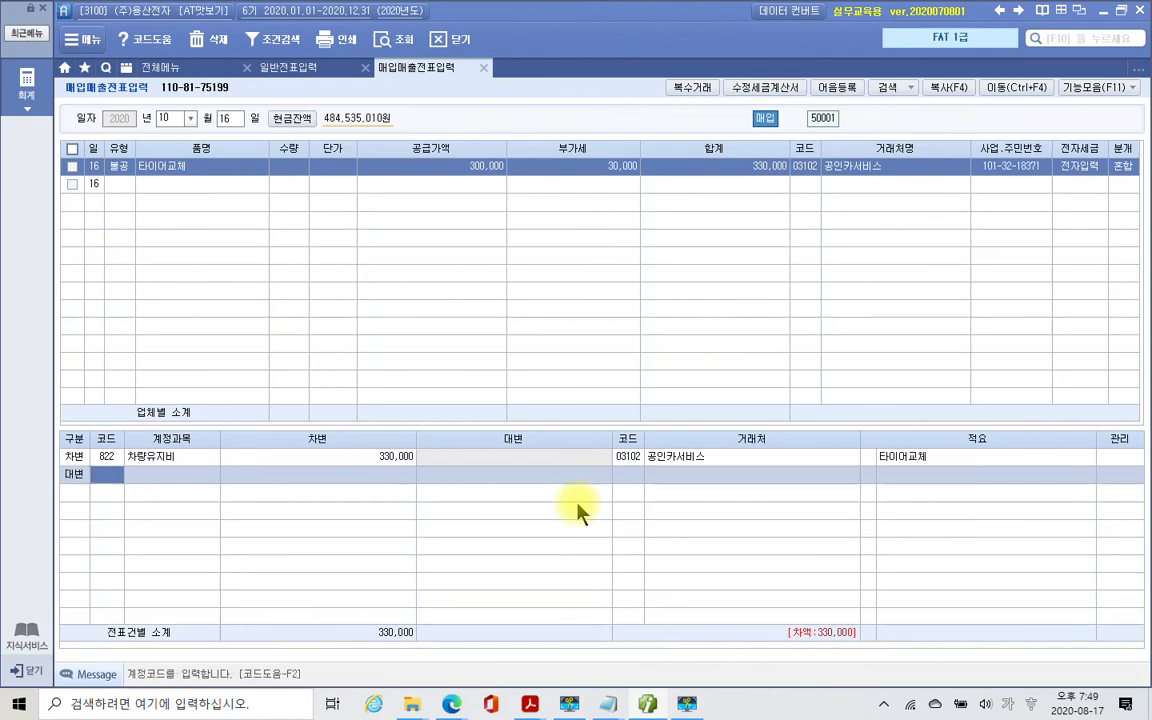
type("253")
key("Return")
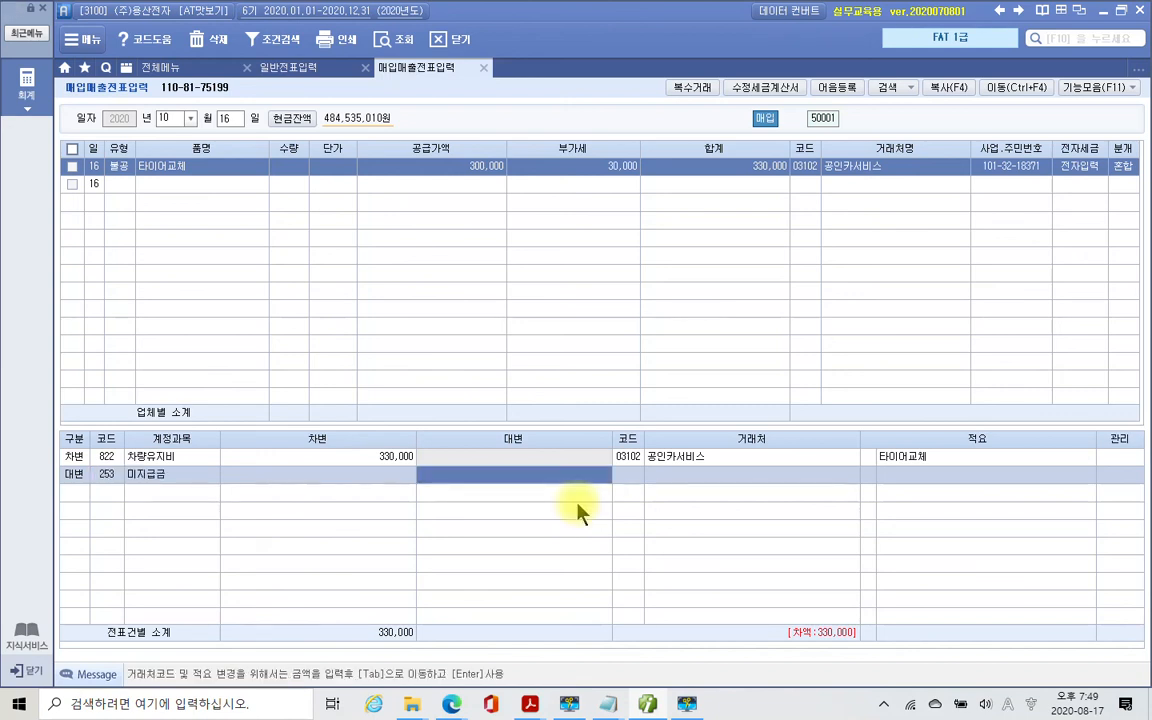
type("330,000")
key("Return")
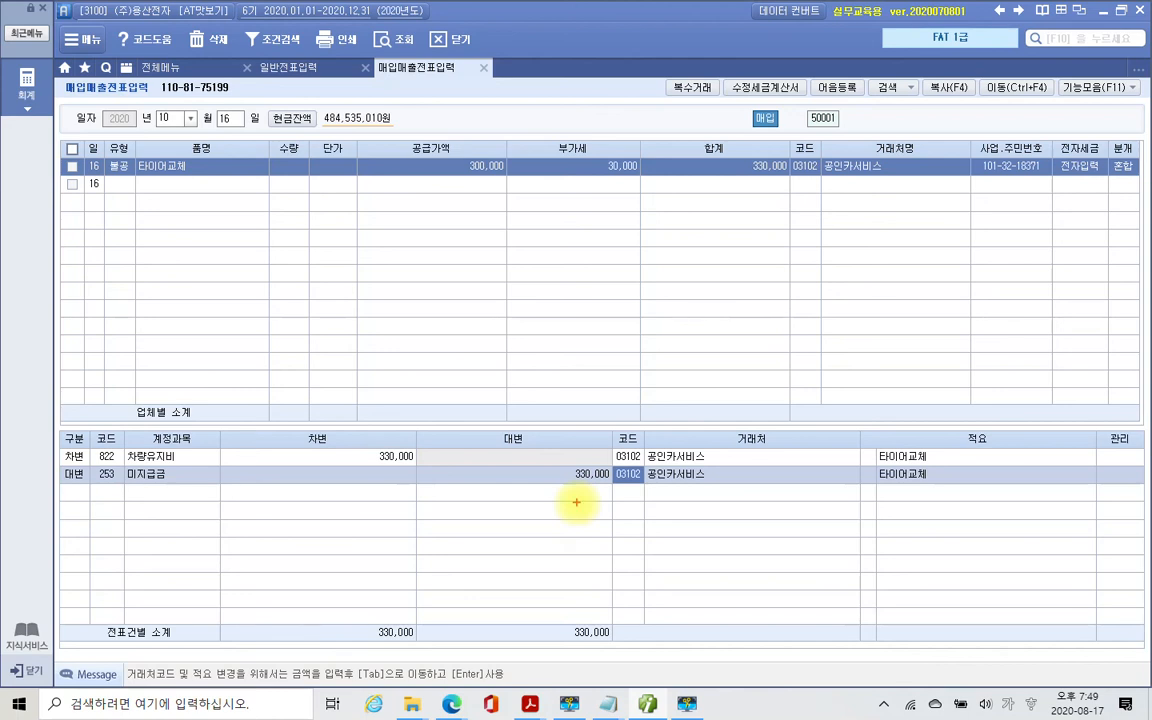
Circle the voucher's 불공 type, 공급가액 and 부가세 in red with an arrow to the circled 차변 amount, and clear the marks.
left_click_drag(106, 222, 128, 232)
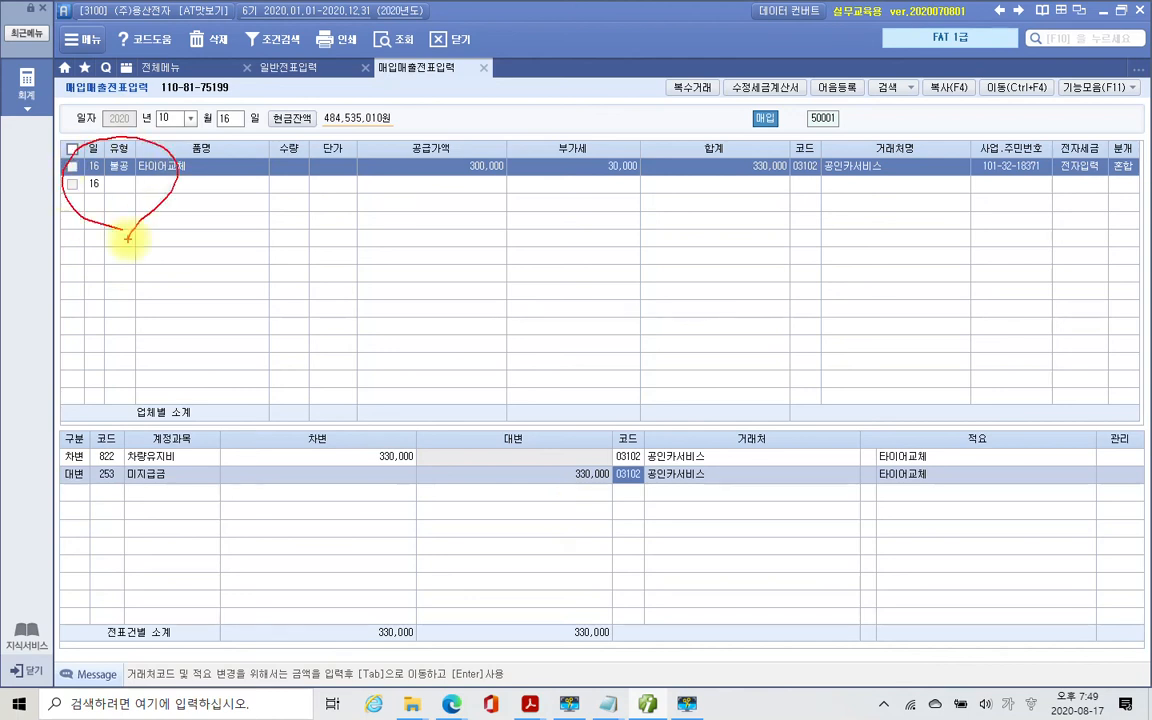
mouse_move(586, 134)
left_mouse_down()
mouse_move(656, 195)
mouse_move(633, 222)
left_mouse_up()
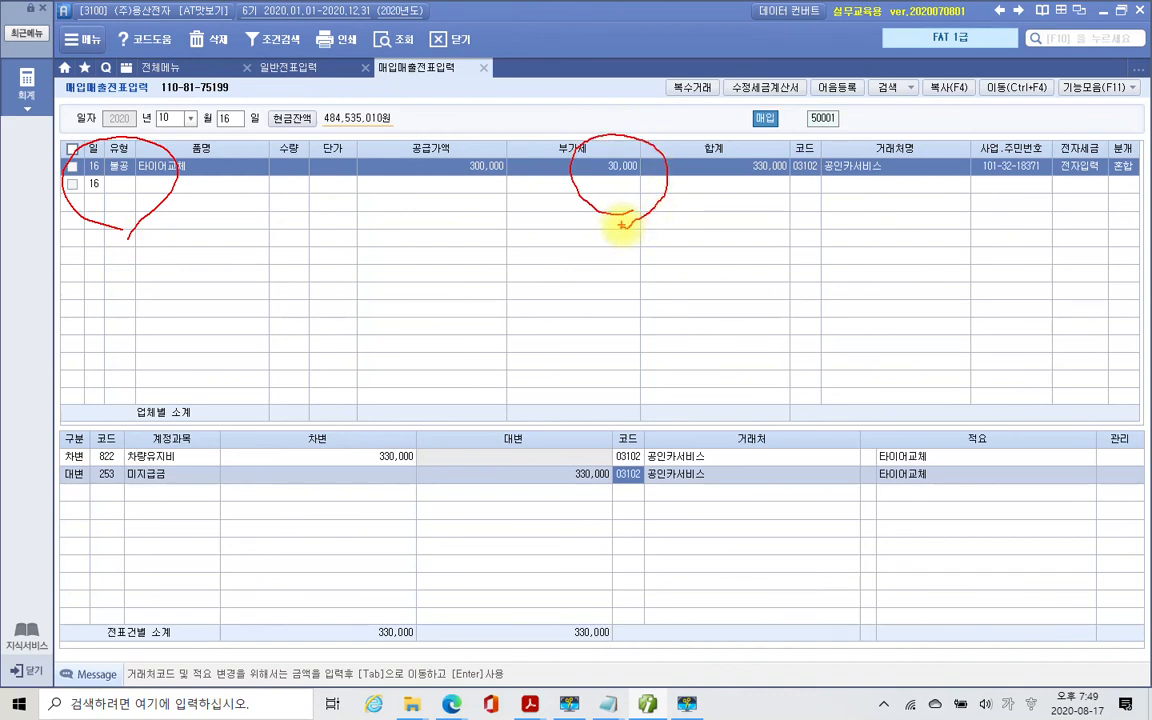
mouse_move(622, 225)
left_mouse_down()
mouse_move(442, 148)
mouse_move(571, 226)
mouse_move(622, 211)
left_mouse_up()
mouse_move(572, 250)
left_mouse_down()
mouse_move(430, 398)
mouse_move(404, 448)
mouse_move(398, 440)
left_mouse_up()
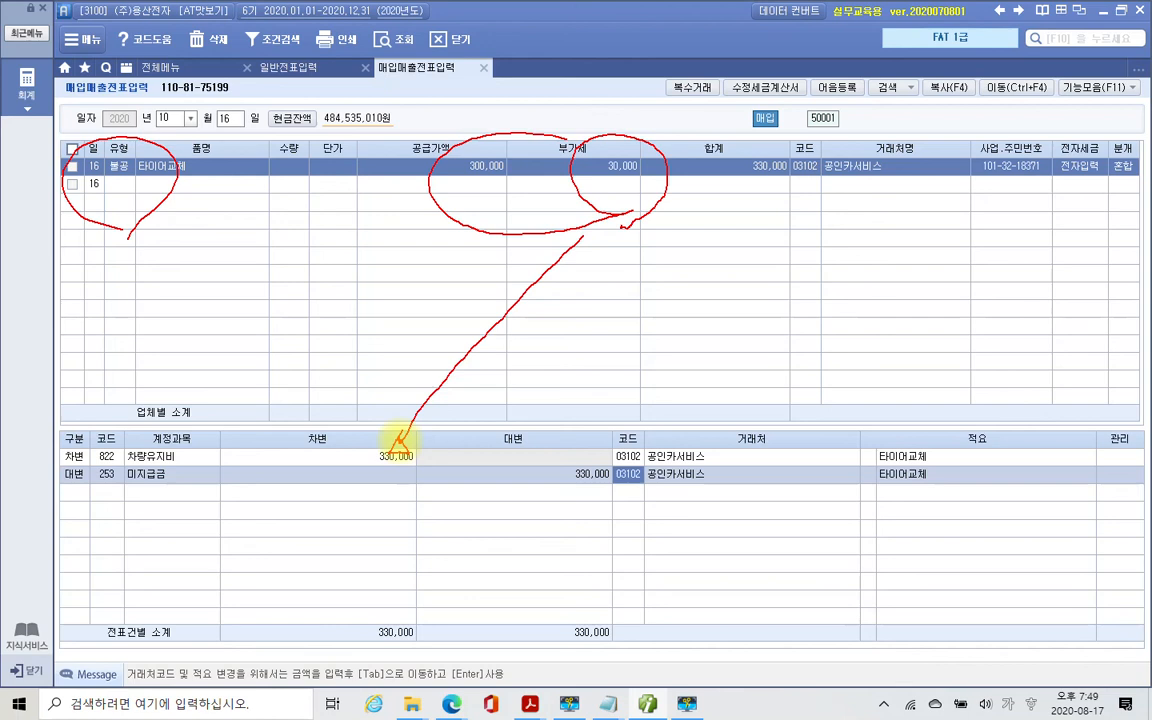
left_click_drag(398, 440, 412, 466)
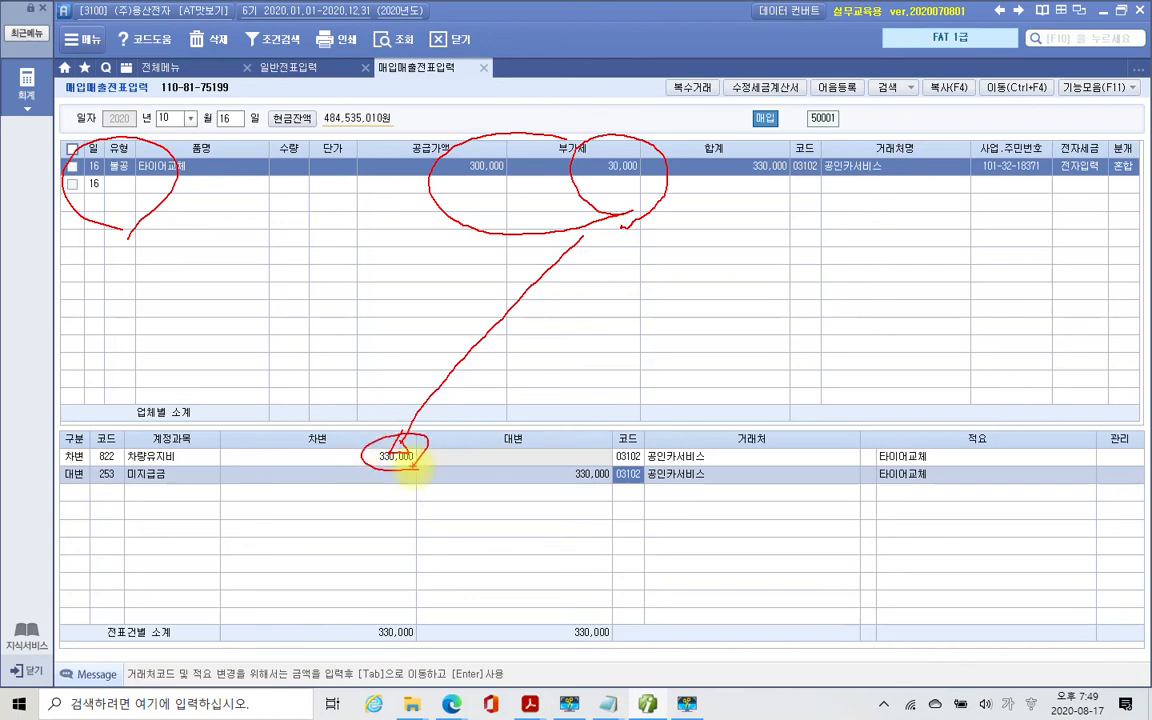
key("Escape")
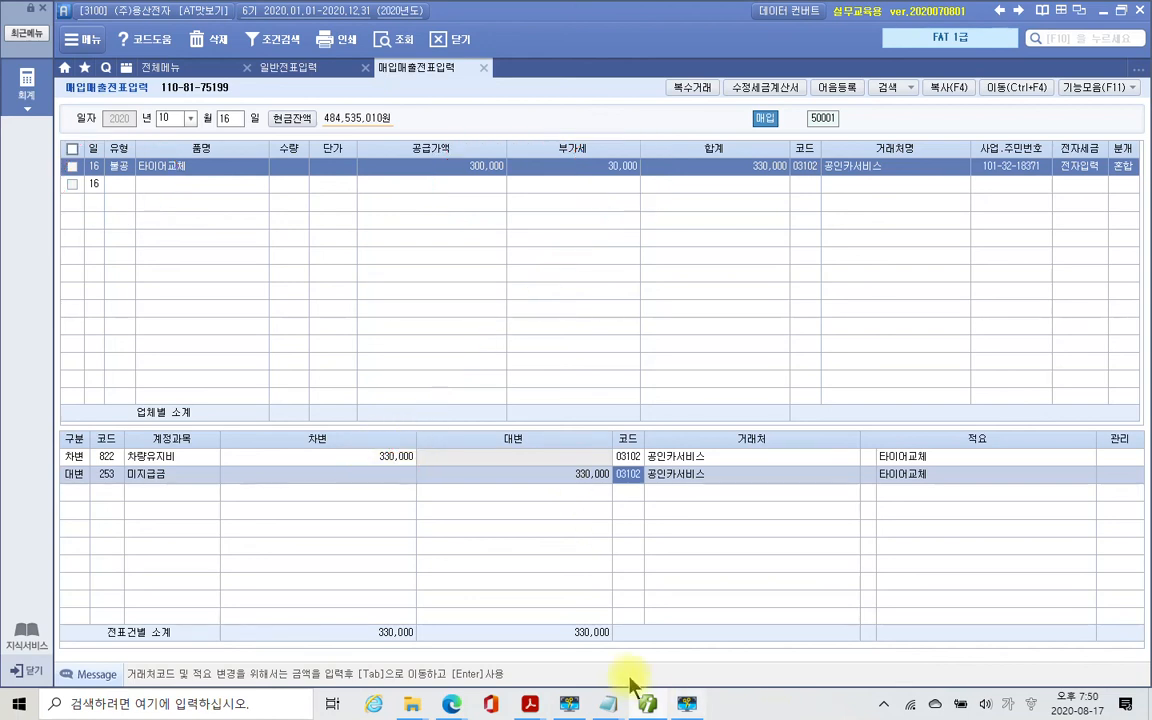
Switch to the textbook PDF in Acrobat Reader and highlight 54.불공 in the October 16 수행 결과 table.
left_click(530, 704)
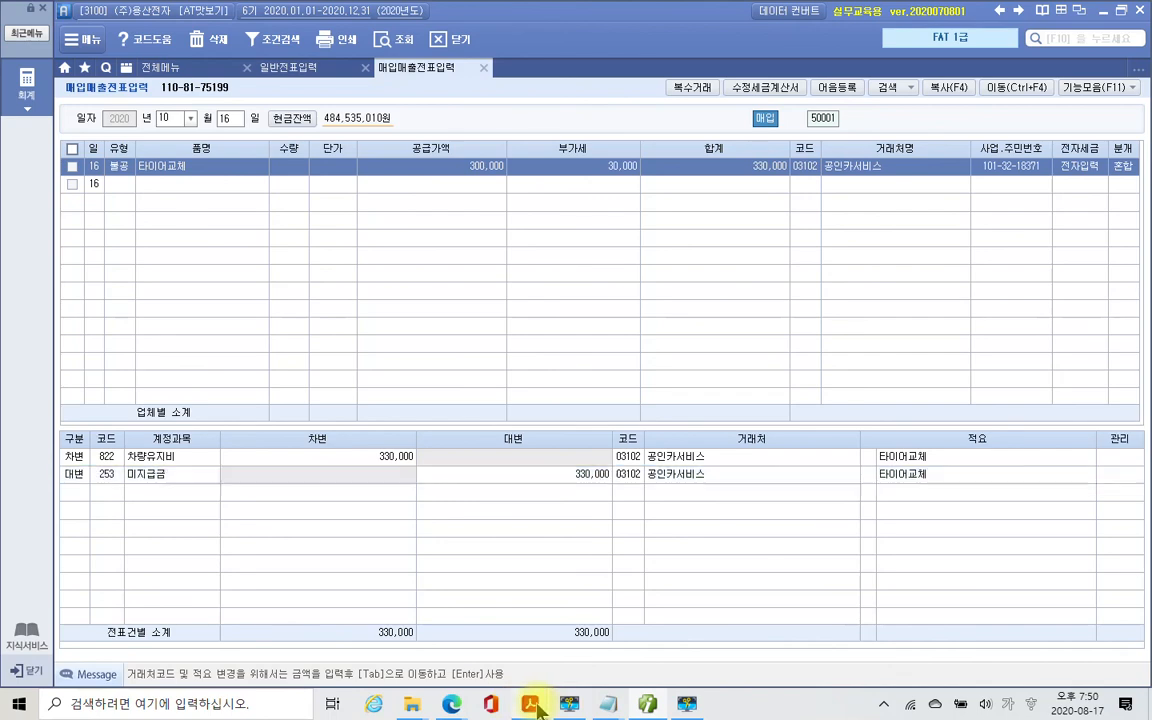
left_click(607, 680)
scroll(601, 527, "down", 8)
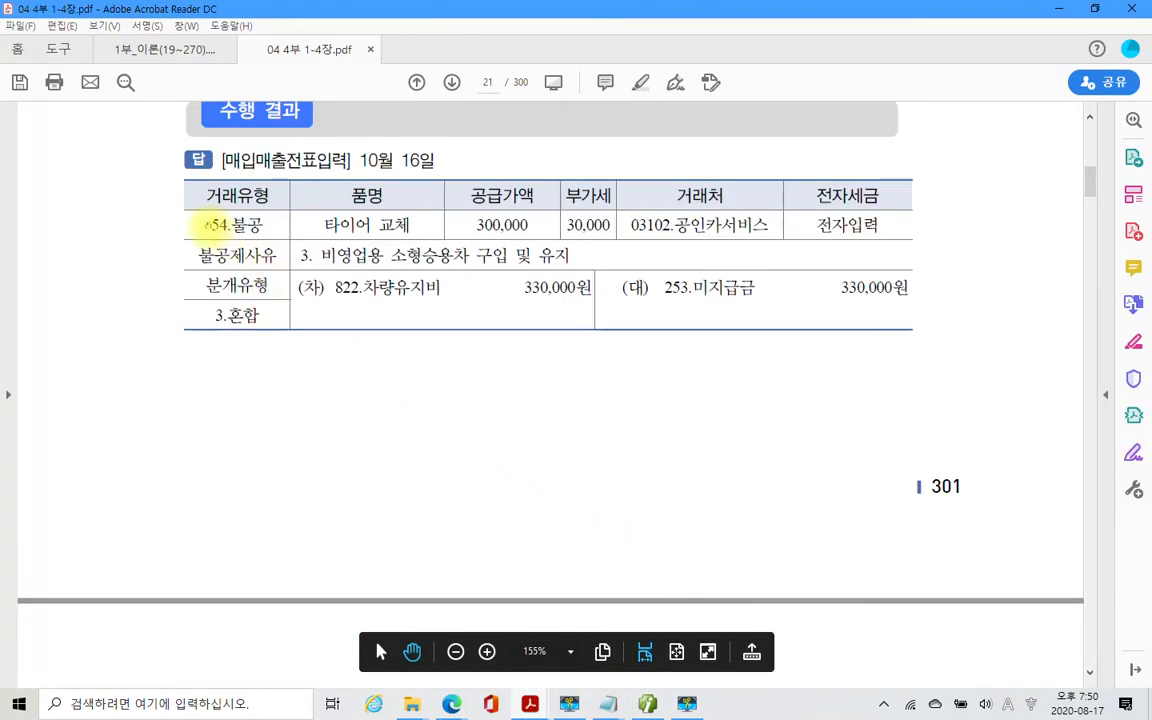
left_click_drag(204, 225, 262, 226)
right_click(256, 236)
left_click(312, 276)
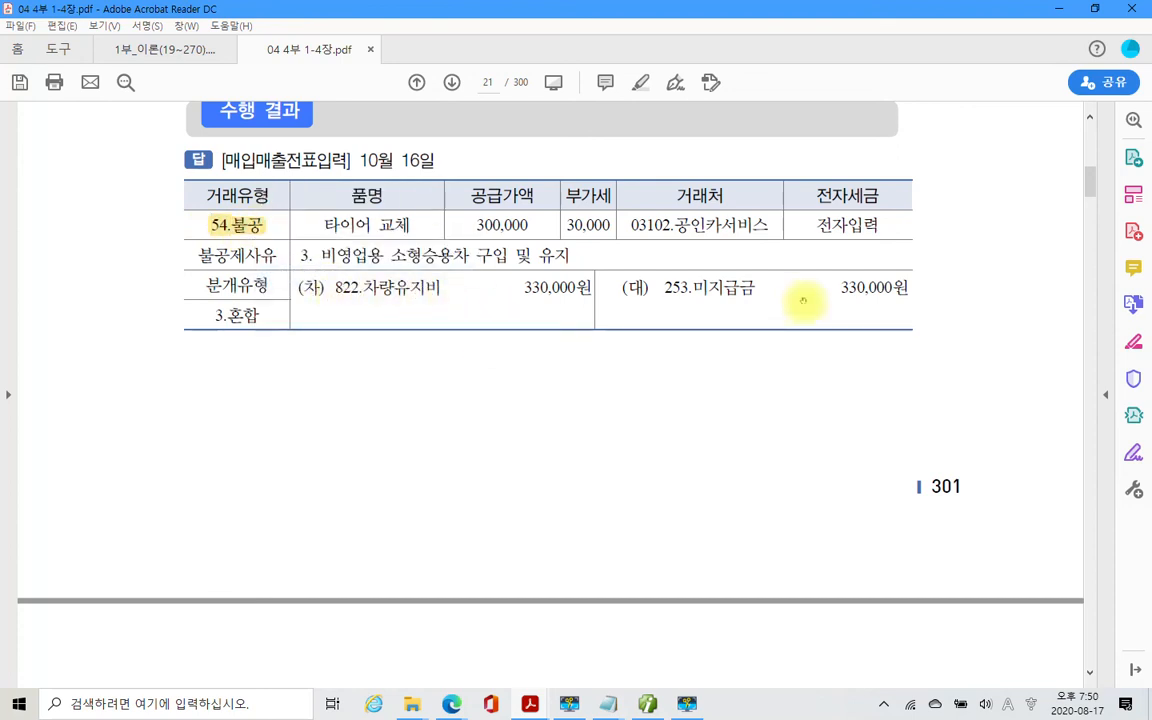
Go to task 6 매출거래, circle its title and the 매출전표 heading in red, and write 17 beside the slip.
scroll(663, 437, "down", 10)
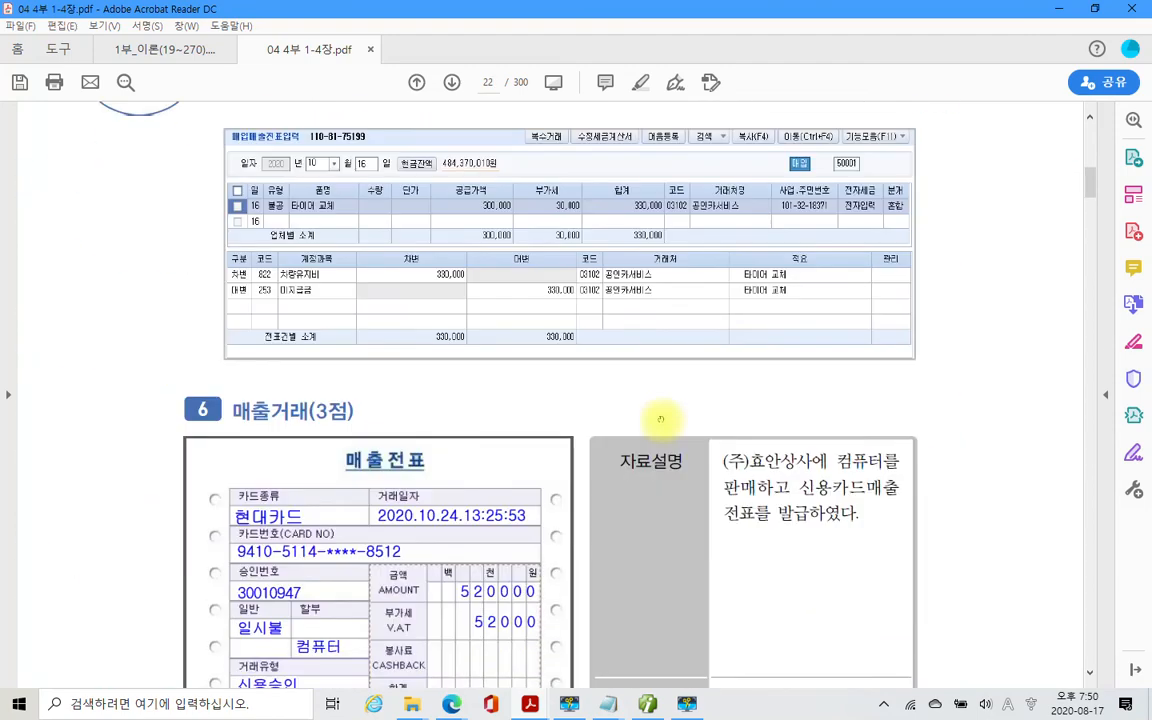
scroll(661, 420, "down", 5)
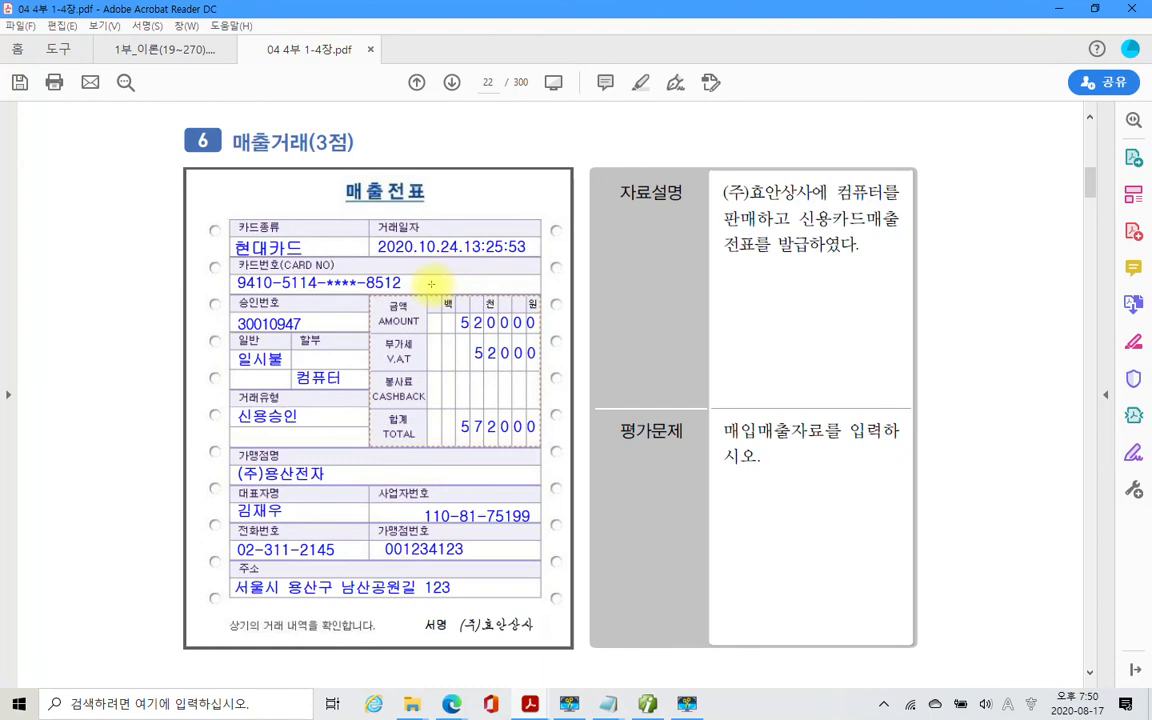
mouse_move(269, 196)
left_mouse_down()
mouse_move(212, 118)
mouse_move(243, 214)
left_mouse_up()
mouse_move(428, 216)
left_mouse_down()
mouse_move(370, 224)
mouse_move(436, 214)
left_mouse_up()
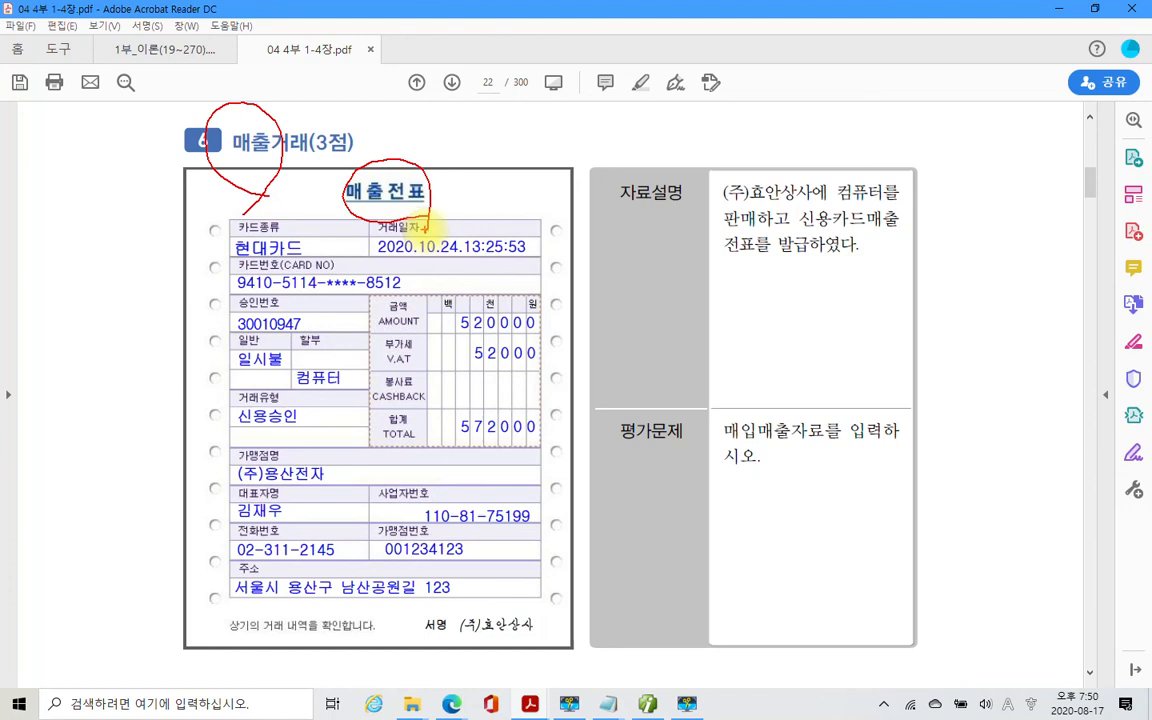
left_click_drag(70, 250, 35, 313)
mouse_move(83, 297)
left_mouse_down()
mouse_move(90, 283)
mouse_move(147, 270)
mouse_move(98, 353)
left_mouse_up()
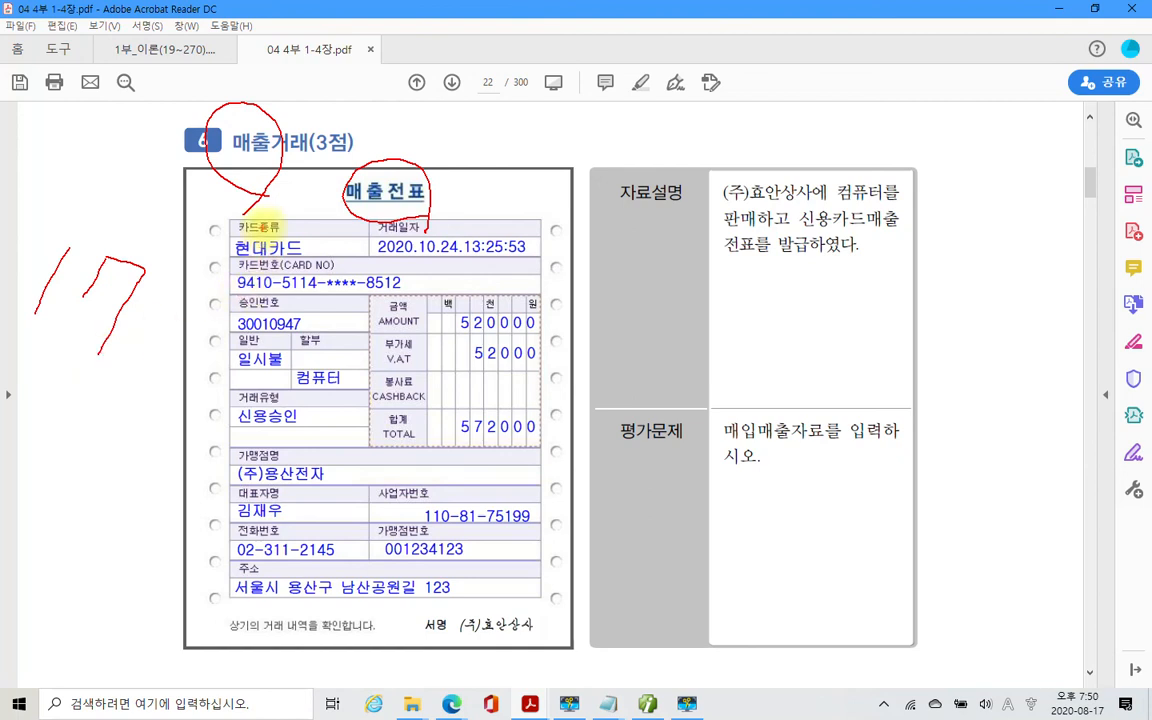
Box the 자료설명 section, underline 신용카드매출전표를 발급 and the 평가문제 text in red, and clear all the marks.
left_click_drag(569, 113, 969, 385)
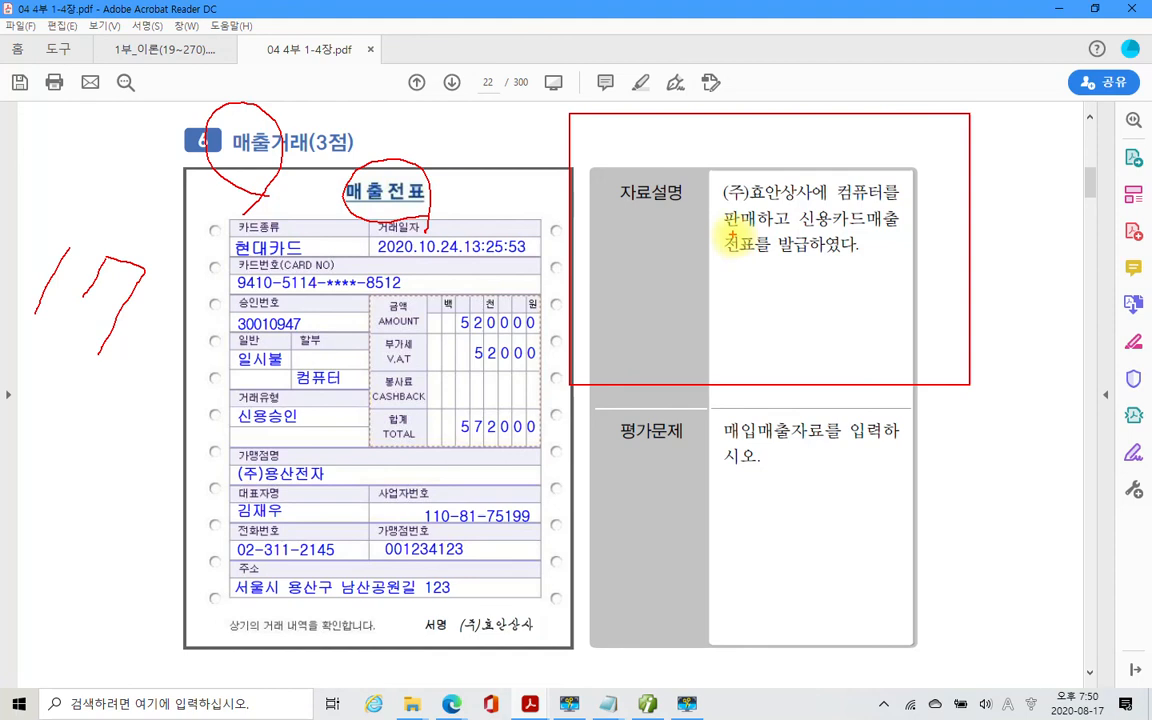
left_click_drag(798, 234, 898, 234)
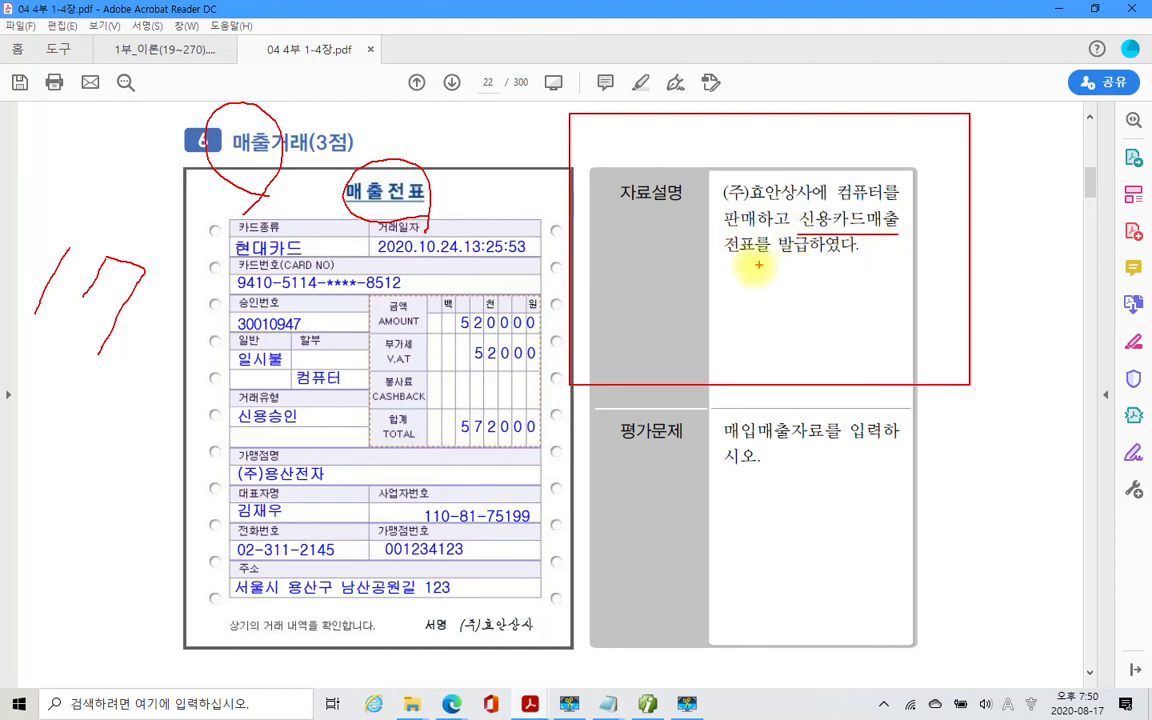
left_click_drag(720, 263, 810, 263)
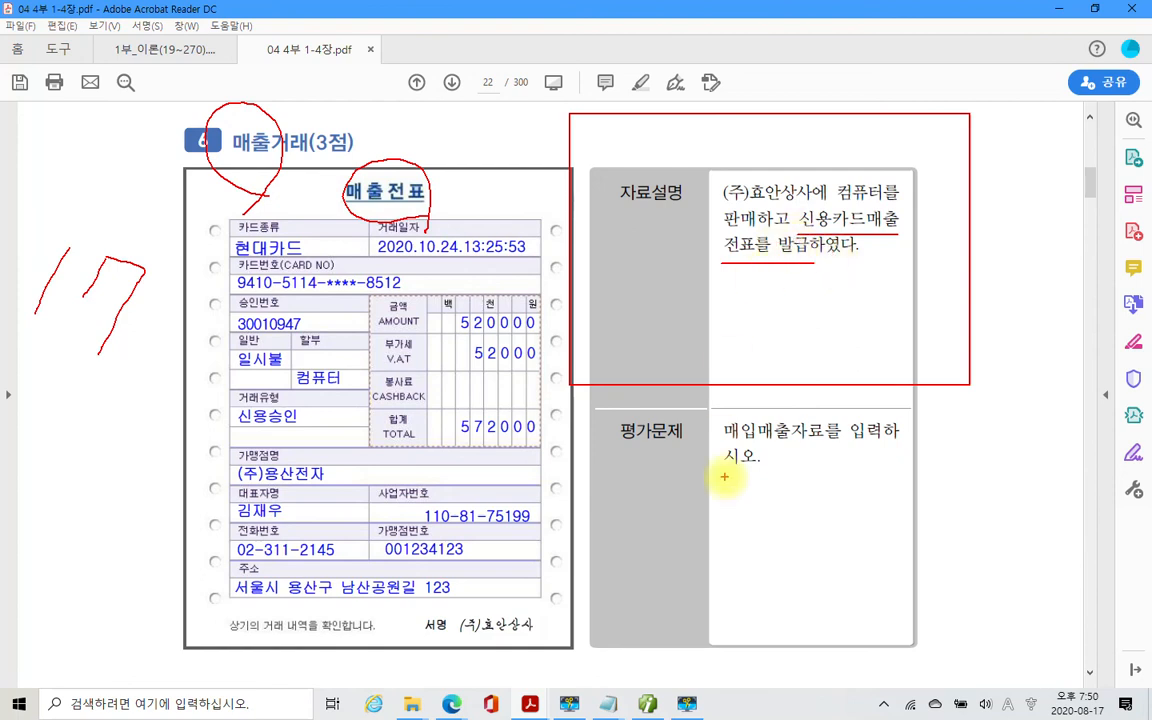
left_click_drag(725, 444, 1004, 444)
left_click_drag(724, 468, 797, 469)
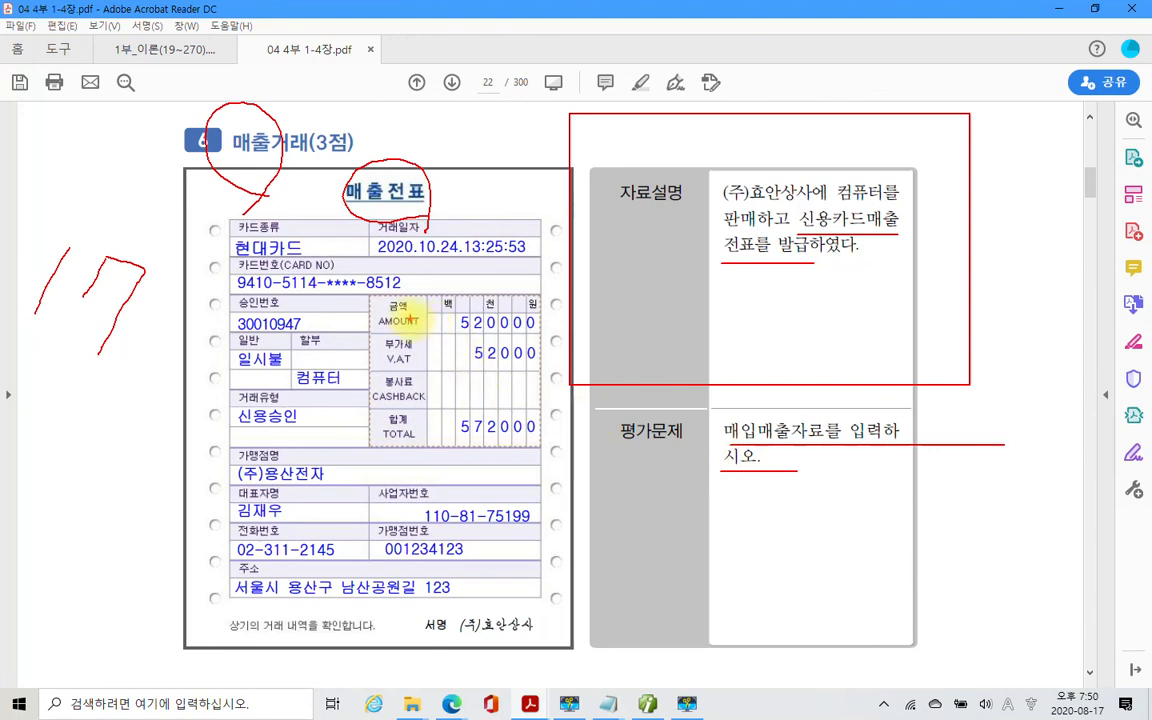
key("Escape")
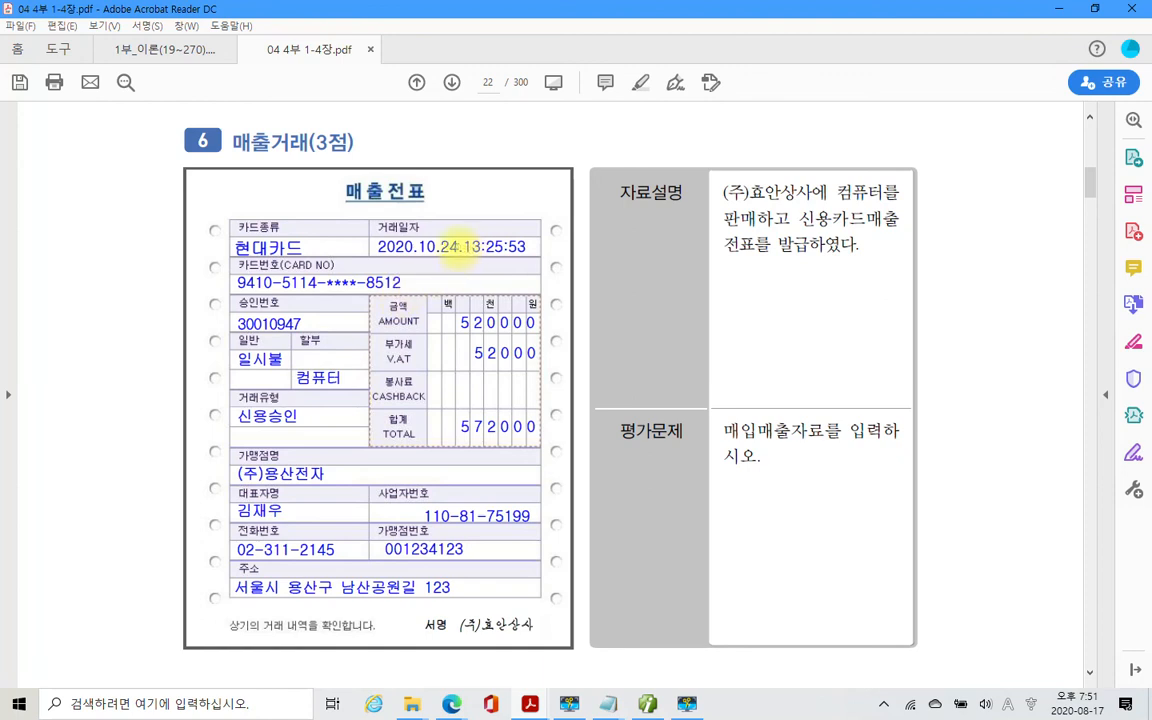
Highlight the transaction date 2020.10.24 on the 매출전표 in the textbook PDF.
left_click_drag(378, 246, 458, 247)
right_click(450, 262)
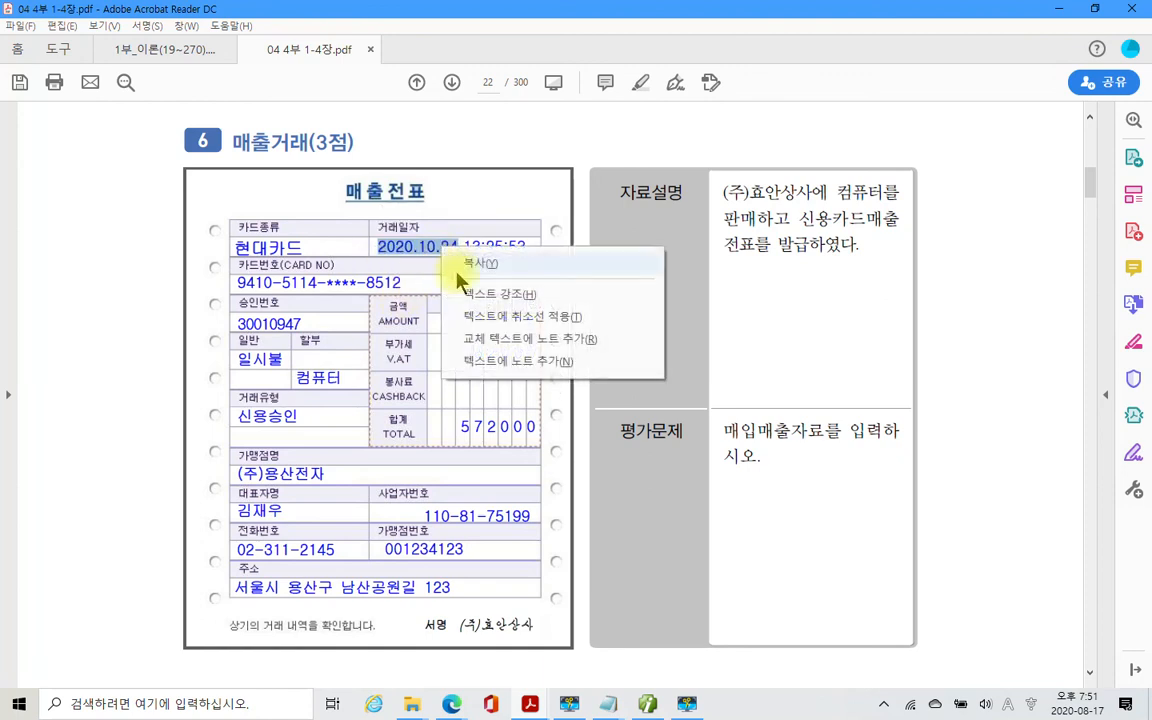
left_click(452, 245)
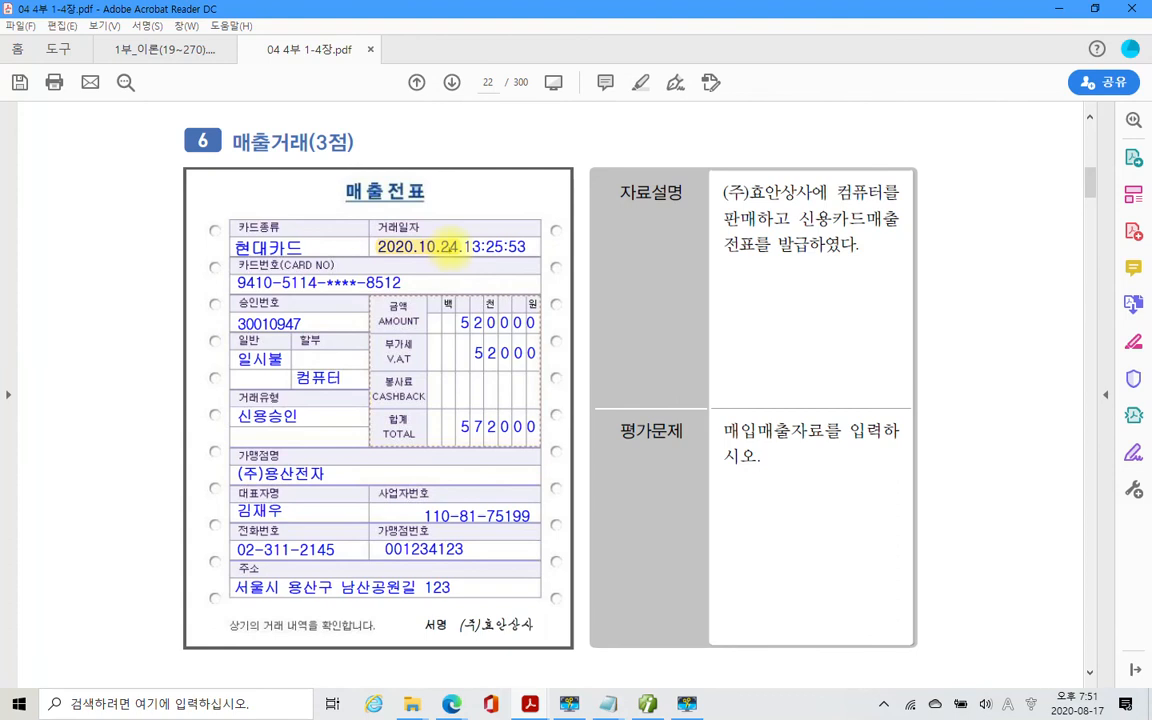
Switch to 매입매출전표입력 in the accounting program, set the day to 24, and enter type 17 (카과) for the voucher.
left_click(650, 705)
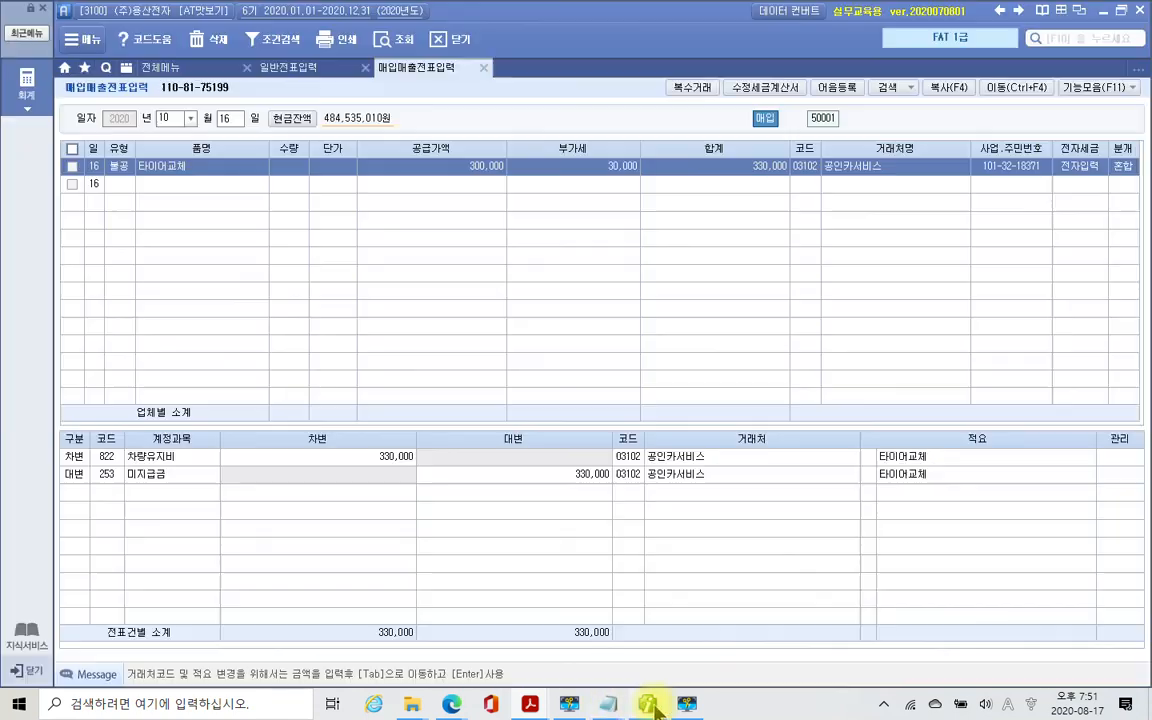
left_click(226, 119)
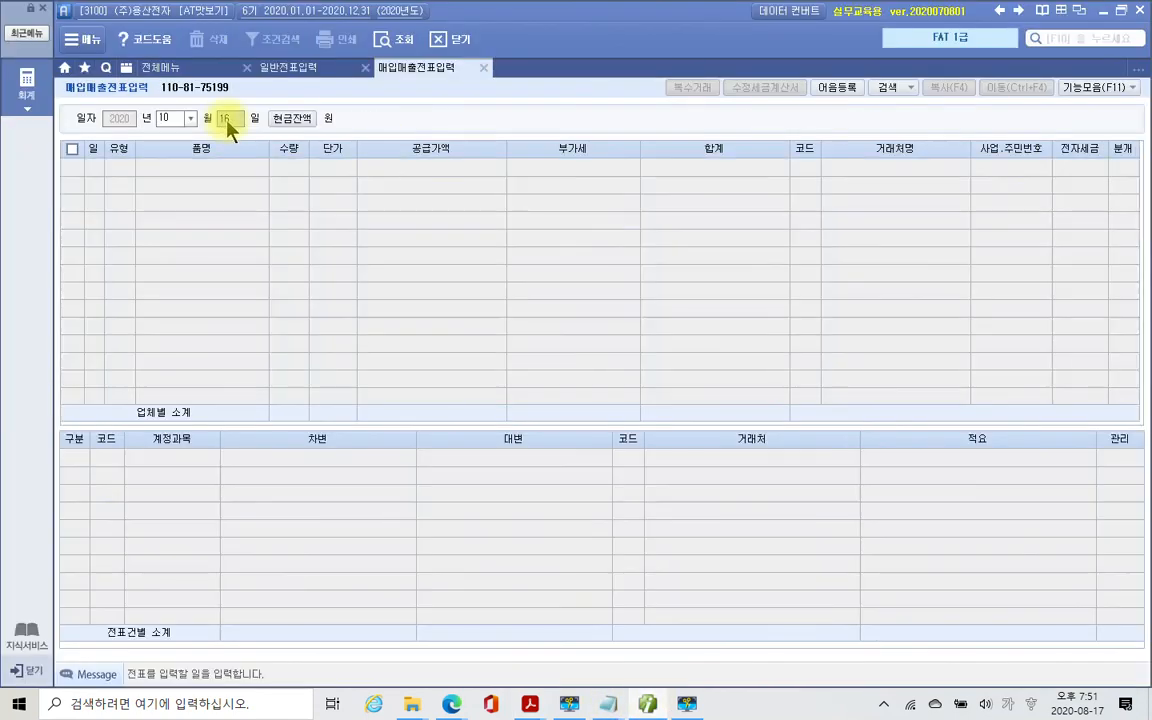
type("24")
key("Return")
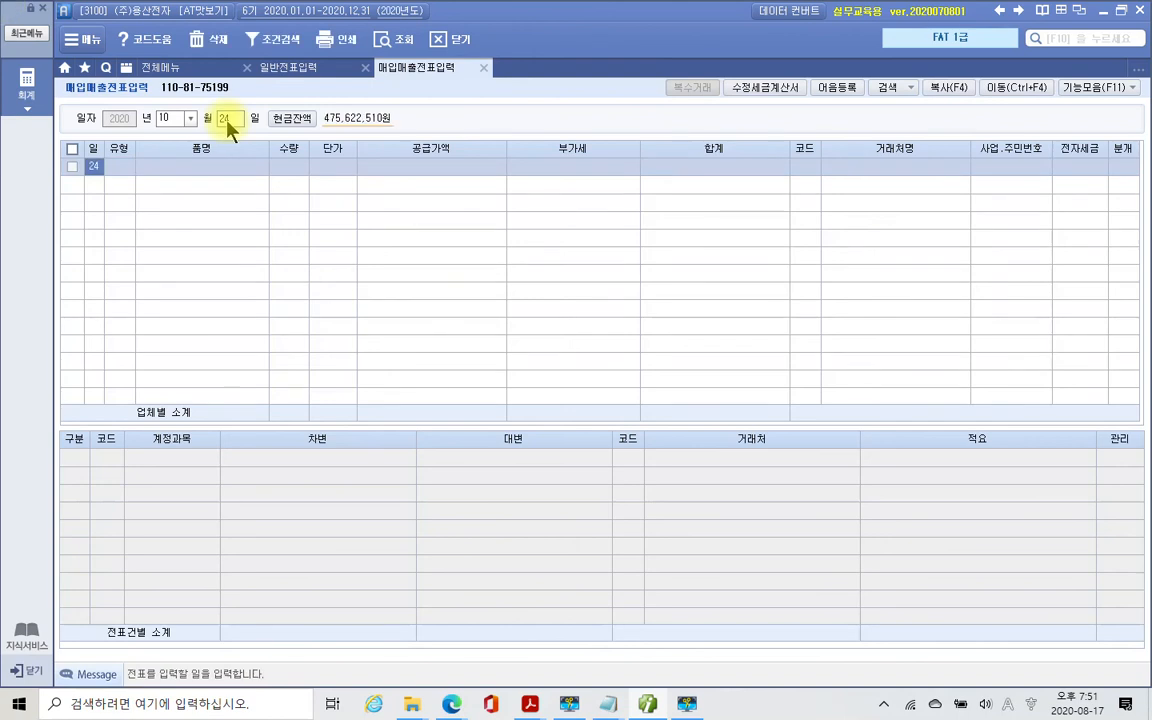
key("Return")
type("17")
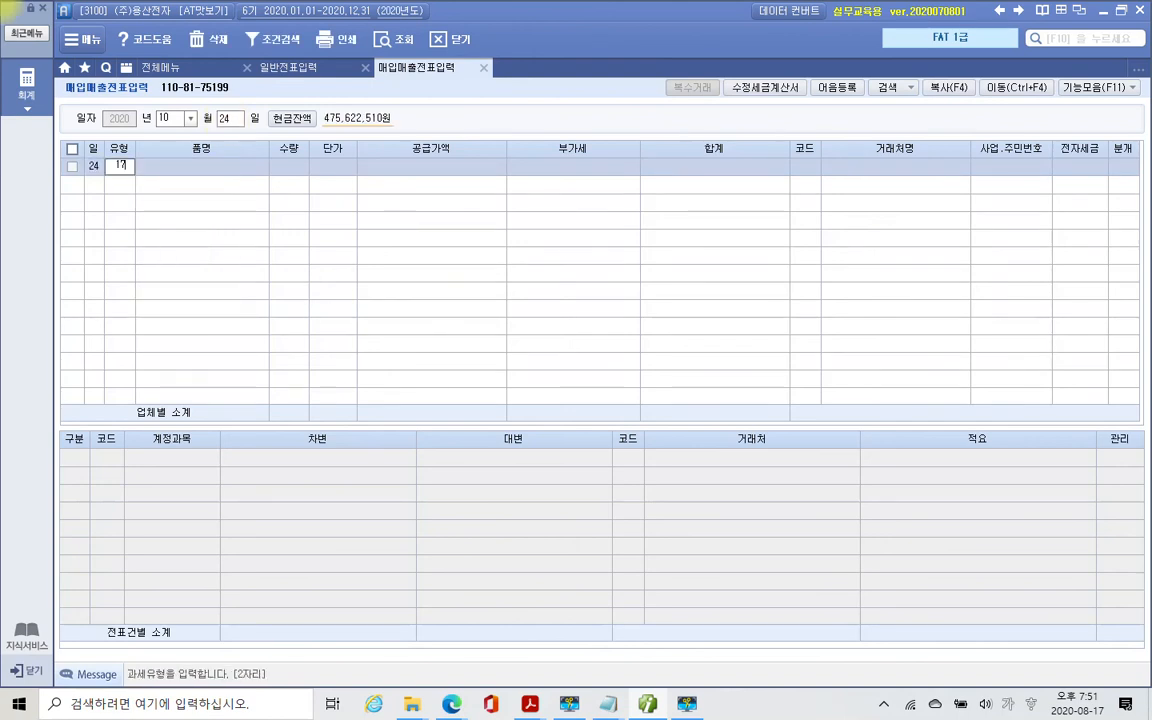
key("Return")
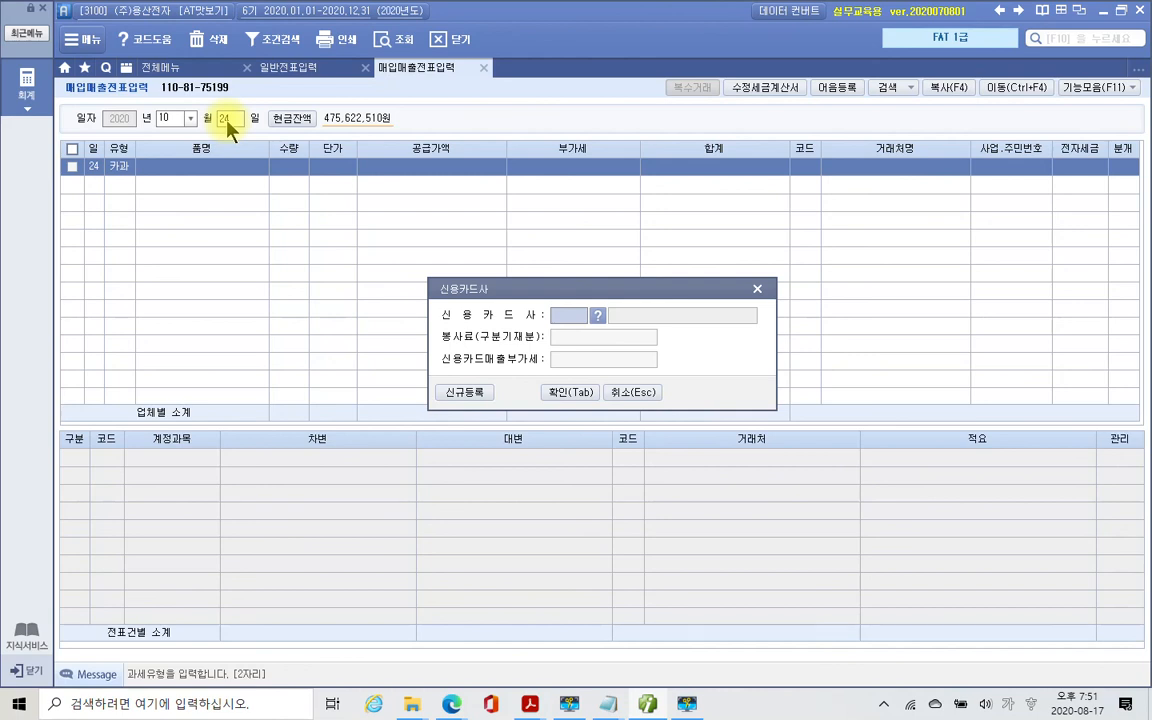
Look up the credit card company, choose 현대카드사 and confirm it for the October 24 sale.
key("F2")
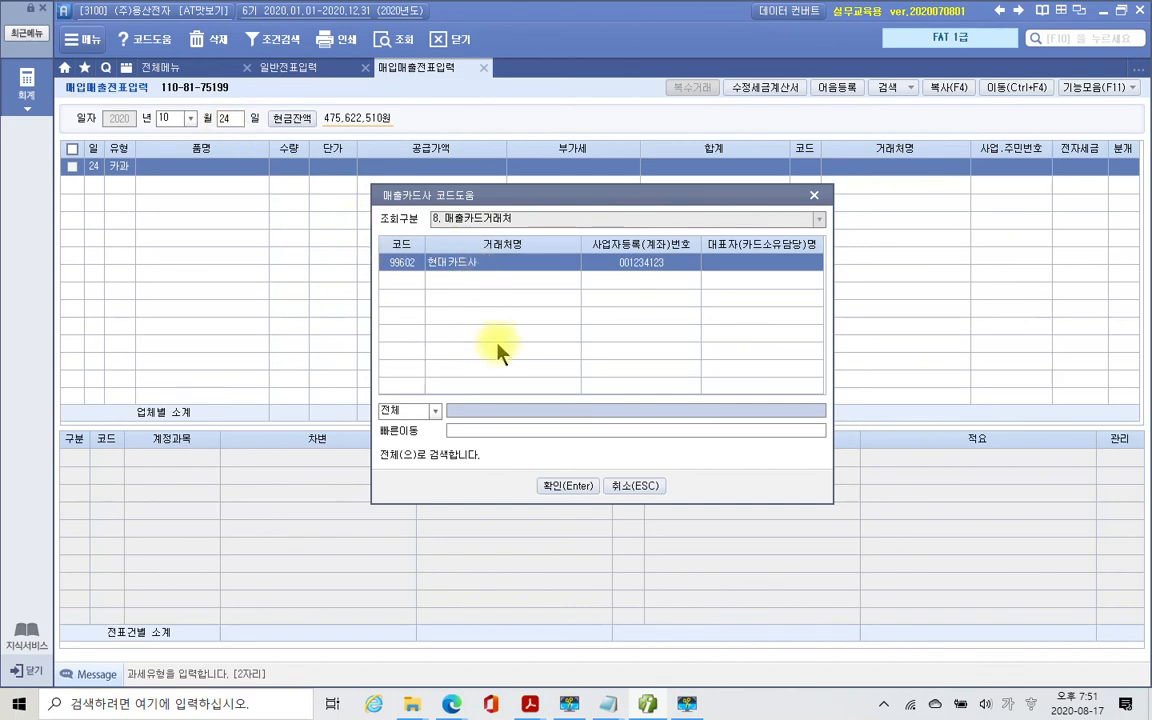
left_click(556, 488)
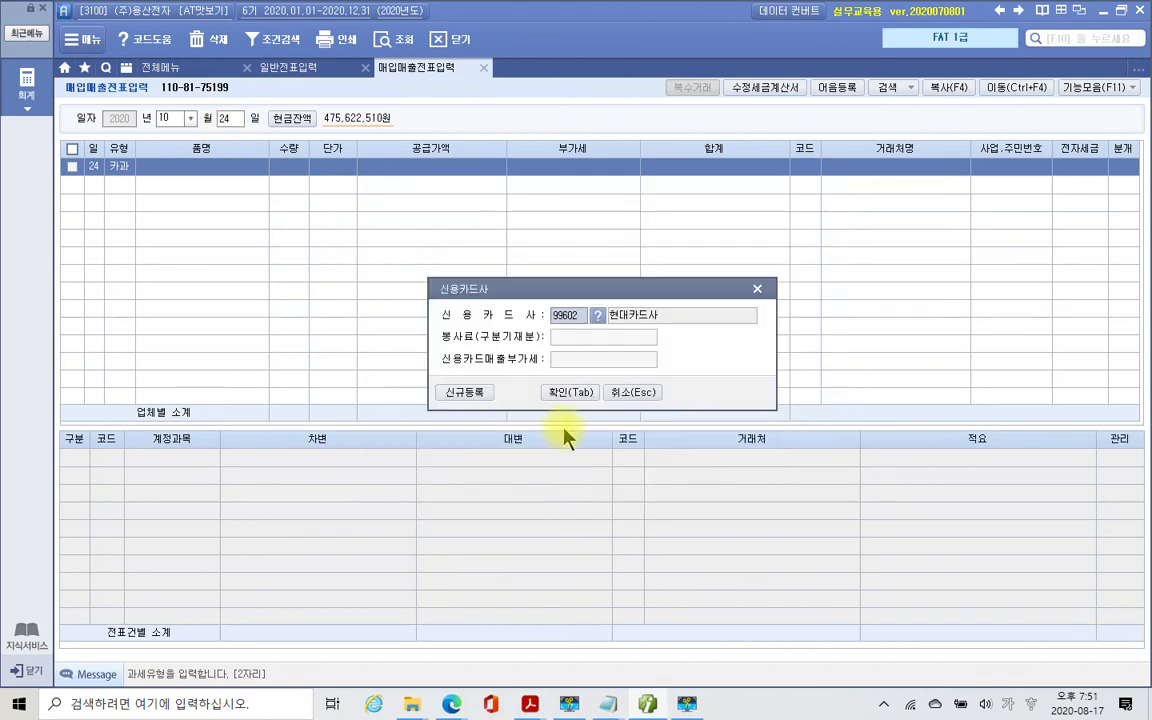
left_click(567, 397)
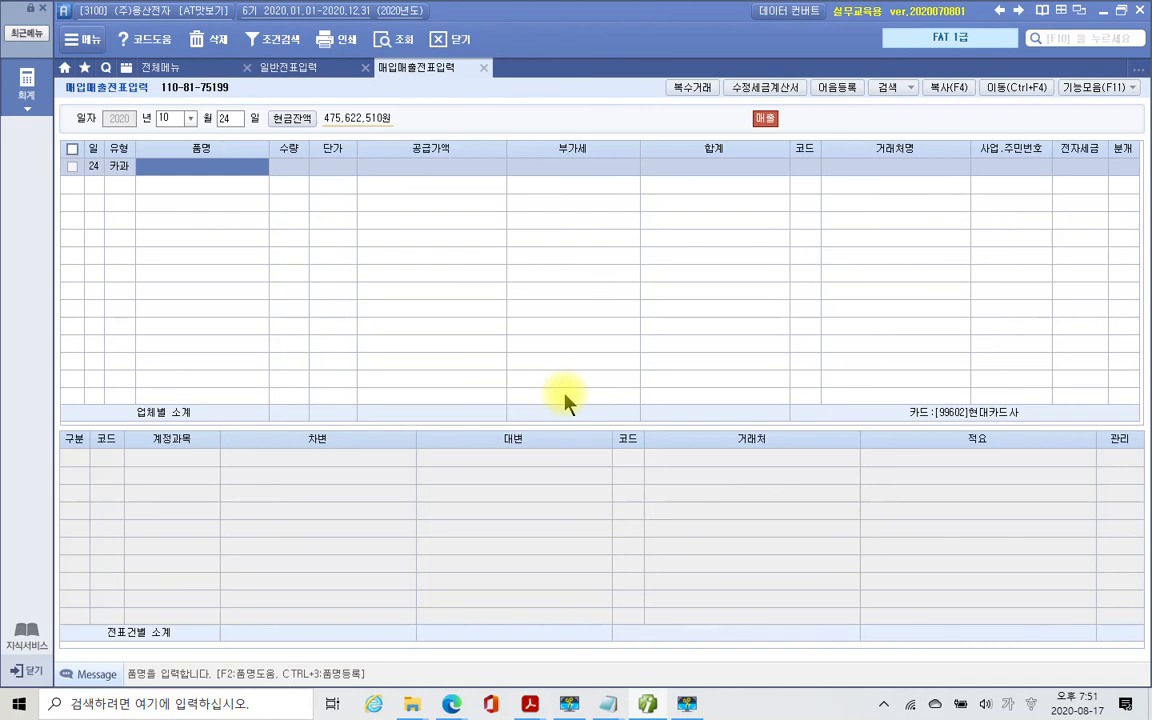
Enter 컴퓨터 as the 품명 and leave 수량 and 단가 empty.
type("컴퓨터")
key("Return")
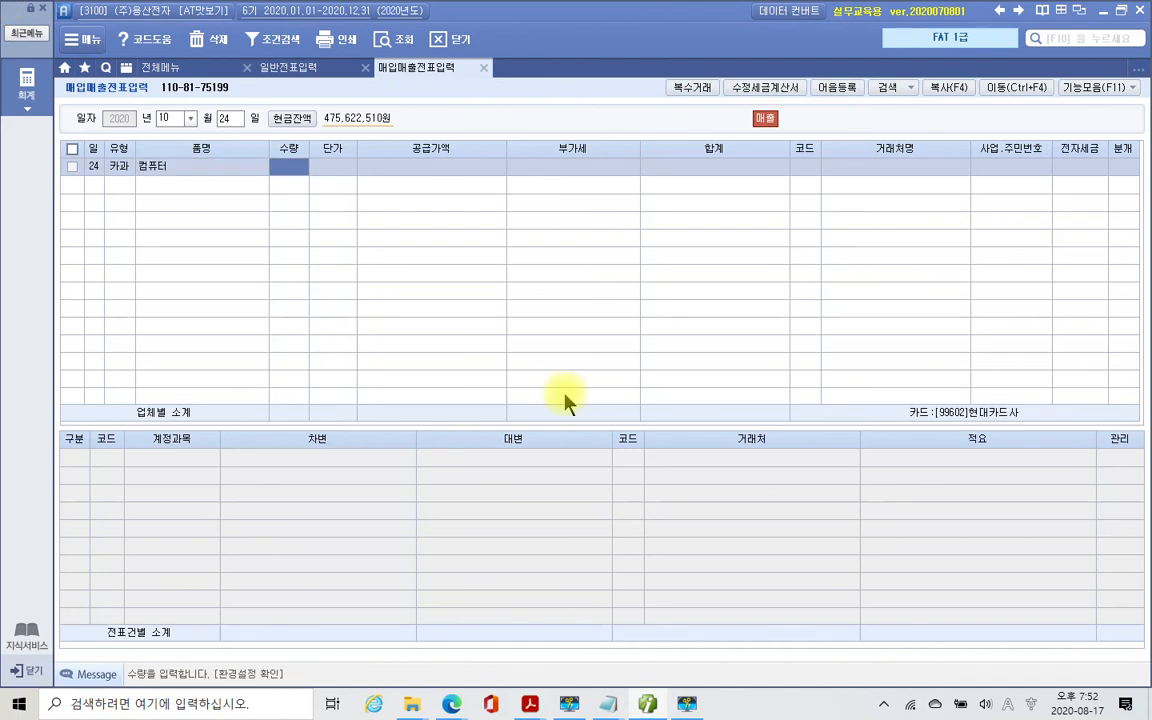
key("Return")
key("Return")
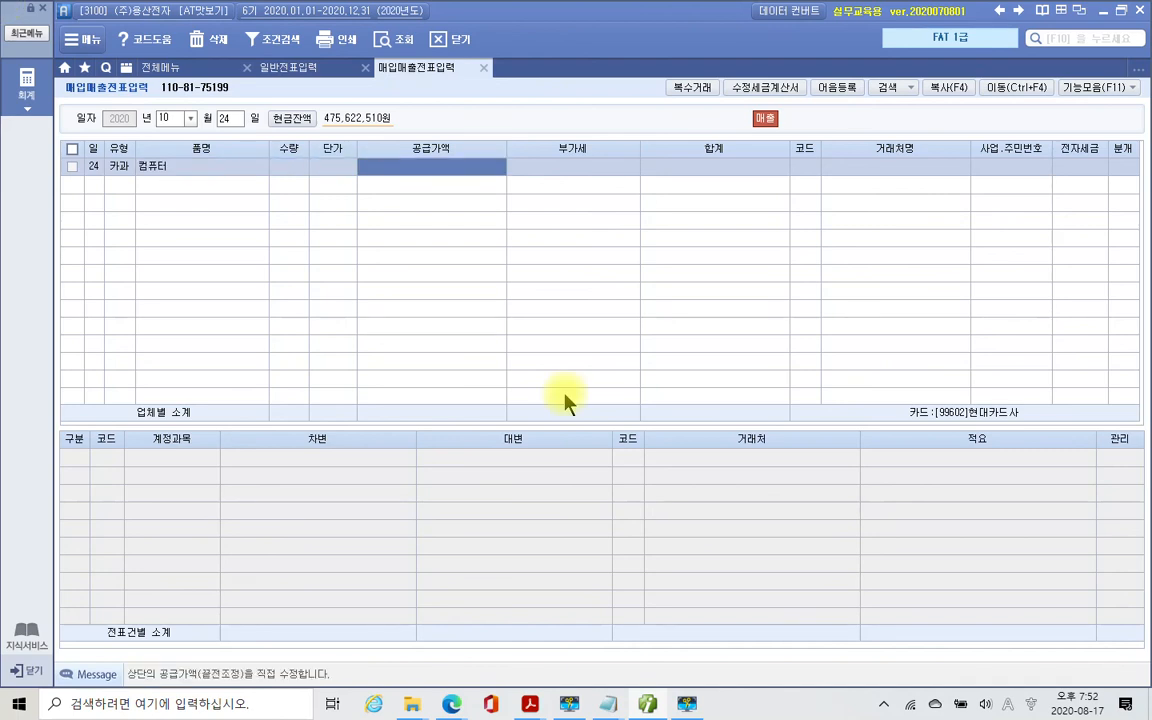
Switch to the textbook PDF in Acrobat Reader, box the slip's 합계 row in red and underline the amount 572000.
left_click(648, 703)
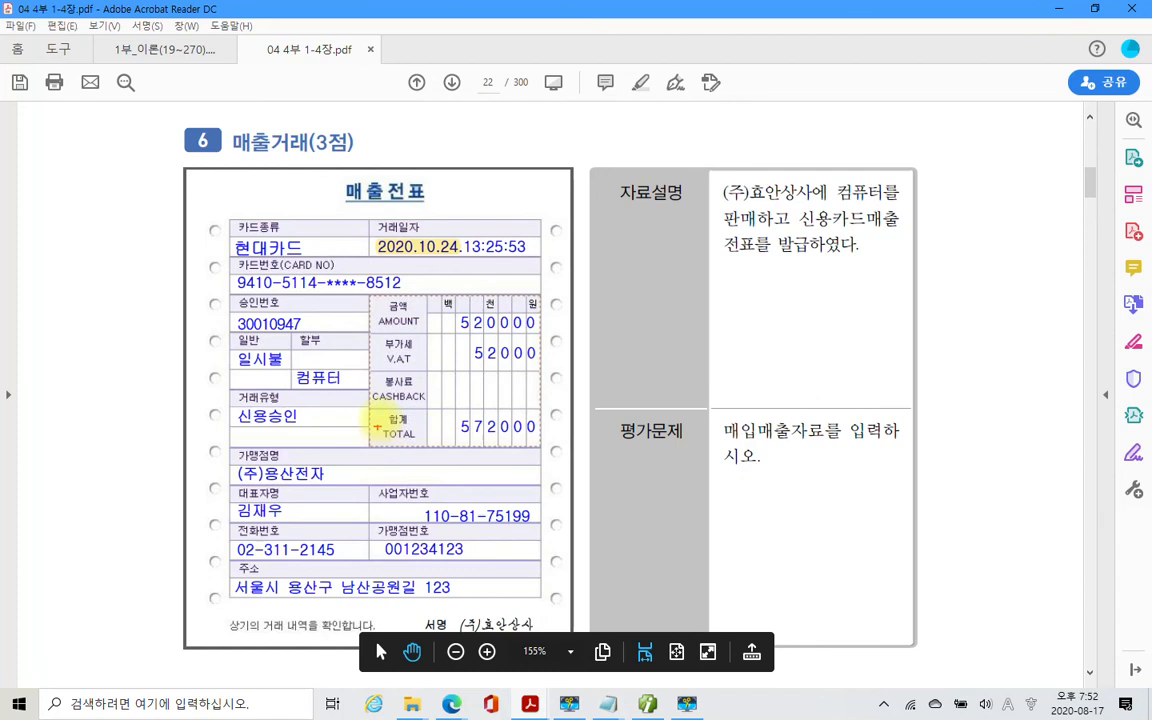
left_click_drag(381, 397, 563, 449)
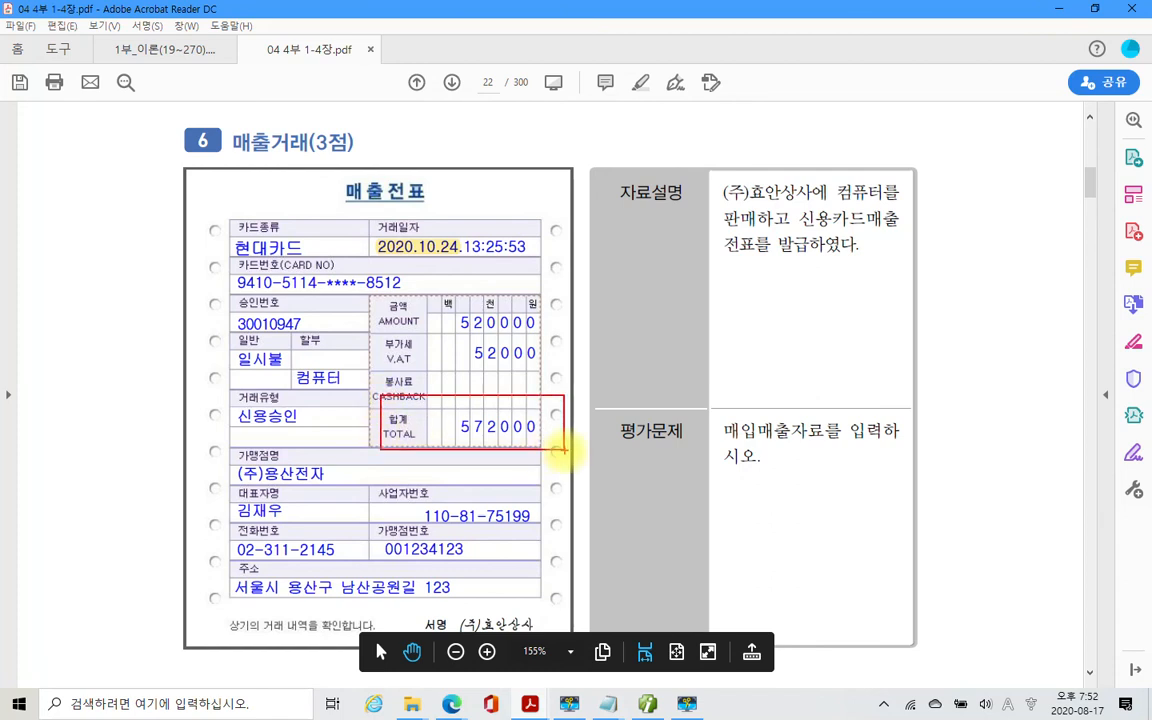
left_click_drag(451, 436, 536, 436)
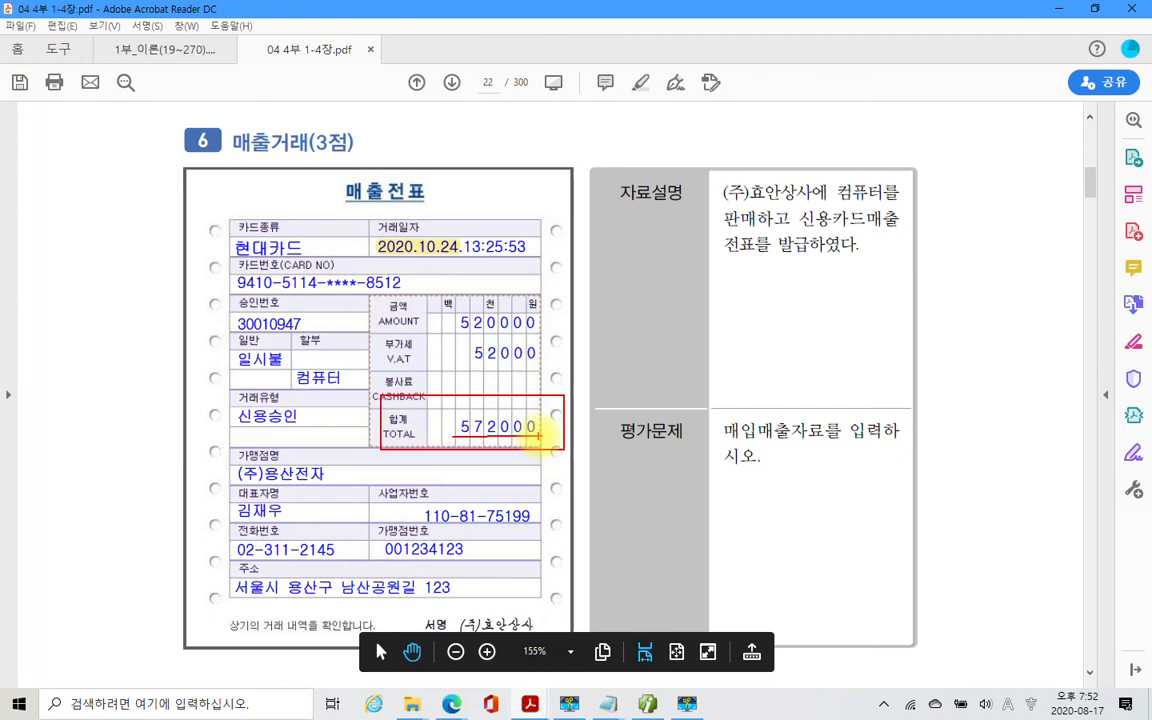
Return to the accounting program, enter the VAT-inclusive total 572,000 as the 공급가액 and accept the calculated 부가세.
left_click(648, 703)
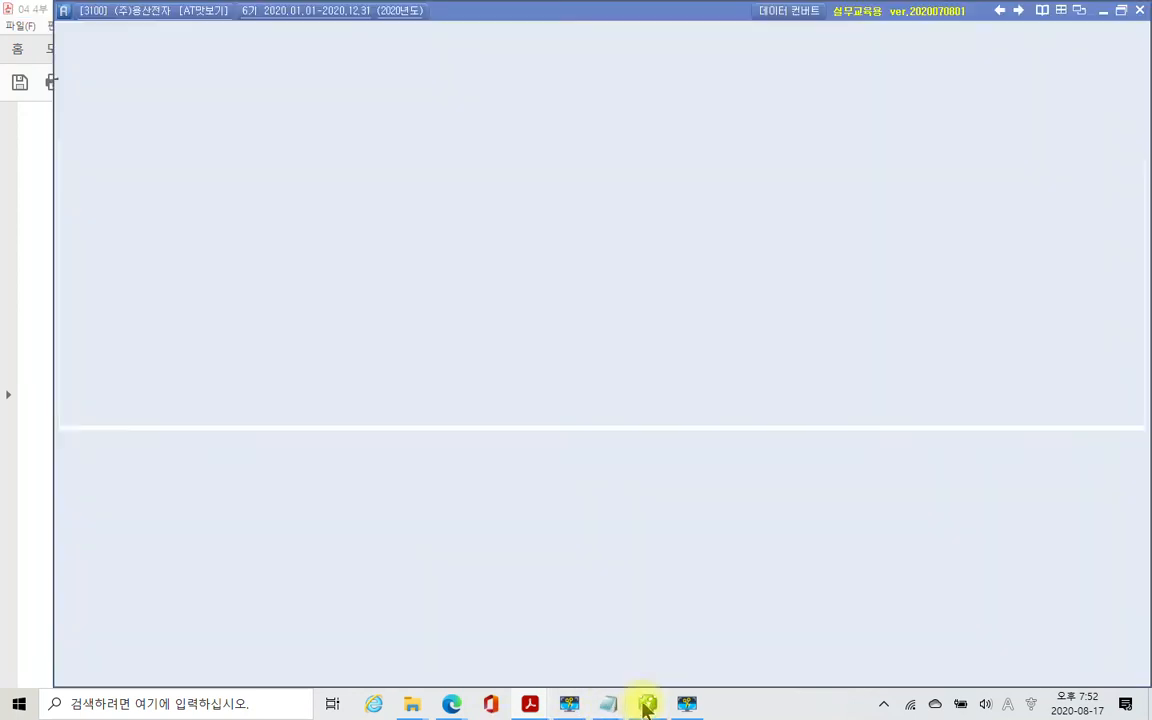
type("5720000")
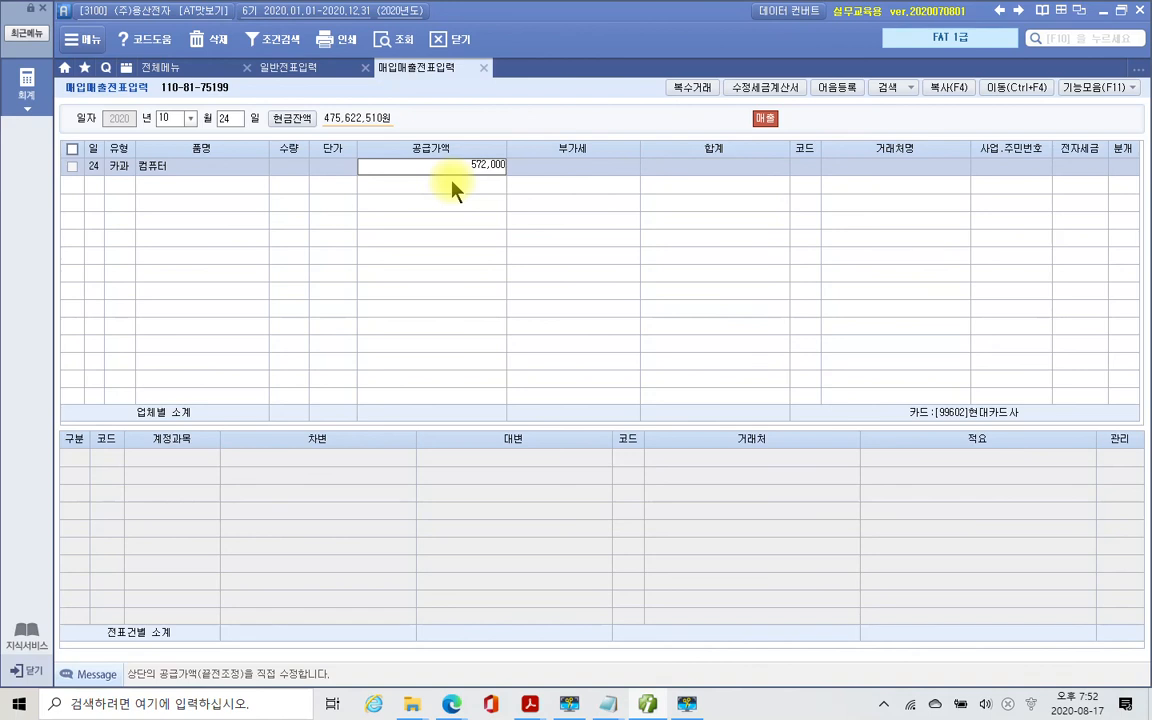
key("Return")
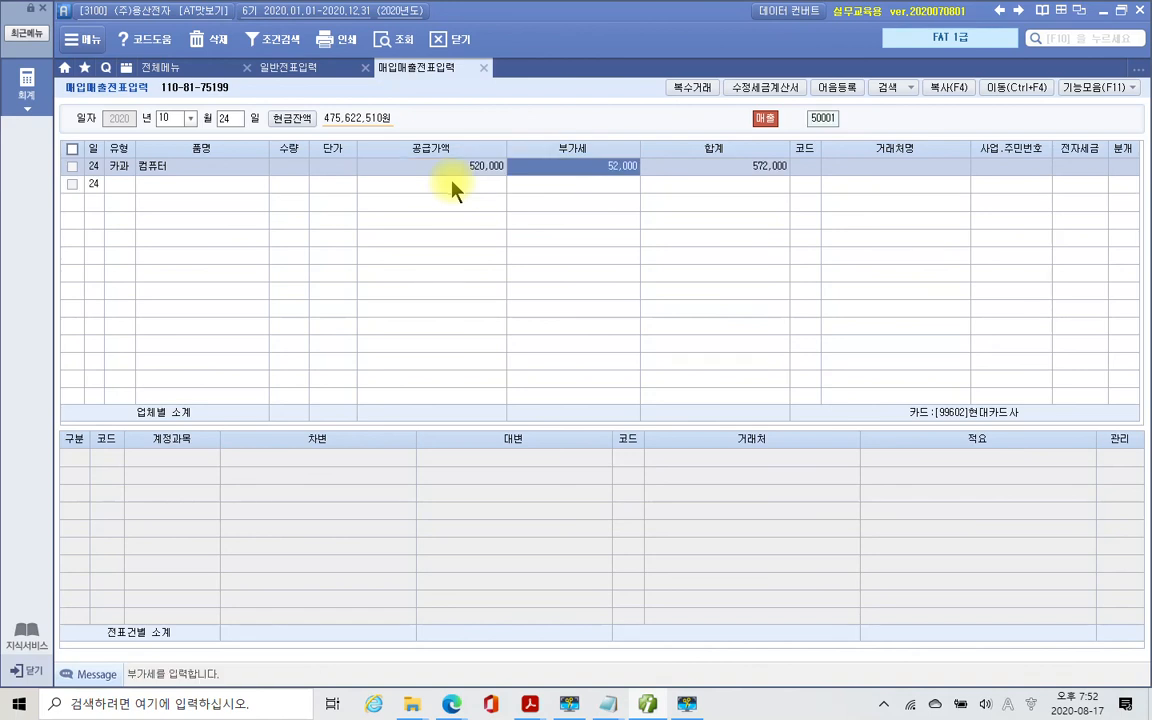
key("Return")
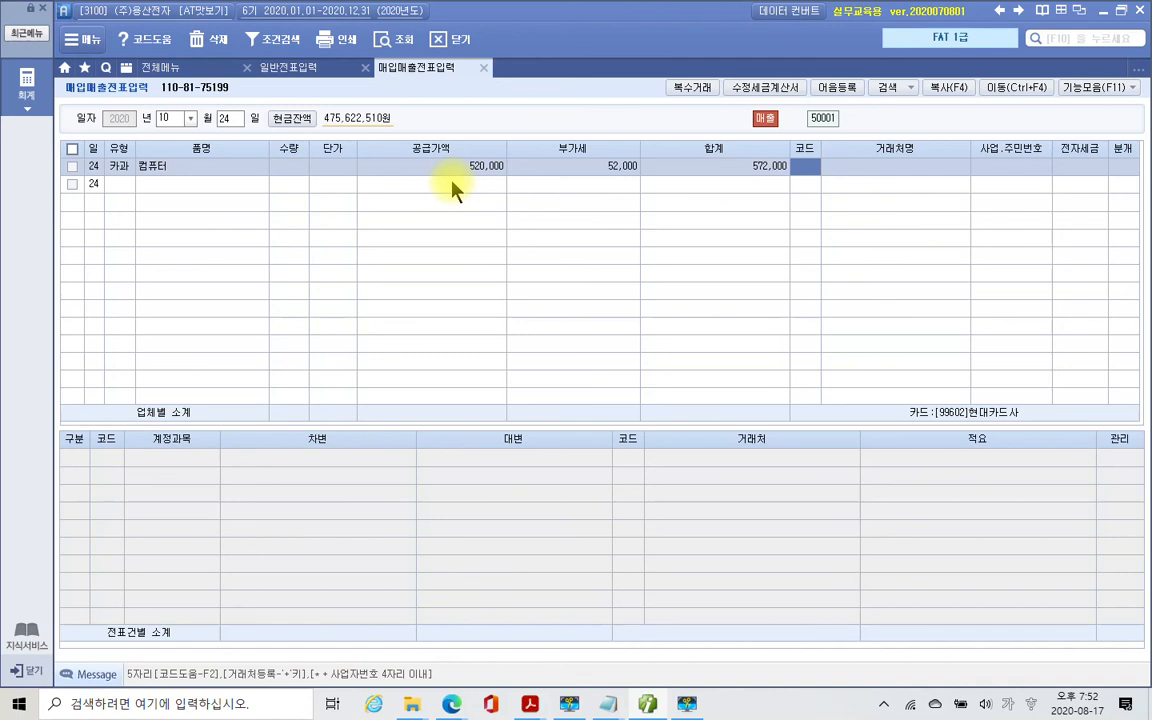
Set the 거래처 to (주)효안상사, leave 전자세금 blank, and set the 분개 type to 4 (카드).
type("호안")
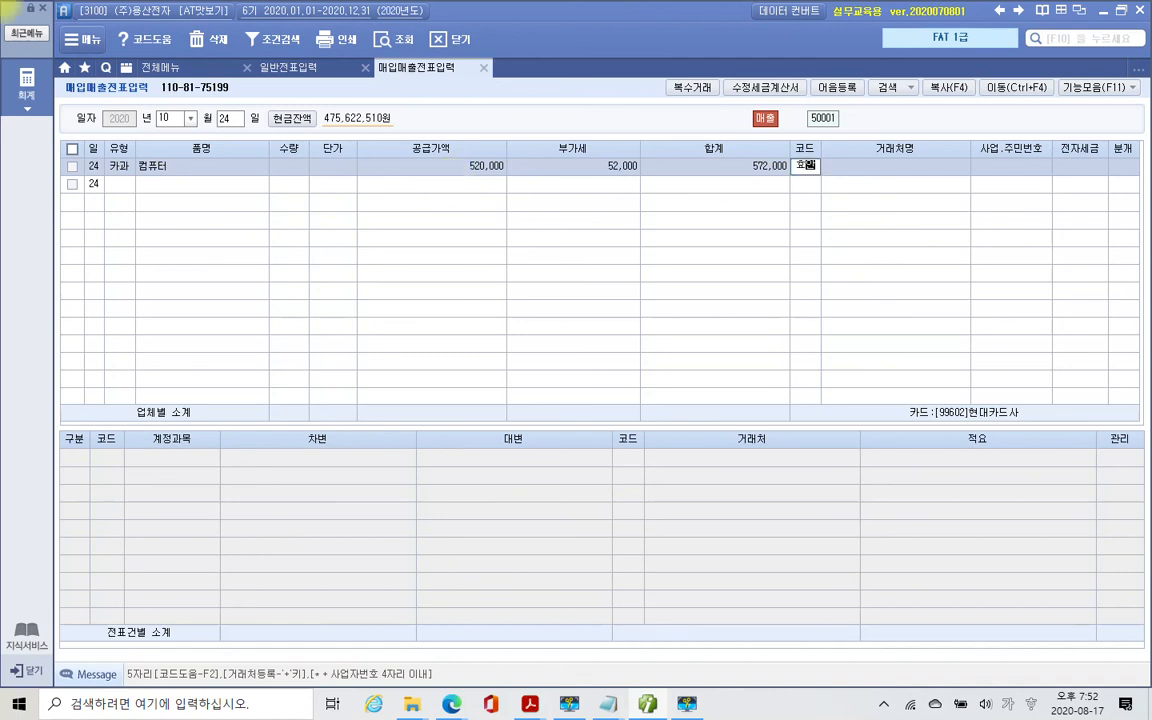
key("Return")
key("Return")
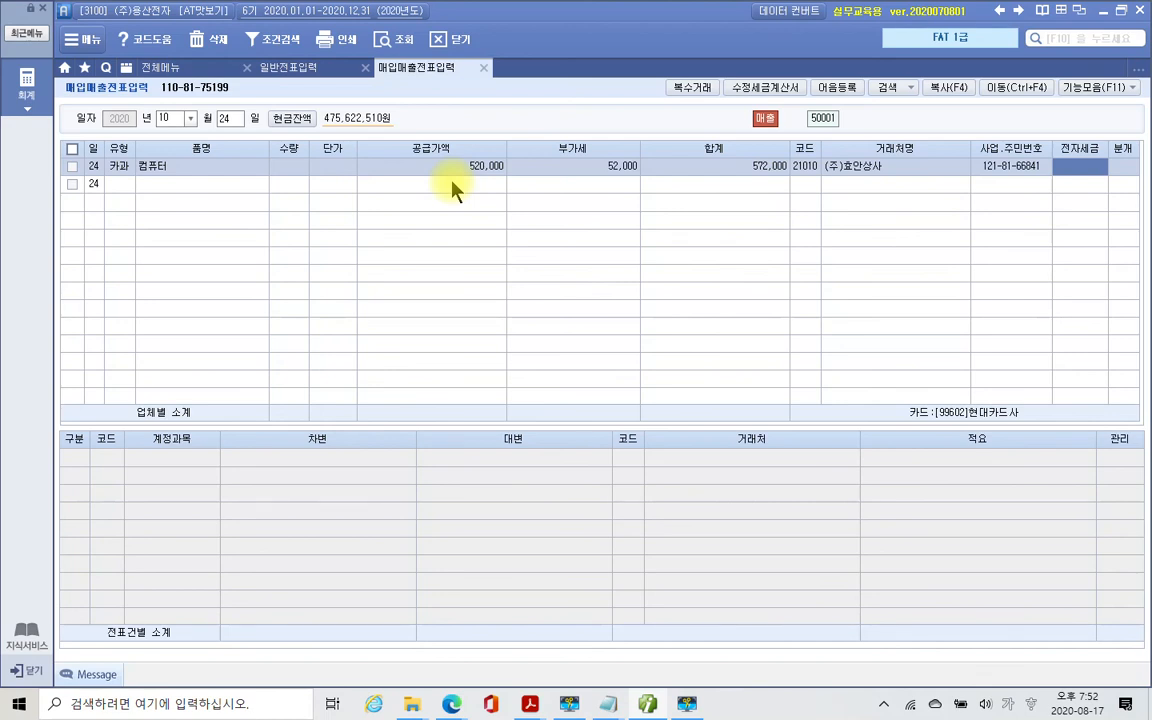
key("Return")
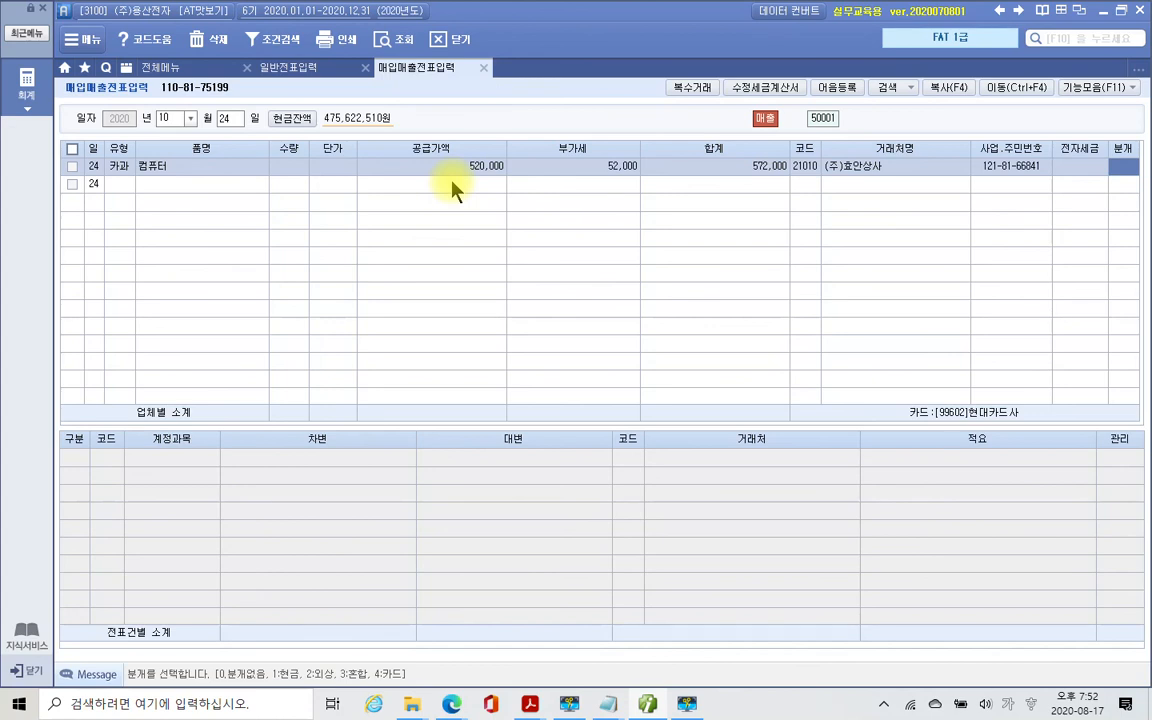
type("4")
key("Return")
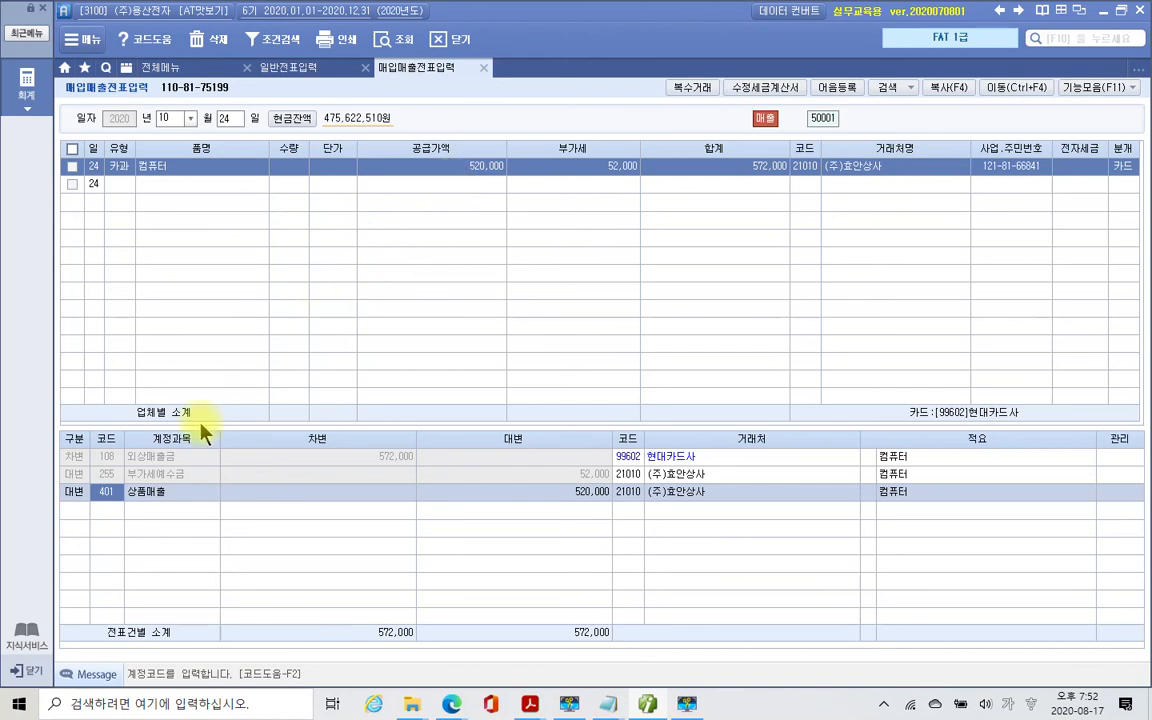
Review the 외상매출금, 부가세예수금 and 상품매출 journal lines, box the 외상매출금 line through 현대카드사 in red, and clear the marks.
left_click(98, 462)
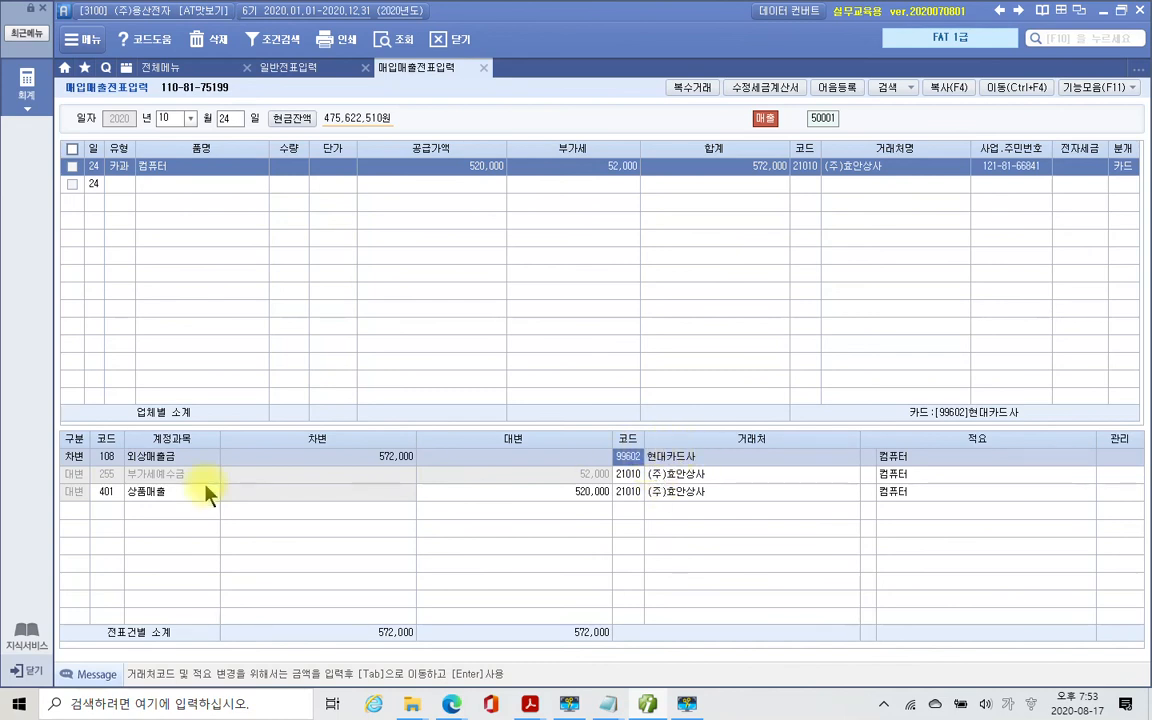
left_click(112, 472)
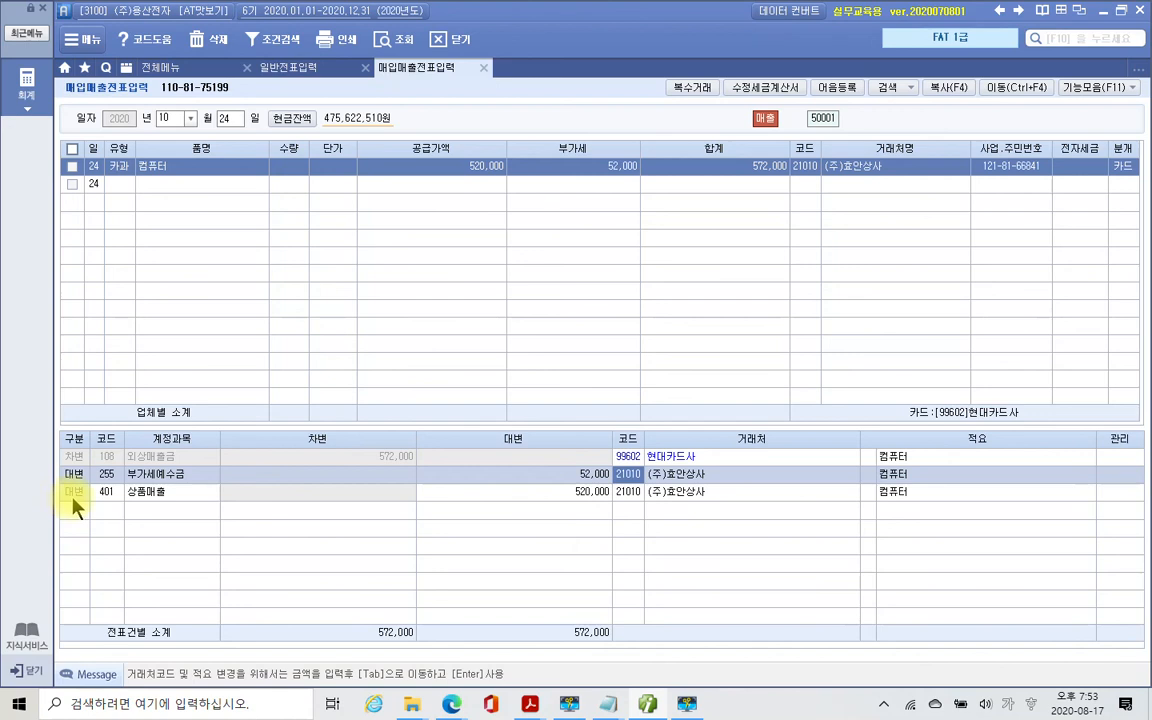
left_click(108, 495)
left_click(598, 493)
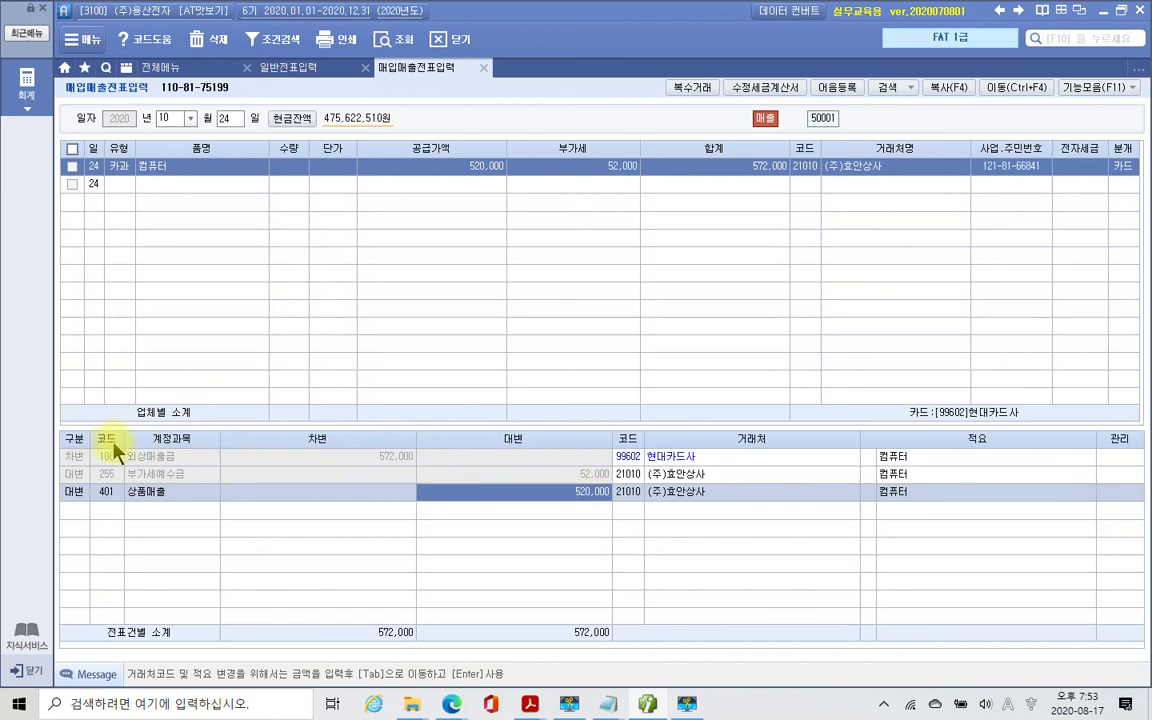
mouse_move(58, 435)
left_mouse_down()
mouse_move(185, 470)
mouse_move(697, 466)
mouse_move(736, 447)
left_mouse_up()
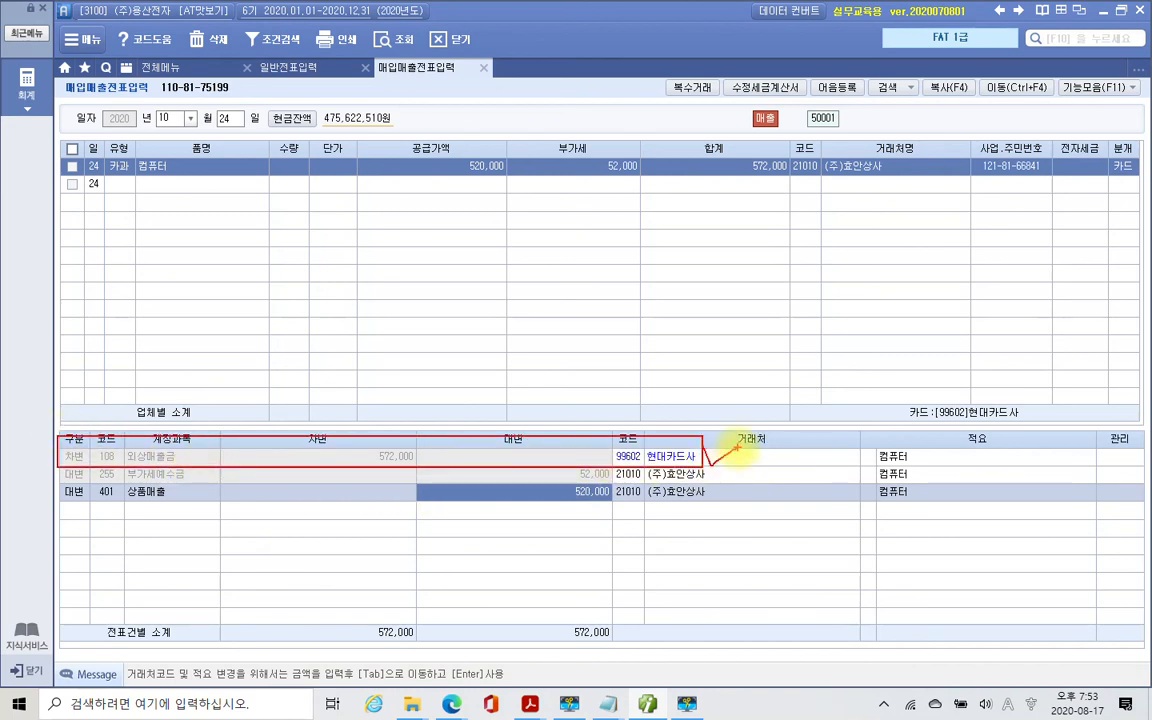
key("Escape")
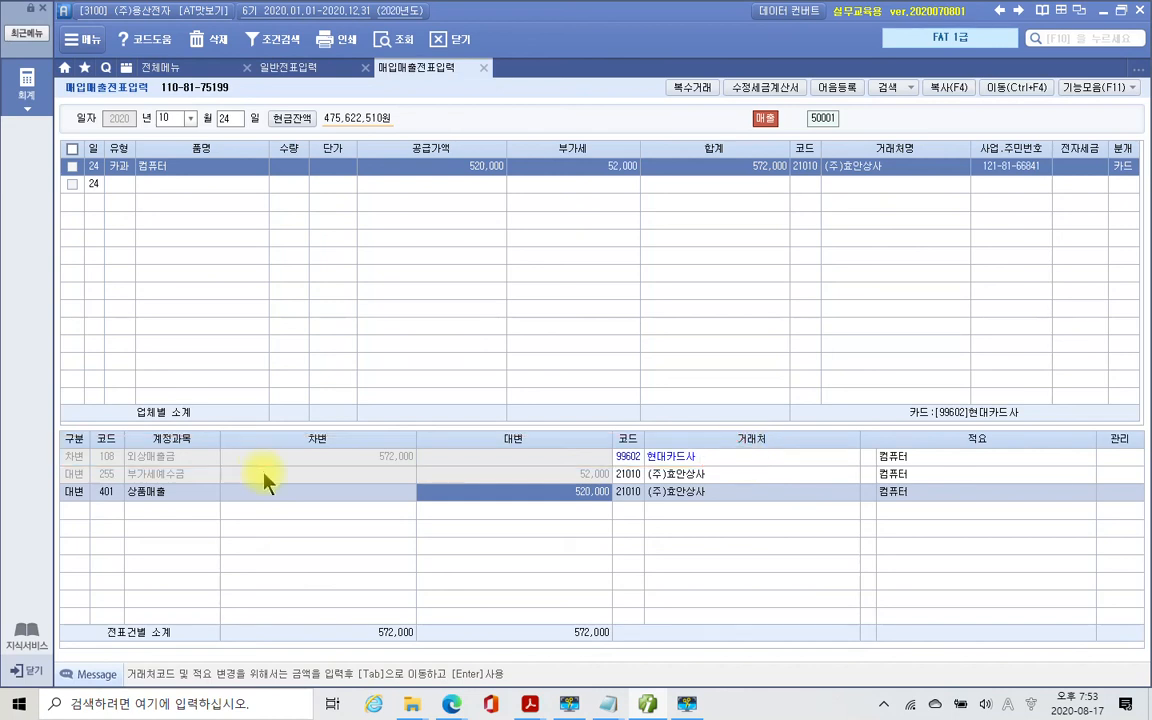